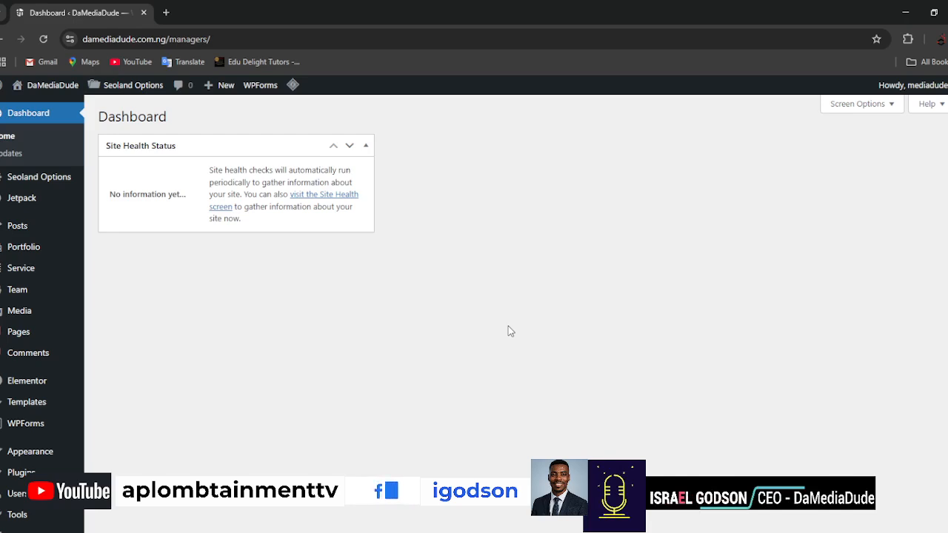
# Open the live DaMediaDude site in a new tab and look at its header navigation menu.
pyautogui.moveTo(34, 89)
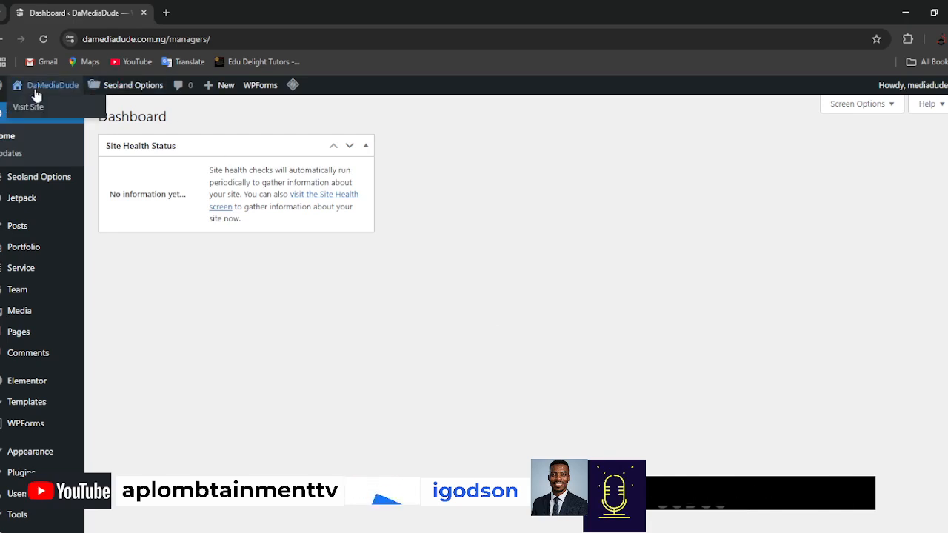
pyautogui.click(116, 126)
pyautogui.click(217, 15)
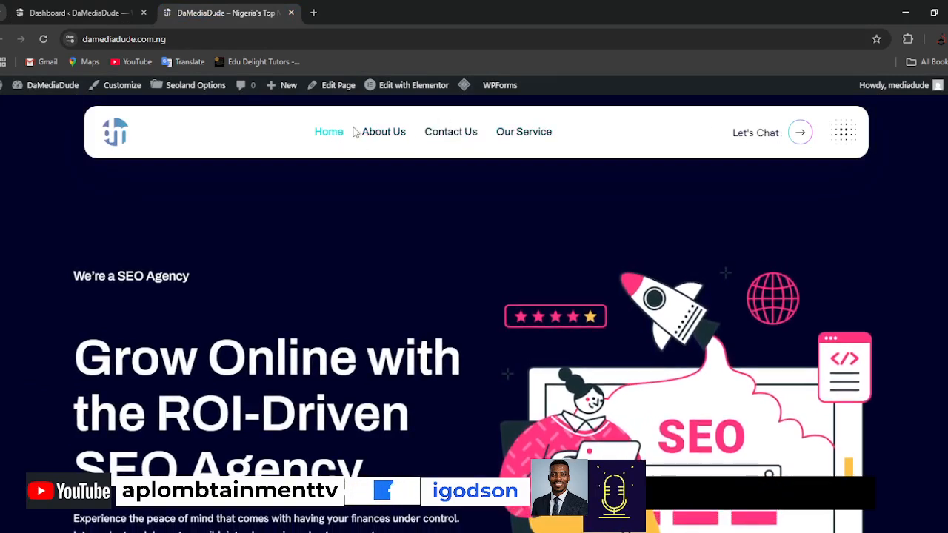
# Return to the WordPress dashboard, open the Menus screen and review the items of the Main Menu.
pyautogui.click(51, 12)
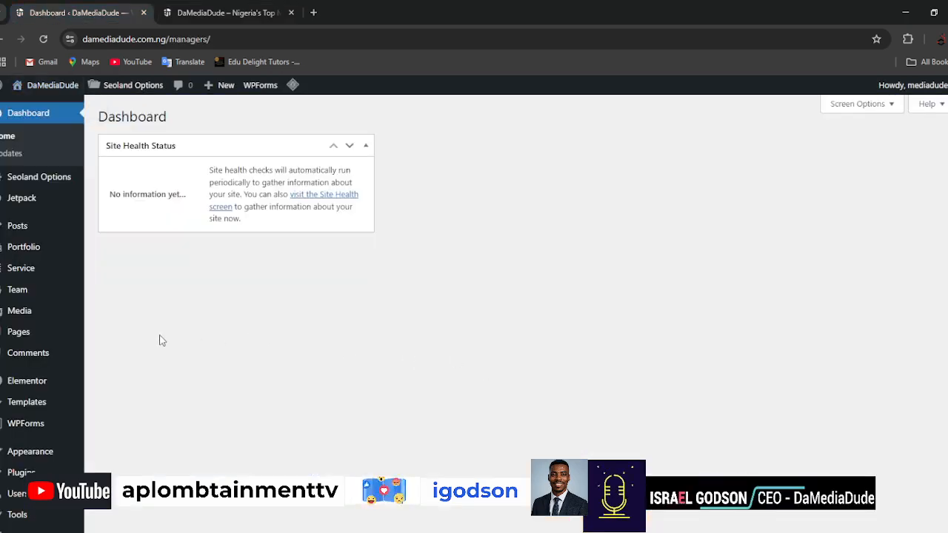
pyautogui.scroll(-3, 162, 340)
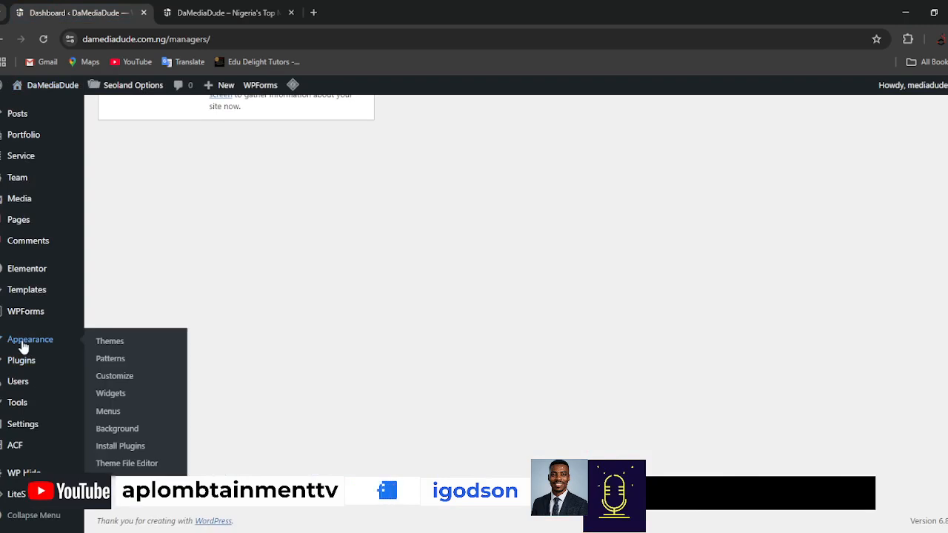
pyautogui.hotkey('ctrl', '+')
pyautogui.hotkey('ctrl', '+')
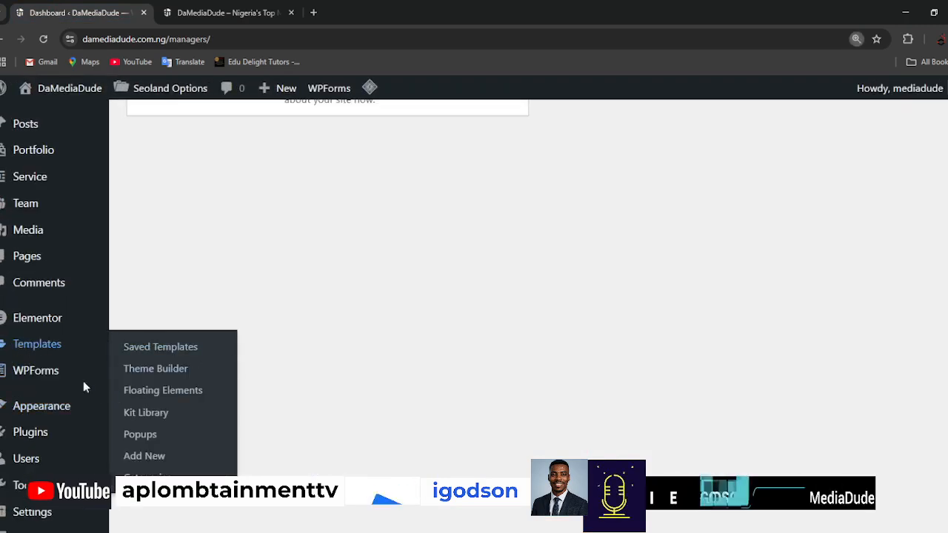
pyautogui.moveTo(25, 411)
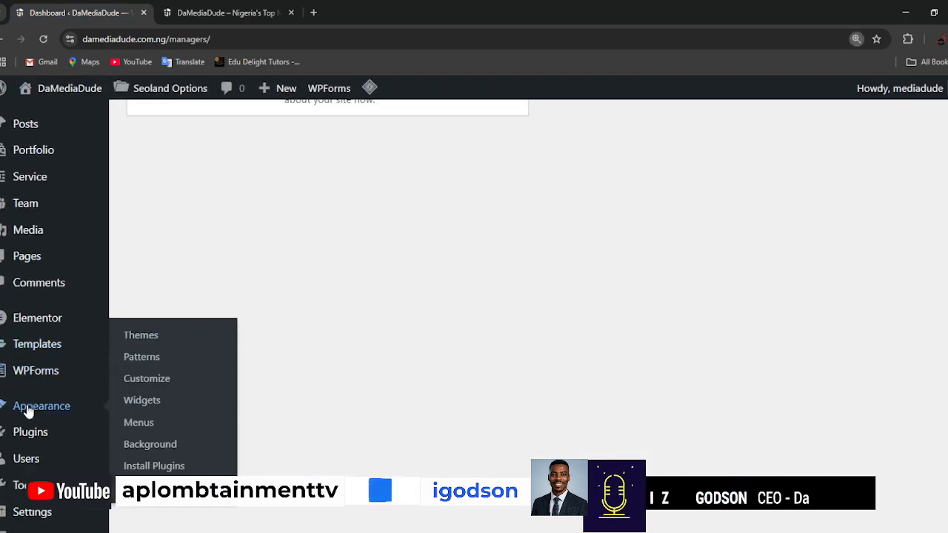
pyautogui.click(151, 425)
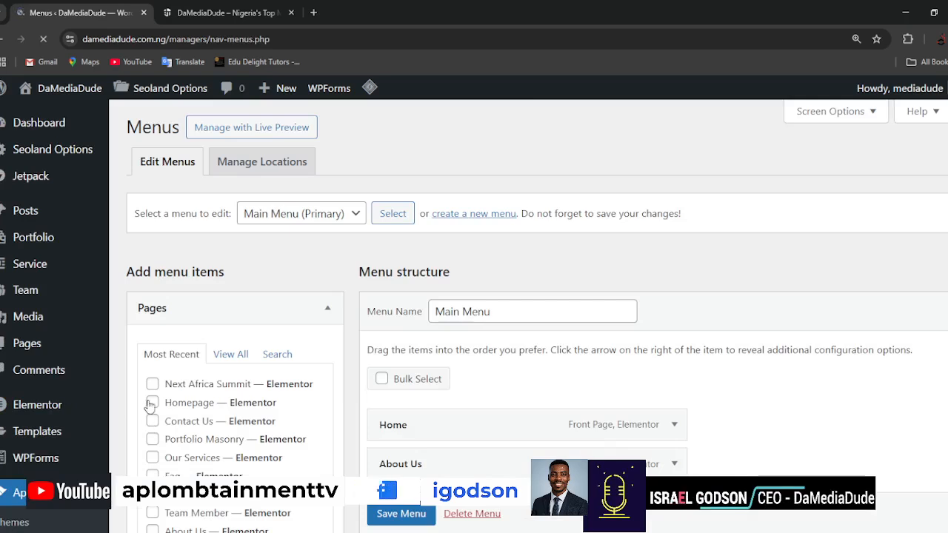
pyautogui.scroll(-3, 783, 276)
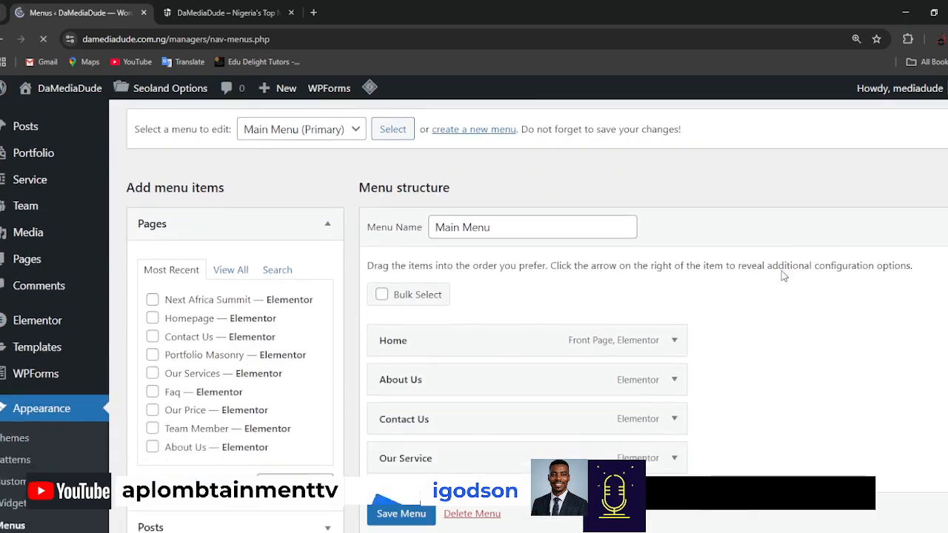
pyautogui.scroll(1, 785, 276)
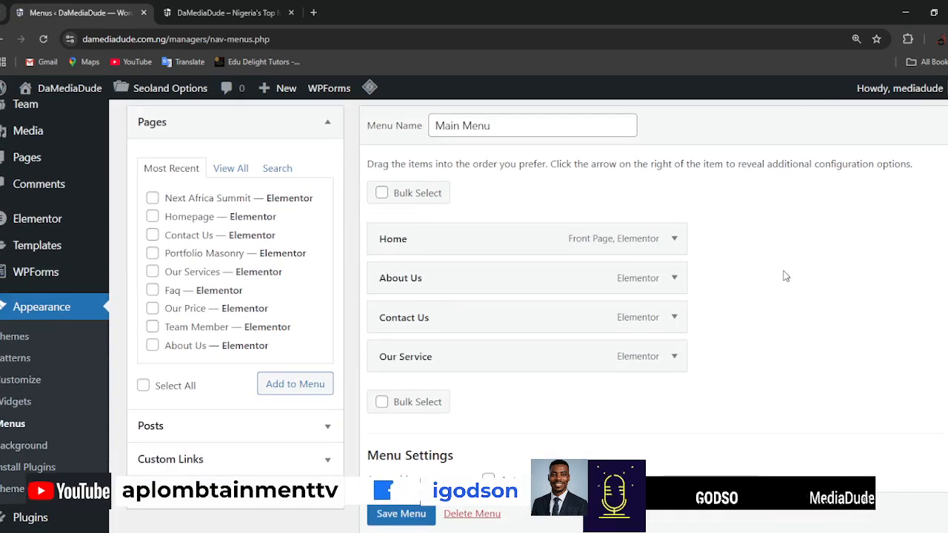
pyautogui.scroll(-1, 785, 276)
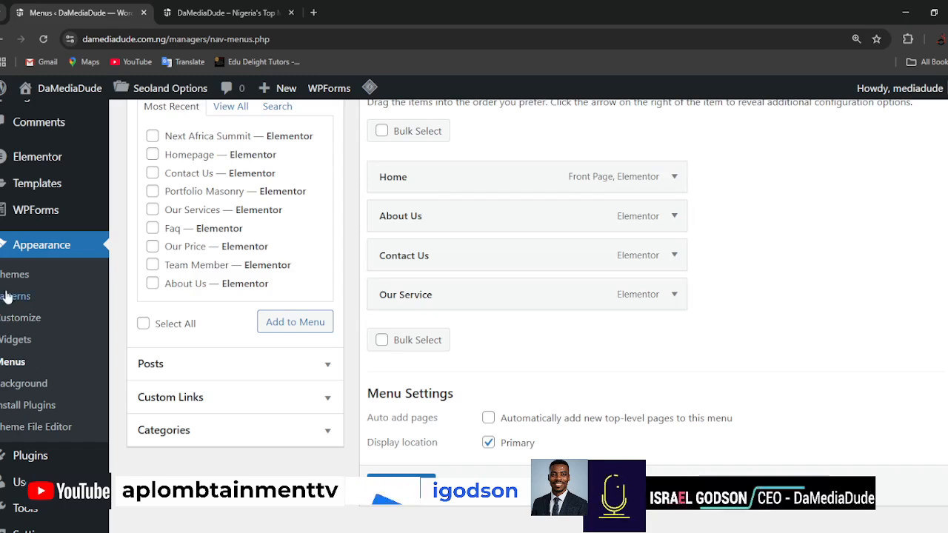
# Open the list of all pages in a new tab and look through the site's existing pages.
pyautogui.scroll(1, 106, 296)
pyautogui.moveTo(49, 157)
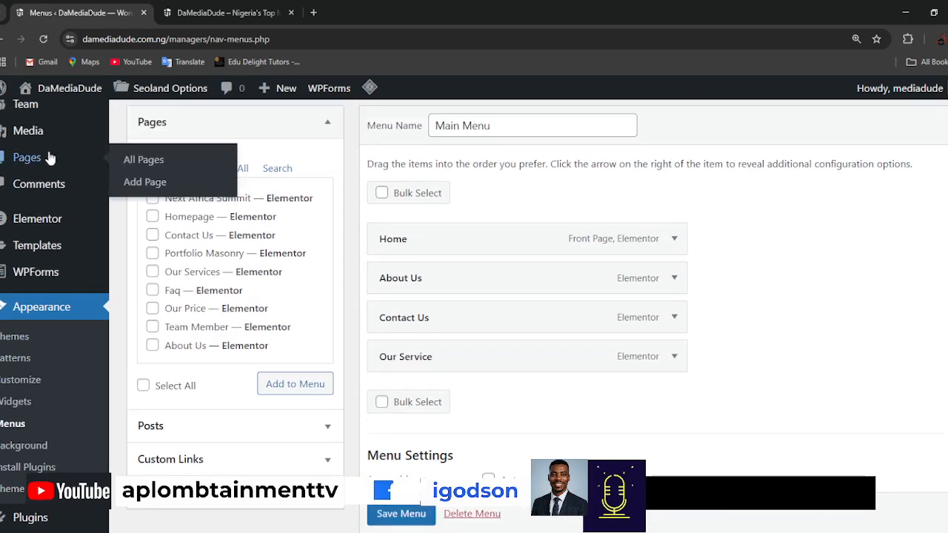
pyautogui.middleClick(188, 170)
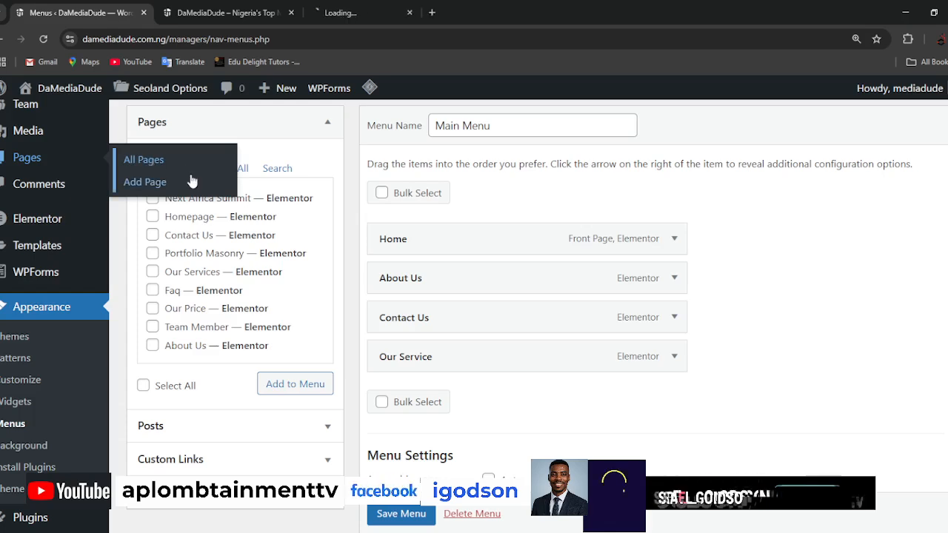
pyautogui.click(386, 16)
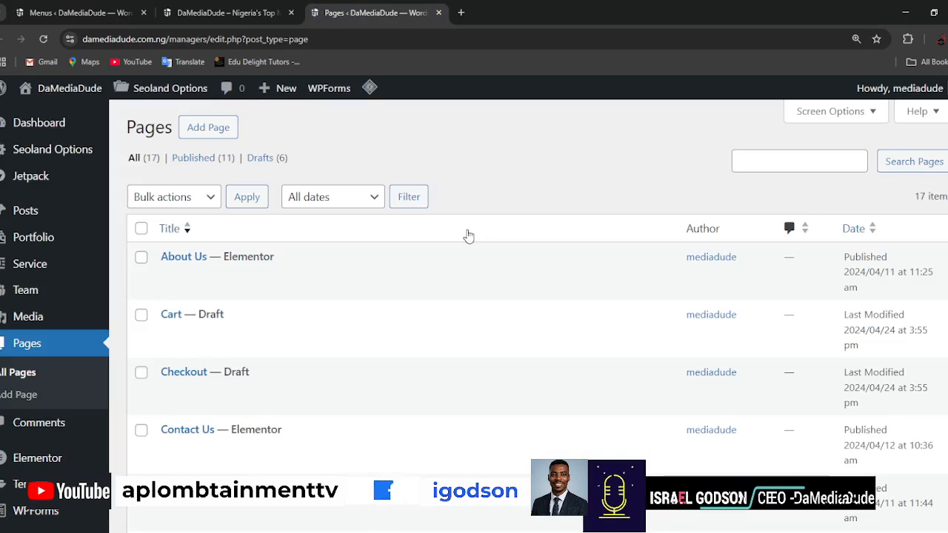
pyautogui.scroll(-3, 468, 236)
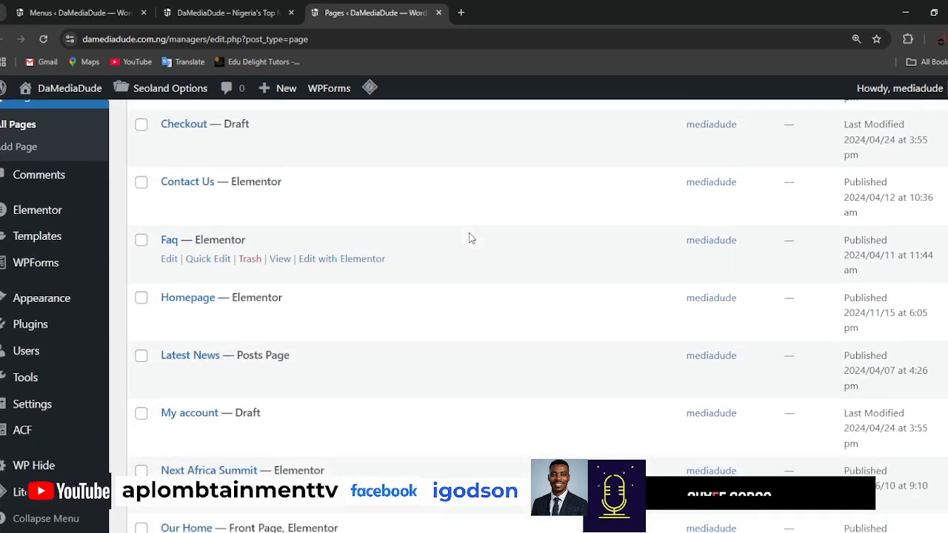
pyautogui.scroll(-3, 471, 238)
pyautogui.moveTo(324, 307)
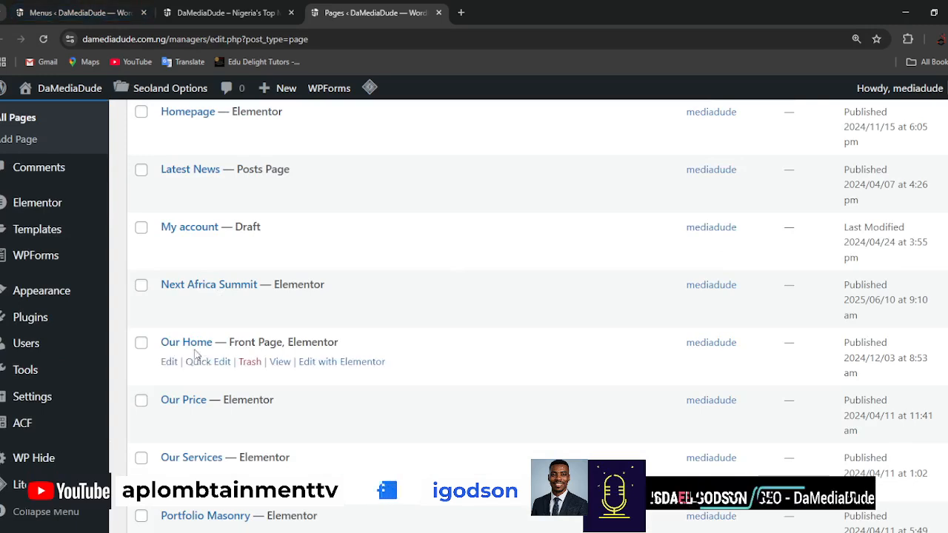
pyautogui.scroll(5, 220, 361)
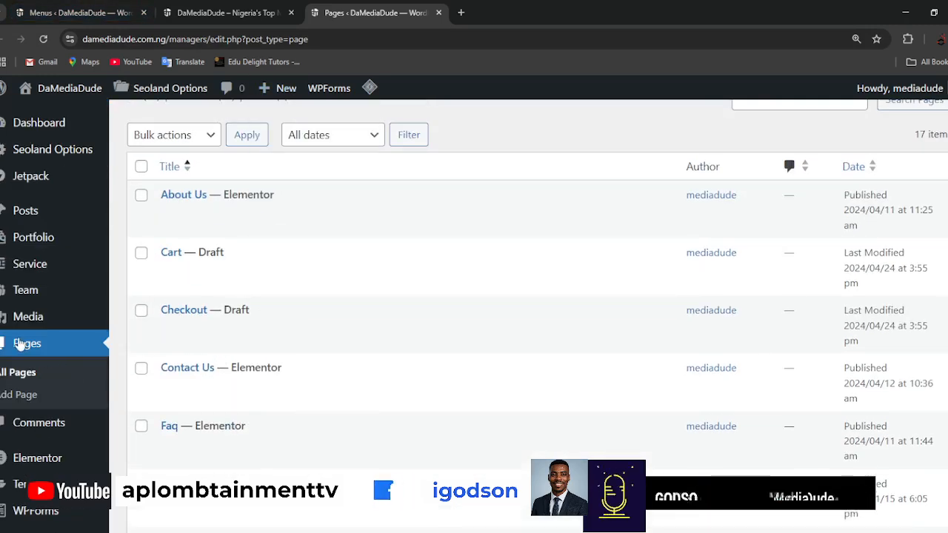
# Create a new page, dismiss the WPForms Challenge pop-up and enter the title "Registration".
pyautogui.click(25, 399)
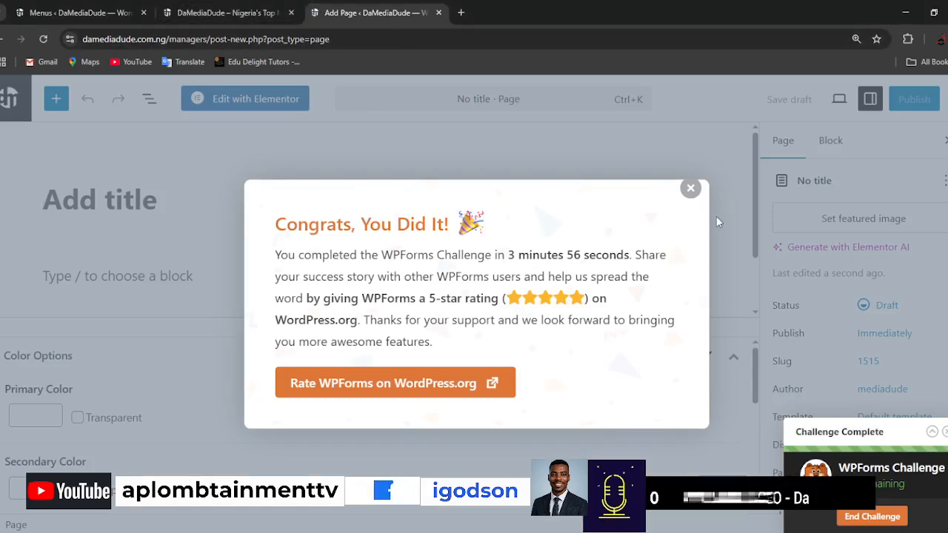
pyautogui.click(691, 187)
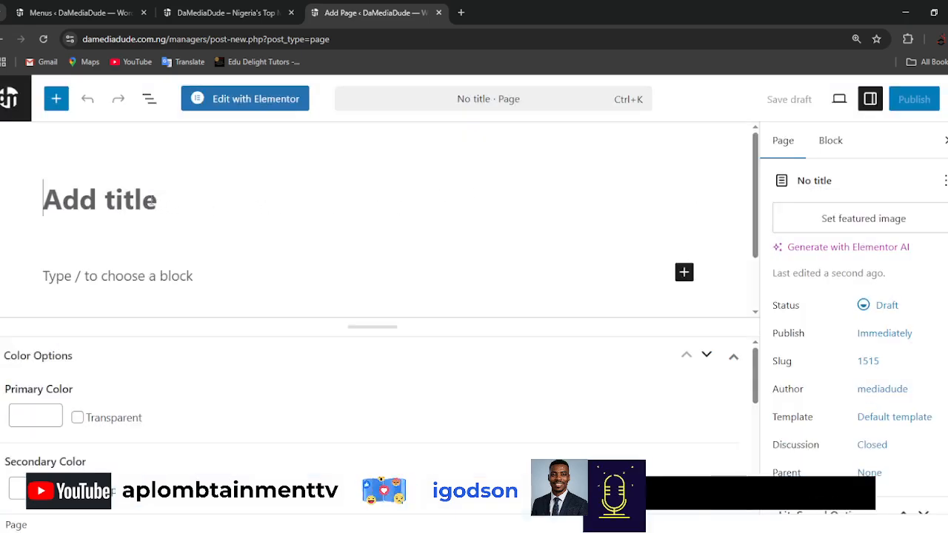
pyautogui.write('R')
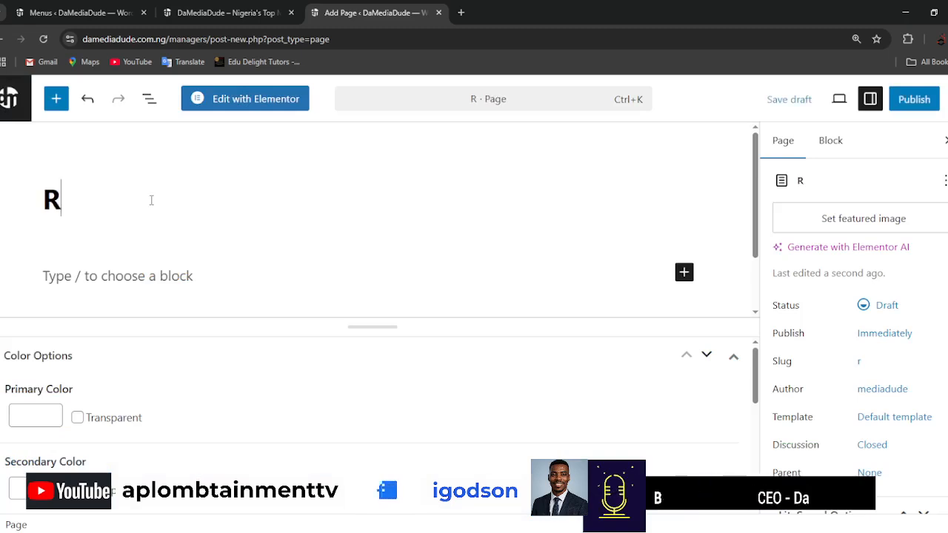
pyautogui.write('egist')
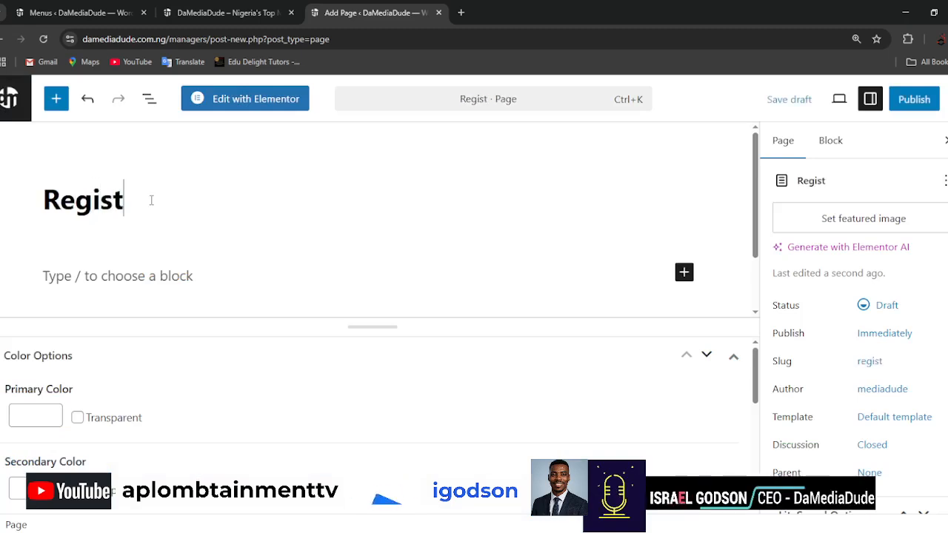
pyautogui.write('ration')
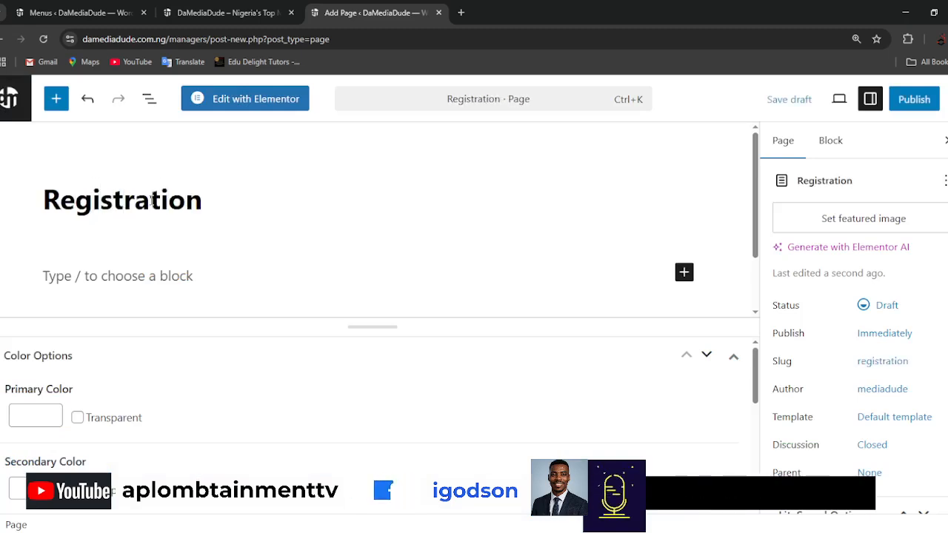
# Examine the new page's color and breadcrumb options, its empty content block and its page settings.
pyautogui.scroll(-1, 747, 382)
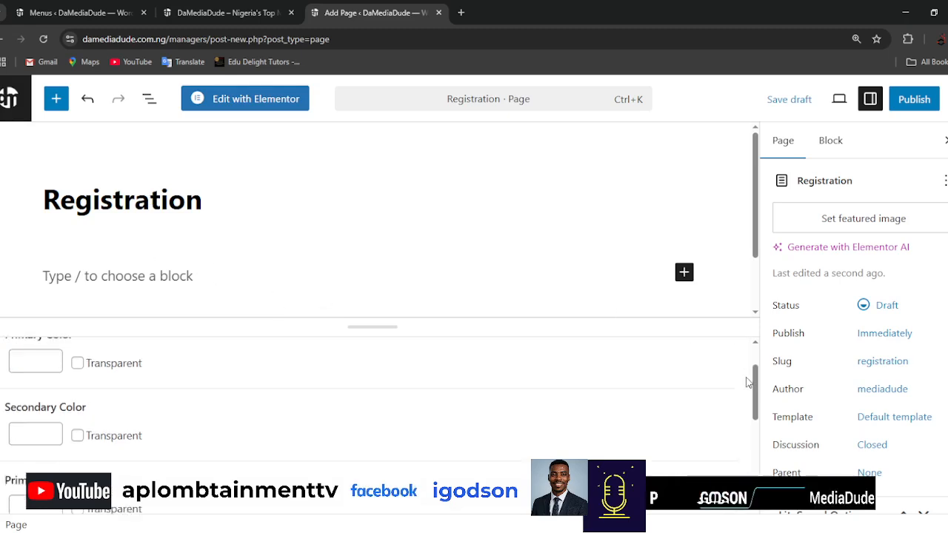
pyautogui.scroll(-3, 746, 382)
pyautogui.hotkey('ctrl', '-')
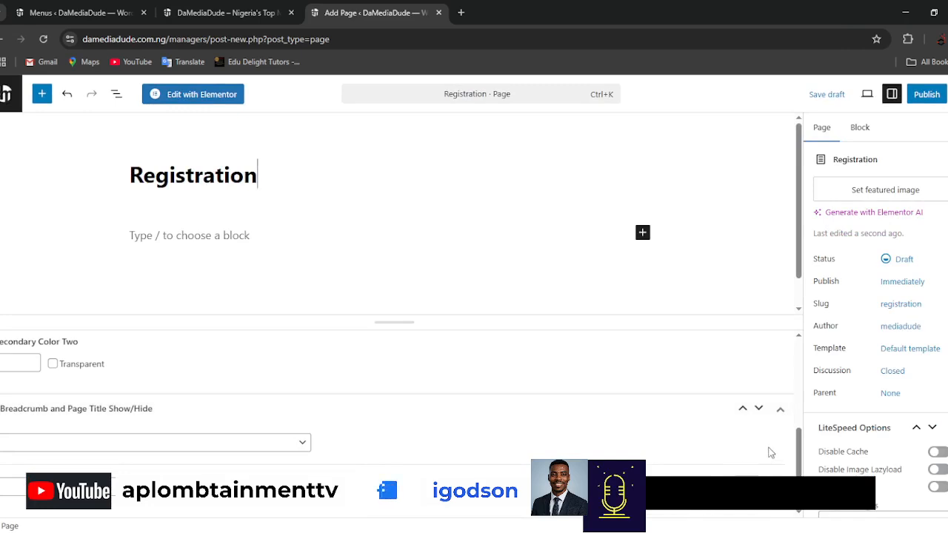
pyautogui.scroll(-1, 652, 307)
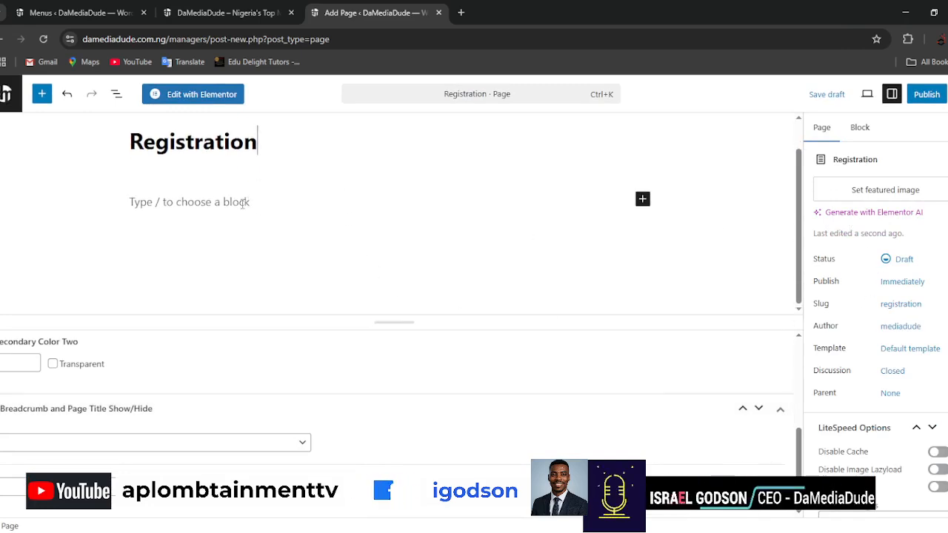
pyautogui.click(191, 203)
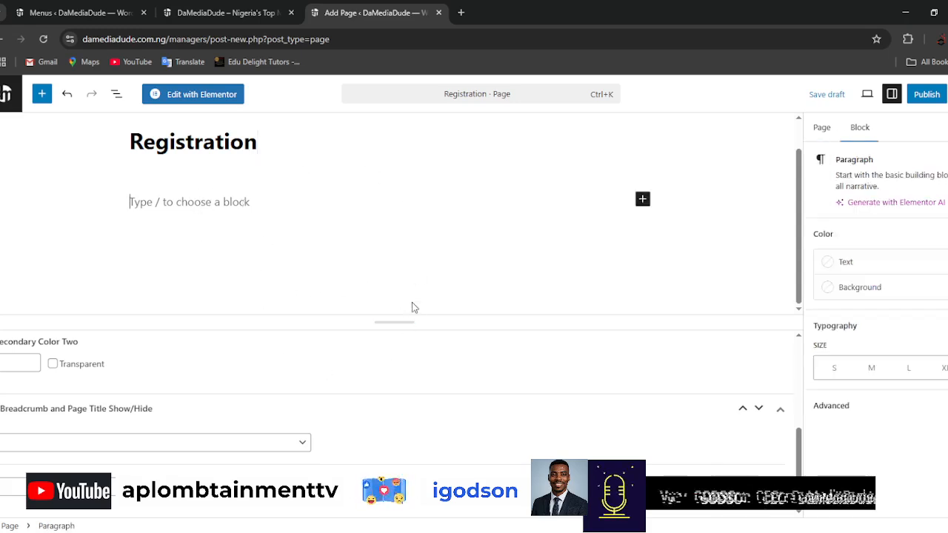
pyautogui.click(822, 128)
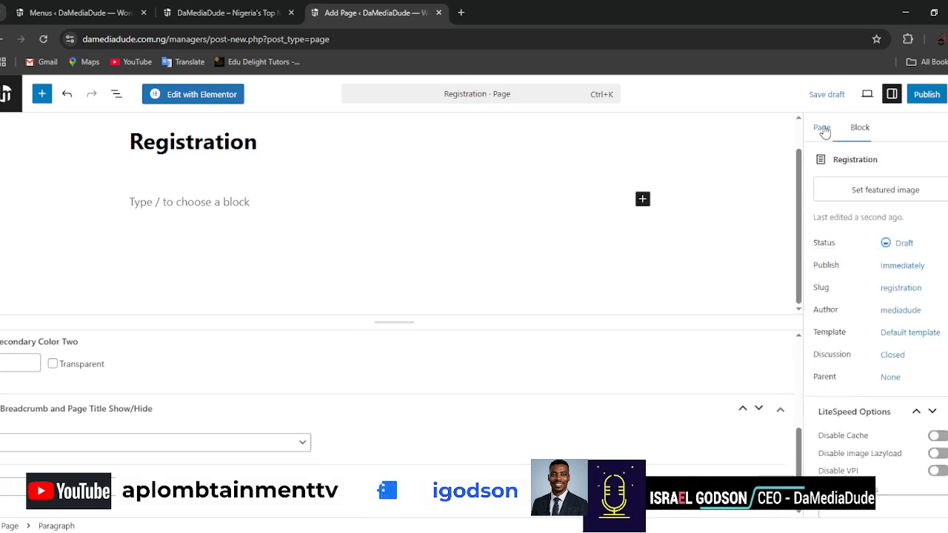
pyautogui.scroll(-3, 901, 330)
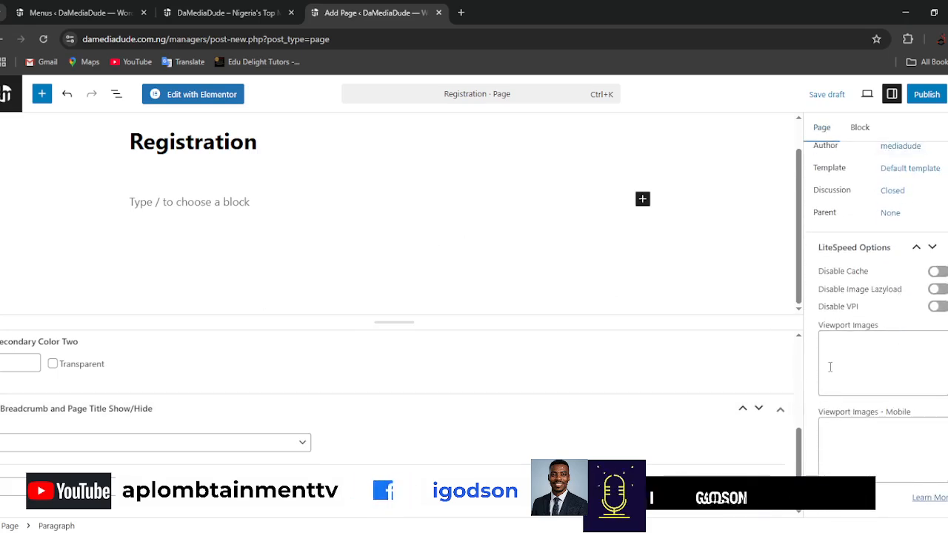
pyautogui.scroll(3, 830, 366)
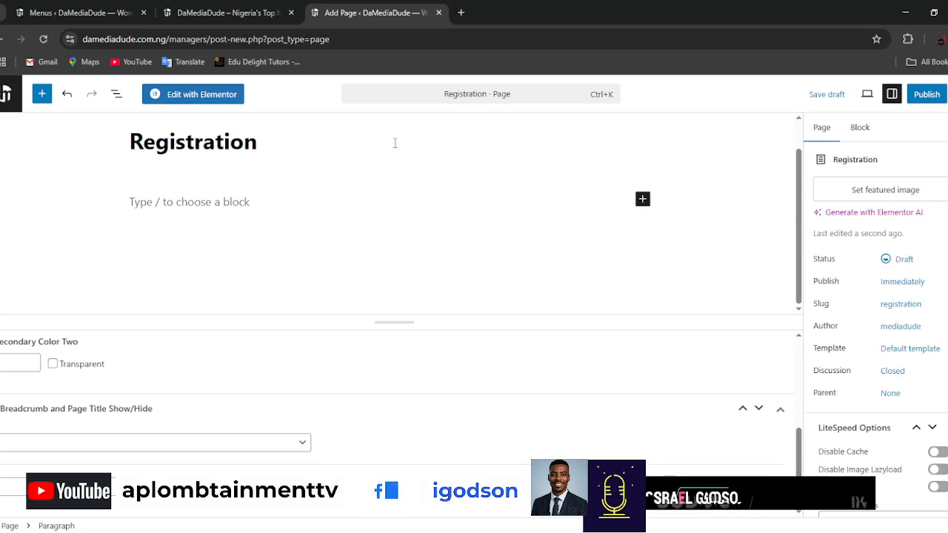
# Publish the Registration page and return to the list of all pages.
pyautogui.click(935, 98)
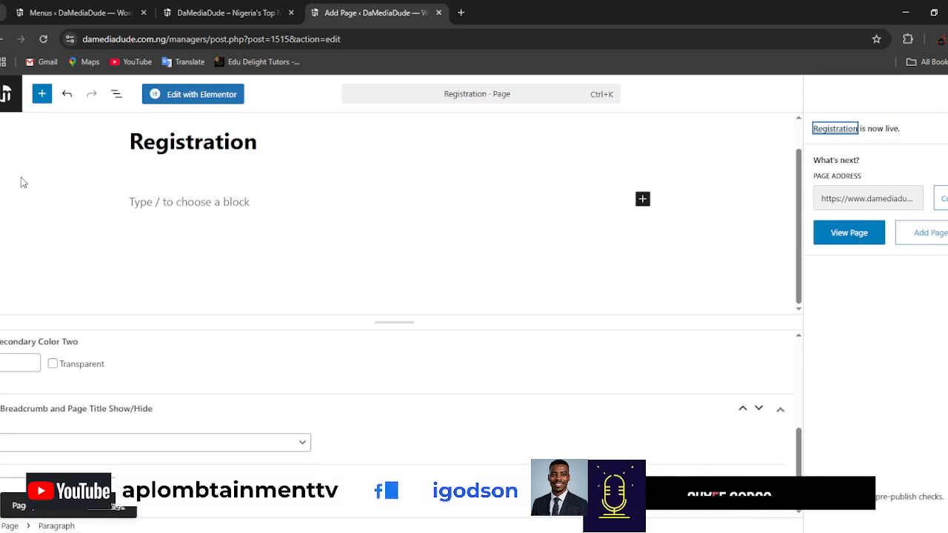
pyautogui.click(6, 93)
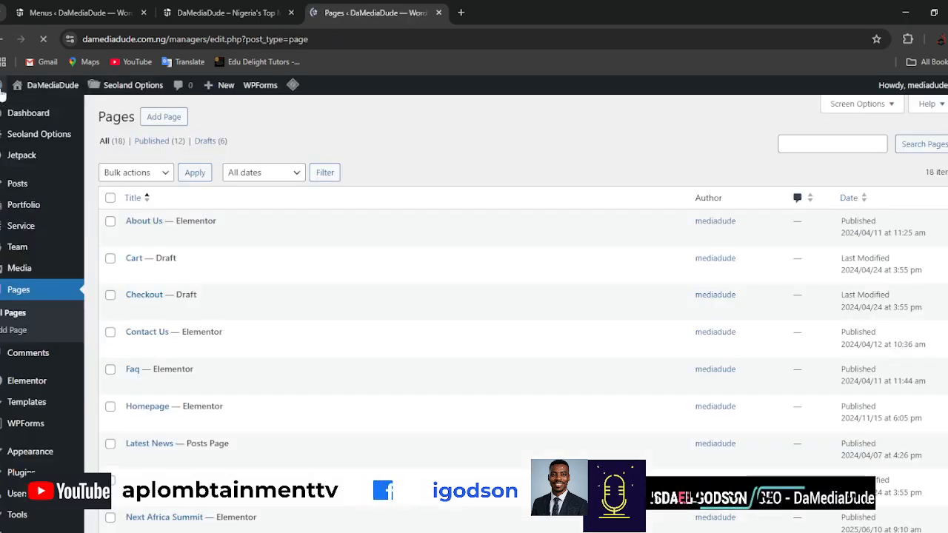
# Return to the menu editor and add the Registration, Next Africa Summit, Portfolio Masonry and Faq pages to the Main Menu.
pyautogui.click(191, 15)
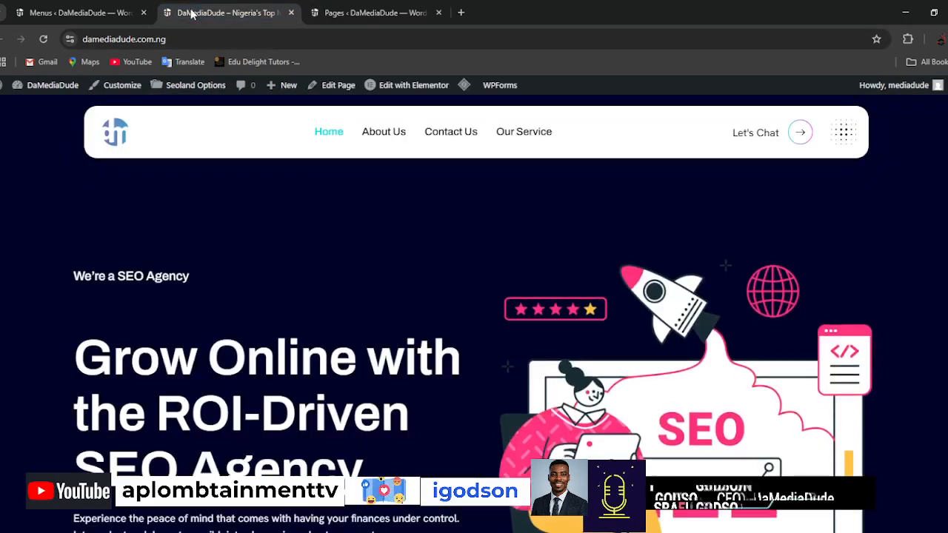
pyautogui.click(74, 13)
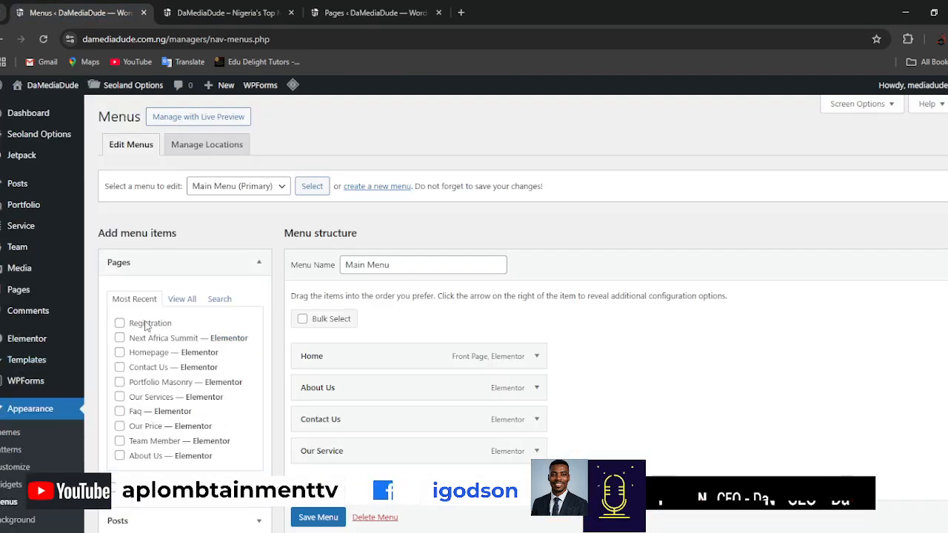
pyautogui.click(145, 324)
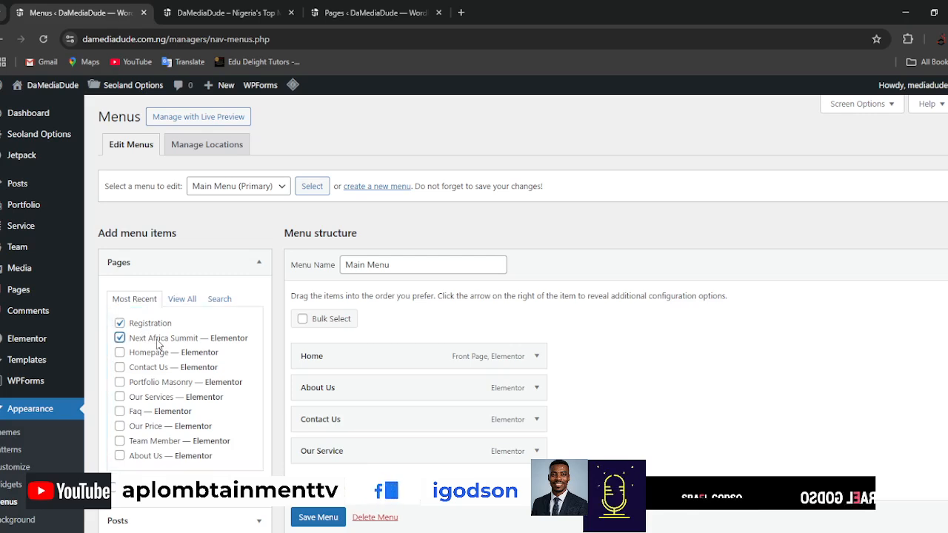
pyautogui.scroll(-1, 715, 368)
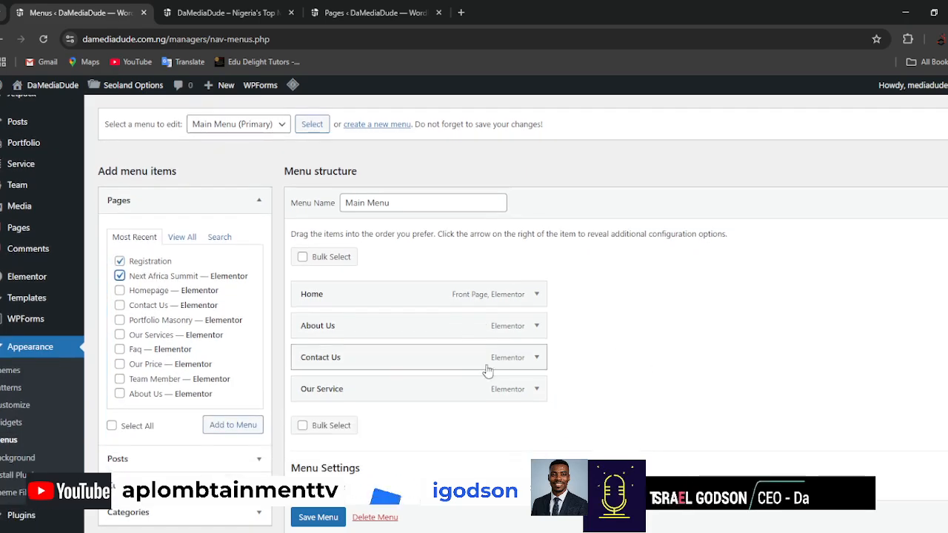
pyautogui.click(164, 326)
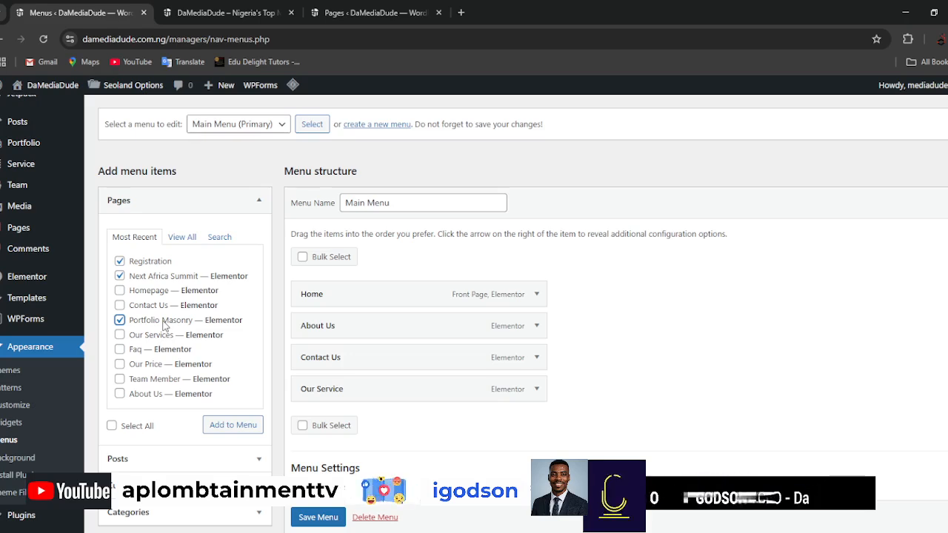
pyautogui.click(140, 351)
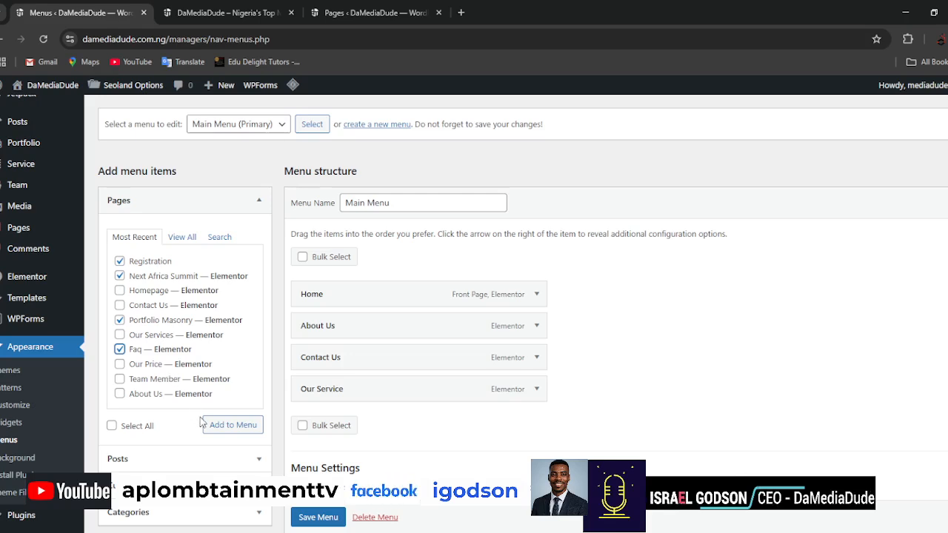
pyautogui.click(233, 430)
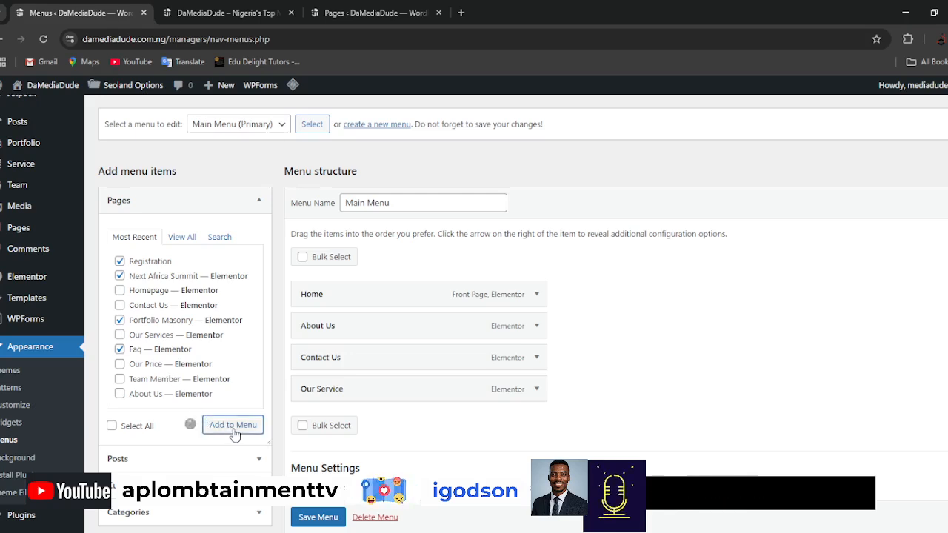
# Compare the Main Menu's item list with the navigation on the live homepage.
pyautogui.scroll(-1, 716, 340)
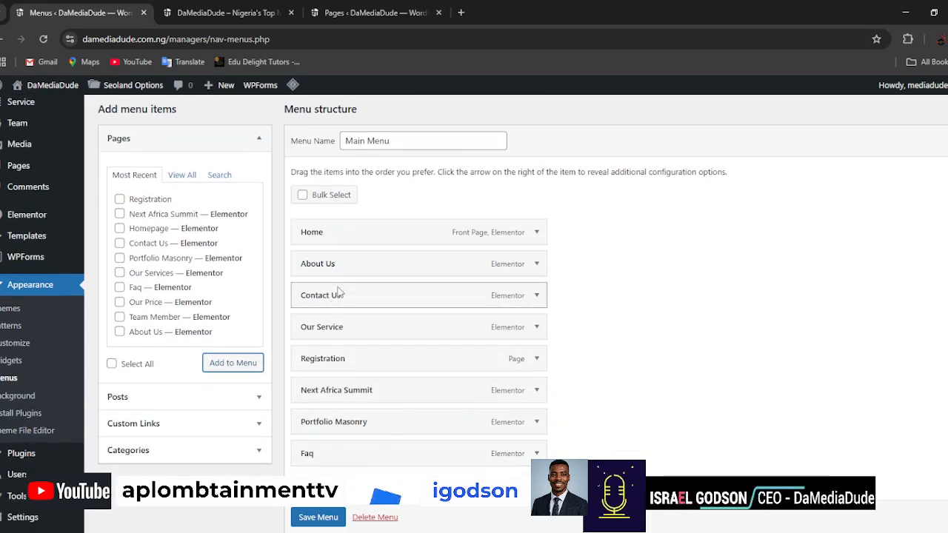
pyautogui.click(255, 11)
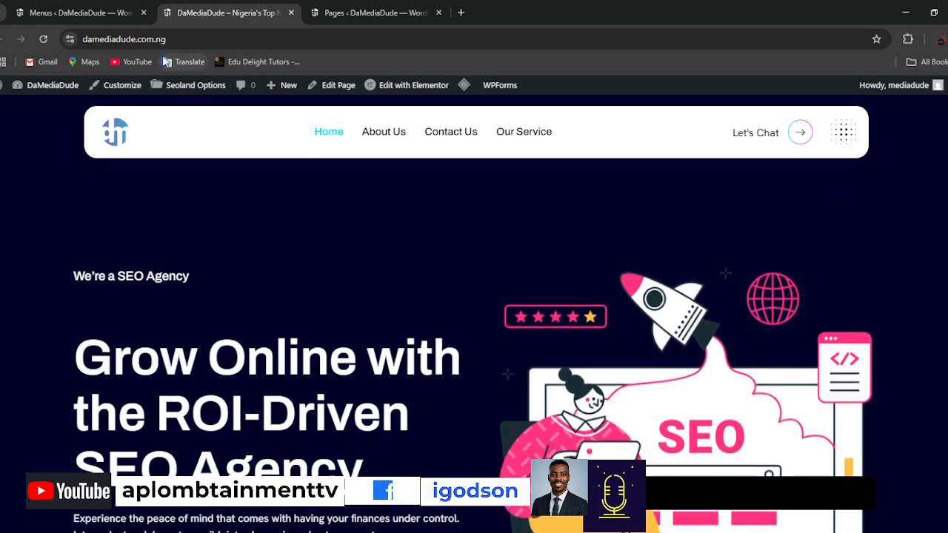
pyautogui.click(78, 13)
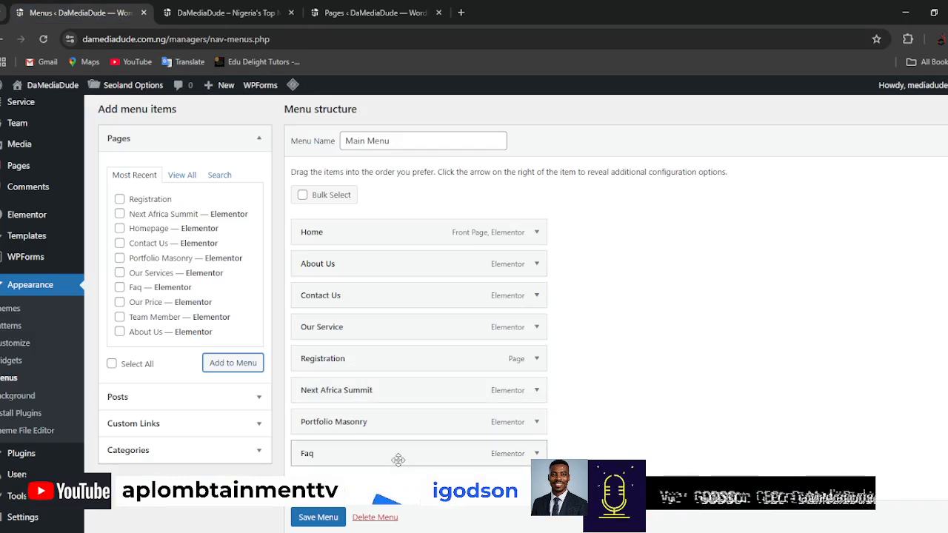
pyautogui.scroll(-2, 592, 413)
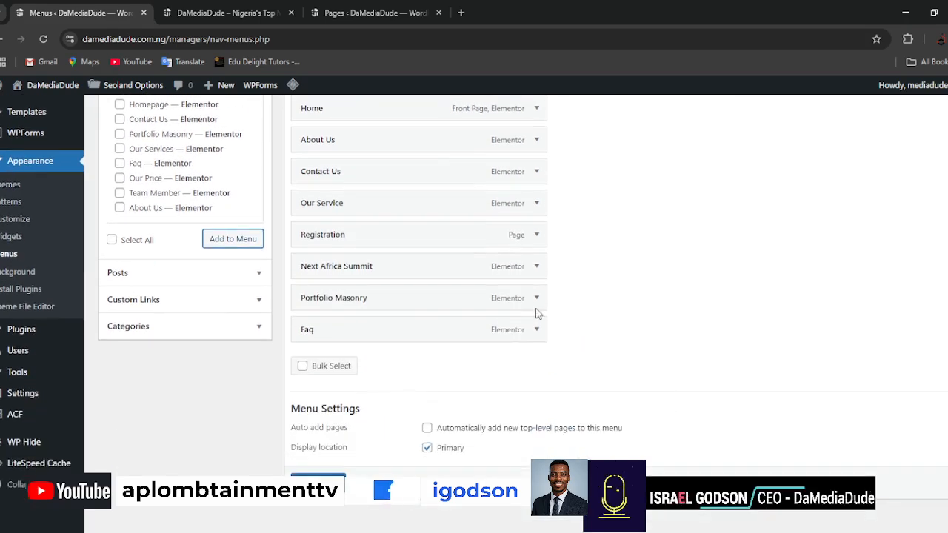
pyautogui.click(536, 298)
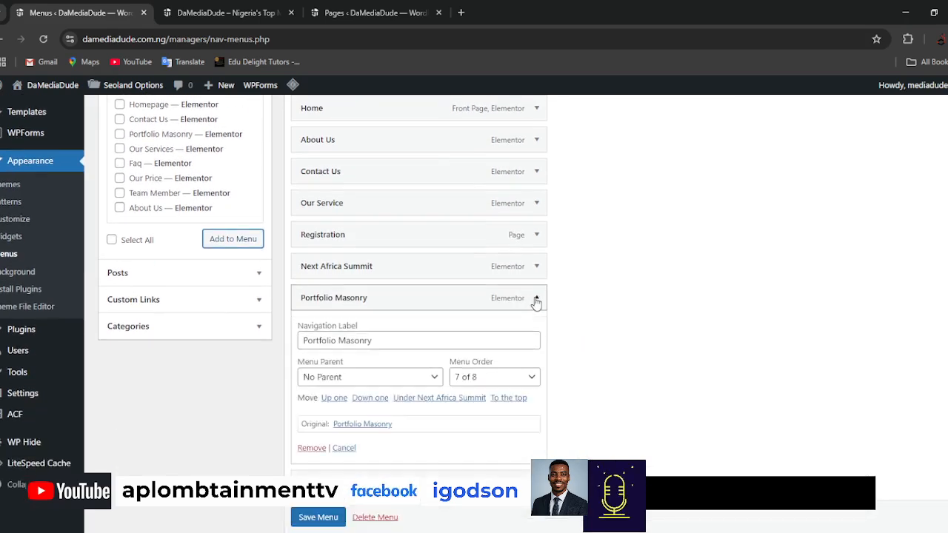
pyautogui.click(416, 338)
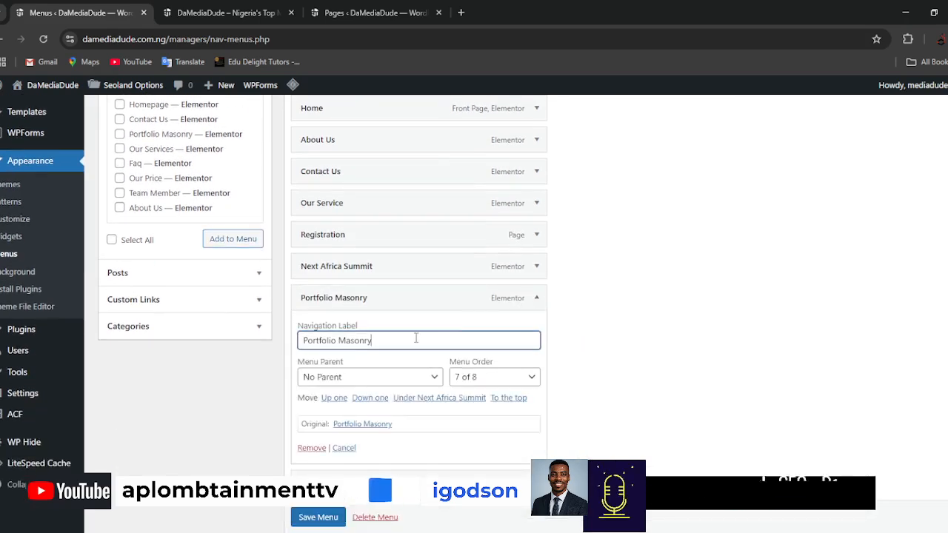
pyautogui.click(537, 299)
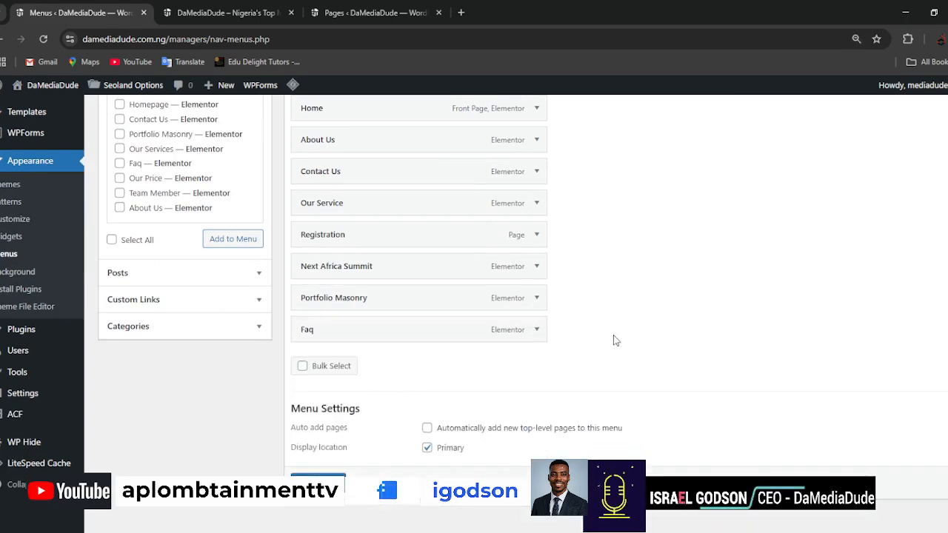
# Shorten the Portfolio Masonry menu item's navigation label to "Portfolio" and collapse its settings.
pyautogui.hotkey('ctrl', '+')
pyautogui.hotkey('ctrl', '+')
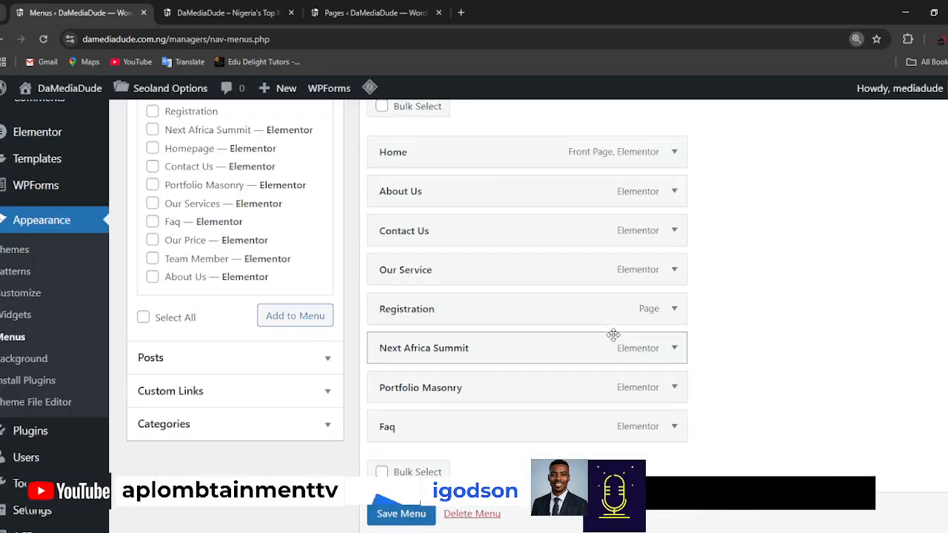
pyautogui.click(674, 388)
pyautogui.click(507, 441)
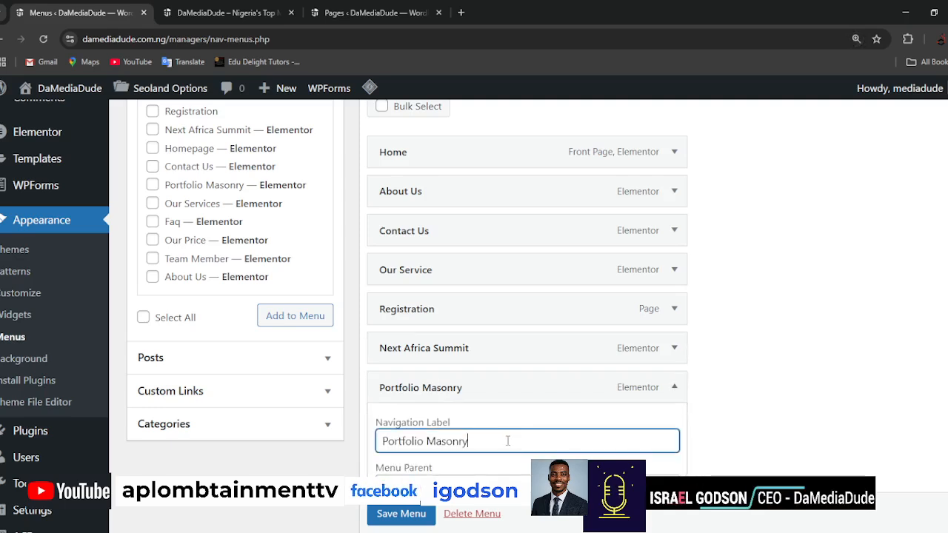
pyautogui.press('BackSpace')
pyautogui.press('BackSpace')
pyautogui.press('BackSpace')
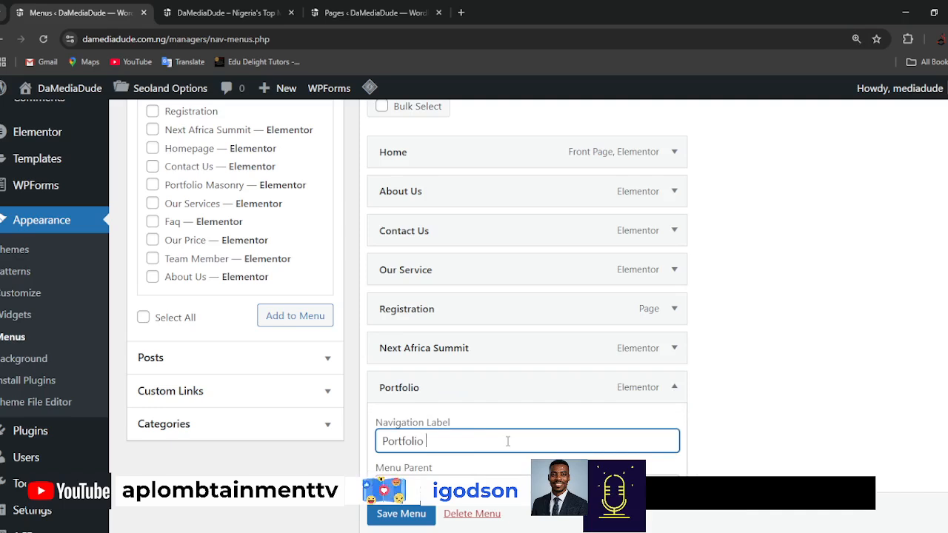
pyautogui.click(676, 393)
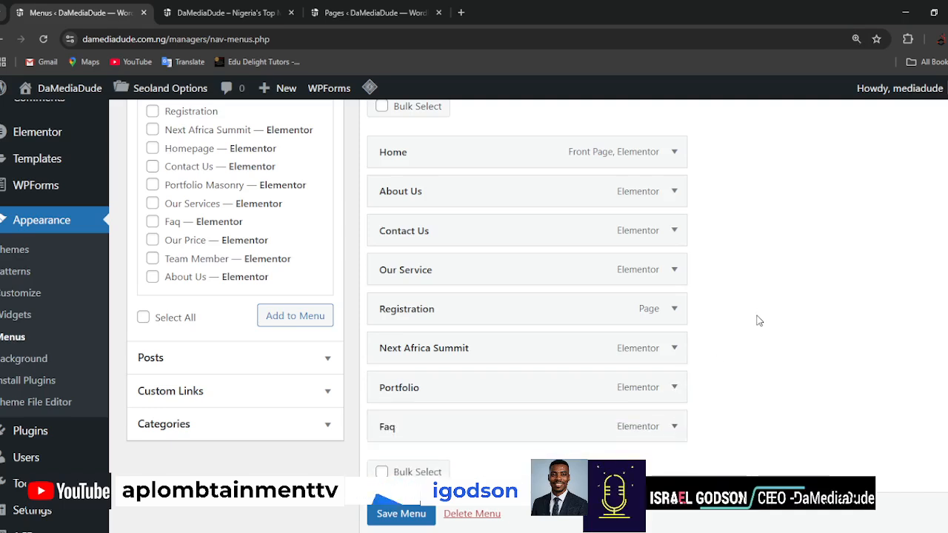
# Save the Main Menu with Primary as its display location.
pyautogui.scroll(-2, 513, 435)
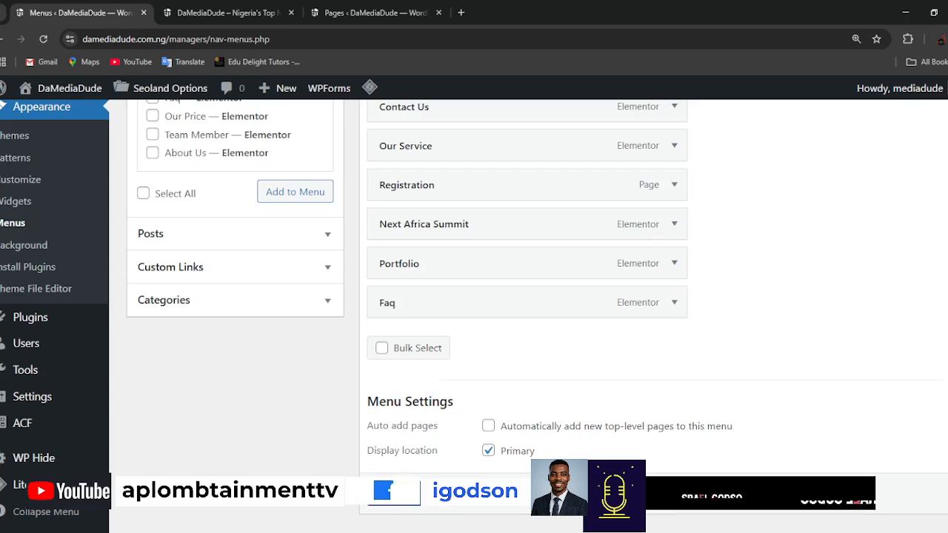
pyautogui.scroll(-1, 513, 435)
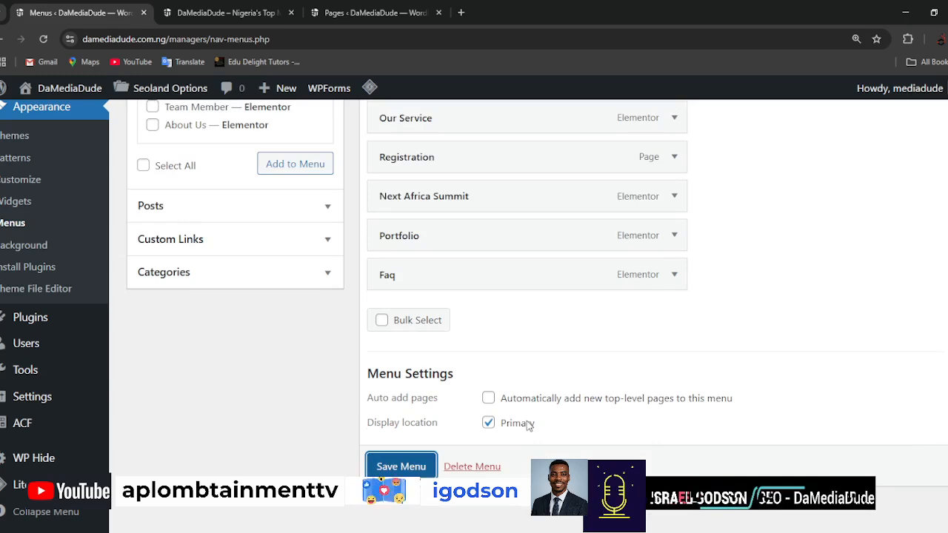
pyautogui.click(420, 467)
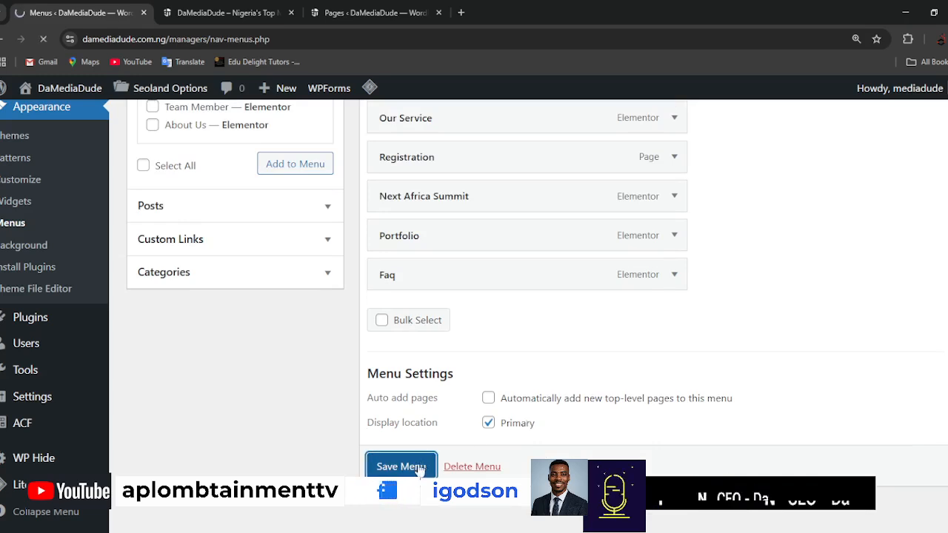
# Examine the live homepage down to the footer's description, contact details, company links and copyright line.
pyautogui.hotkey('ctrl', 'Tab')
pyautogui.scroll(-15, 751, 364)
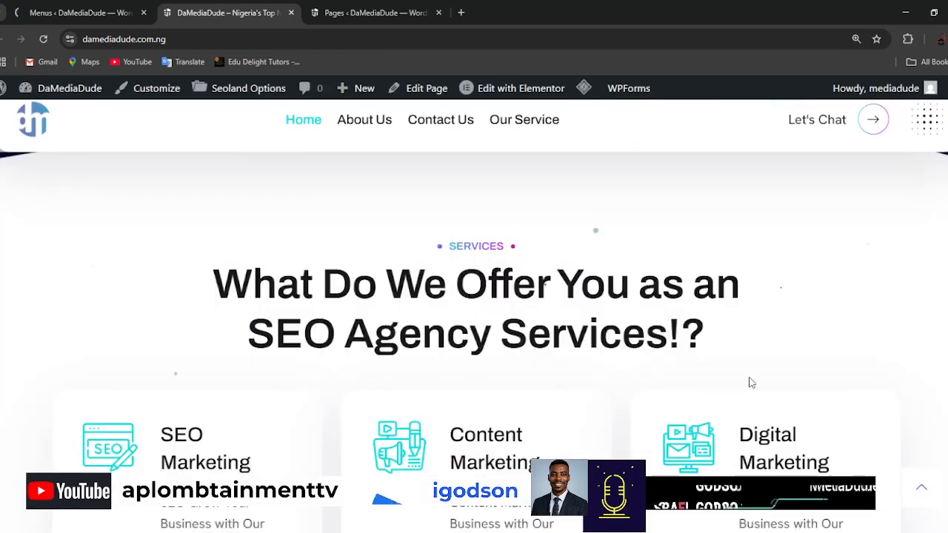
pyautogui.scroll(-15, 756, 411)
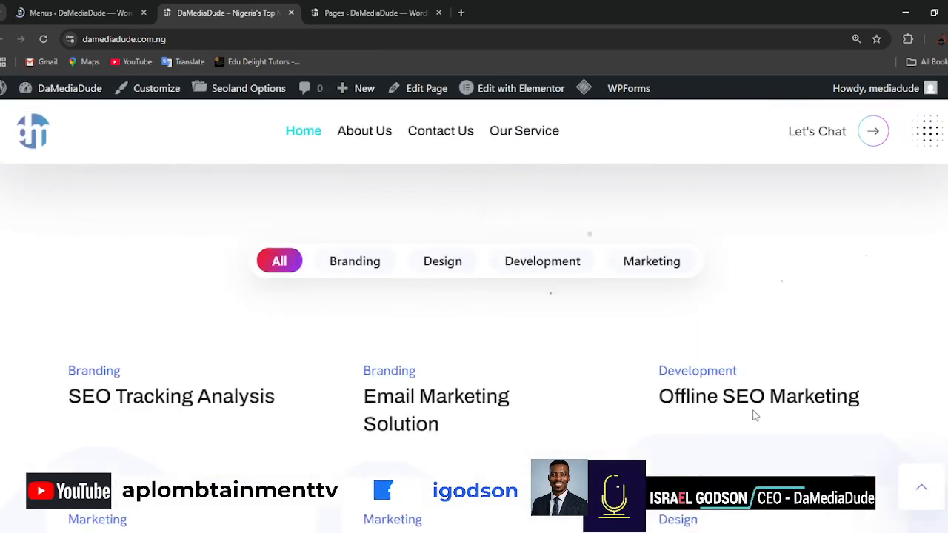
pyautogui.scroll(-15, 748, 423)
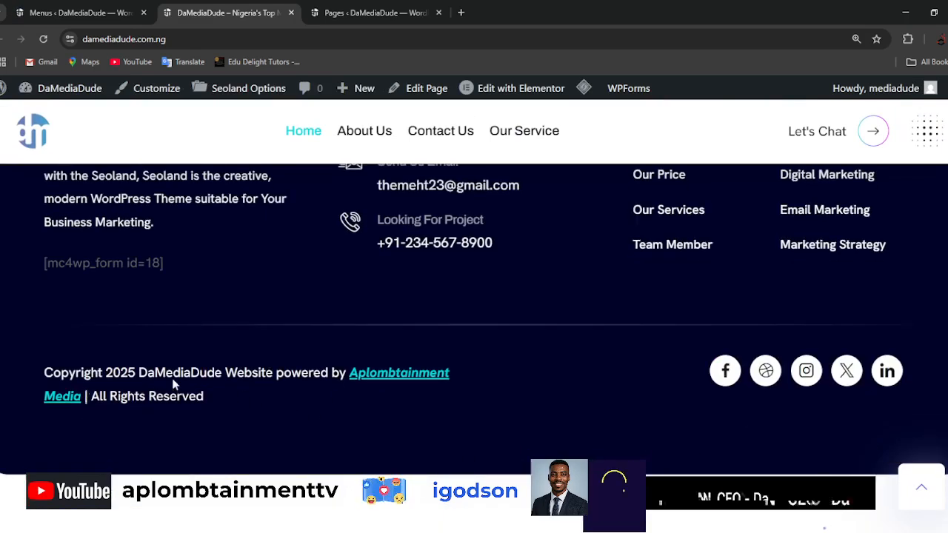
pyautogui.scroll(3, 116, 378)
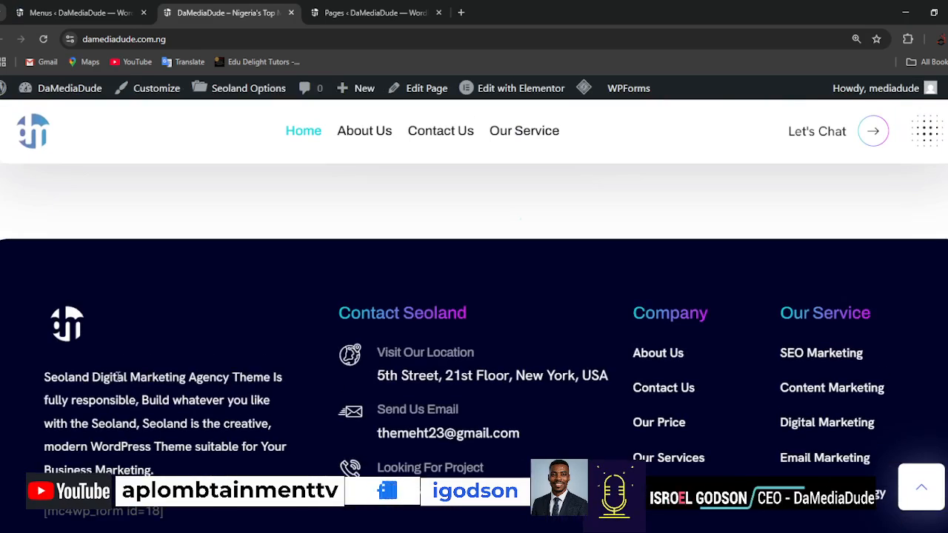
pyautogui.moveTo(52, 374); pyautogui.dragTo(801, 472)
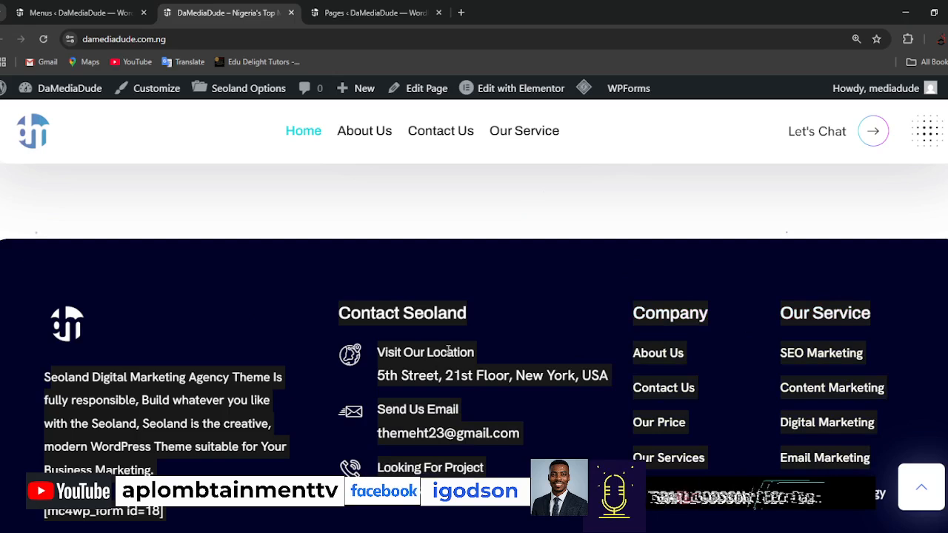
pyautogui.click(267, 302)
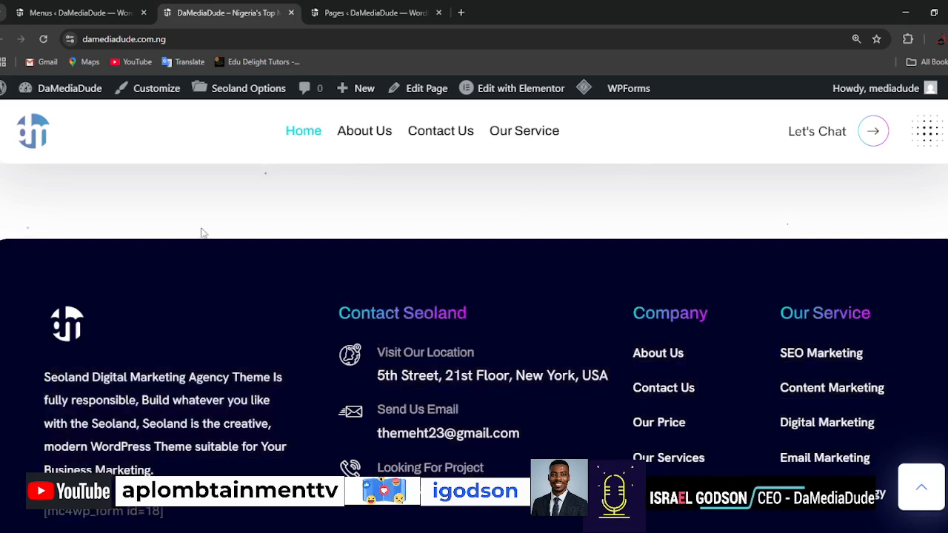
# Find the Next Africa Summit page in the list of all pages and open it for editing with Elementor.
pyautogui.click(85, 15)
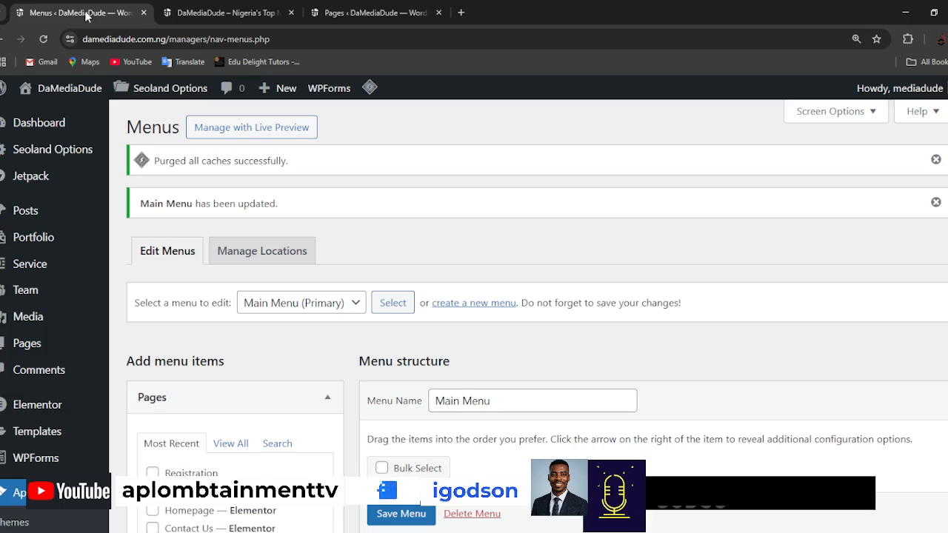
pyautogui.click(363, 12)
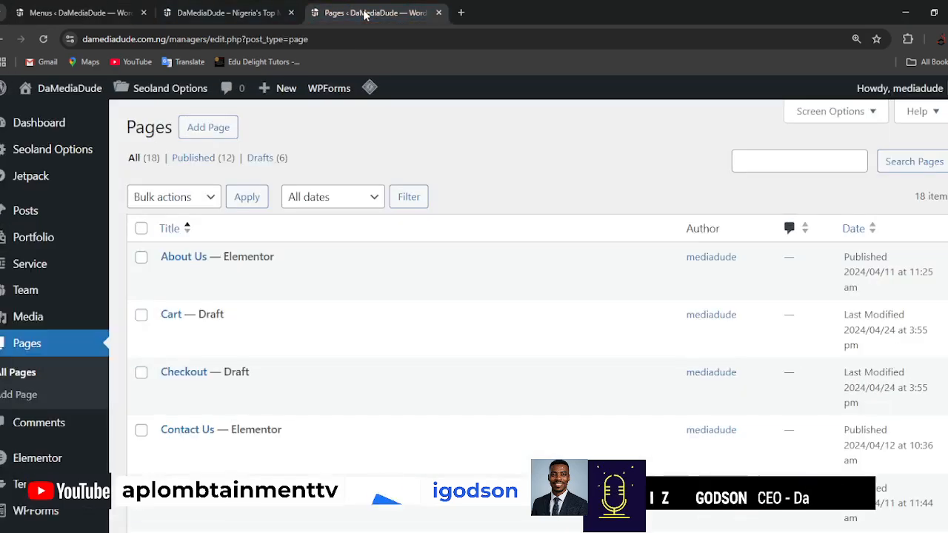
pyautogui.scroll(-6, 479, 336)
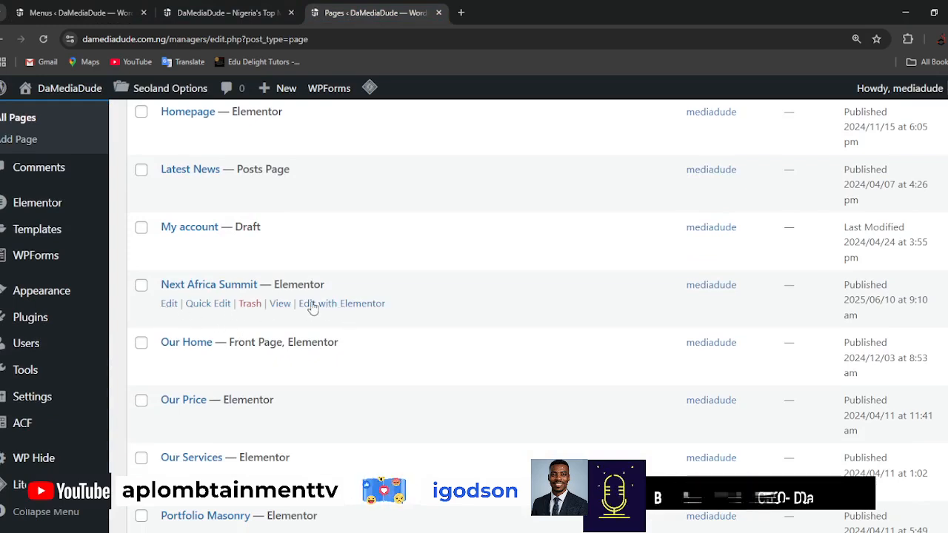
pyautogui.click(343, 307)
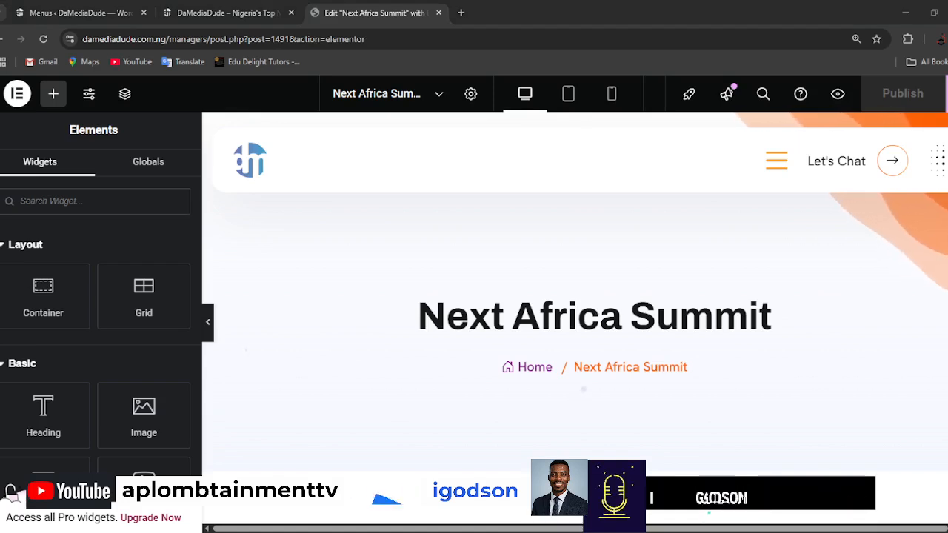
# Insert a Flexbox container with two equal side-by-side columns in the empty area below the Next Africa Summit heading.
pyautogui.scroll(-2, 736, 331)
pyautogui.scroll(-1, 736, 331)
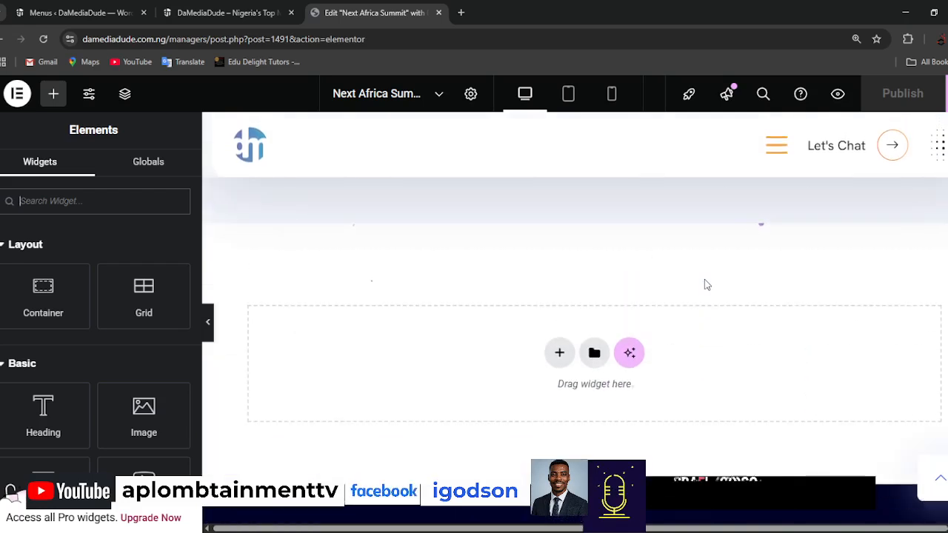
pyautogui.click(559, 352)
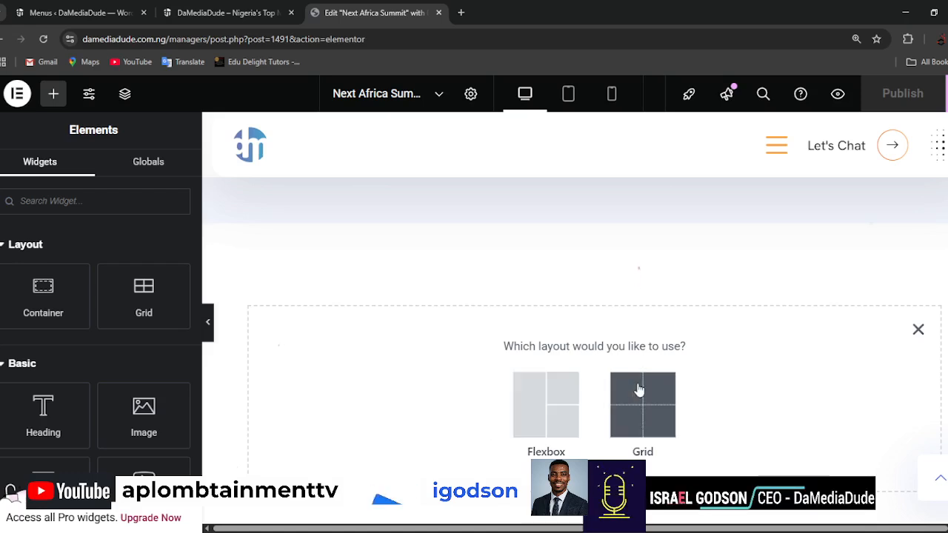
pyautogui.click(540, 392)
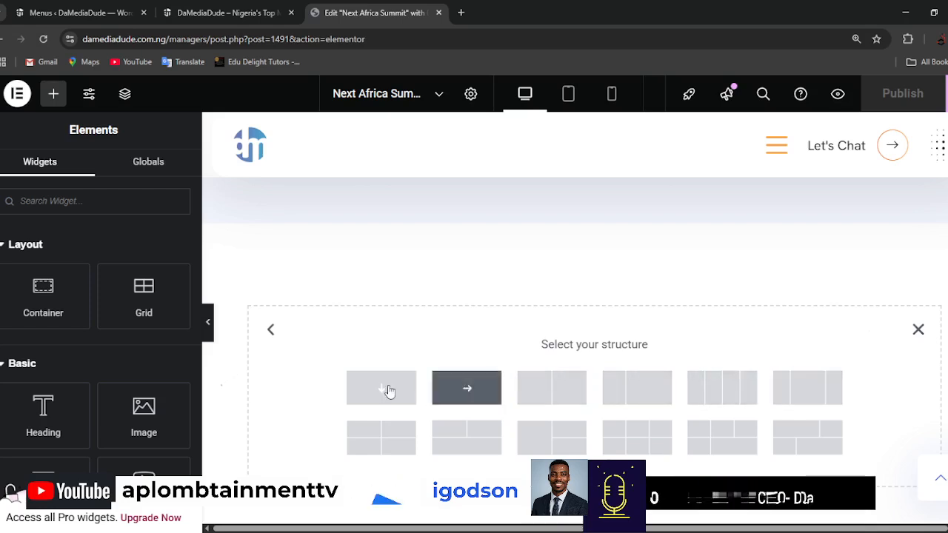
pyautogui.click(551, 391)
pyautogui.scroll(1, 459, 290)
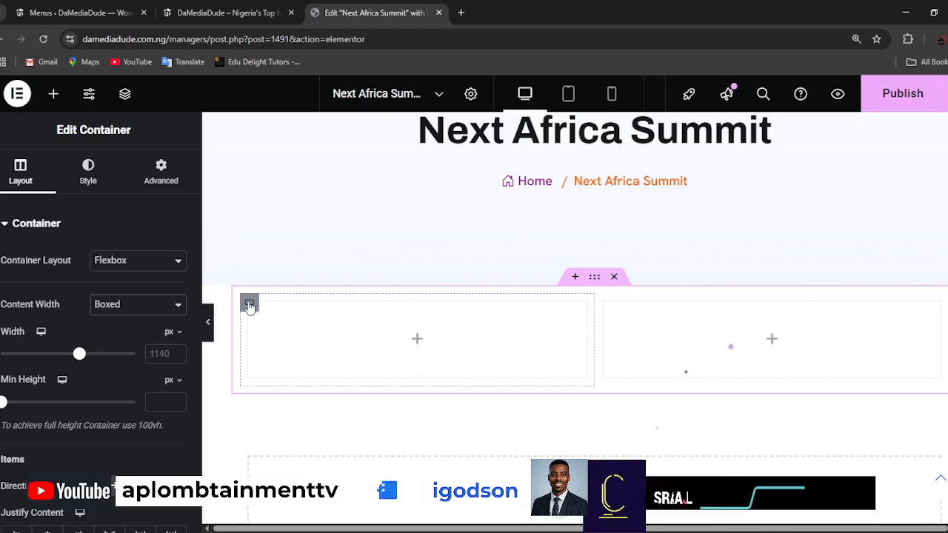
# Add a Heading widget to the first column, title it "About Us" and set its HTML tag to H4.
pyautogui.click(417, 342)
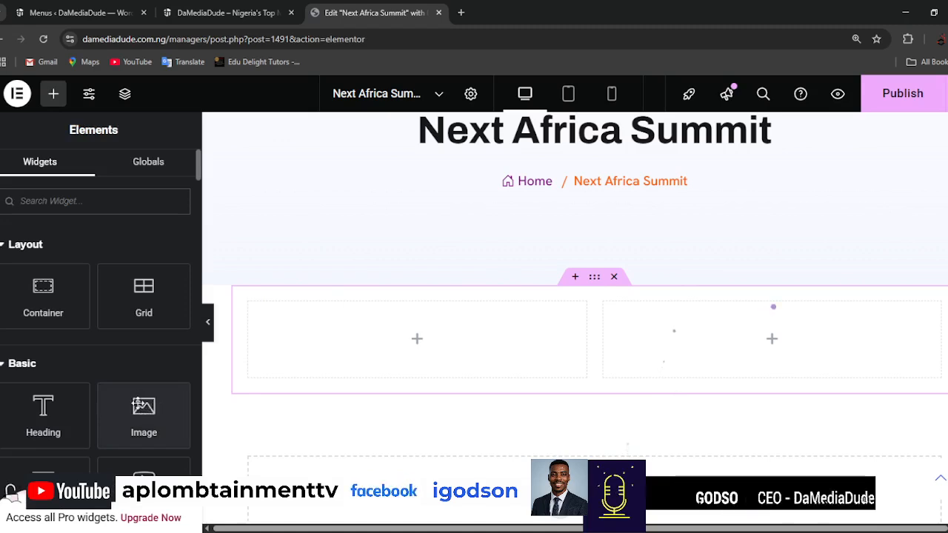
pyautogui.scroll(-1, 144, 414)
pyautogui.scroll(1, 143, 412)
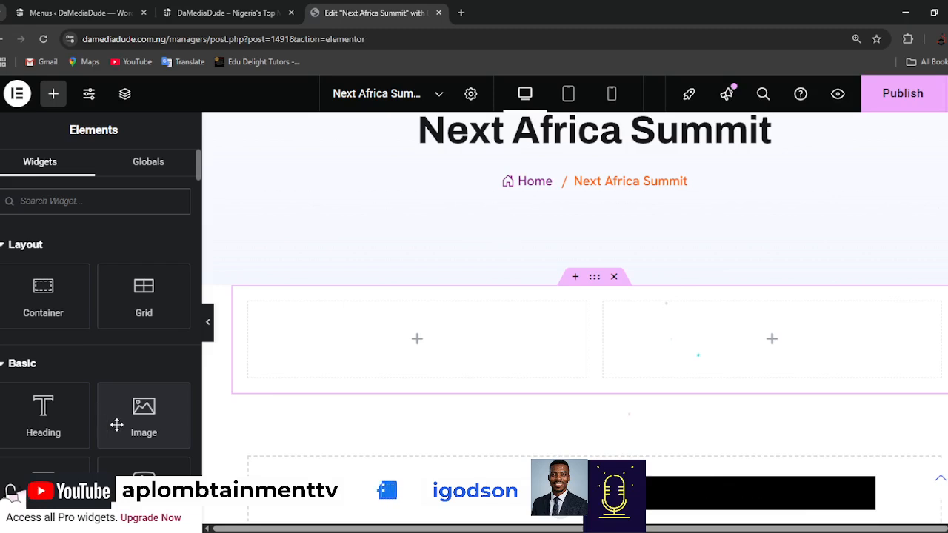
pyautogui.moveTo(39, 408); pyautogui.dragTo(405, 326)
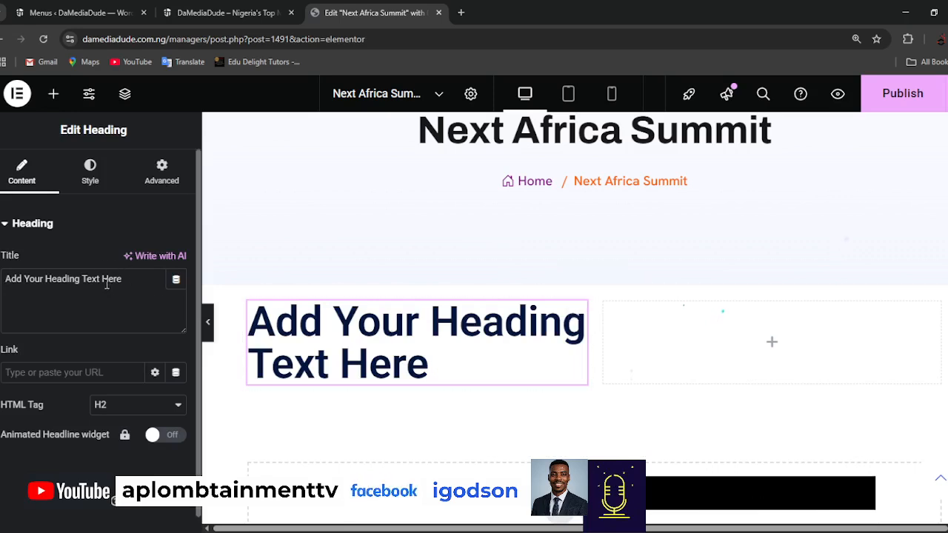
pyautogui.tripleClick(133, 278)
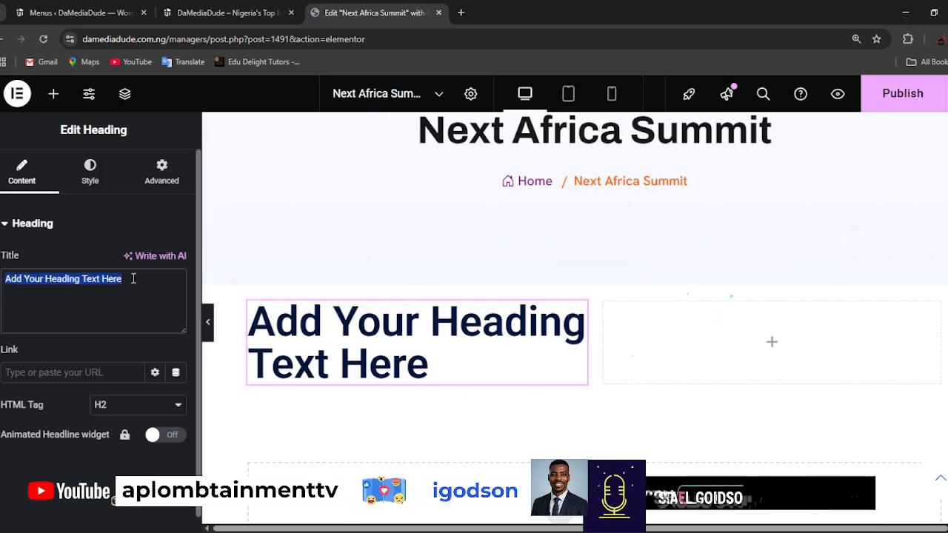
pyautogui.write('About Us')
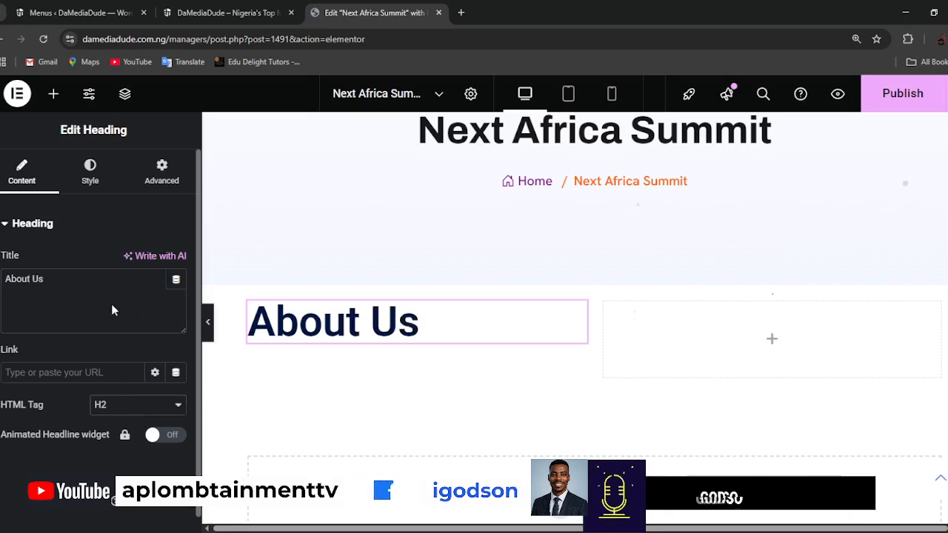
pyautogui.click(113, 309)
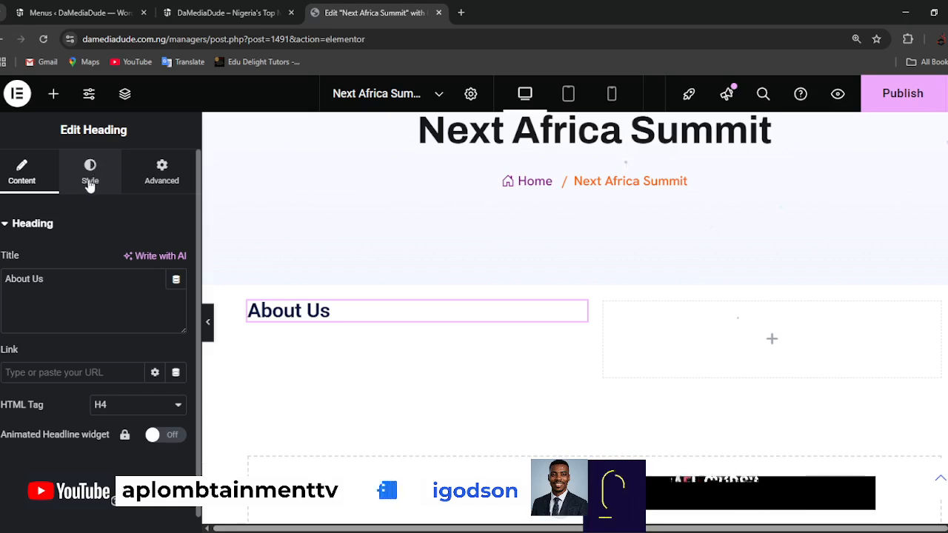
# Find the Text Editor widget and place it below the "About Us" heading in the first column.
pyautogui.click(54, 94)
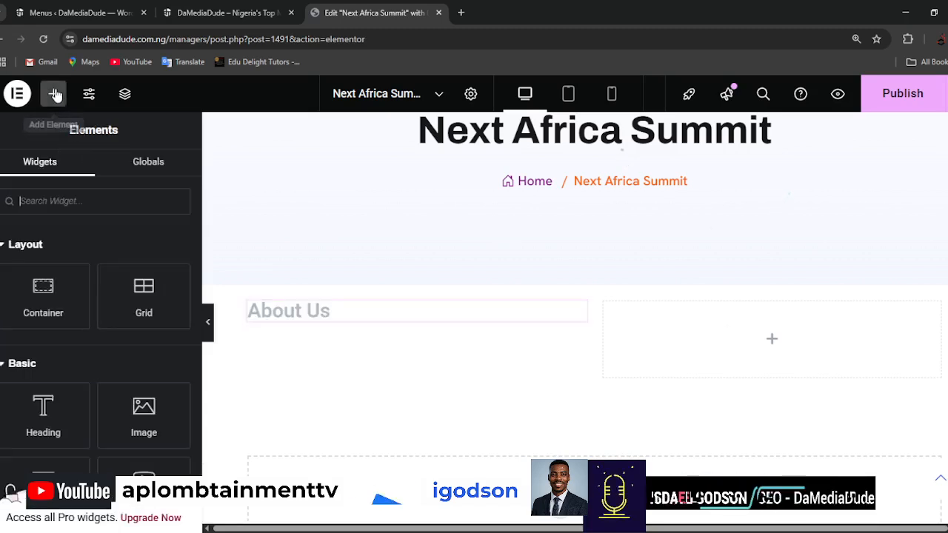
pyautogui.click(94, 193)
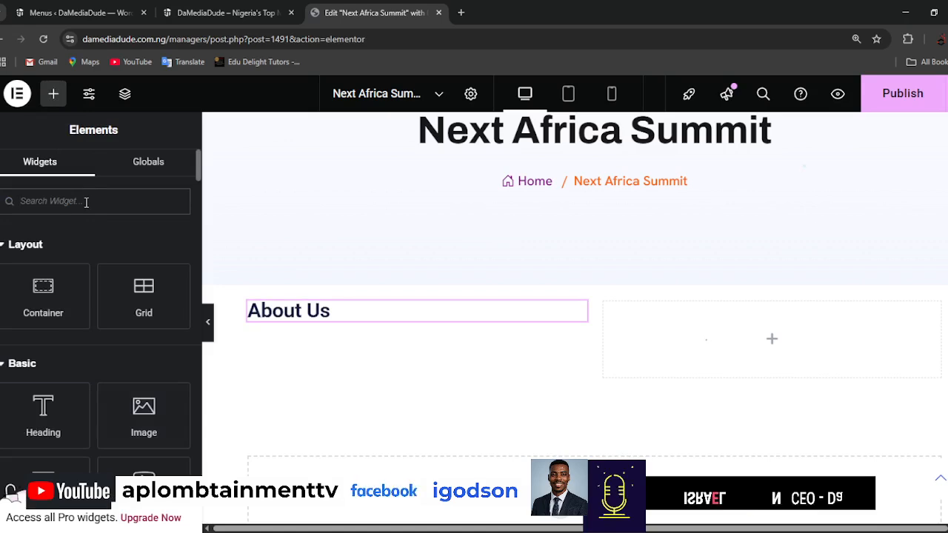
pyautogui.write('text')
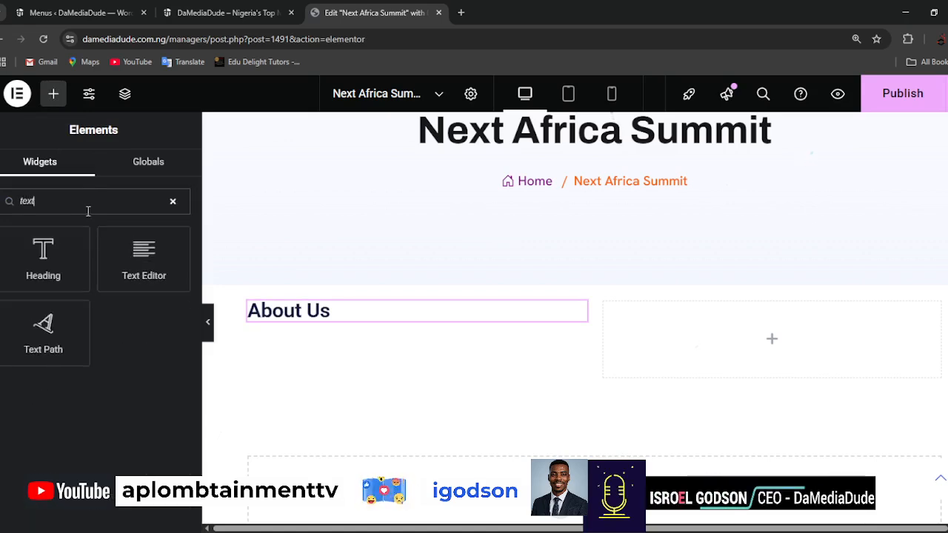
pyautogui.moveTo(156, 260); pyautogui.dragTo(362, 328)
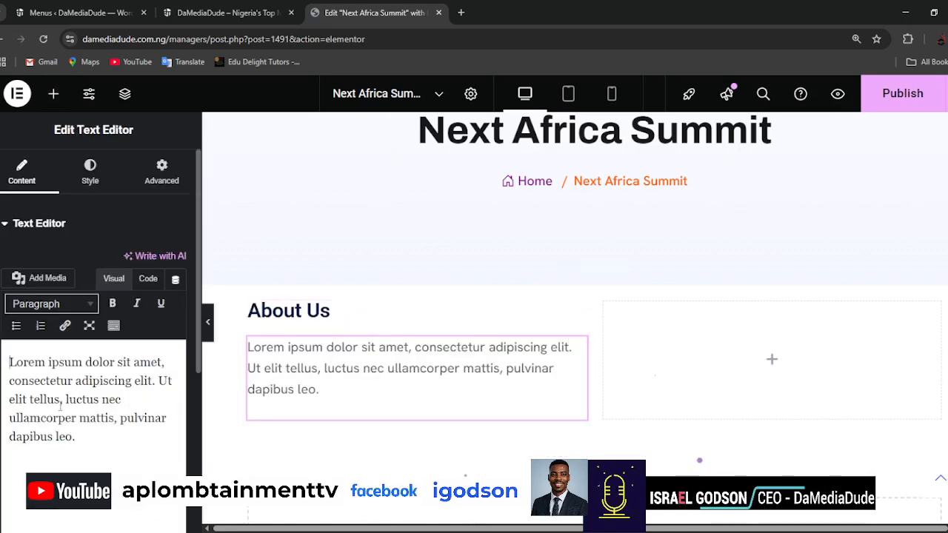
# Replace the placeholder paragraph with the prepared summit text, starting with "Empowering African Youths for a Digital Future", copied from the other window.
pyautogui.tripleClick(56, 408)
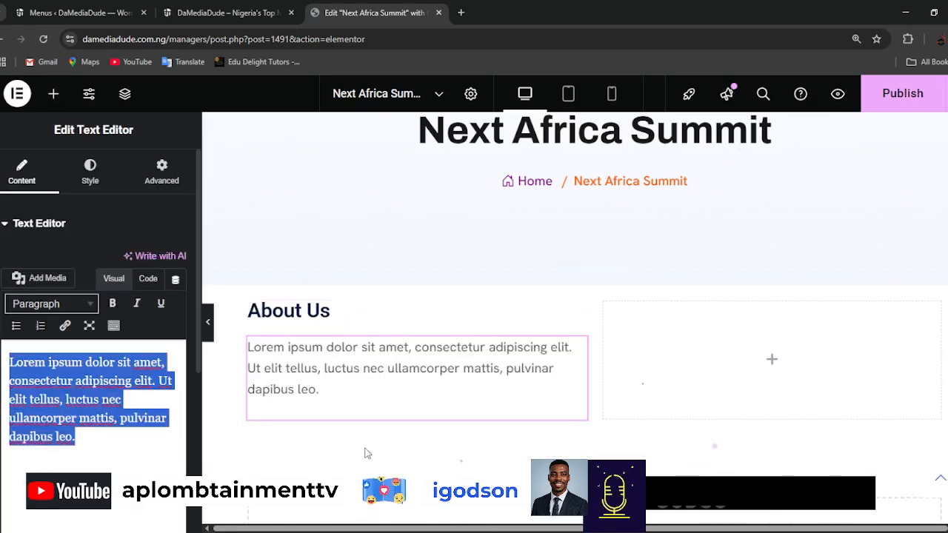
pyautogui.click(566, 532)
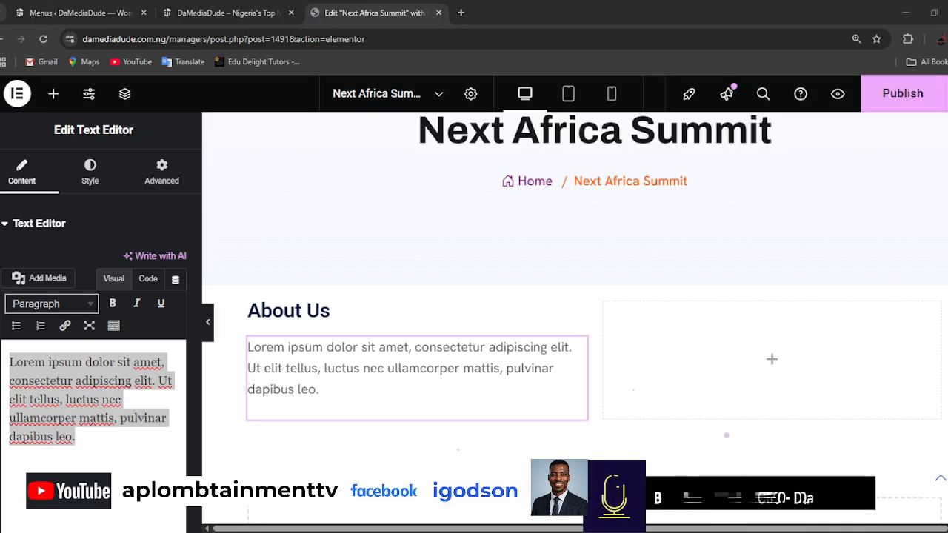
pyautogui.hotkey('alt', 'Tab')
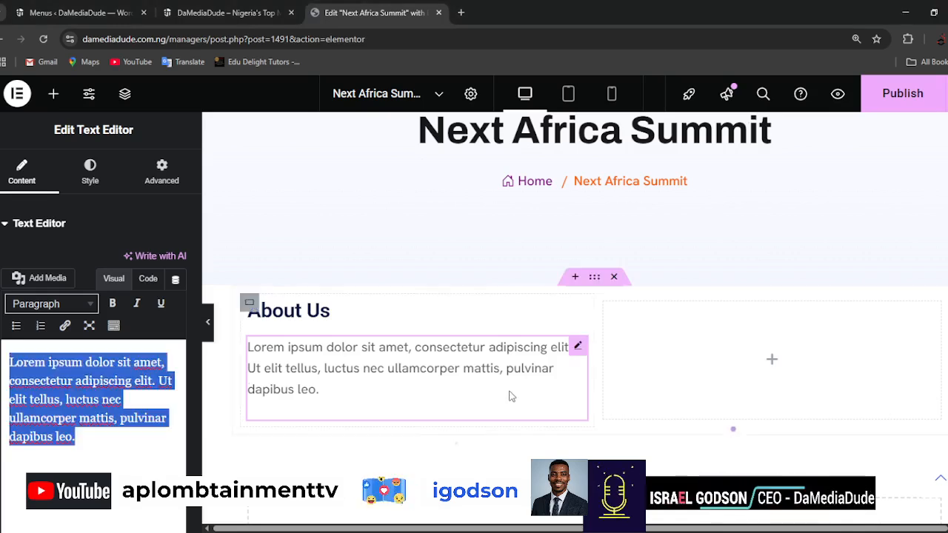
pyautogui.click(74, 408)
pyautogui.hotkey('ctrl', 'a')
pyautogui.hotkey('ctrl', 'v')
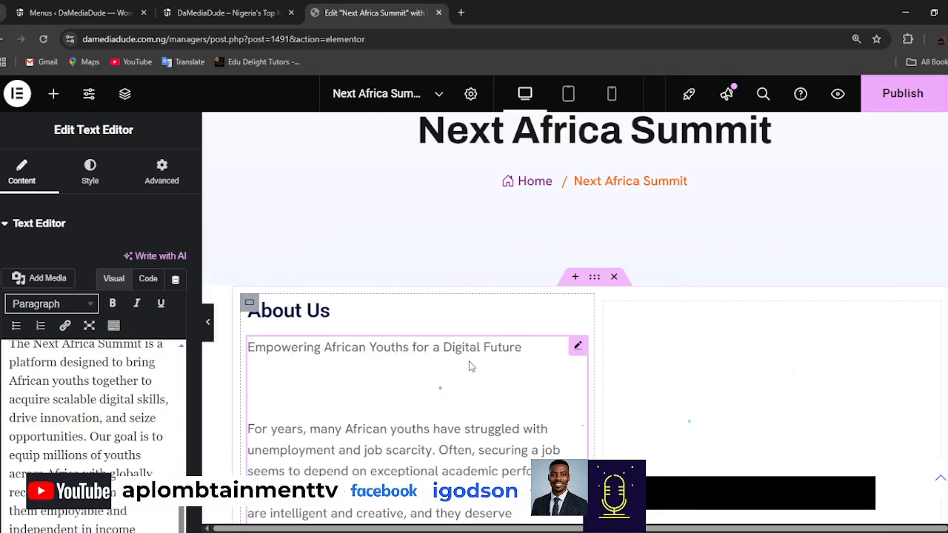
# Make the opening line "Empowering African Youths for a Digital Future" bold.
pyautogui.scroll(-4, 471, 366)
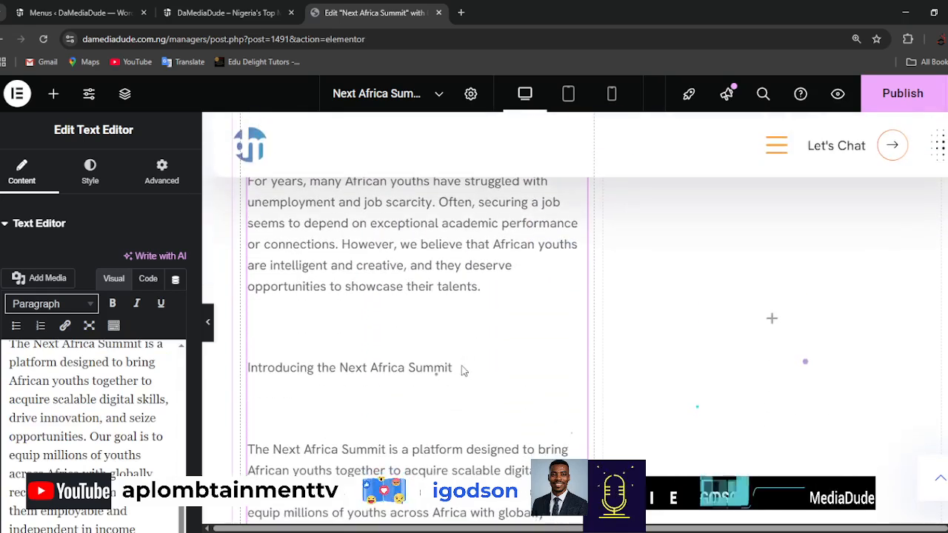
pyautogui.scroll(2, 117, 410)
pyautogui.scroll(5, 115, 415)
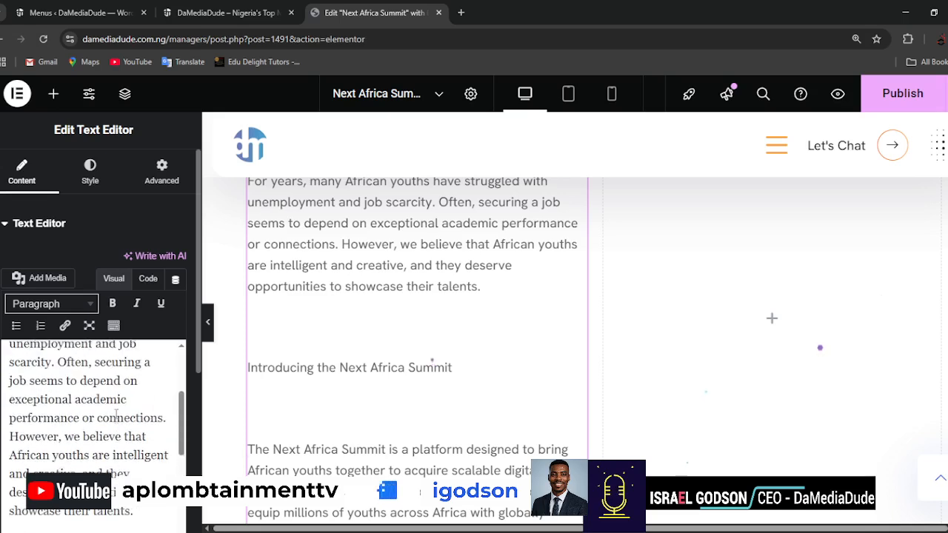
pyautogui.moveTo(121, 382); pyautogui.dragTo(9, 363)
pyautogui.scroll(1, 393, 332)
pyautogui.scroll(2, 392, 332)
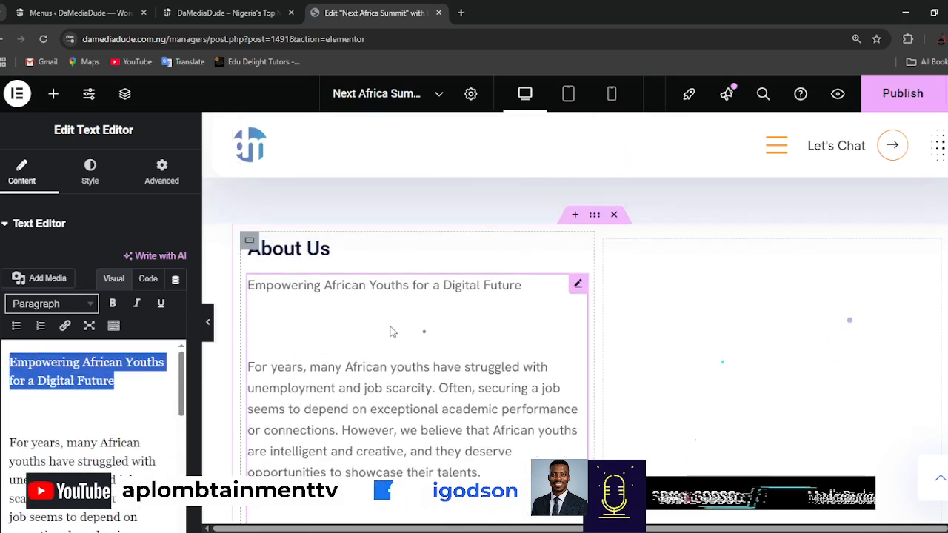
pyautogui.click(115, 304)
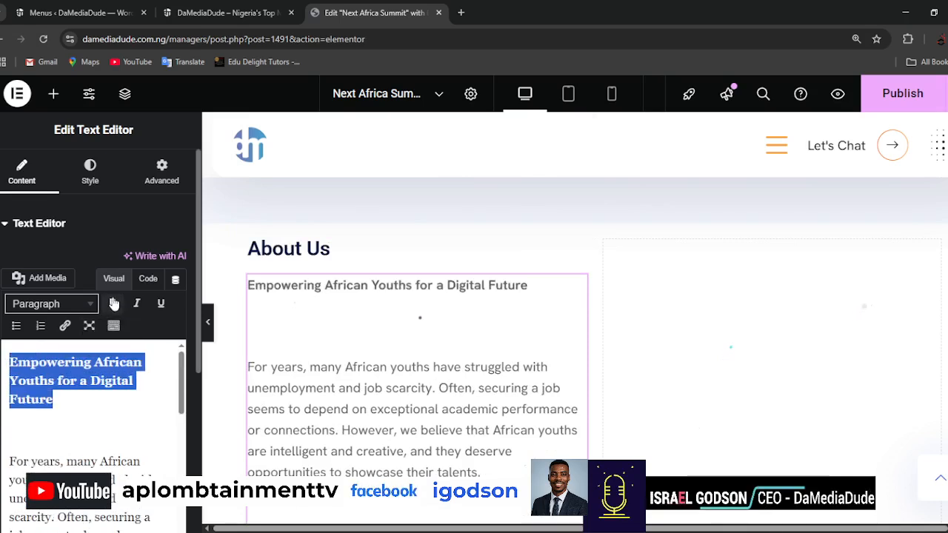
# Remove the blank lines below "Empowering African Youths for a Digital Future" and above "Introducing the Next Africa Summit".
pyautogui.click(11, 441)
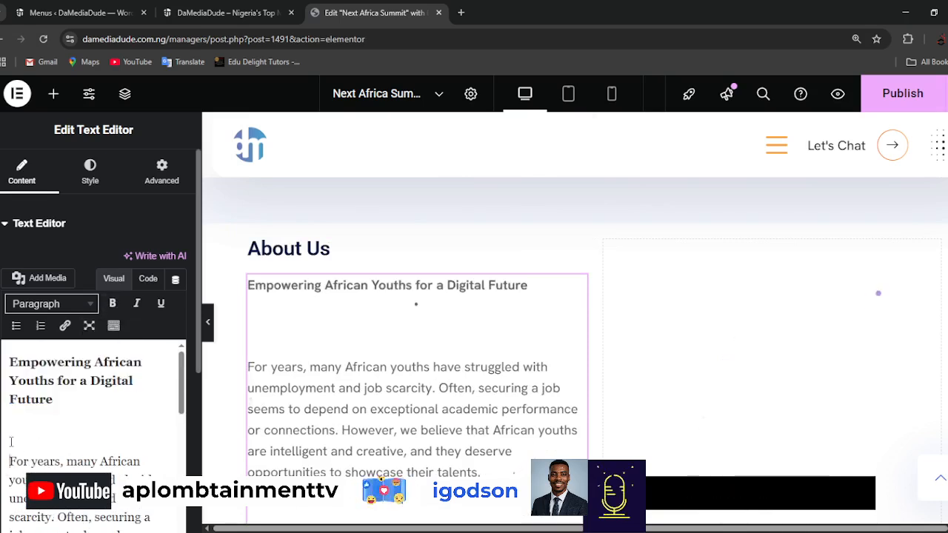
pyautogui.press('BackSpace')
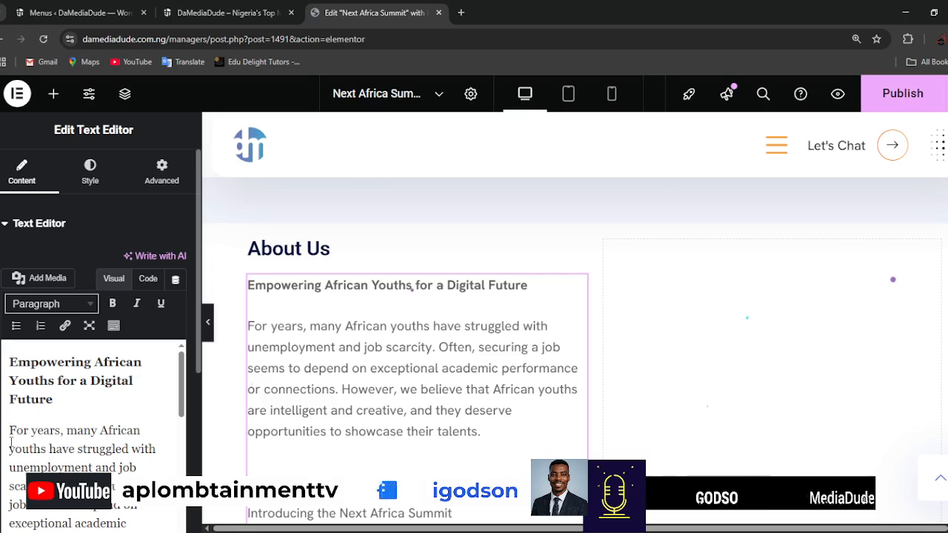
pyautogui.scroll(-2, 60, 453)
pyautogui.scroll(-2, 59, 447)
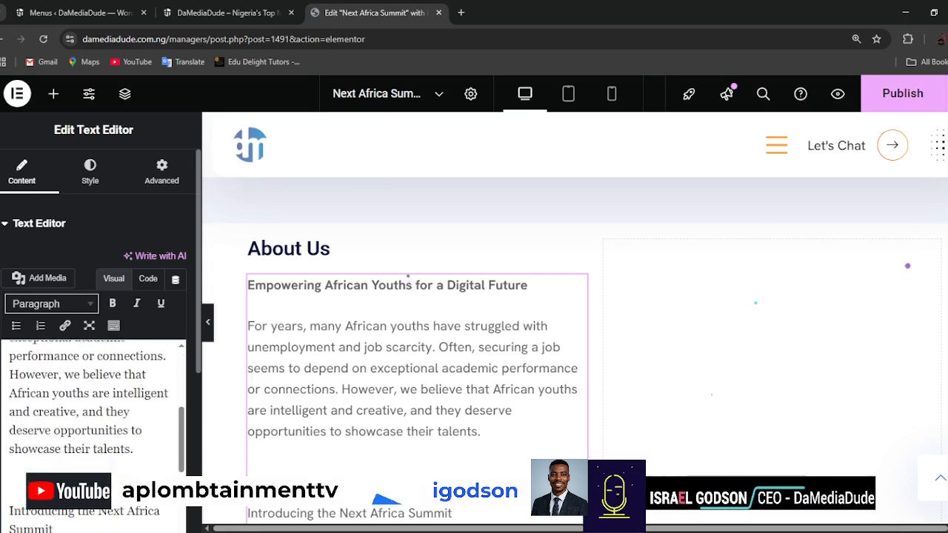
pyautogui.scroll(-2, 21, 489)
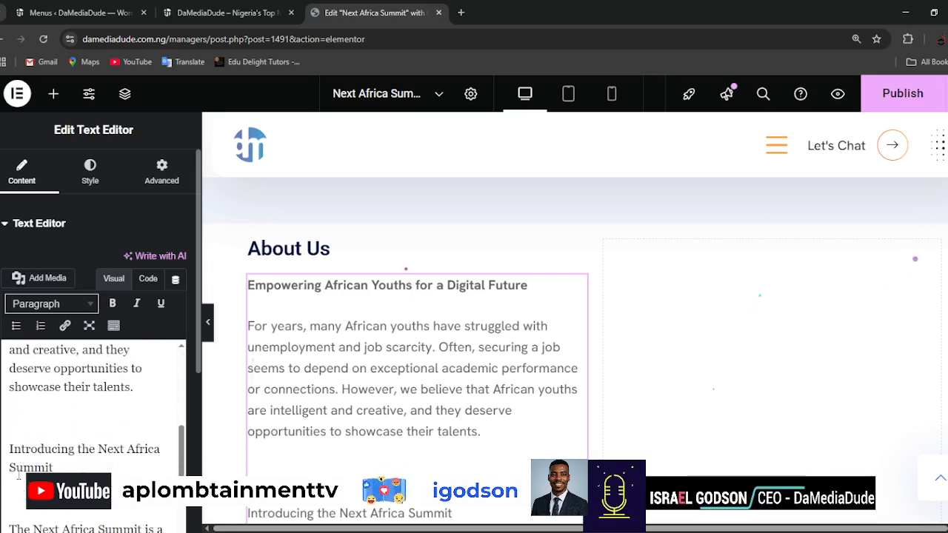
pyautogui.click(14, 423)
pyautogui.press('Delete')
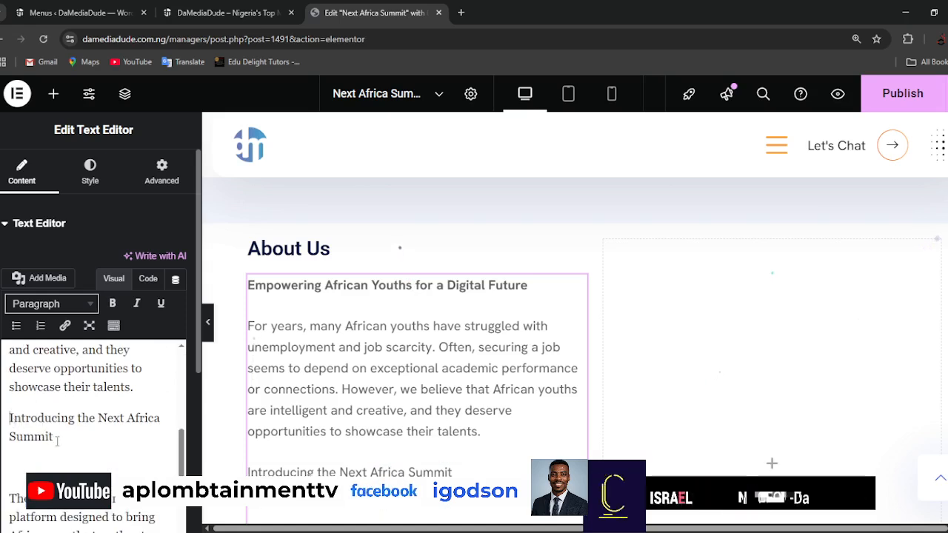
# Make the line "Introducing the Next Africa Summit" bold and format it as Heading 5.
pyautogui.moveTo(52, 437); pyautogui.dragTo(9, 418)
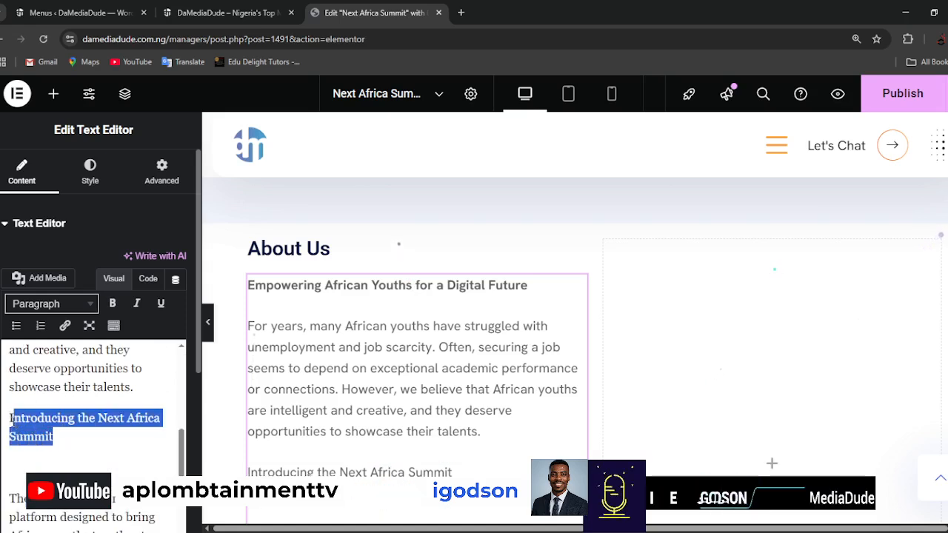
pyautogui.click(113, 305)
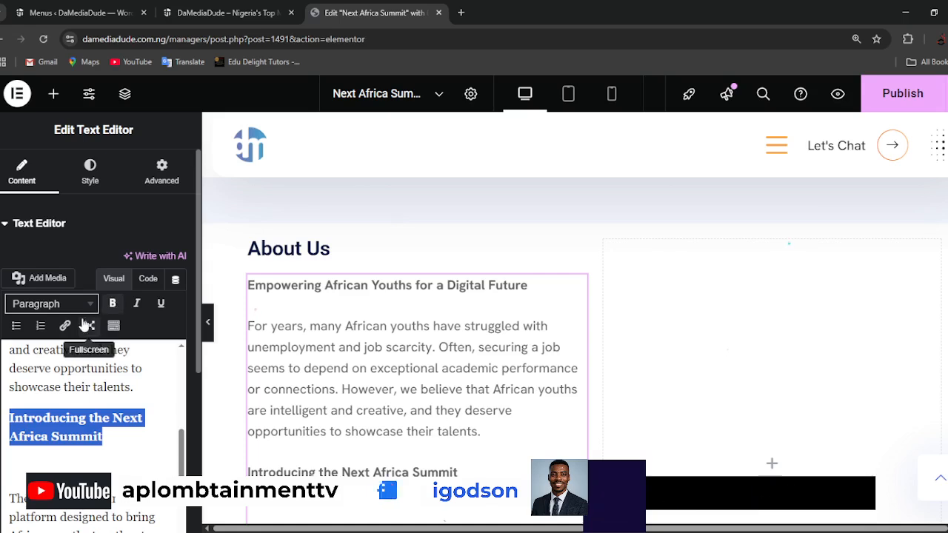
pyautogui.click(87, 310)
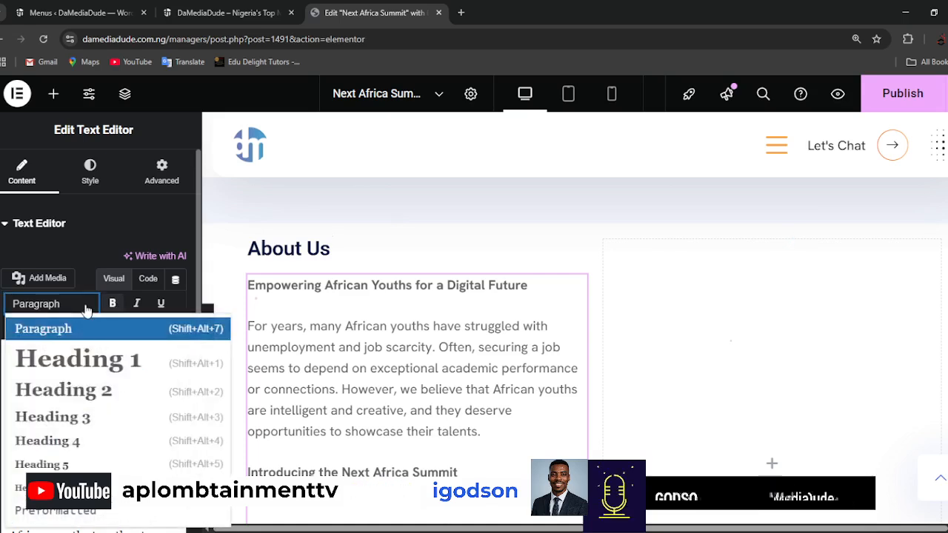
pyautogui.click(65, 441)
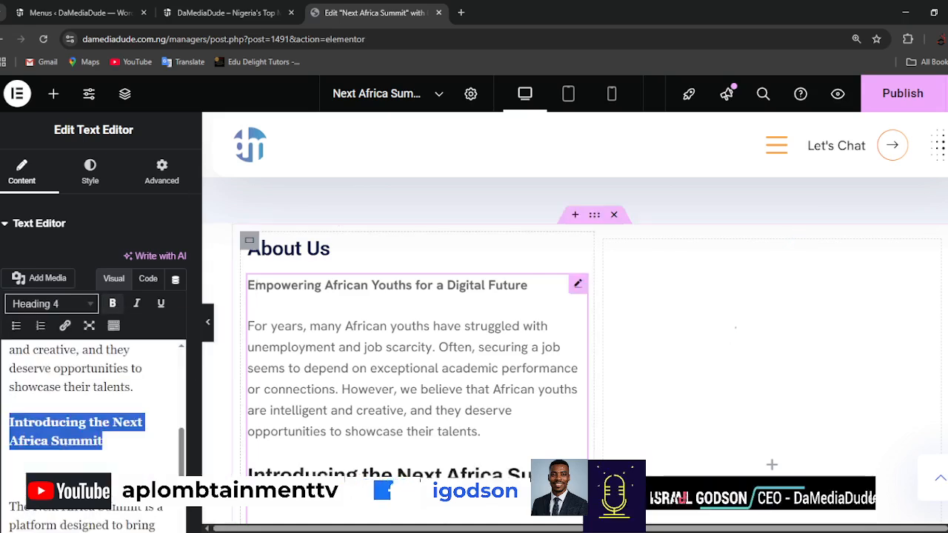
pyautogui.click(91, 310)
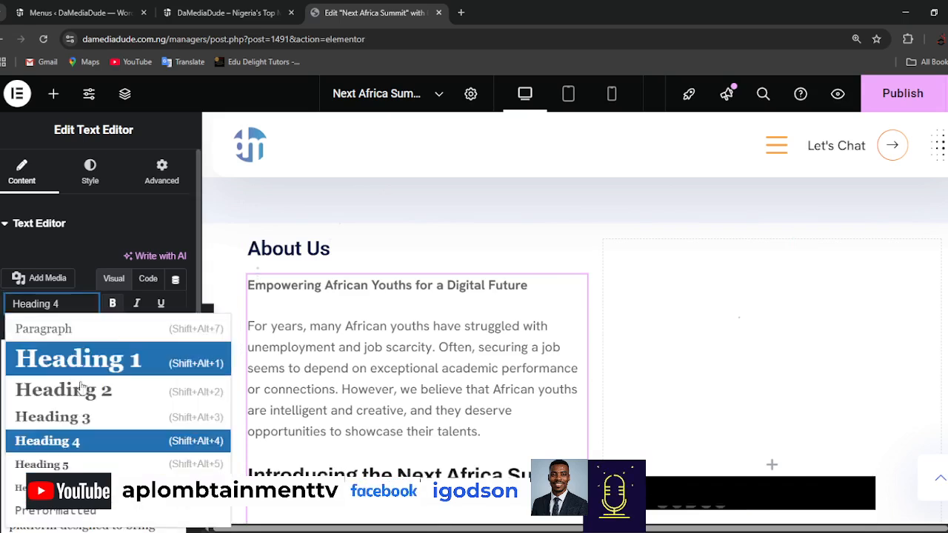
pyautogui.click(63, 465)
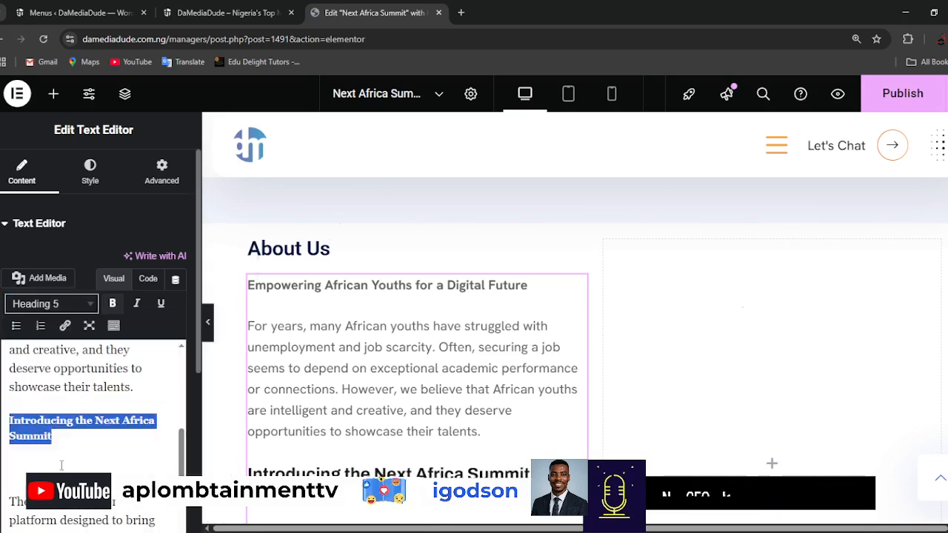
# Format the opening line "Empowering African Youths for a Digital Future" as Heading 5.
pyautogui.scroll(5, 70, 399)
pyautogui.moveTo(70, 399); pyautogui.dragTo(18, 362)
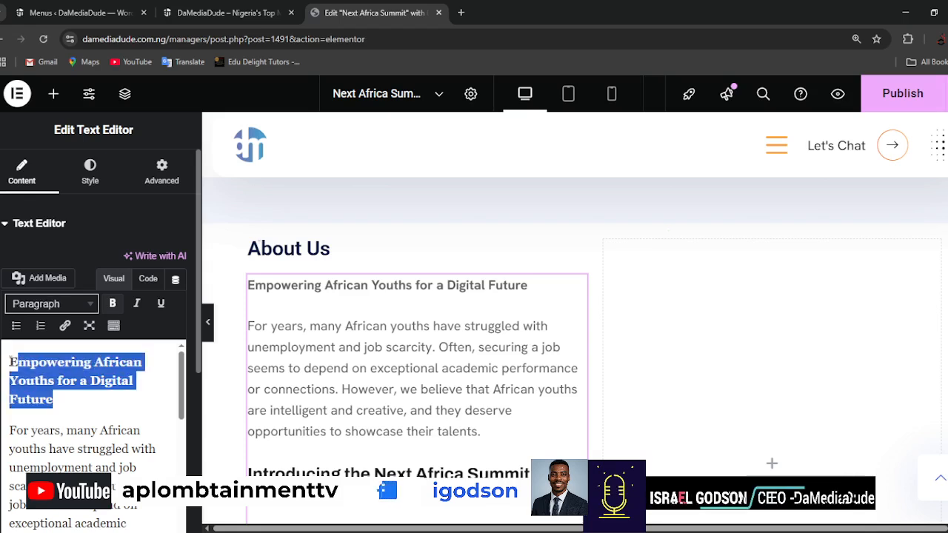
pyautogui.click(85, 311)
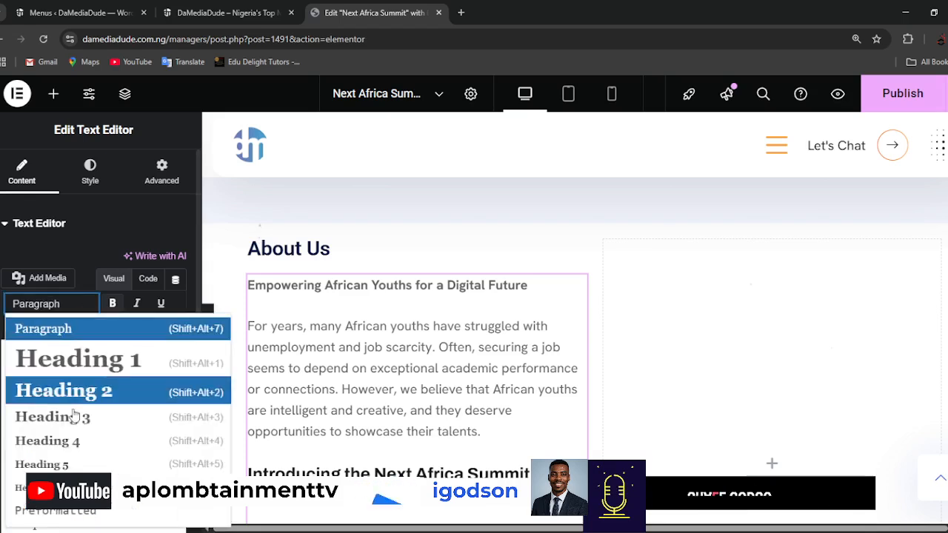
pyautogui.click(65, 465)
pyautogui.click(78, 304)
pyautogui.click(22, 488)
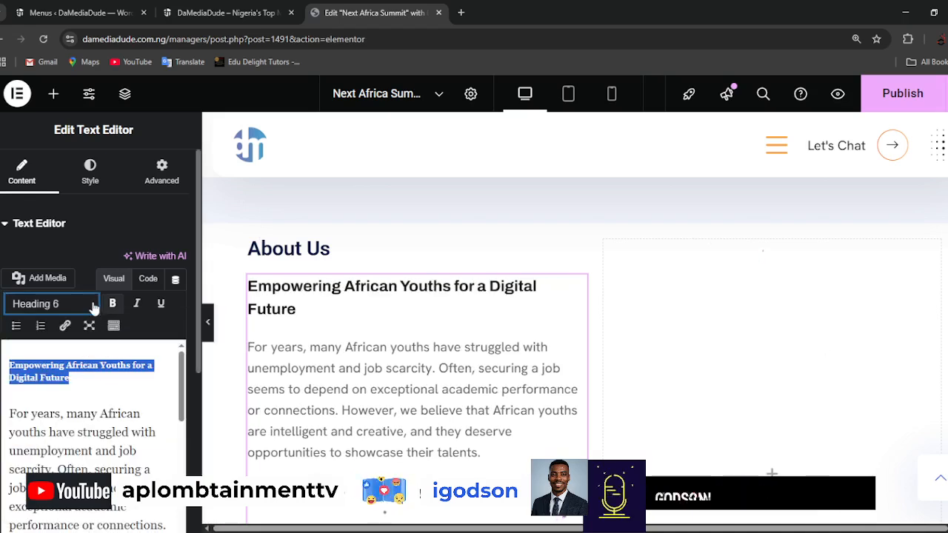
pyautogui.click(52, 304)
pyautogui.click(42, 464)
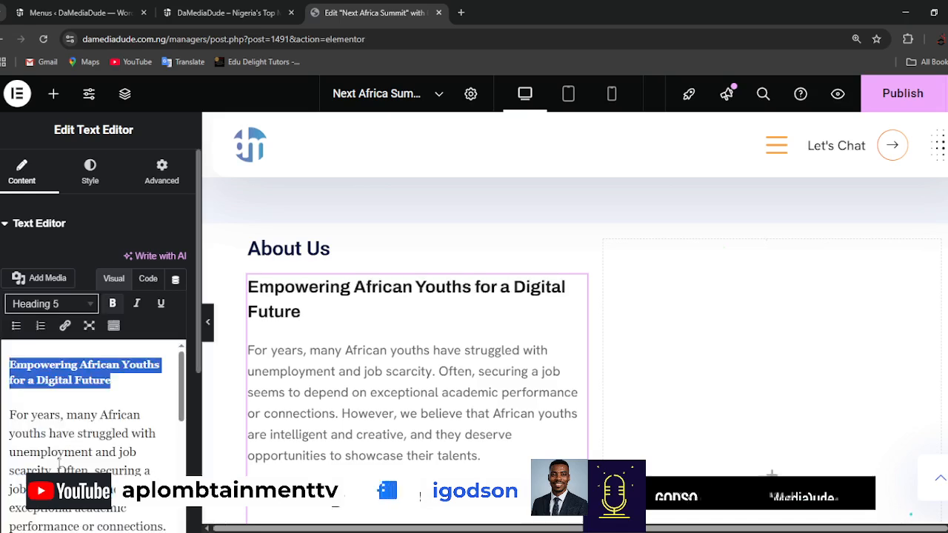
pyautogui.scroll(-5, 162, 434)
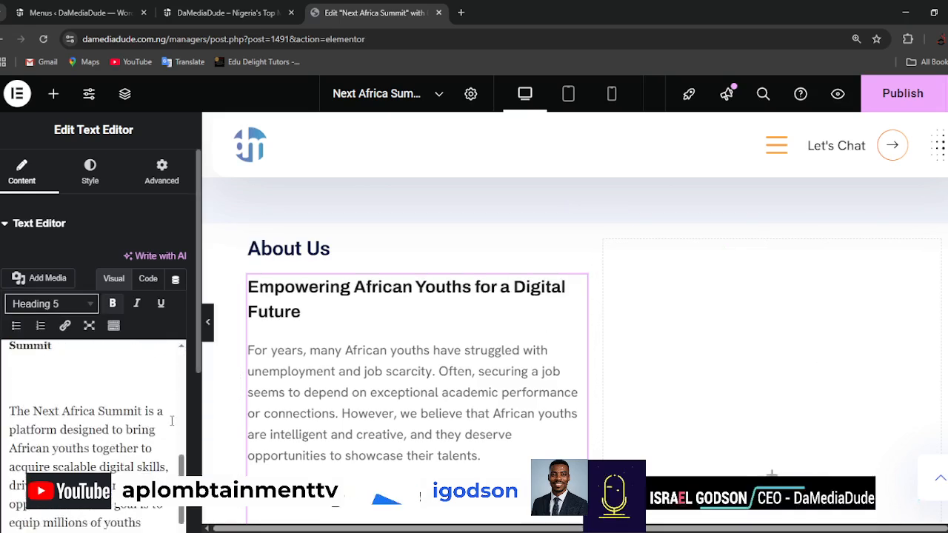
pyautogui.scroll(-1, 120, 431)
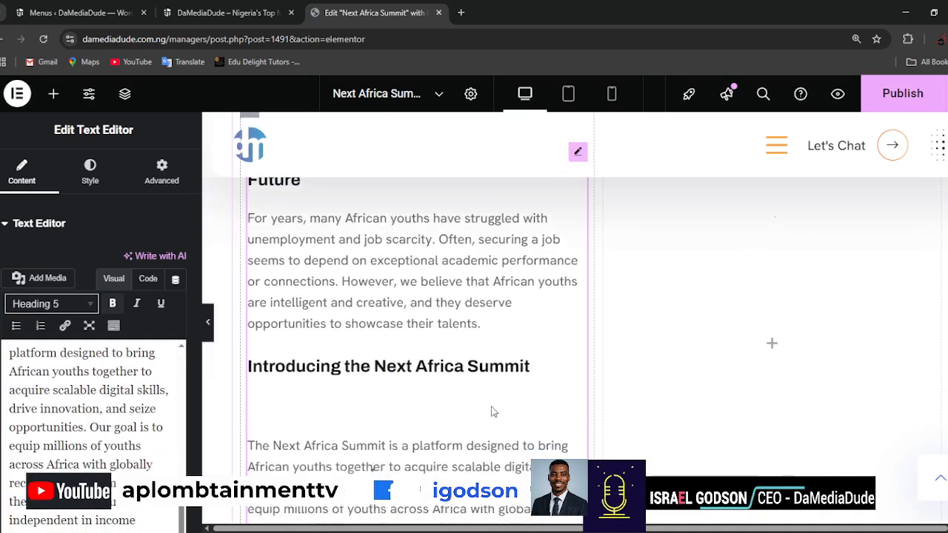
# Remove the blank line below the heading "Introducing the Next Africa Summit".
pyautogui.scroll(4, 126, 444)
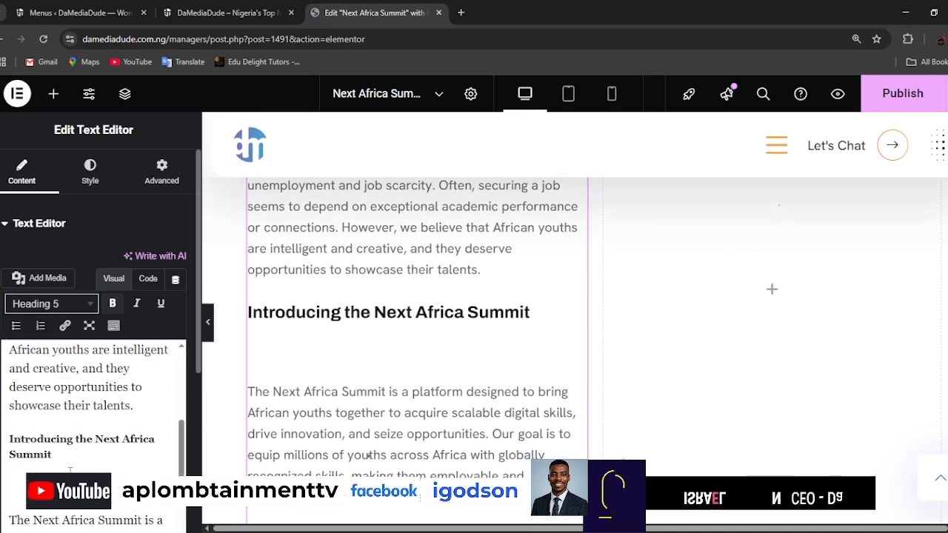
pyautogui.click(13, 480)
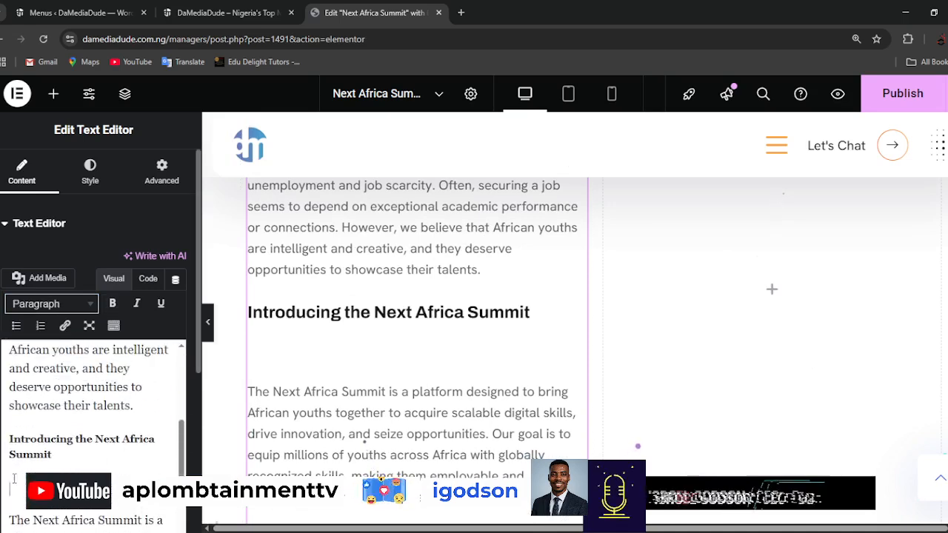
pyautogui.press('Delete')
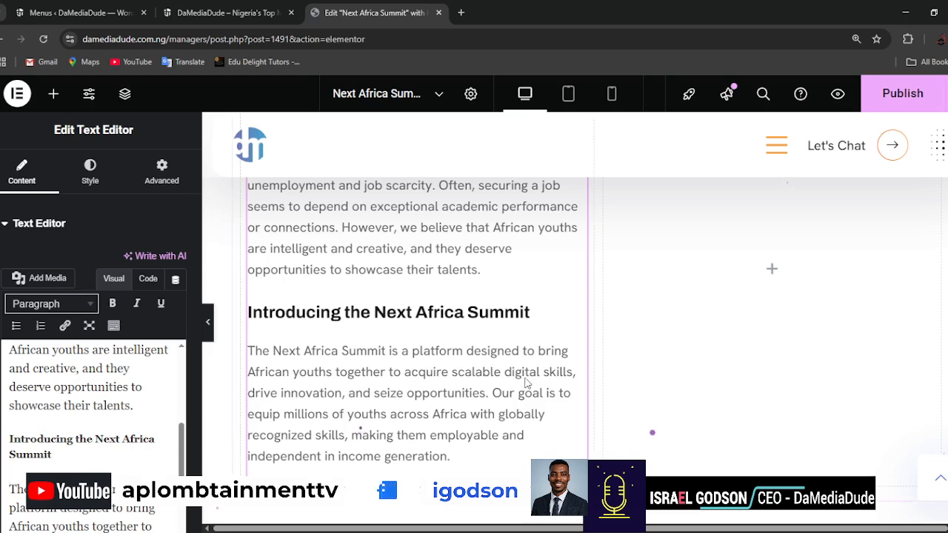
# Add an Image widget to the empty column beside the About Us text.
pyautogui.scroll(3, 628, 390)
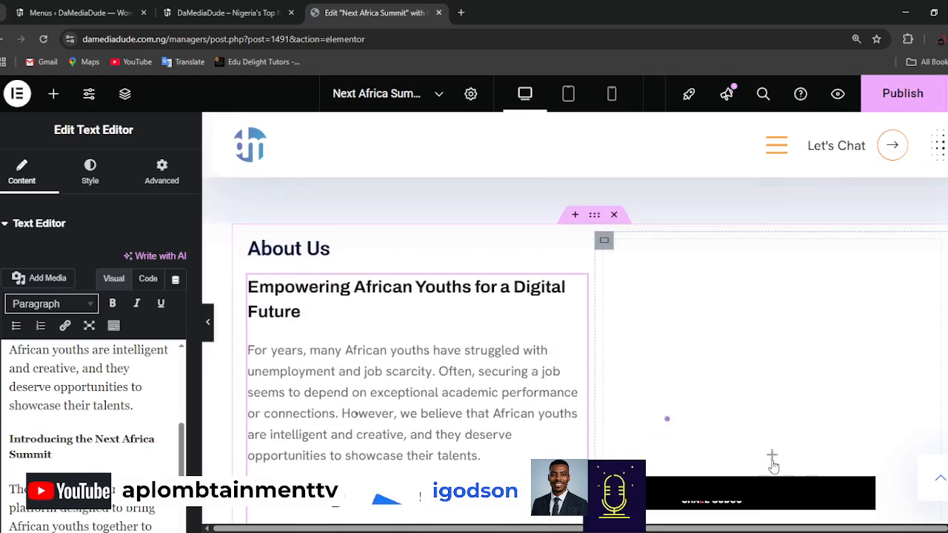
pyautogui.scroll(-2, 843, 421)
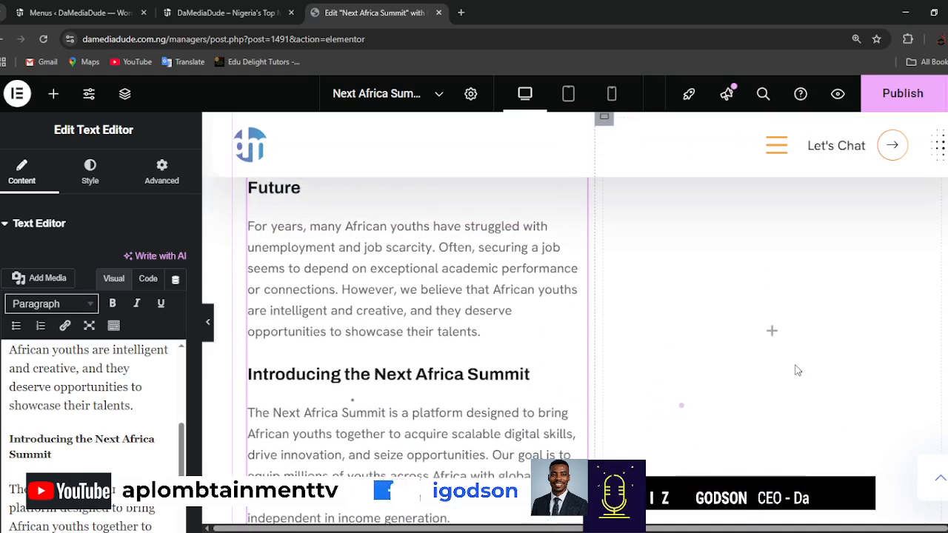
pyautogui.scroll(1, 796, 371)
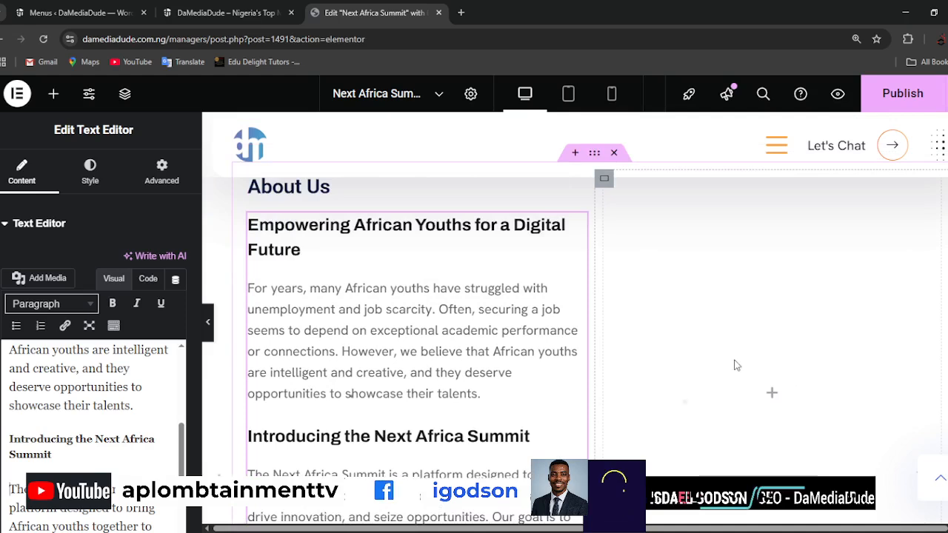
pyautogui.click(774, 400)
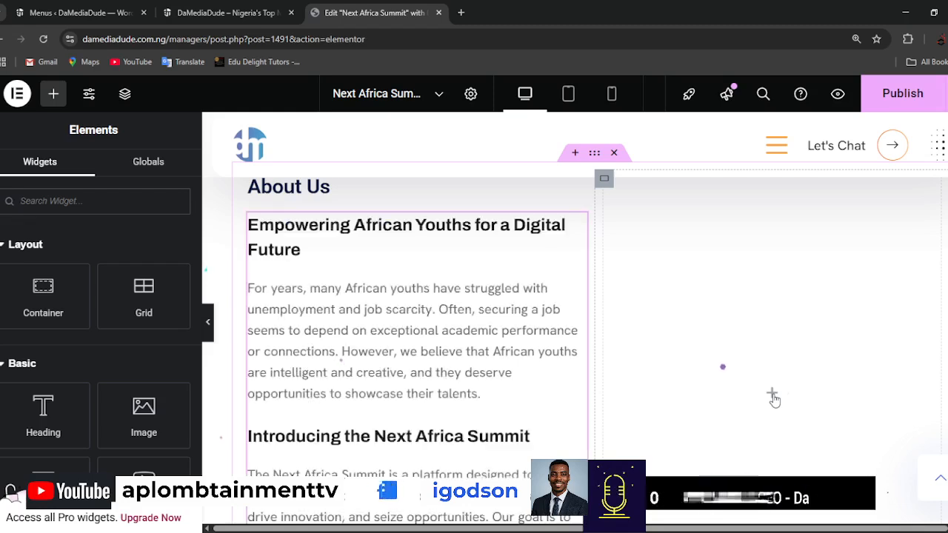
pyautogui.moveTo(144, 414); pyautogui.dragTo(765, 363)
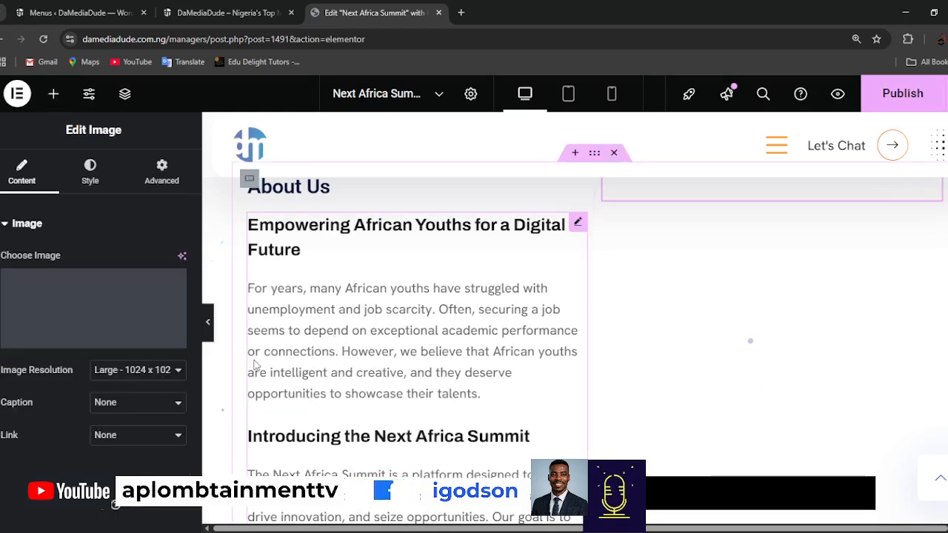
# Open the new widget's image selection and upload the Next Africa Summit flyer, Mission.webp and our vision.webp to the media library.
pyautogui.moveTo(112, 314)
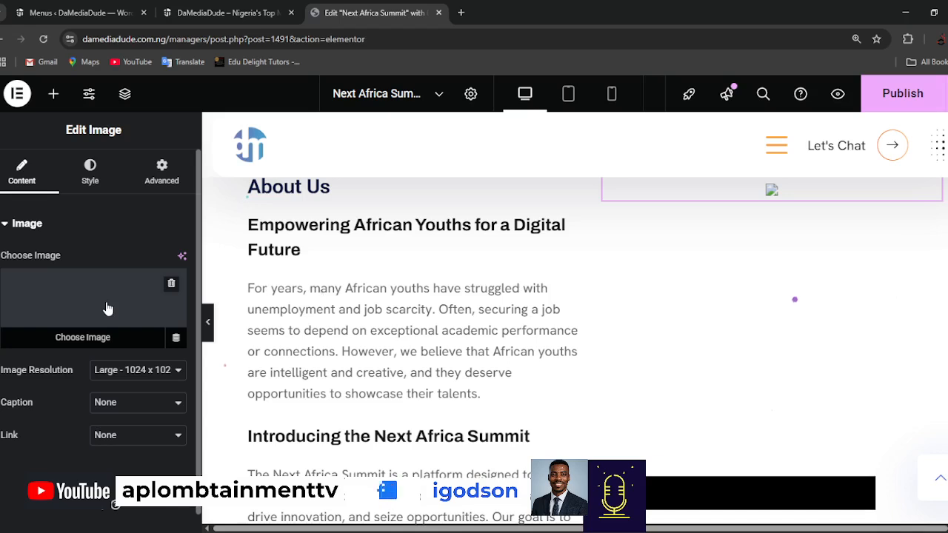
pyautogui.click(108, 308)
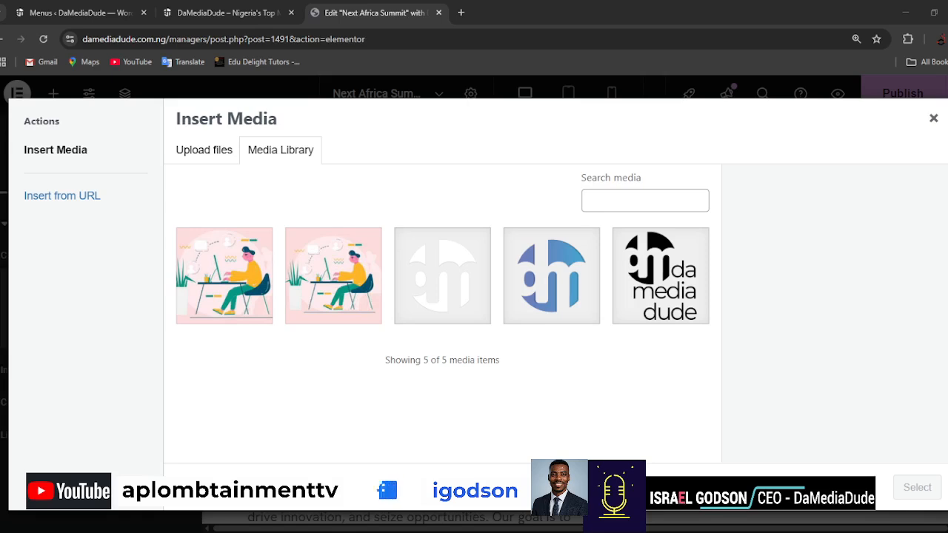
pyautogui.moveTo(432, 530); pyautogui.dragTo(431, 372)
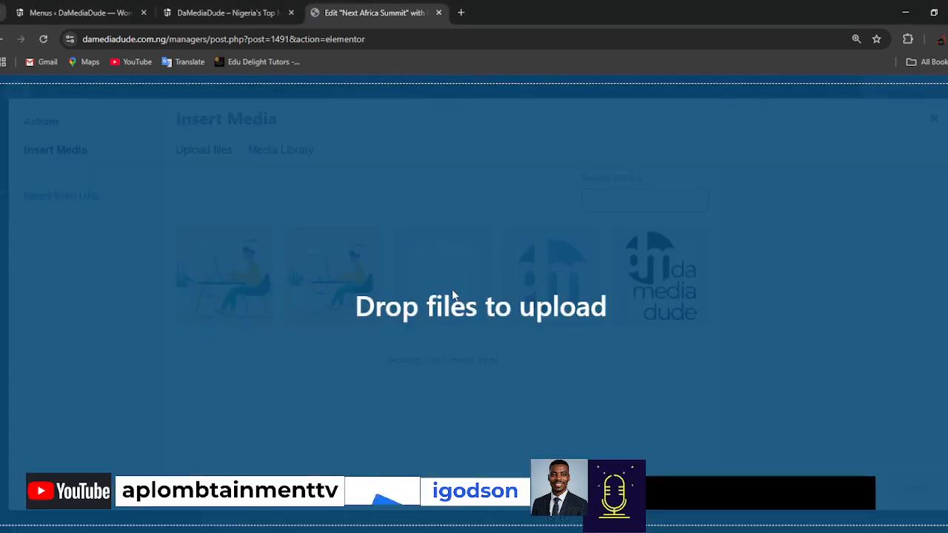
pyautogui.moveTo(452, 292); pyautogui.dragTo(452, 291)
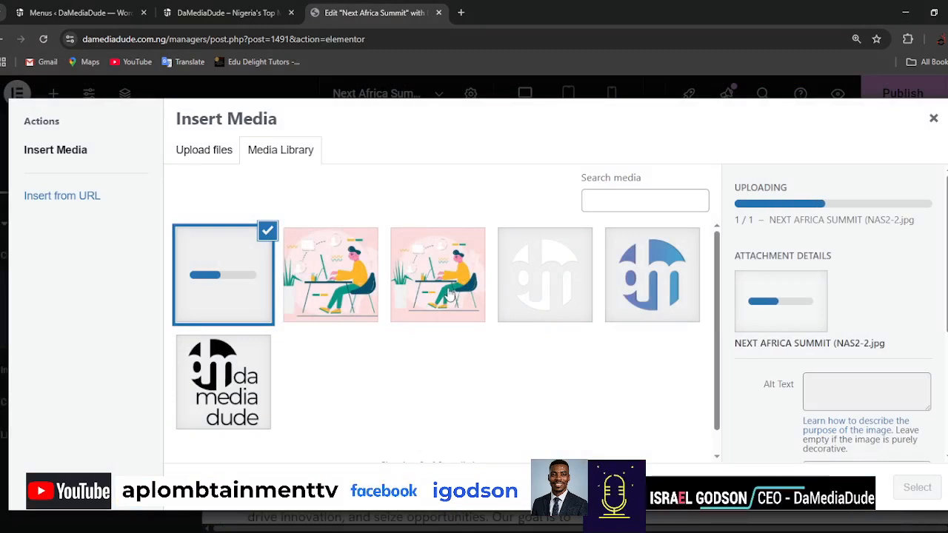
pyautogui.click(206, 152)
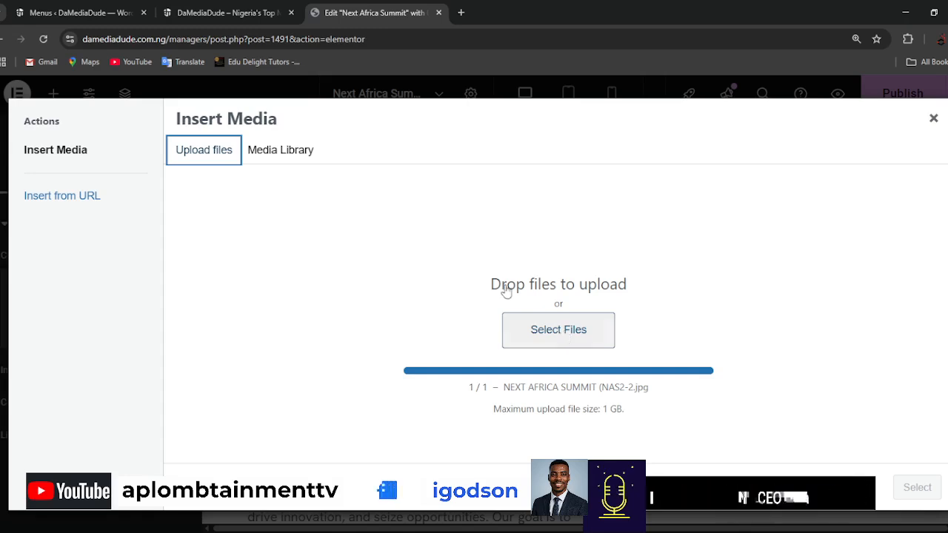
pyautogui.click(543, 329)
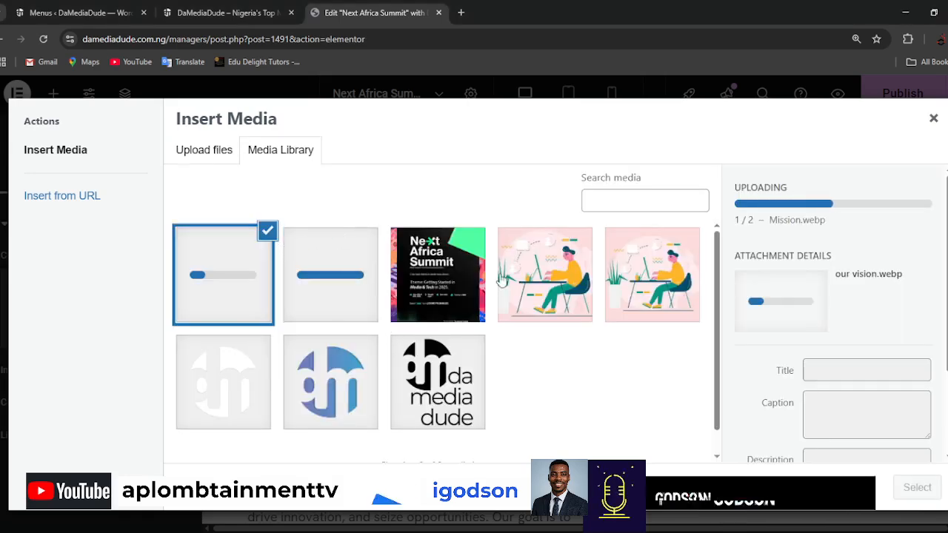
# Insert NEXT-AFRICA-SUMMIT-NAS2-2.jpg as the image beside the About Us text.
pyautogui.click(443, 281)
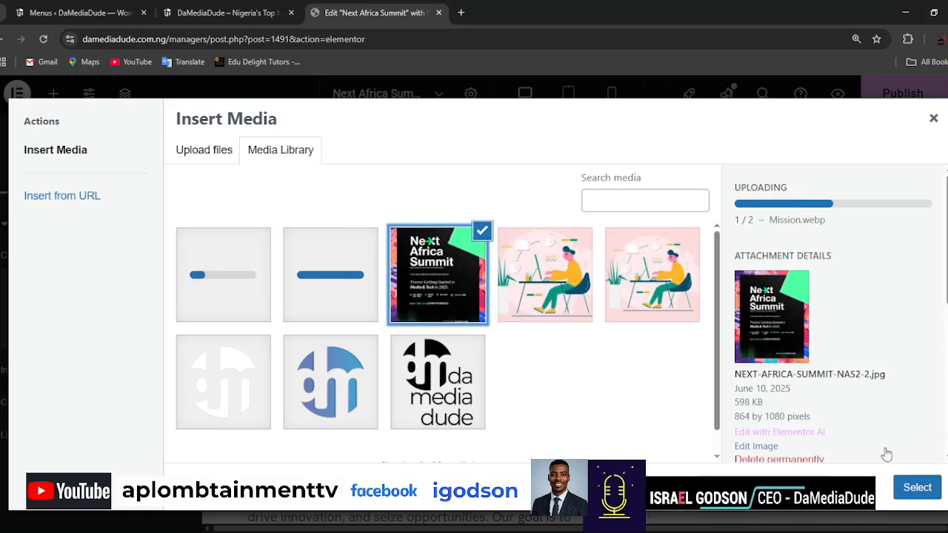
pyautogui.click(917, 487)
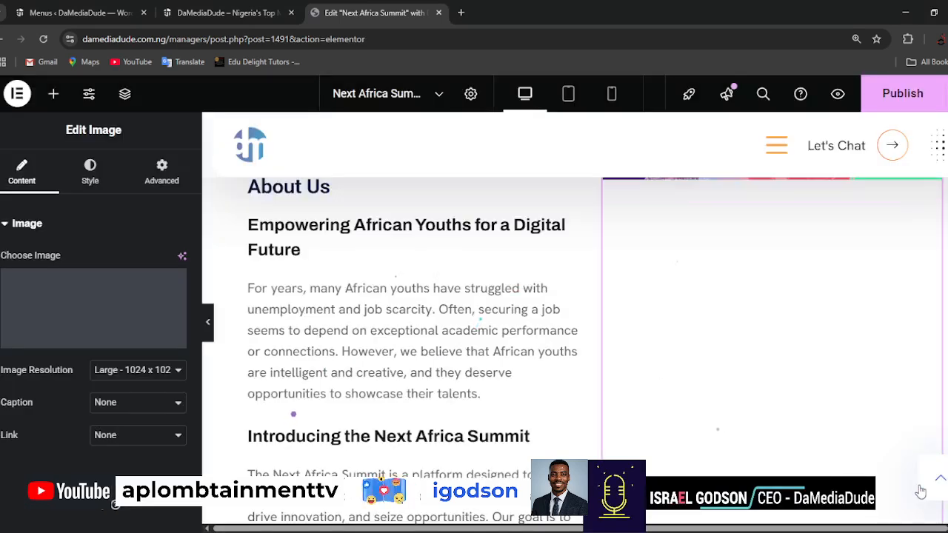
pyautogui.hotkey('ctrl', '-')
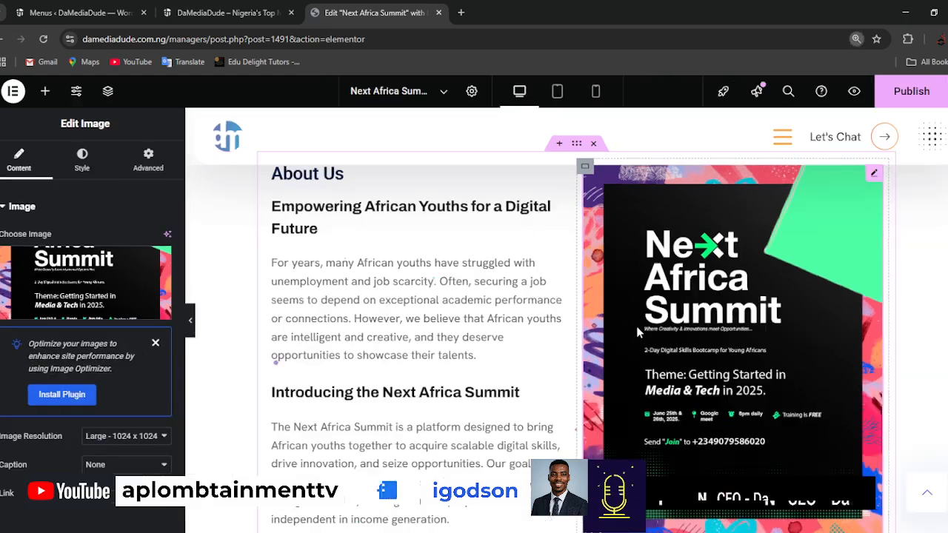
pyautogui.hotkey('ctrl', '-')
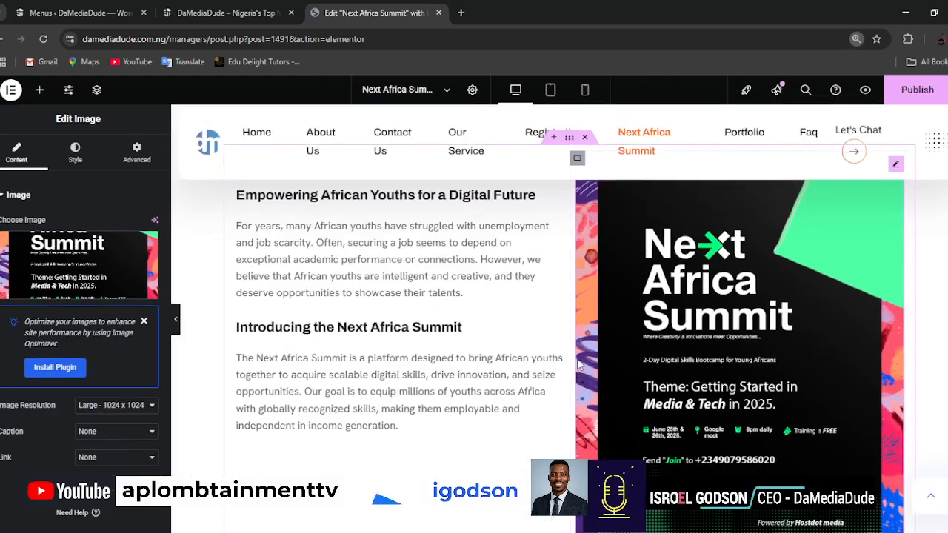
pyautogui.scroll(-2, 450, 396)
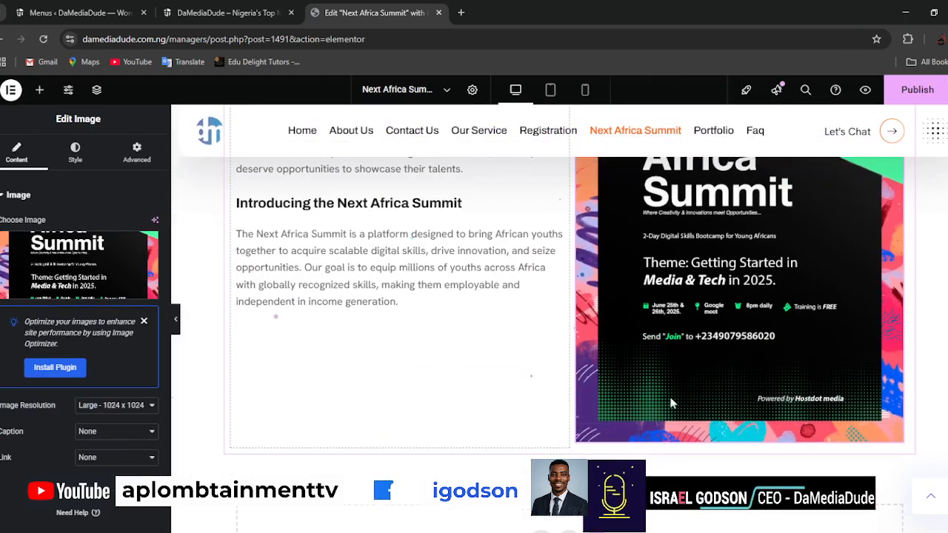
pyautogui.scroll(3, 459, 415)
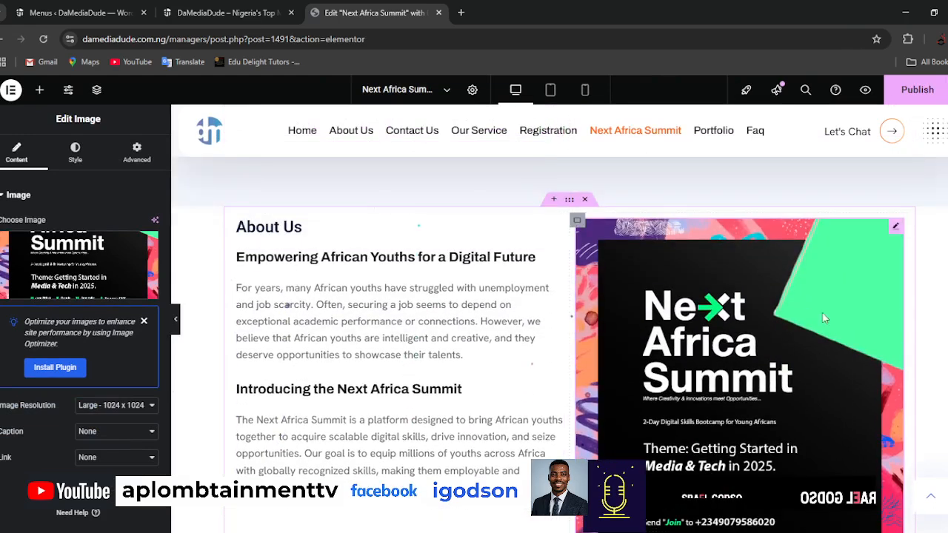
pyautogui.scroll(-1, 790, 400)
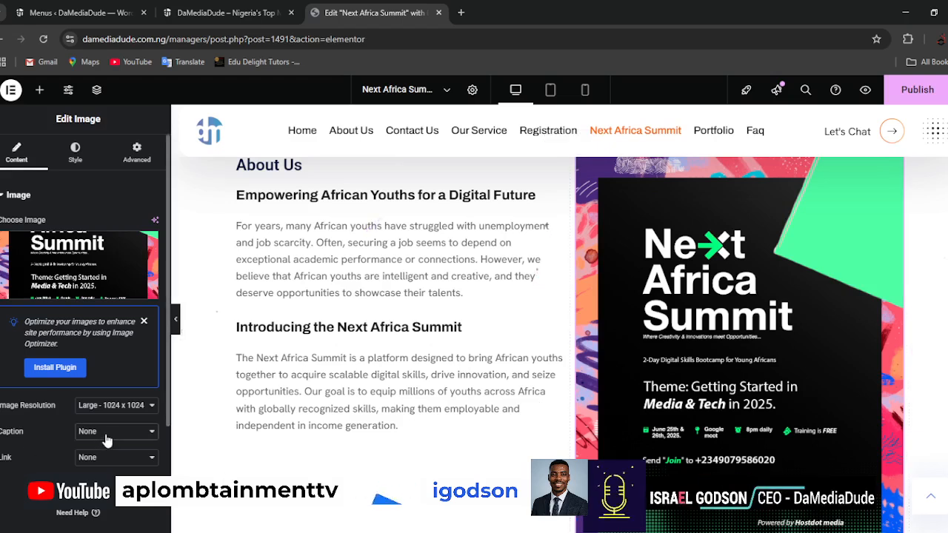
# Publish the Next Africa Summit page and preview its About Us section and flyer image.
pyautogui.click(916, 96)
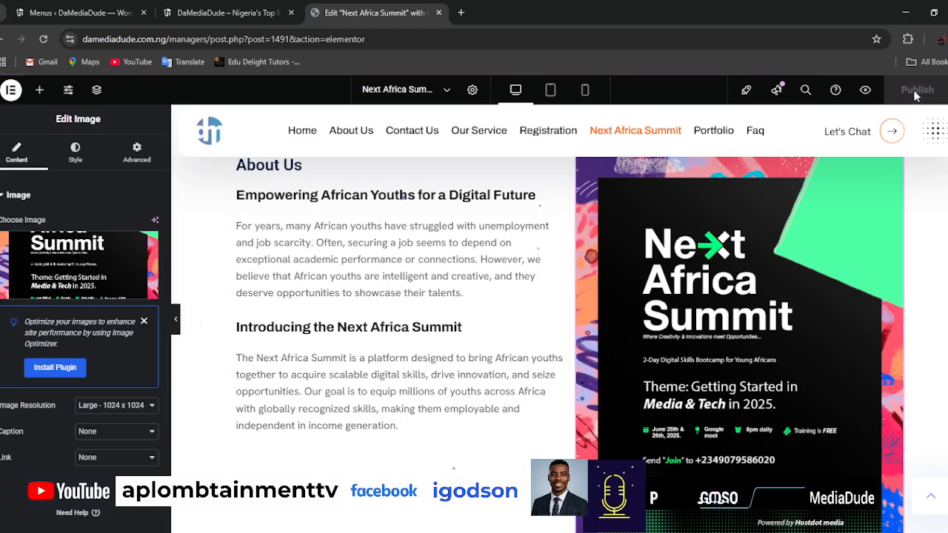
pyautogui.click(866, 90)
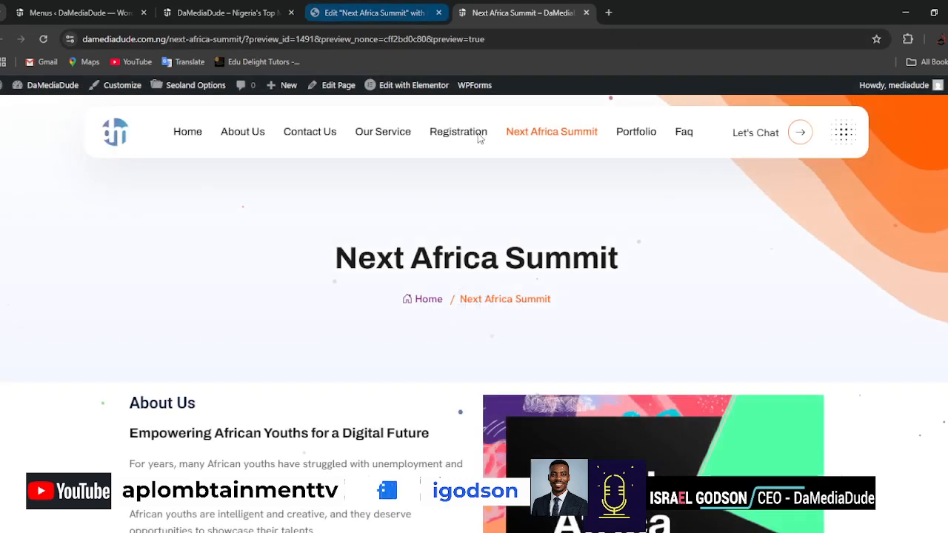
pyautogui.scroll(-3, 800, 282)
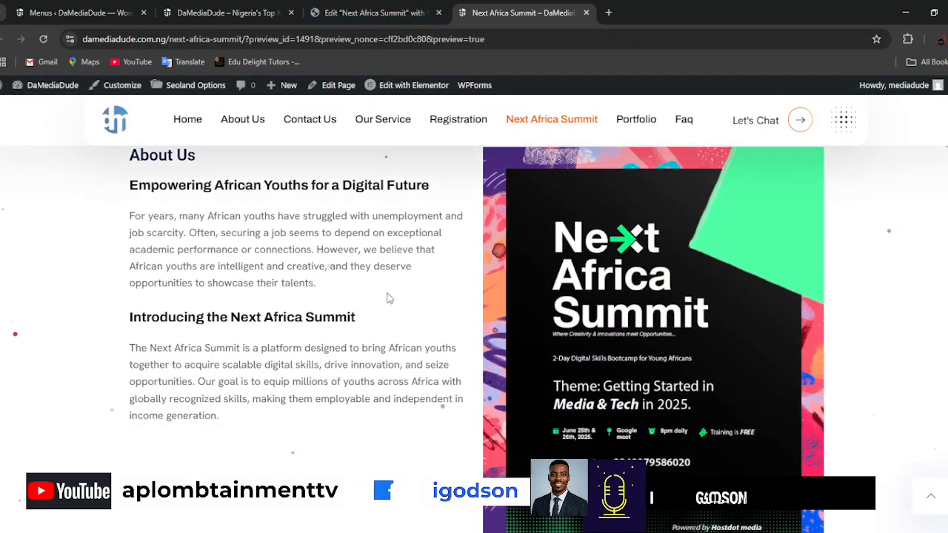
pyautogui.scroll(-2, 356, 385)
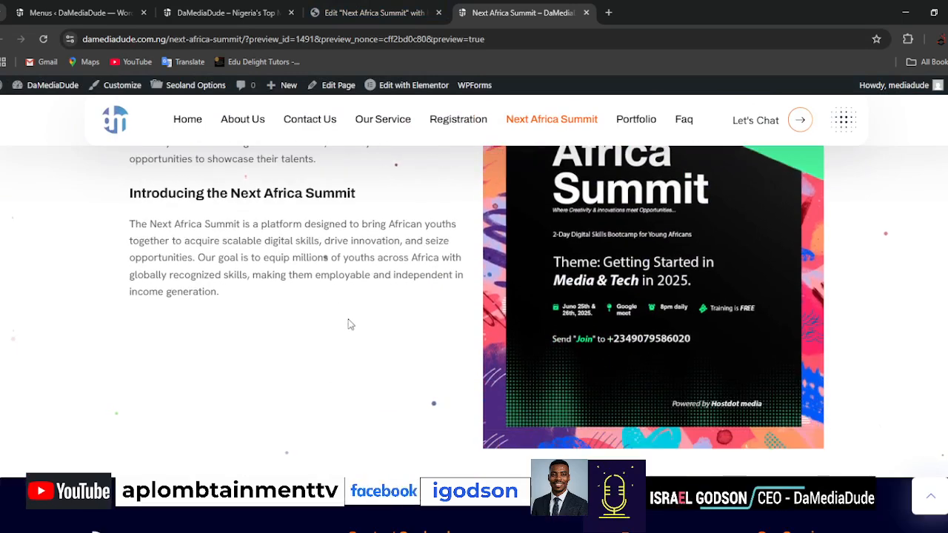
pyautogui.scroll(2, 351, 325)
# Compare the About Us section and the space below it in the Elementor editor with the page preview.
pyautogui.click(352, 13)
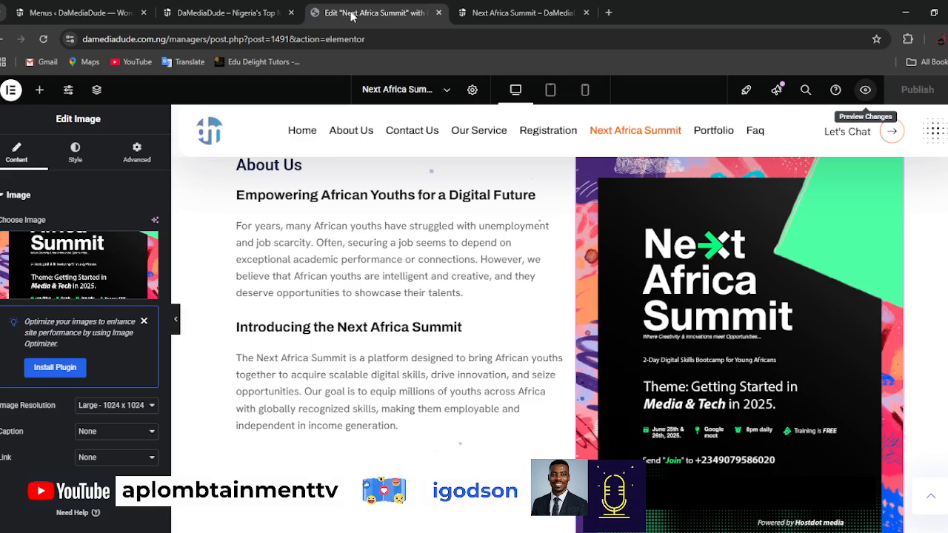
pyautogui.scroll(-2, 440, 289)
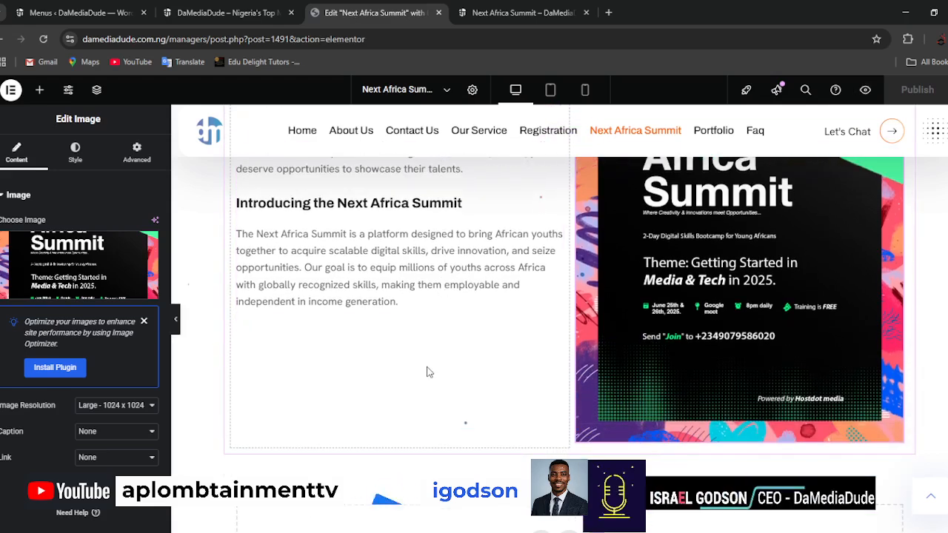
pyautogui.scroll(3, 428, 371)
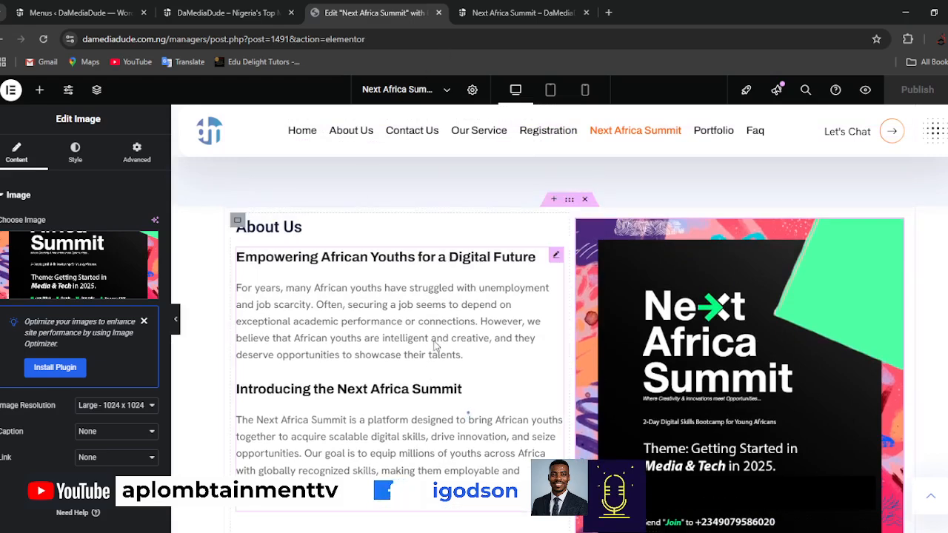
pyautogui.scroll(-4, 435, 346)
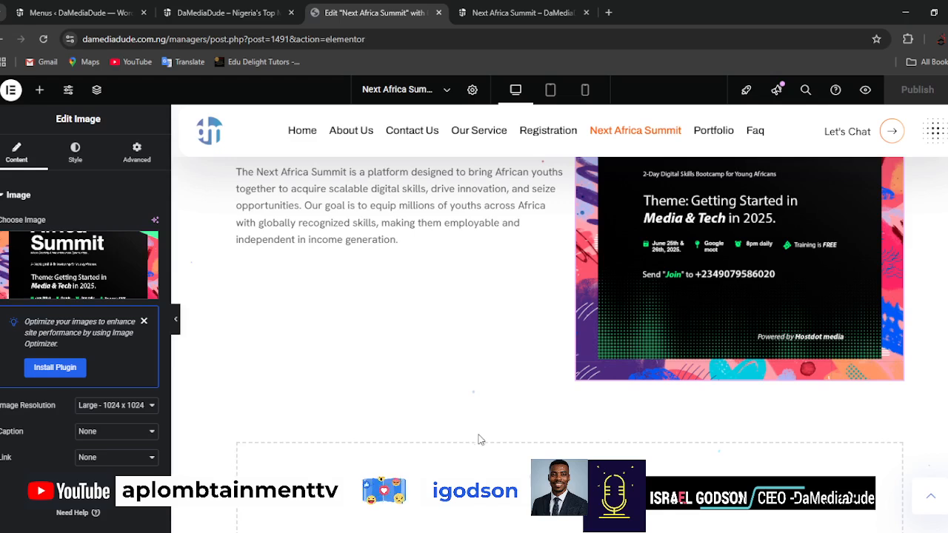
pyautogui.click(496, 15)
pyautogui.scroll(1, 351, 413)
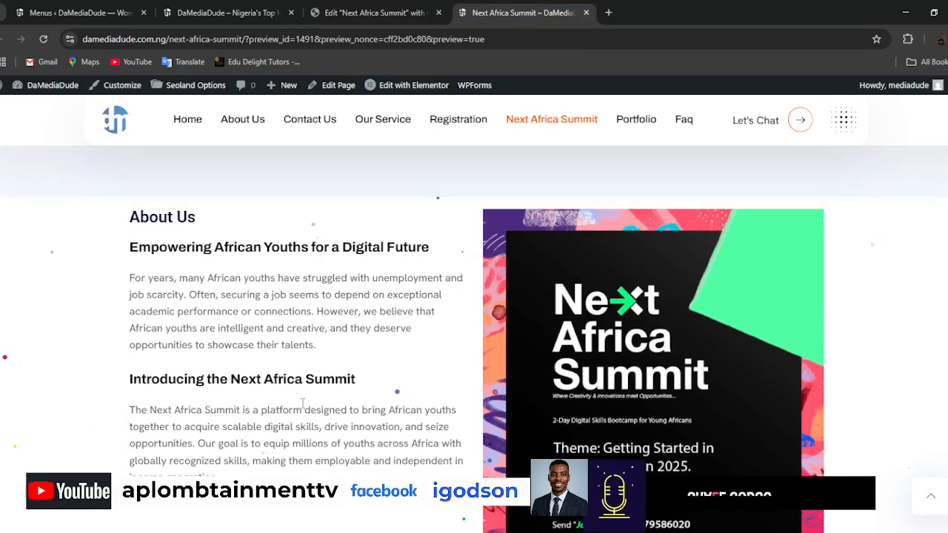
pyautogui.scroll(-3, 303, 391)
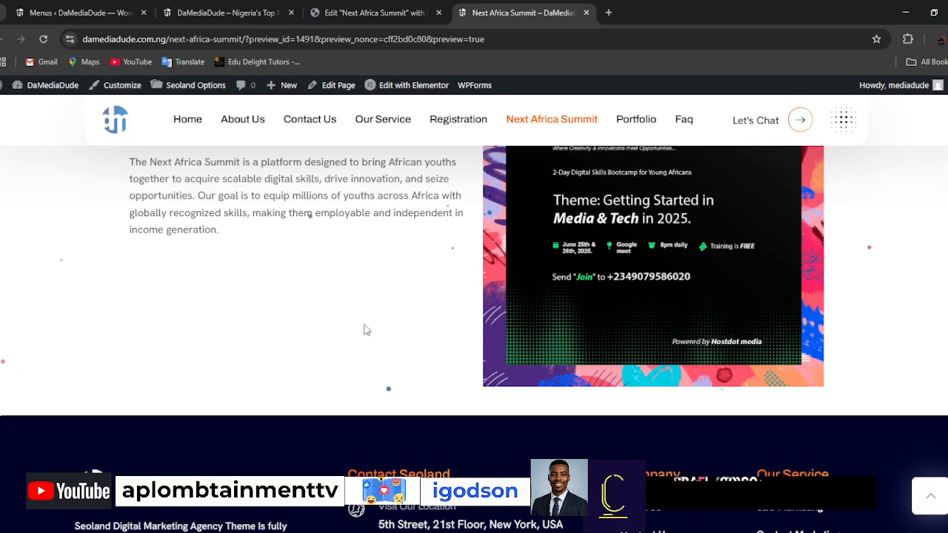
pyautogui.scroll(2, 374, 345)
# Return to the Elementor editor and add a Flexbox container with two equal columns below the About Us section.
pyautogui.click(375, 13)
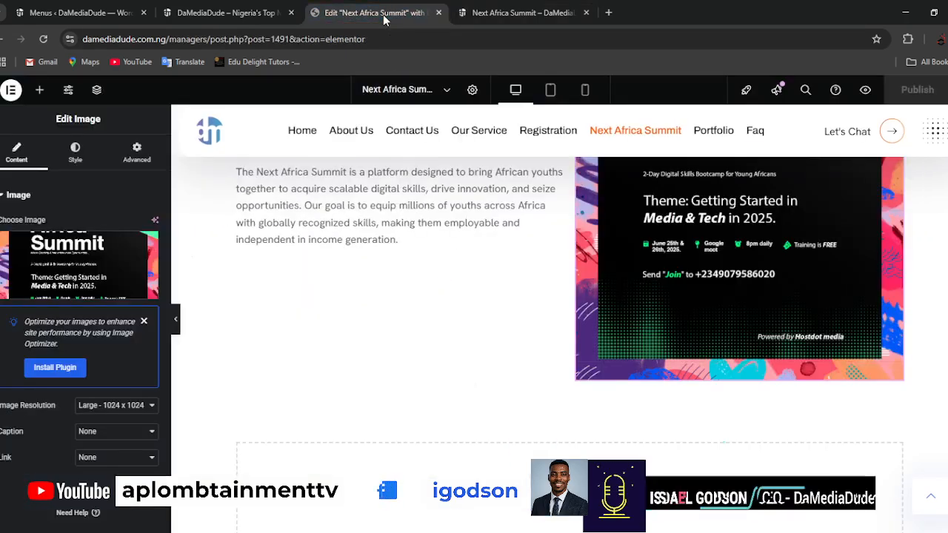
pyautogui.scroll(-2, 598, 427)
pyautogui.click(541, 357)
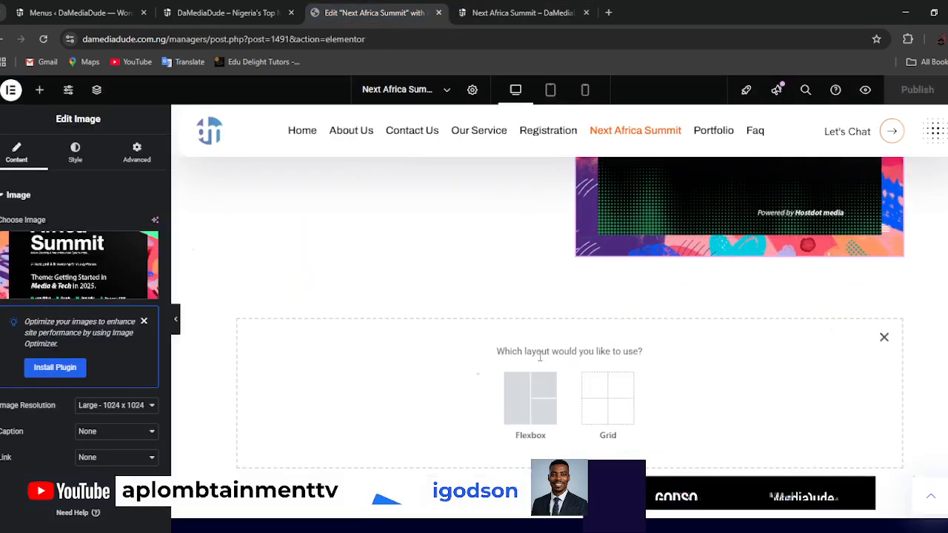
pyautogui.click(537, 386)
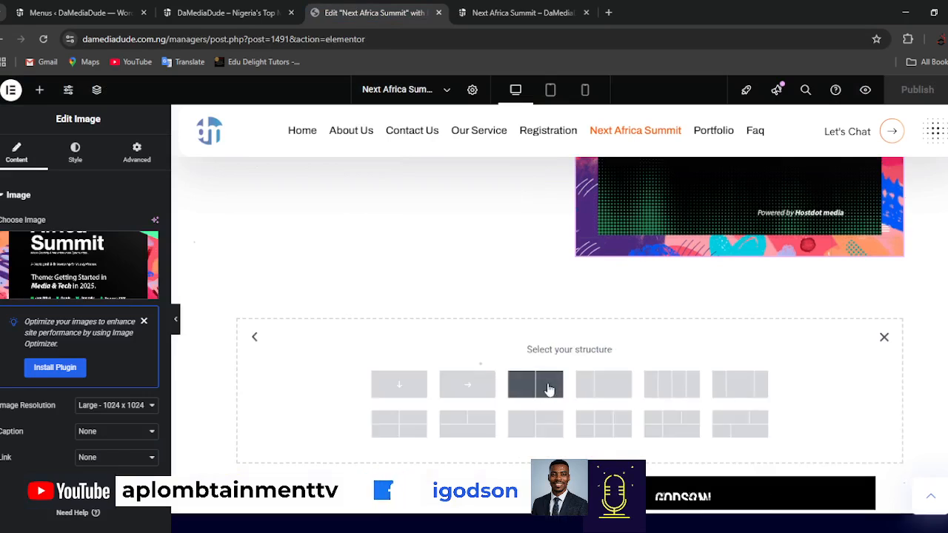
pyautogui.click(546, 388)
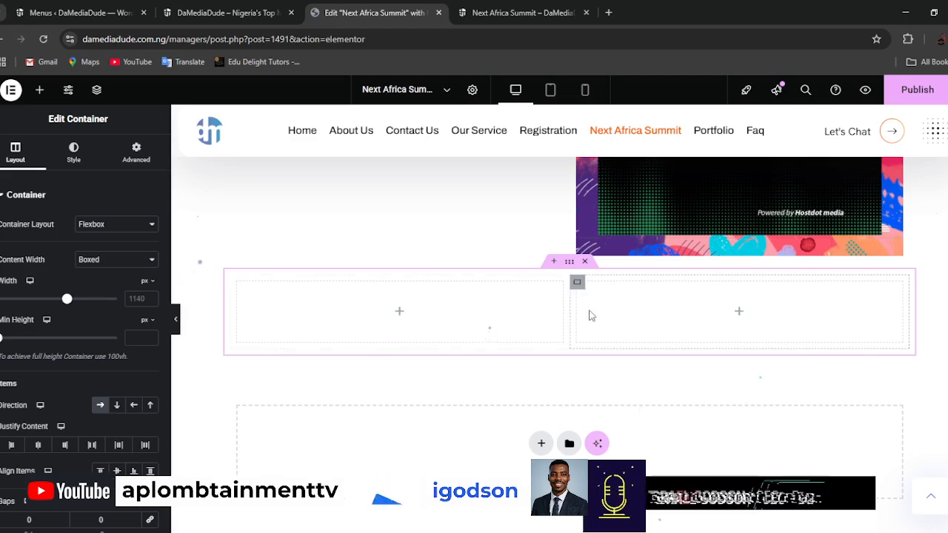
# Add a Button widget to the first column of the empty two-column container below the About Us section.
pyautogui.click(400, 312)
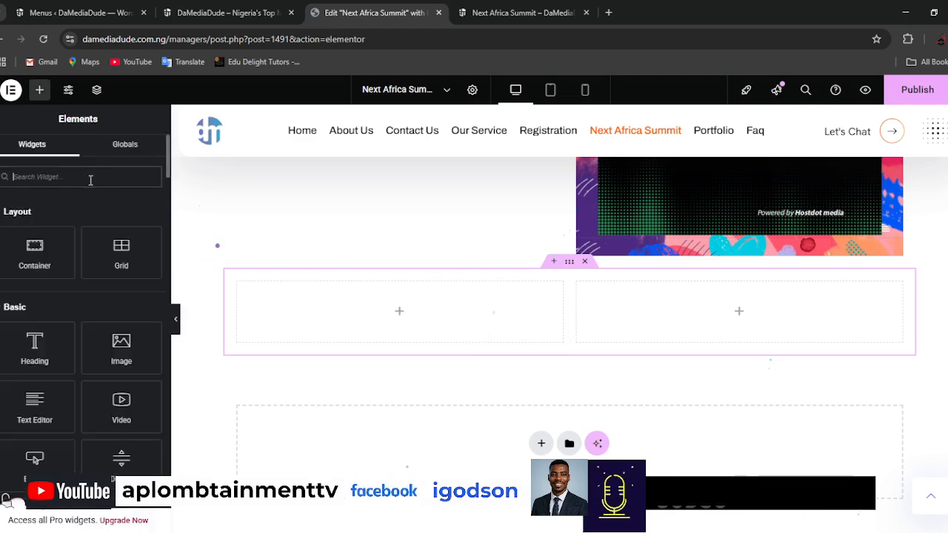
pyautogui.write('button')
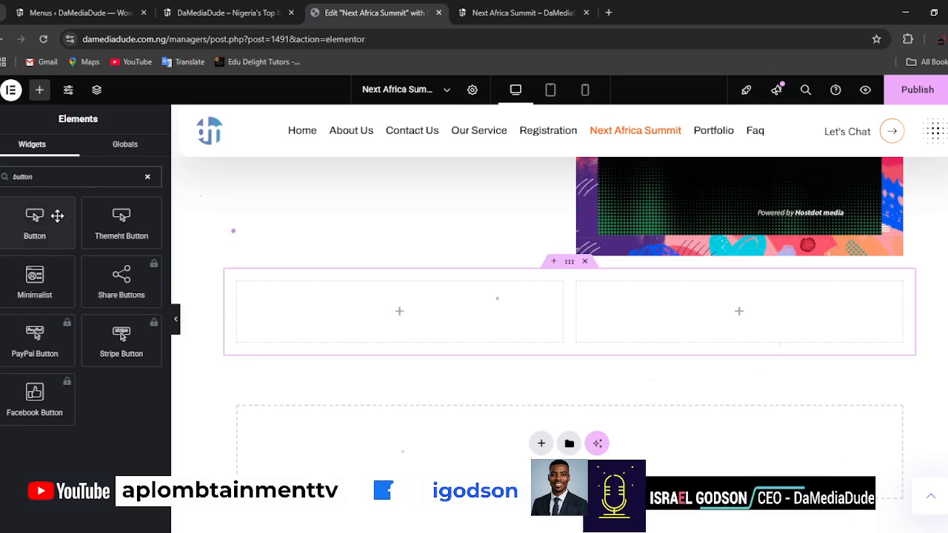
pyautogui.moveTo(57, 216); pyautogui.dragTo(411, 318)
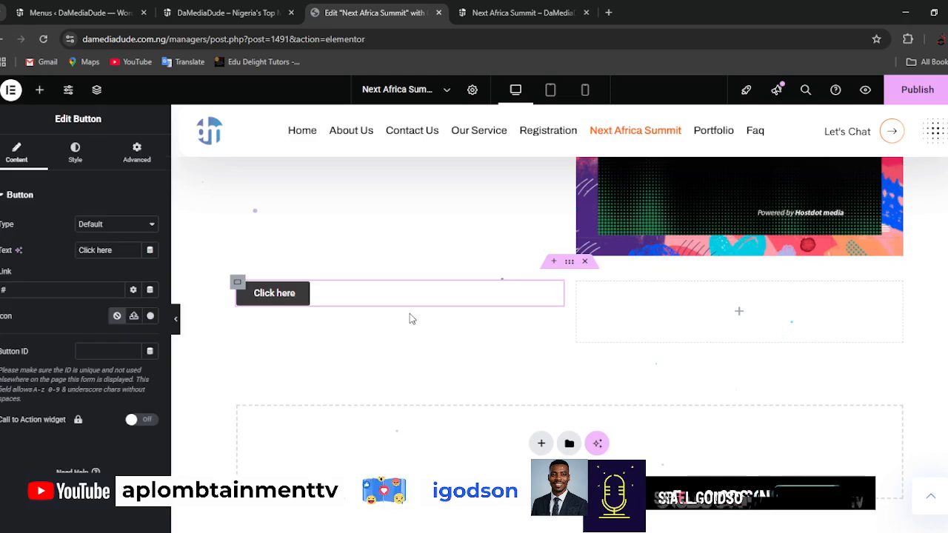
# Set the new button's text to "Click here to Register Free".
pyautogui.tripleClick(119, 250)
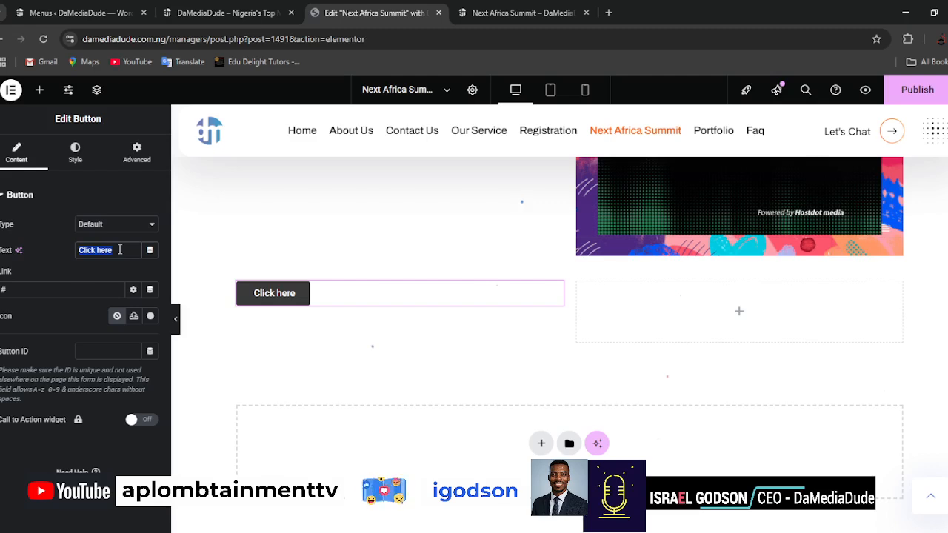
pyautogui.write('Click her to Regi')
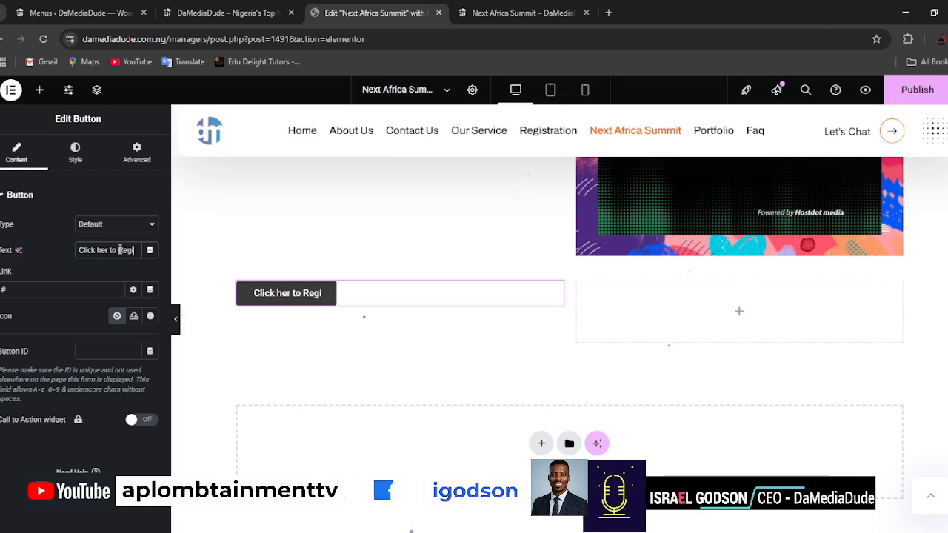
pyautogui.write('ster Fre')
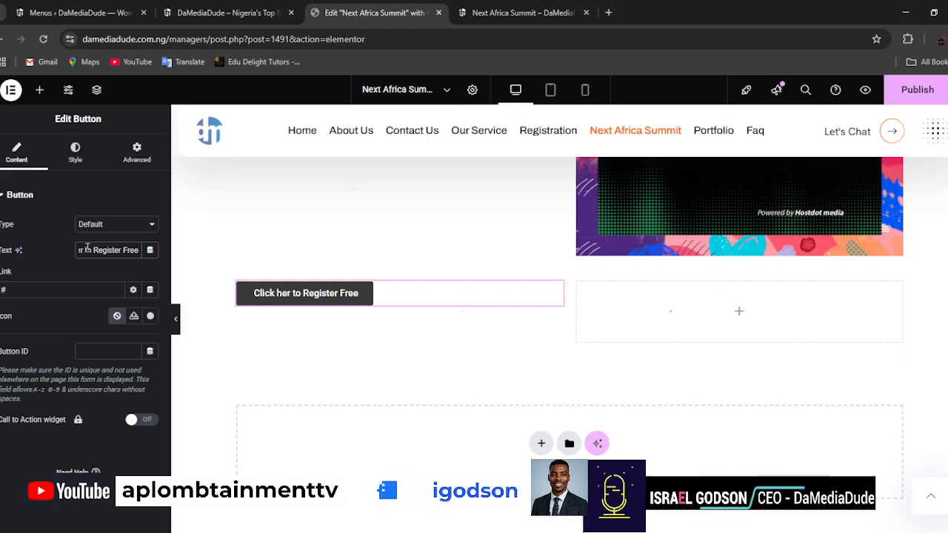
pyautogui.write('e')
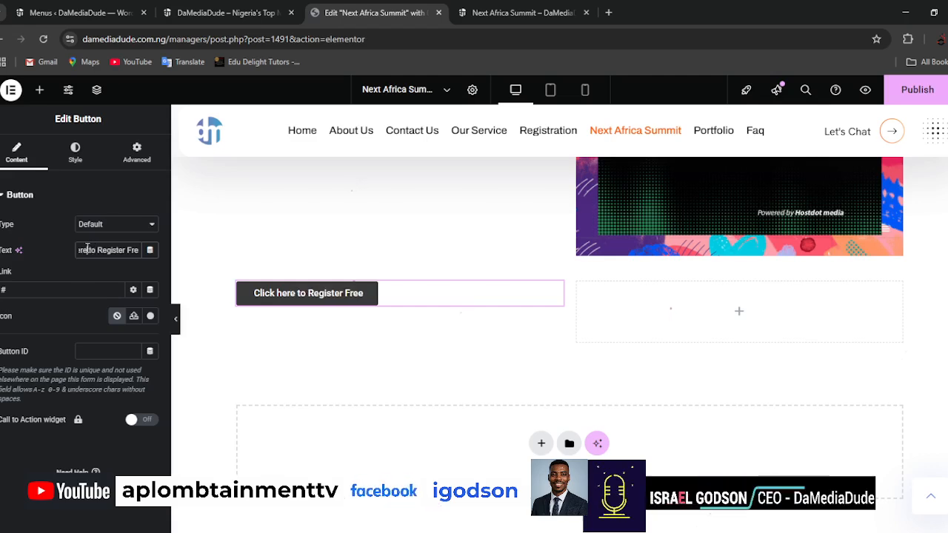
# Check the WordPress menu structure and the homepage navigation for a registration page to link the button to.
pyautogui.doubleClick(74, 287)
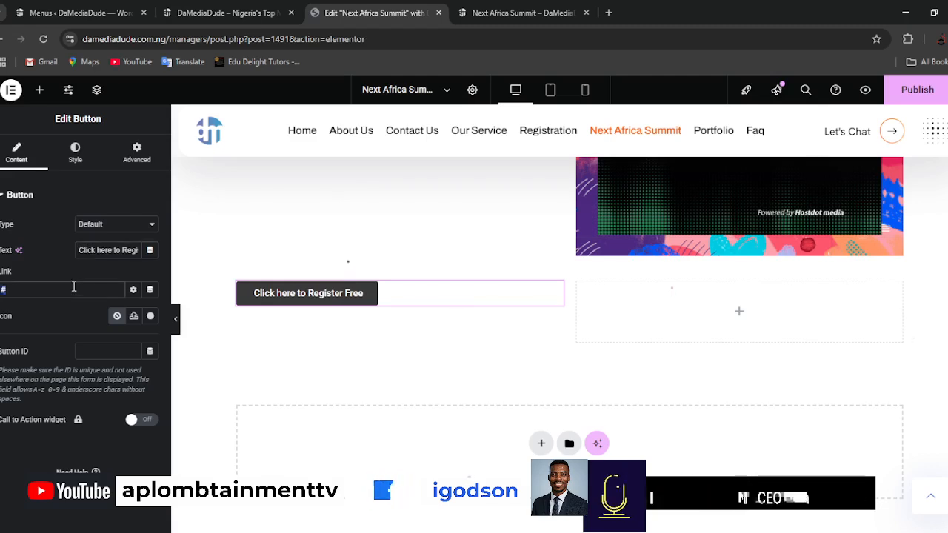
pyautogui.click(207, 15)
pyautogui.click(106, 11)
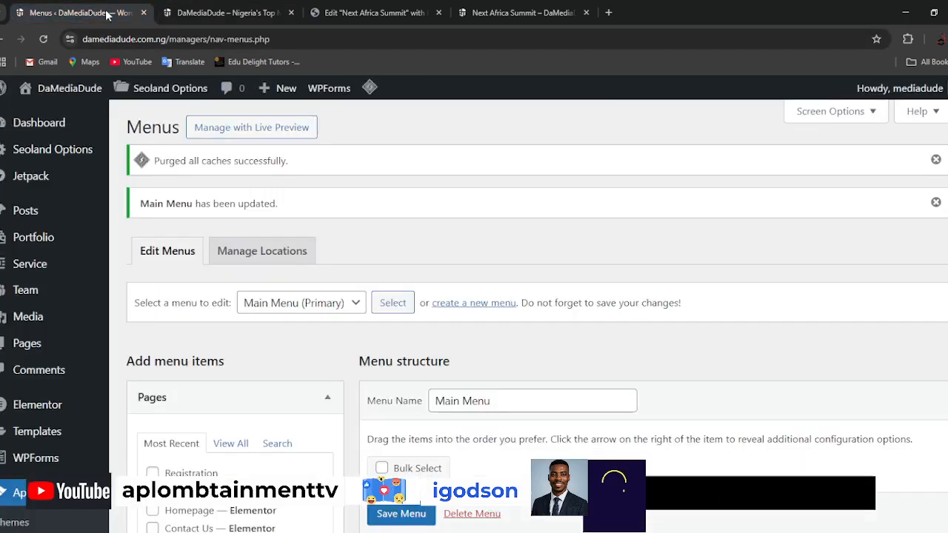
pyautogui.scroll(-1, 311, 394)
pyautogui.scroll(-1, 311, 394)
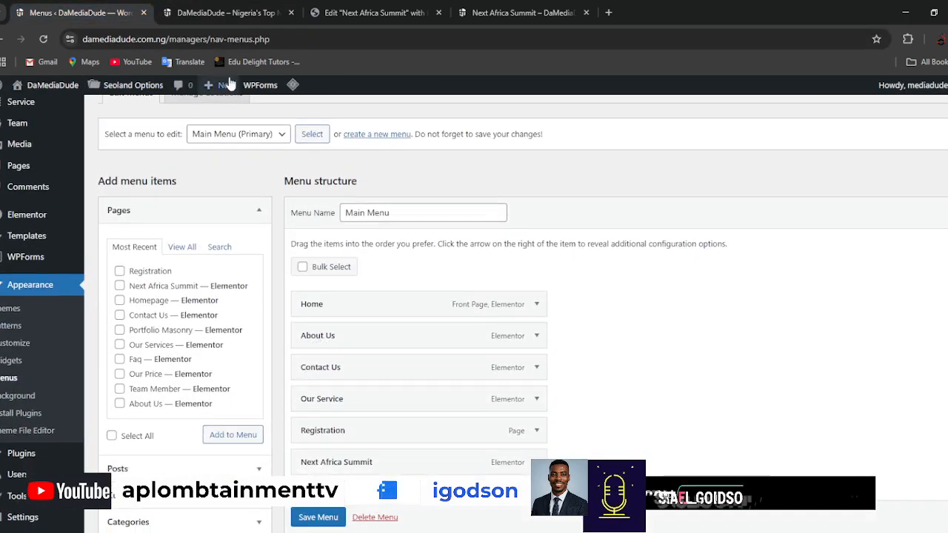
pyautogui.click(207, 13)
pyautogui.scroll(5, 481, 303)
pyautogui.click(106, 116)
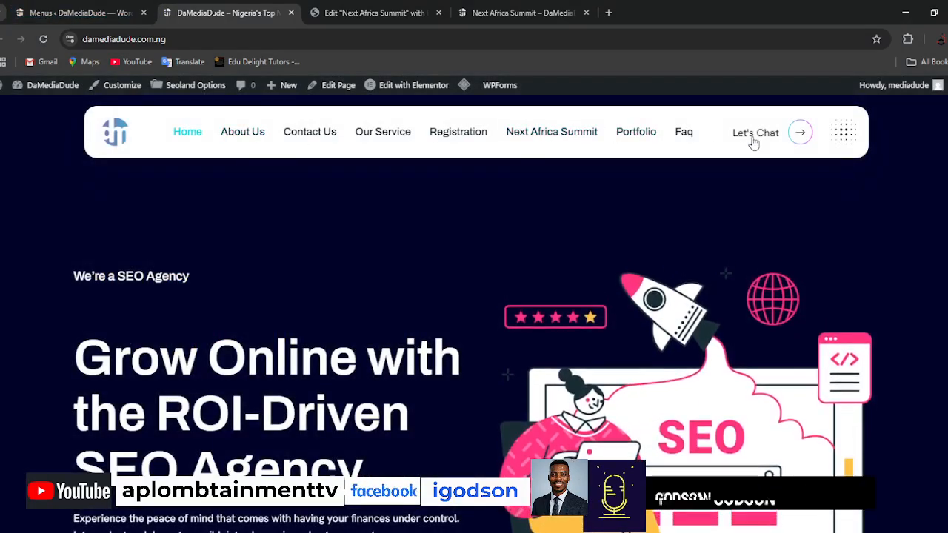
pyautogui.click(30, 12)
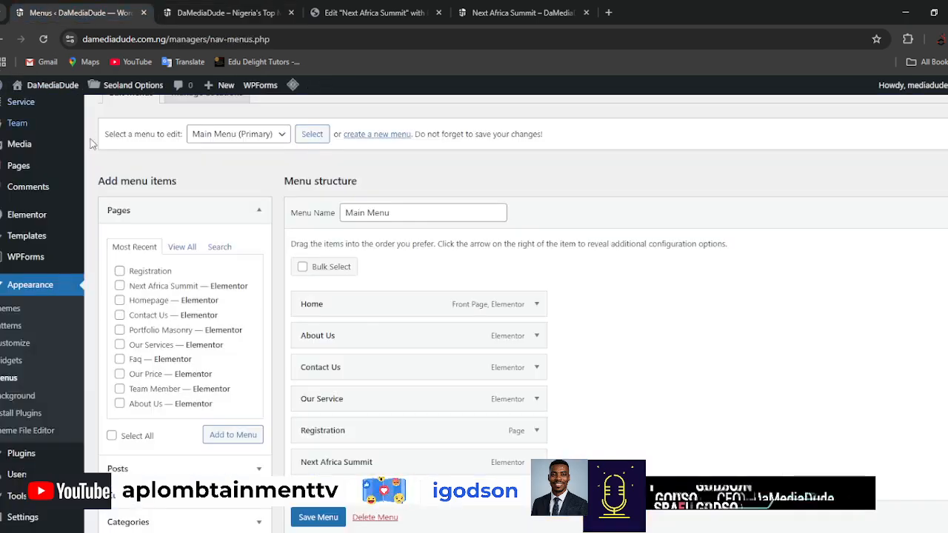
pyautogui.moveTo(19, 169)
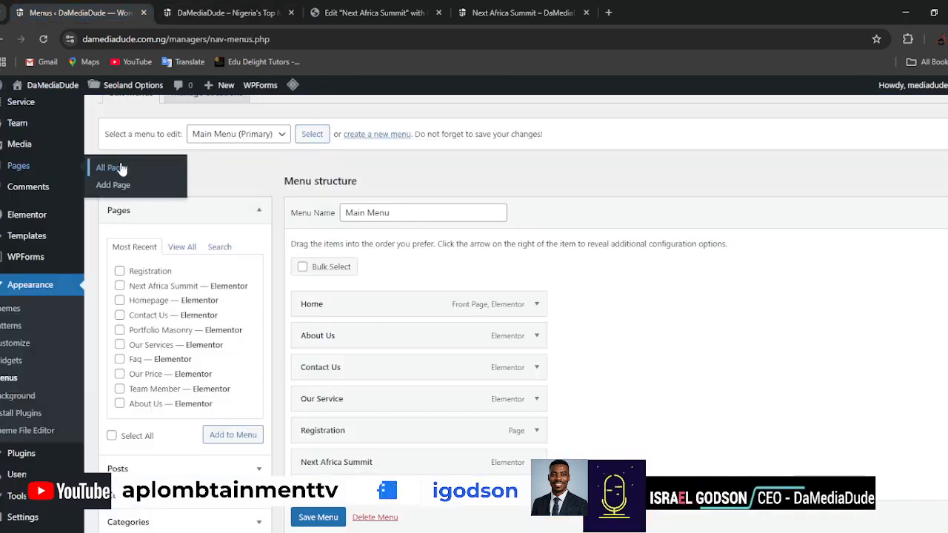
pyautogui.click(209, 13)
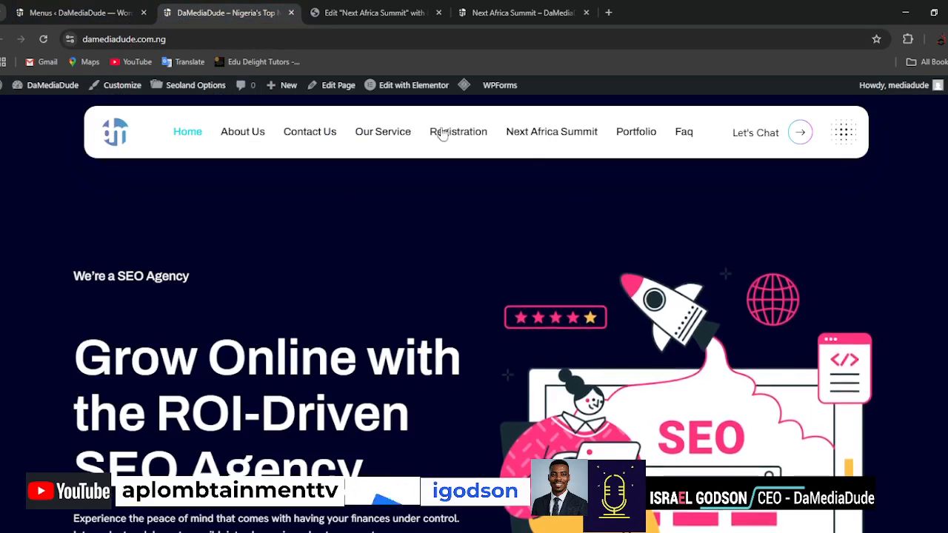
# Open the WPForms forms overview in the WordPress dashboard and start a new form.
pyautogui.click(72, 21)
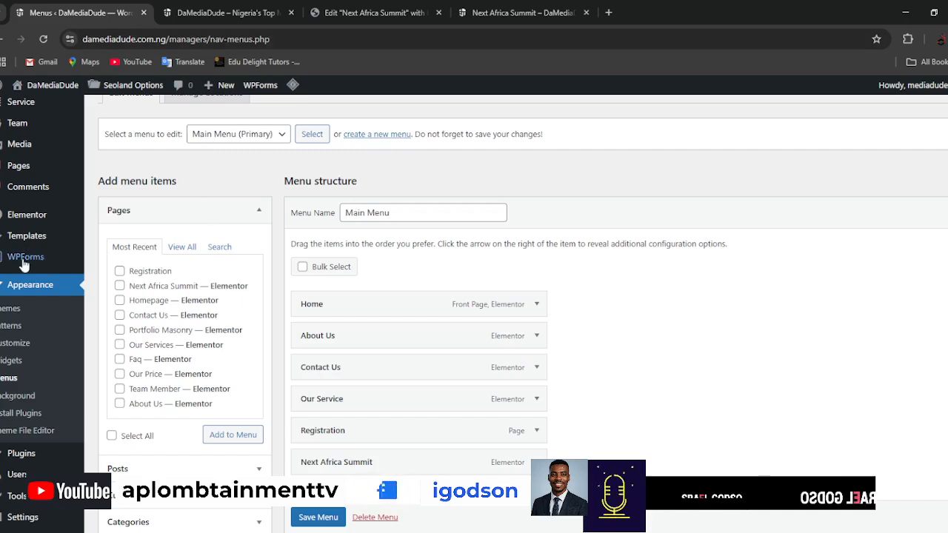
pyautogui.moveTo(18, 263)
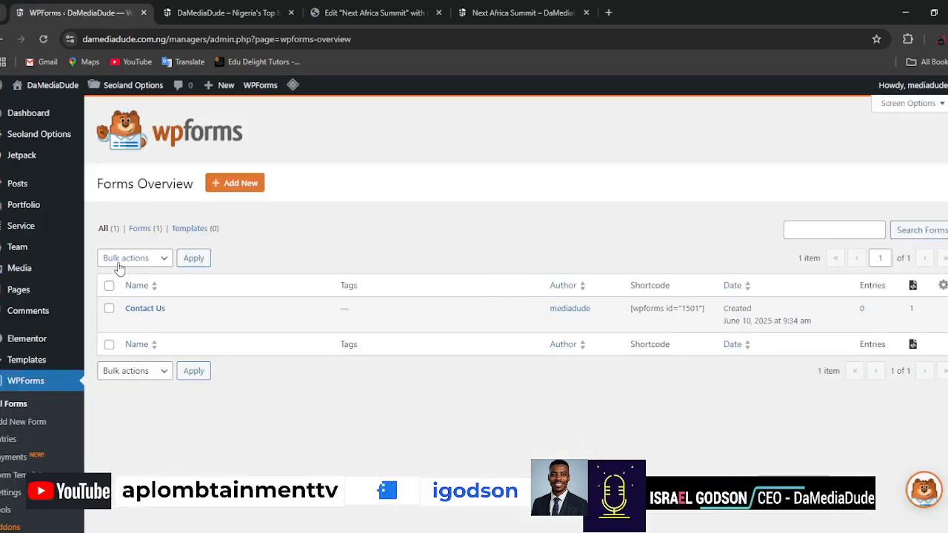
pyautogui.click(240, 532)
pyautogui.click(241, 184)
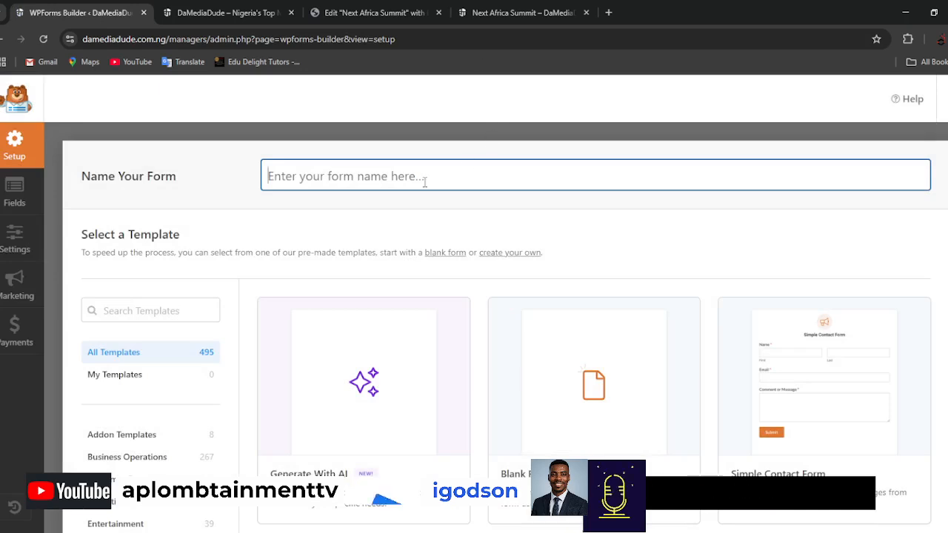
# Examine the registration button below the About Us section in the Next Africa Summit page preview.
pyautogui.click(519, 13)
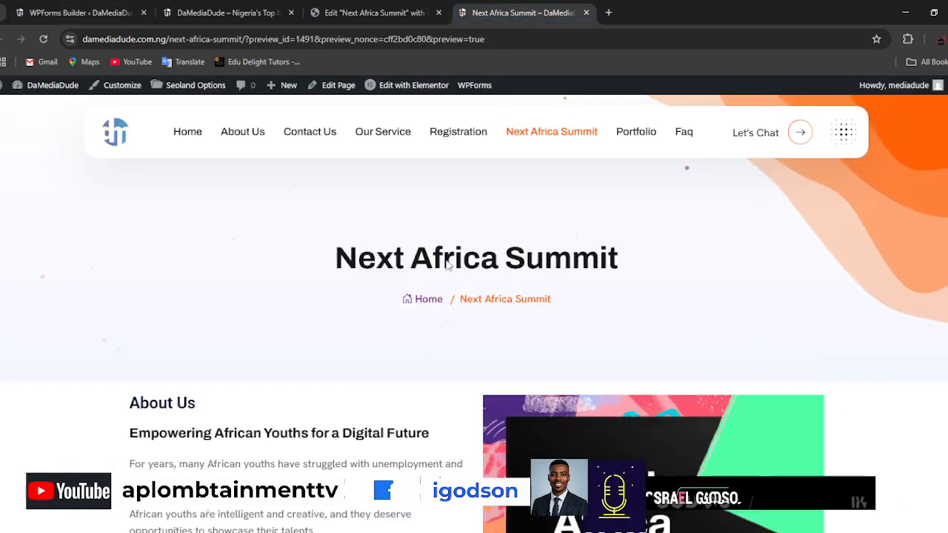
pyautogui.scroll(-1, 422, 393)
pyautogui.scroll(-5, 422, 393)
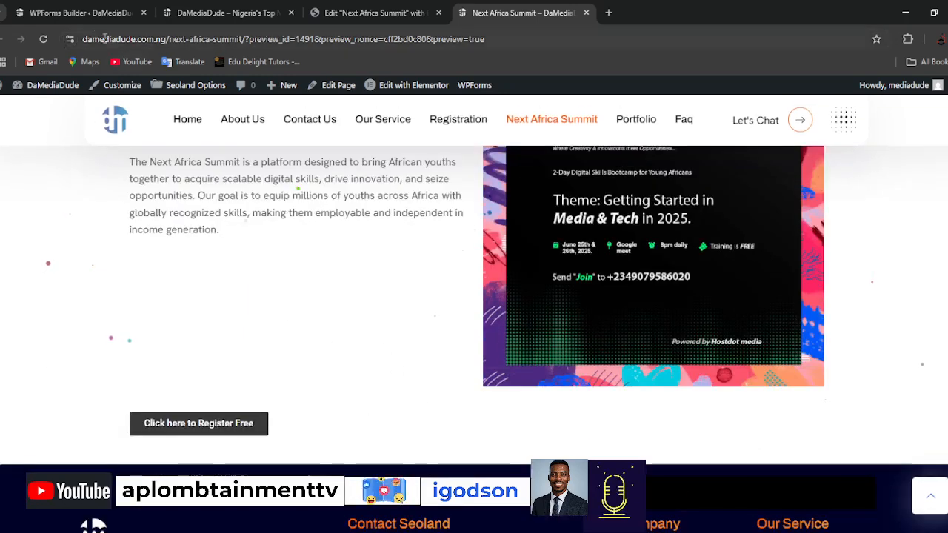
# Return to the WPForms builder and name the new form "Next Africa Summit".
pyautogui.click(88, 15)
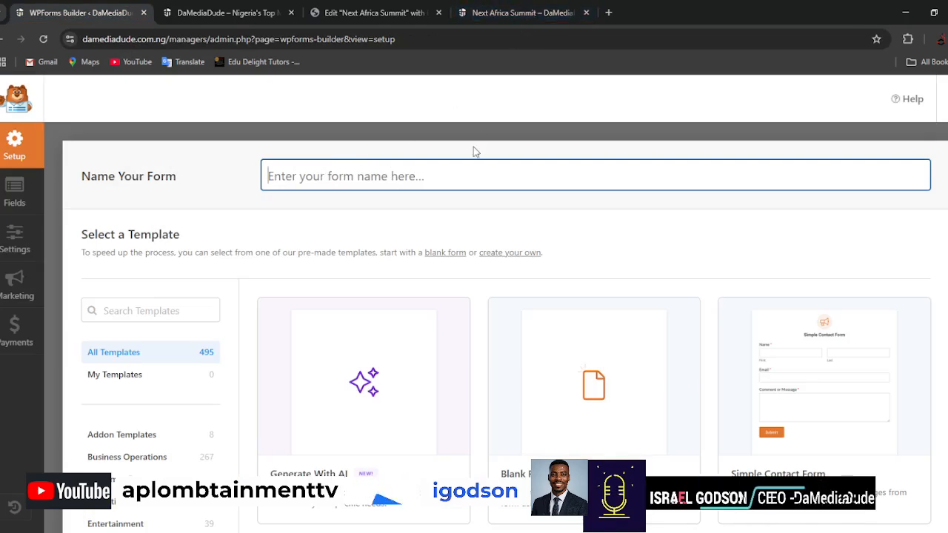
pyautogui.write('Next')
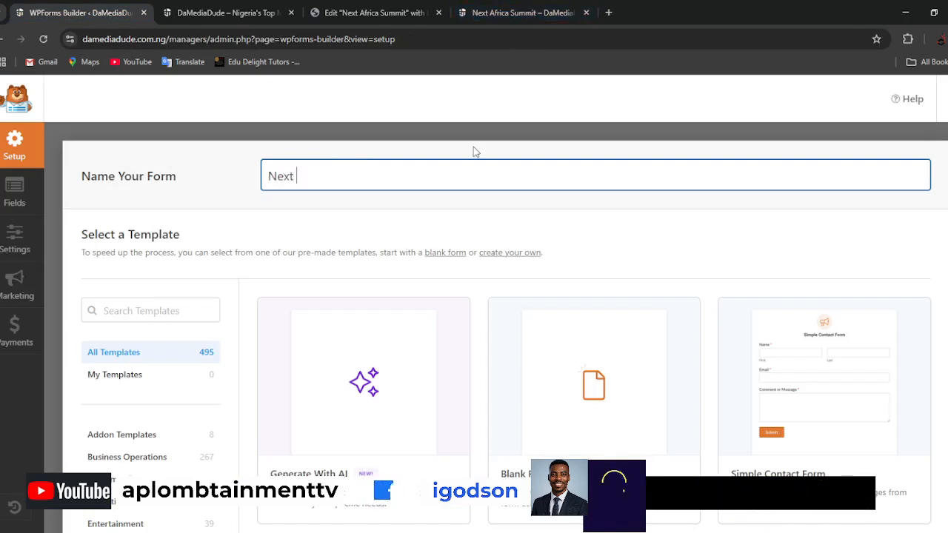
pyautogui.write(' Africa ')
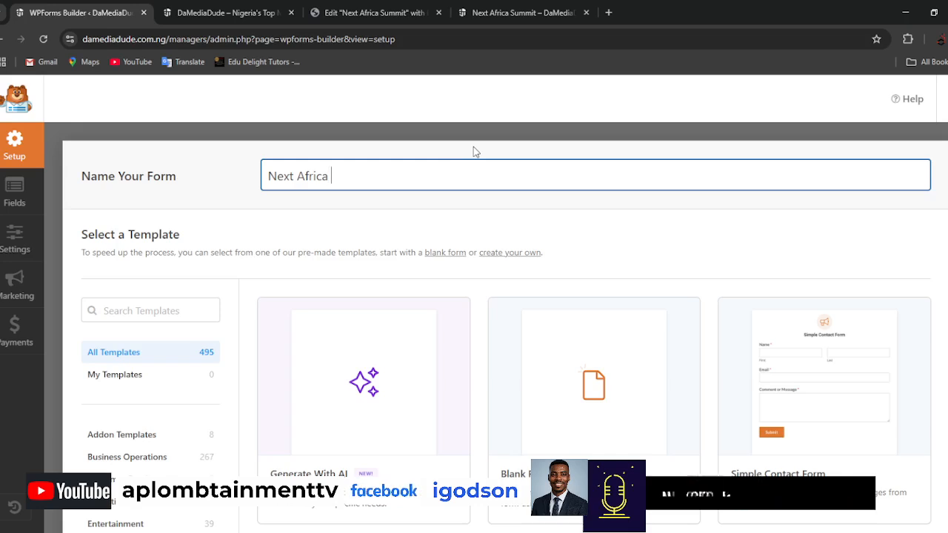
pyautogui.write('Summit')
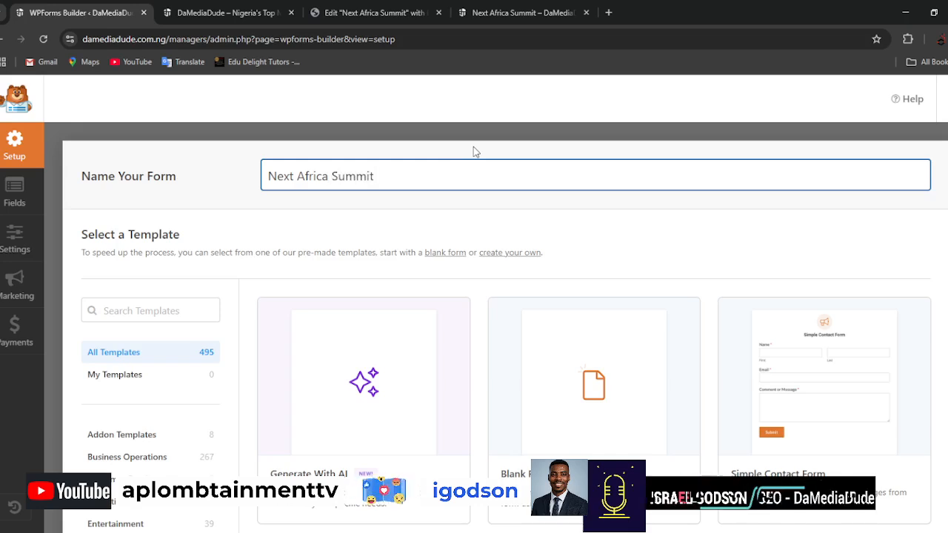
# Create the Next Africa Summit form from the Blank Form template.
pyautogui.scroll(-3, 341, 229)
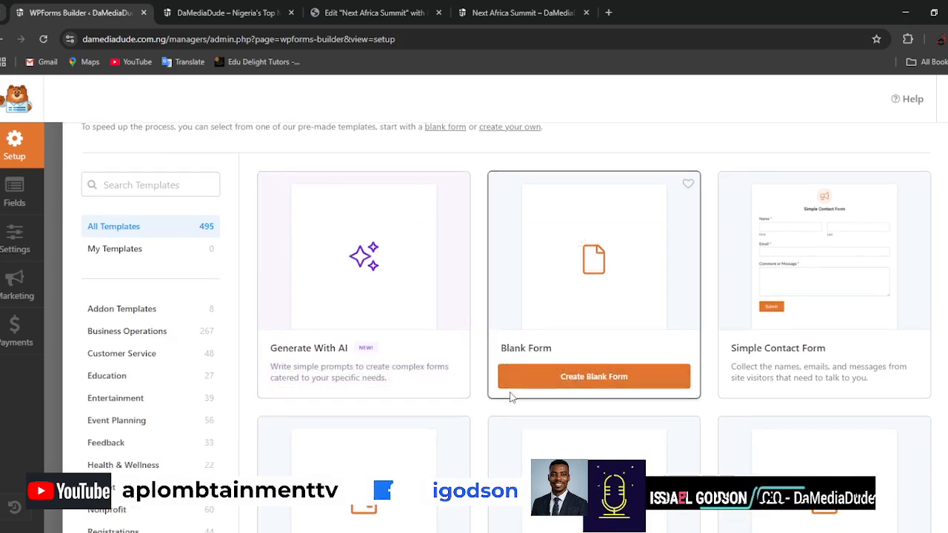
pyautogui.scroll(-1, 518, 392)
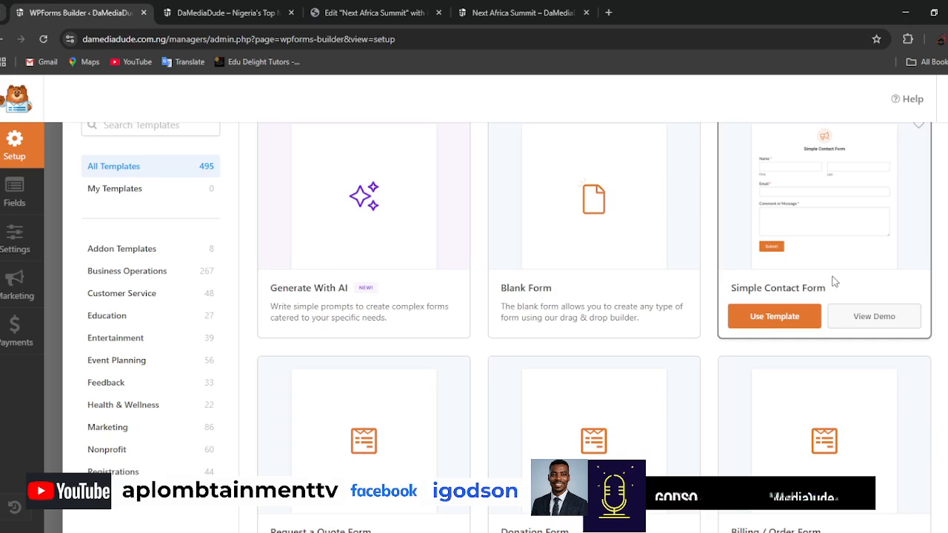
pyautogui.click(599, 323)
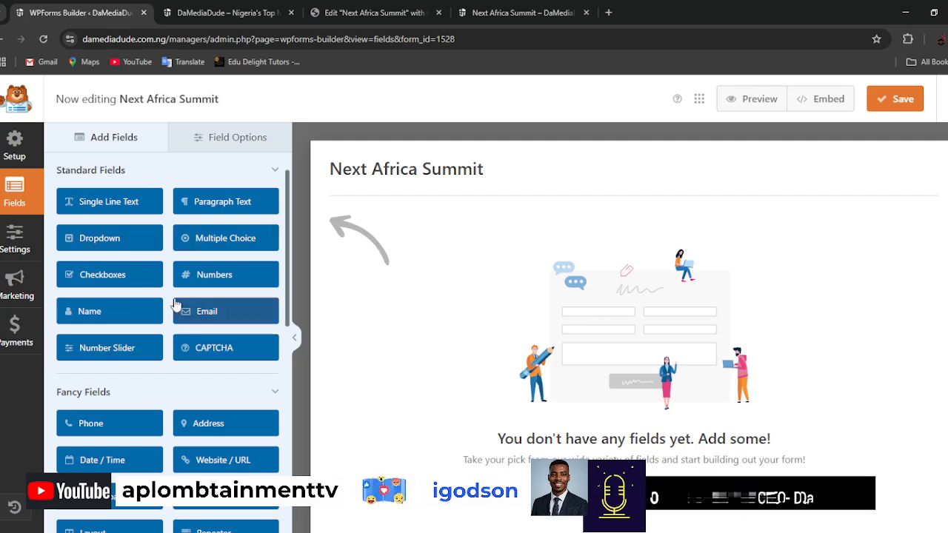
# Add a Name field to the blank form and set its label to "Full Name".
pyautogui.moveTo(108, 317); pyautogui.dragTo(635, 281)
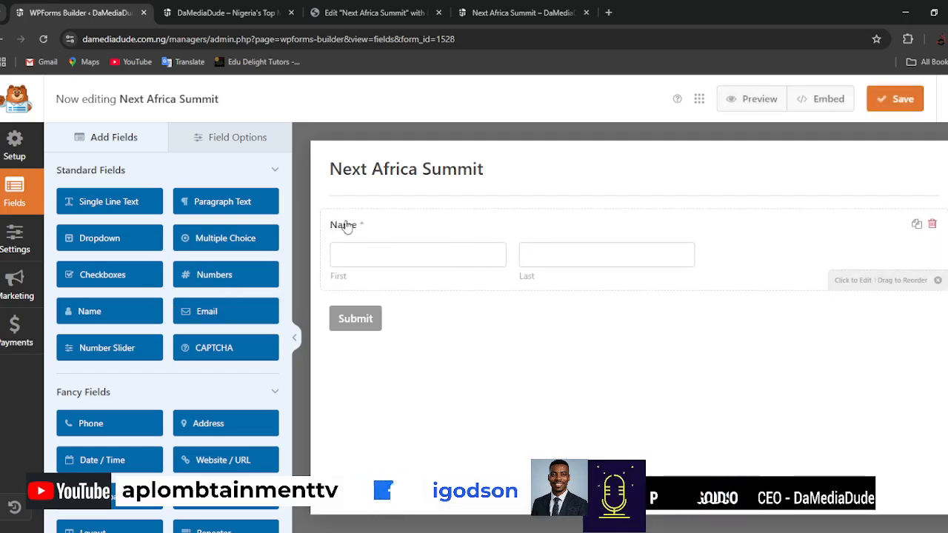
pyautogui.click(348, 231)
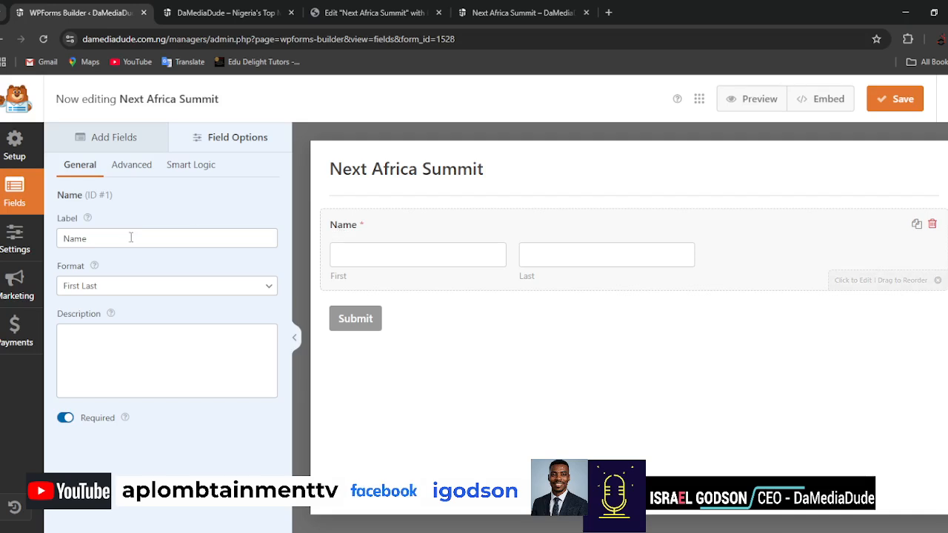
pyautogui.doubleClick(92, 242)
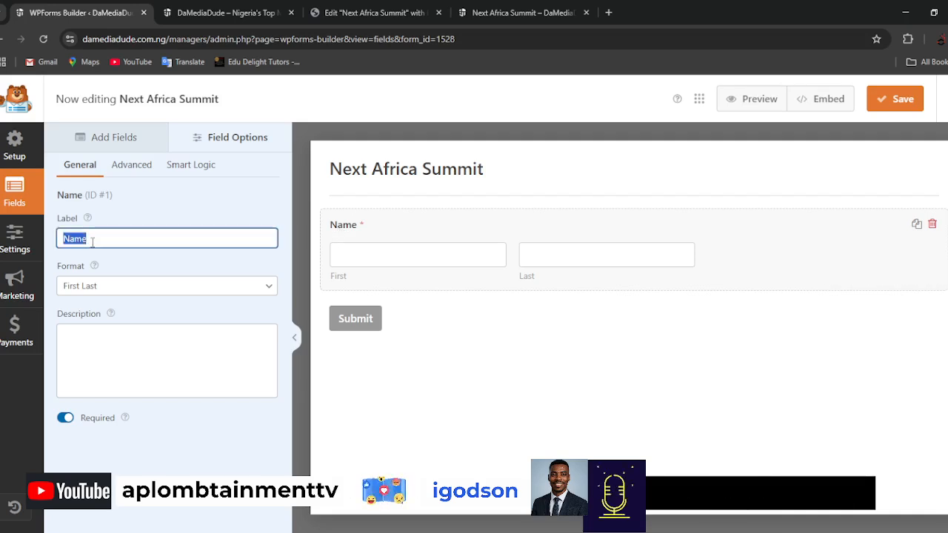
pyautogui.write('Full')
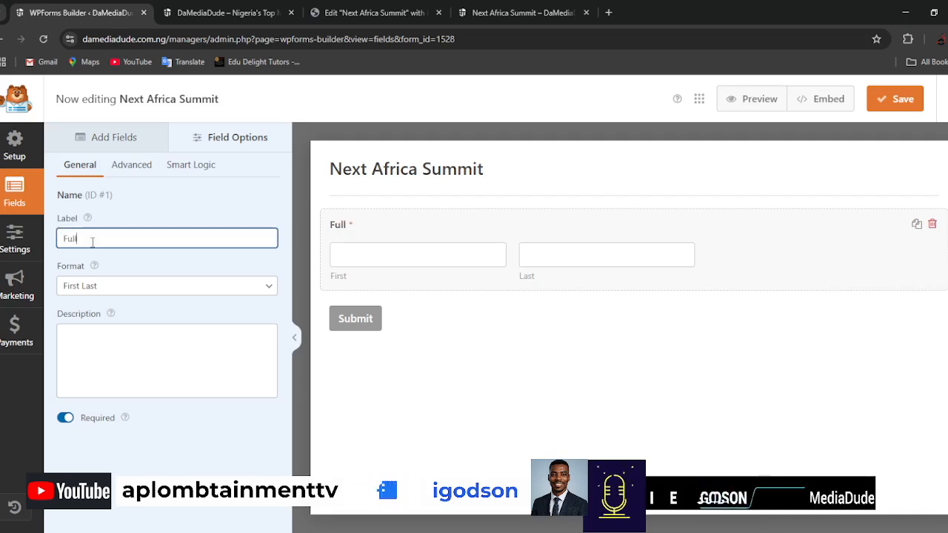
pyautogui.write(' Name')
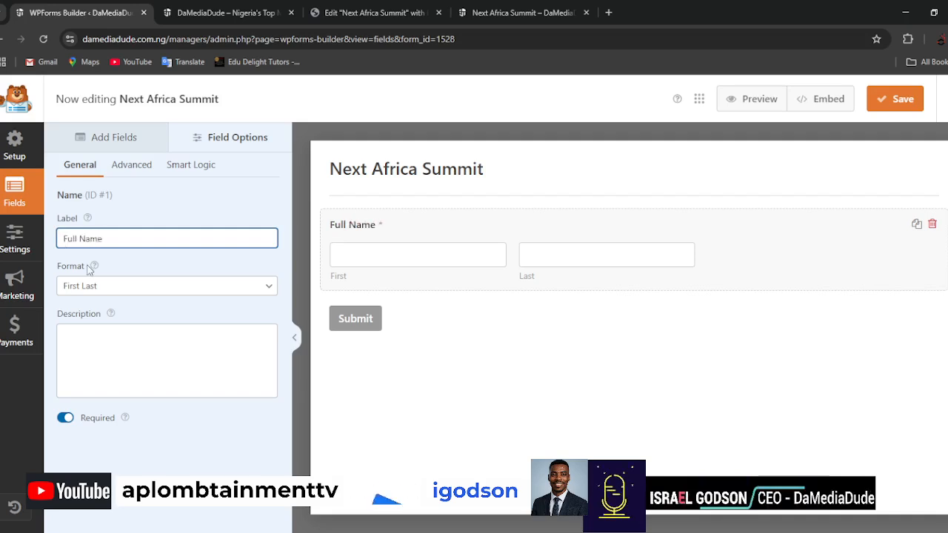
# Set the Full Name field's size to Large and return to the list of available fields.
pyautogui.press('Tab')
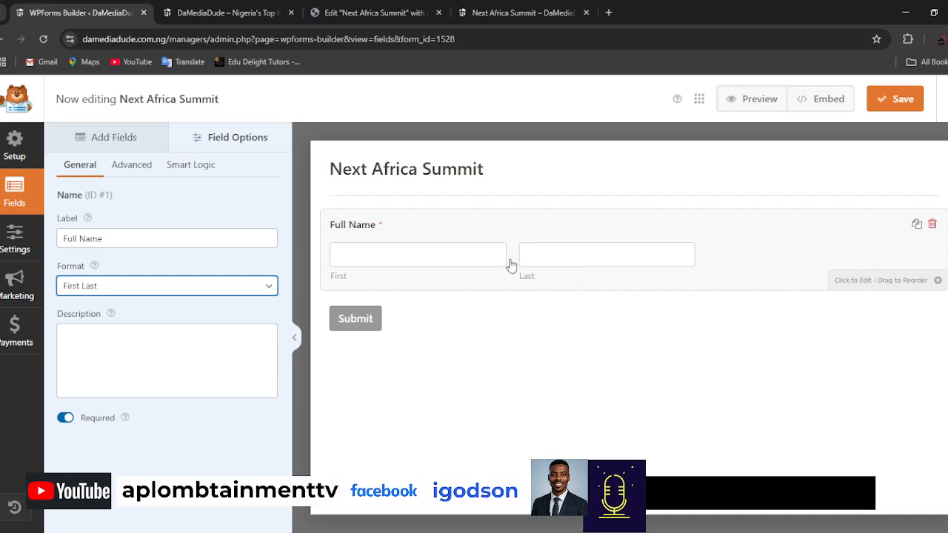
pyautogui.click(127, 170)
pyautogui.click(143, 238)
pyautogui.press('Down')
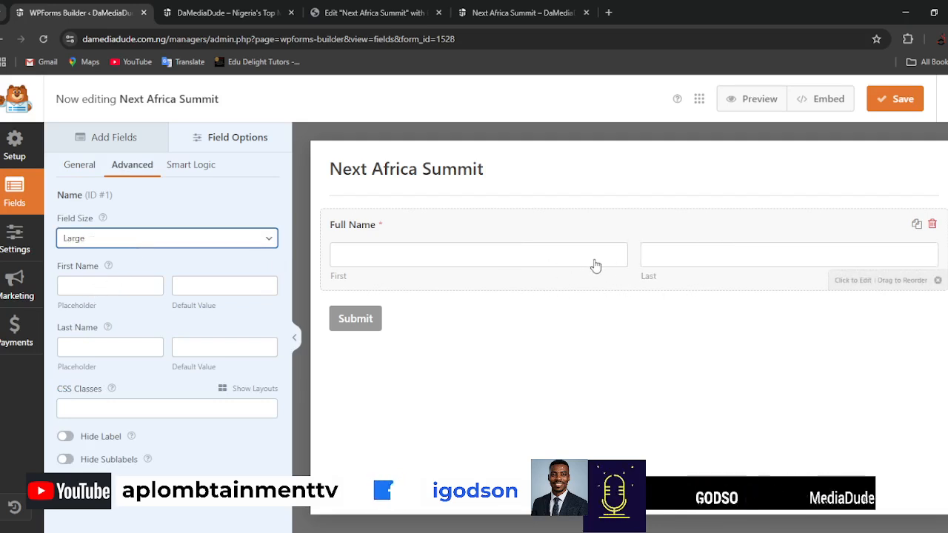
pyautogui.click(115, 140)
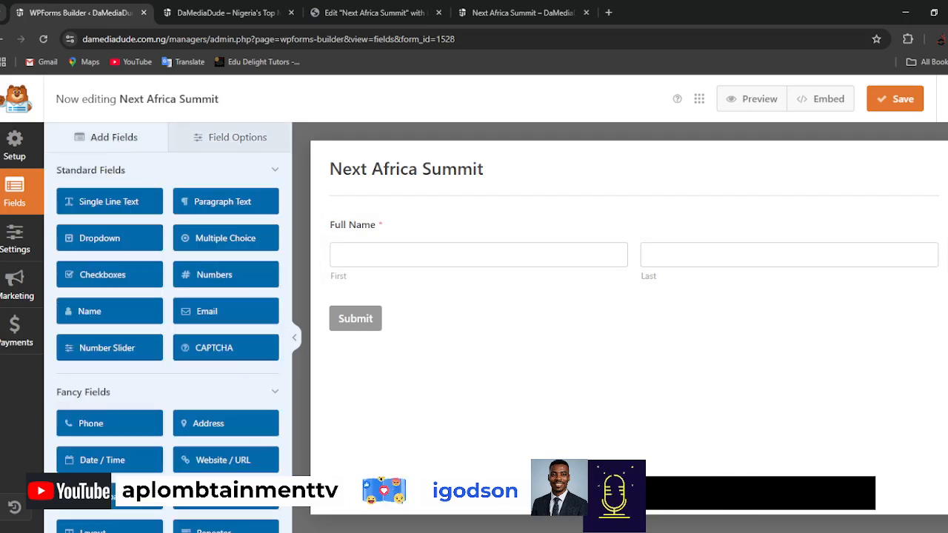
pyautogui.click(500, 511)
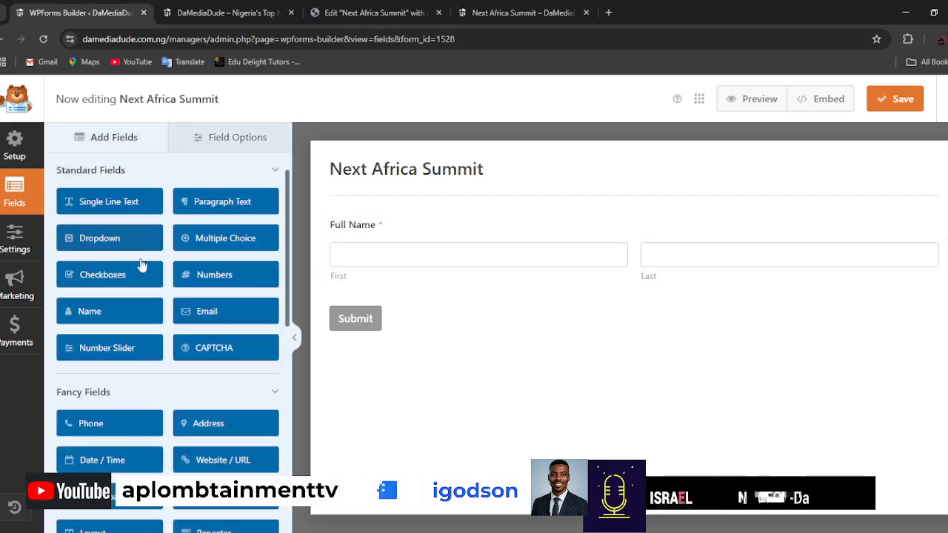
# Add an Email field below Full Name, make it required and set its field size to Large.
pyautogui.moveTo(214, 313); pyautogui.dragTo(410, 302)
pyautogui.click(405, 309)
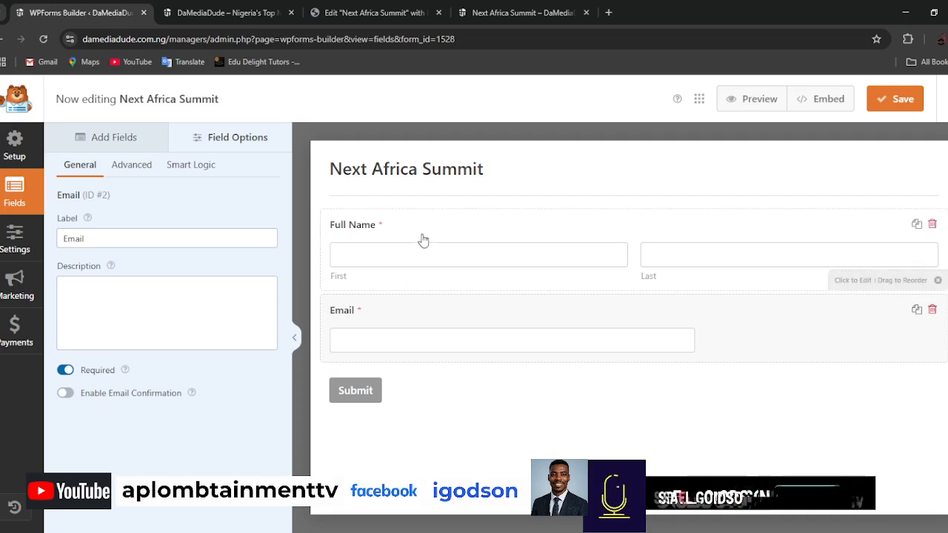
pyautogui.click(65, 370)
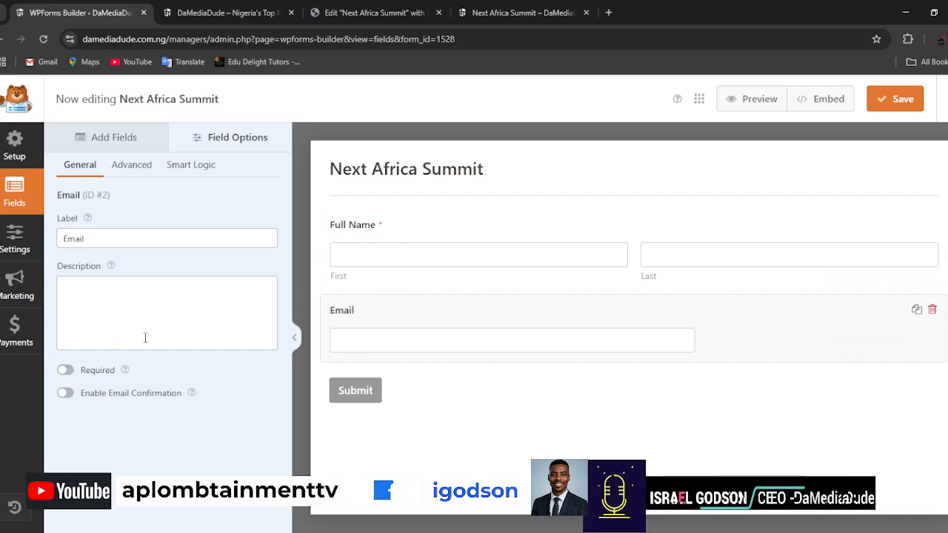
pyautogui.click(140, 175)
pyautogui.click(110, 292)
pyautogui.click(77, 168)
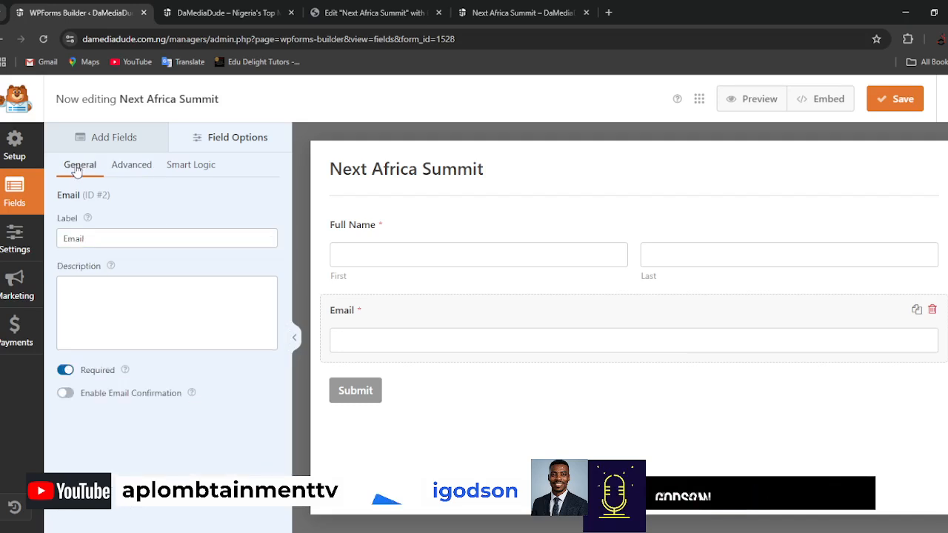
# Search the available fields for "phone" and add a Phone field below Email.
pyautogui.click(119, 138)
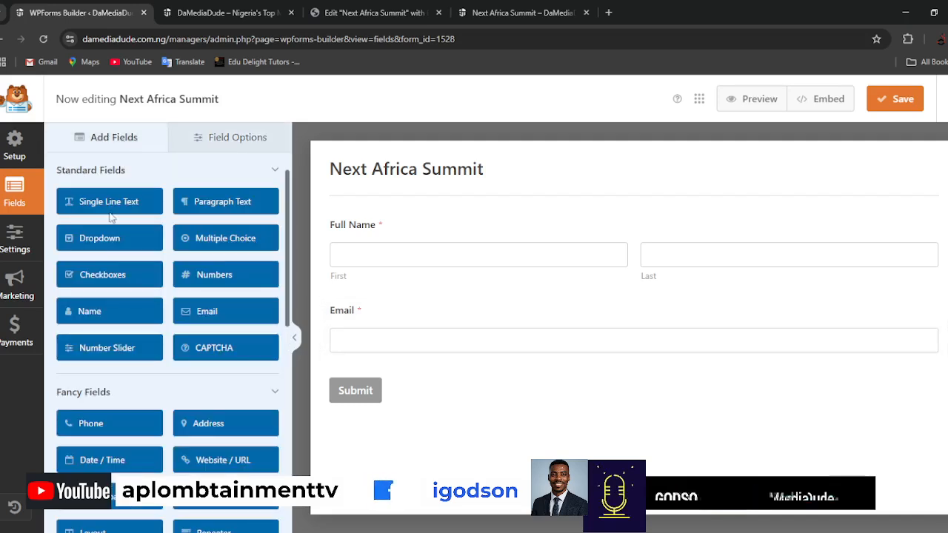
pyautogui.click(148, 178)
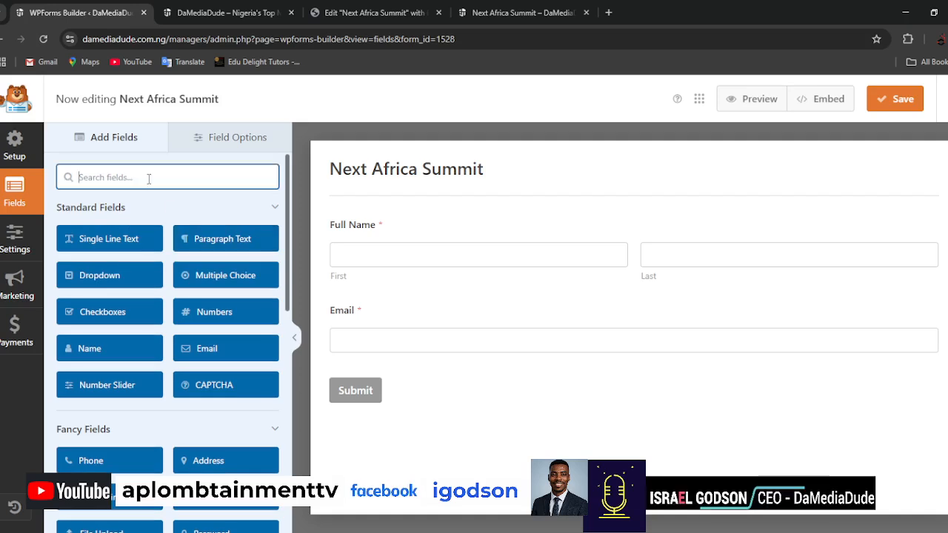
pyautogui.write('phone')
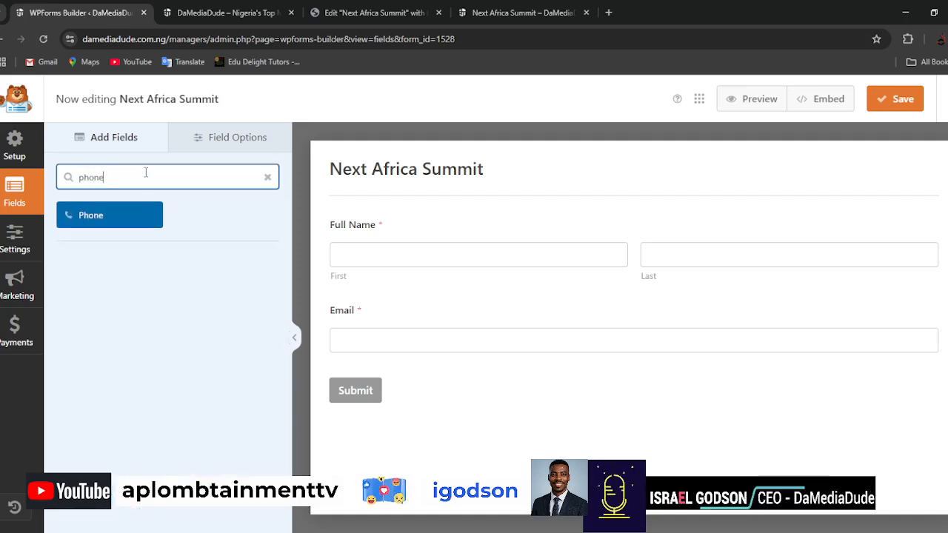
pyautogui.moveTo(119, 219); pyautogui.dragTo(434, 386)
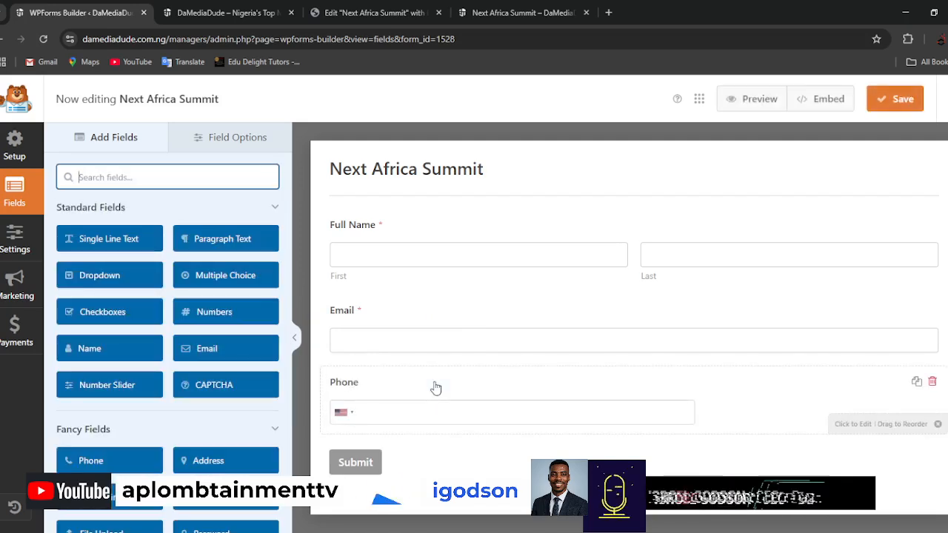
# Make the Phone field required and set its label to "Your Phone No".
pyautogui.click(393, 389)
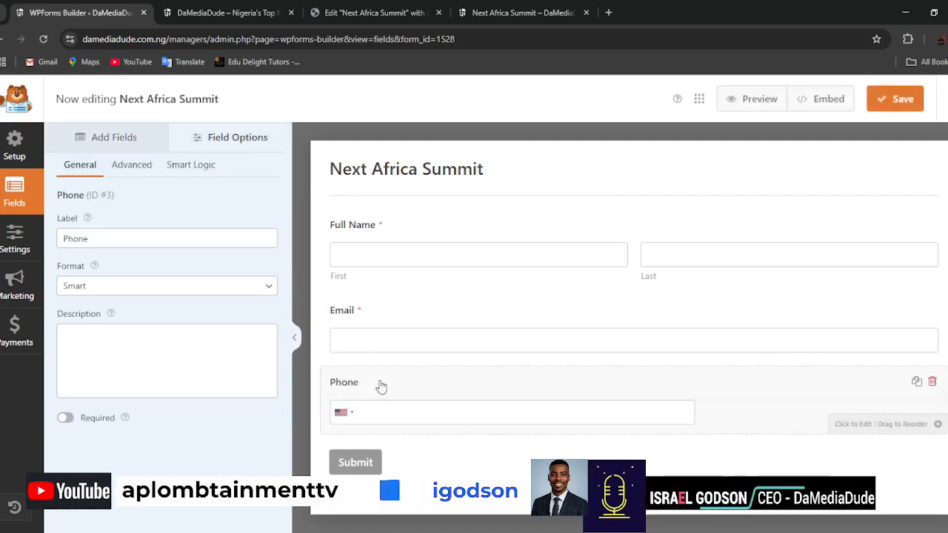
pyautogui.click(66, 419)
pyautogui.click(180, 244)
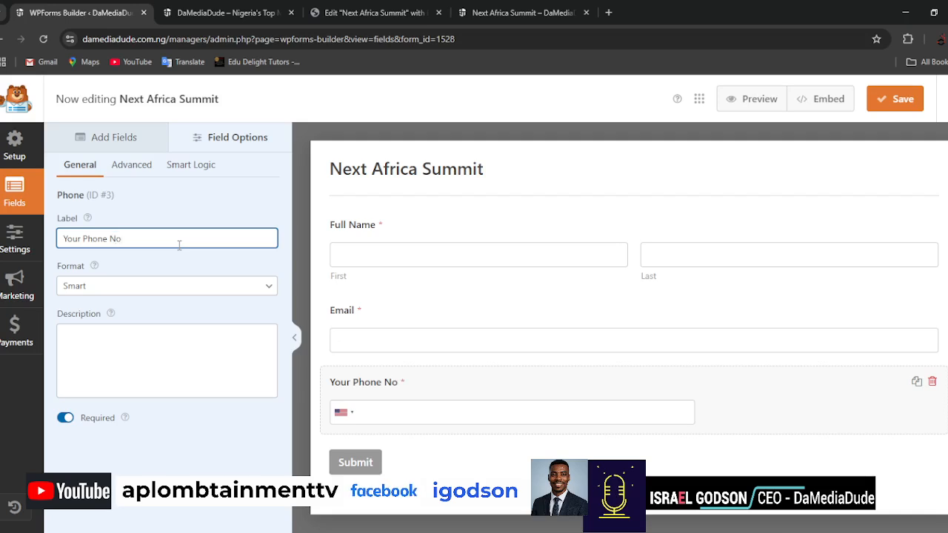
# Give the phone field the description "put in a phone number we can easily reach you".
pyautogui.click(116, 336)
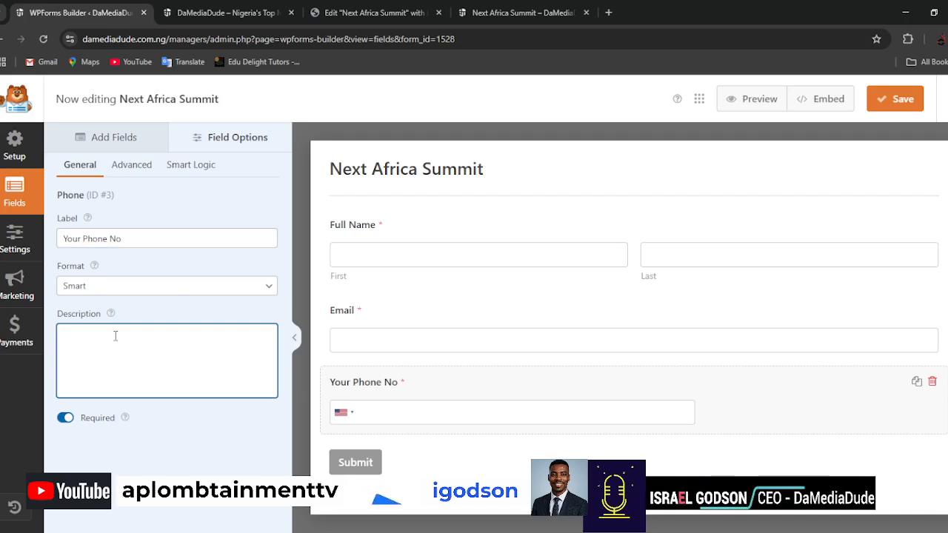
pyautogui.write('P')
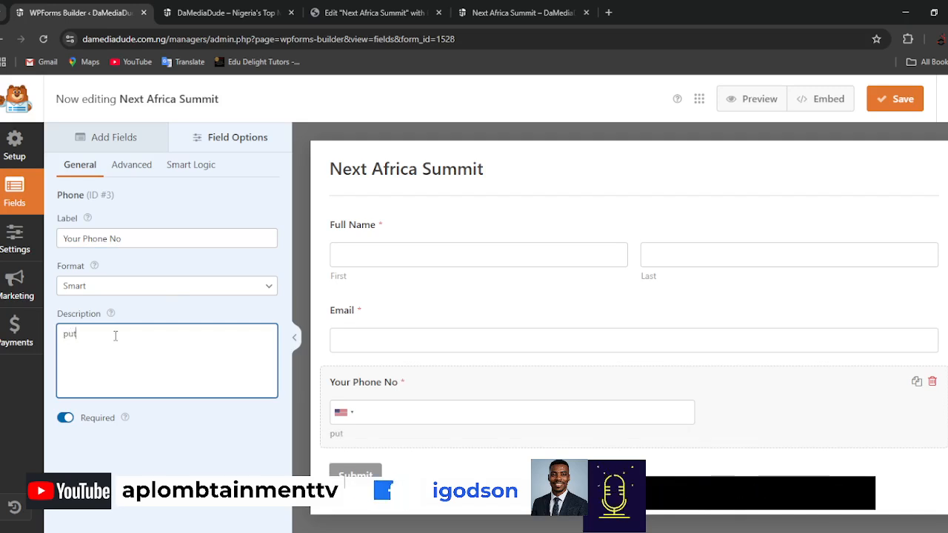
pyautogui.write('ut in a phone')
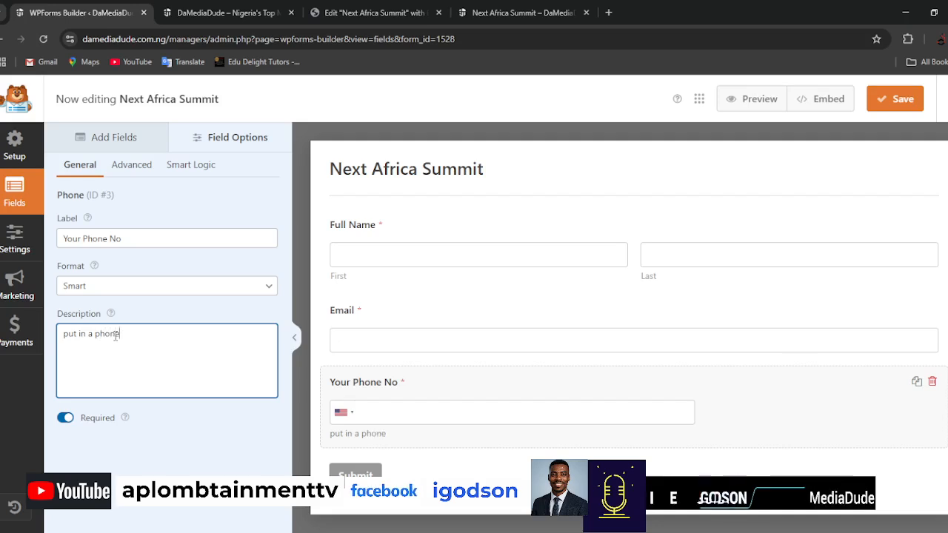
pyautogui.write(' number we can easily reach you')
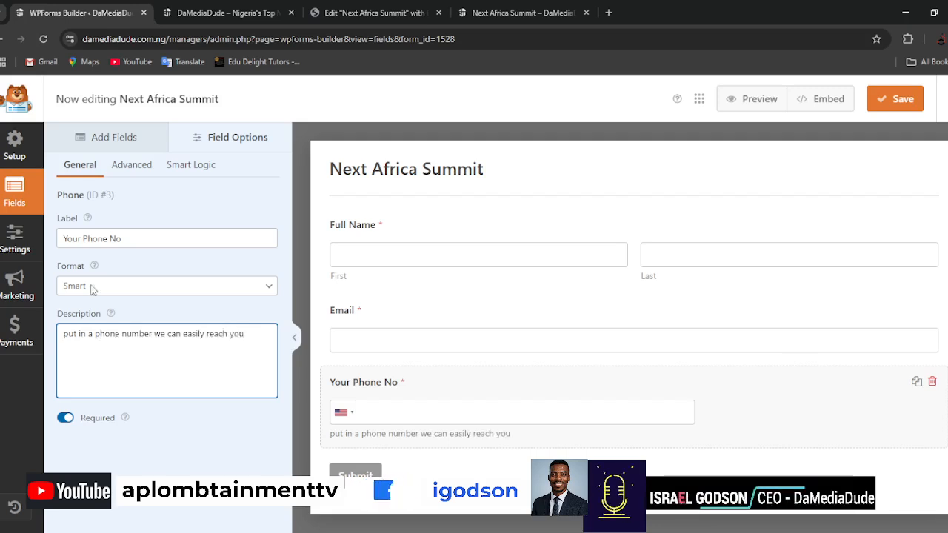
# Set the phone field's size to Large.
pyautogui.click(131, 168)
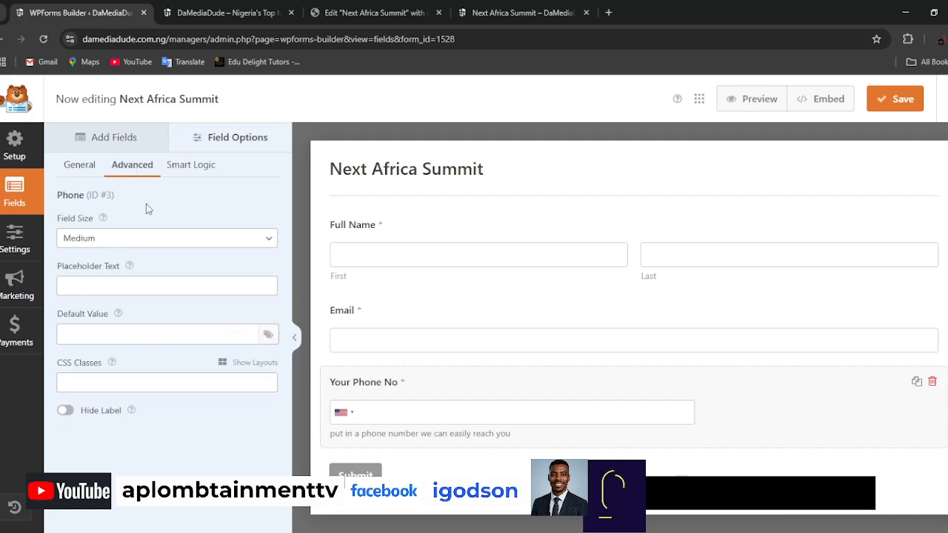
pyautogui.click(166, 239)
pyautogui.click(115, 297)
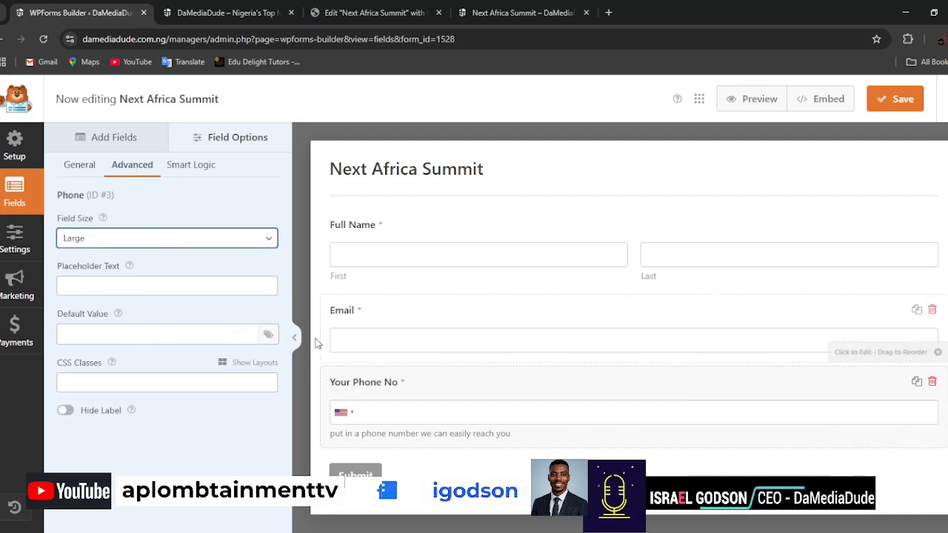
# Try the International format for the phone field and switch it back to Smart.
pyautogui.click(194, 166)
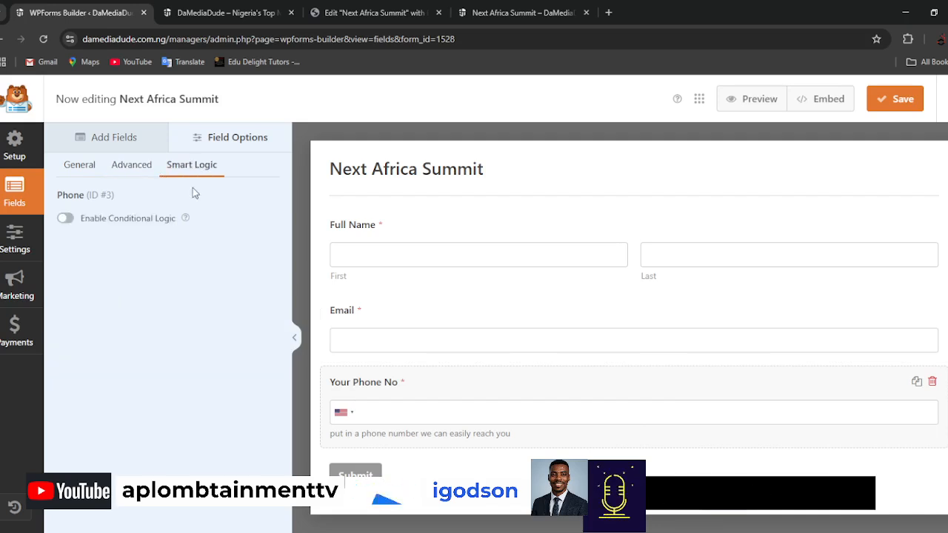
pyautogui.click(129, 165)
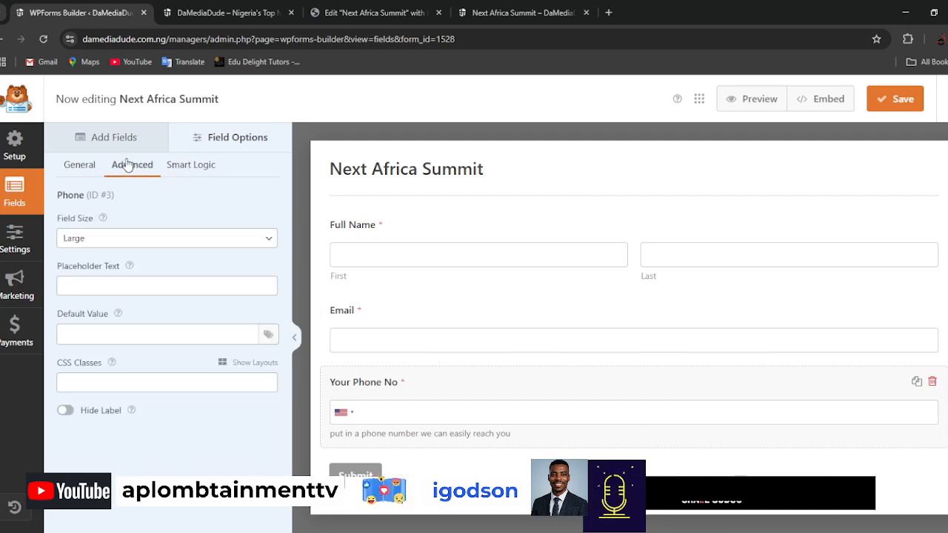
pyautogui.click(79, 166)
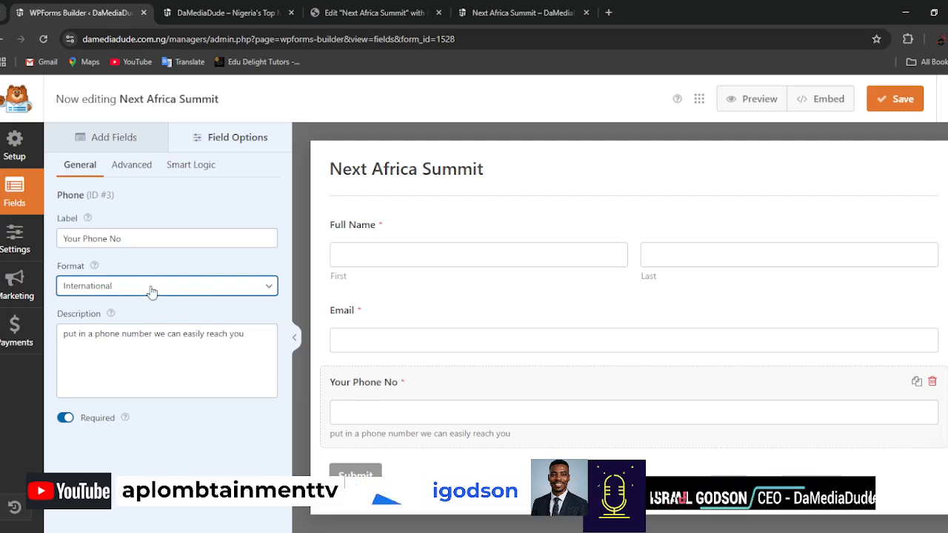
pyautogui.click(96, 302)
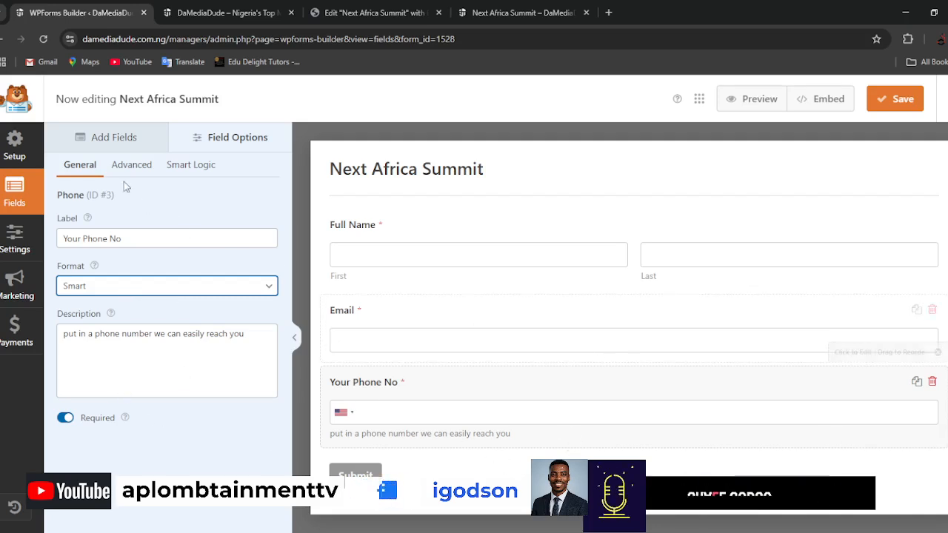
# Search the available fields for "file" and add a File Upload field below the phone field.
pyautogui.click(98, 141)
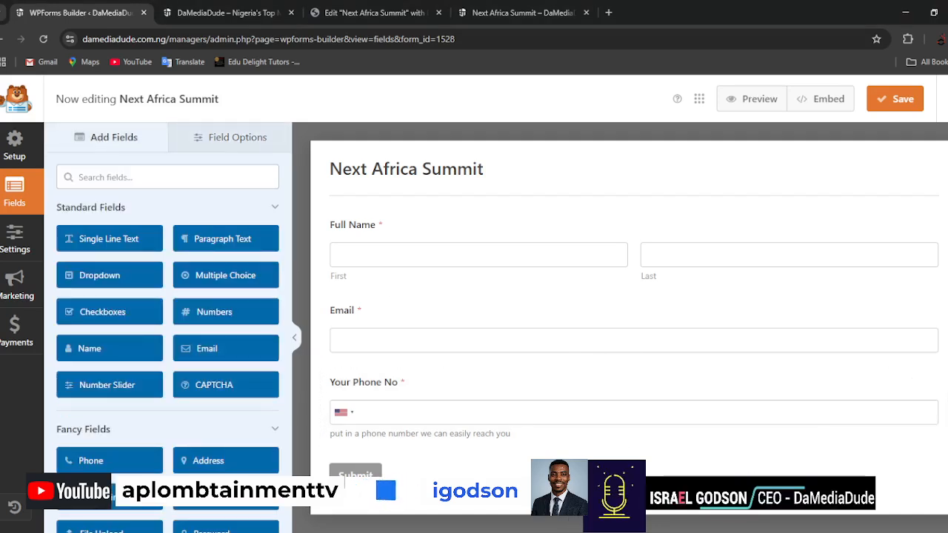
pyautogui.click(154, 172)
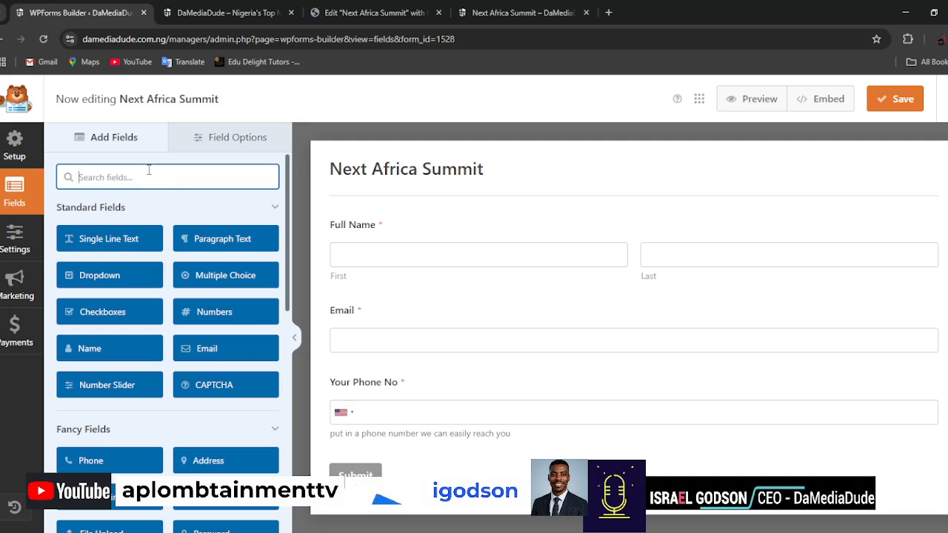
pyautogui.write('pho')
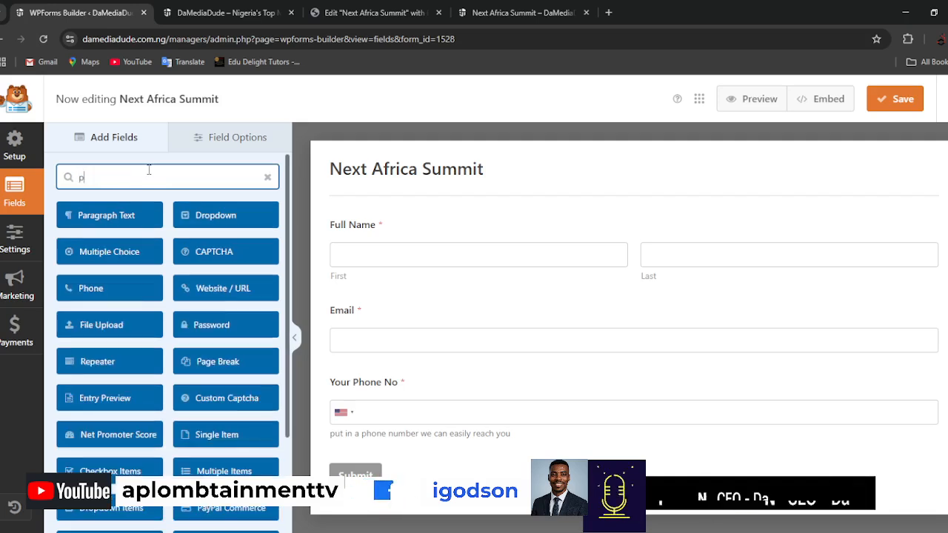
pyautogui.press('BackSpace')
pyautogui.press('BackSpace')
pyautogui.press('BackSpace')
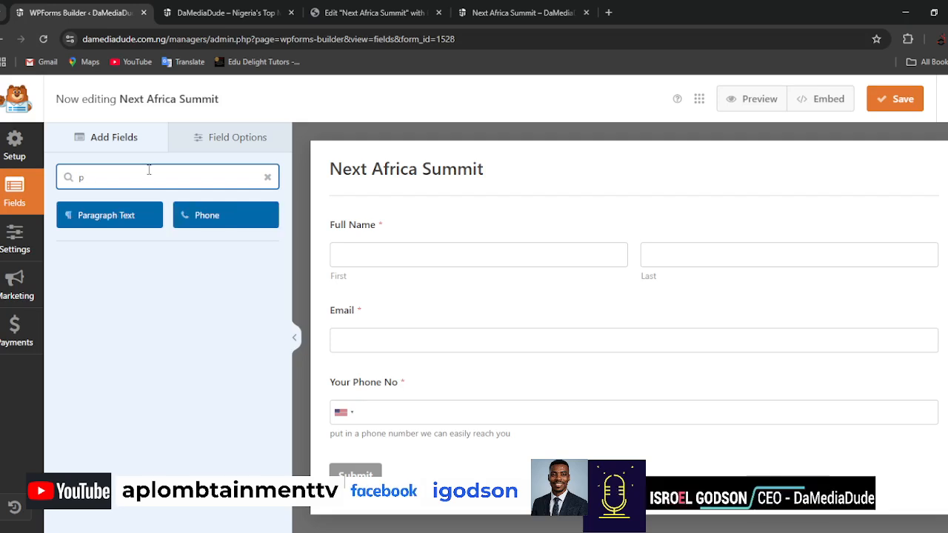
pyautogui.write('pic')
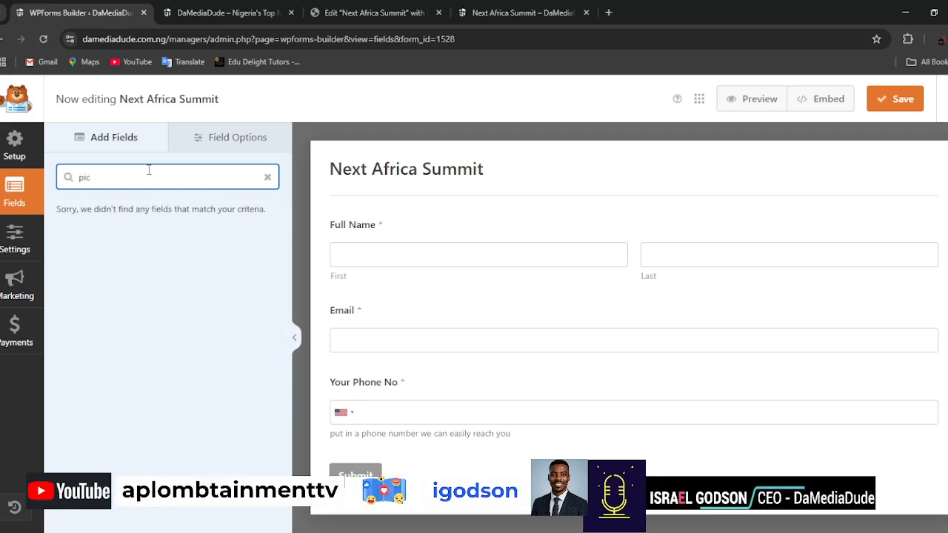
pyautogui.press('BackSpace')
pyautogui.press('BackSpace')
pyautogui.write('file')
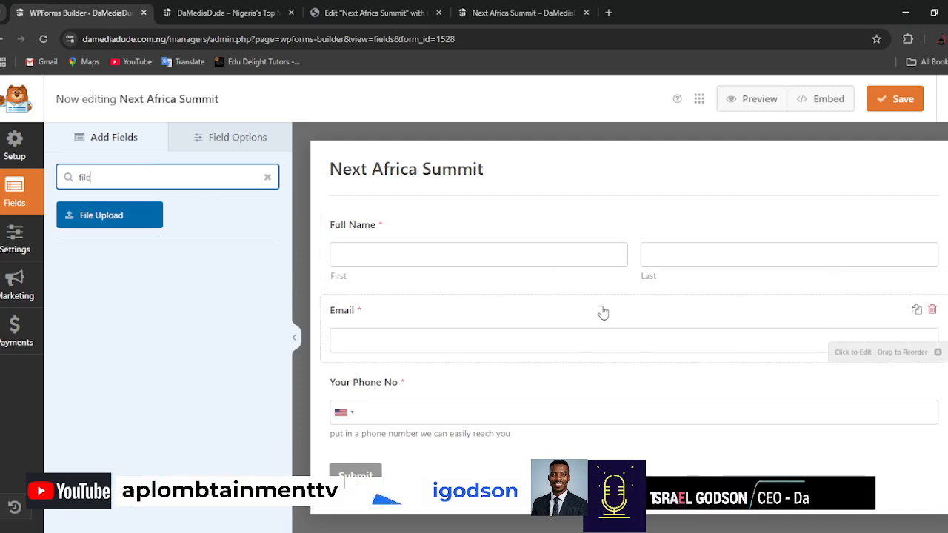
pyautogui.moveTo(110, 220); pyautogui.dragTo(392, 469)
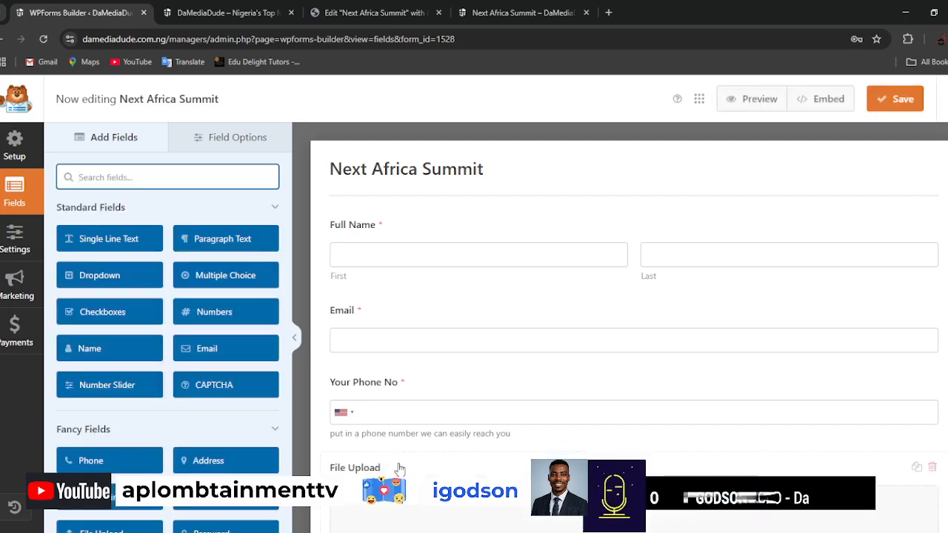
# Change the File Upload field's label to "Upload your Picture".
pyautogui.click(394, 469)
pyautogui.tripleClick(77, 234)
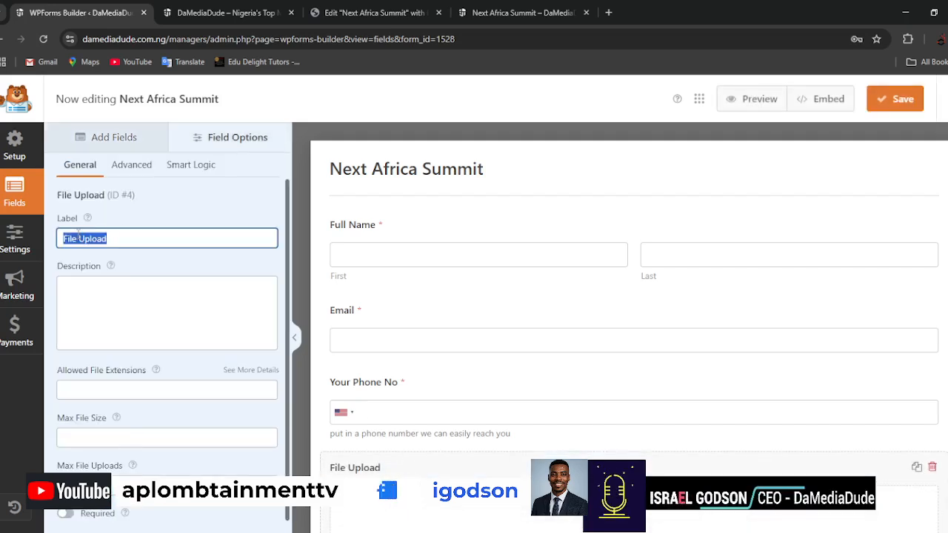
pyautogui.write('Upload your ')
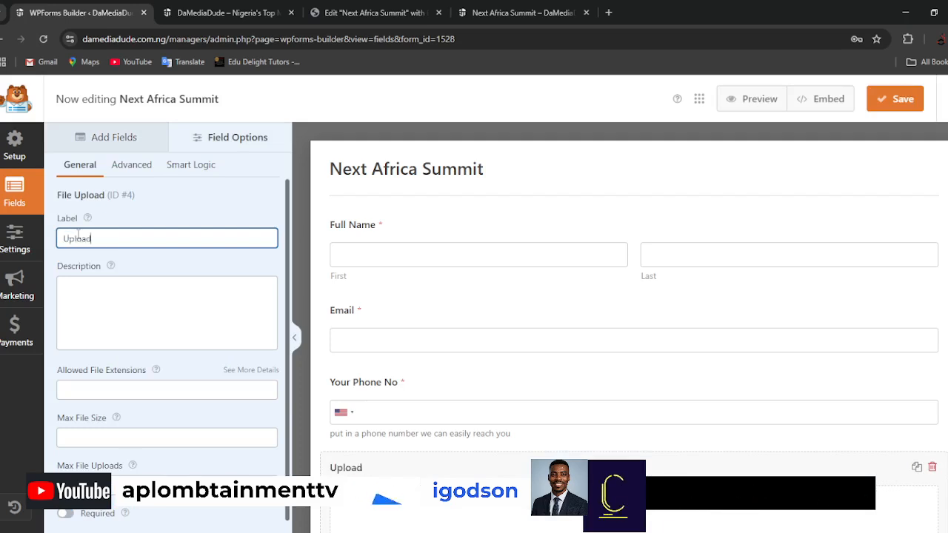
pyautogui.write('Picrut')
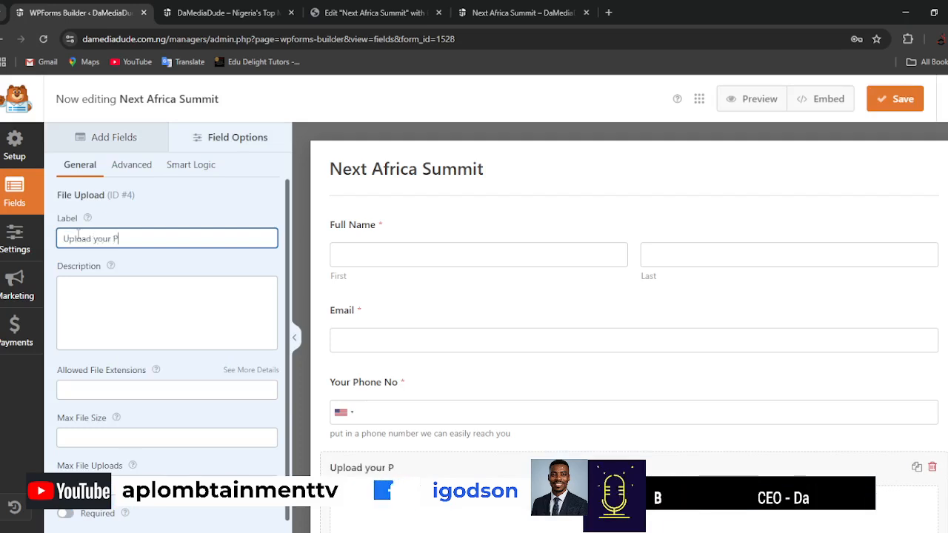
pyautogui.press('BackSpace')
pyautogui.press('BackSpace')
pyautogui.press('BackSpace')
pyautogui.write('ture')
# Give the upload field the description "Upload a picture we can easily identify you by", reusing the label text.
pyautogui.tripleClick(78, 234)
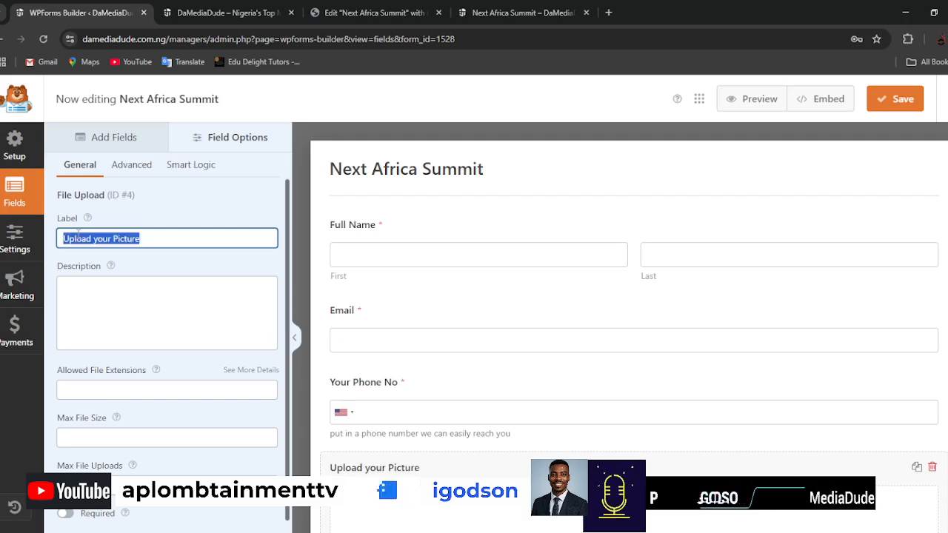
pyautogui.click(95, 289)
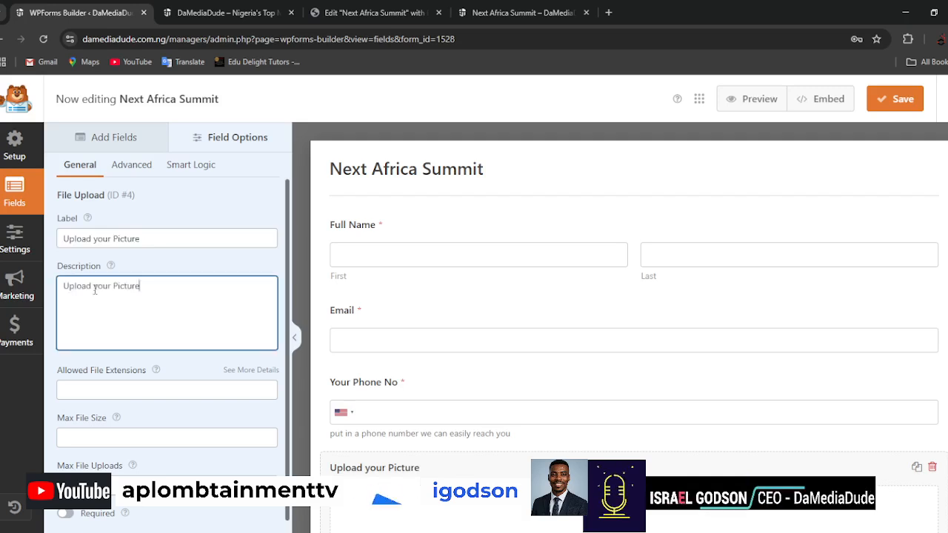
pyautogui.moveTo(94, 287); pyautogui.dragTo(119, 287)
pyautogui.write('a')
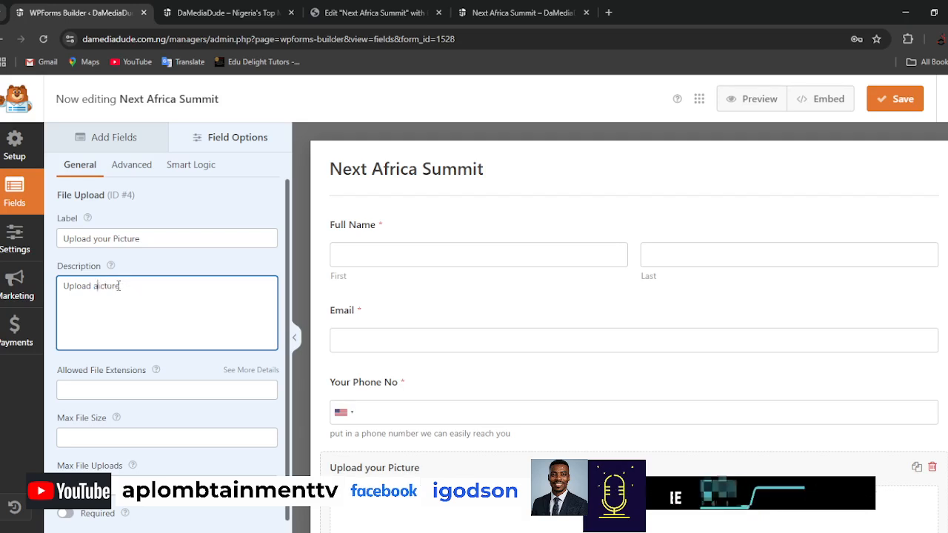
pyautogui.write(' pi')
pyautogui.press('End')
pyautogui.write('we can easily id')
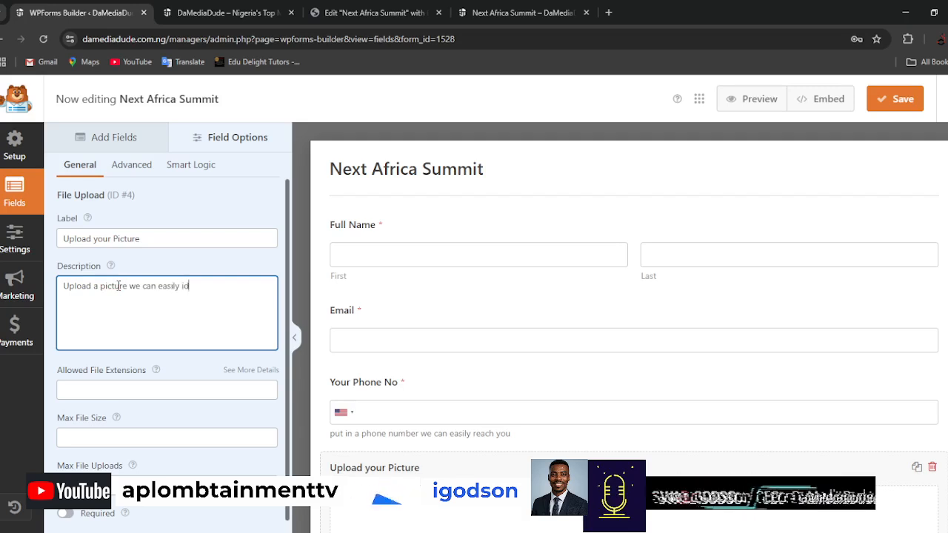
pyautogui.write('entifyu')
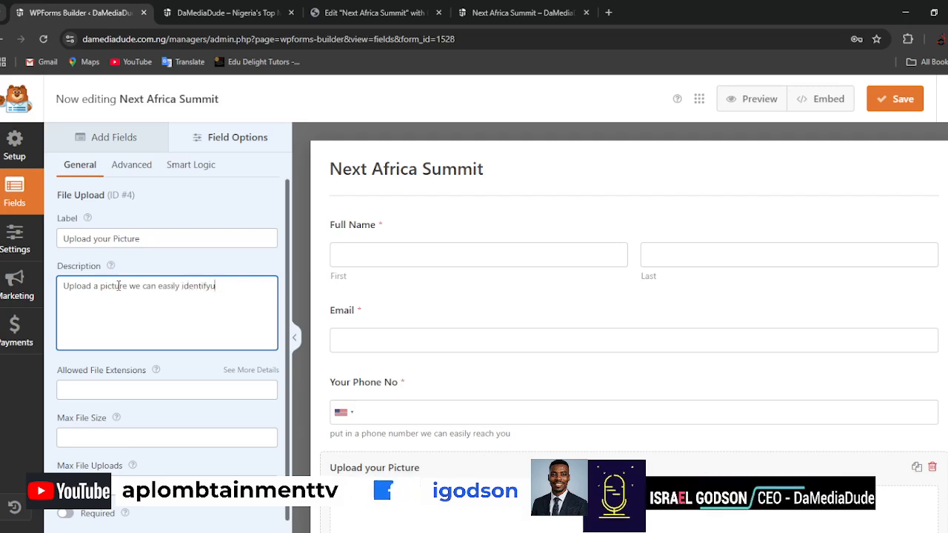
pyautogui.press('BackSpace')
pyautogui.write(' you by')
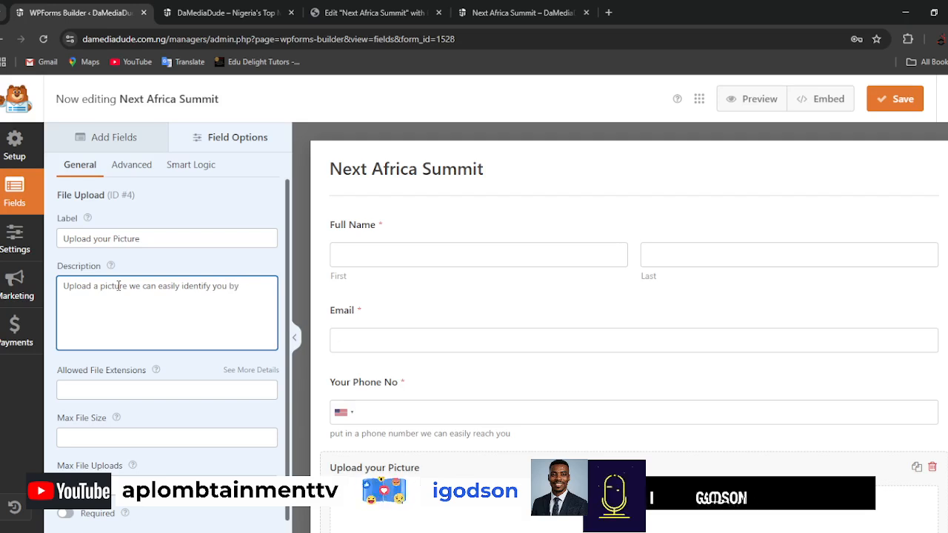
# Make the "Upload your Picture" field required and set its maximum file size to 2 MB.
pyautogui.scroll(-1, 159, 371)
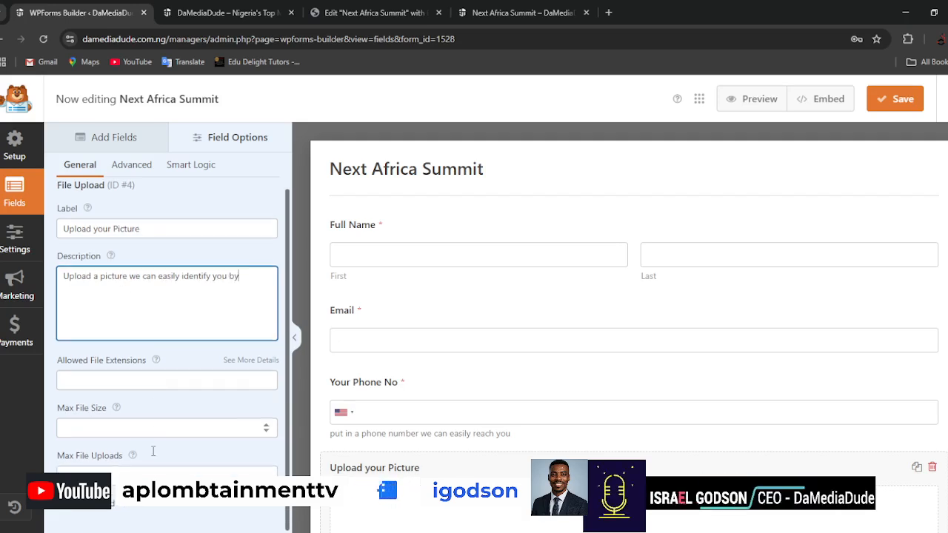
pyautogui.click(65, 507)
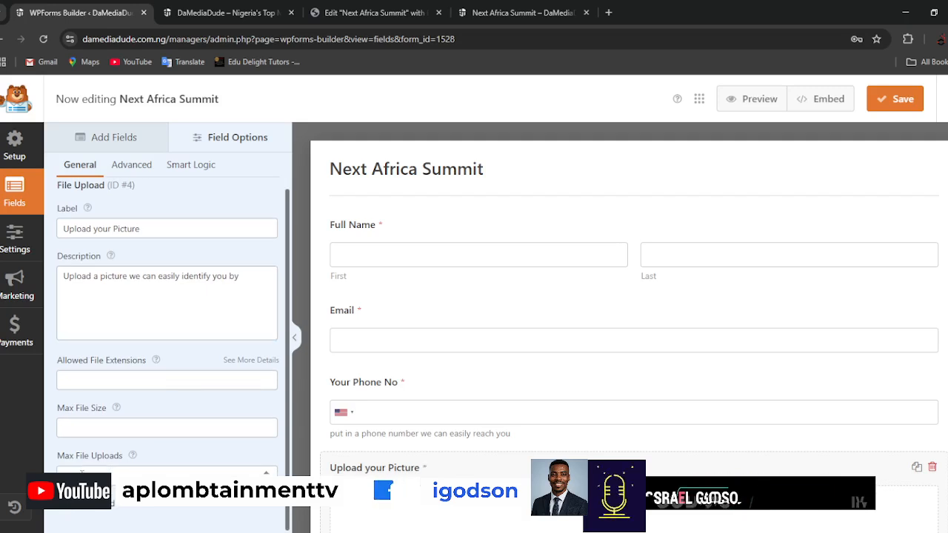
pyautogui.click(75, 427)
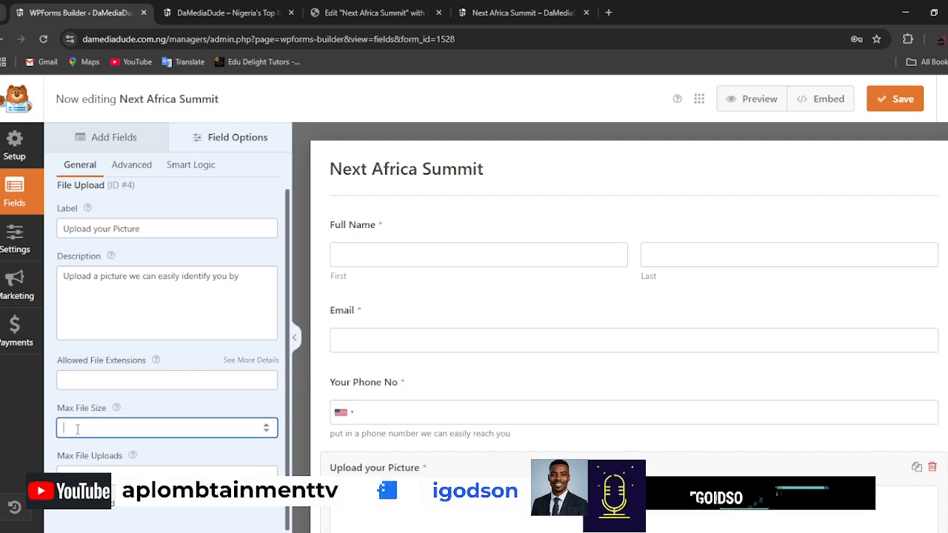
pyautogui.write('2')
pyautogui.moveTo(116, 409)
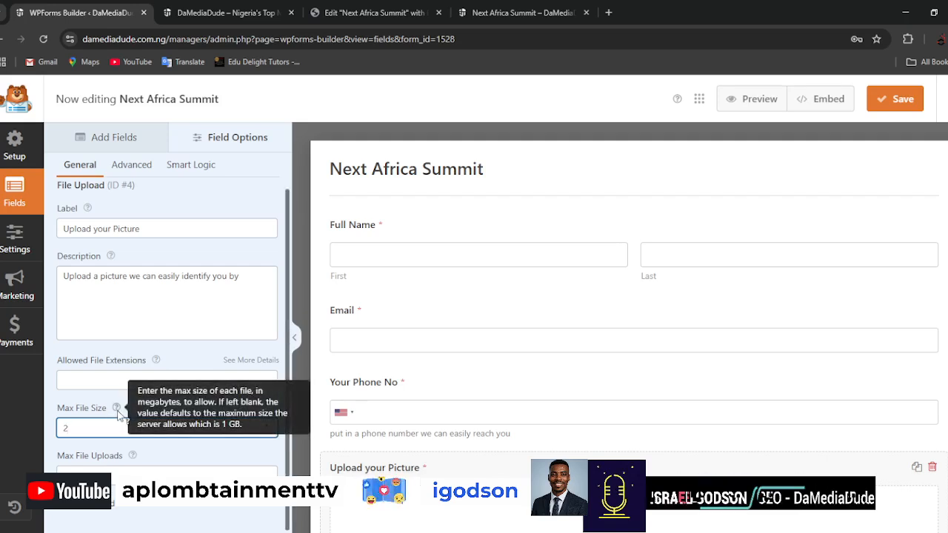
pyautogui.click(61, 410)
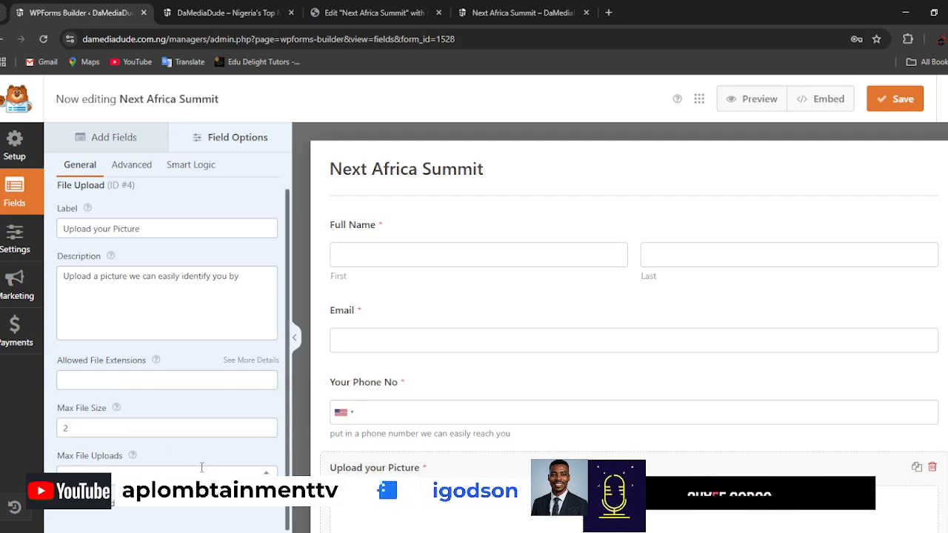
# Try the Classic style for the picture upload field and switch it back to Modern.
pyautogui.scroll(1, 202, 468)
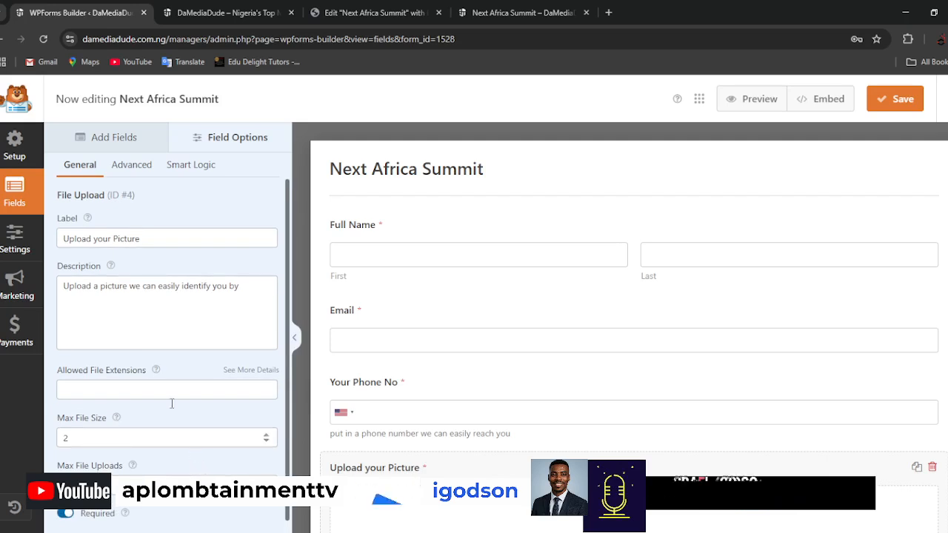
pyautogui.click(129, 166)
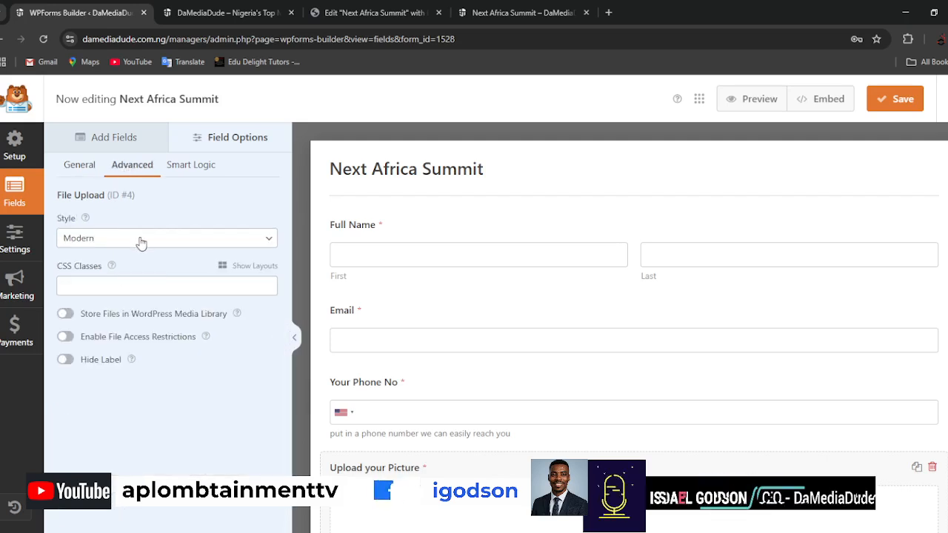
pyautogui.scroll(-2, 724, 412)
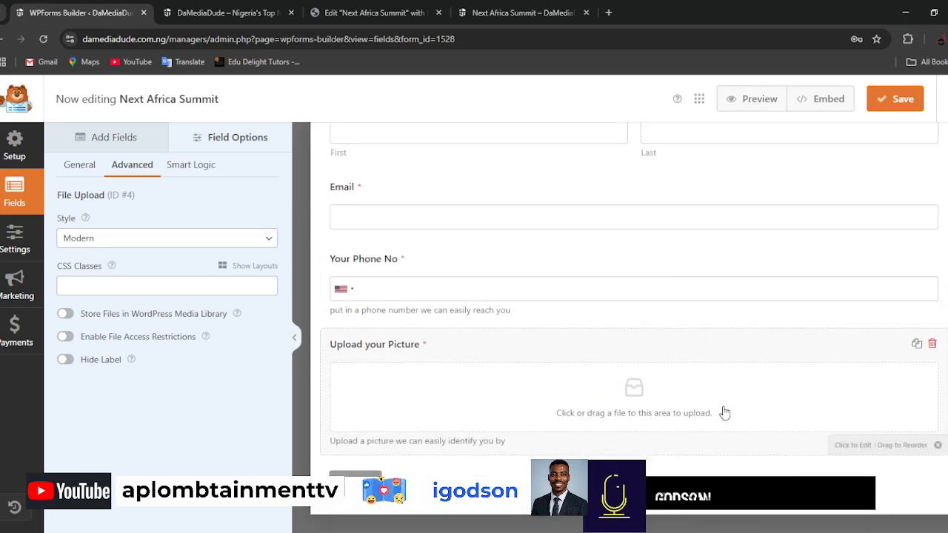
pyautogui.click(158, 245)
pyautogui.click(126, 279)
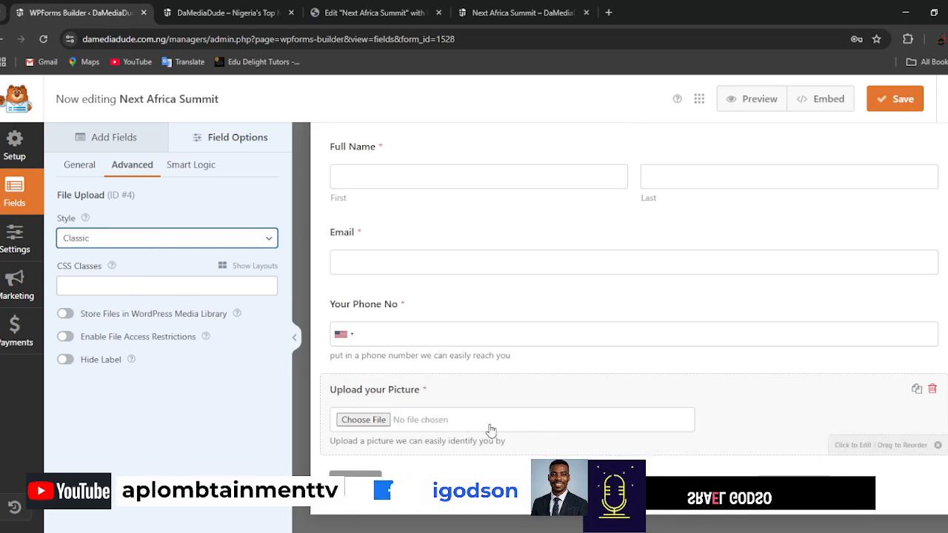
pyautogui.click(126, 264)
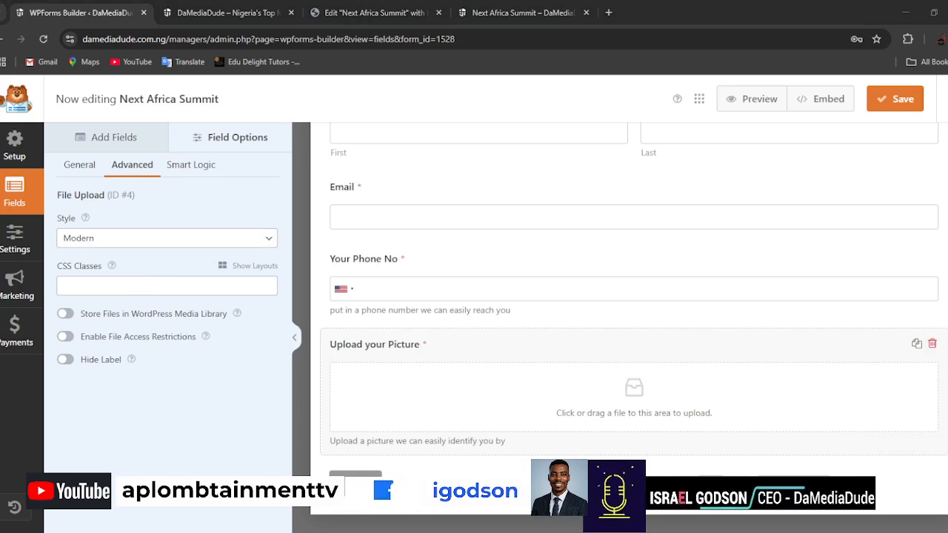
pyautogui.click(167, 239)
# Search the available fields for "Addr" and add an Address field below the picture upload field.
pyautogui.click(110, 139)
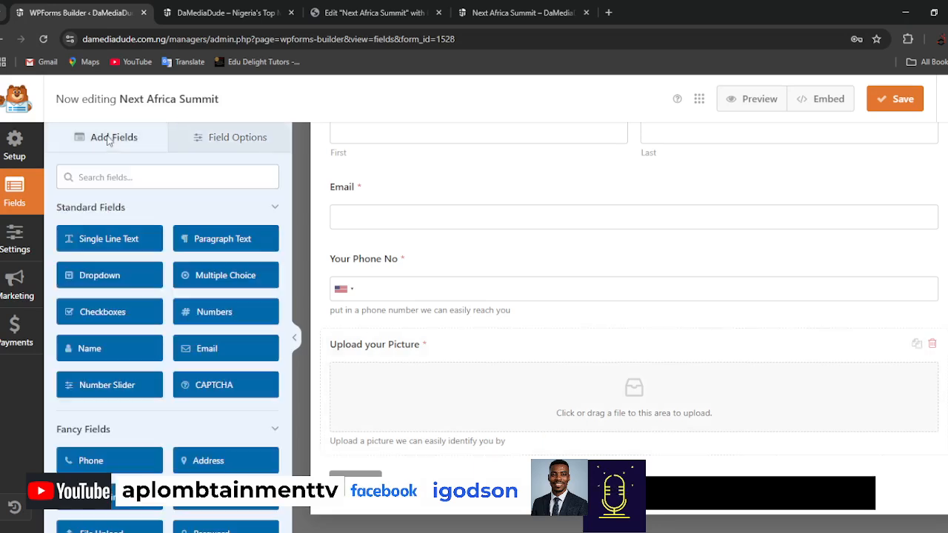
pyautogui.click(141, 178)
pyautogui.write('Addr')
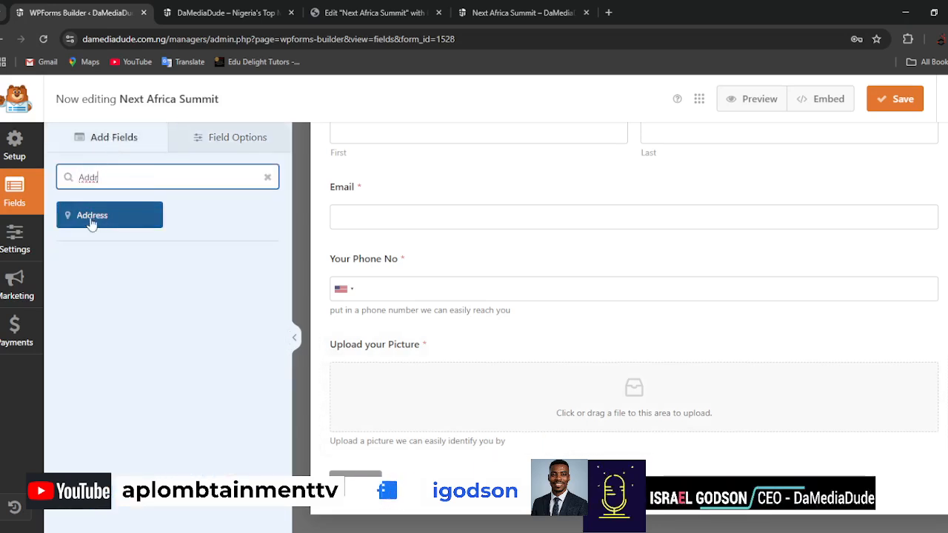
pyautogui.moveTo(91, 222); pyautogui.dragTo(428, 460)
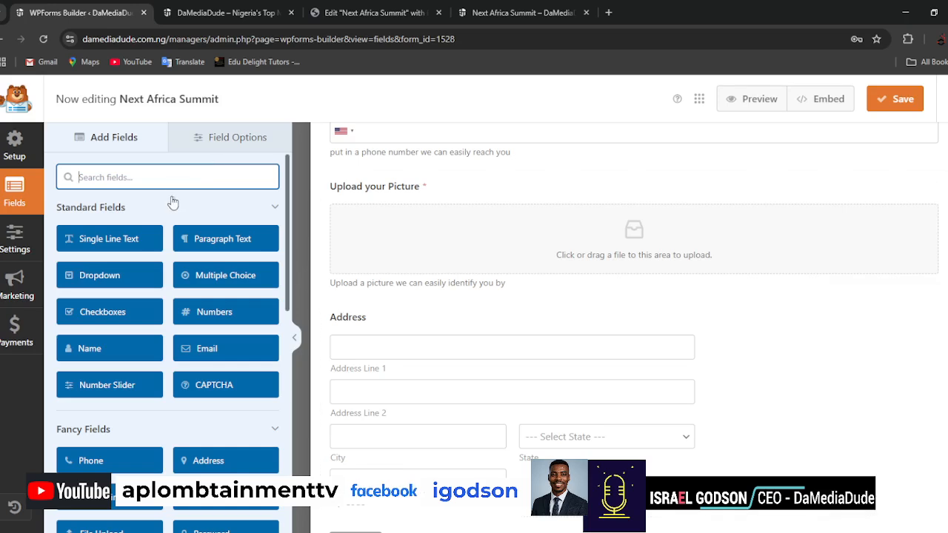
# Set the Address field's size to Large.
pyautogui.click(510, 328)
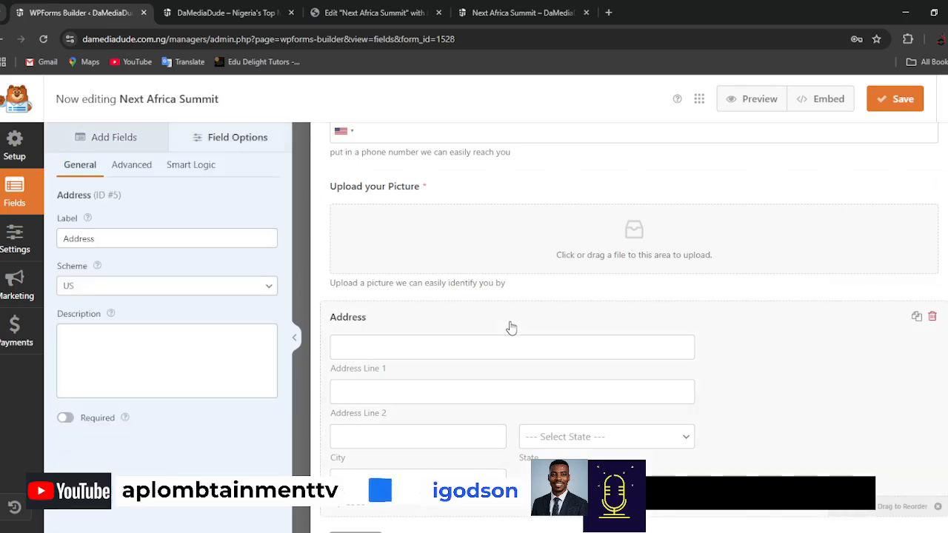
pyautogui.click(131, 169)
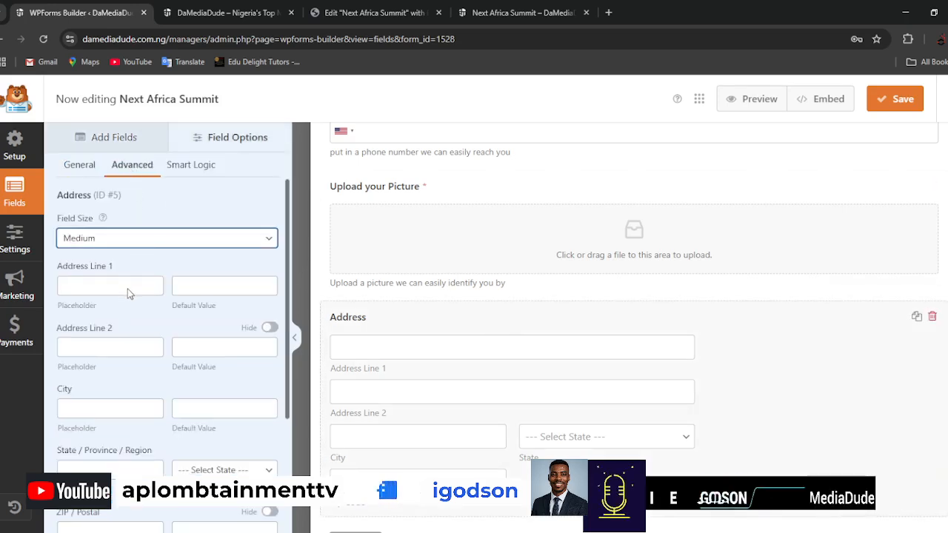
pyautogui.press('Down')
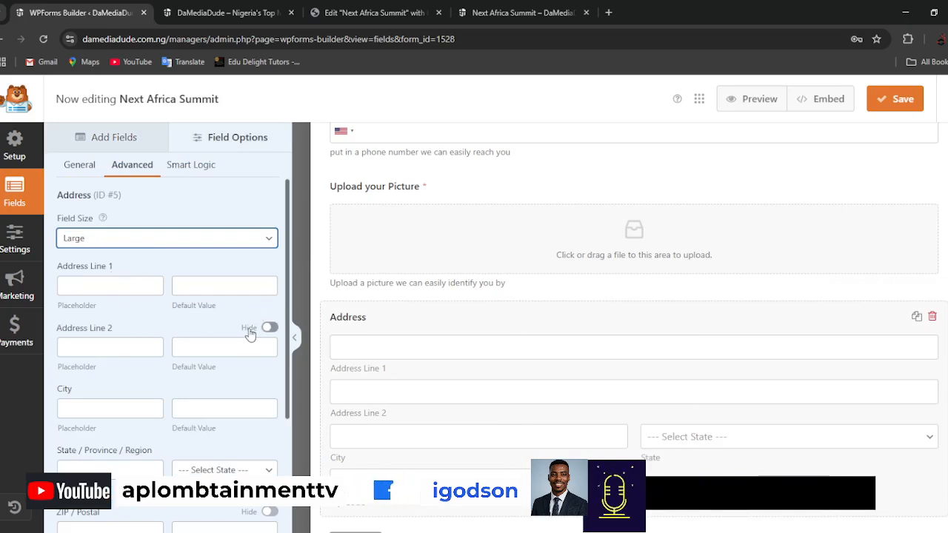
# Hide the ZIP / Postal and Address Line 2 subfields of the Address field.
pyautogui.scroll(-2, 121, 385)
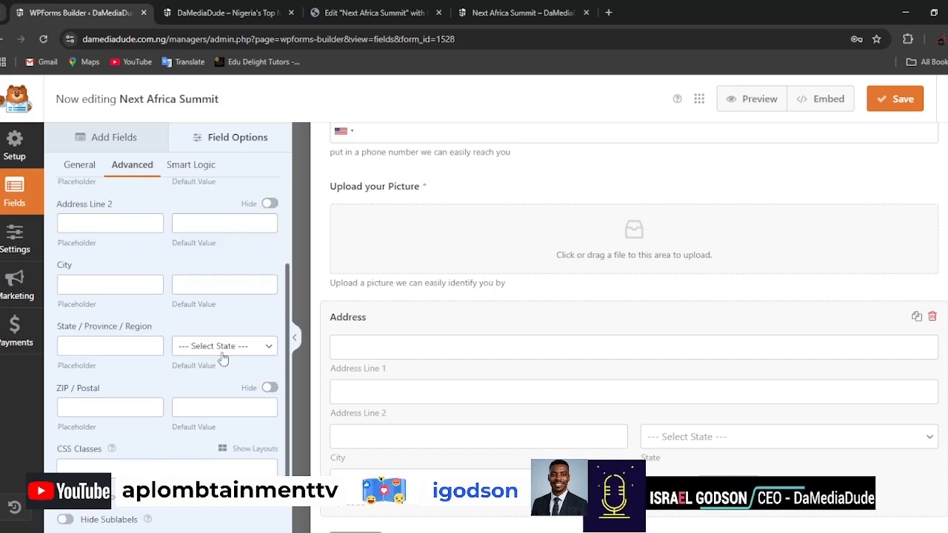
pyautogui.scroll(-1, 214, 363)
pyautogui.scroll(2, 168, 378)
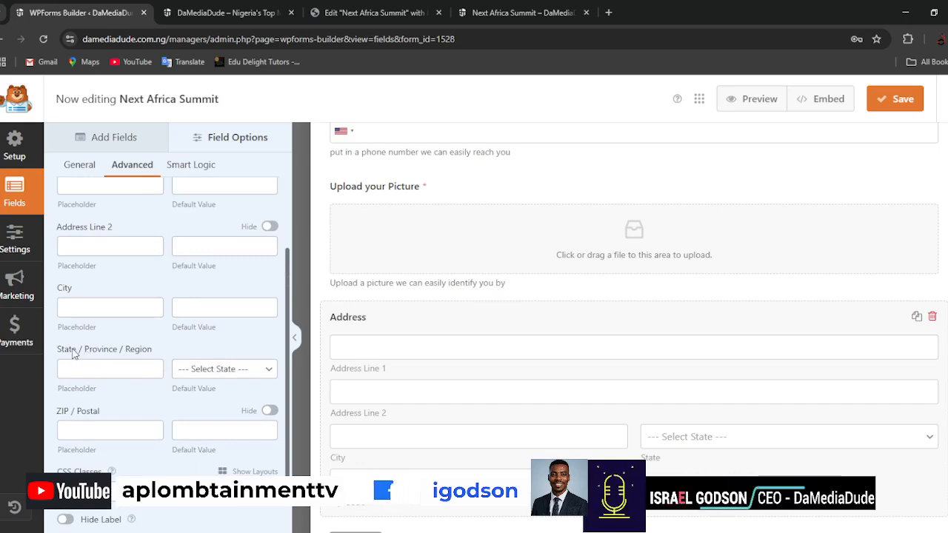
pyautogui.scroll(-1, 644, 434)
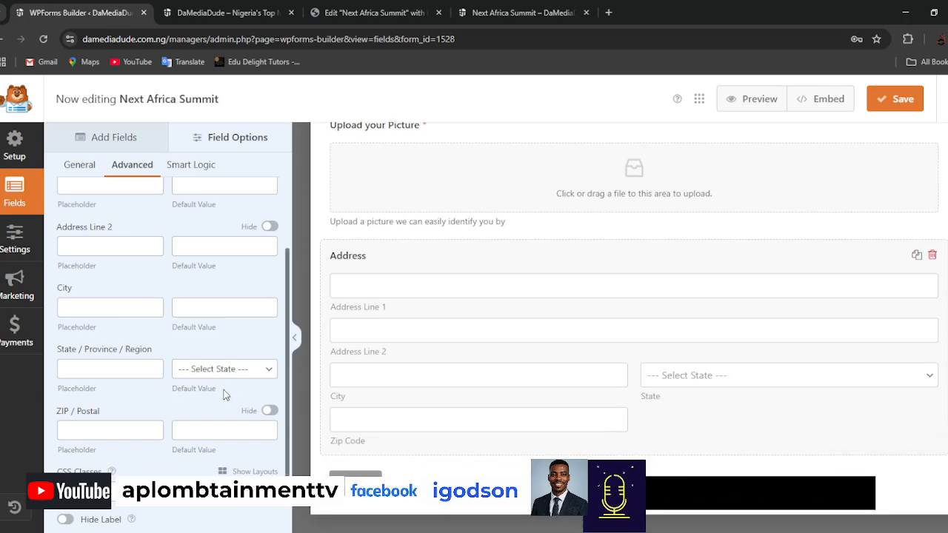
pyautogui.click(269, 413)
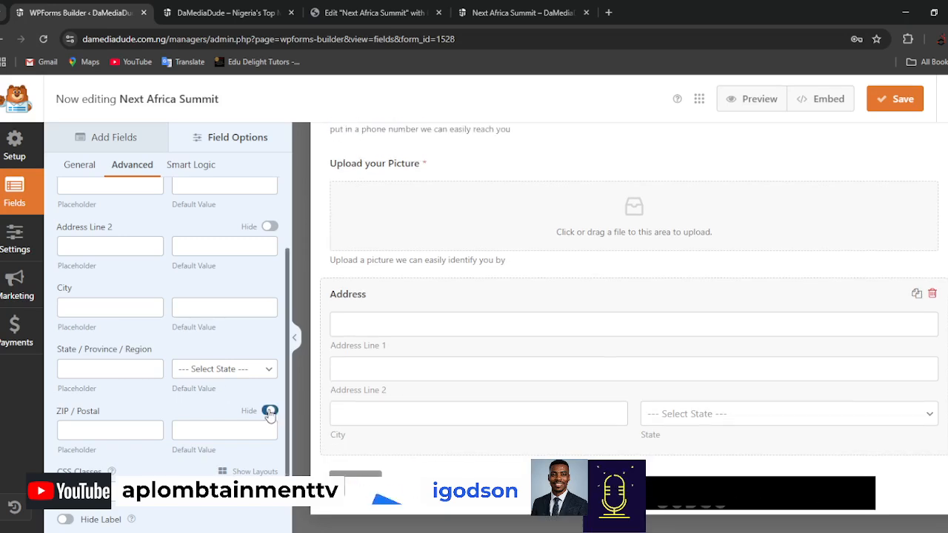
pyautogui.click(269, 231)
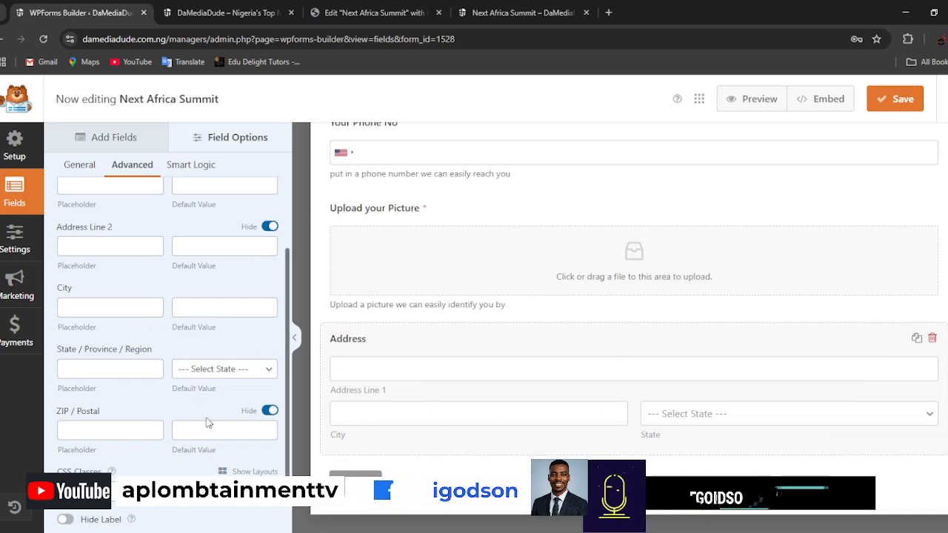
# Change the Address field's label to "Residential Address".
pyautogui.scroll(-1, 207, 441)
pyautogui.scroll(3, 132, 292)
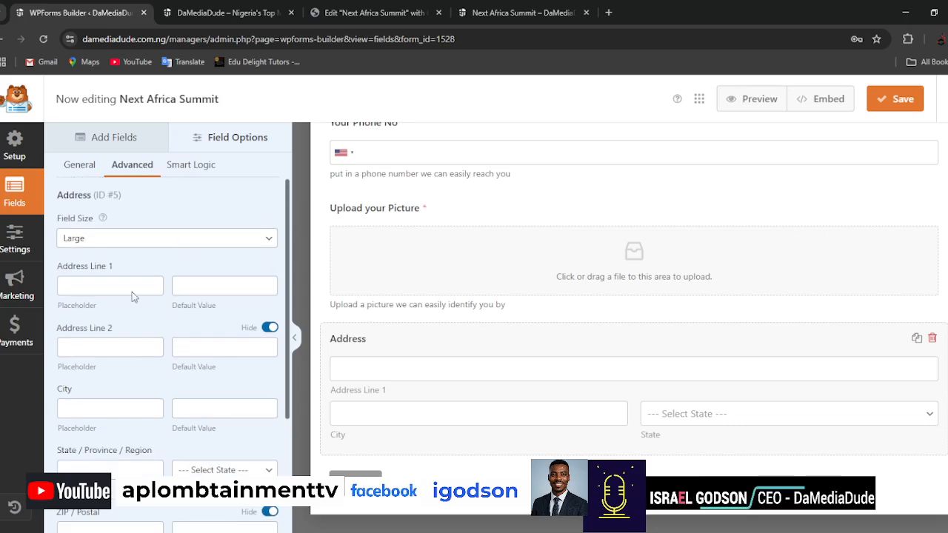
pyautogui.click(75, 169)
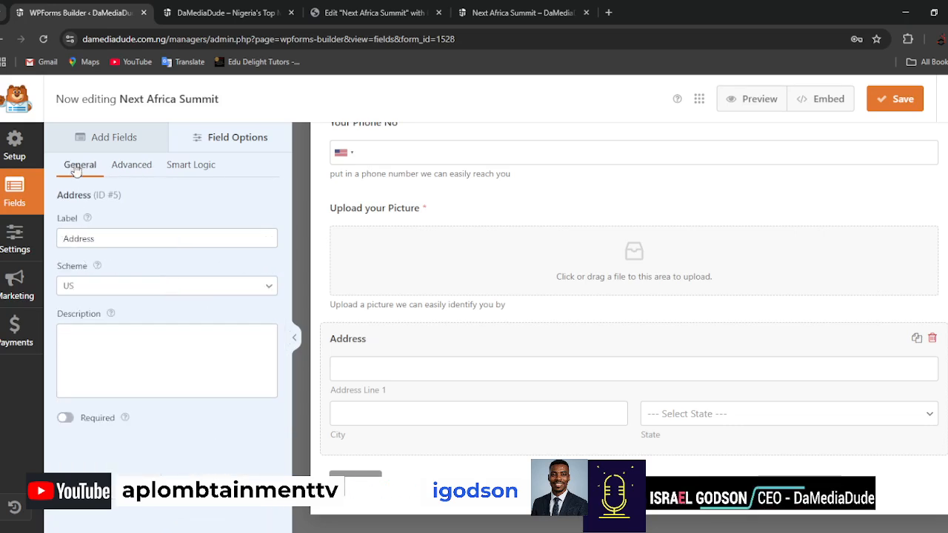
pyautogui.doubleClick(122, 239)
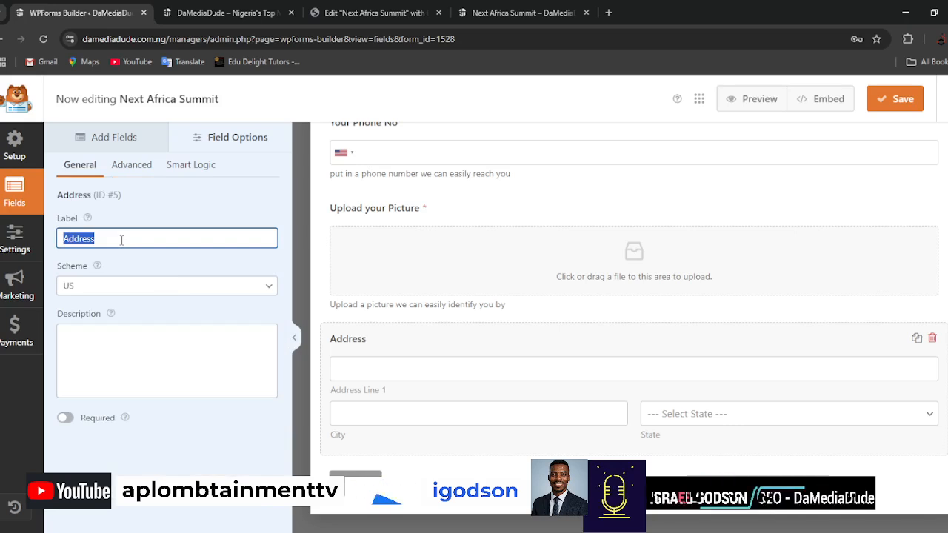
pyautogui.click(130, 167)
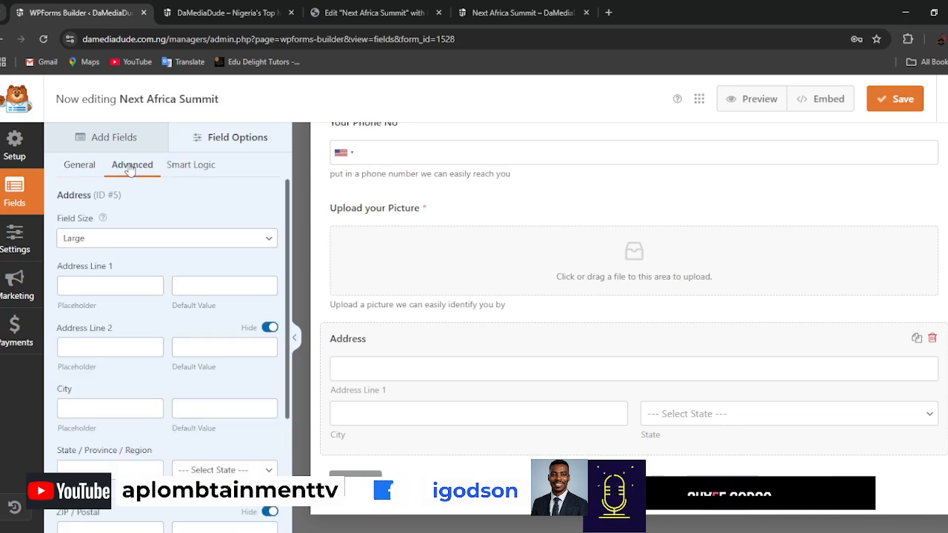
pyautogui.click(80, 167)
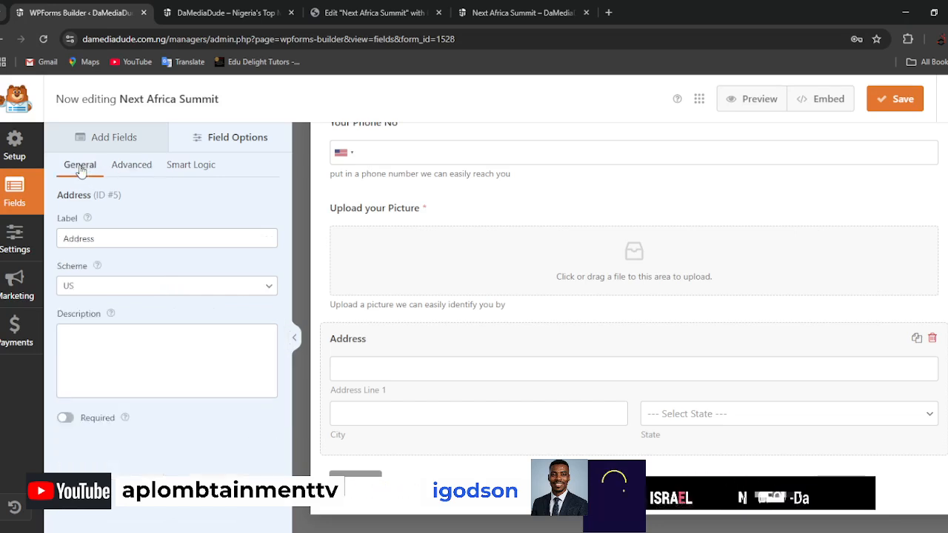
pyautogui.click(65, 239)
pyautogui.write('Residential')
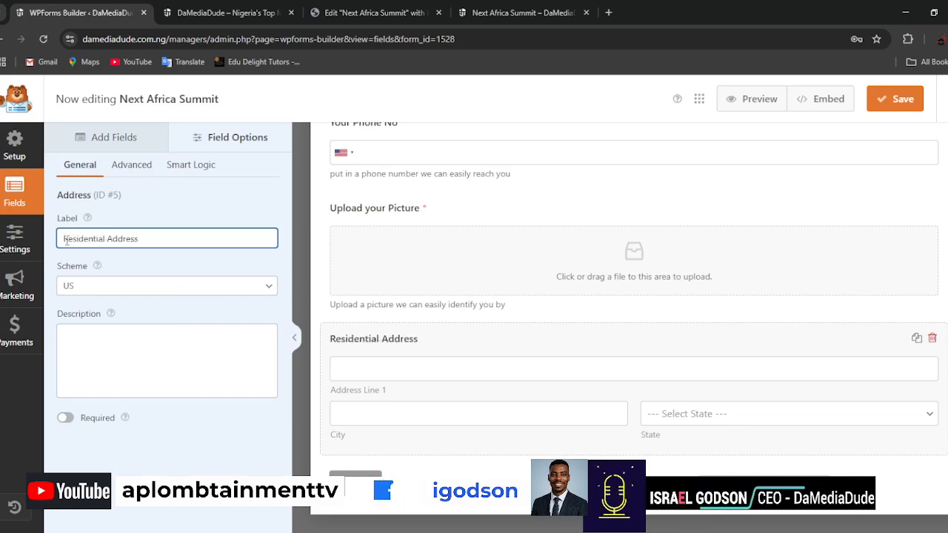
# Set the Residential Address field's scheme to International and make the field required.
pyautogui.click(117, 288)
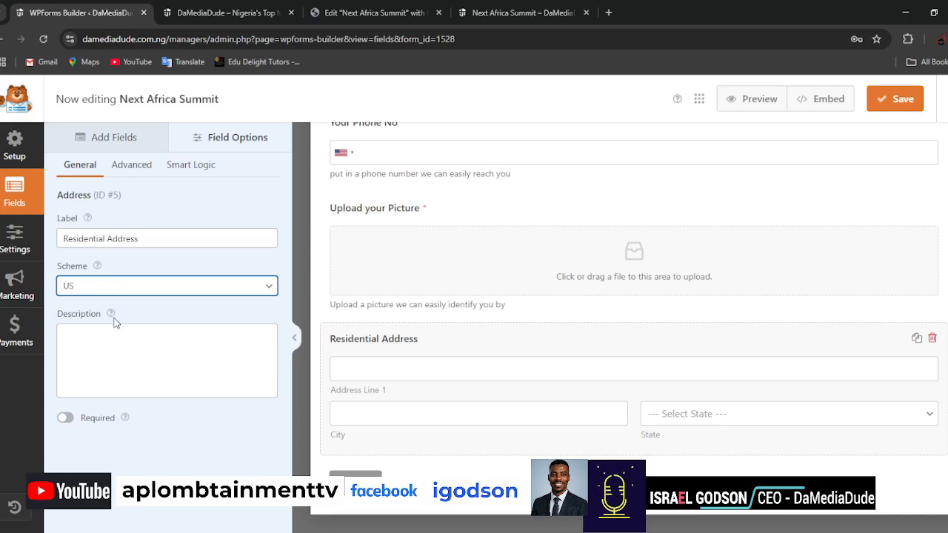
pyautogui.click(114, 323)
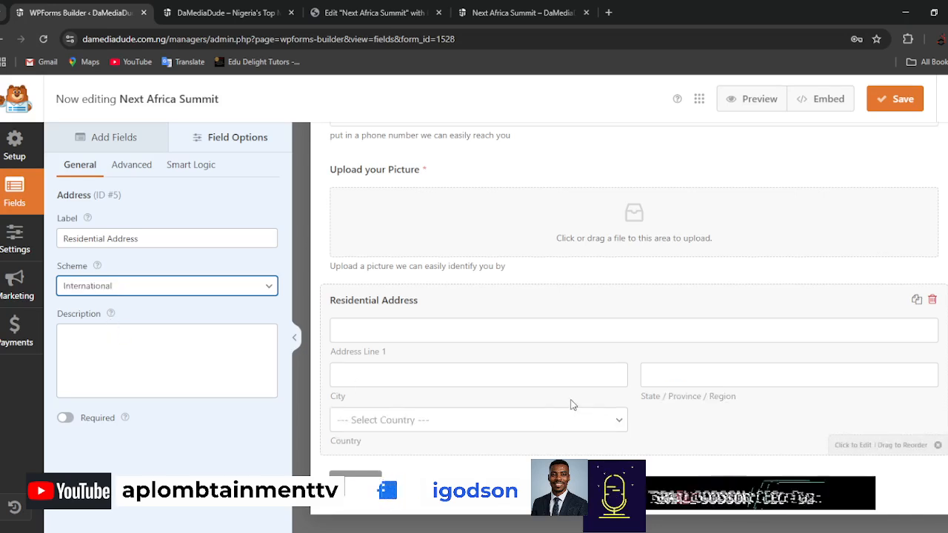
pyautogui.click(65, 418)
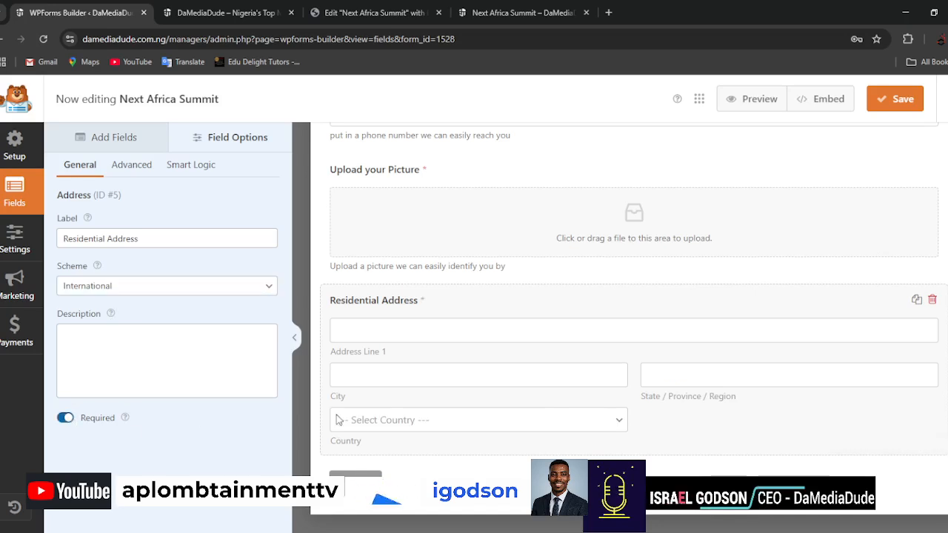
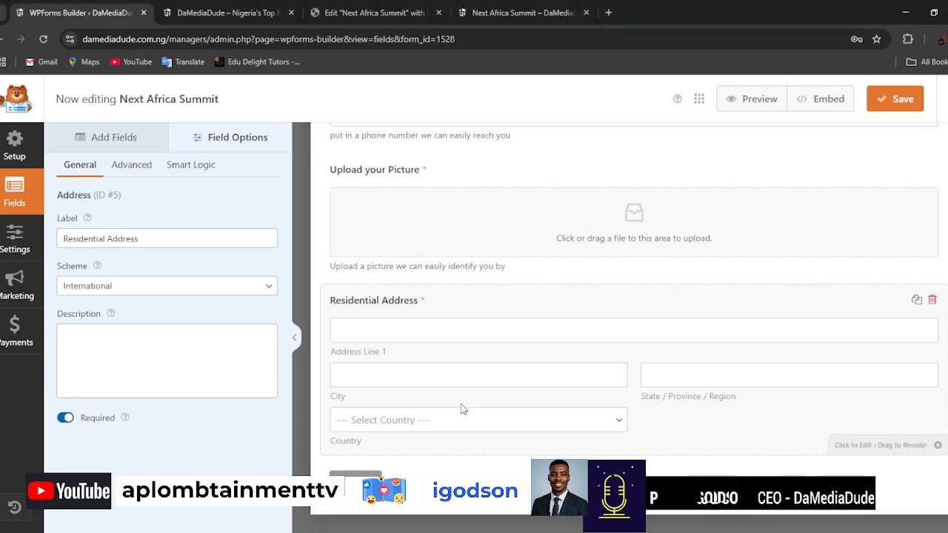
# Find the Website / URL field by searching for "link" and add it below Residential Address.
pyautogui.click(97, 138)
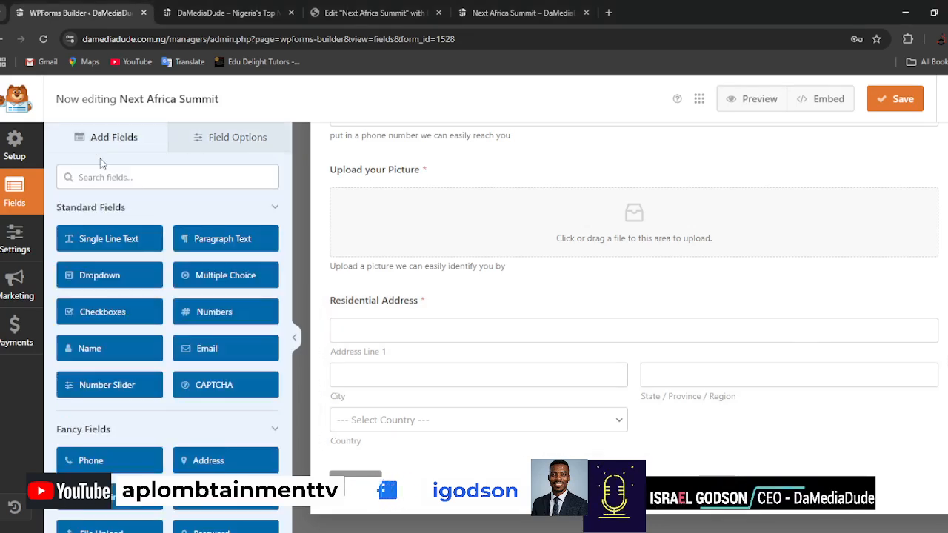
pyautogui.click(133, 182)
pyautogui.write('link')
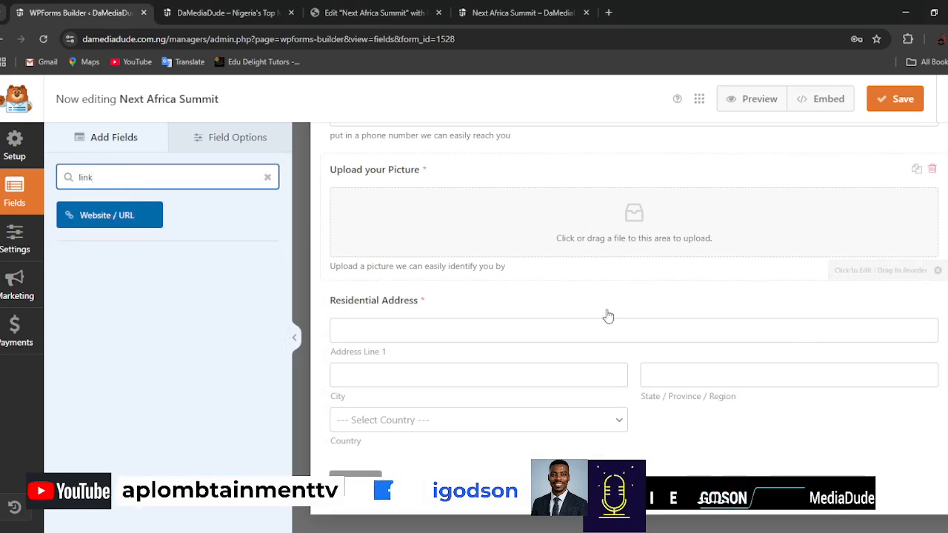
pyautogui.moveTo(102, 220); pyautogui.dragTo(404, 434)
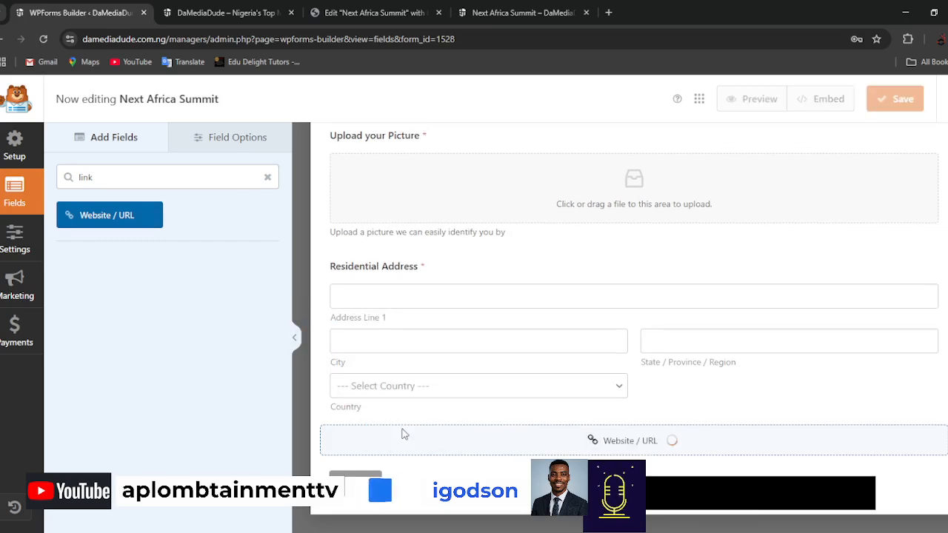
pyautogui.click(443, 435)
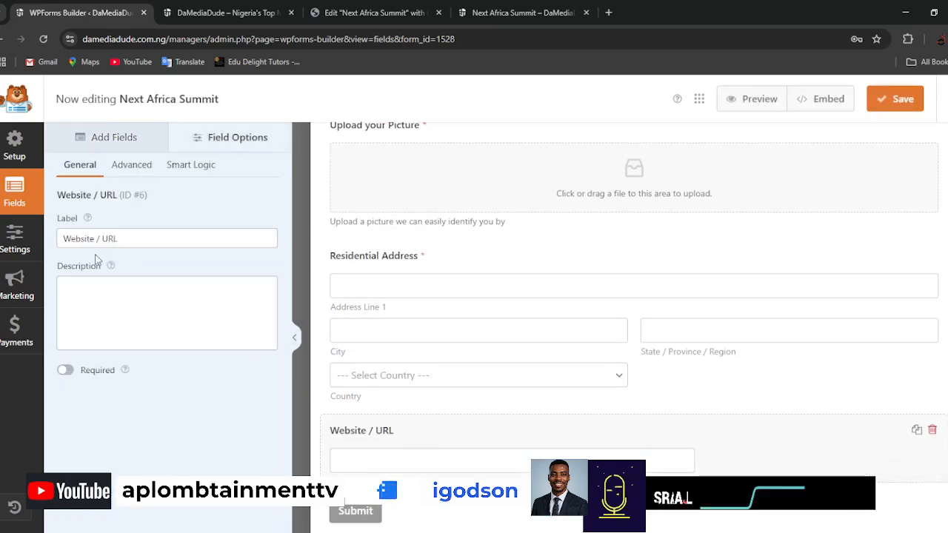
# Change the Website / URL field's label to "Your Social Media Links".
pyautogui.click(113, 238)
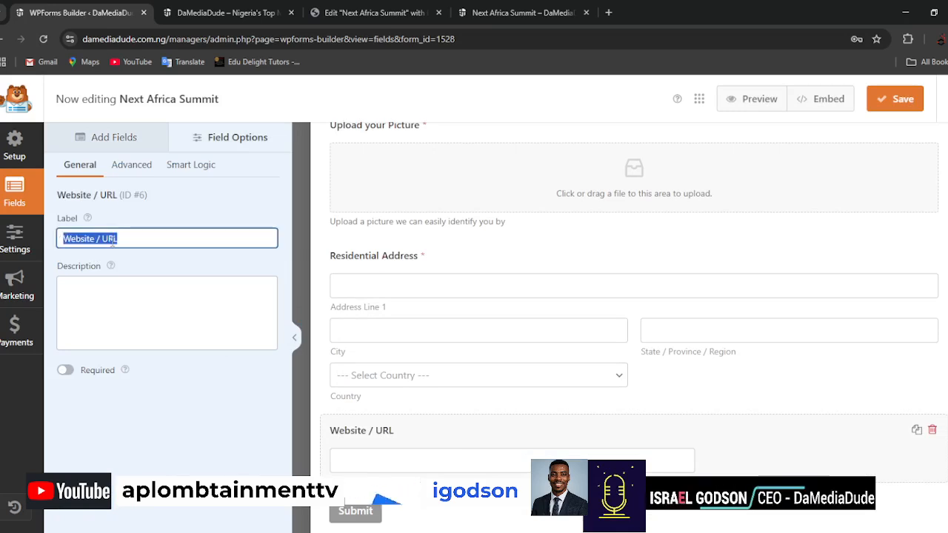
pyautogui.write('Your')
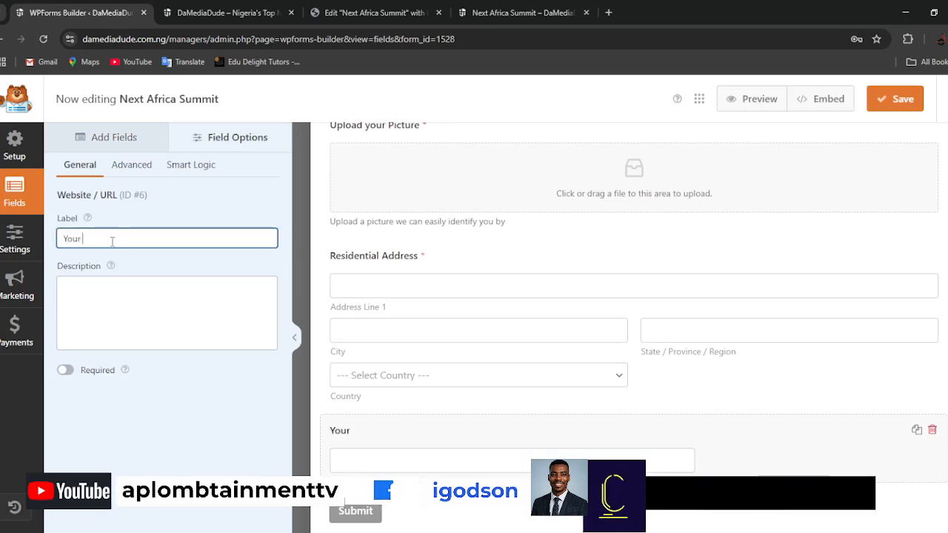
pyautogui.write(' Social Media Links')
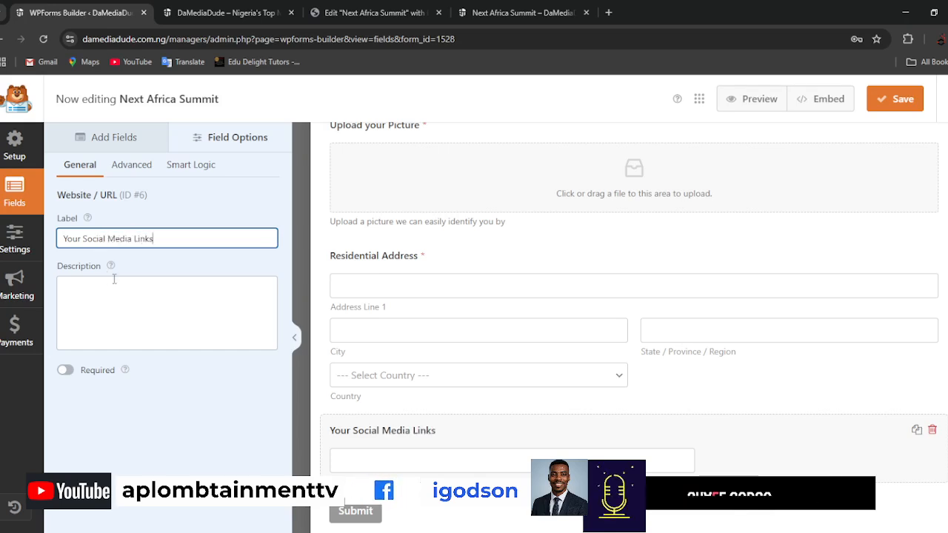
# Give the Your Social Media Links field the description "This would help us connect with you better" and make it required.
pyautogui.click(114, 279)
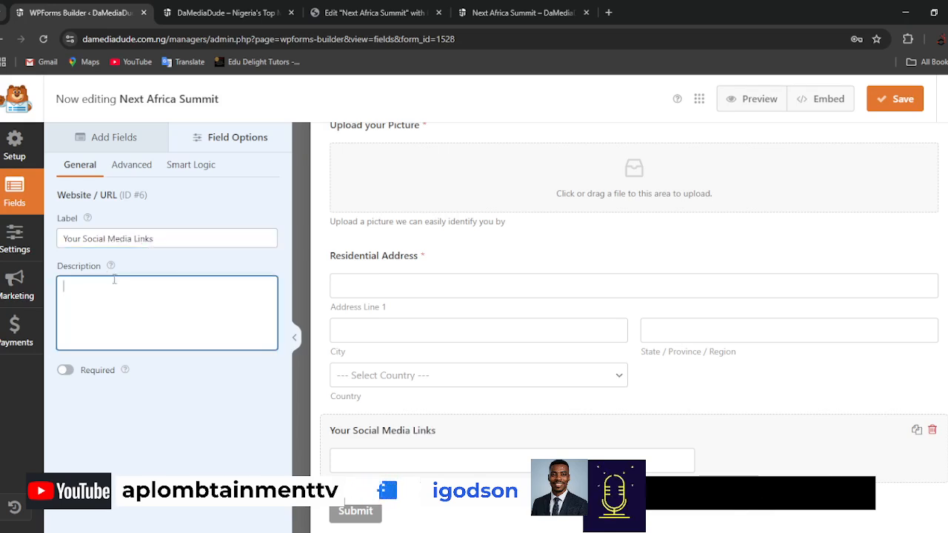
pyautogui.write('This would help us co')
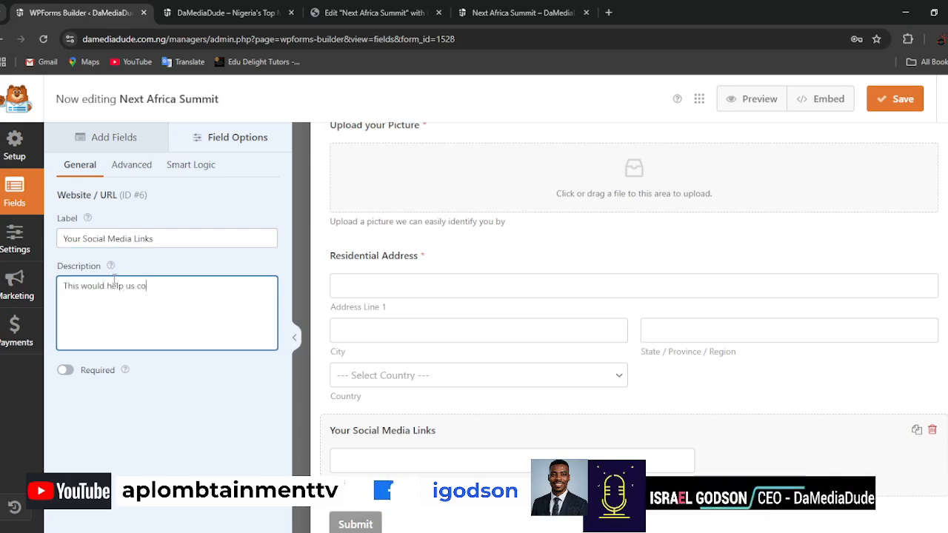
pyautogui.write('nnect with you better')
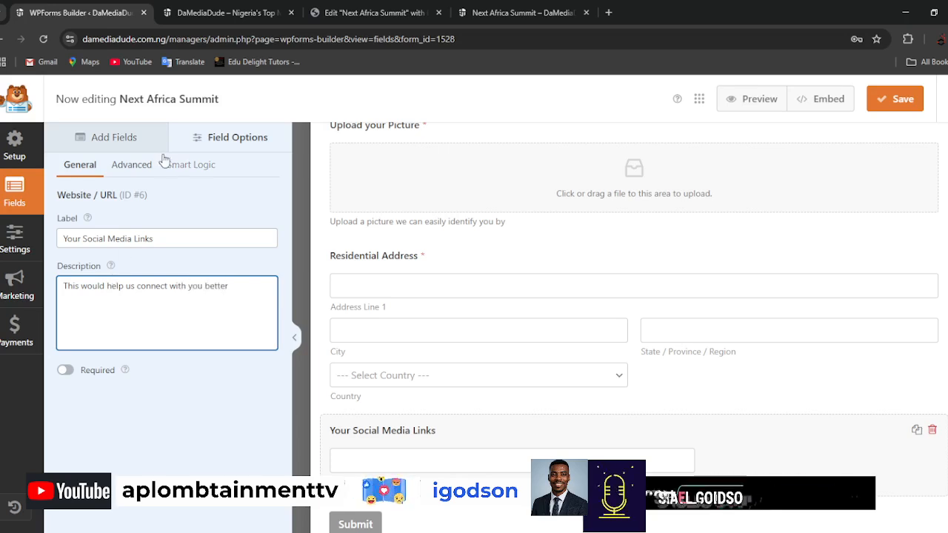
pyautogui.click(66, 371)
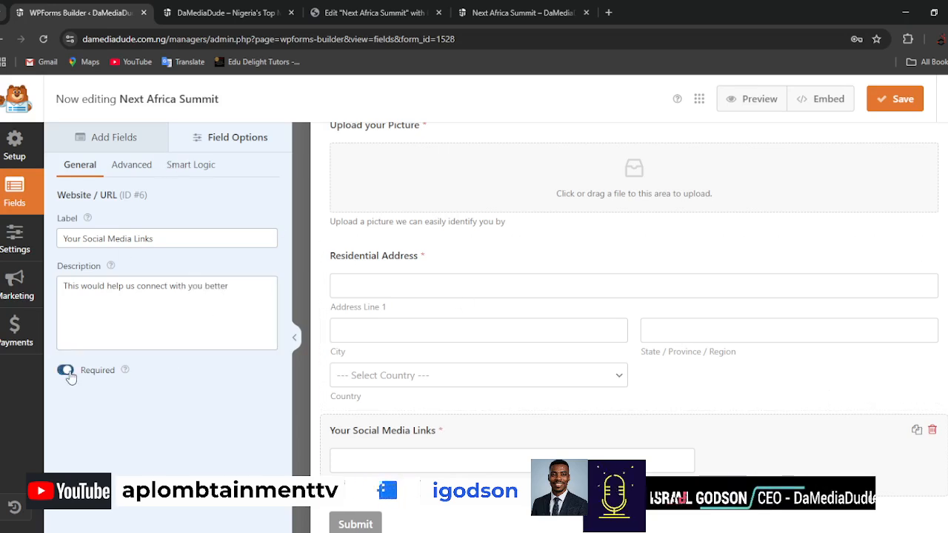
# Review the form's fields and save the Next Africa Summit form.
pyautogui.scroll(5, 677, 395)
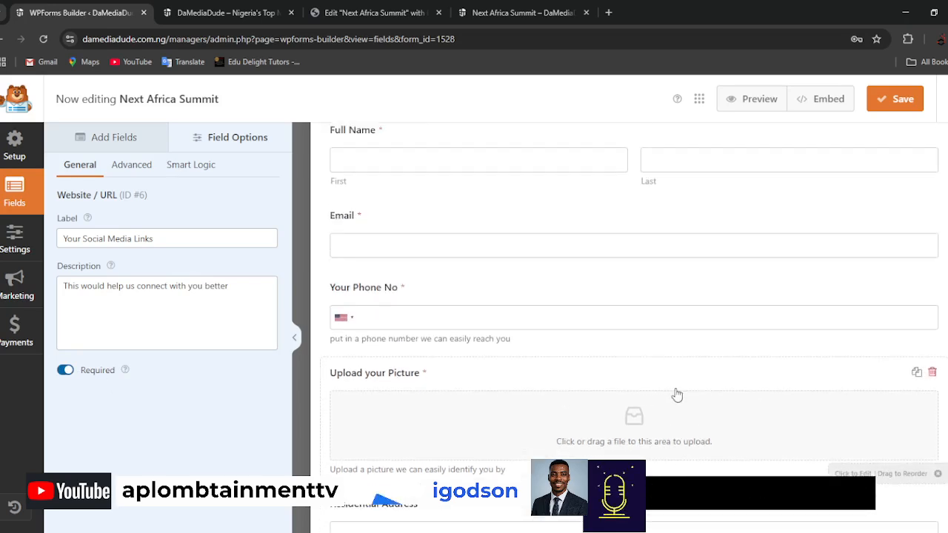
pyautogui.scroll(-5, 677, 394)
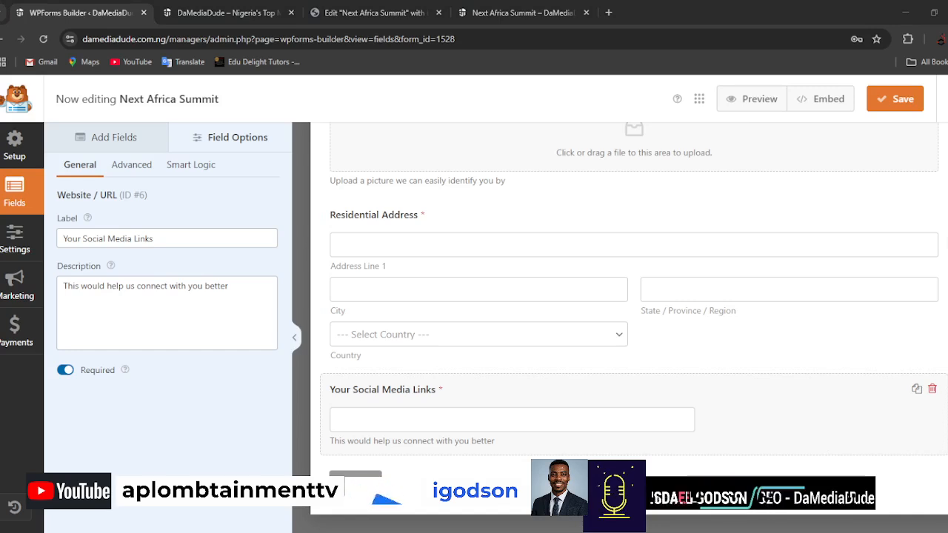
pyautogui.click(900, 102)
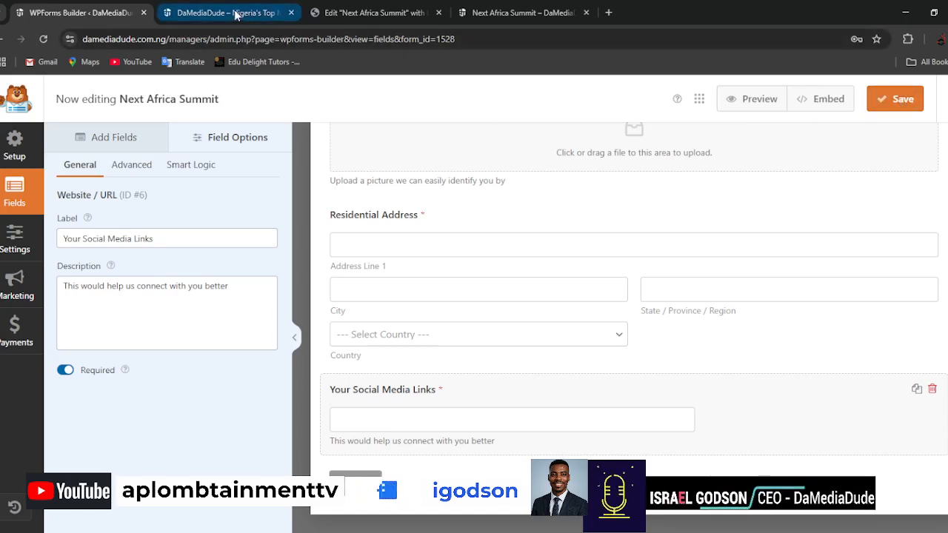
# Switch to the Elementor editor and add a single-row Flexbox container below the "Click here to Register Free" button.
pyautogui.click(386, 15)
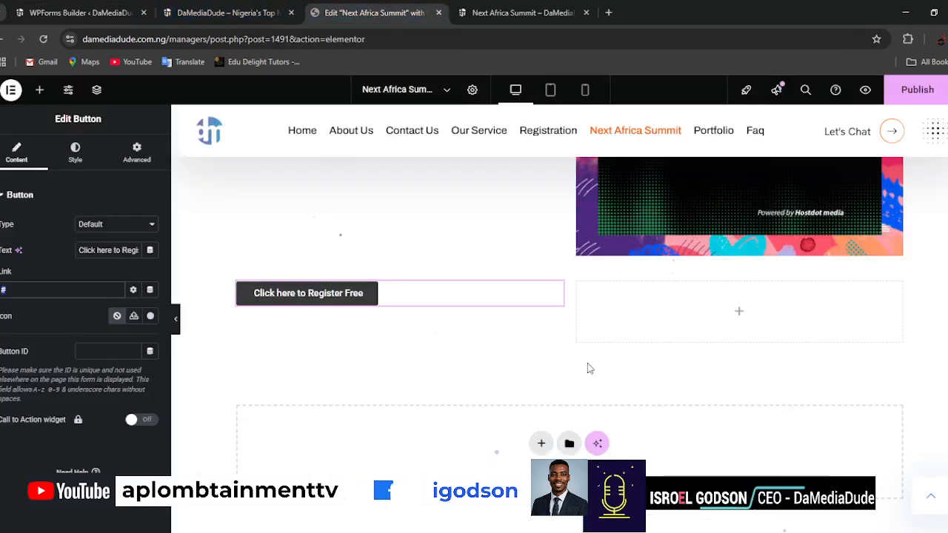
pyautogui.scroll(3, 552, 366)
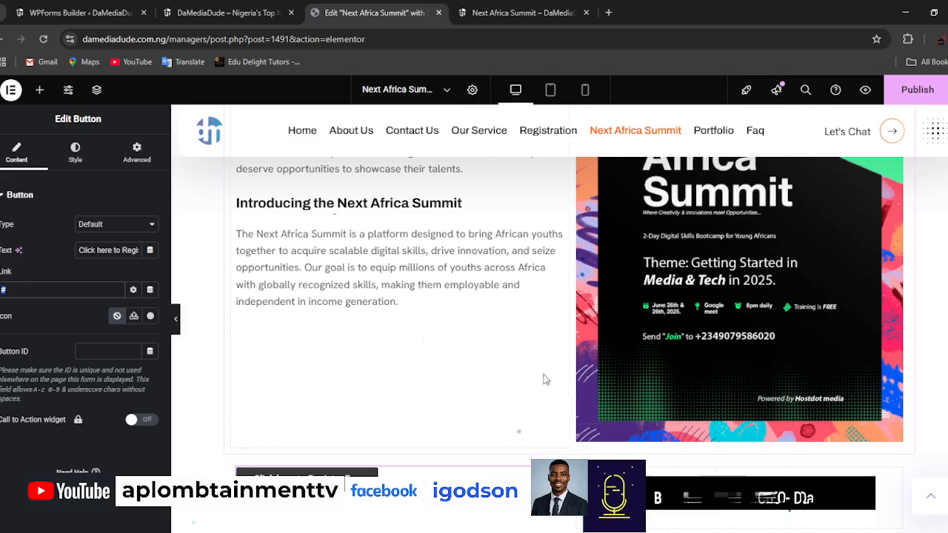
pyautogui.scroll(-2, 540, 368)
pyautogui.scroll(-1, 541, 368)
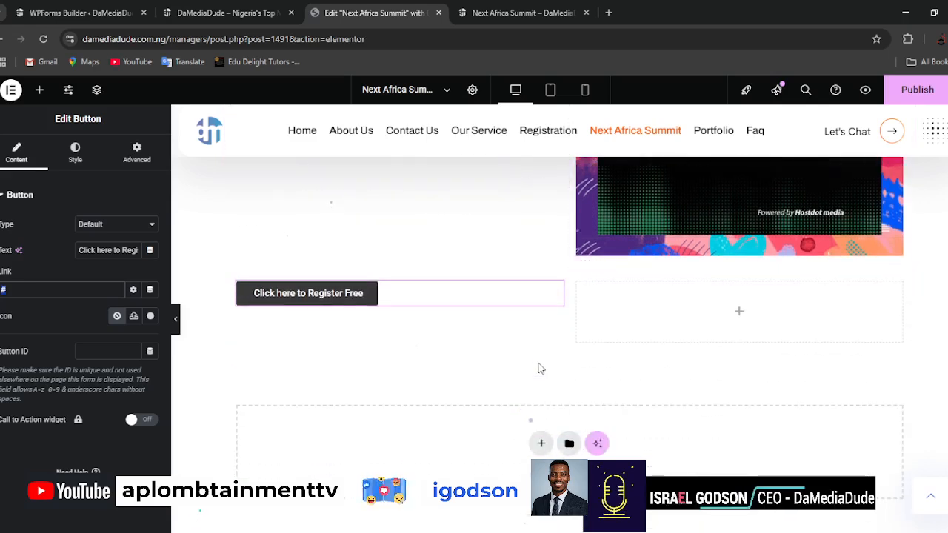
pyautogui.scroll(7, 541, 368)
pyautogui.scroll(-5, 541, 368)
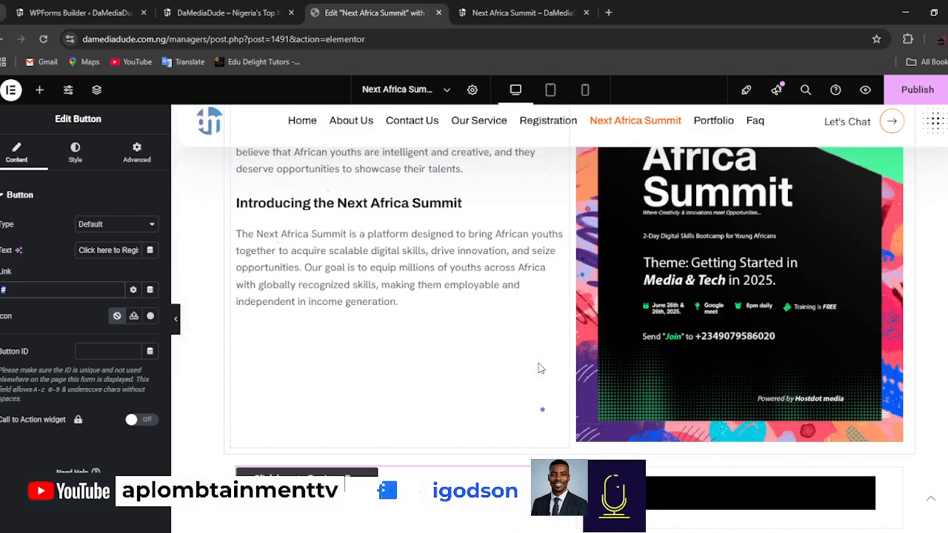
pyautogui.scroll(-4, 541, 368)
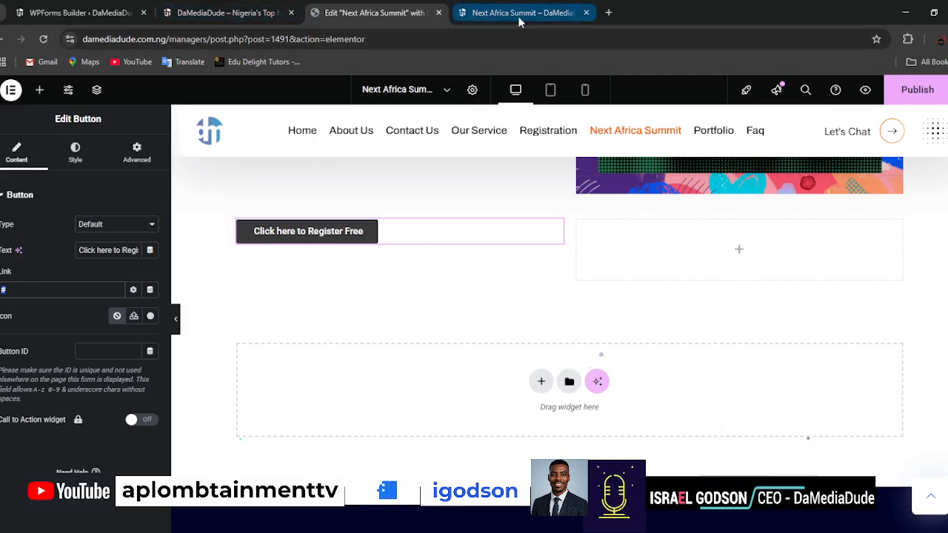
pyautogui.click(541, 383)
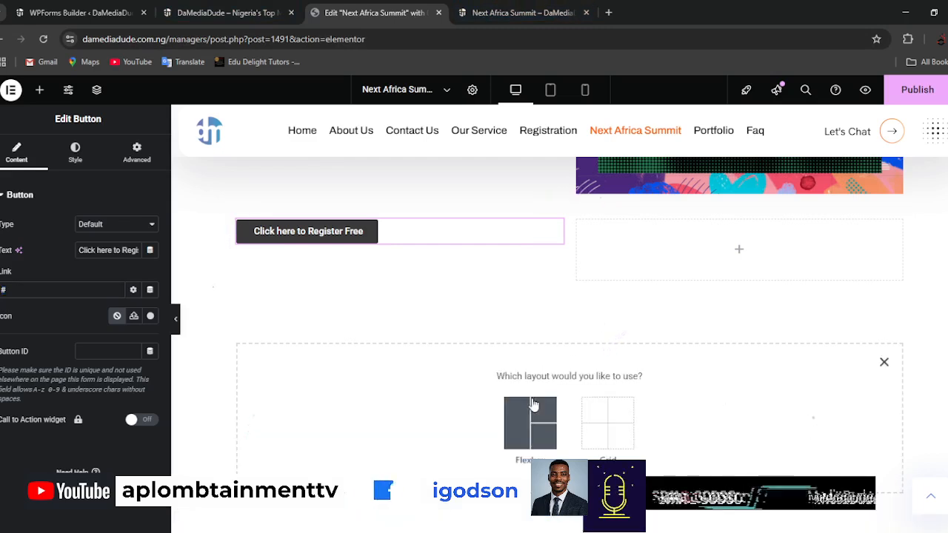
pyautogui.click(525, 408)
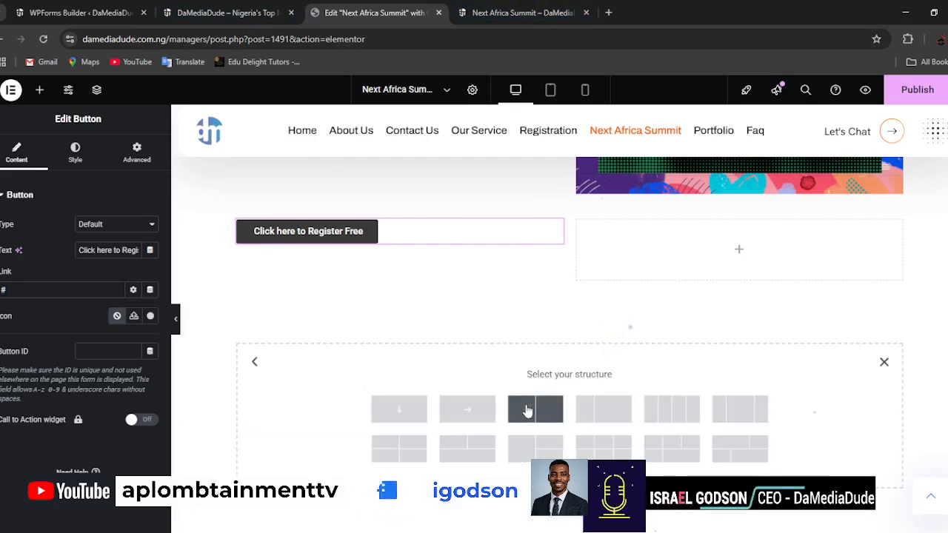
pyautogui.click(465, 414)
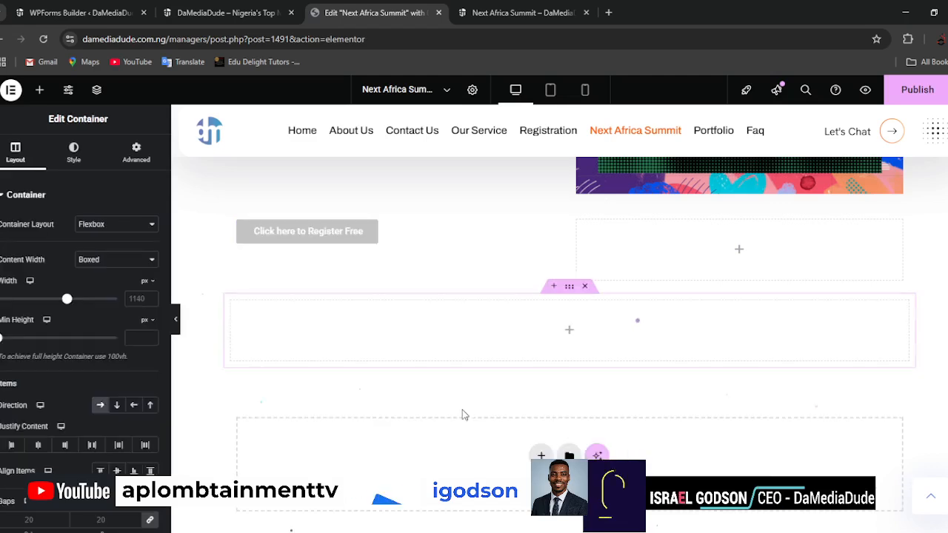
# Place a WPForms widget in the new container and publish the page.
pyautogui.click(570, 334)
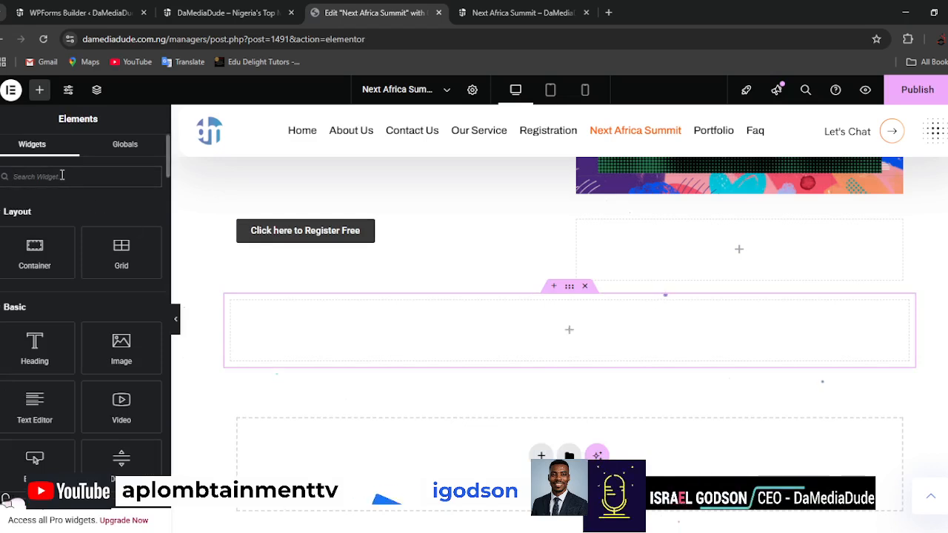
pyautogui.write('form')
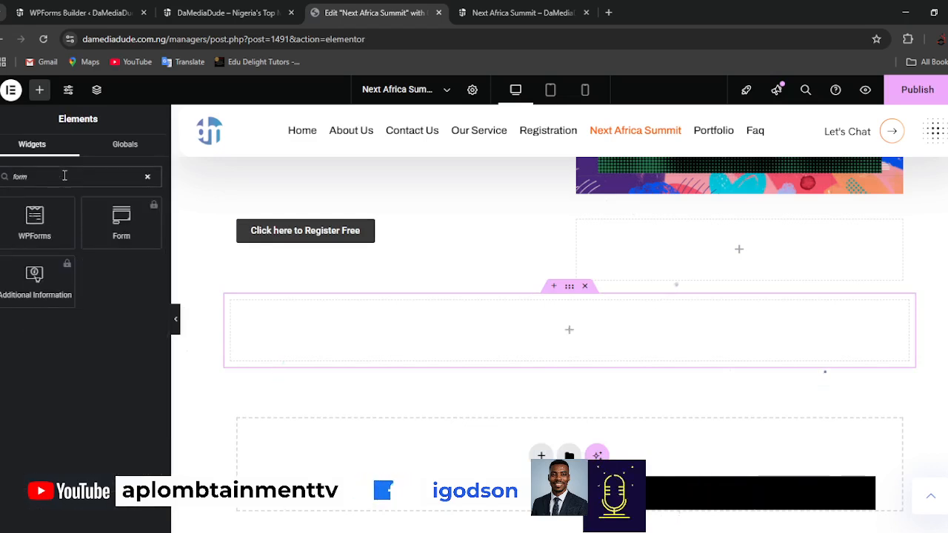
pyautogui.moveTo(30, 221); pyautogui.dragTo(560, 330)
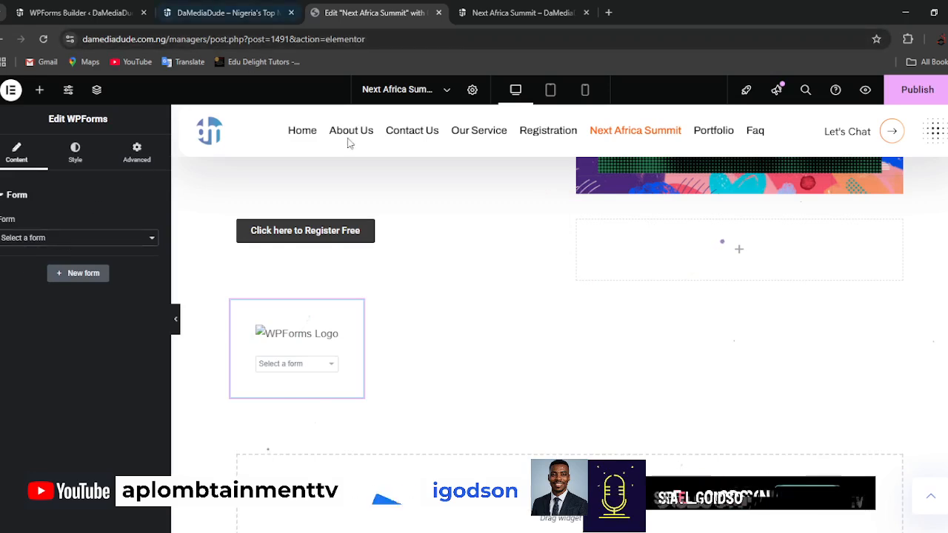
pyautogui.click(921, 92)
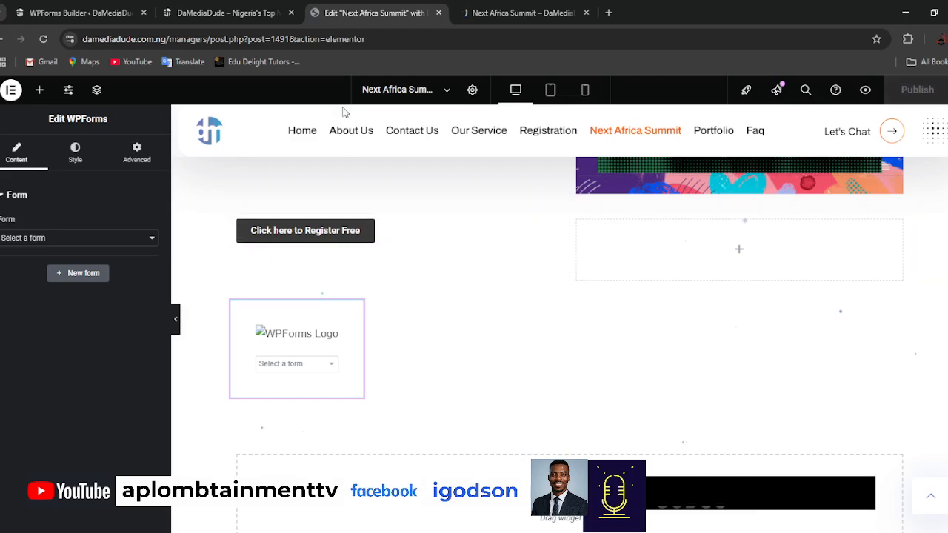
# Copy the Next Africa Summit form's embed shortcode from the WPForms builder and return to the Elementor editor.
pyautogui.click(101, 14)
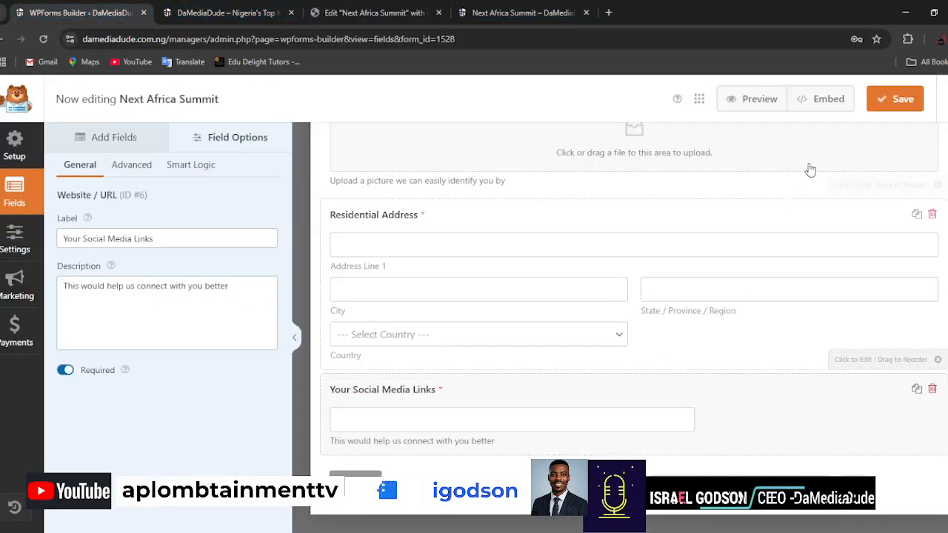
pyautogui.click(829, 100)
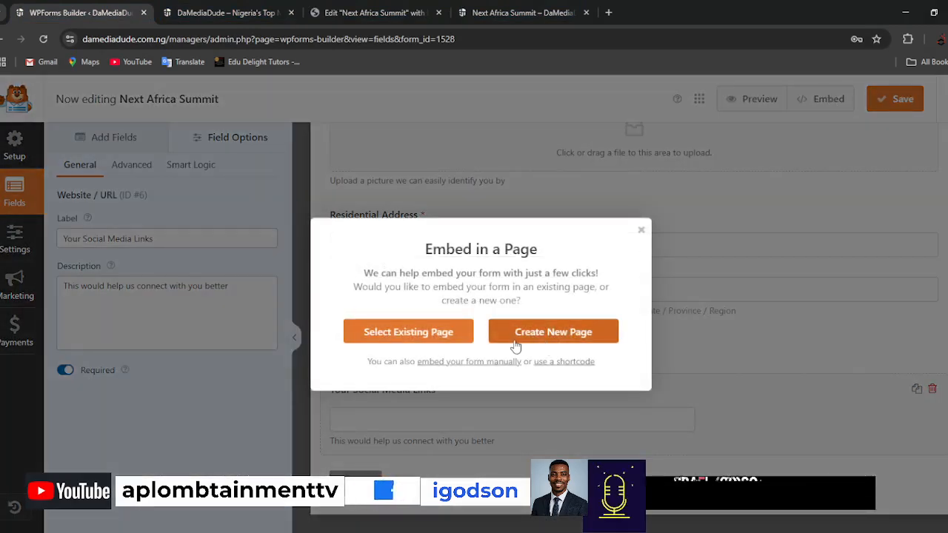
pyautogui.click(565, 363)
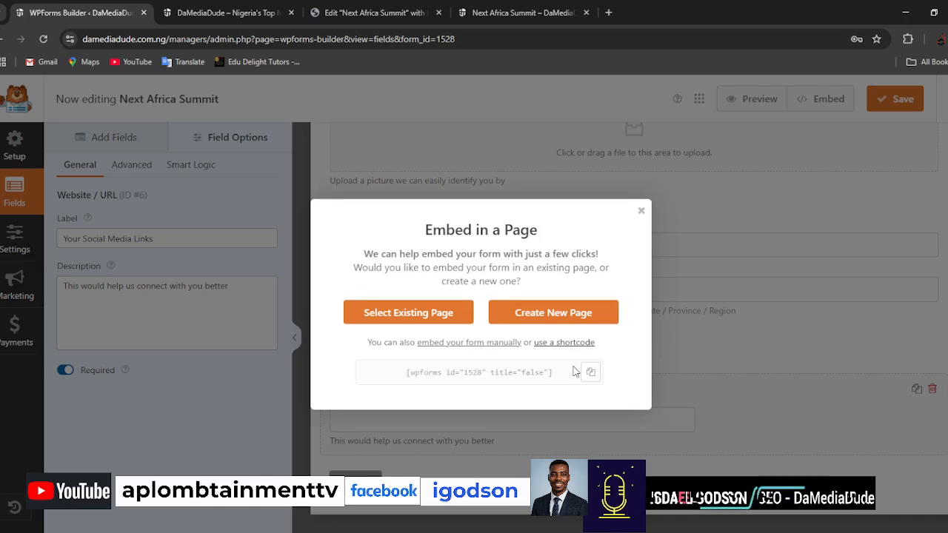
pyautogui.click(592, 372)
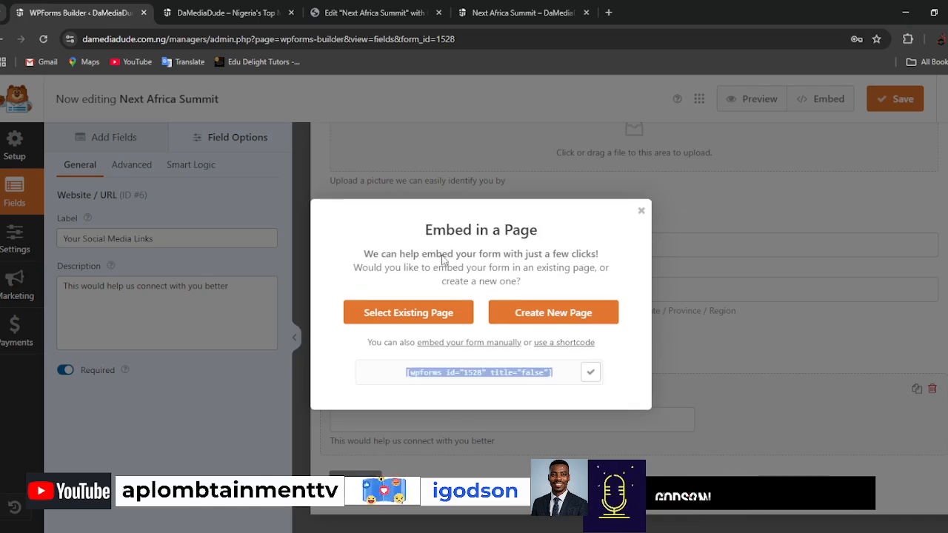
pyautogui.click(530, 15)
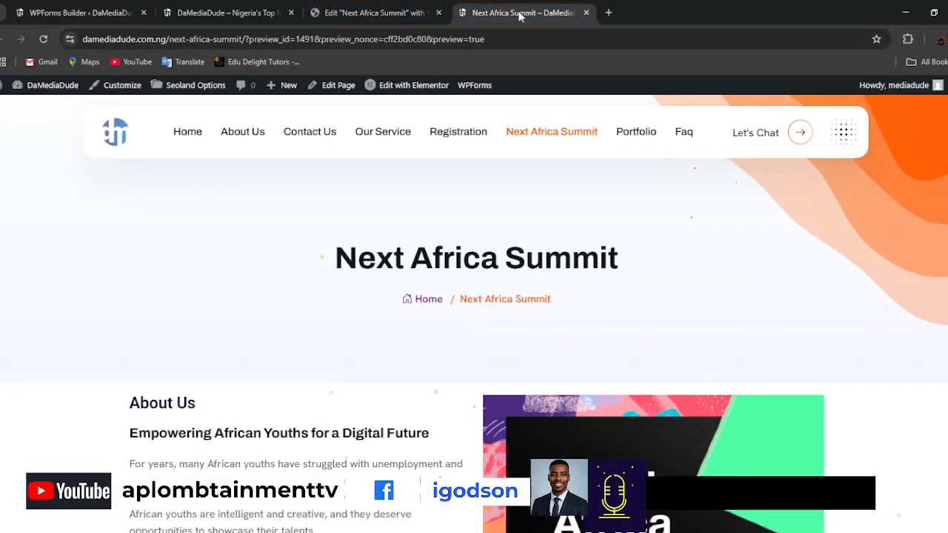
pyautogui.click(370, 13)
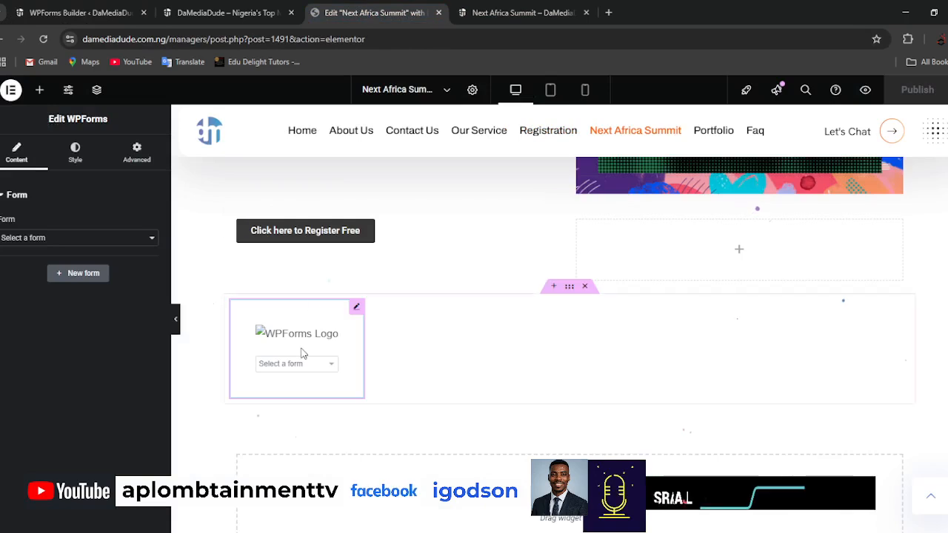
# Replace the WPForms widget in the container with a Shortcode widget containing [wpforms id="1528" title="false"].
pyautogui.rightClick(357, 315)
pyautogui.click(381, 517)
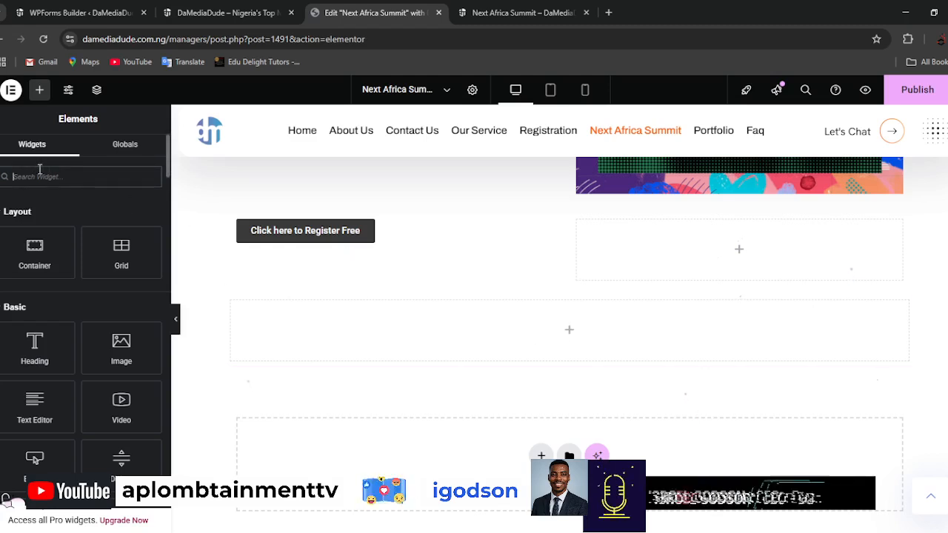
pyautogui.write('short')
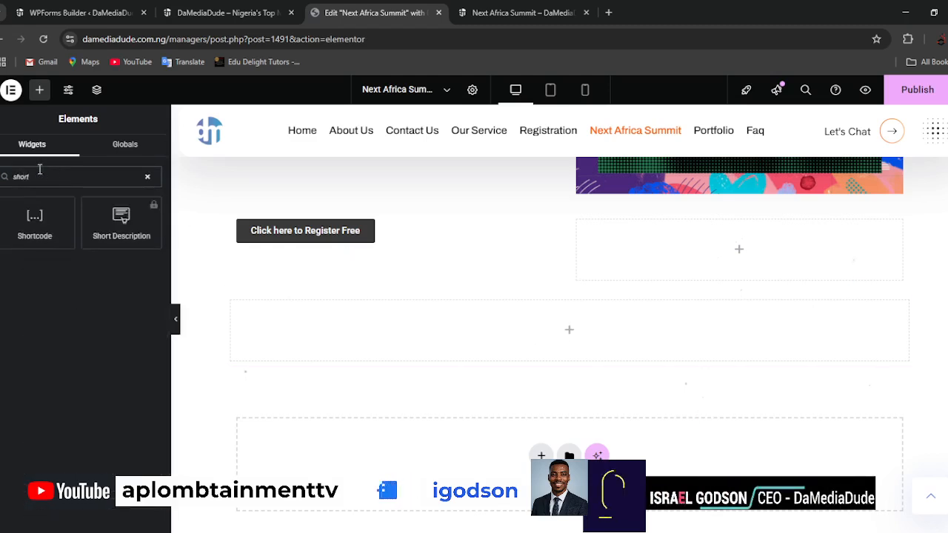
pyautogui.moveTo(26, 222); pyautogui.dragTo(586, 326)
pyautogui.click(120, 267)
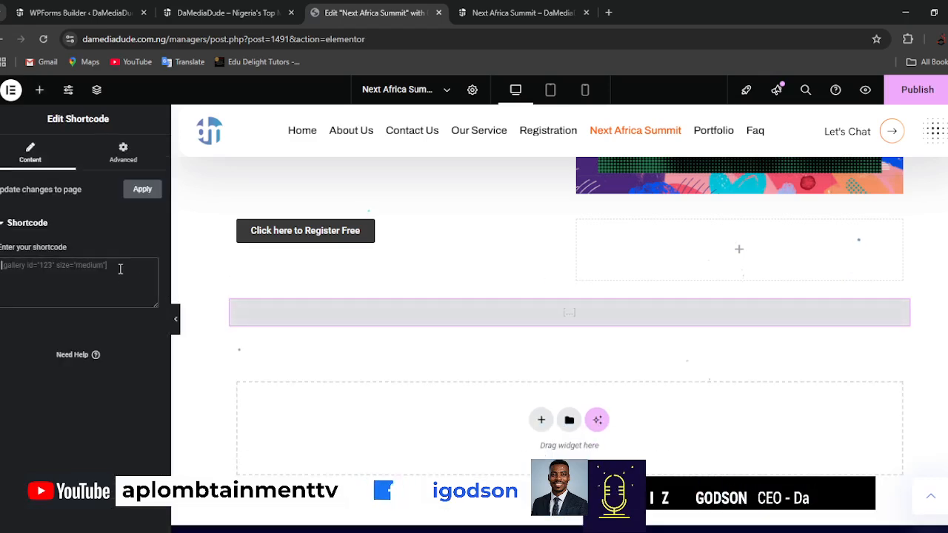
pyautogui.hotkey('ctrl', 'v')
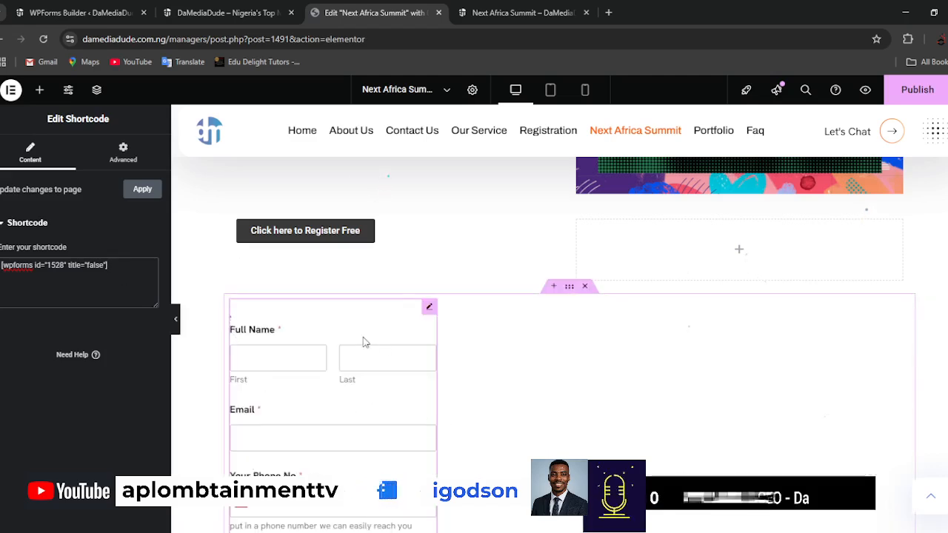
# Widen the embedded registration form to the full width of its container and publish the page.
pyautogui.moveTo(435, 338); pyautogui.dragTo(911, 347)
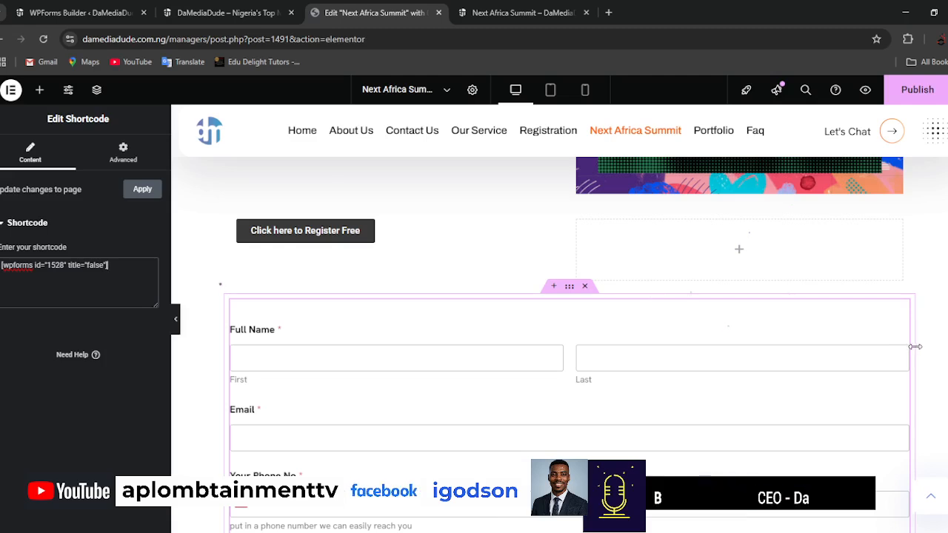
pyautogui.click(919, 90)
# Switch to the page preview and check the embedded registration form's fields and the content above it.
pyautogui.click(505, 14)
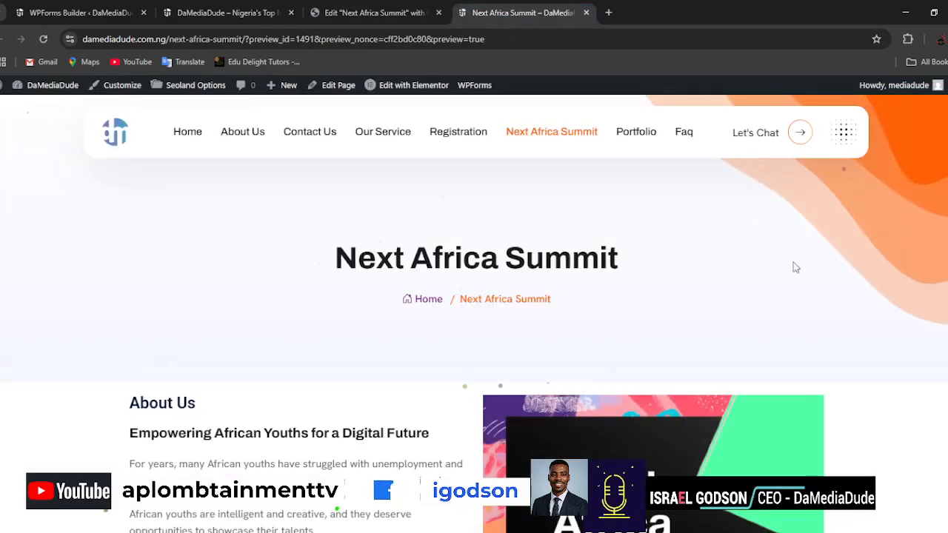
pyautogui.scroll(-6, 793, 266)
pyautogui.scroll(-4, 835, 311)
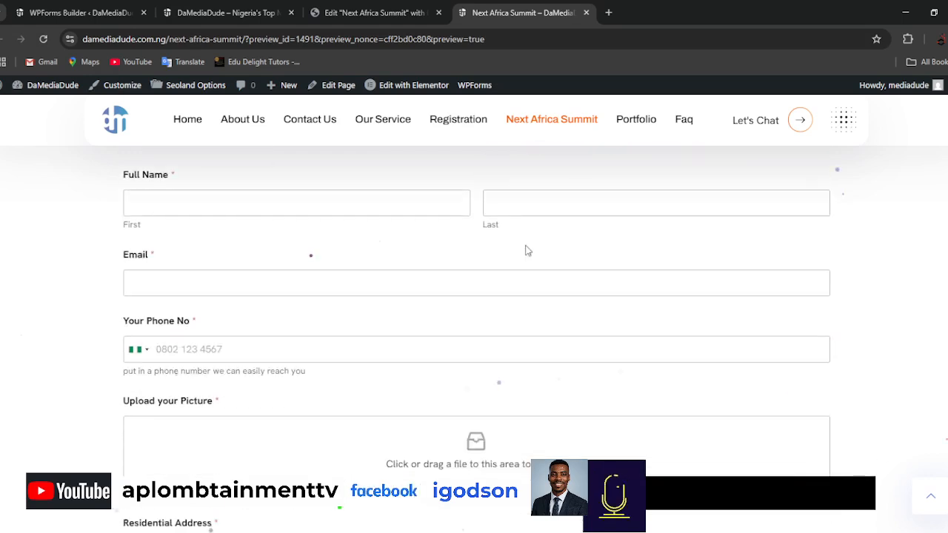
pyautogui.scroll(-3, 631, 405)
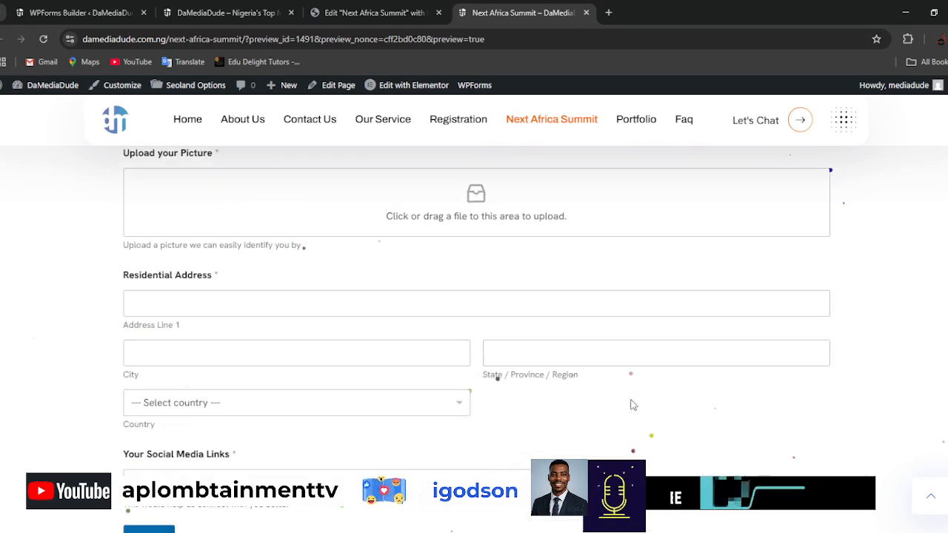
pyautogui.scroll(-1, 630, 402)
pyautogui.scroll(4, 714, 398)
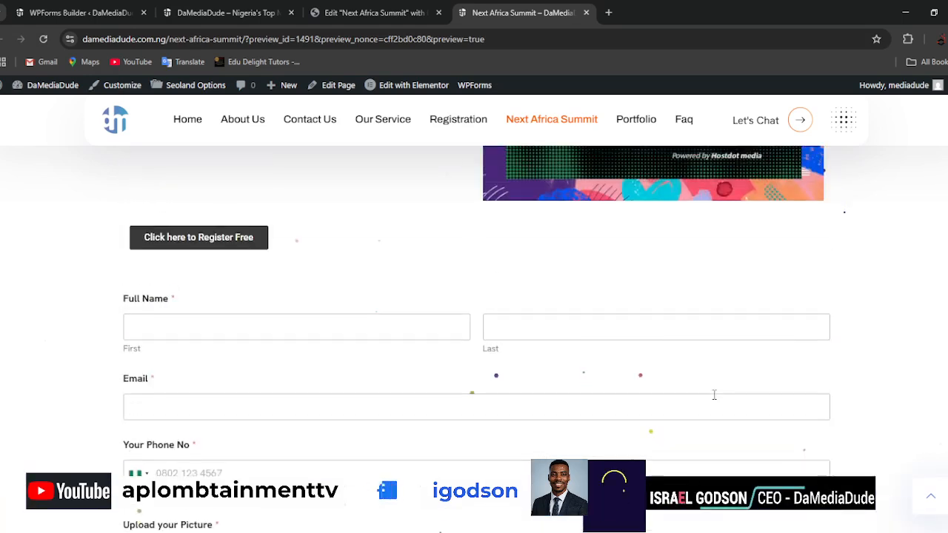
pyautogui.scroll(-4, 714, 394)
pyautogui.scroll(8, 715, 396)
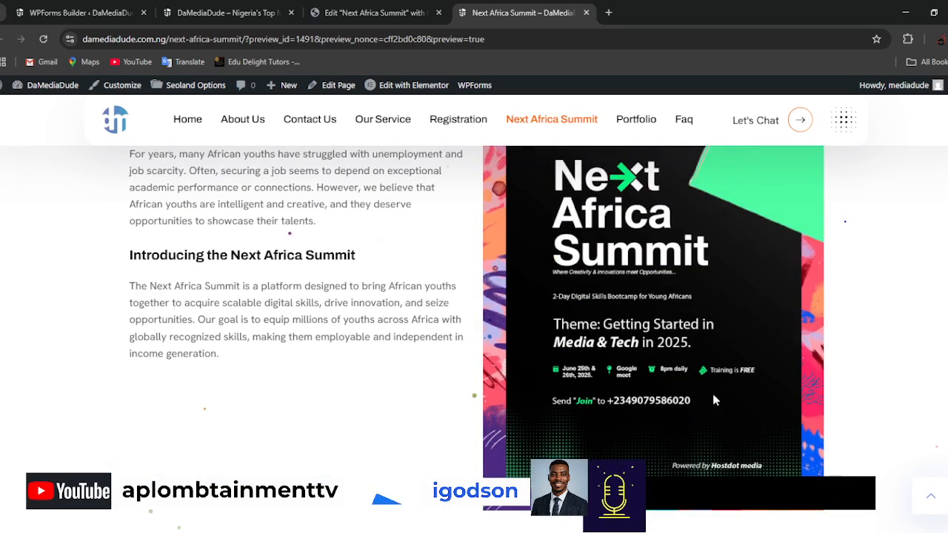
# Return to the Elementor editor and add a Text Editor widget below the "Introducing the Next Africa Summit" text.
pyautogui.click(353, 13)
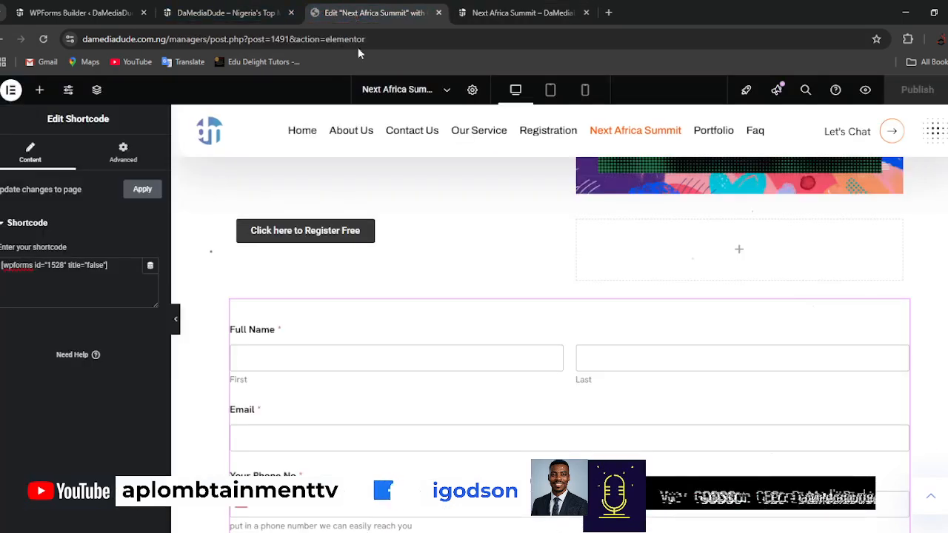
pyautogui.scroll(3, 489, 327)
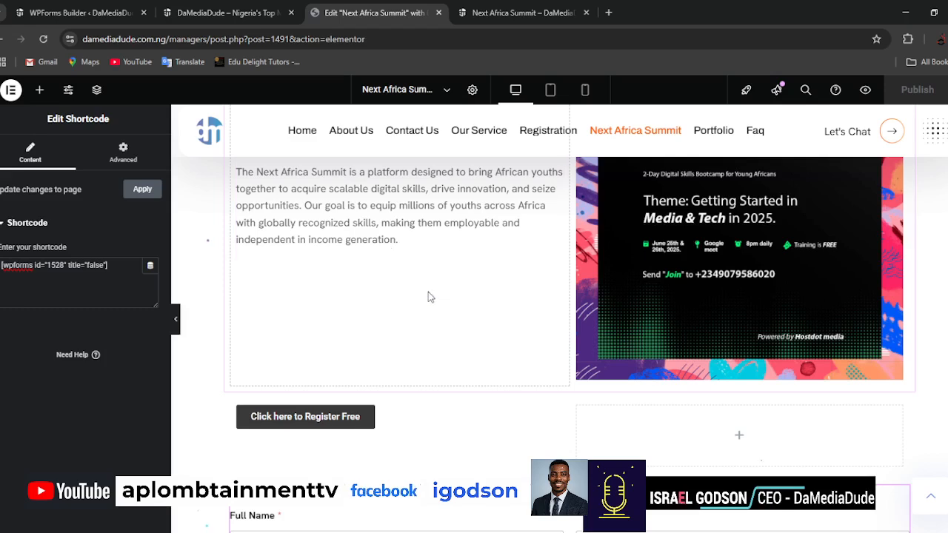
pyautogui.scroll(1, 430, 297)
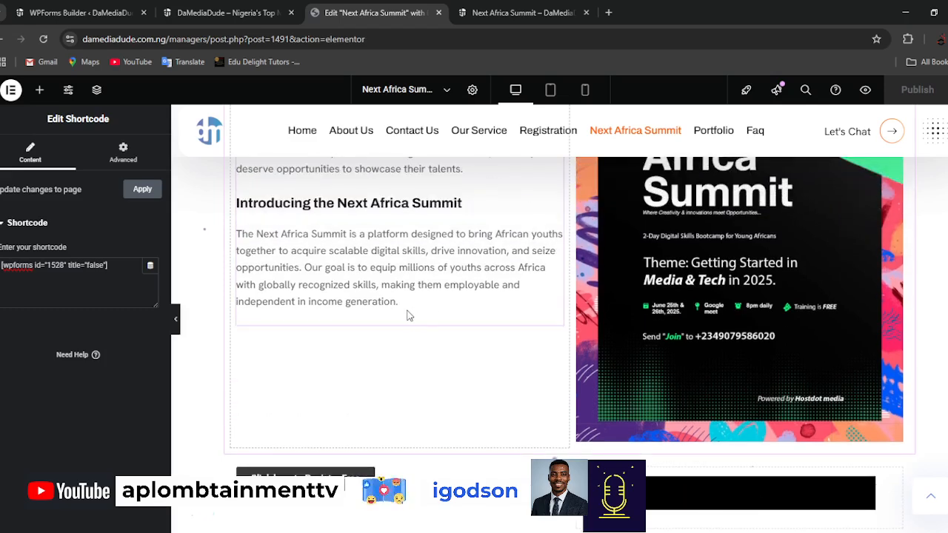
pyautogui.click(39, 90)
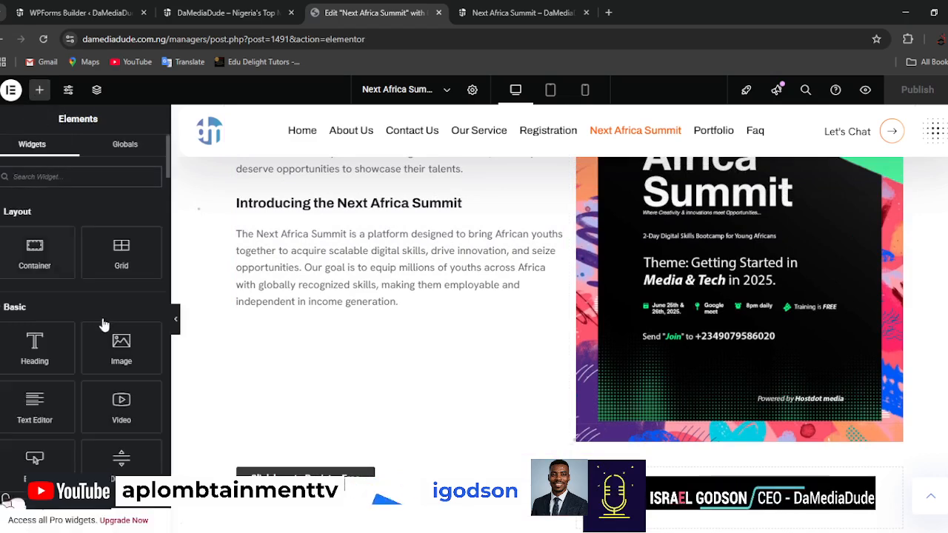
pyautogui.moveTo(32, 407); pyautogui.dragTo(223, 375)
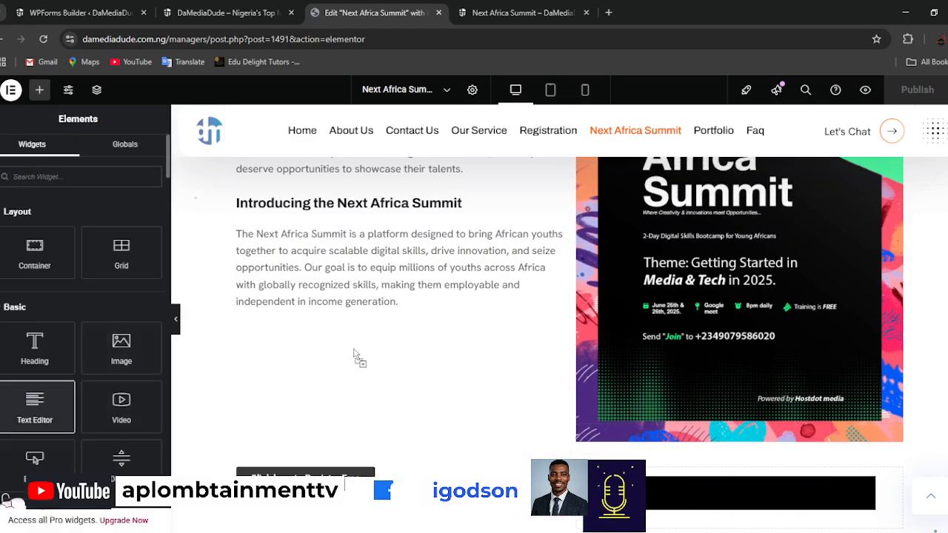
pyautogui.moveTo(363, 310)
pyautogui.mouseDown()
pyautogui.moveTo(371, 266)
pyautogui.moveTo(375, 321)
pyautogui.moveTo(365, 339)
pyautogui.moveTo(368, 275)
pyautogui.moveTo(368, 309)
pyautogui.mouseUp()
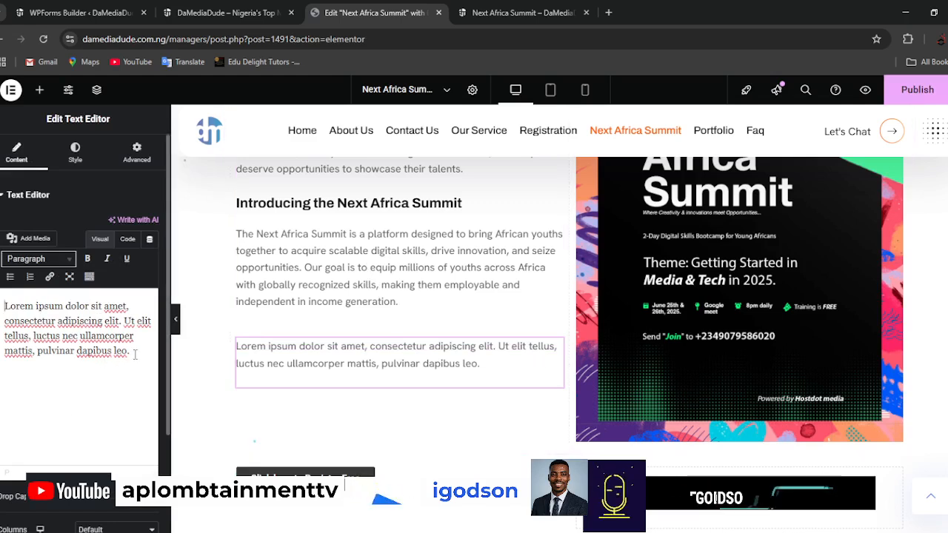
# Replace the placeholder text with the copied "About This Event" passage on Hostdot Media's first edition and remove the blank line below its title.
pyautogui.hotkey('ctrl', 'a')
pyautogui.hotkey('ctrl', 'v')
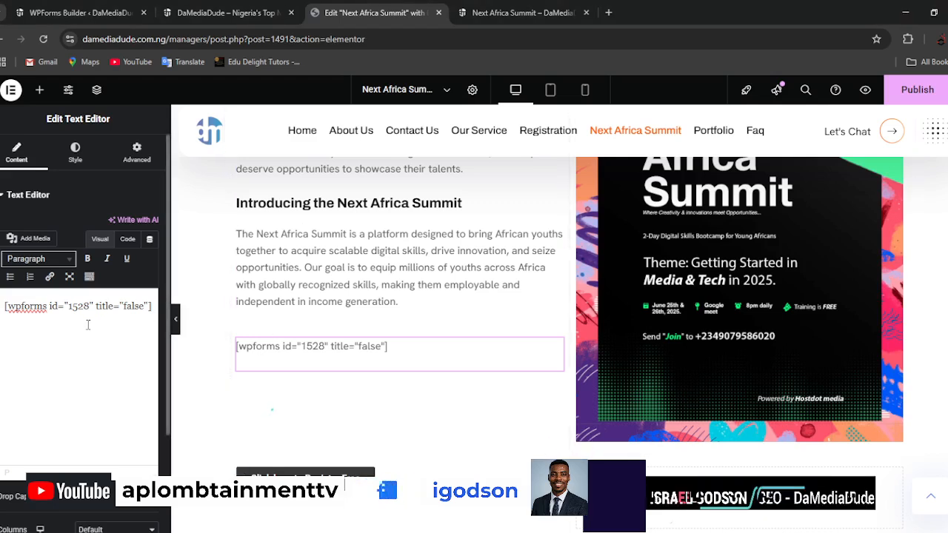
pyautogui.hotkey('ctrl', 'a')
pyautogui.hotkey('ctrl', 'v')
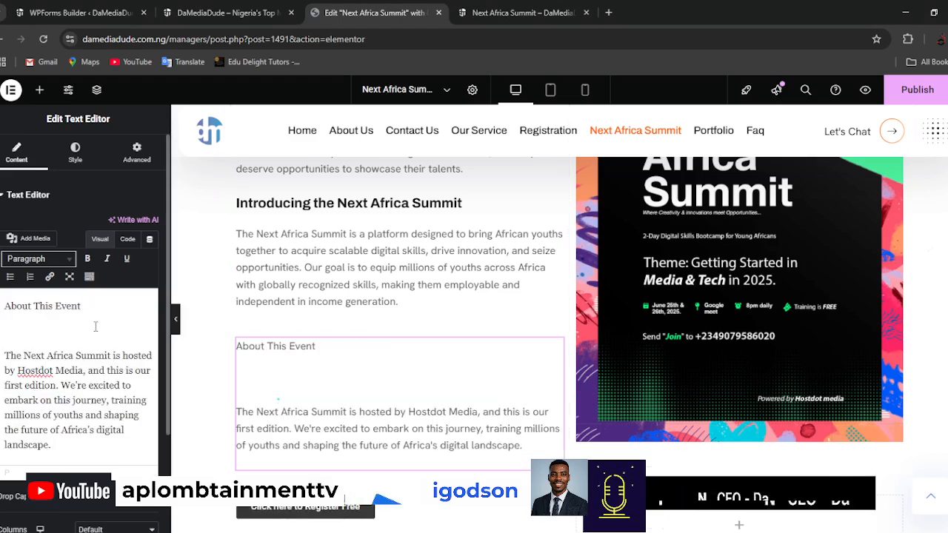
pyautogui.press('BackSpace')
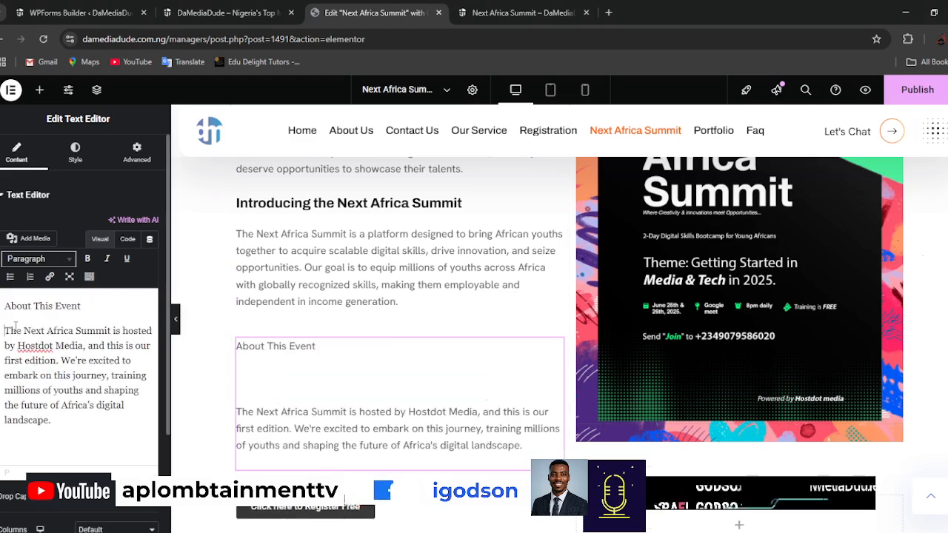
# Format the "About This Event" line as Heading 5.
pyautogui.hotkey('ctrl', 'shift', 'Left')
pyautogui.press('End')
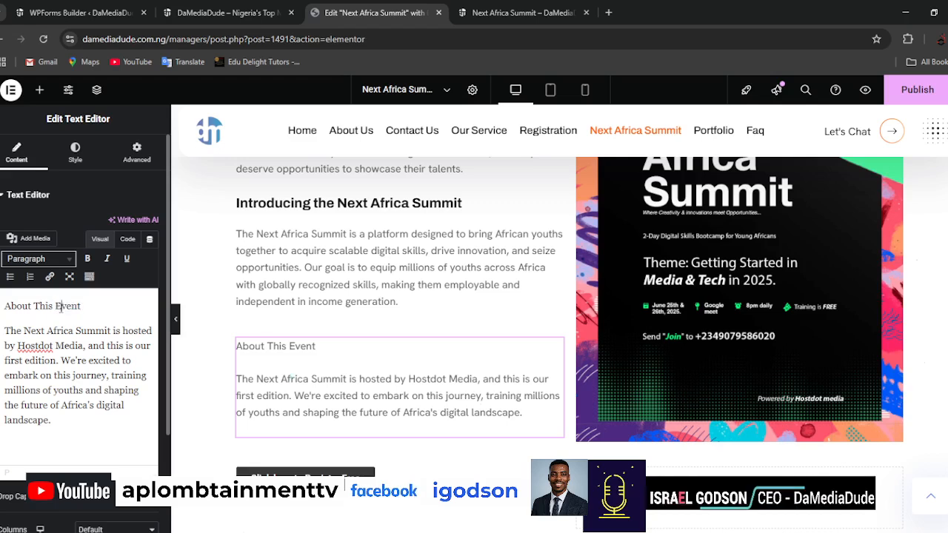
pyautogui.hotkey('shift', 'Home')
pyautogui.click(66, 261)
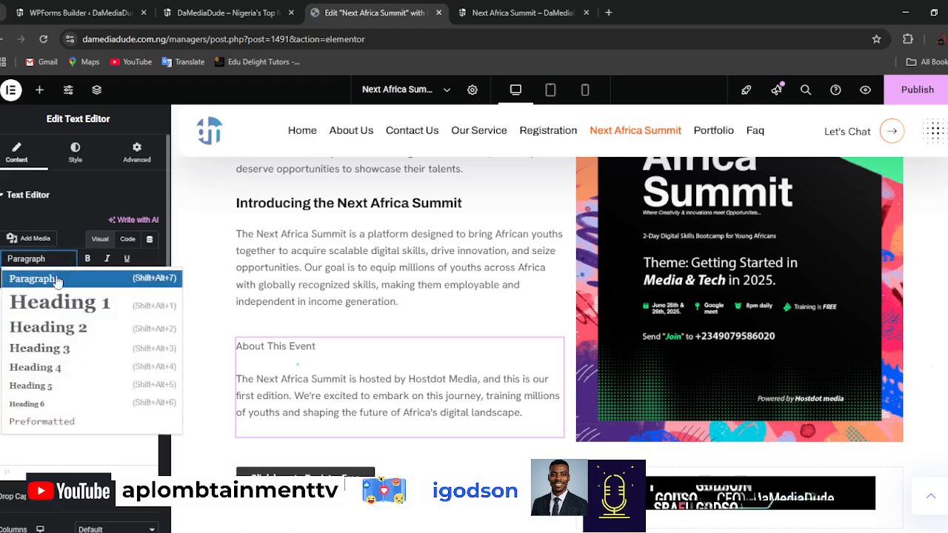
pyautogui.click(53, 386)
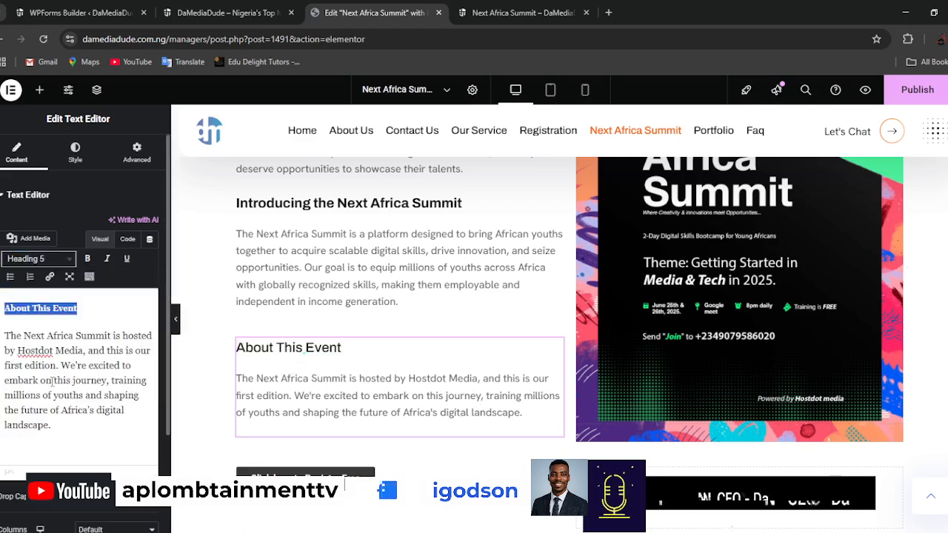
# Make the "About This Event" heading bold, matching the "Introducing the Next Africa Summit" heading.
pyautogui.click(374, 206)
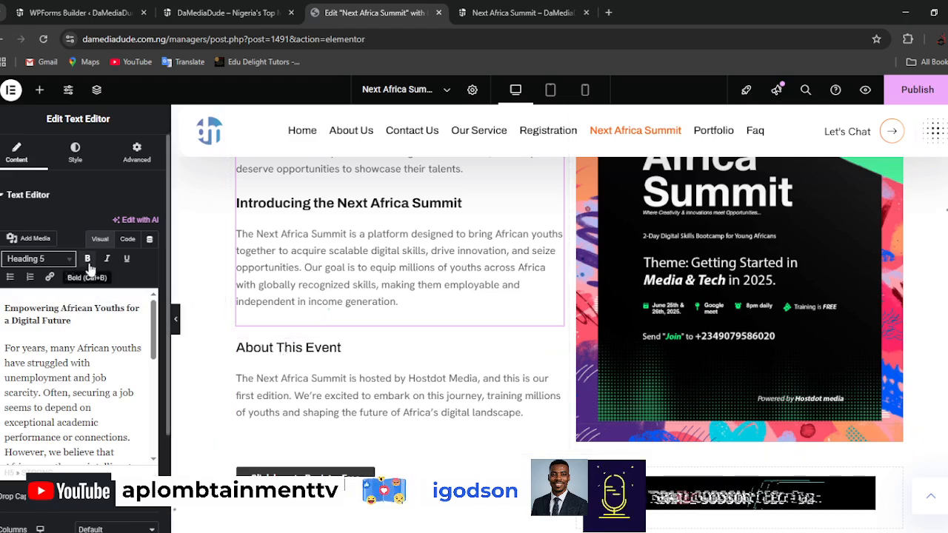
pyautogui.click(275, 354)
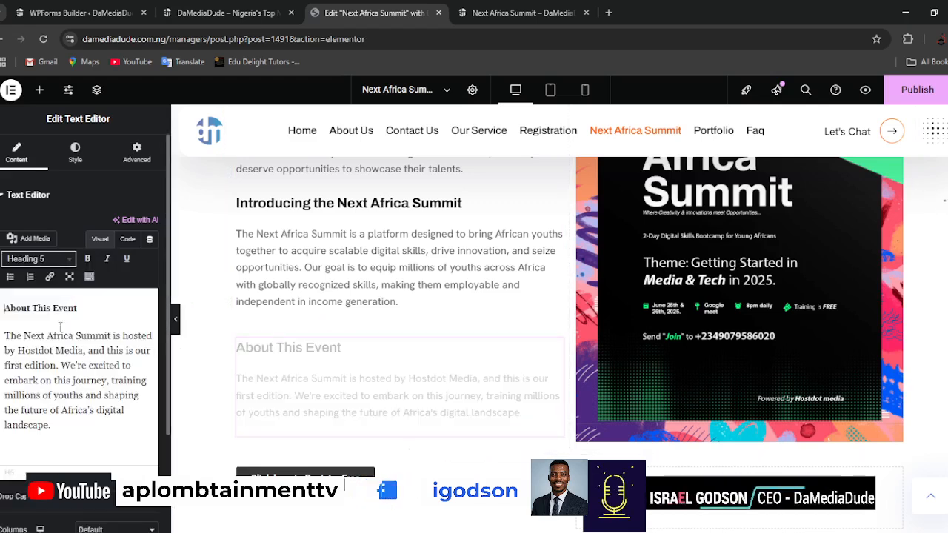
pyautogui.moveTo(77, 308); pyautogui.dragTo(4, 308)
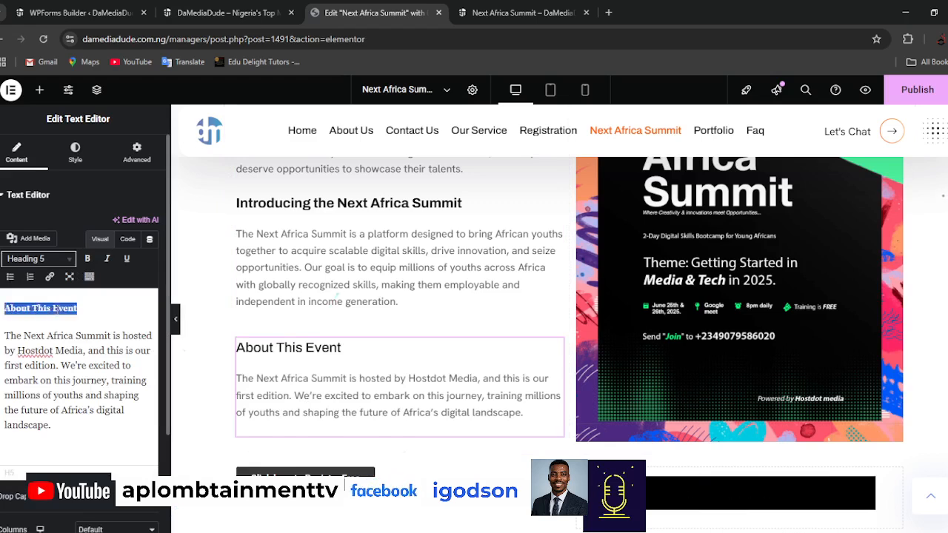
pyautogui.click(88, 260)
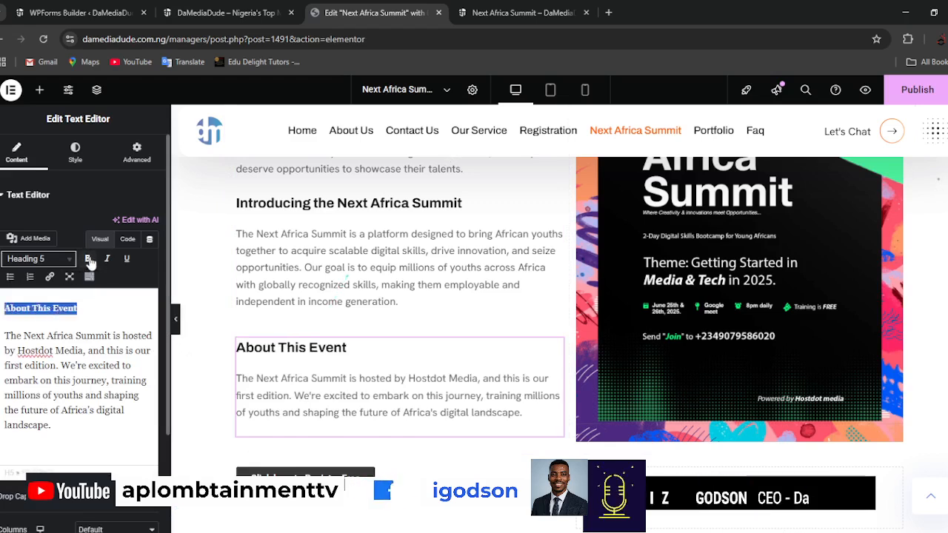
pyautogui.click(126, 261)
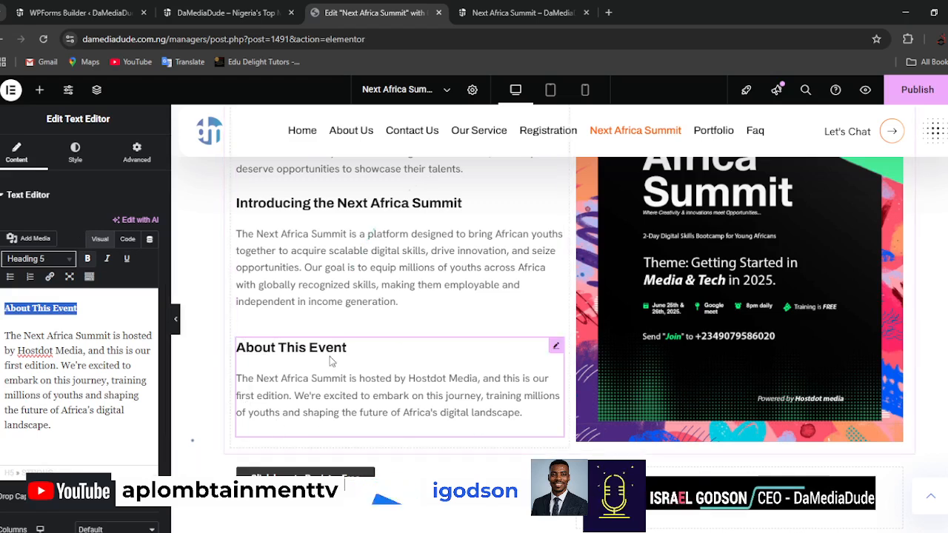
# Set the "About This Event" widget's text color to red #E20505.
pyautogui.click(76, 153)
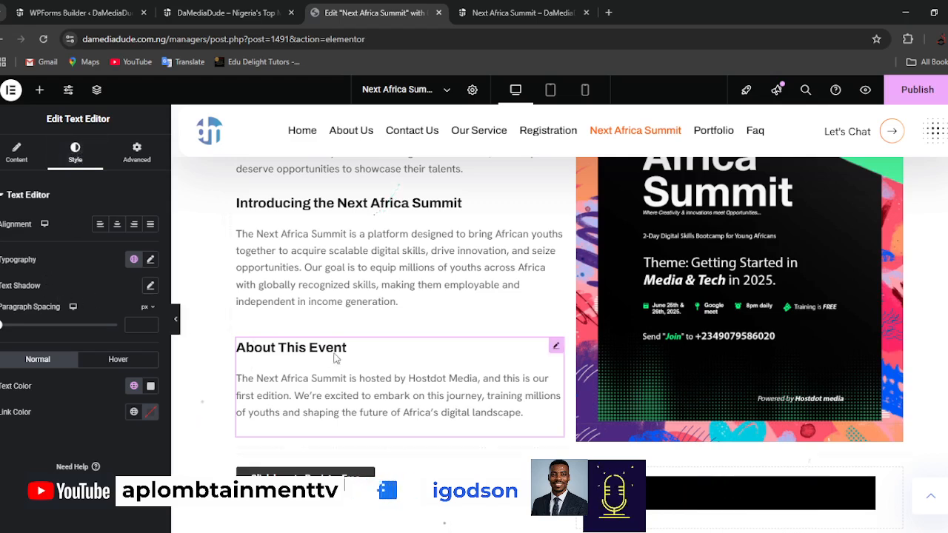
pyautogui.click(151, 388)
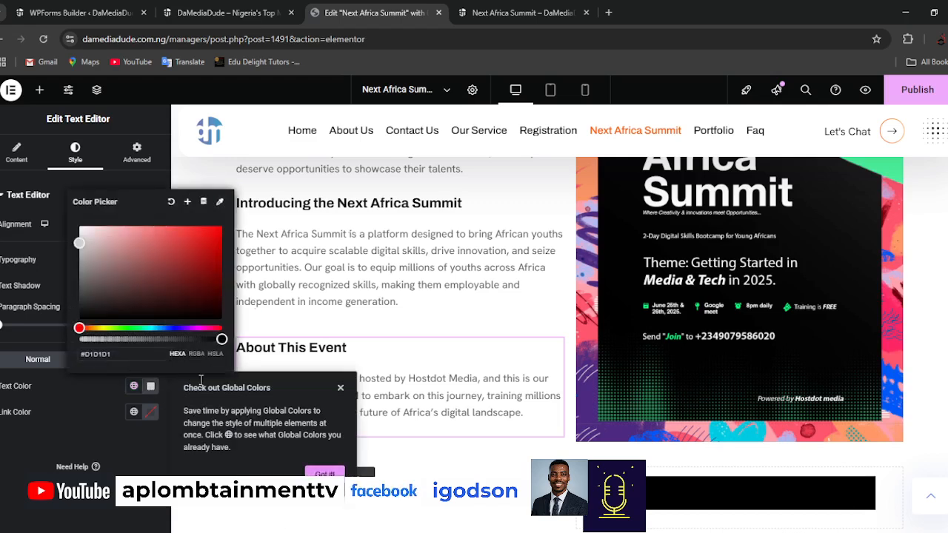
pyautogui.moveTo(209, 230)
pyautogui.mouseDown()
pyautogui.moveTo(195, 267)
pyautogui.moveTo(217, 226)
pyautogui.mouseUp()
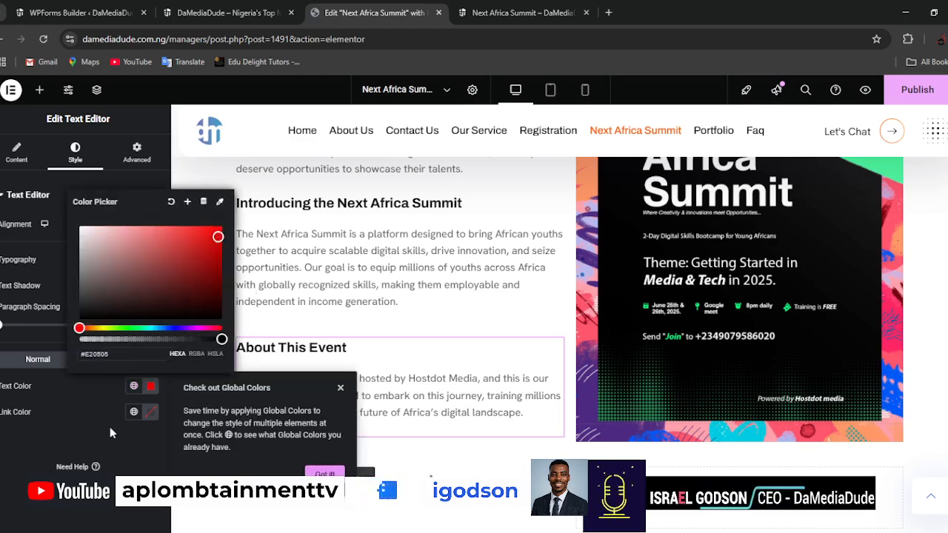
pyautogui.click(45, 446)
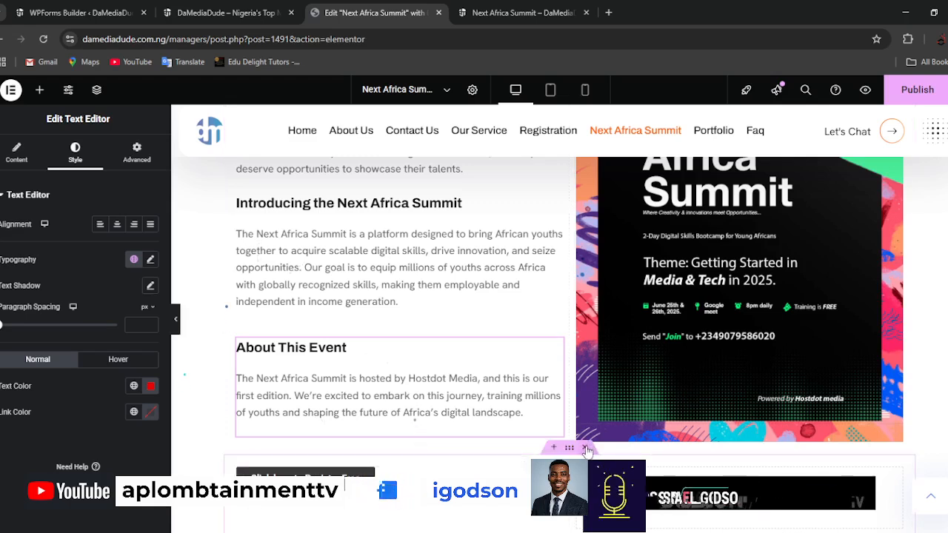
# Delete the "Click here to Register Free" button from the container above the registration form.
pyautogui.scroll(-2, 586, 452)
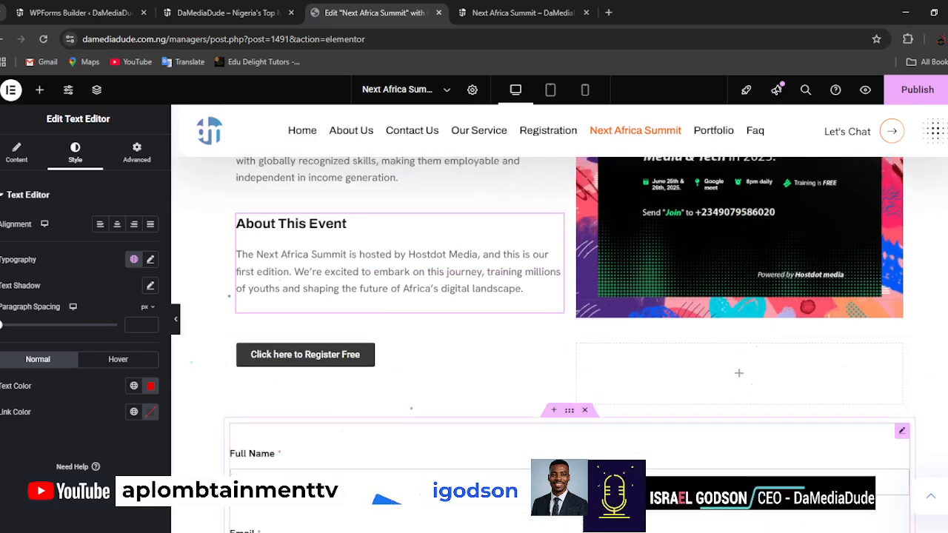
pyautogui.rightClick(556, 354)
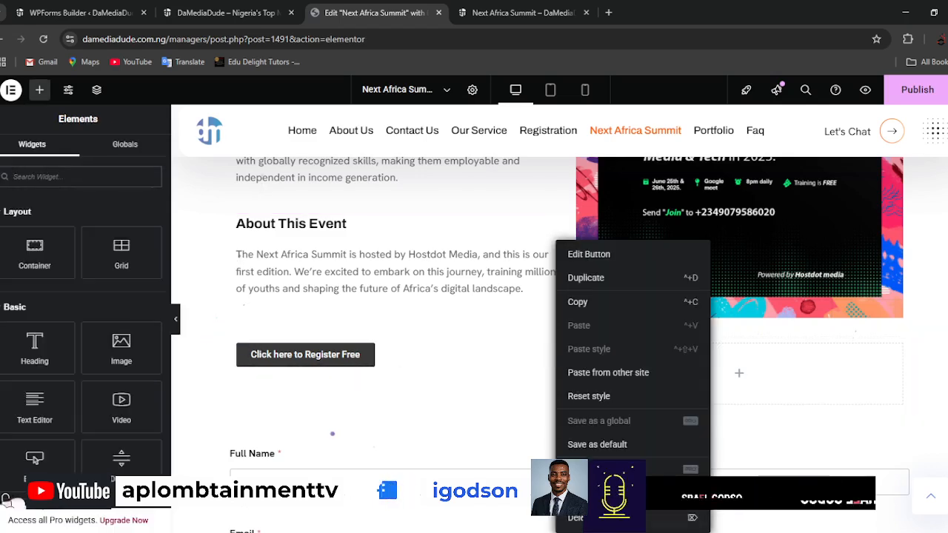
pyautogui.click(581, 518)
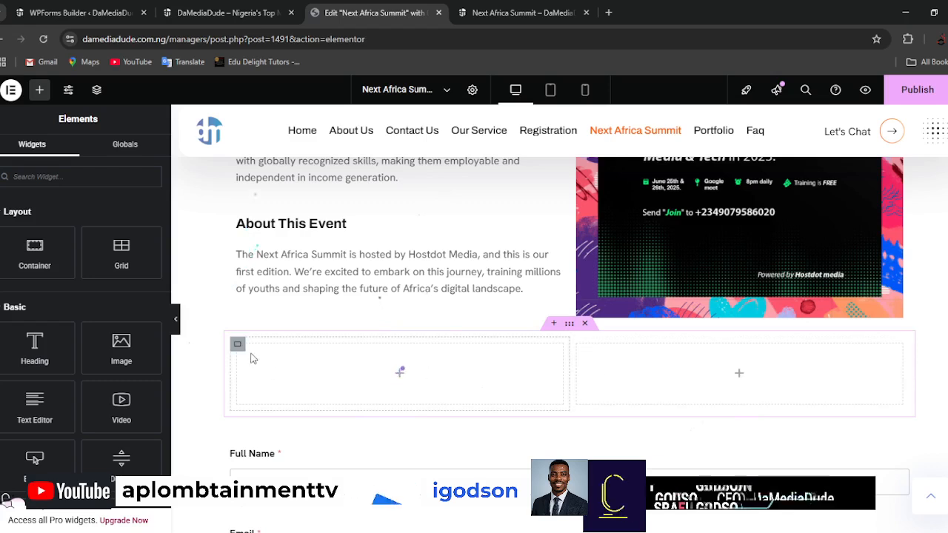
pyautogui.click(544, 532)
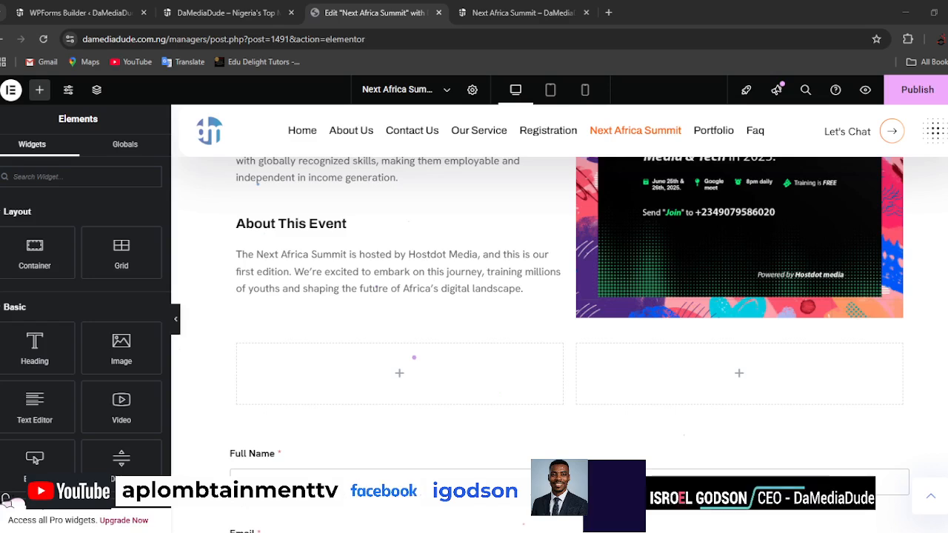
# Add an Image widget to each of the two empty columns above the registration form.
pyautogui.click(544, 532)
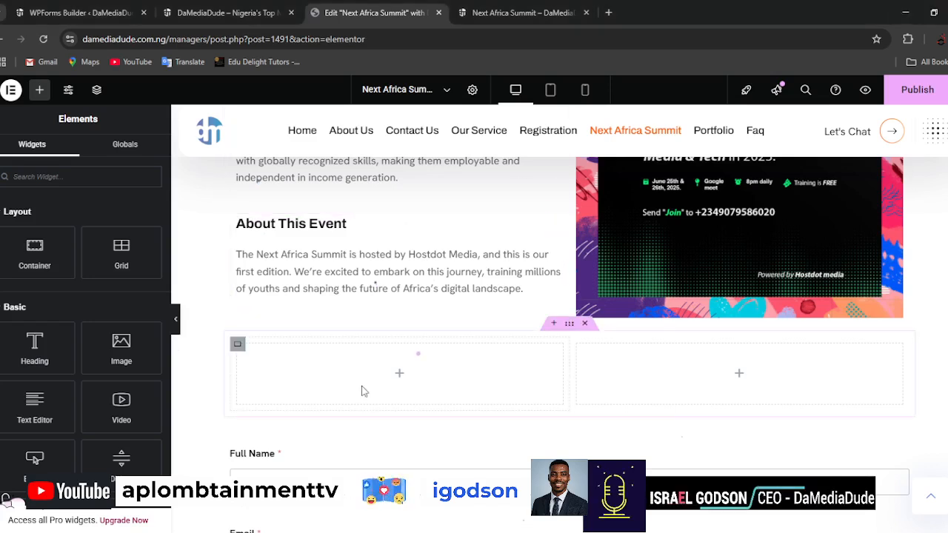
pyautogui.moveTo(119, 345); pyautogui.dragTo(385, 371)
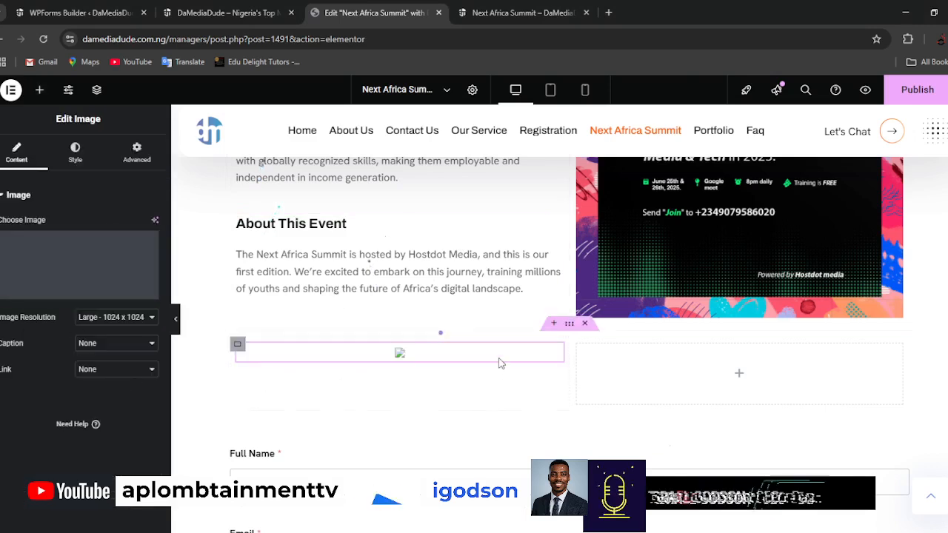
pyautogui.click(40, 91)
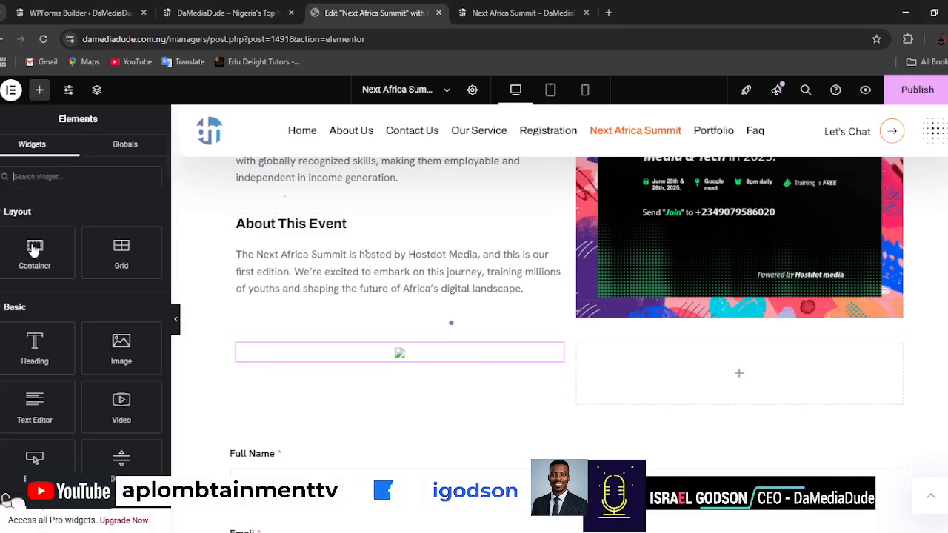
pyautogui.moveTo(134, 345); pyautogui.dragTo(709, 357)
# Set the first column's image to Mission.webp from the media library.
pyautogui.click(400, 355)
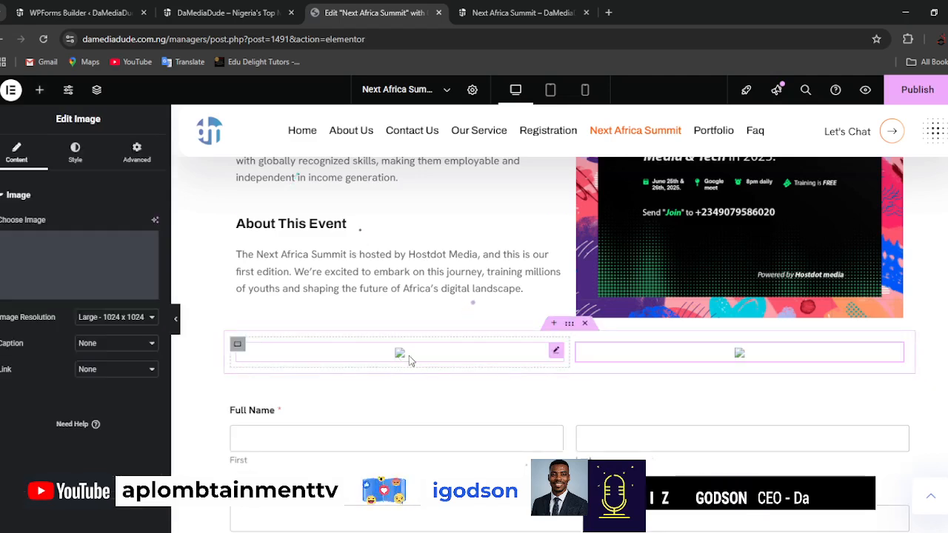
pyautogui.click(77, 257)
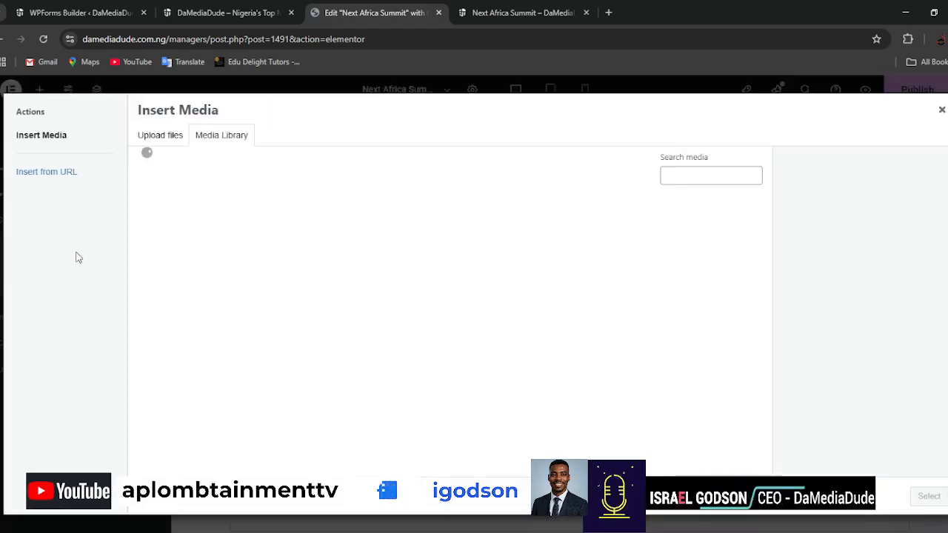
pyautogui.click(252, 234)
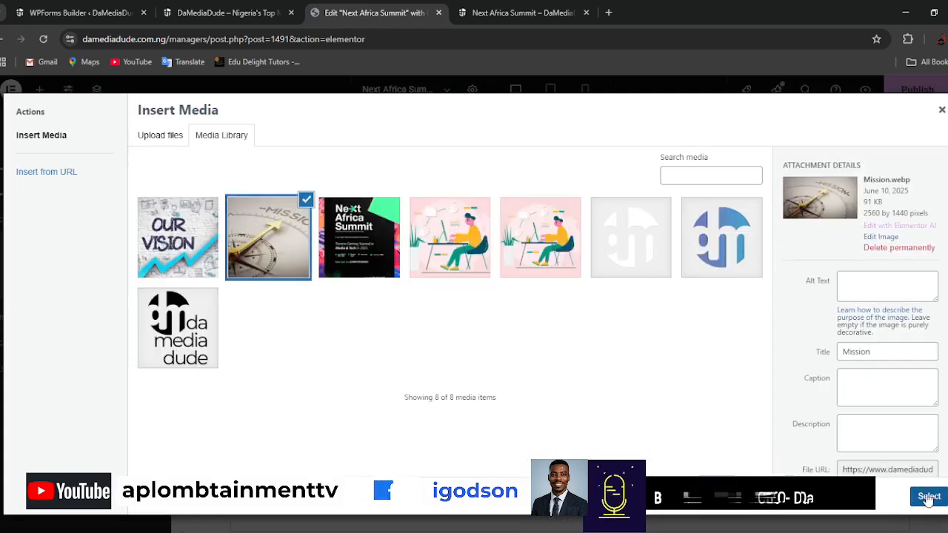
pyautogui.click(929, 499)
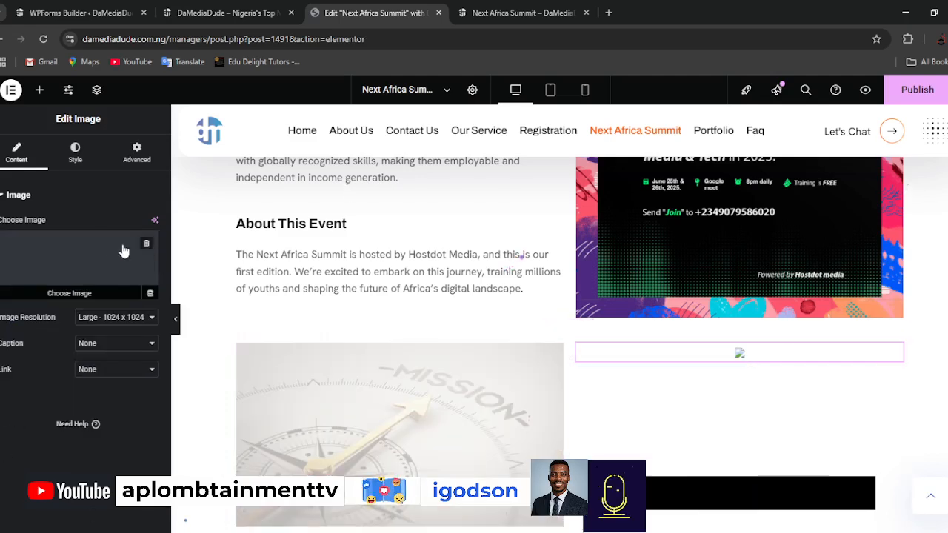
# Set the second column's image to our-vision.webp from the media library.
pyautogui.click(97, 255)
pyautogui.click(178, 237)
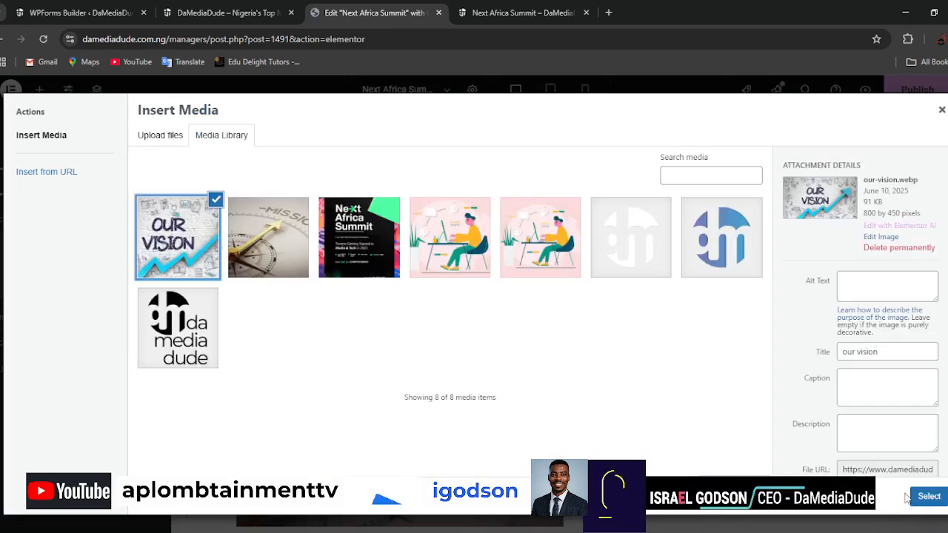
pyautogui.click(929, 496)
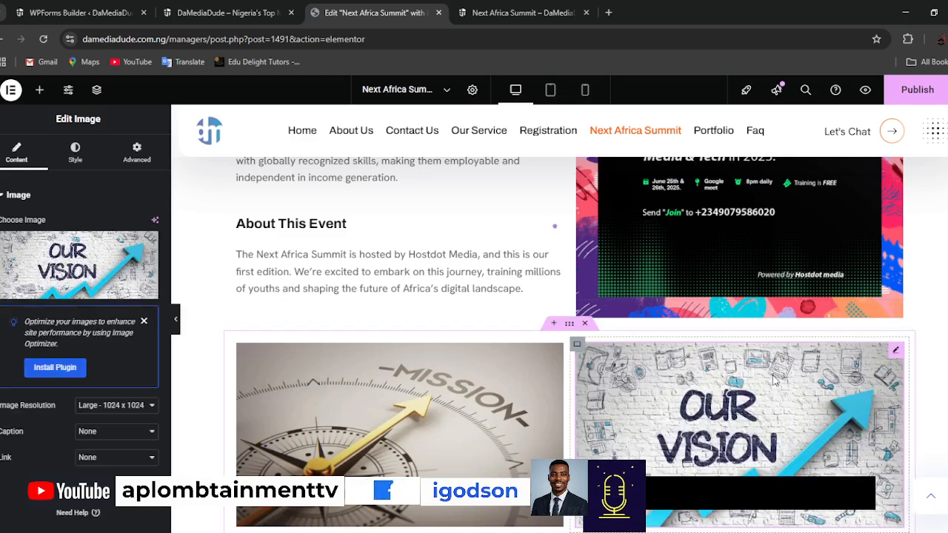
# Add a Text Editor widget below the mission image and replace its placeholder with the copied "Our Mission" text and its three points.
pyautogui.scroll(-1, 829, 361)
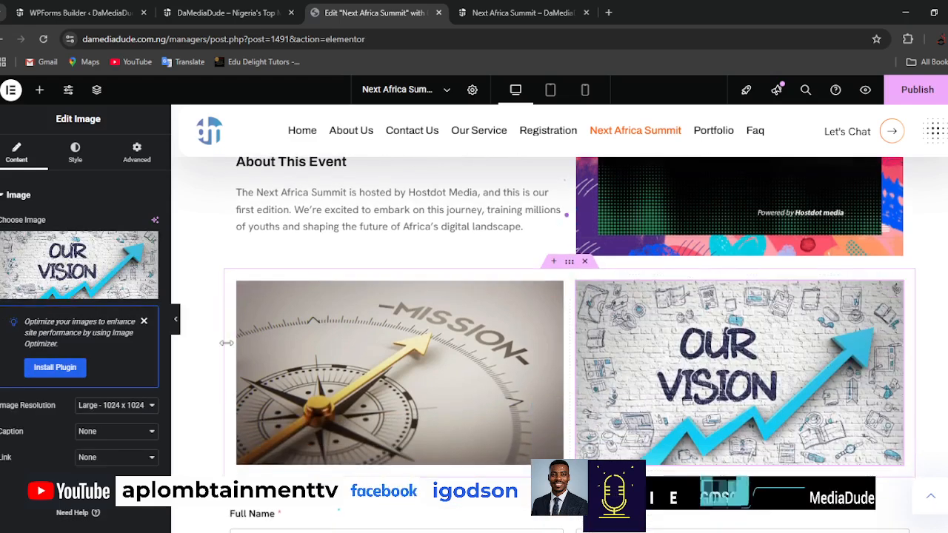
pyautogui.scroll(-1, 363, 457)
pyautogui.scroll(-1, 363, 457)
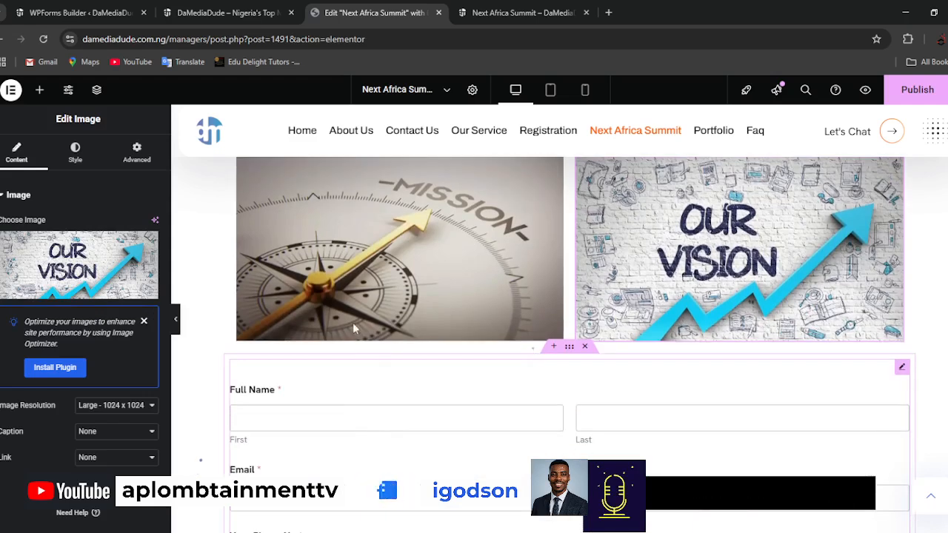
pyautogui.click(39, 89)
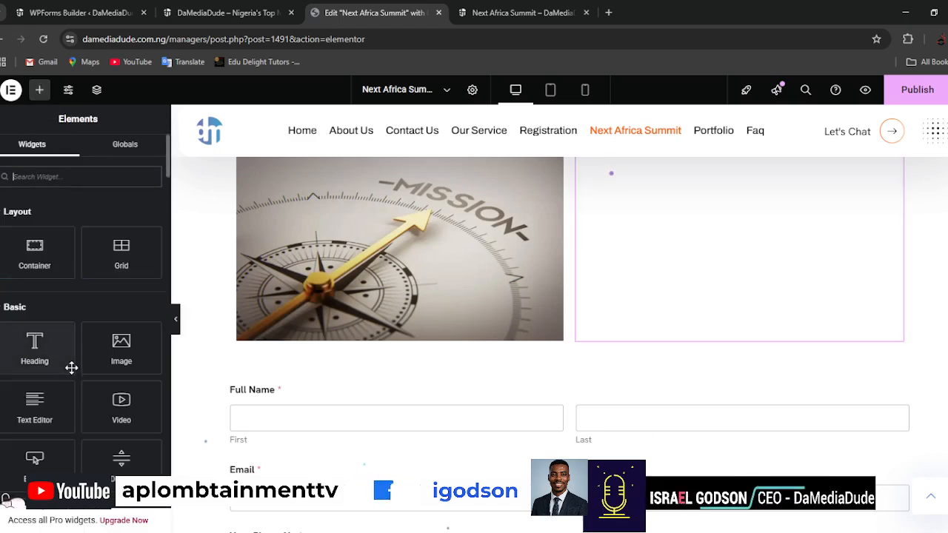
pyautogui.scroll(-1, 69, 366)
pyautogui.moveTo(50, 346); pyautogui.dragTo(374, 327)
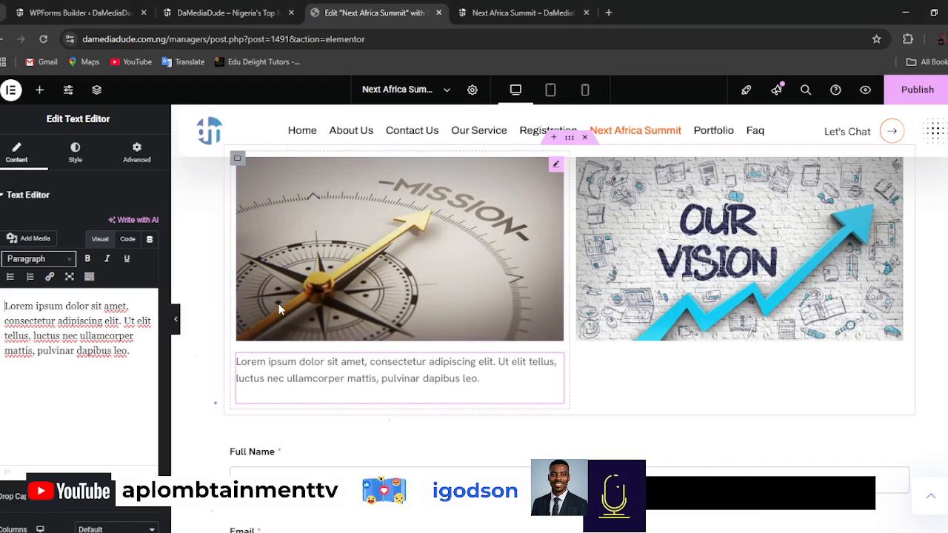
pyautogui.hotkey('ctrl', 'a')
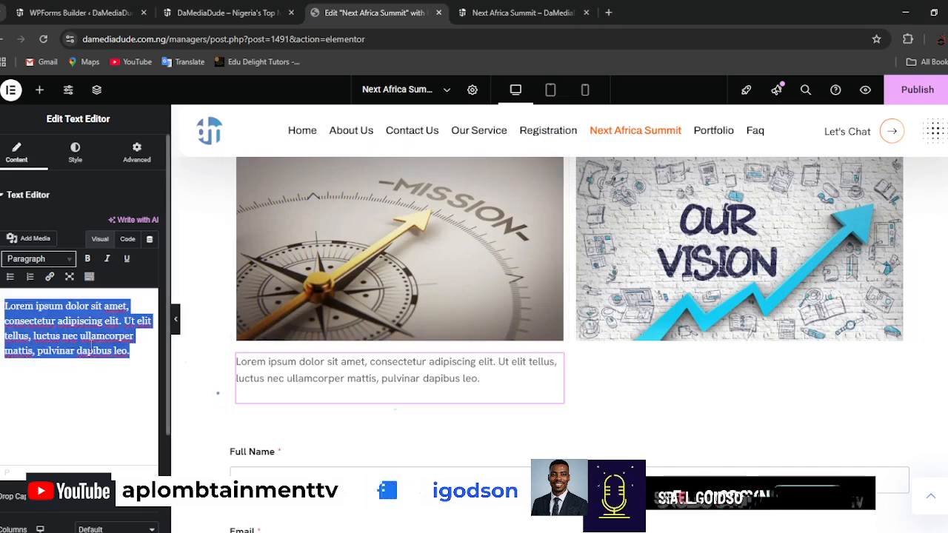
pyautogui.write('Our Mission  - Train millions of youths across Africa with digital skills that make them globally competitive  - Provide a platform for idea exchange, support, and networking with locals and diaspora communities  - Empower youths to build a digitally represented and celebrated African society')
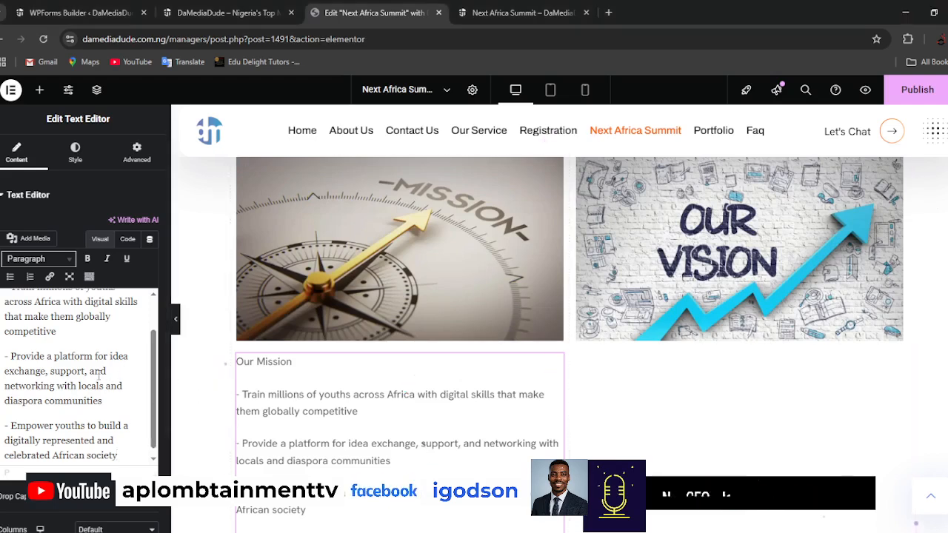
# Add an H4 heading reading "Our Mission" above the mission image.
pyautogui.scroll(2, 89, 331)
pyautogui.scroll(3, 398, 356)
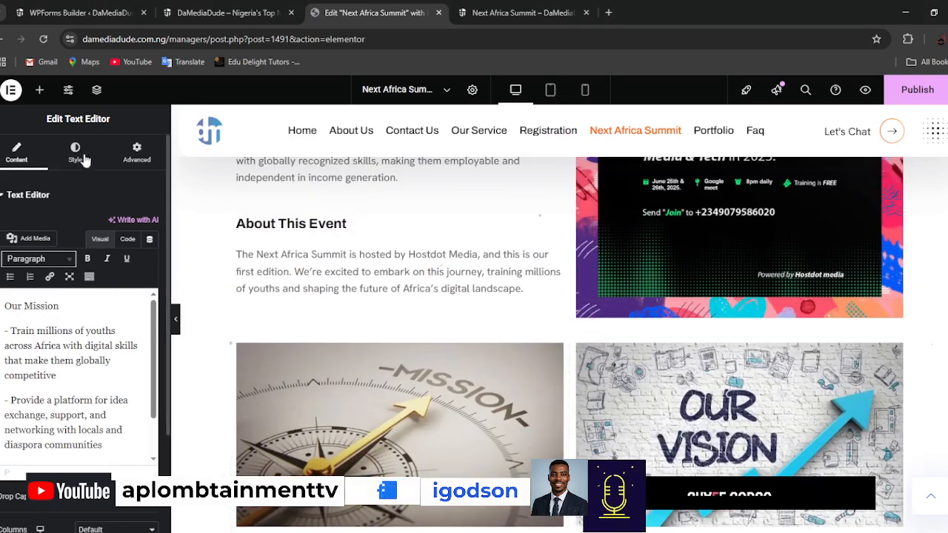
pyautogui.click(40, 90)
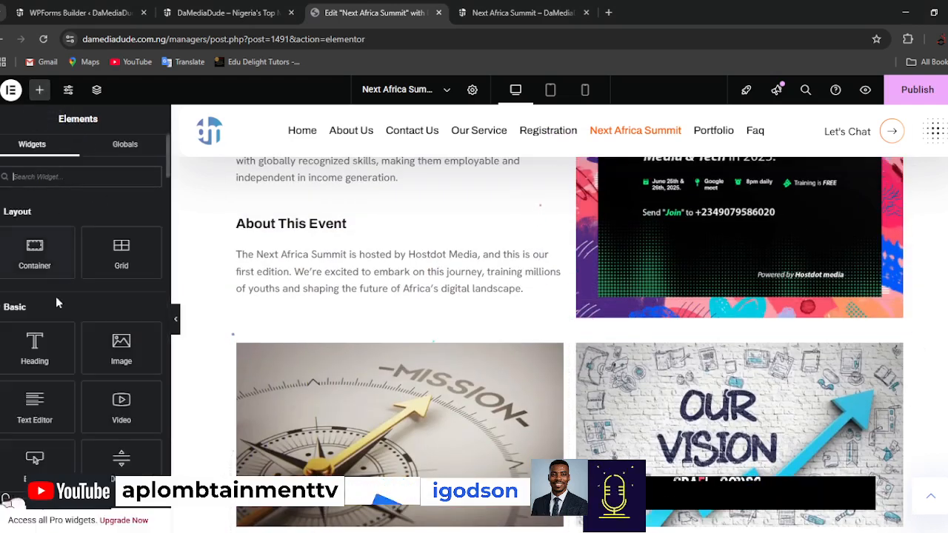
pyautogui.moveTo(35, 347); pyautogui.dragTo(310, 344)
pyautogui.tripleClick(116, 246)
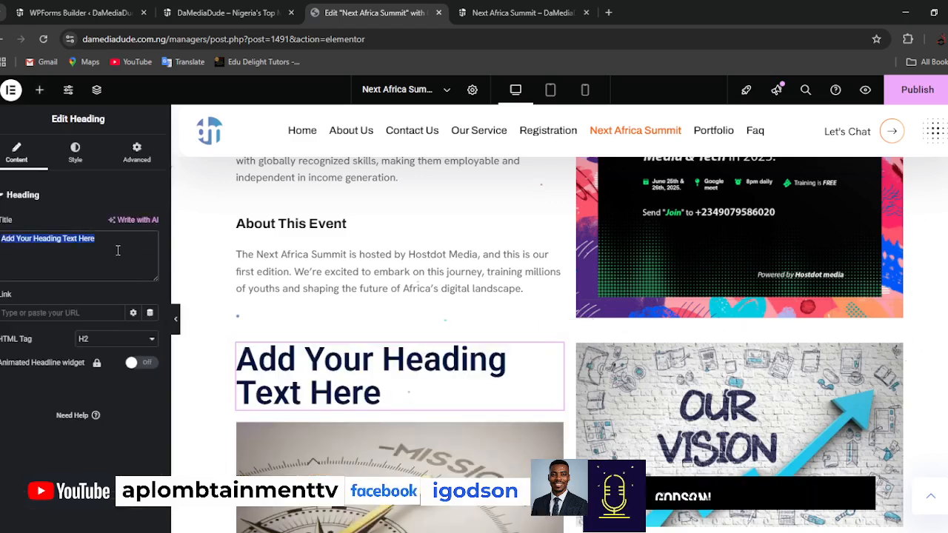
pyautogui.write('Our Mission')
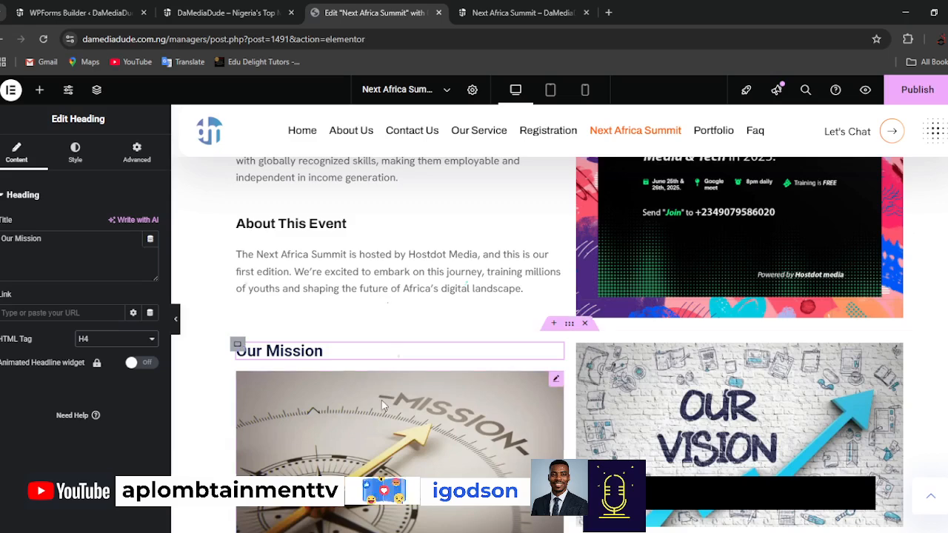
# Remove the "Our Mission" line from the text below the mission image and make the remaining points bold.
pyautogui.scroll(-5, 312, 303)
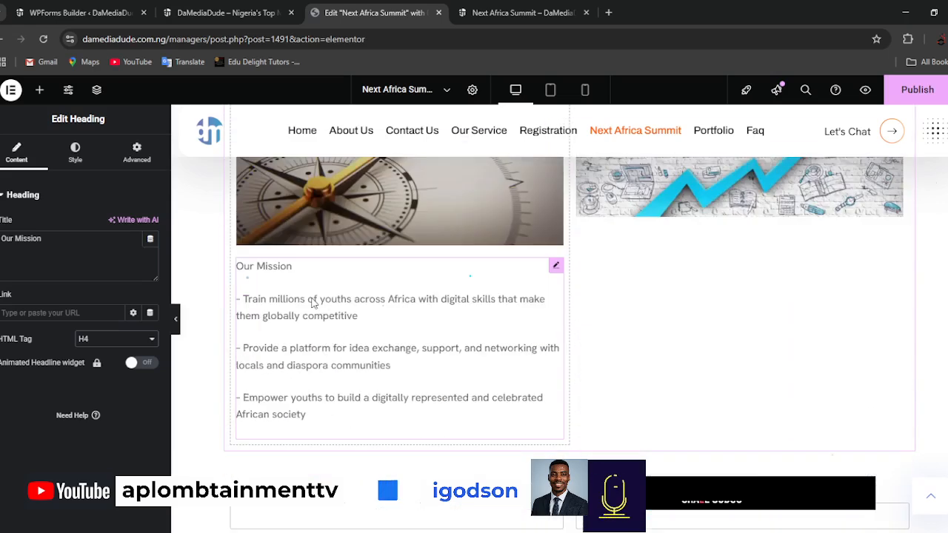
pyautogui.click(300, 285)
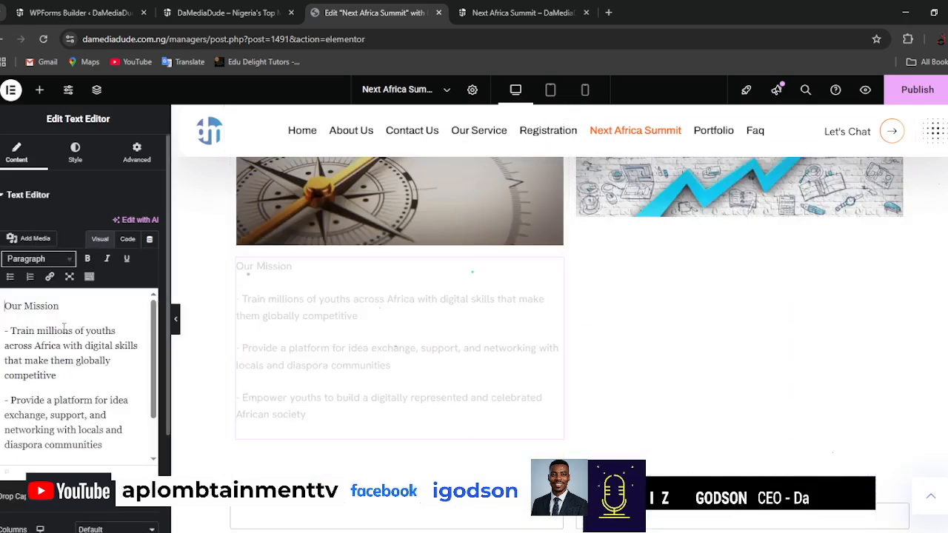
pyautogui.moveTo(5, 306); pyautogui.dragTo(61, 307)
pyautogui.press('Delete')
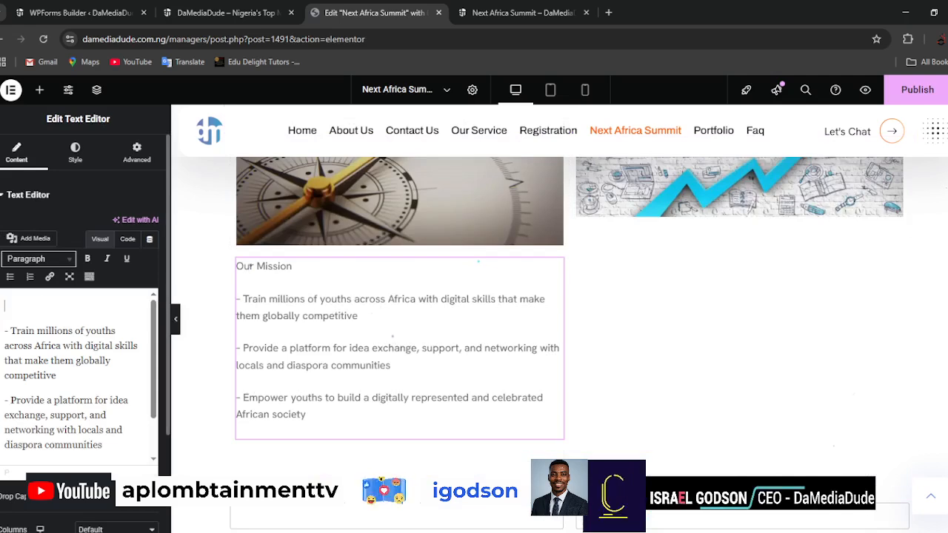
pyautogui.press('Delete')
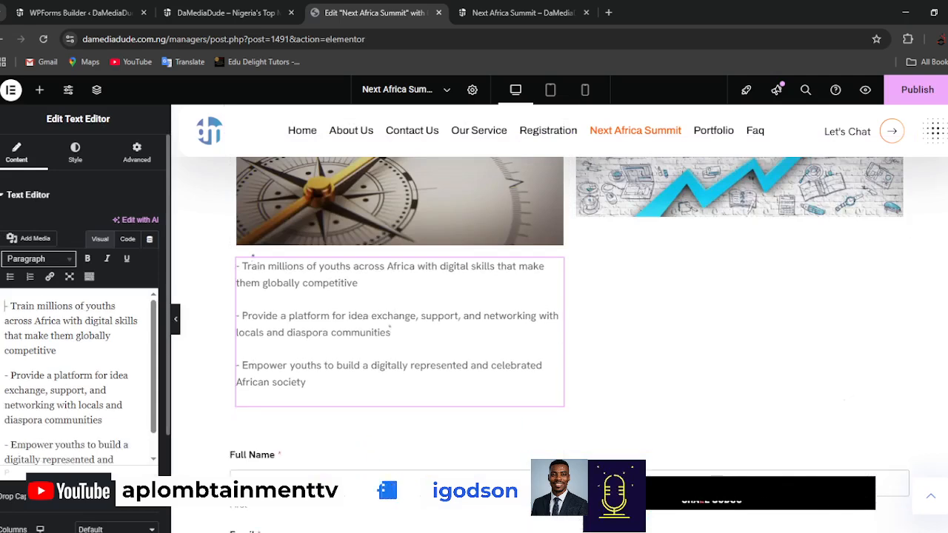
pyautogui.hotkey('ctrl', 'a')
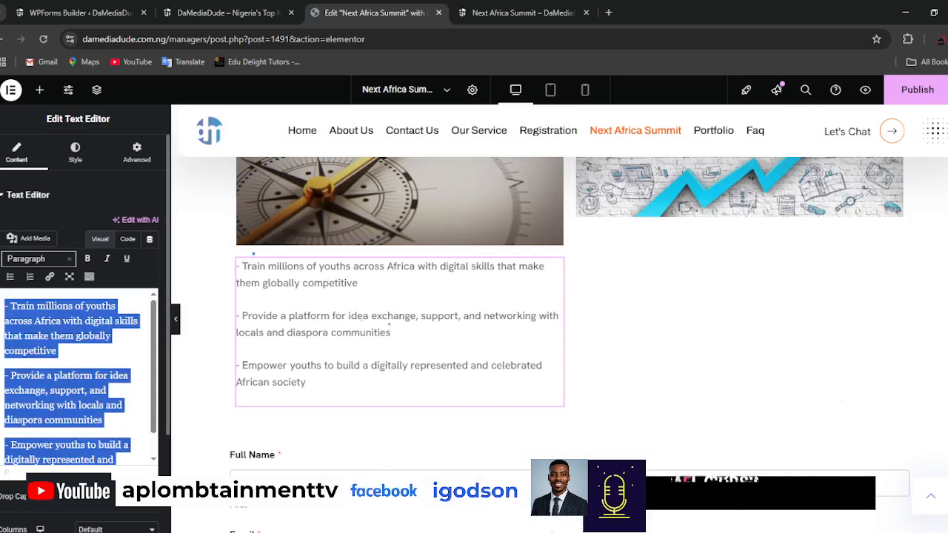
pyautogui.click(88, 259)
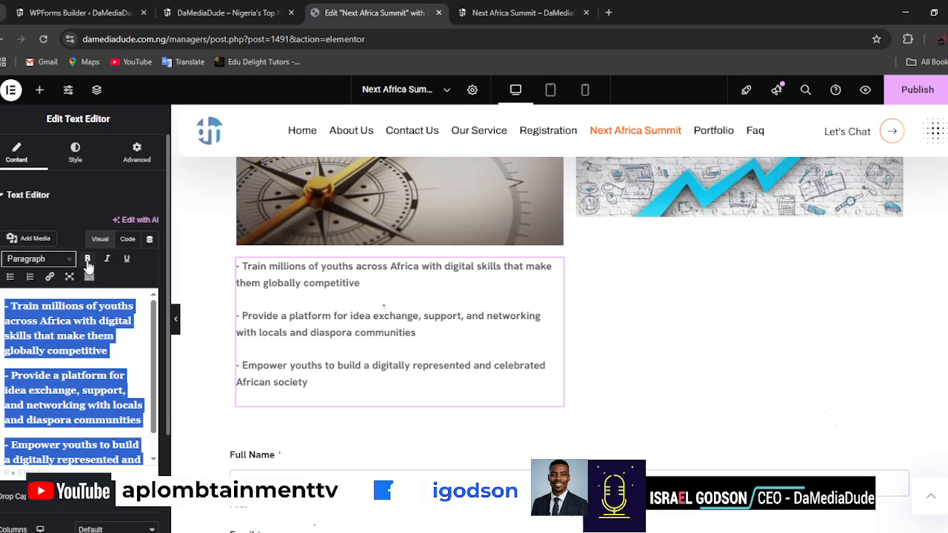
# Duplicate the mission text widget and move the copy below the "Our Vision" image.
pyautogui.scroll(3, 557, 318)
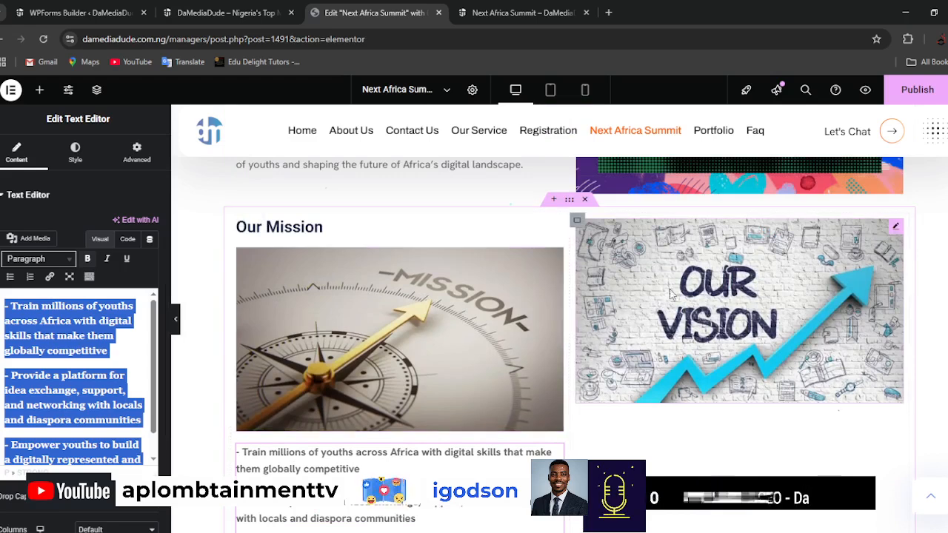
pyautogui.scroll(-3, 395, 435)
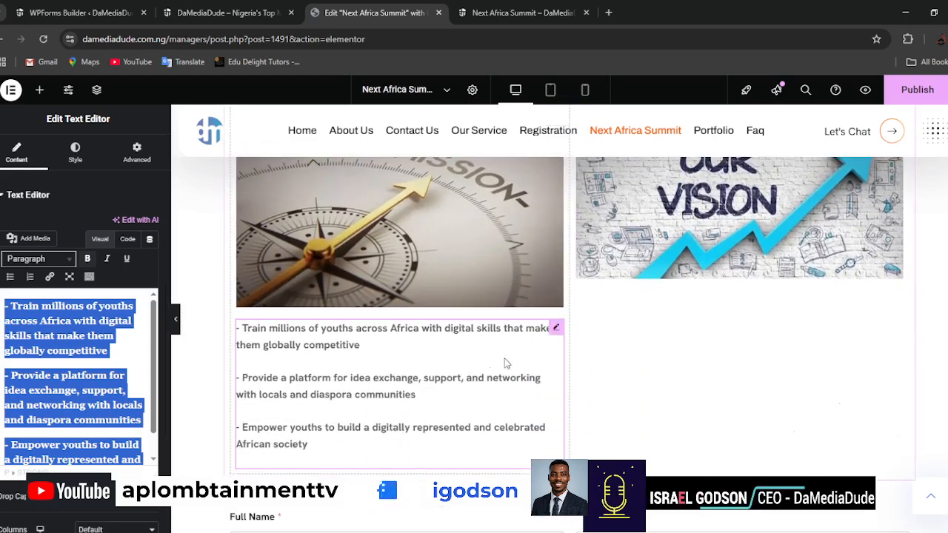
pyautogui.rightClick(556, 332)
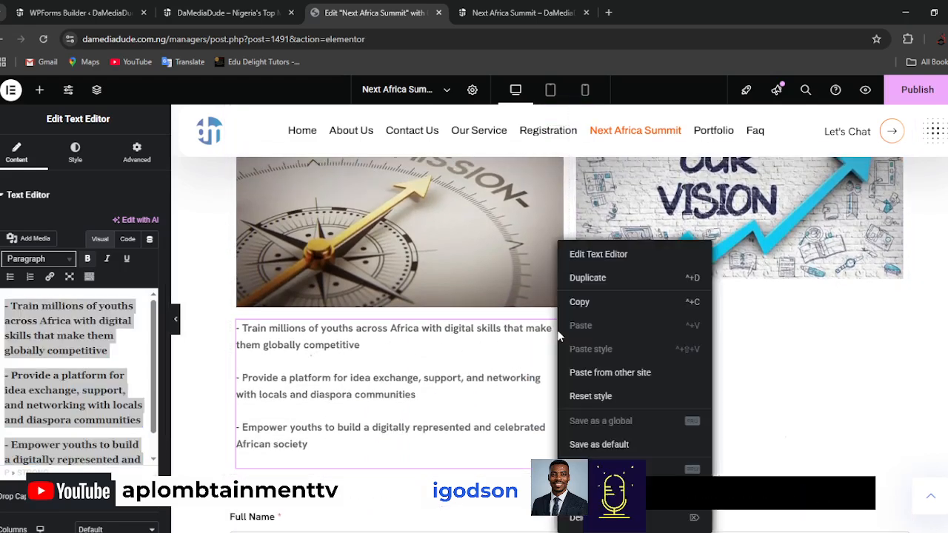
pyautogui.click(585, 281)
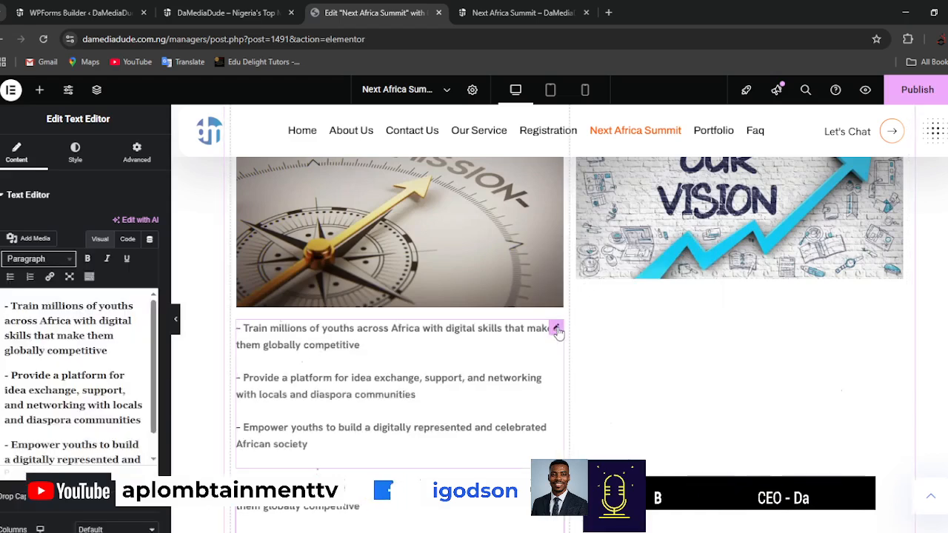
pyautogui.moveTo(663, 311); pyautogui.dragTo(705, 241)
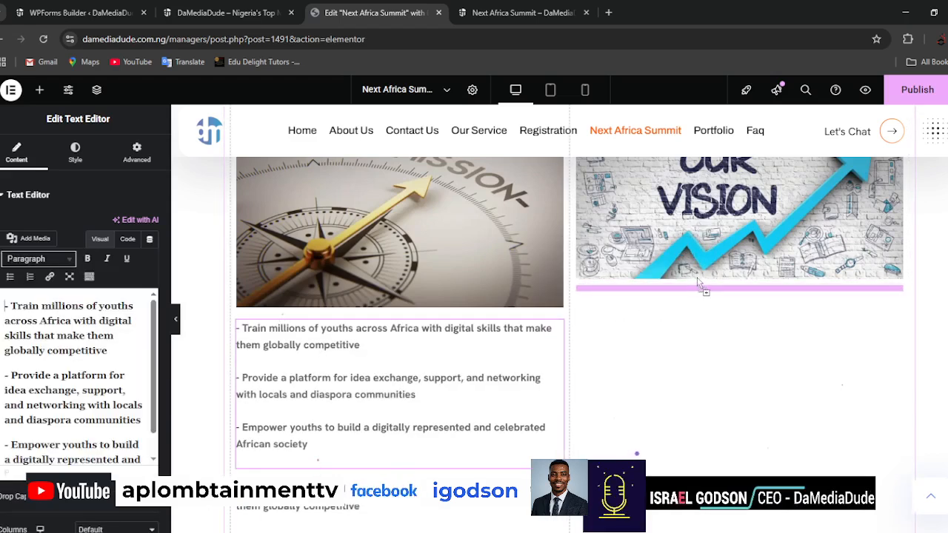
pyautogui.moveTo(696, 279); pyautogui.dragTo(696, 285)
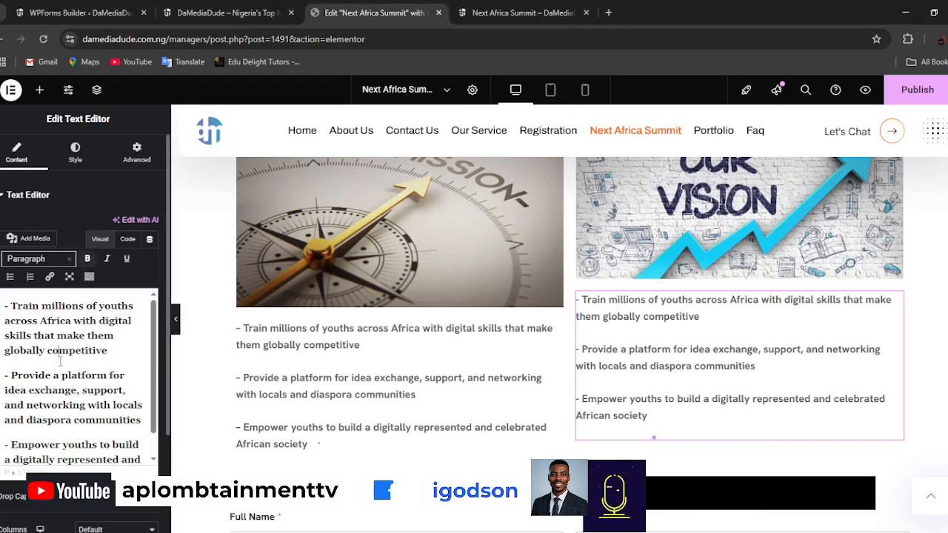
# Replace the text below the vision image with the copied vision statement, without its "Our Vision" title line, and make it bold.
pyautogui.hotkey('ctrl', 'a')
pyautogui.write('Our Vision To be a leading voice in empowering African youths with digital skills, making them valuable assets in the global market.')
pyautogui.moveTo(57, 299); pyautogui.dragTo(5, 305)
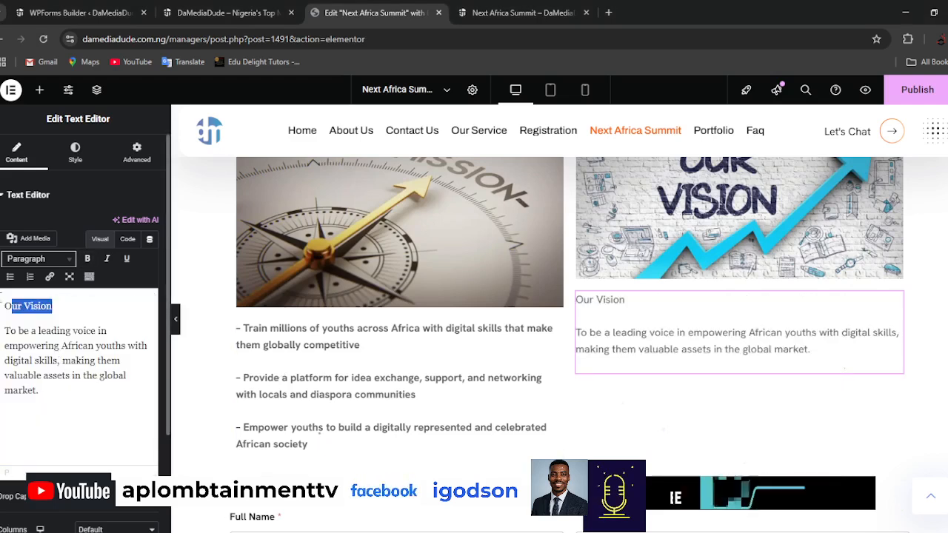
pyautogui.press('BackSpace')
pyautogui.press('Delete')
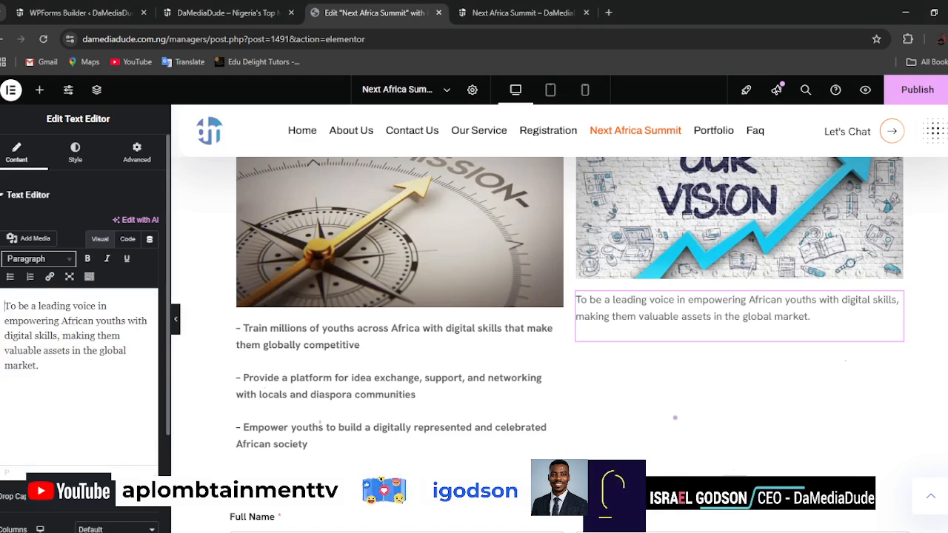
pyautogui.hotkey('ctrl', 'a')
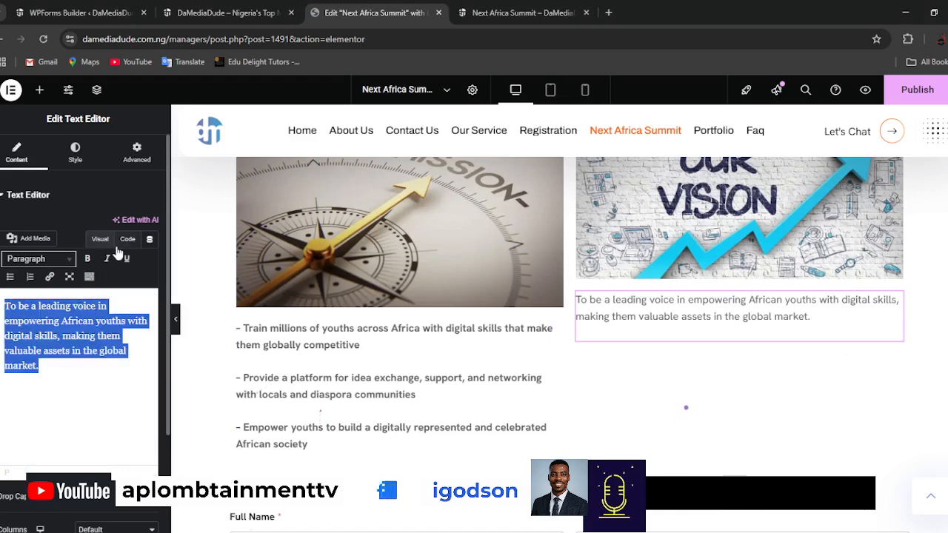
pyautogui.click(88, 258)
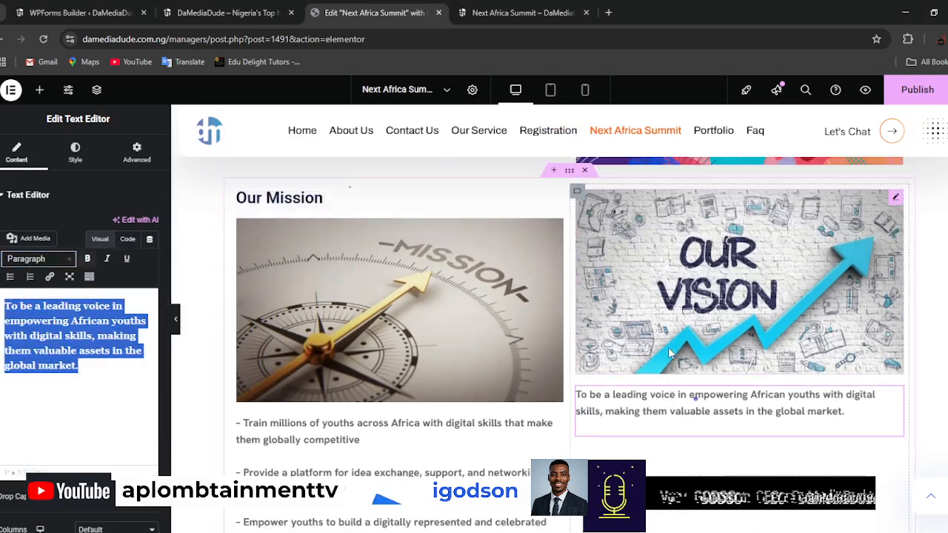
# Duplicate the "Our Mission" heading and move the copy above the vision image.
pyautogui.scroll(2, 668, 353)
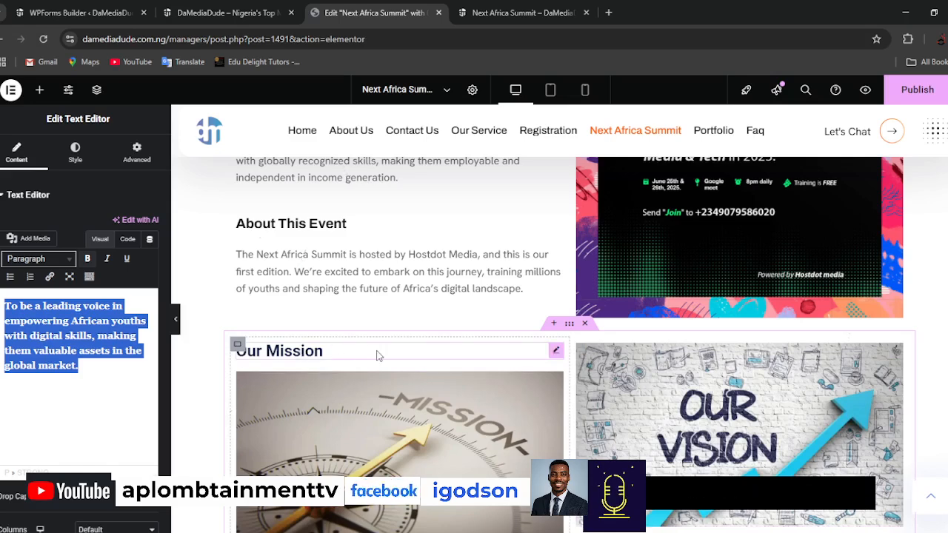
pyautogui.scroll(-3, 602, 378)
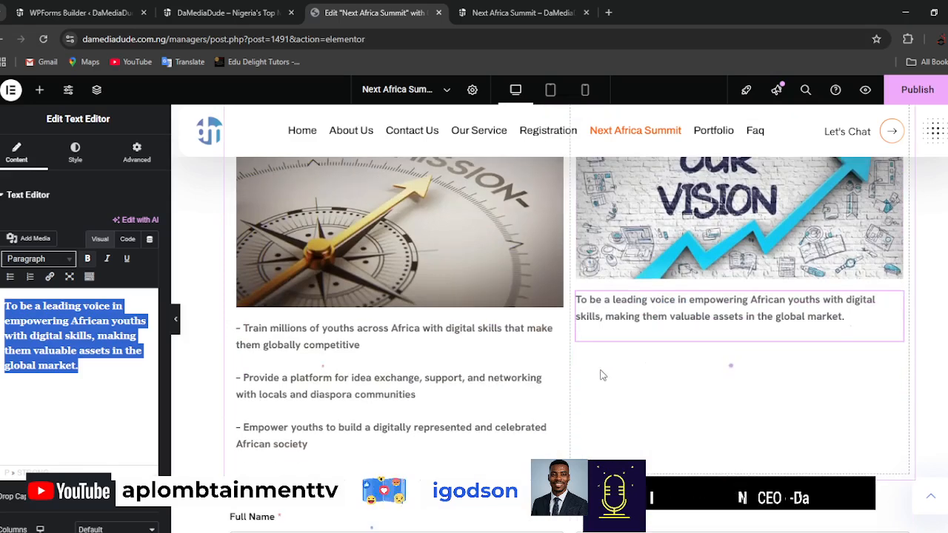
pyautogui.scroll(-2, 602, 376)
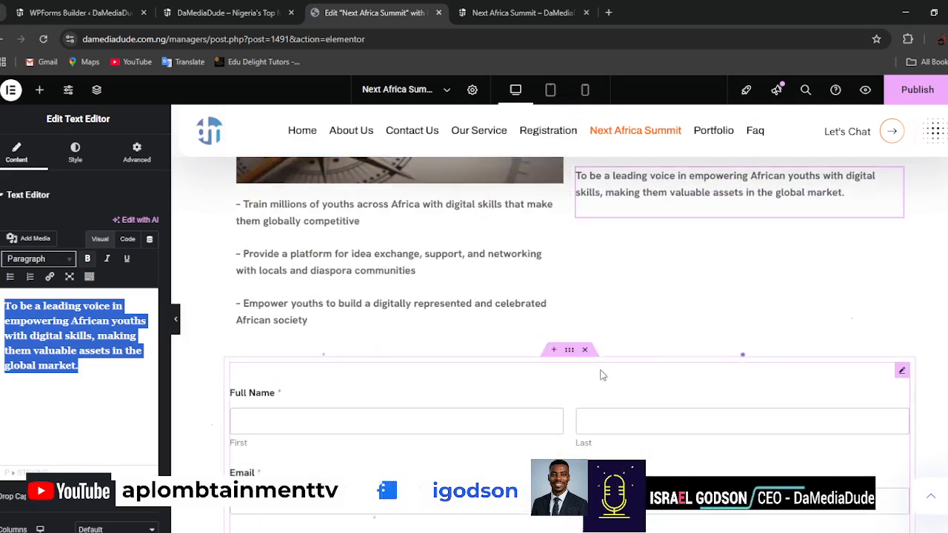
pyautogui.scroll(3, 601, 376)
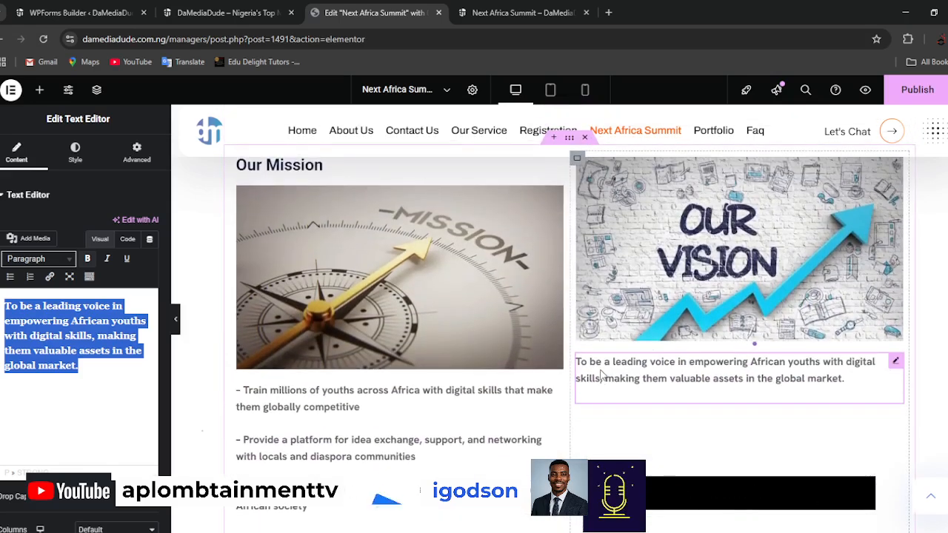
pyautogui.scroll(2, 601, 375)
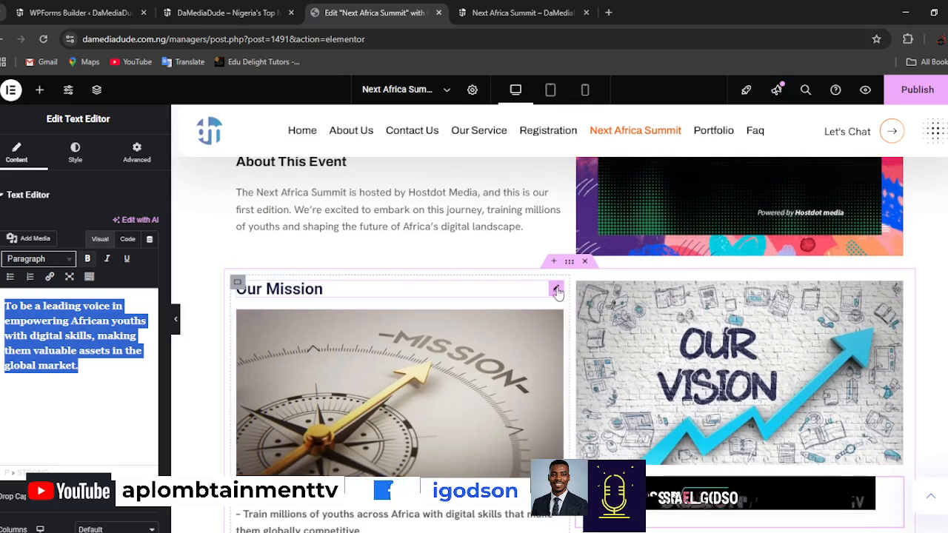
pyautogui.rightClick(556, 291)
pyautogui.click(592, 280)
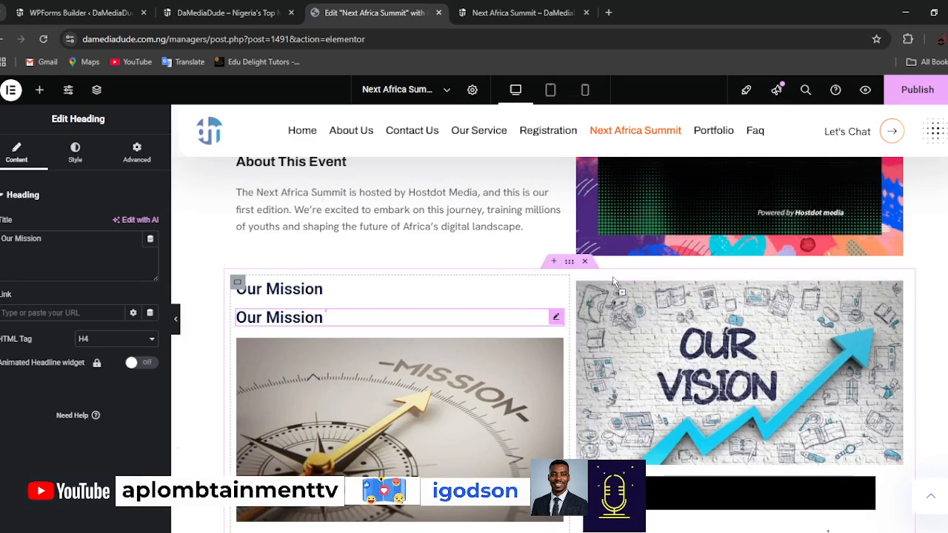
pyautogui.moveTo(619, 287); pyautogui.dragTo(468, 300)
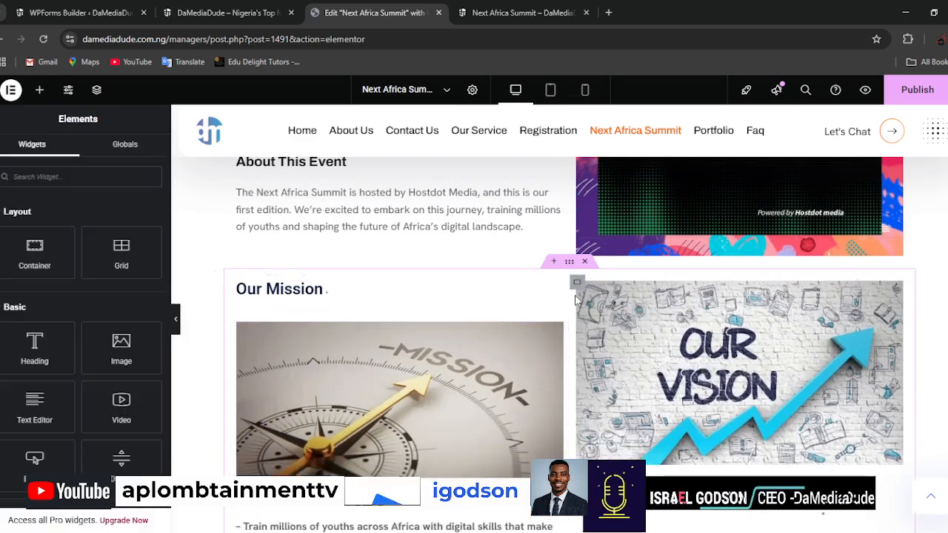
pyautogui.click(555, 289)
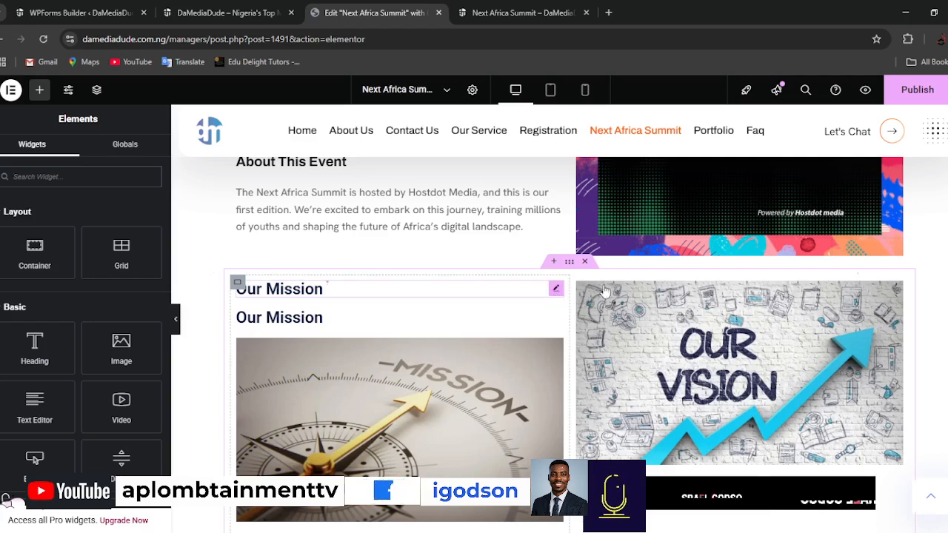
pyautogui.moveTo(729, 289); pyautogui.dragTo(728, 288)
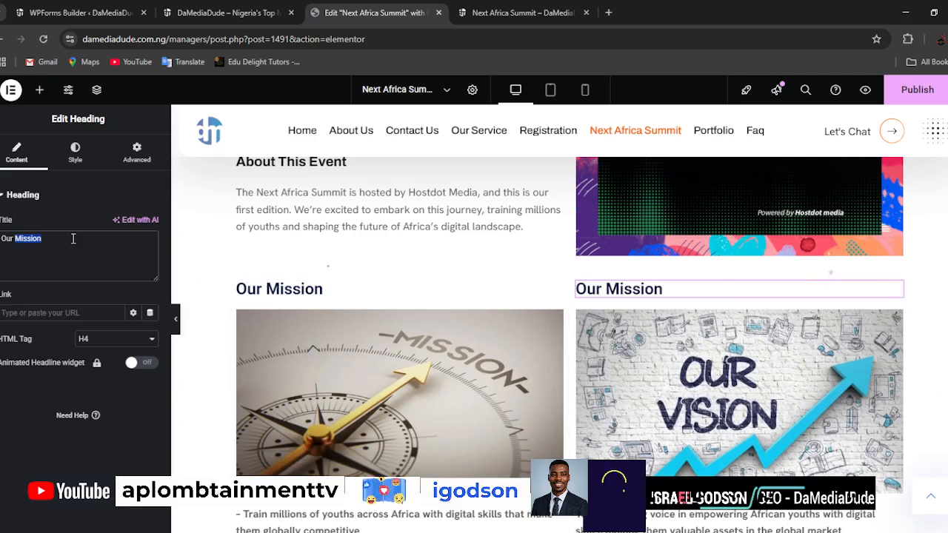
# Change the heading above the vision image to "Our Vision" and publish the page.
pyautogui.write('Vision')
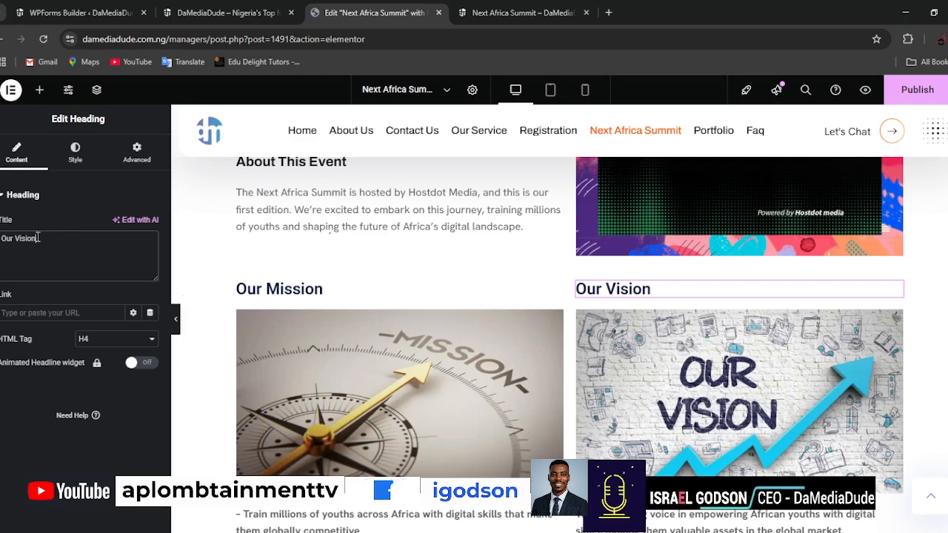
pyautogui.click(914, 90)
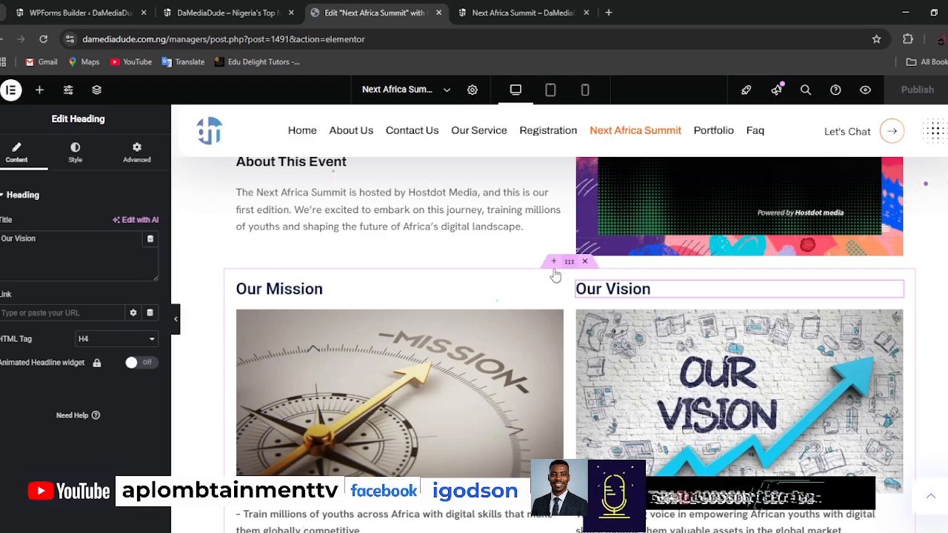
# Review the mission and vision sections and open the settings of the container that holds both columns.
pyautogui.scroll(-4, 646, 393)
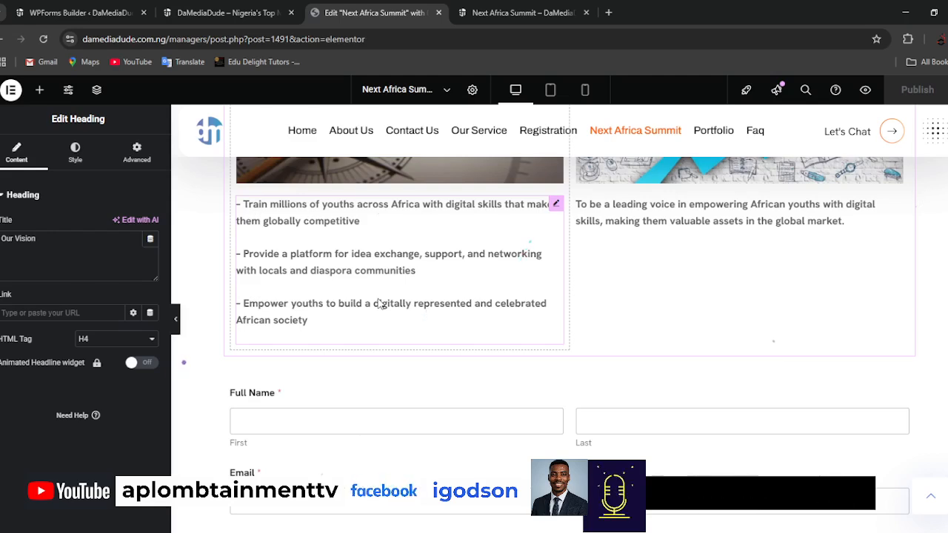
pyautogui.scroll(3, 595, 294)
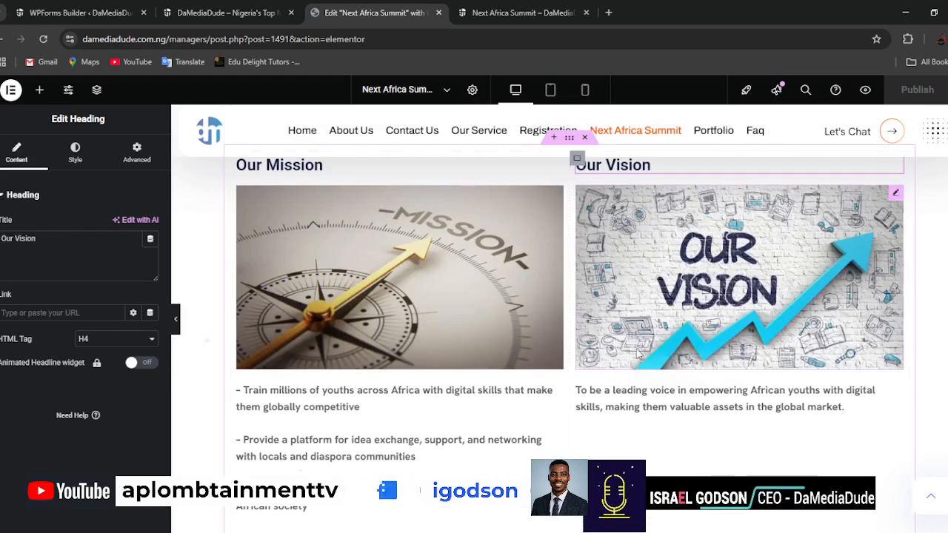
pyautogui.scroll(2, 488, 318)
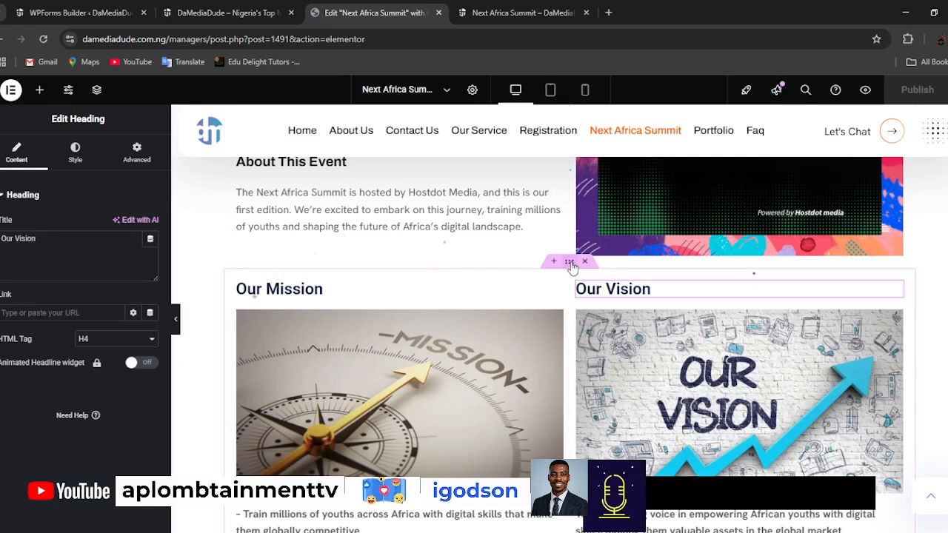
pyautogui.click(571, 264)
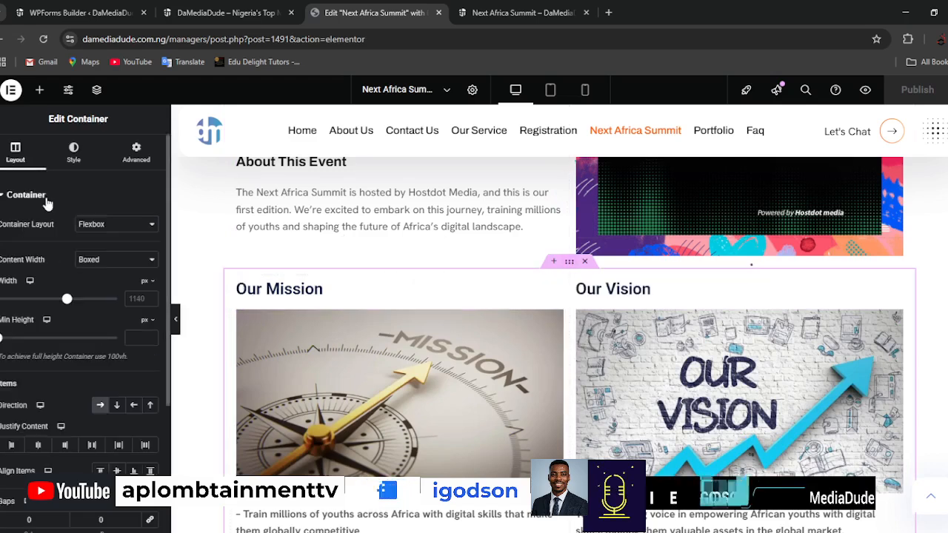
# Try the Full Width content setting on the mission and vision container, and return it to Boxed.
pyautogui.scroll(-2, 74, 311)
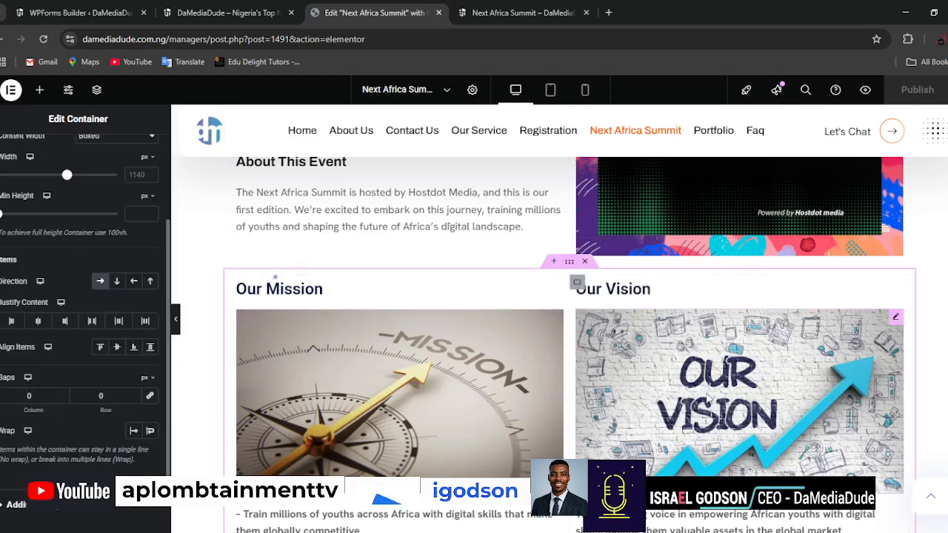
pyautogui.scroll(2, 26, 353)
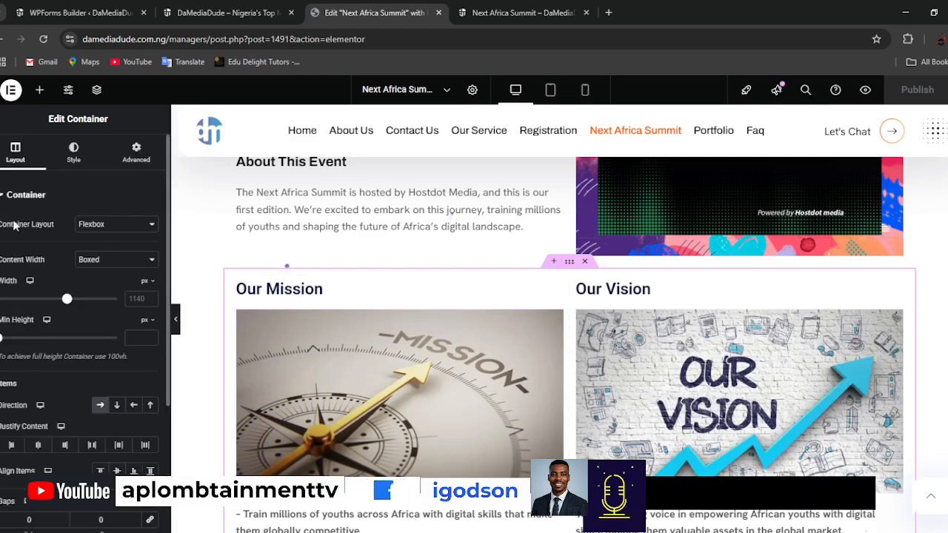
pyautogui.click(111, 200)
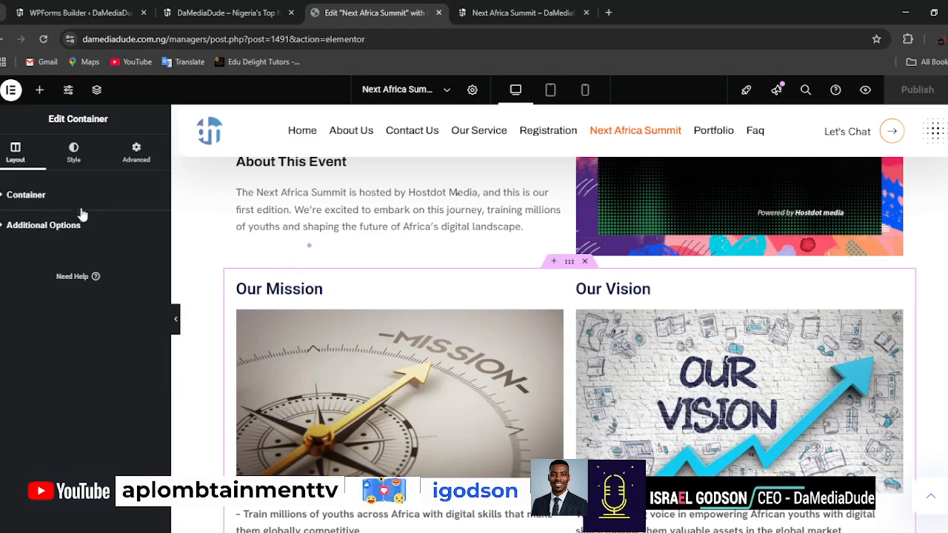
pyautogui.click(82, 200)
pyautogui.click(107, 261)
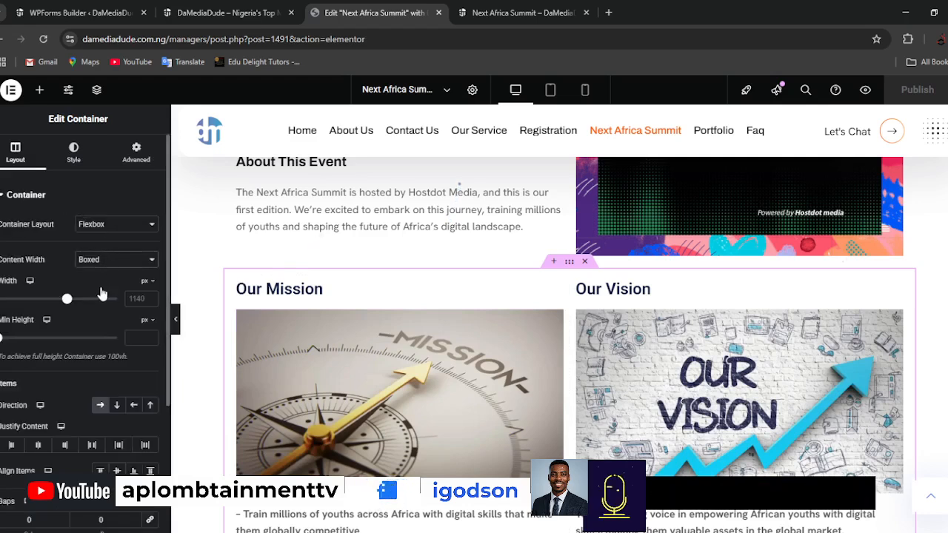
pyautogui.click(100, 286)
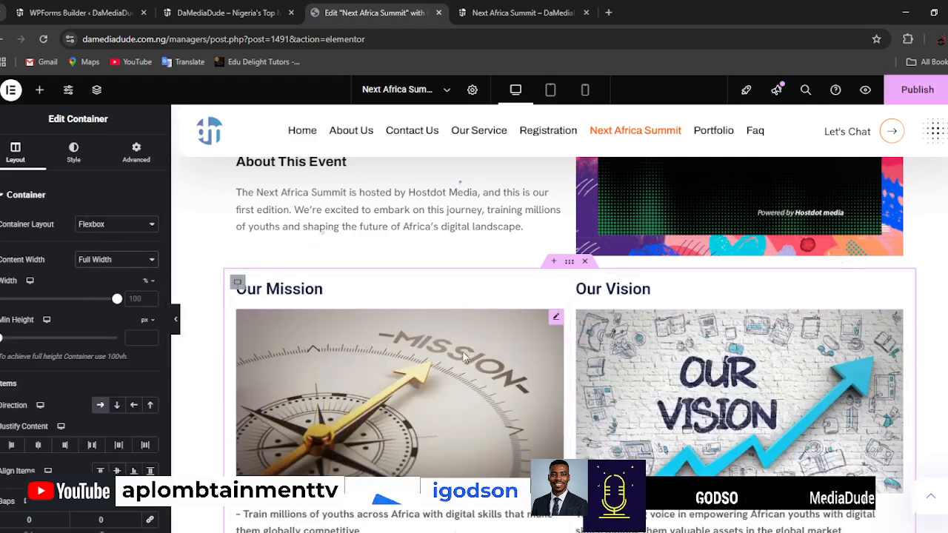
pyautogui.click(108, 259)
pyautogui.click(107, 273)
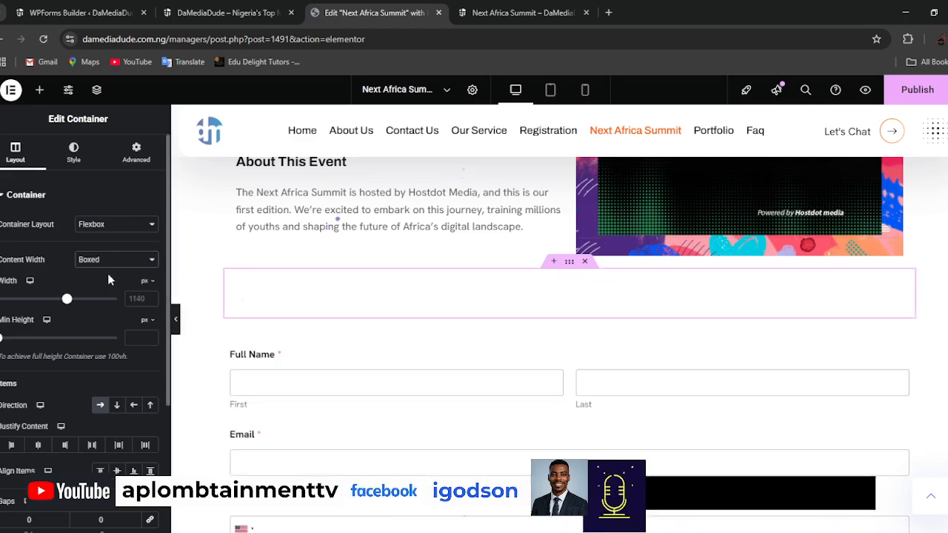
# Set the mission and vision container's background overlay to the classic type.
pyautogui.click(73, 153)
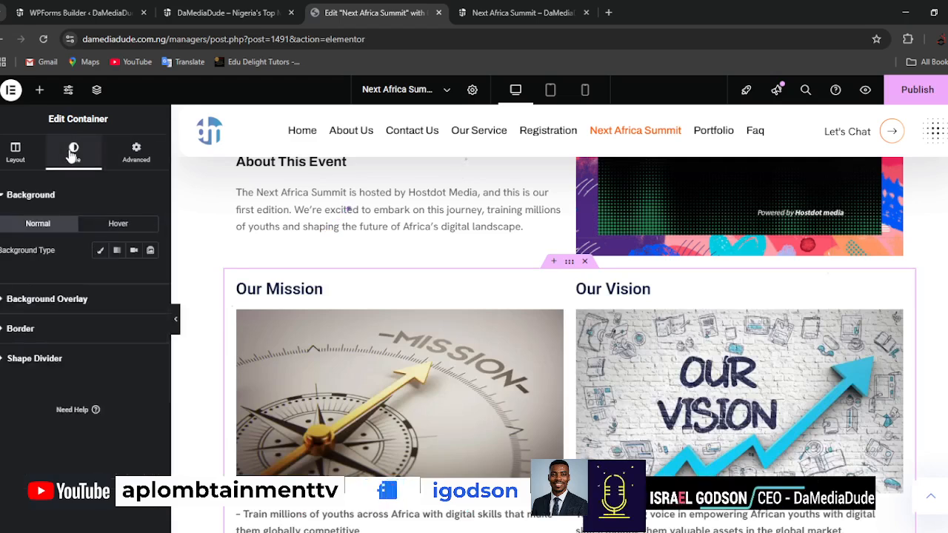
pyautogui.click(45, 301)
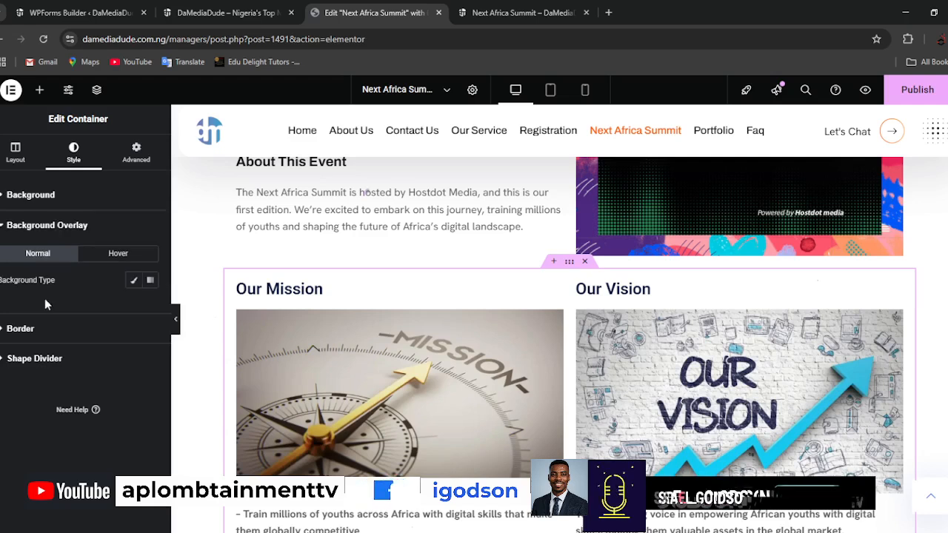
pyautogui.click(134, 281)
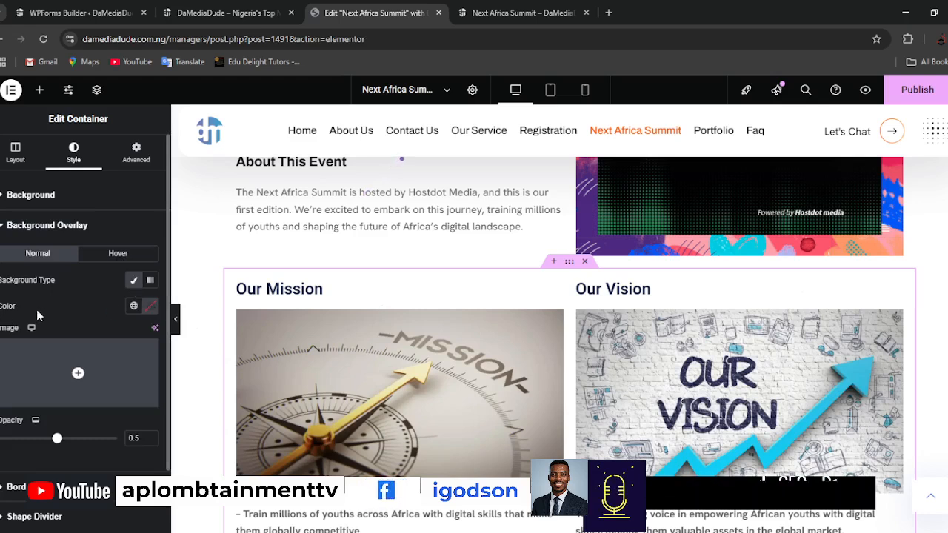
# Try the Next Africa Summit flyer, NEXT-AFRICA-SUMMIT-NAS2-2.jpg, as the container's overlay image and remove it.
pyautogui.moveTo(77, 373)
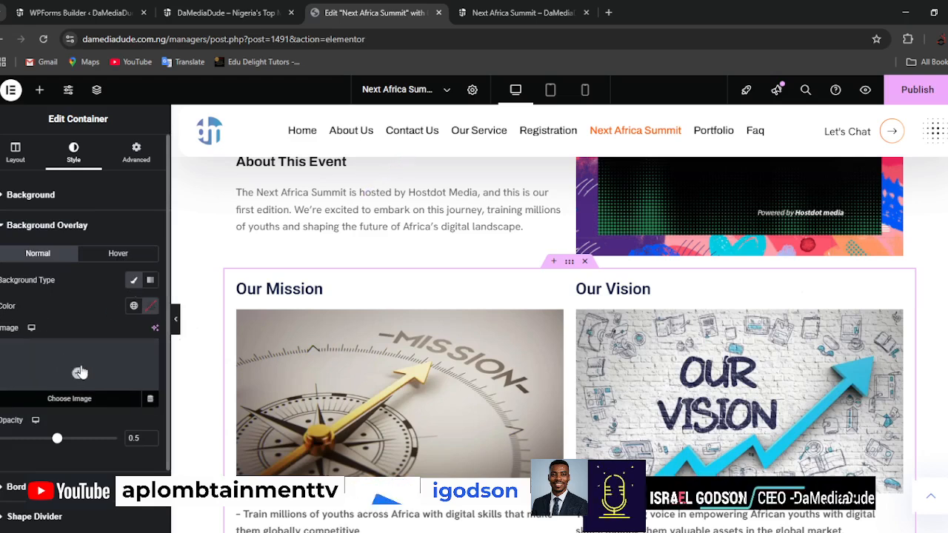
pyautogui.click(79, 373)
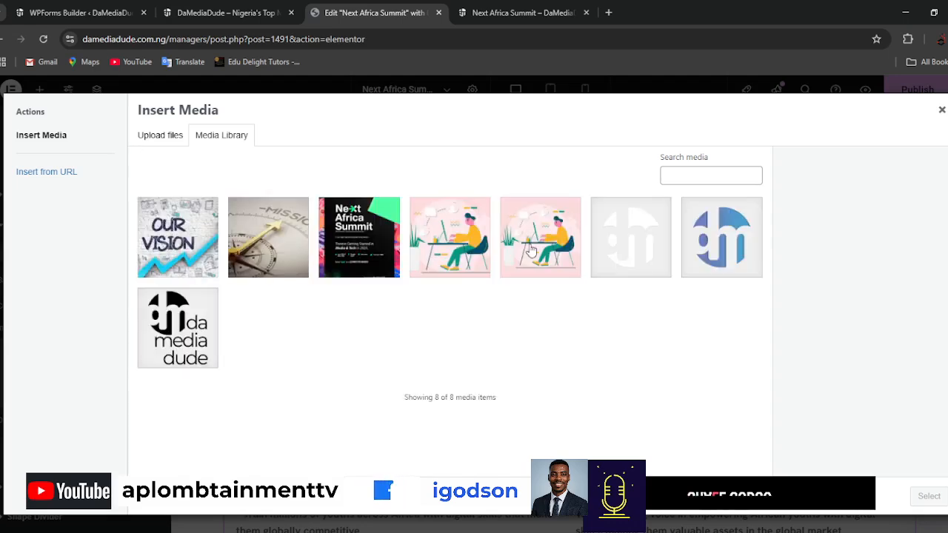
pyautogui.click(372, 252)
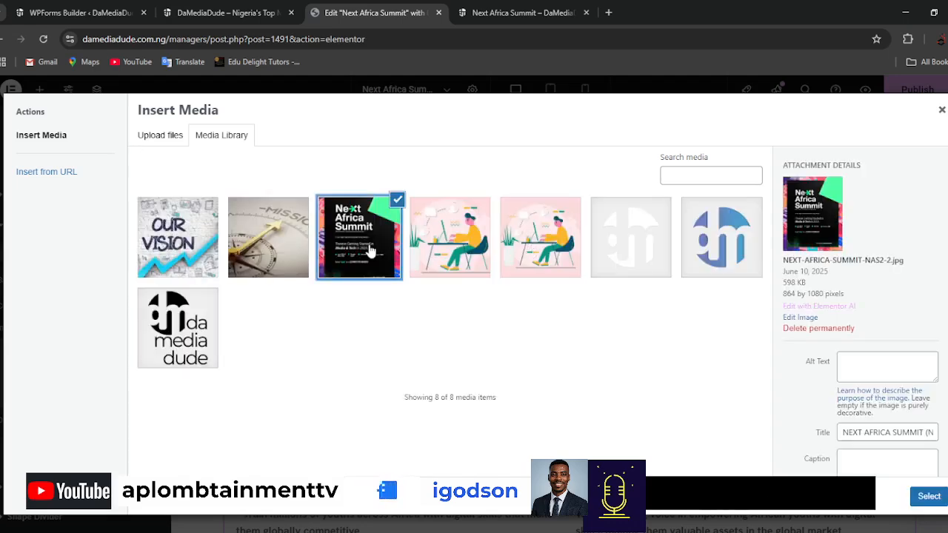
pyautogui.click(923, 496)
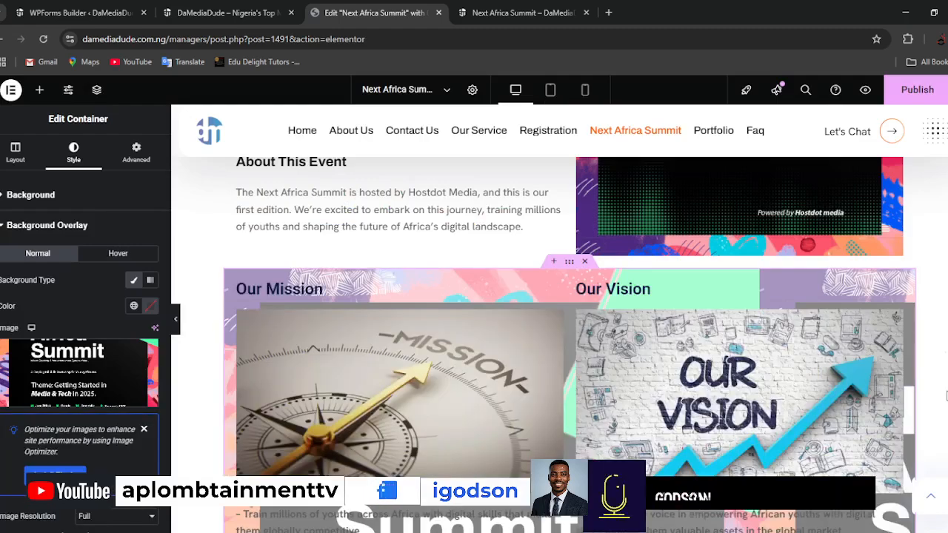
pyautogui.scroll(-5, 941, 396)
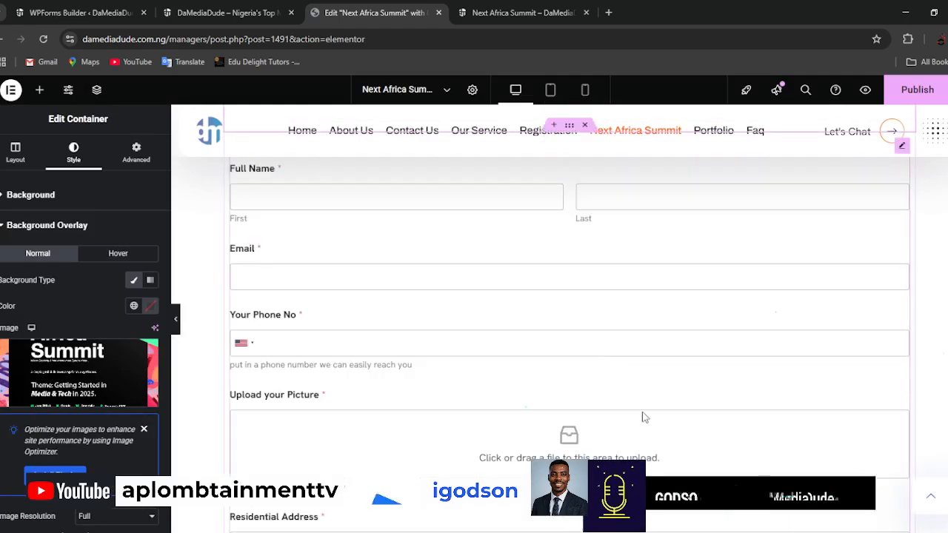
pyautogui.scroll(7, 815, 393)
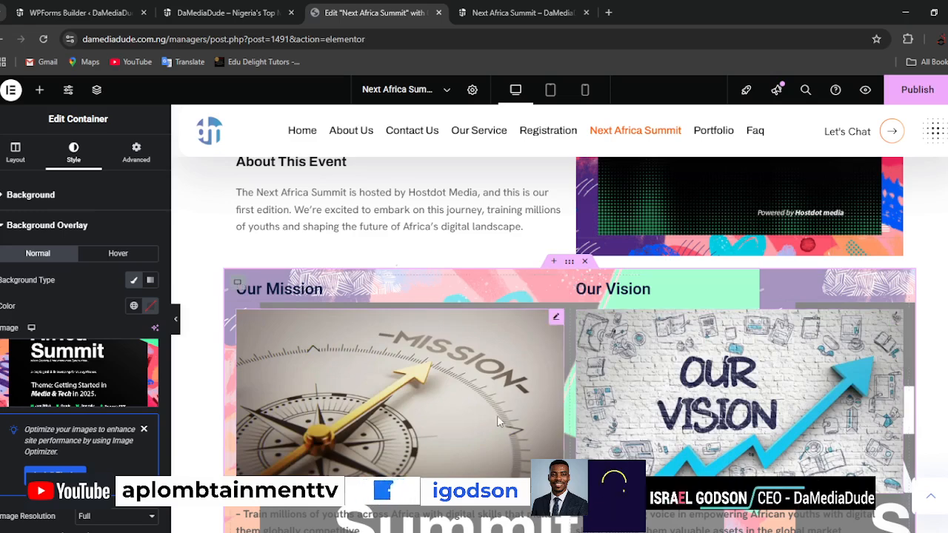
pyautogui.scroll(-2, 781, 417)
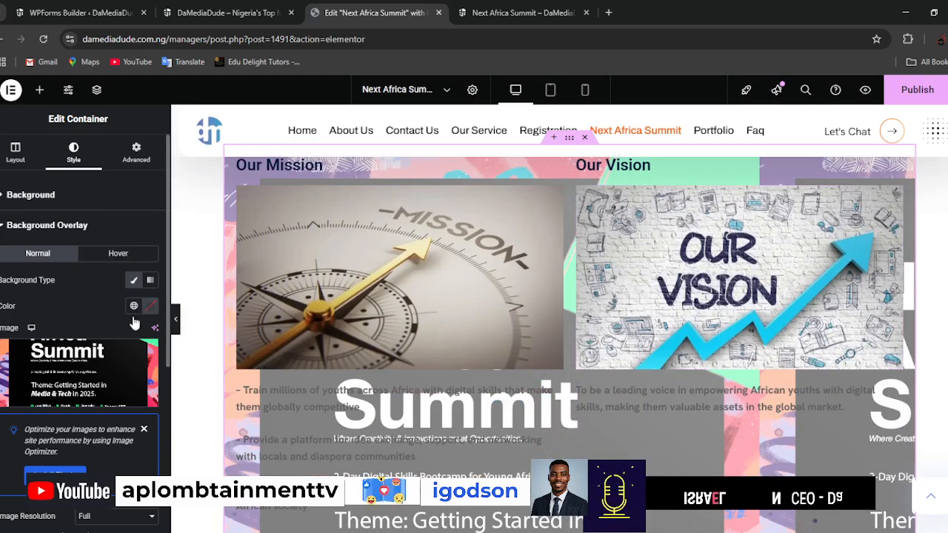
pyautogui.click(145, 354)
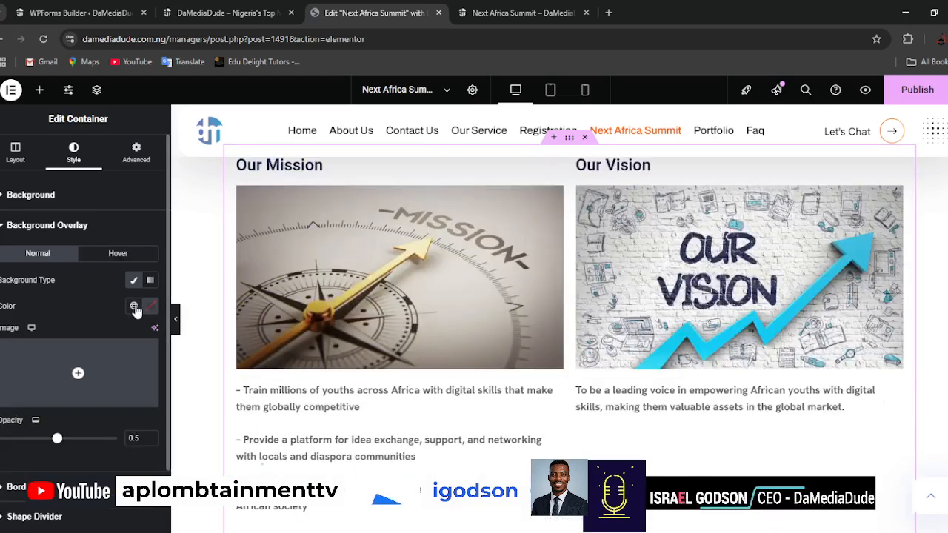
# Set the background overlay color of the mission and vision container to a medium green.
pyautogui.click(150, 306)
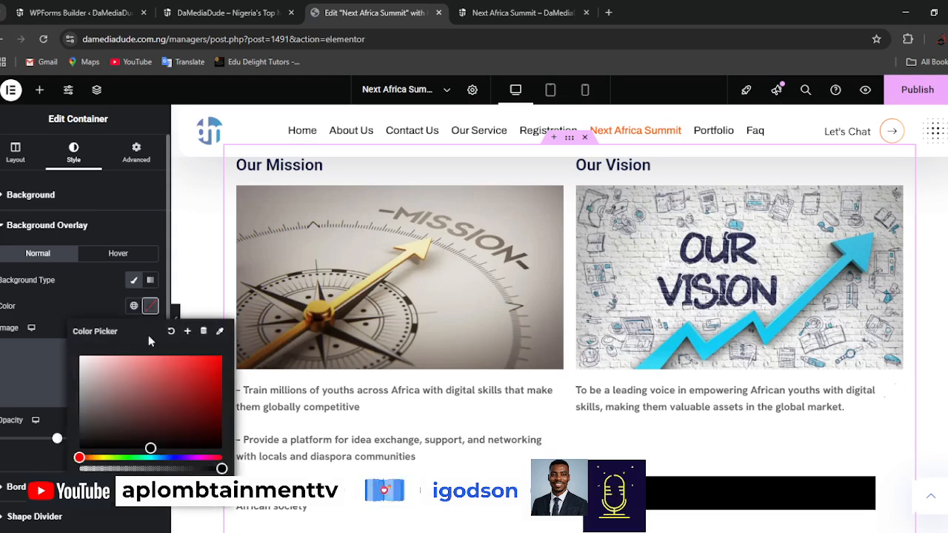
pyautogui.click(199, 368)
pyautogui.moveTo(210, 367)
pyautogui.mouseDown()
pyautogui.moveTo(210, 396)
pyautogui.moveTo(215, 363)
pyautogui.mouseUp()
pyautogui.moveTo(136, 383); pyautogui.dragTo(163, 419)
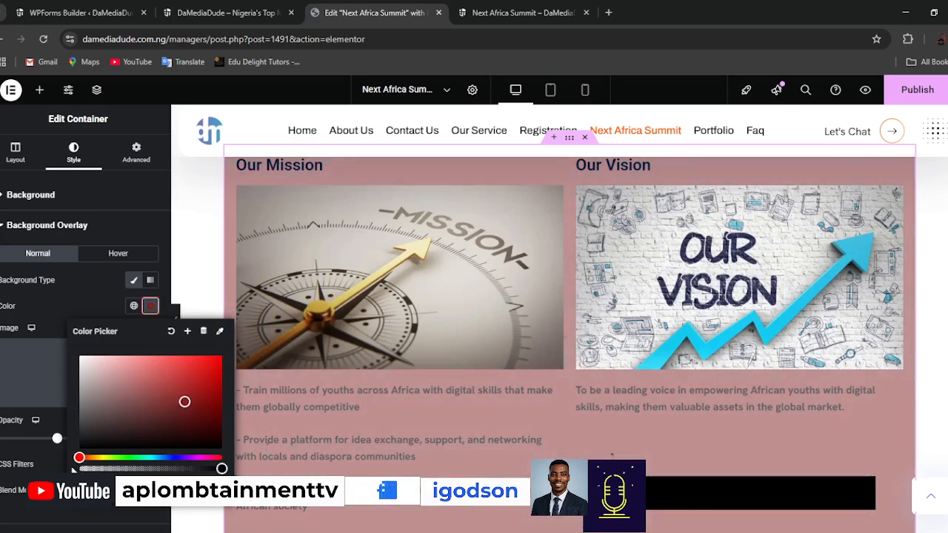
pyautogui.moveTo(104, 458); pyautogui.dragTo(138, 458)
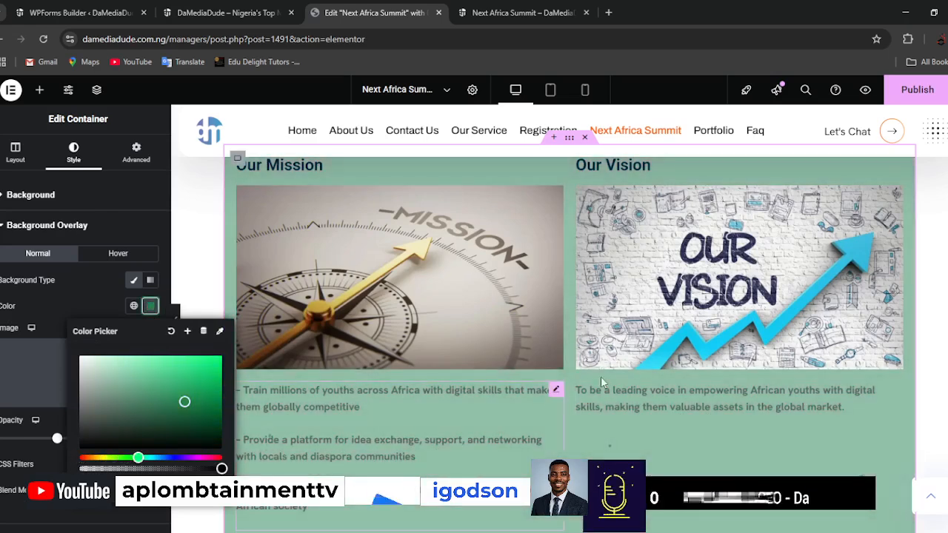
# Try a near-black green background overlay color on the mission and vision container.
pyautogui.scroll(4, 608, 370)
pyautogui.scroll(2, 607, 376)
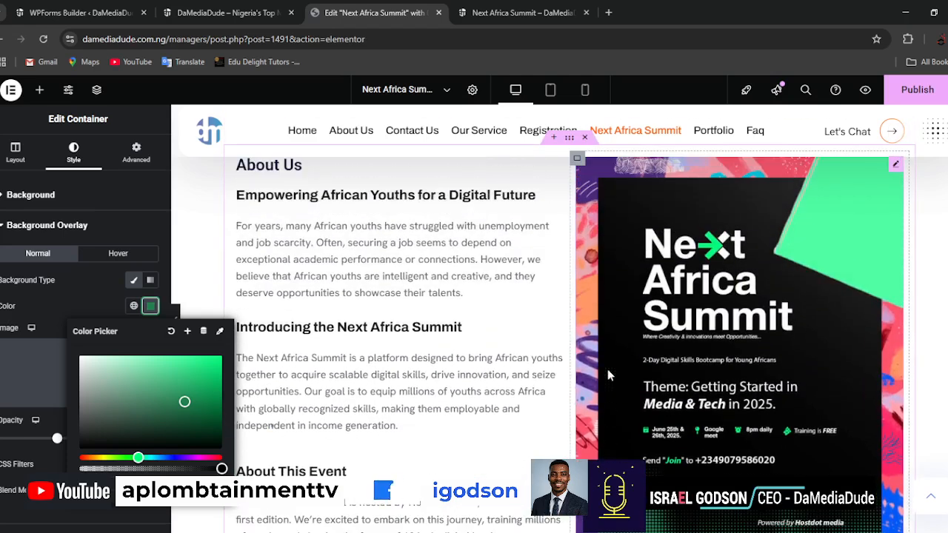
pyautogui.scroll(-3, 608, 376)
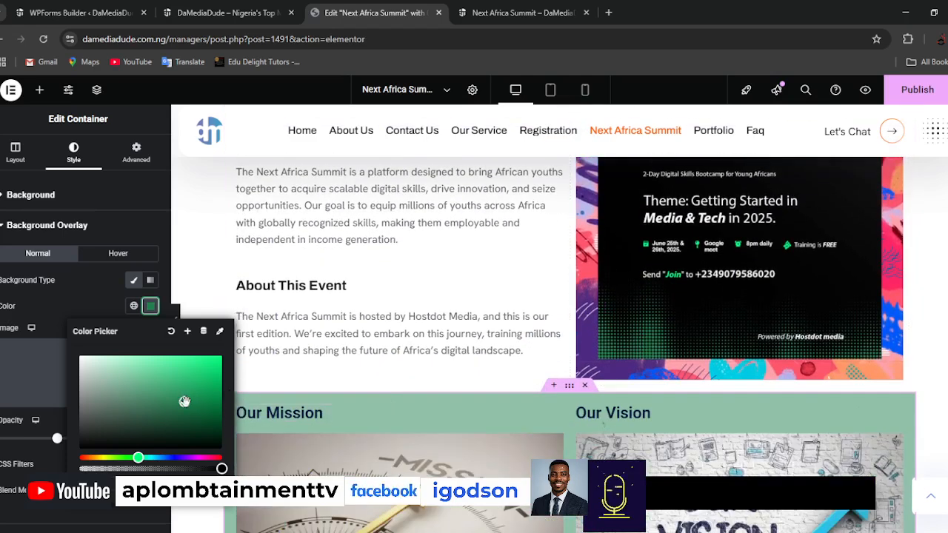
pyautogui.moveTo(168, 423); pyautogui.dragTo(104, 434)
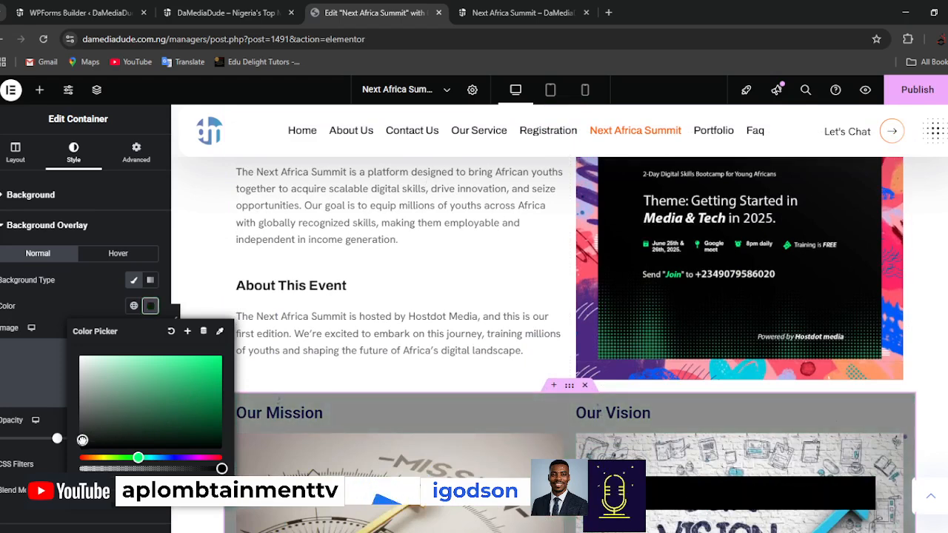
pyautogui.moveTo(82, 440); pyautogui.dragTo(123, 434)
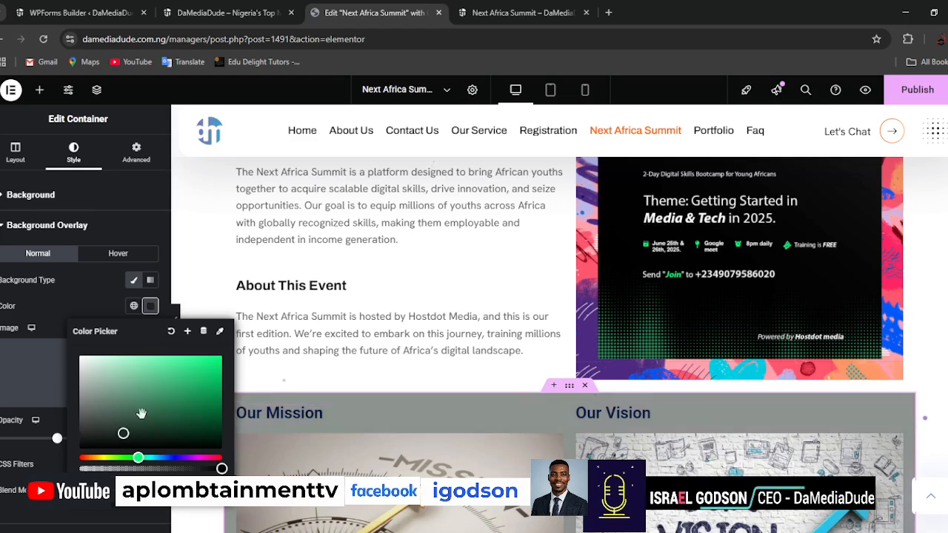
pyautogui.moveTo(122, 438); pyautogui.dragTo(121, 444)
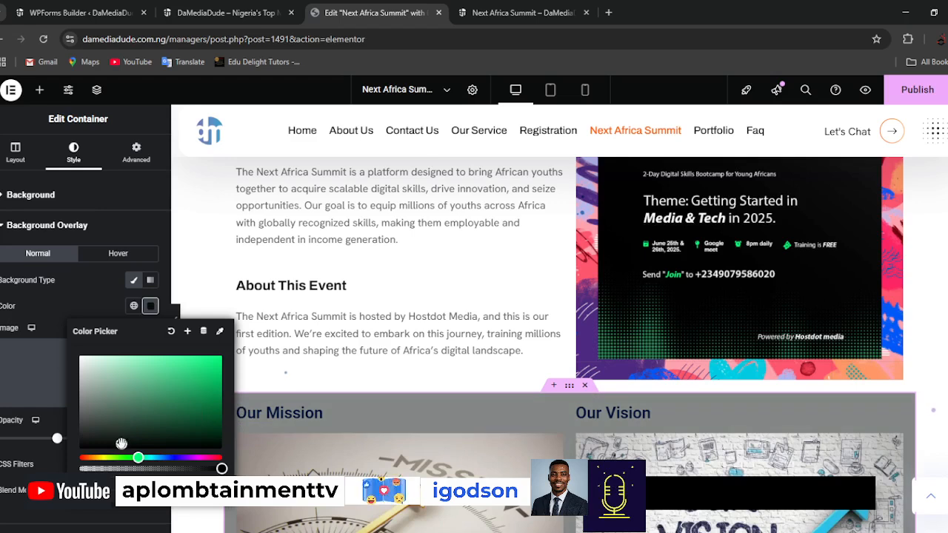
pyautogui.click(46, 300)
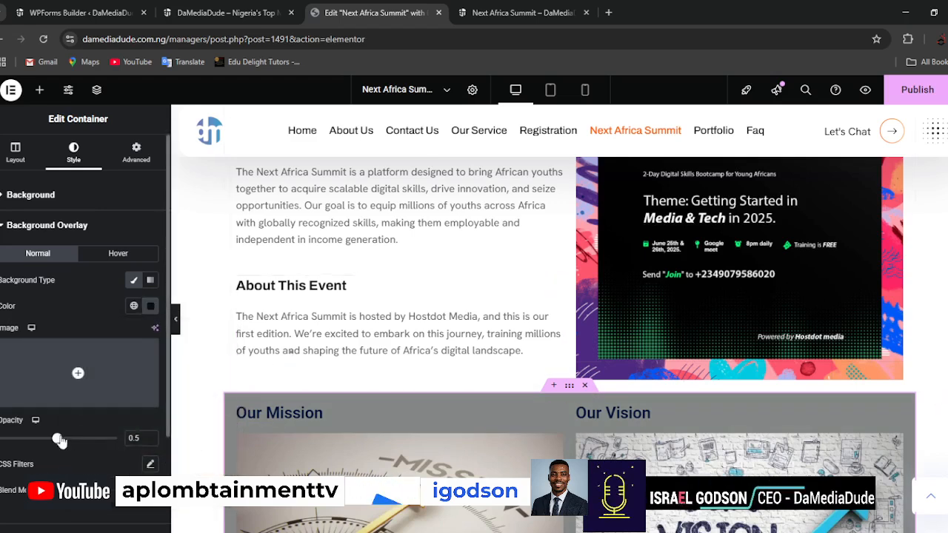
# Set the mission and vision container's overlay opacity to 1 and its overlay color to dark charcoal gray.
pyautogui.moveTo(73, 444); pyautogui.dragTo(123, 449)
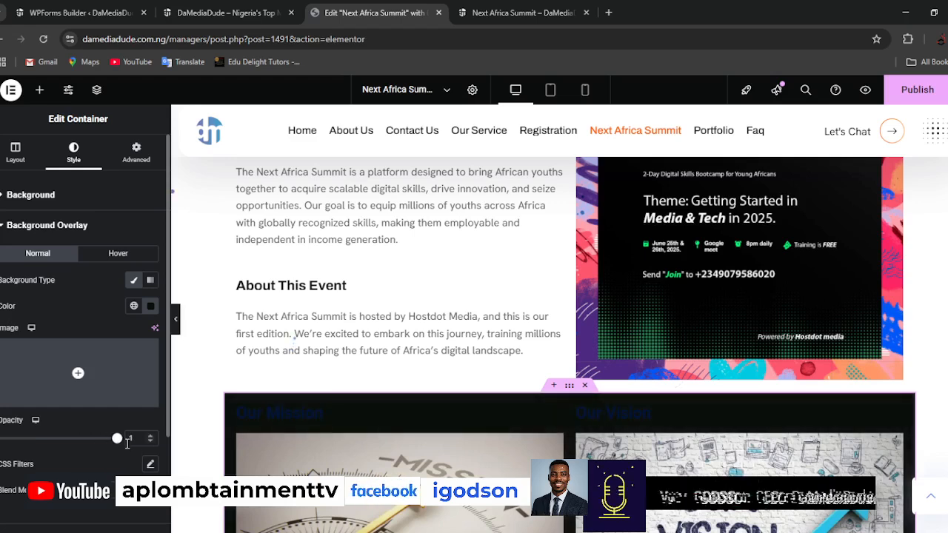
pyautogui.click(150, 308)
pyautogui.moveTo(136, 395); pyautogui.dragTo(83, 435)
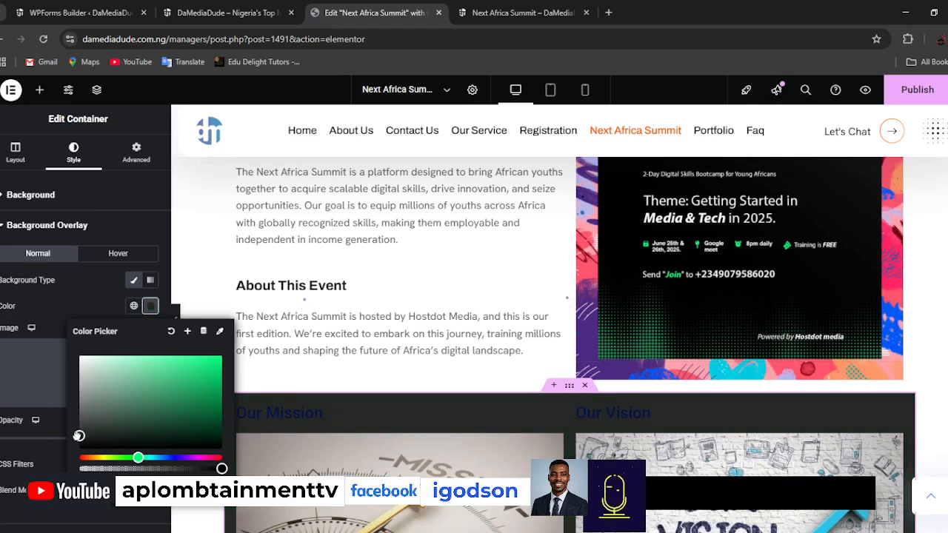
pyautogui.moveTo(79, 437); pyautogui.dragTo(77, 437)
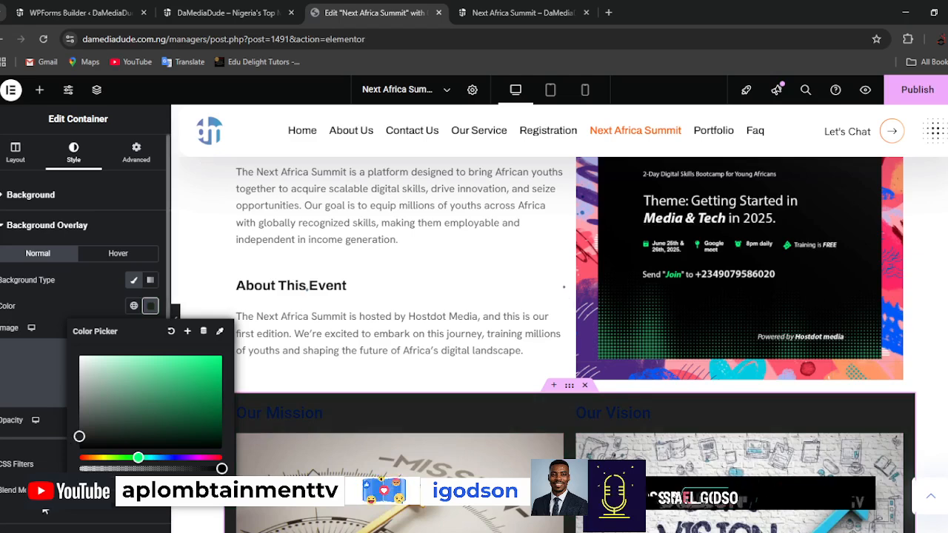
pyautogui.click(151, 306)
# Examine the dark mission and vision section in the editor and compare it with the page preview.
pyautogui.scroll(-3, 457, 452)
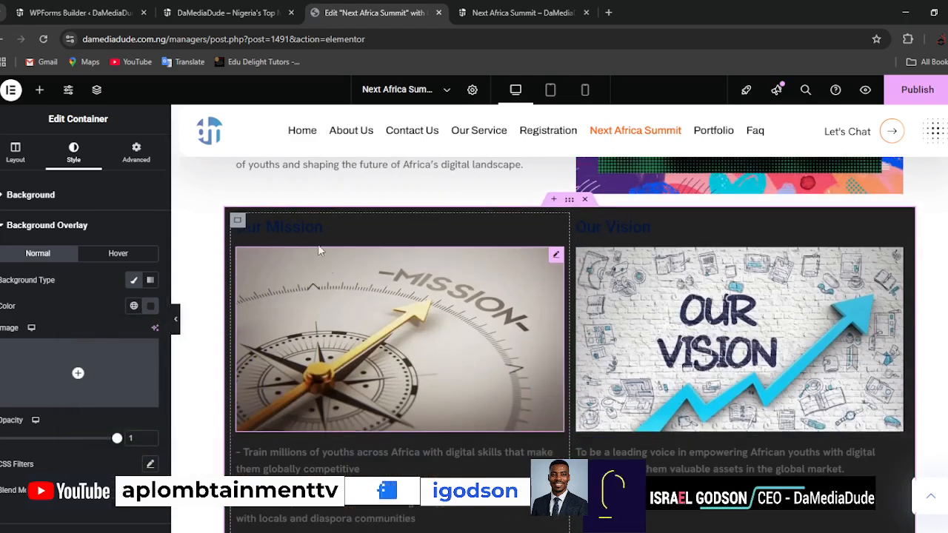
pyautogui.scroll(-2, 644, 355)
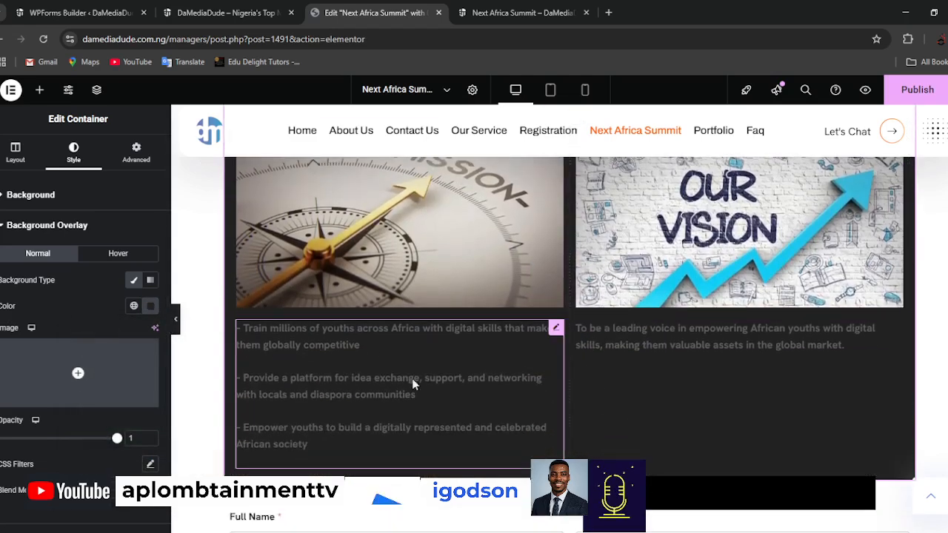
pyautogui.scroll(1, 519, 366)
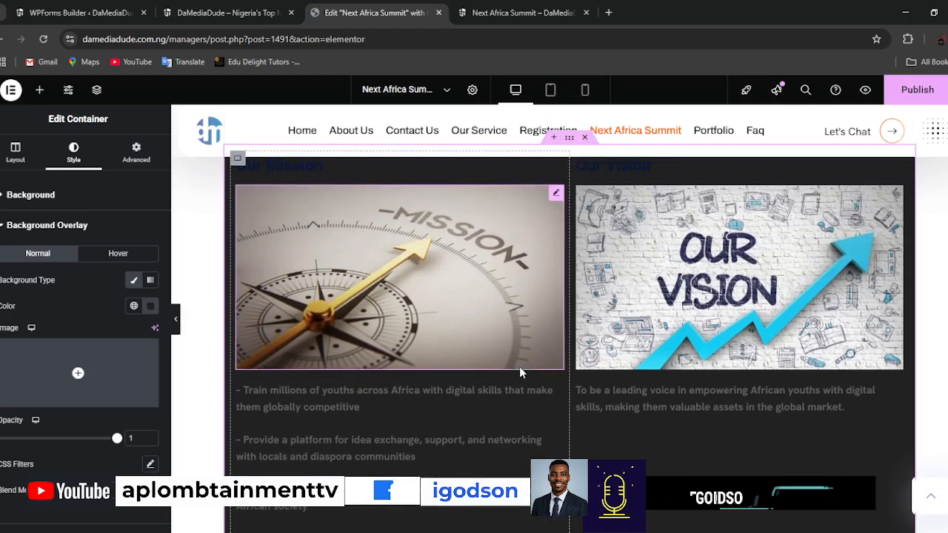
pyautogui.scroll(2, 519, 367)
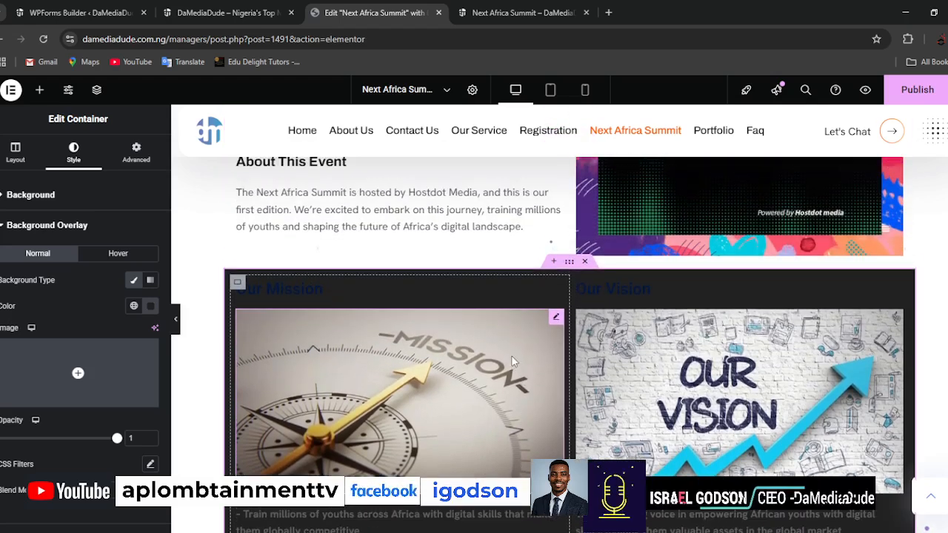
pyautogui.click(546, 12)
pyautogui.scroll(-8, 545, 277)
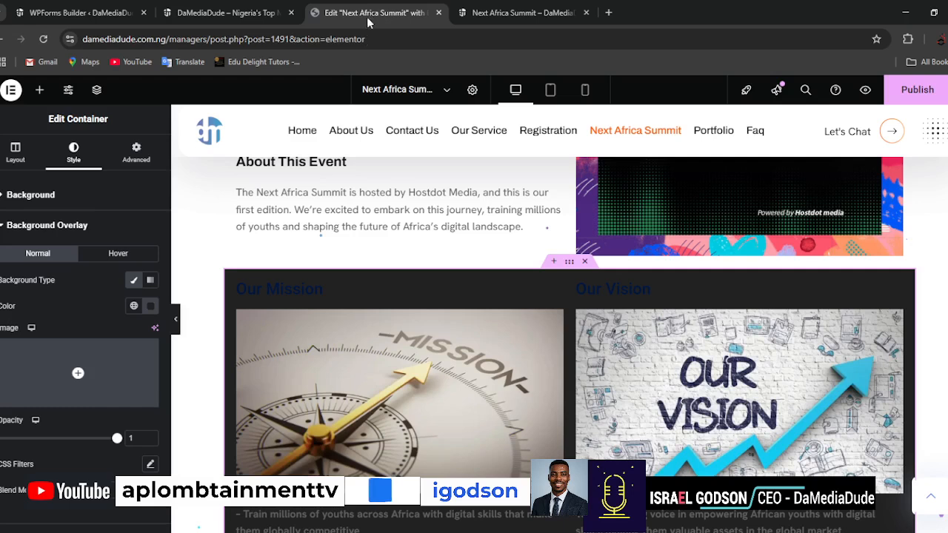
pyautogui.click(375, 14)
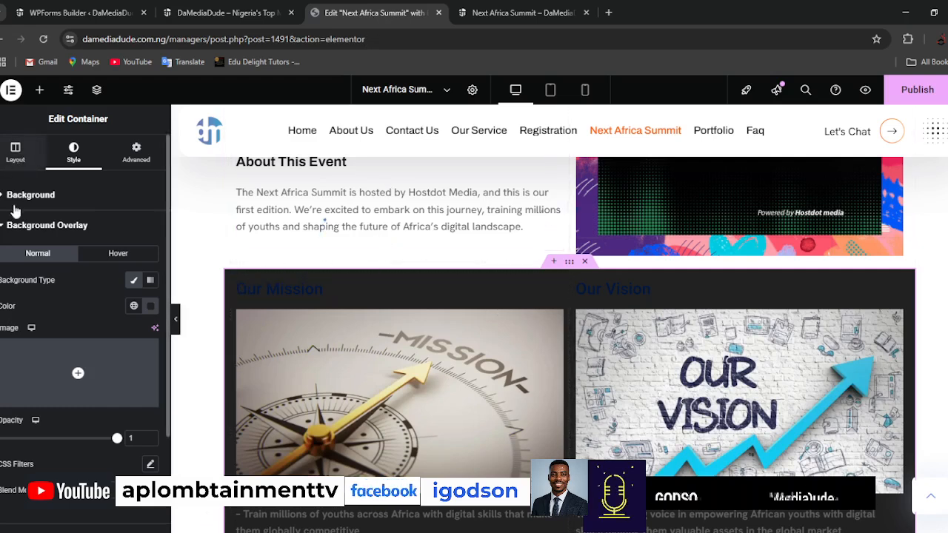
pyautogui.click(4, 227)
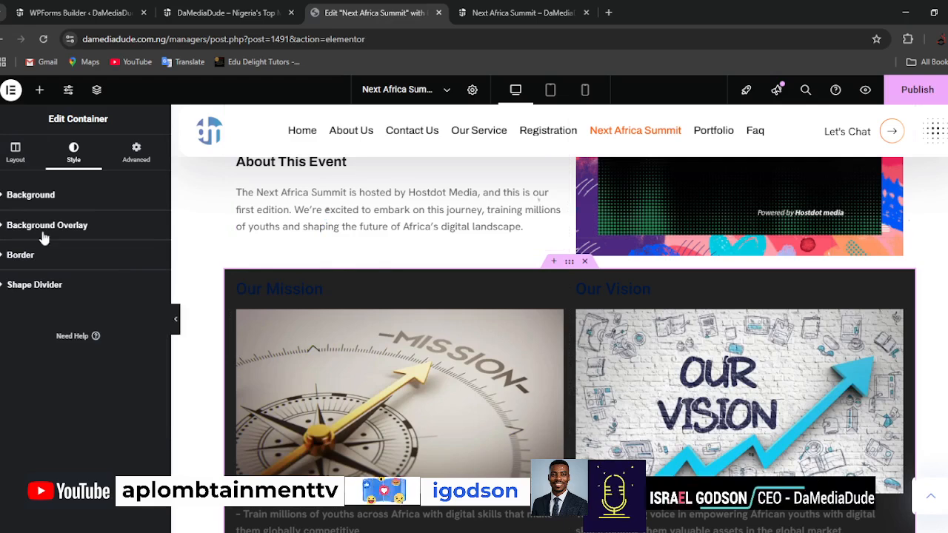
pyautogui.click(4, 227)
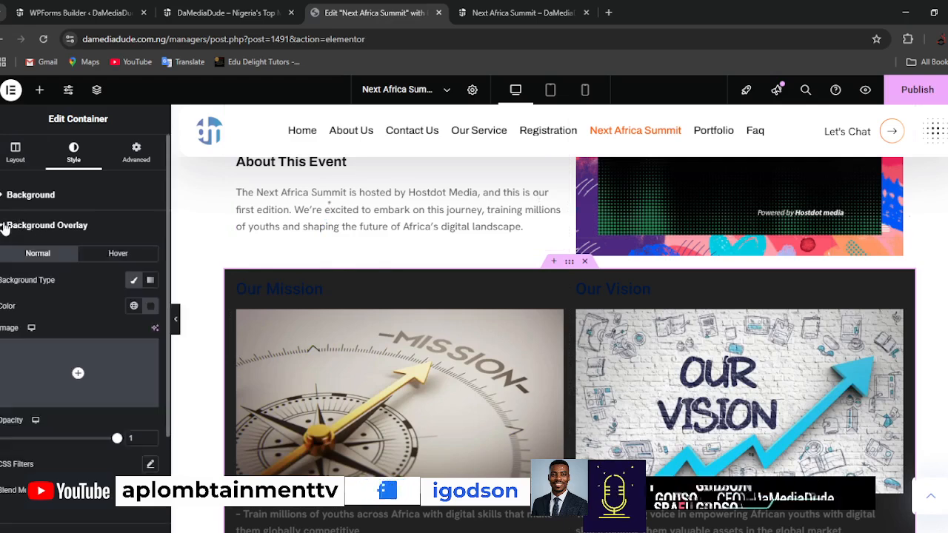
pyautogui.click(4, 226)
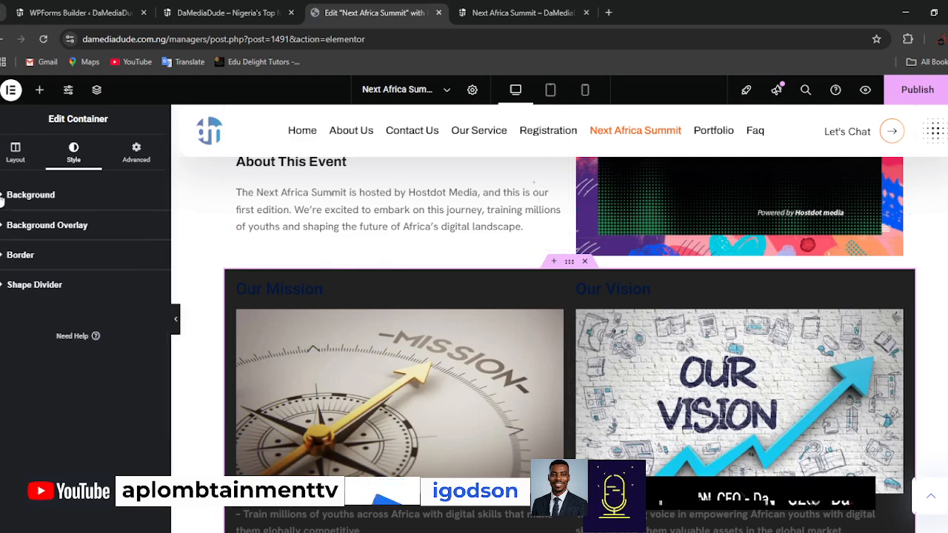
pyautogui.click(3, 199)
pyautogui.click(2, 198)
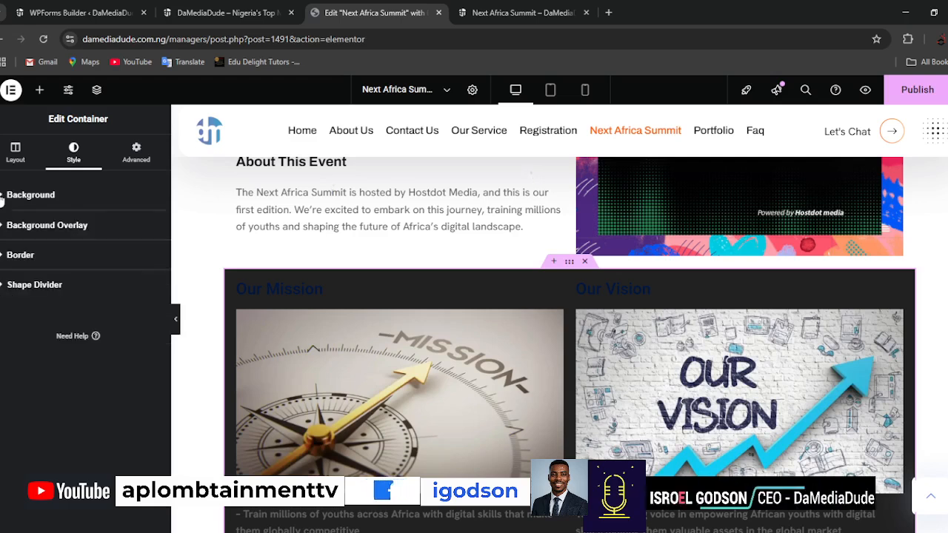
# Give the mission and vision container a solid border, 2 px wide on all sides.
pyautogui.click(3, 256)
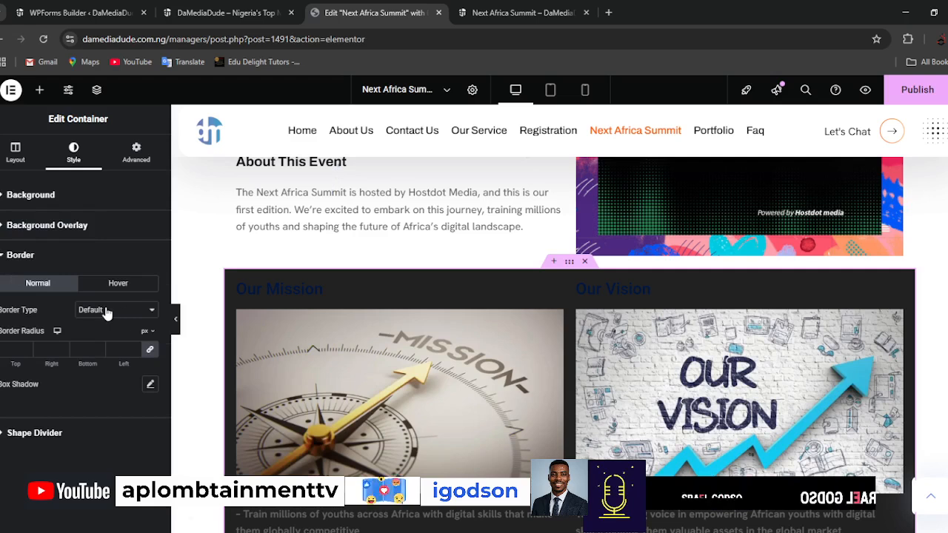
pyautogui.click(93, 360)
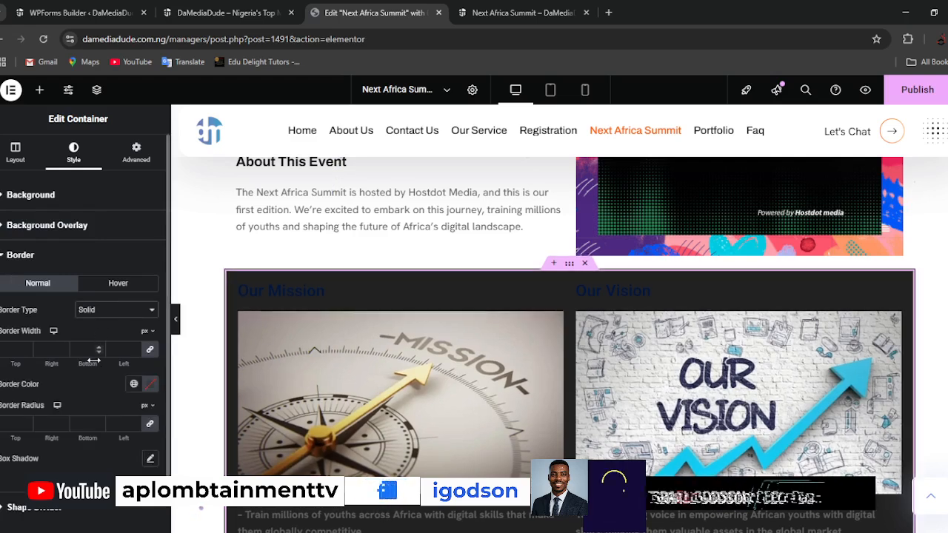
pyautogui.click(98, 346)
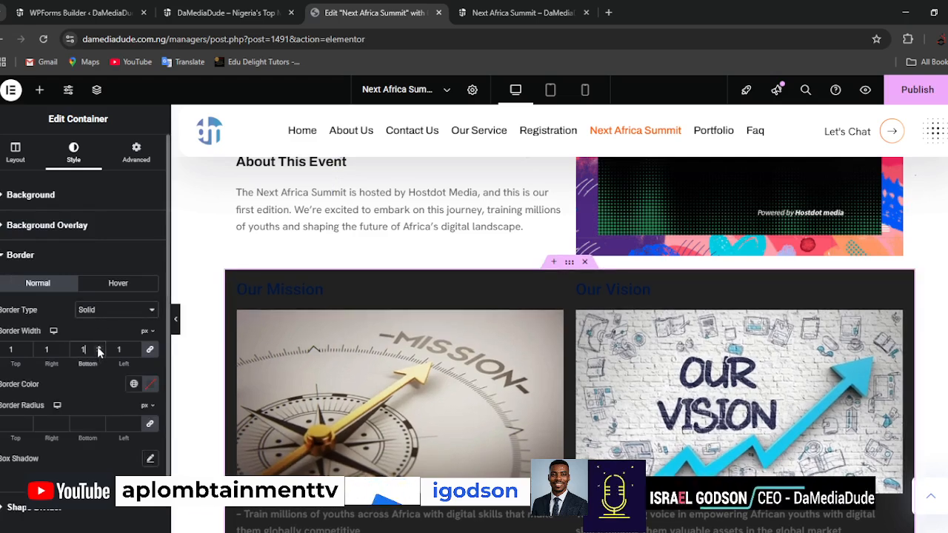
pyautogui.click(98, 347)
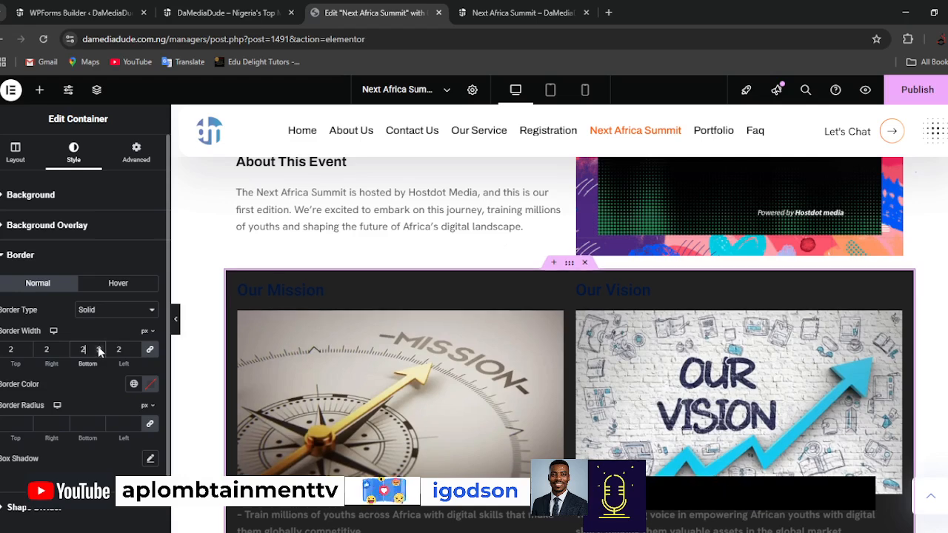
# Set the container's border color to the bright green sampled from the Next Africa Summit flyer.
pyautogui.click(150, 385)
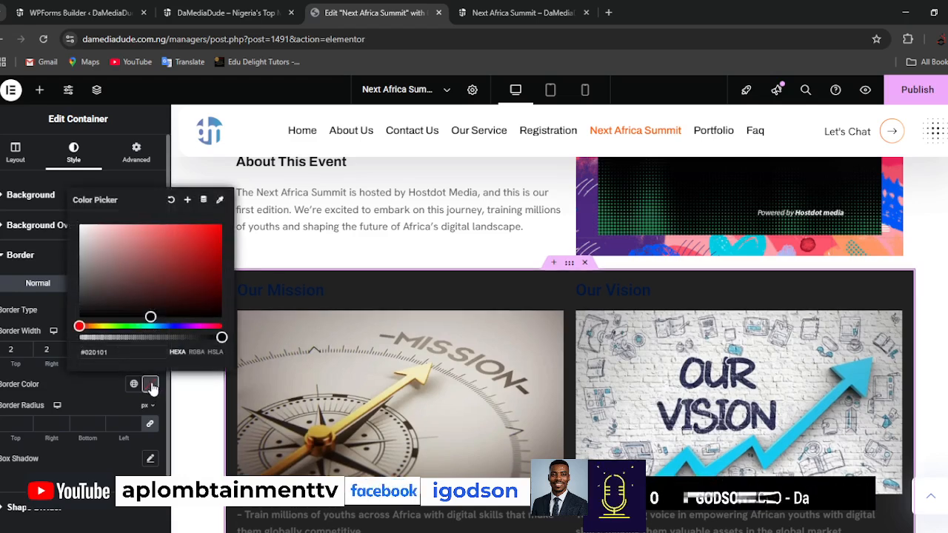
pyautogui.scroll(3, 518, 321)
pyautogui.scroll(2, 518, 321)
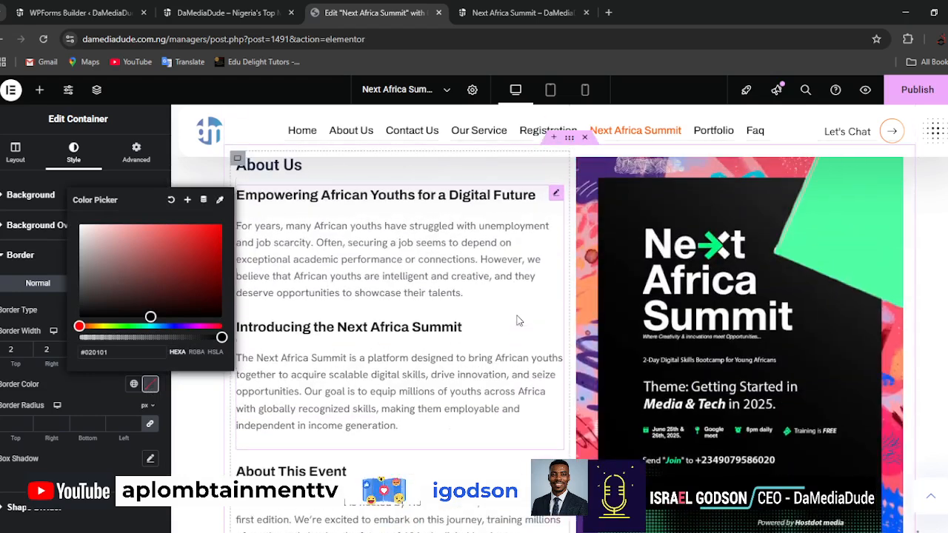
pyautogui.click(220, 200)
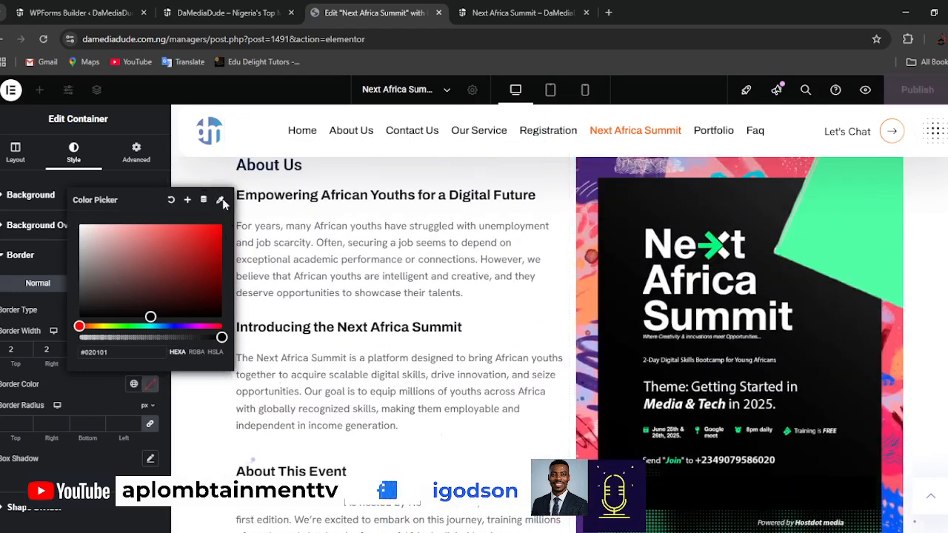
pyautogui.click(853, 220)
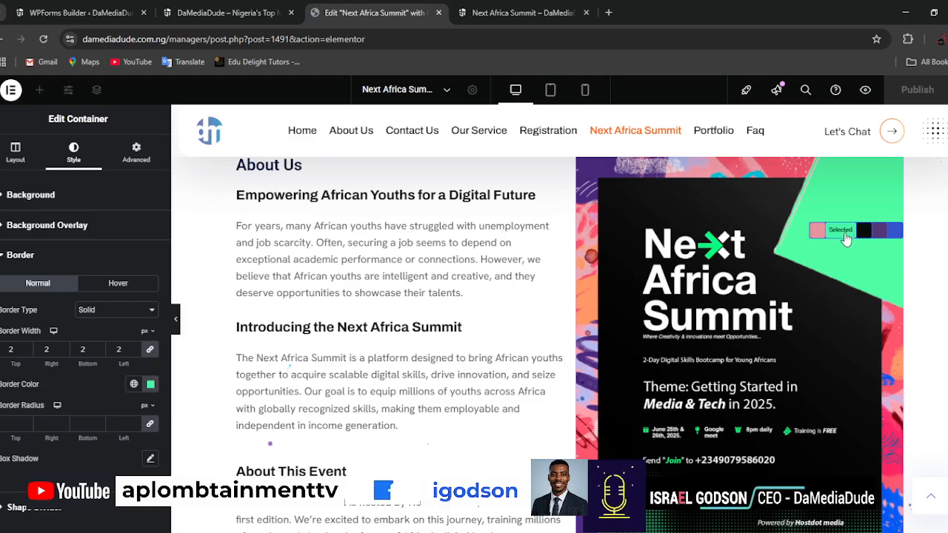
pyautogui.scroll(-4, 333, 303)
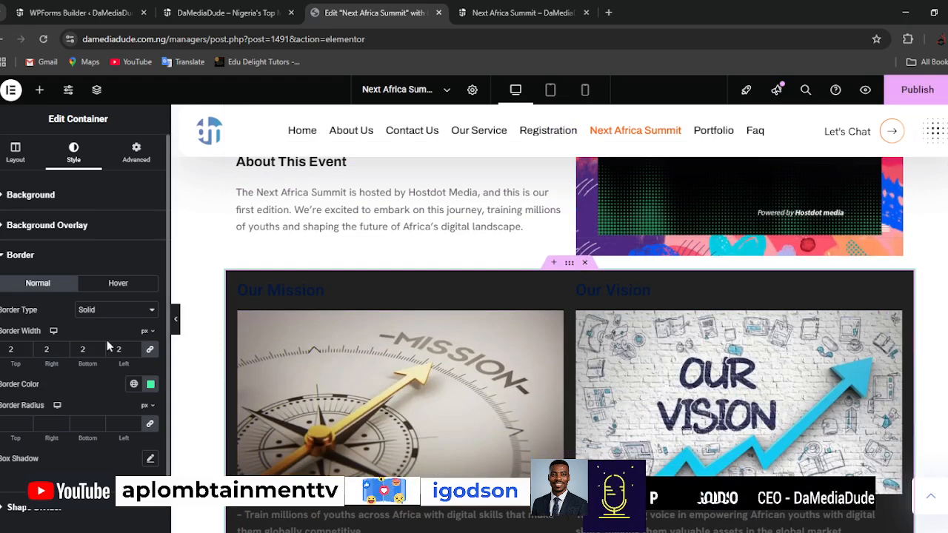
# Publish the page changes and check the bordered mission and vision section in the page preview.
pyautogui.click(910, 90)
pyautogui.click(523, 15)
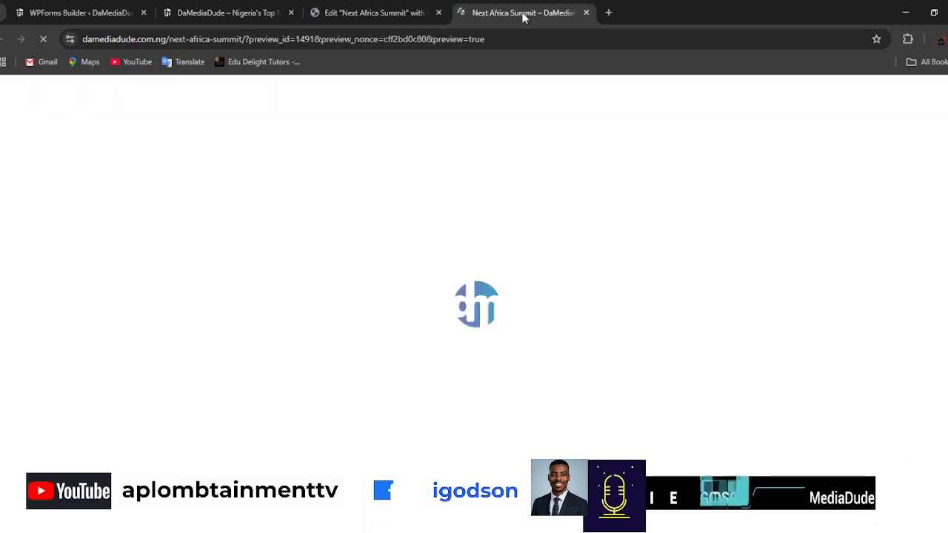
pyautogui.scroll(-9, 844, 304)
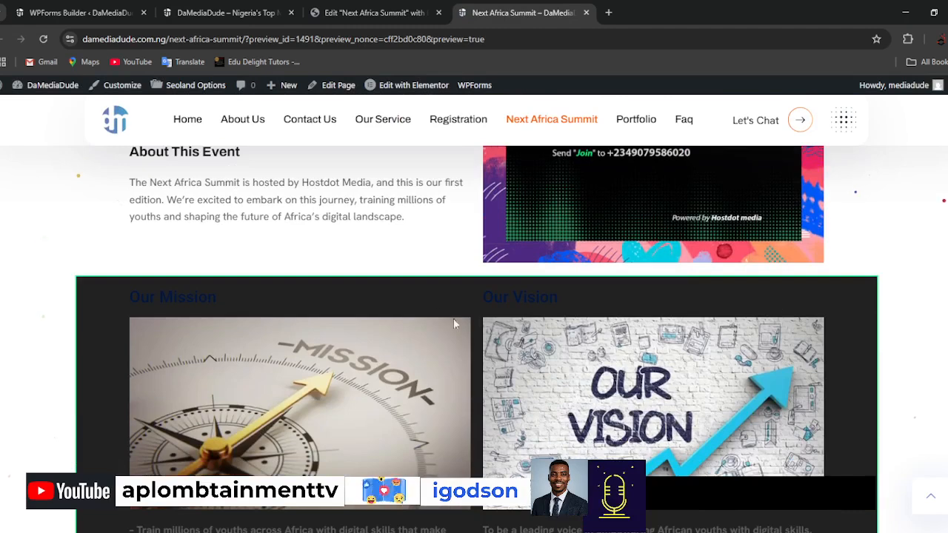
pyautogui.scroll(-3, 455, 324)
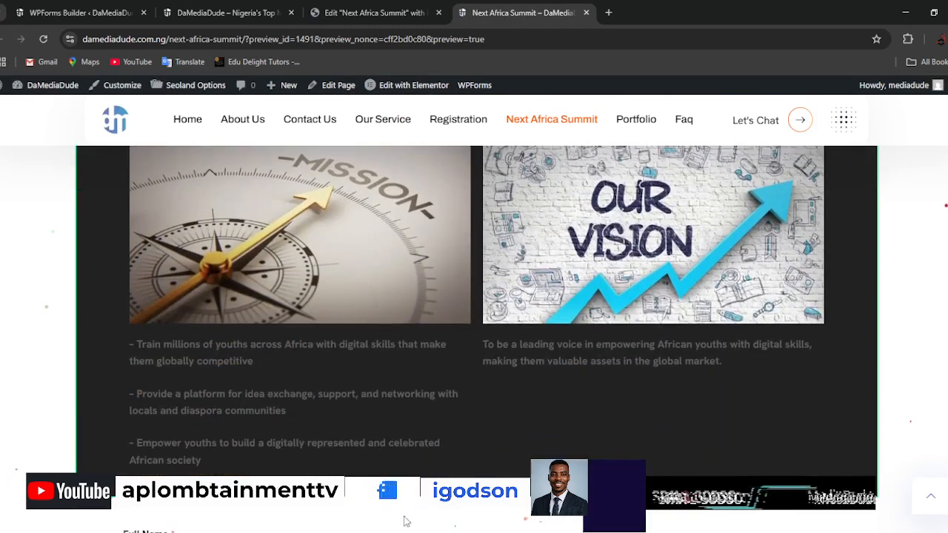
pyautogui.scroll(4, 740, 432)
# Set the mission and vision container's border width to 5 px and border radius to 5 px on all sides.
pyautogui.click(380, 14)
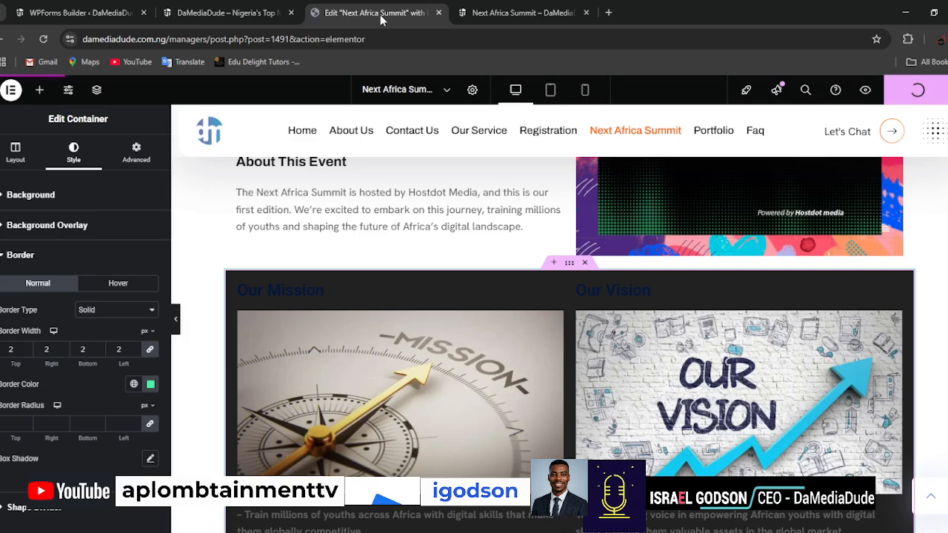
pyautogui.click(134, 350)
pyautogui.click(134, 350)
pyautogui.click(134, 350)
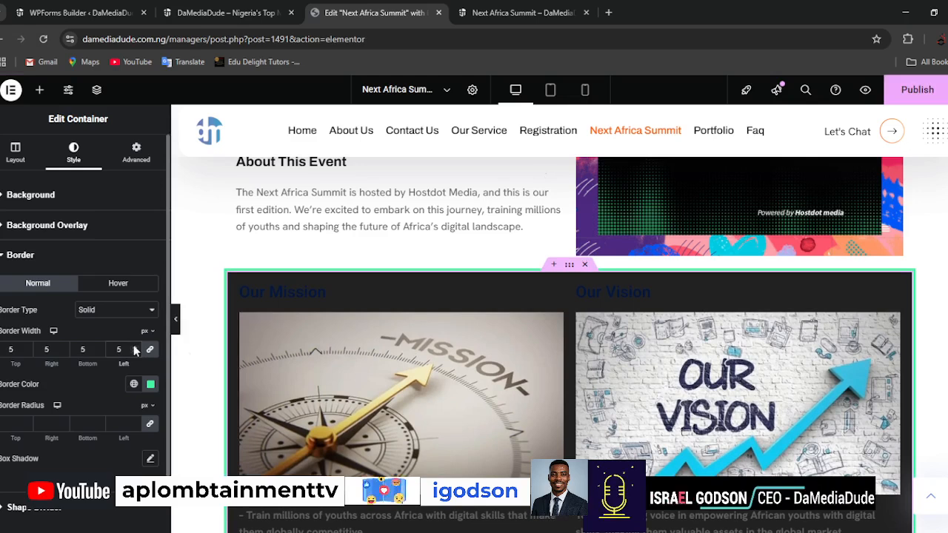
pyautogui.click(136, 422)
pyautogui.click(136, 422)
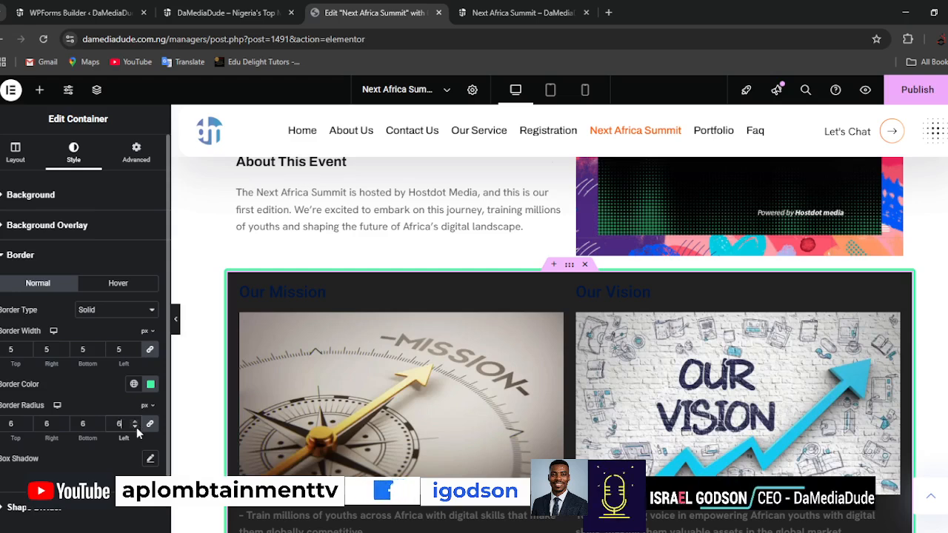
pyautogui.click(135, 427)
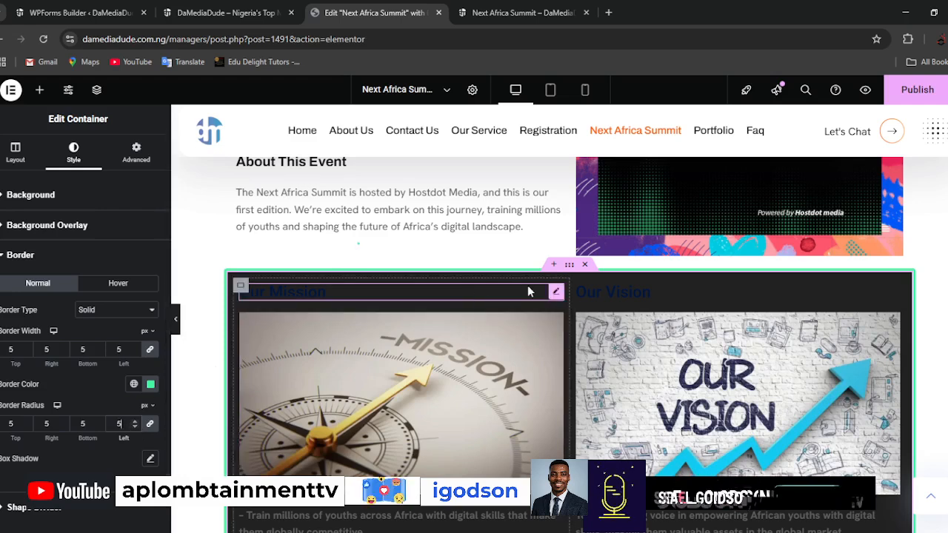
# Set the "Our Mission" heading's text color to white, #FFFFFF.
pyautogui.click(556, 292)
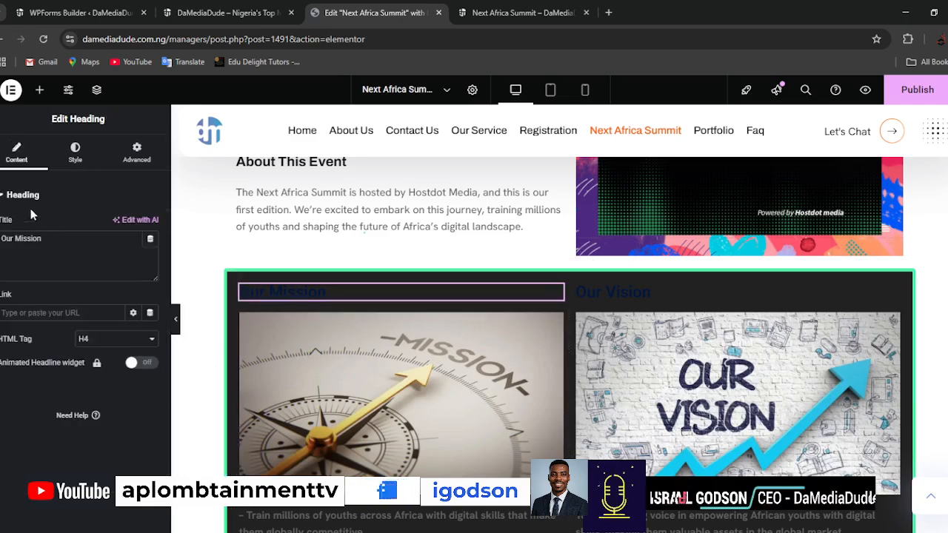
pyautogui.click(76, 153)
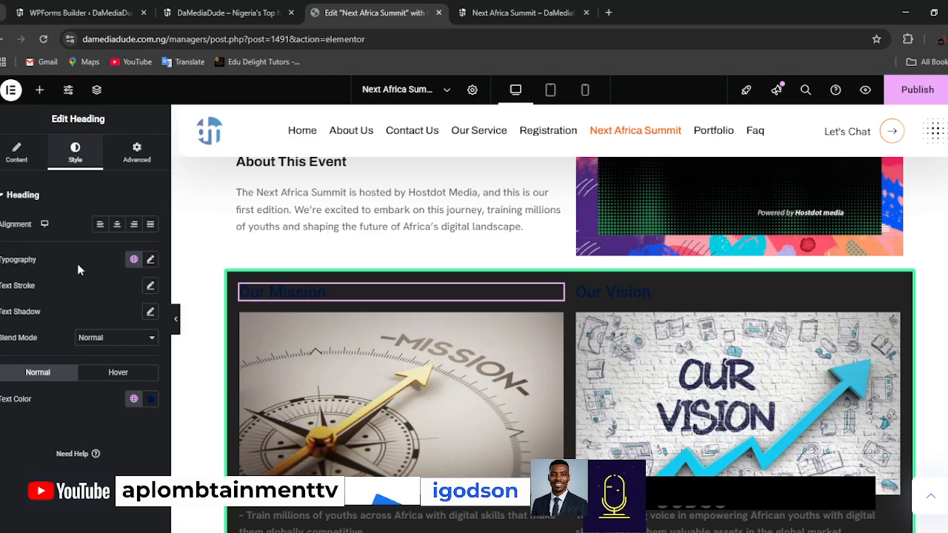
pyautogui.click(152, 404)
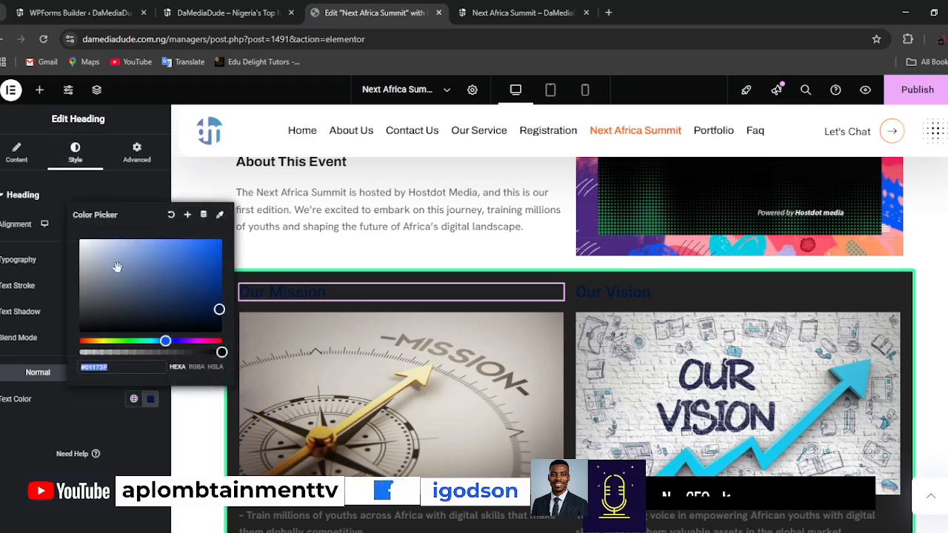
pyautogui.moveTo(116, 267); pyautogui.dragTo(70, 222)
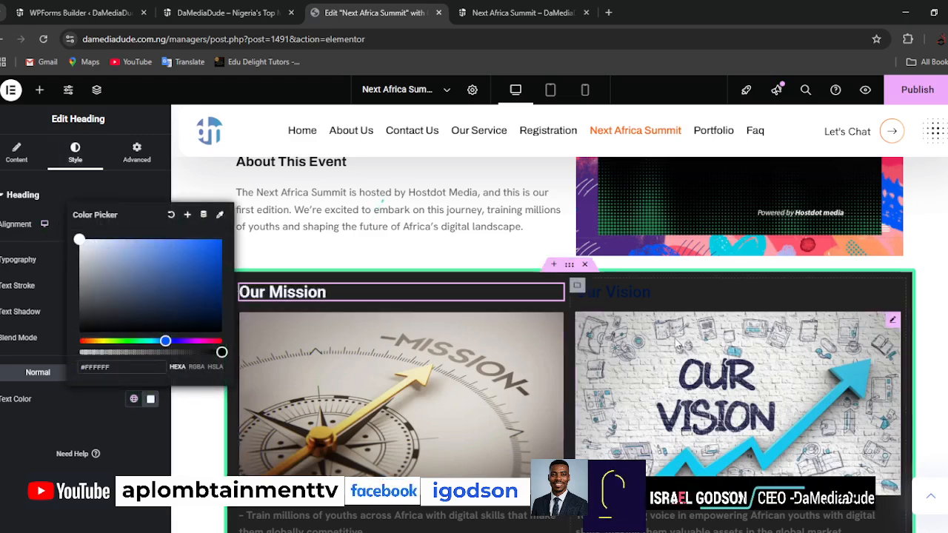
# Set the "Our Vision" heading's text color to white, #FFFFFF.
pyautogui.click(646, 291)
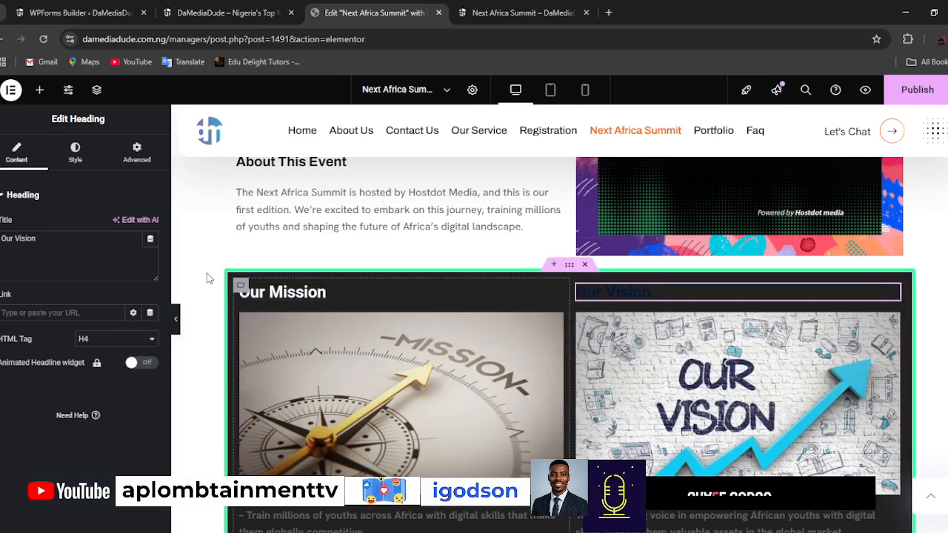
pyautogui.click(75, 153)
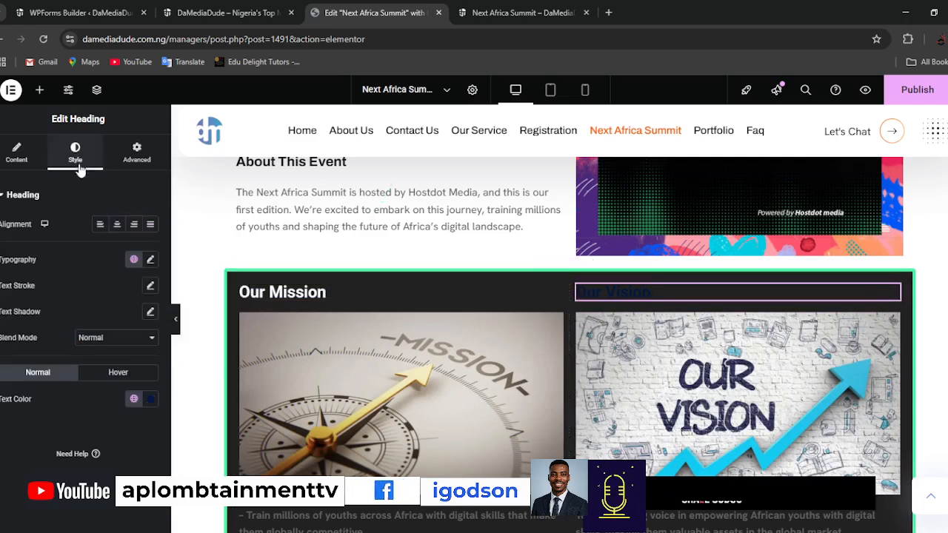
pyautogui.click(146, 400)
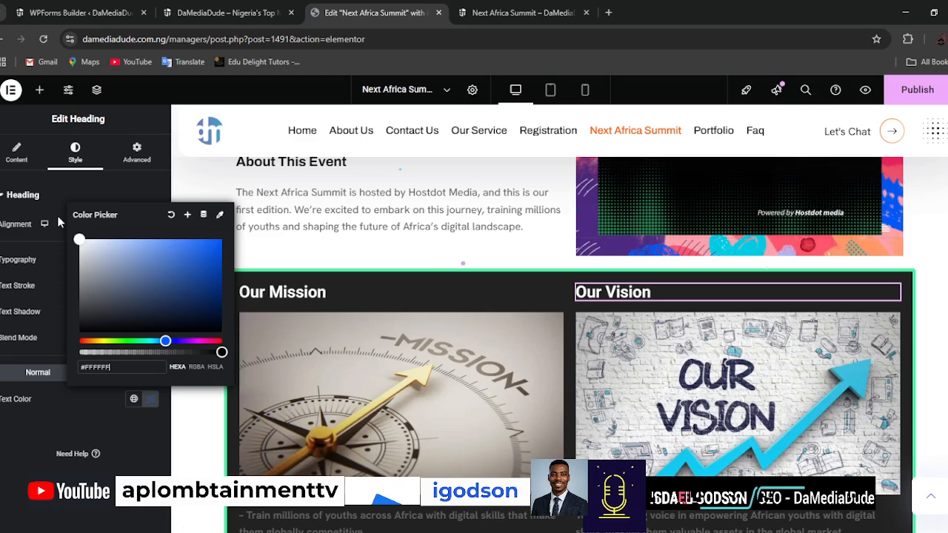
pyautogui.click(44, 454)
# Set the text color of the mission paragraphs below the compass image to white, #FFFFFF.
pyautogui.scroll(-2, 391, 420)
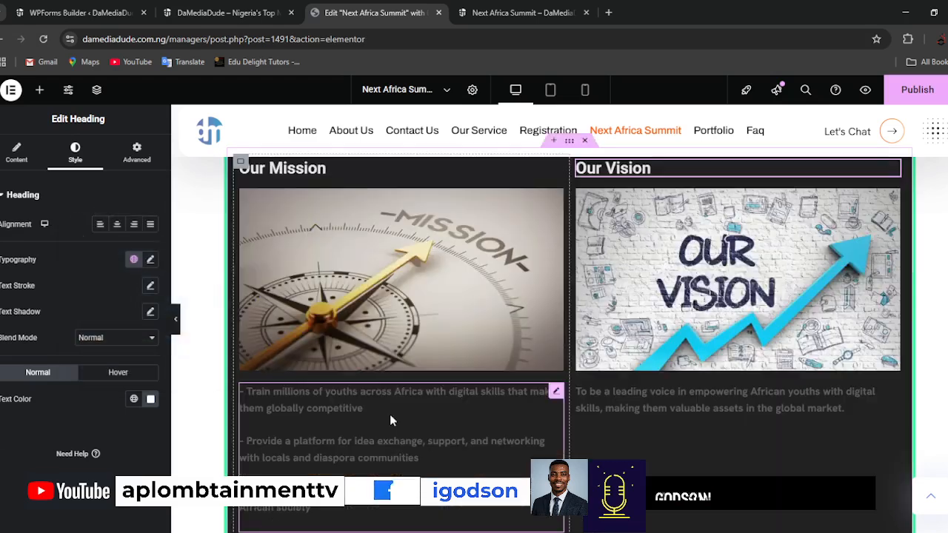
pyautogui.click(392, 414)
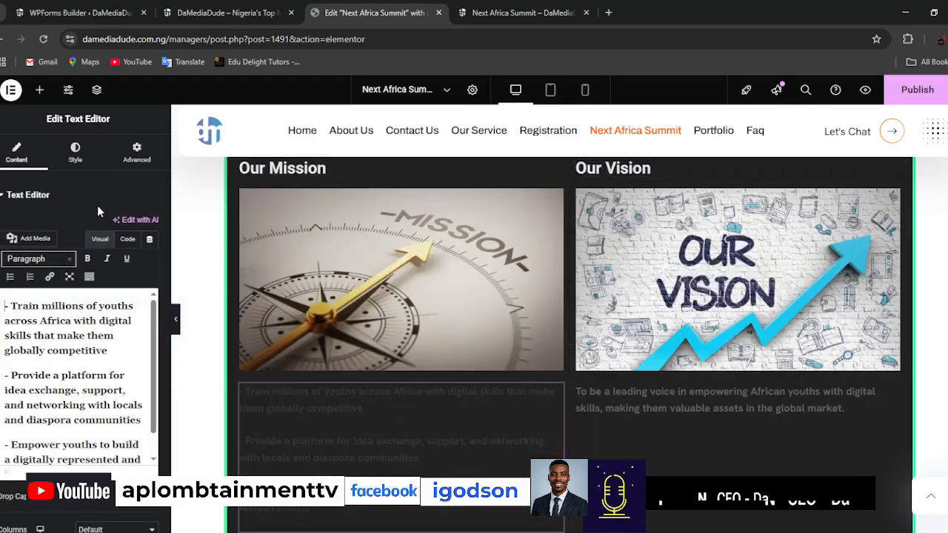
pyautogui.click(76, 154)
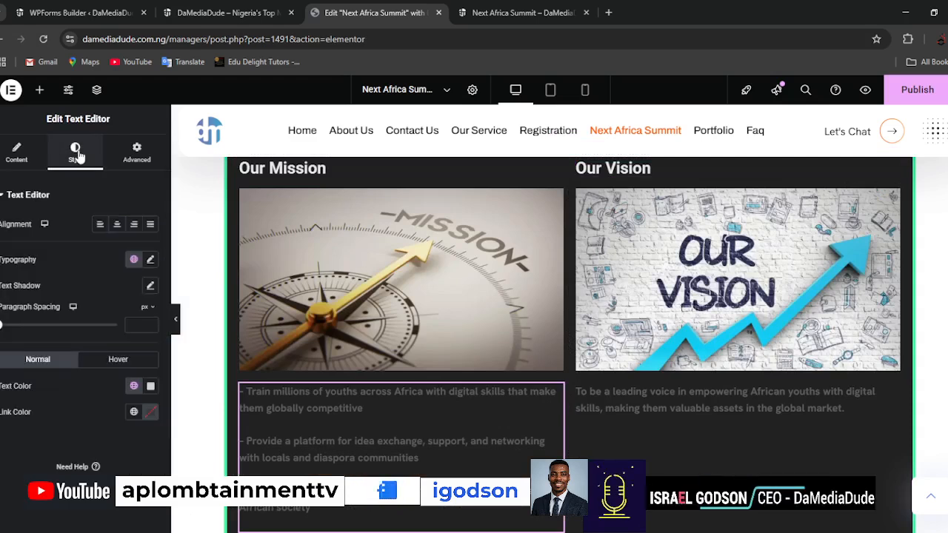
pyautogui.click(150, 389)
pyautogui.moveTo(89, 244); pyautogui.dragTo(63, 215)
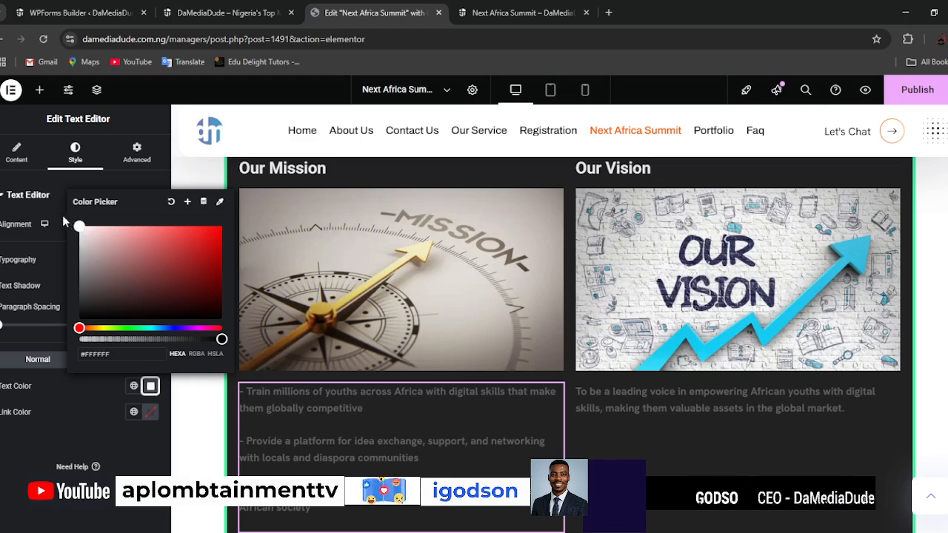
pyautogui.click(18, 448)
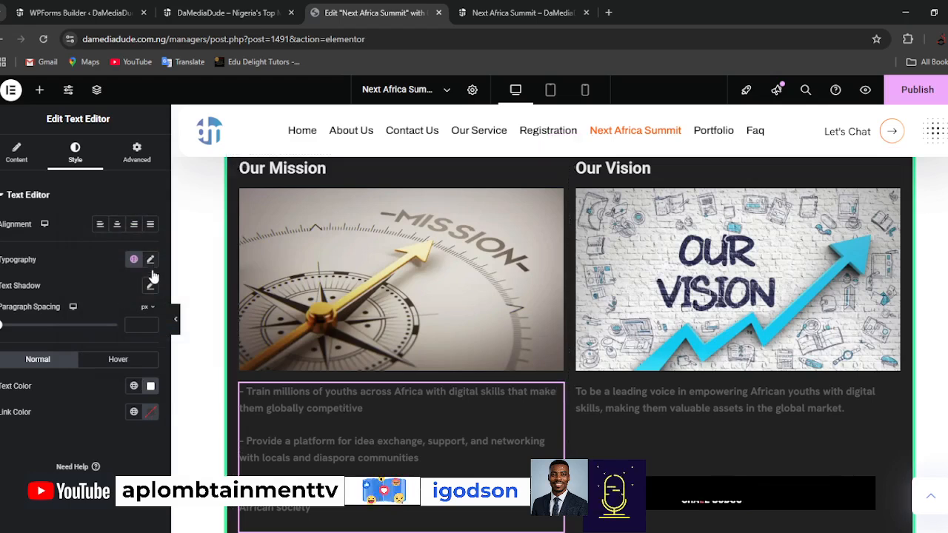
pyautogui.click(141, 323)
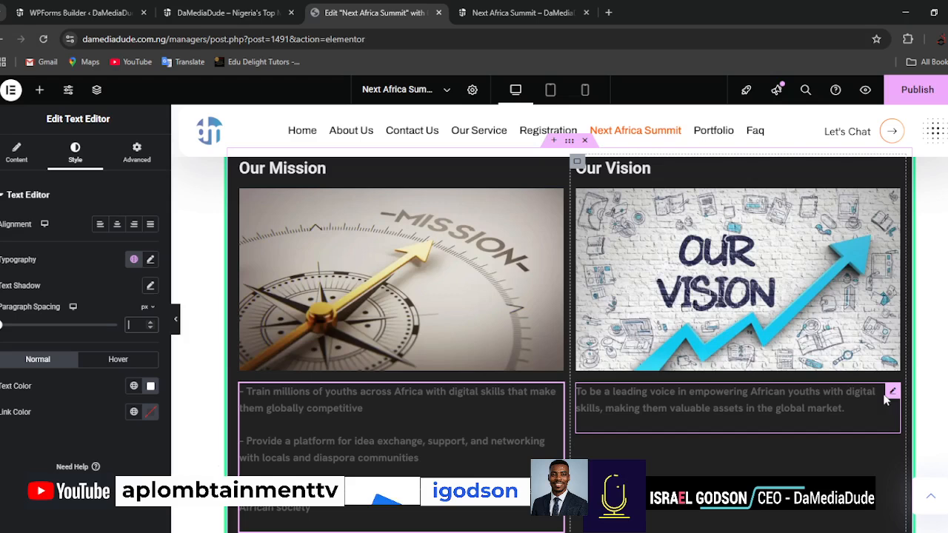
# Set the text color of the vision paragraph below the arrow image to white, #FFFFFF.
pyautogui.click(892, 393)
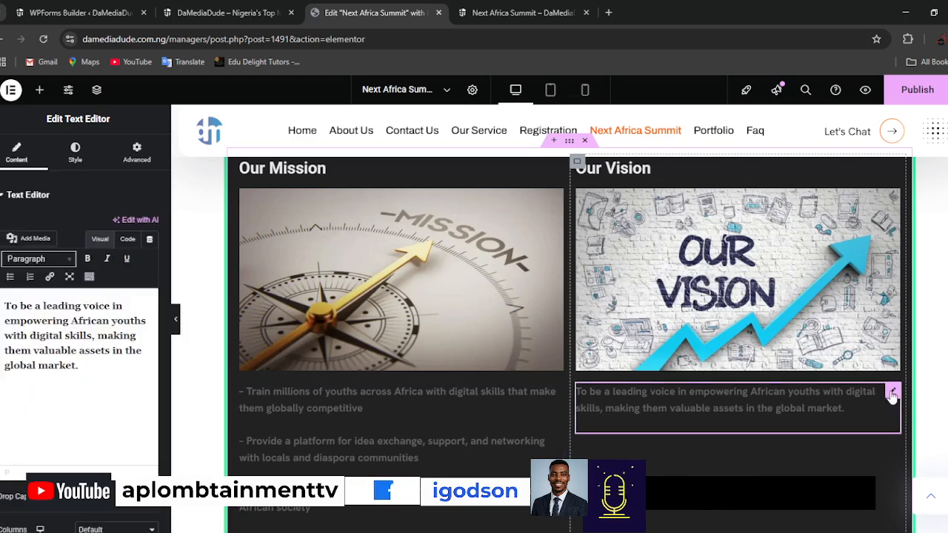
pyautogui.click(75, 152)
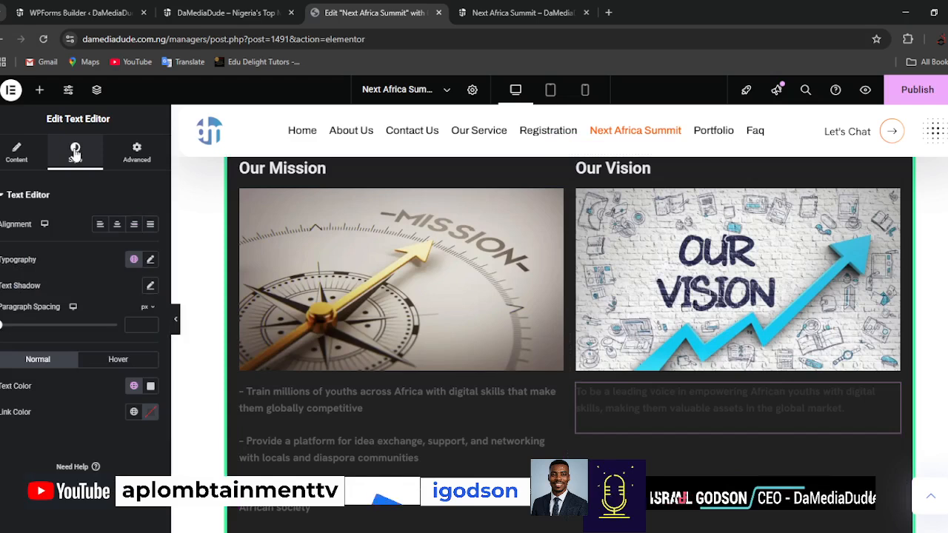
pyautogui.click(150, 386)
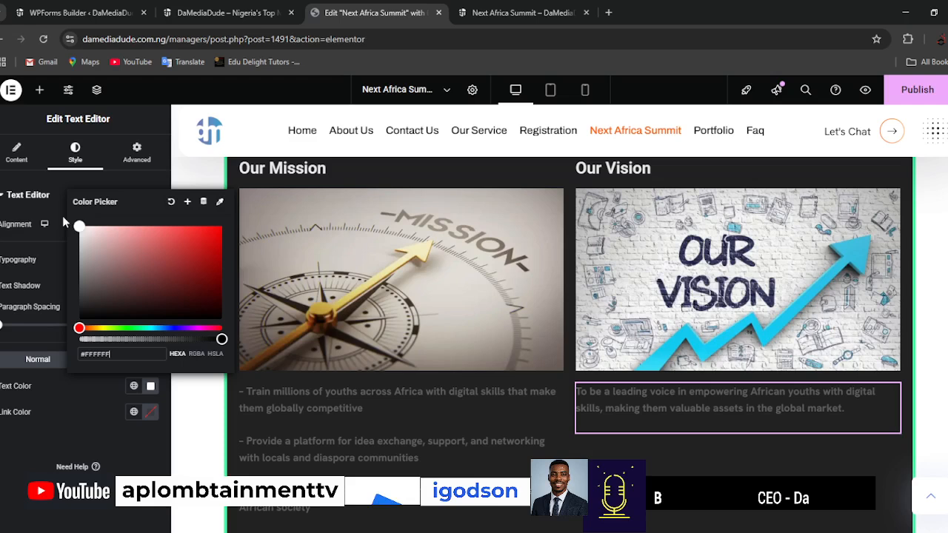
pyautogui.click(22, 463)
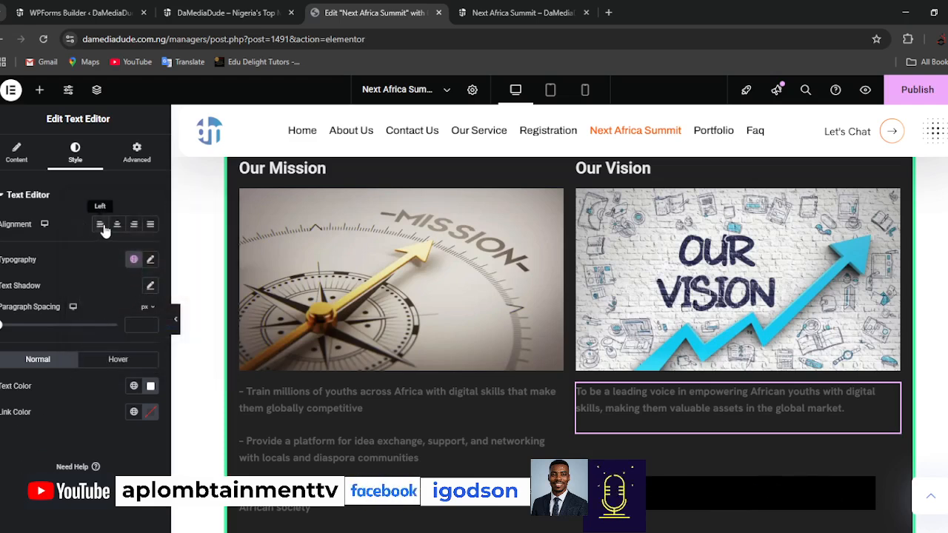
# Publish the page changes and check the mission and vision text colors in the page preview.
pyautogui.click(921, 100)
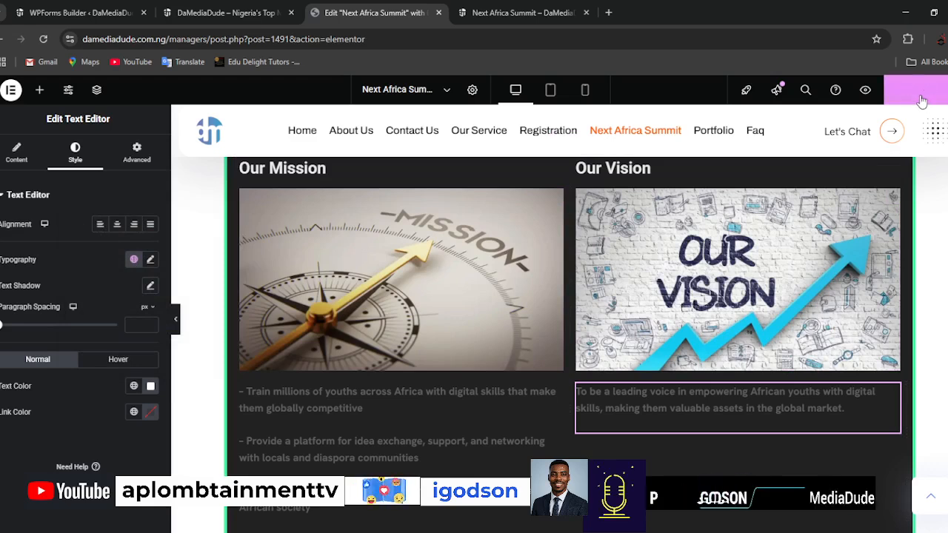
pyautogui.click(510, 18)
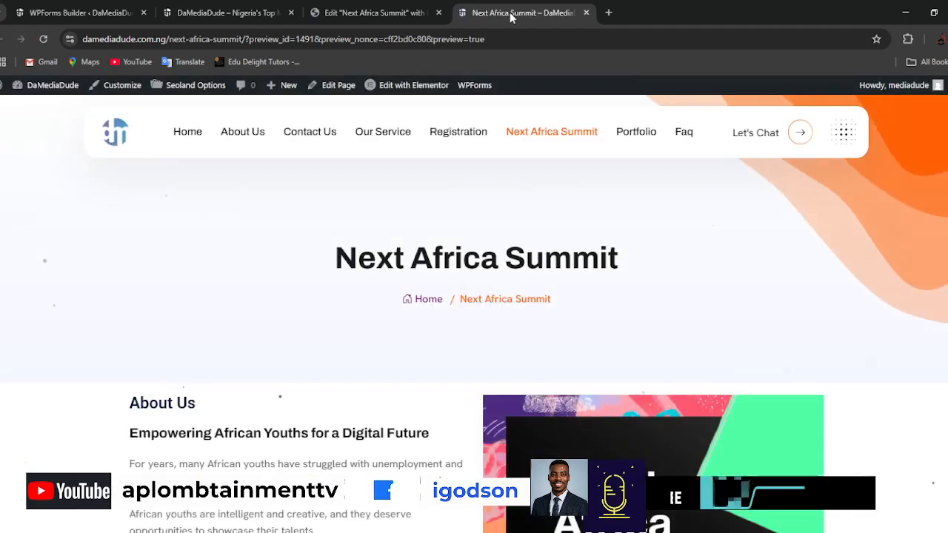
pyautogui.scroll(-4, 148, 281)
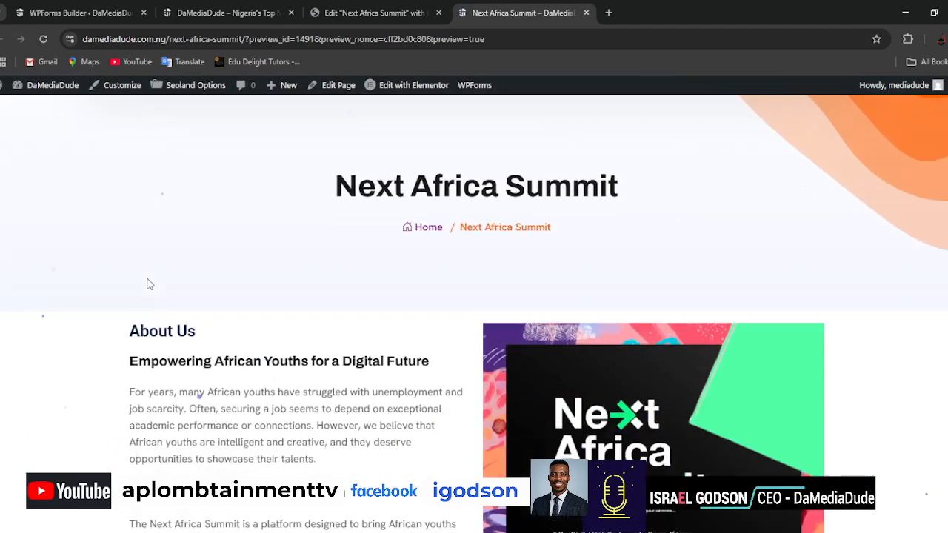
pyautogui.scroll(-8, 148, 283)
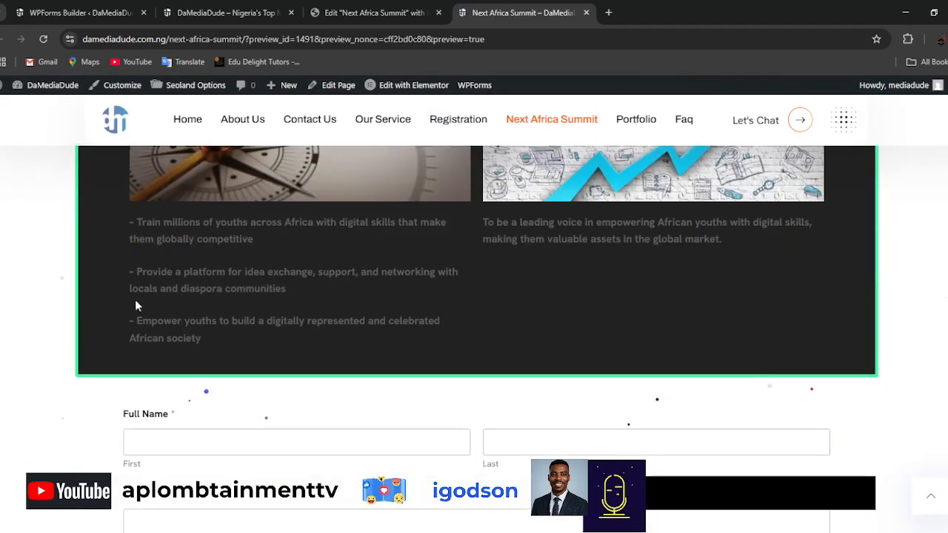
# Return to the Elementor editor, remove the bold formatting from the vision paragraph and restore it.
pyautogui.click(380, 15)
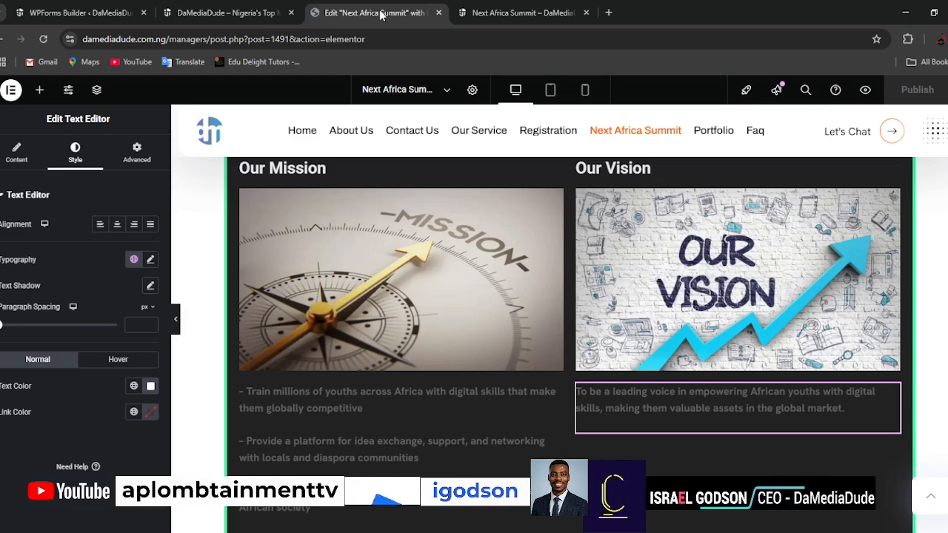
pyautogui.click(16, 153)
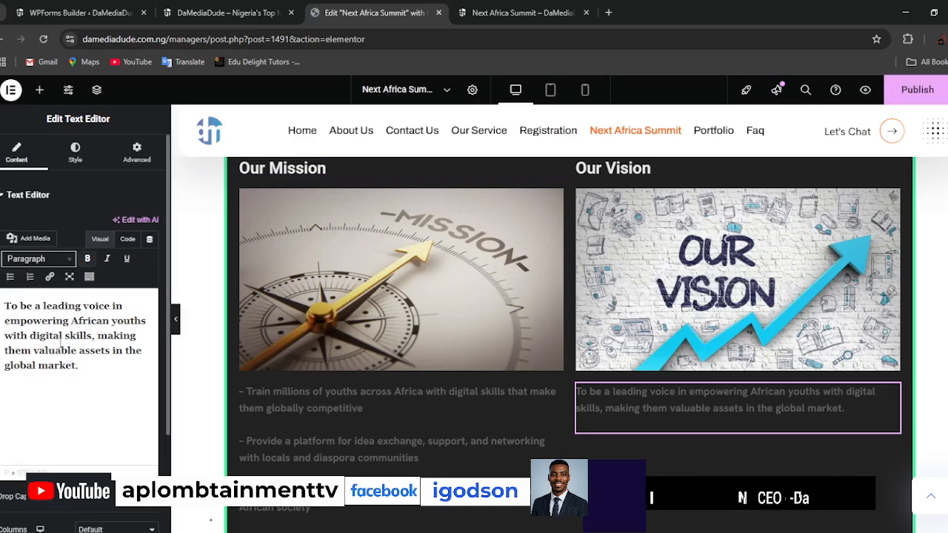
pyautogui.tripleClick(61, 334)
pyautogui.click(88, 259)
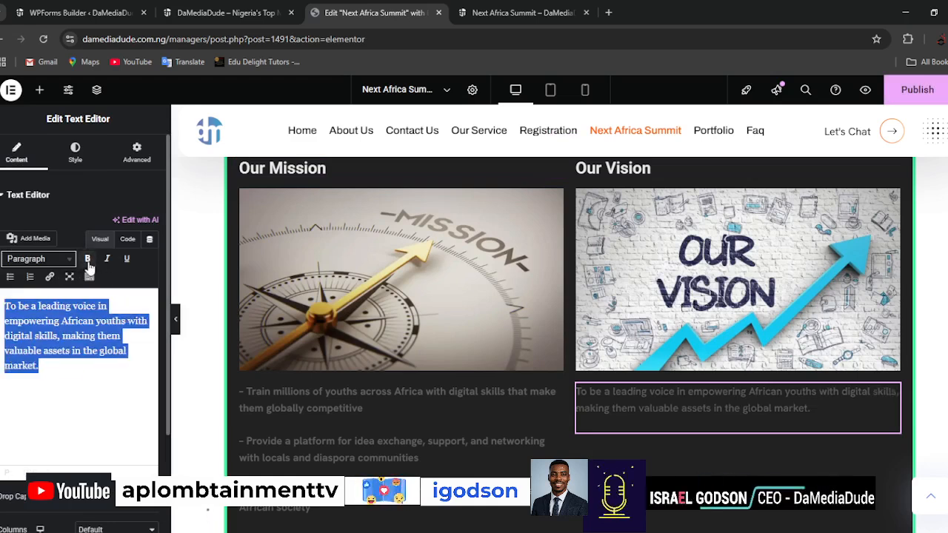
pyautogui.click(87, 261)
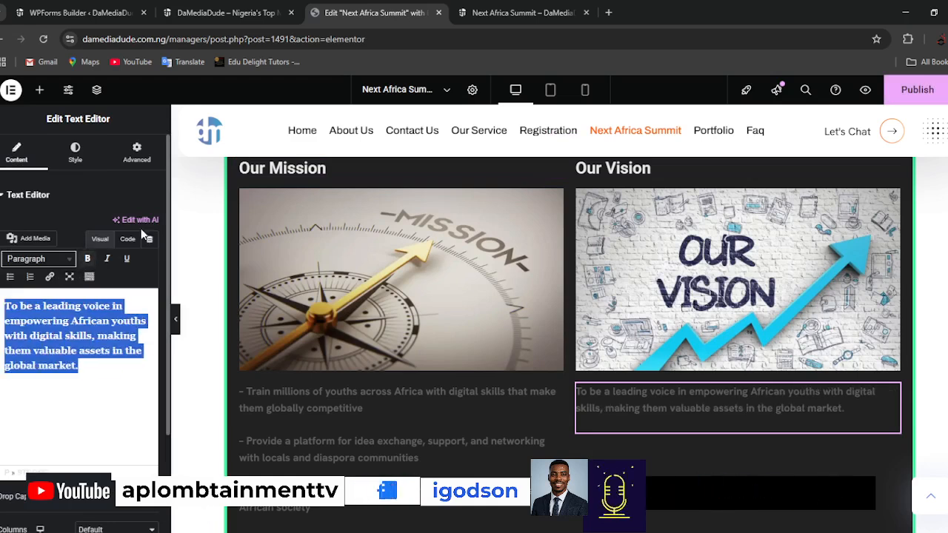
# Look at the vision paragraph's typography settings and set its link color to white, #FFFFFF.
pyautogui.click(74, 154)
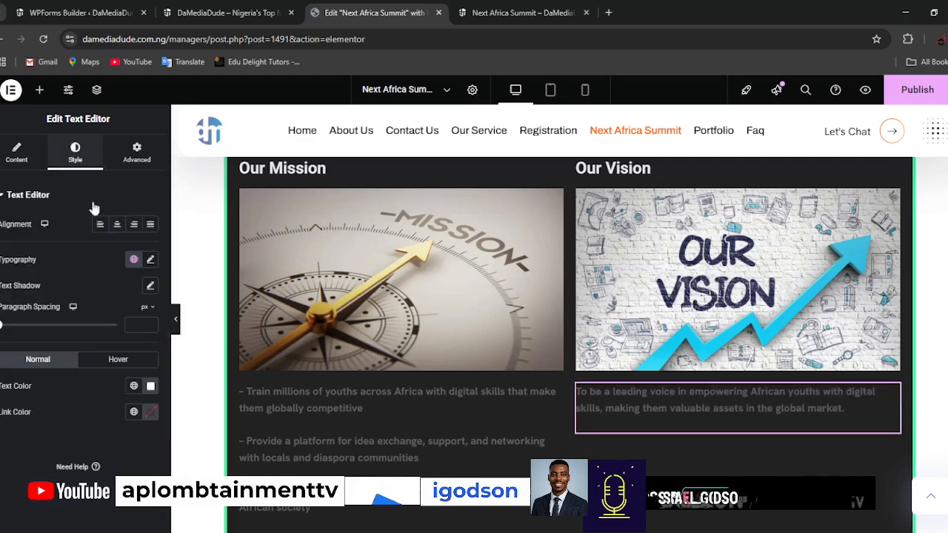
pyautogui.click(150, 261)
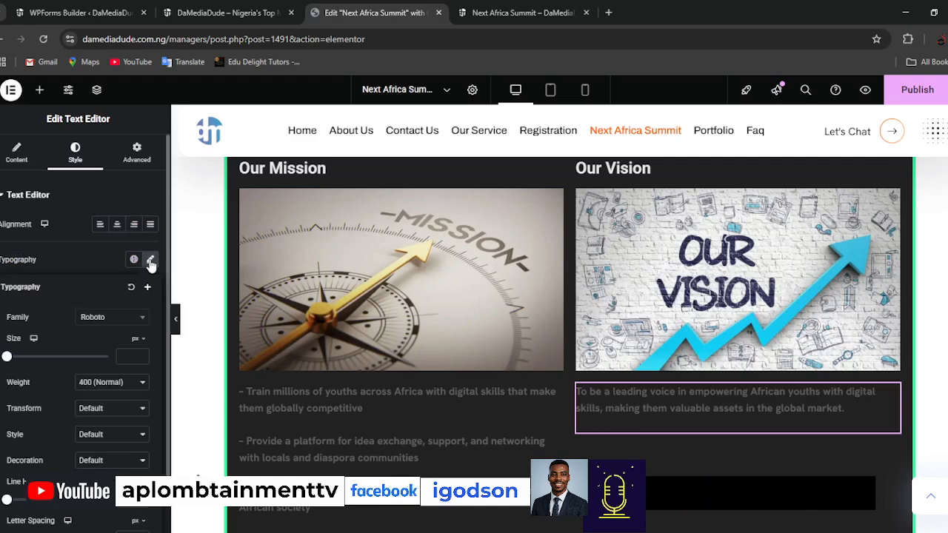
pyautogui.click(151, 263)
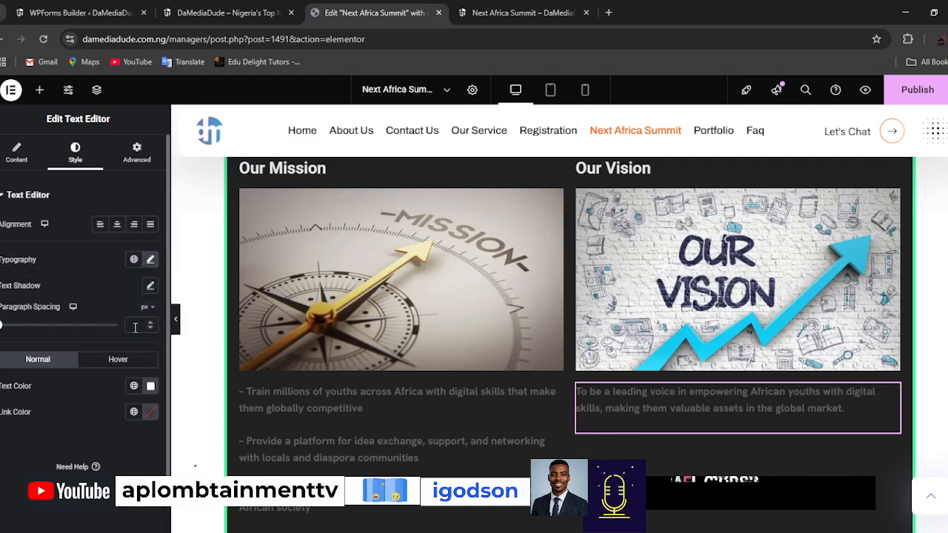
pyautogui.click(151, 417)
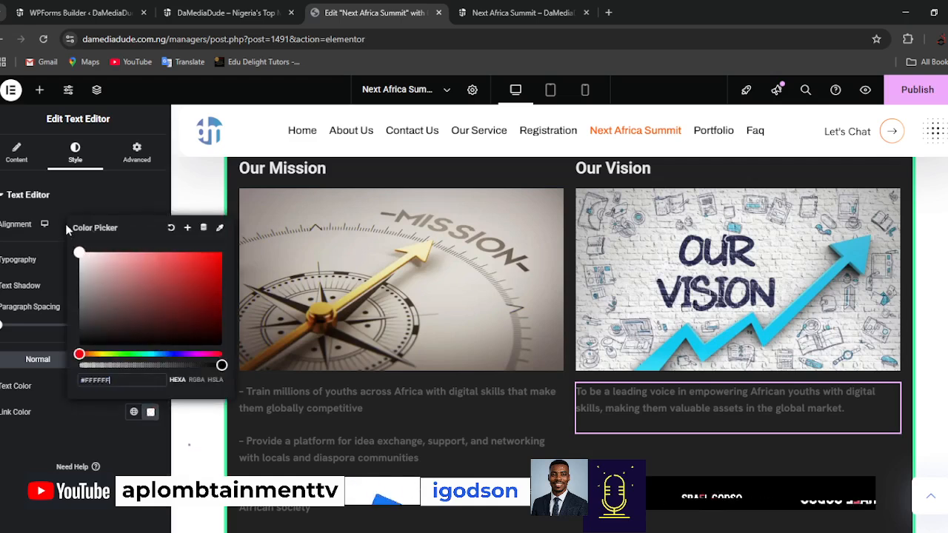
pyautogui.click(24, 447)
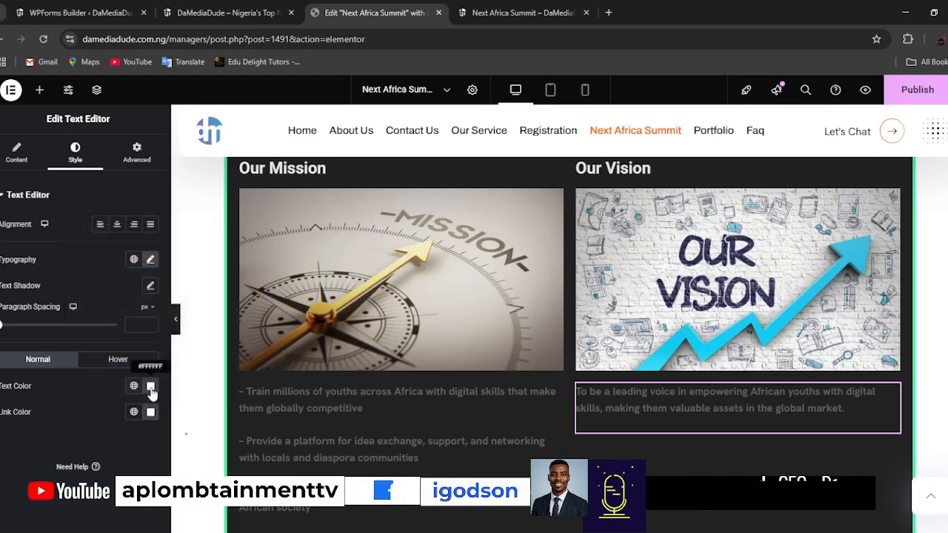
# Try the light grey global color on the vision paragraph's text and restore the custom white text color.
pyautogui.click(134, 386)
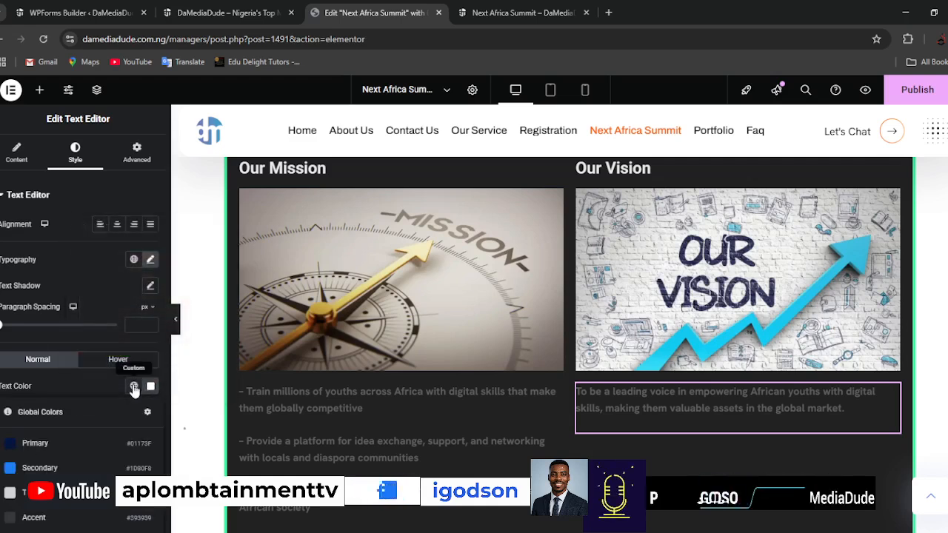
pyautogui.click(10, 493)
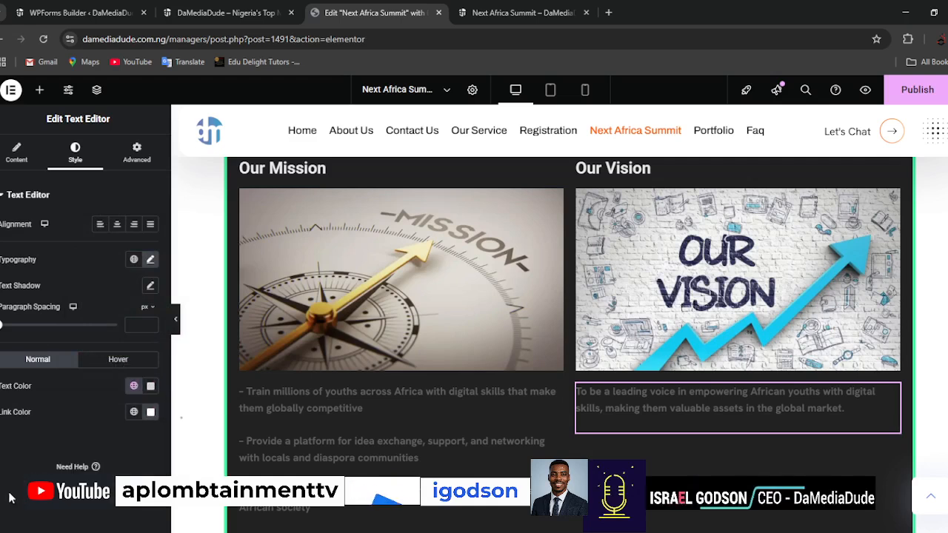
pyautogui.click(151, 386)
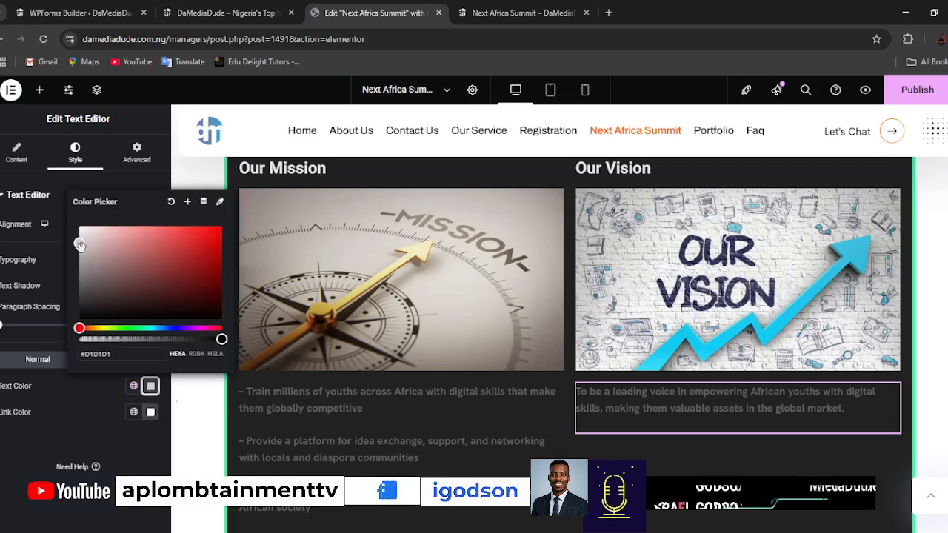
pyautogui.click(9, 472)
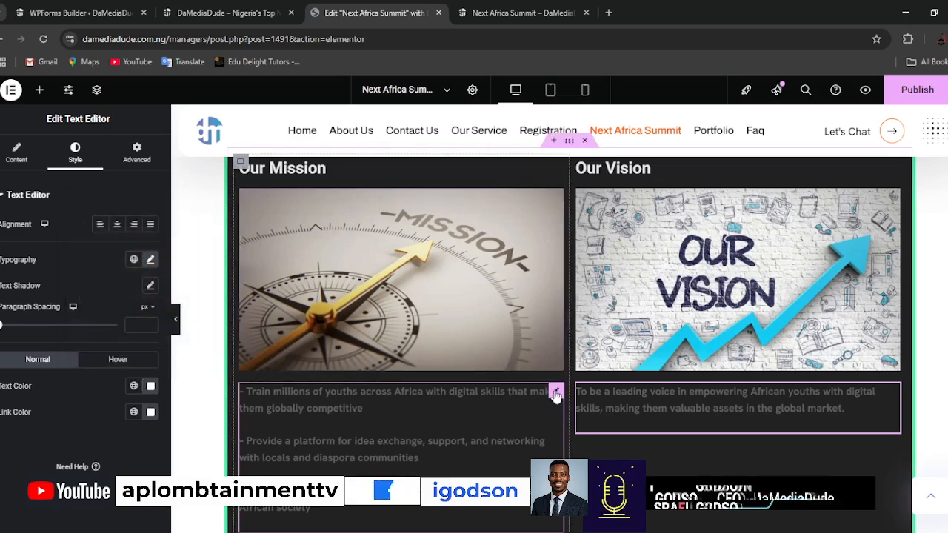
# Check the mission paragraph's custom text color setting and publish the page changes.
pyautogui.click(556, 393)
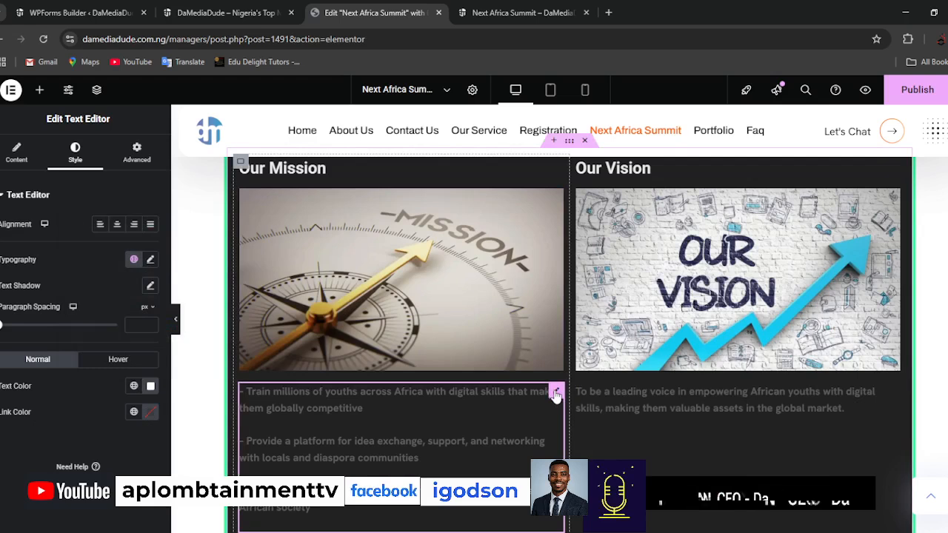
pyautogui.click(151, 386)
pyautogui.click(9, 455)
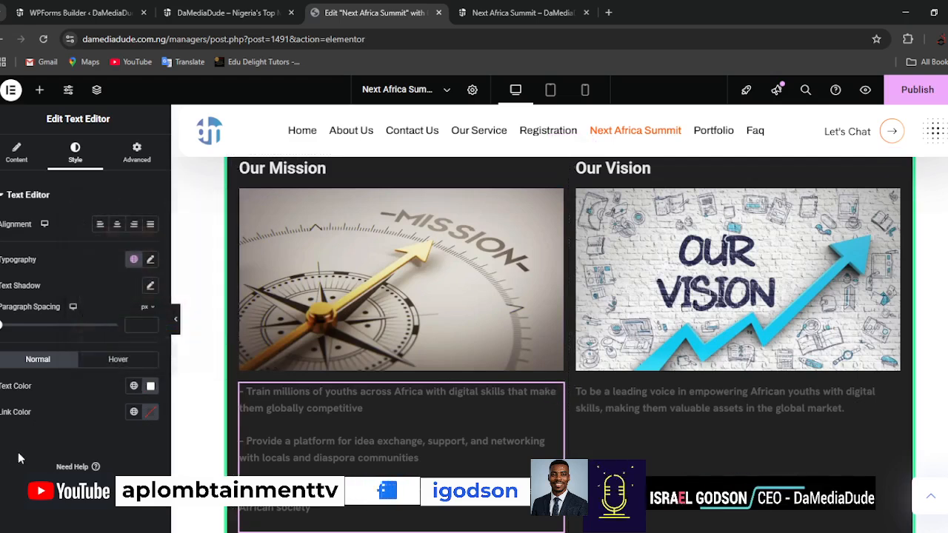
pyautogui.scroll(-3, 603, 385)
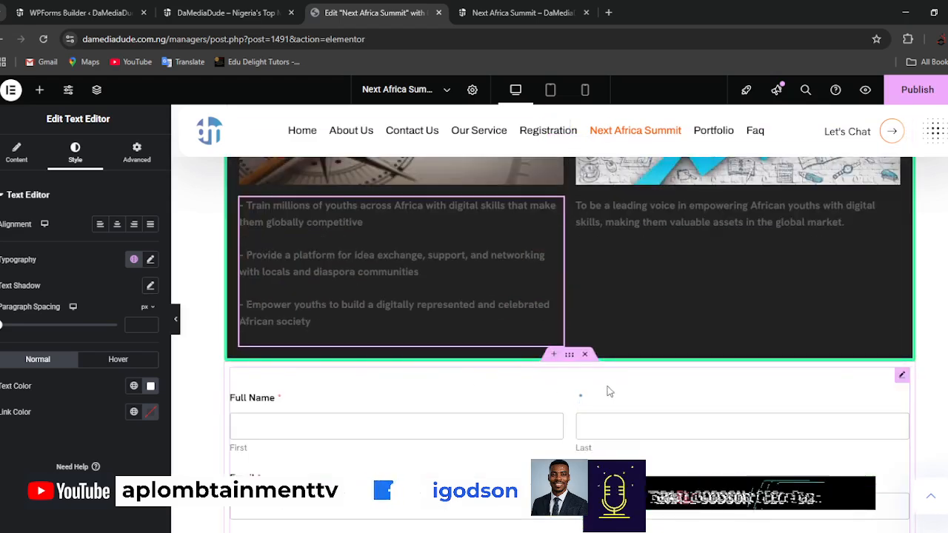
pyautogui.scroll(3, 565, 424)
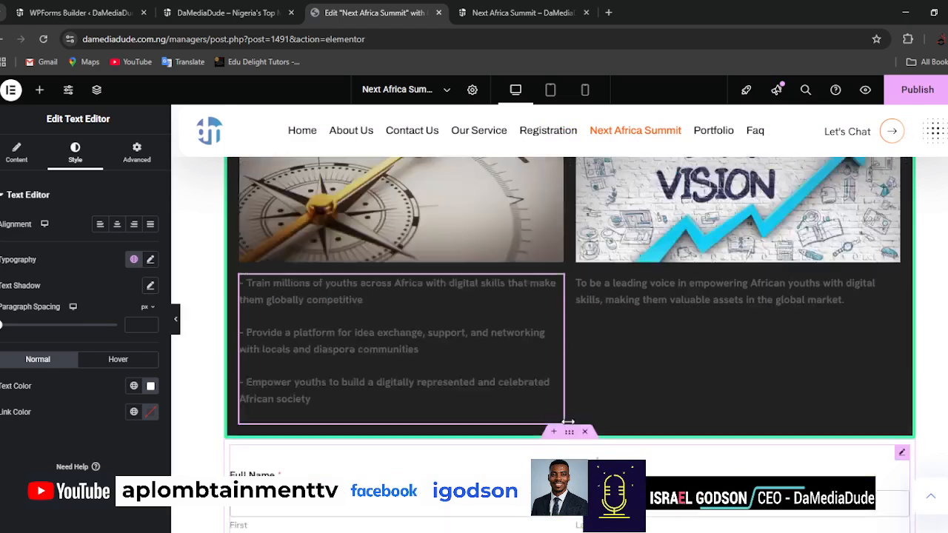
pyautogui.scroll(-3, 564, 424)
pyautogui.click(917, 90)
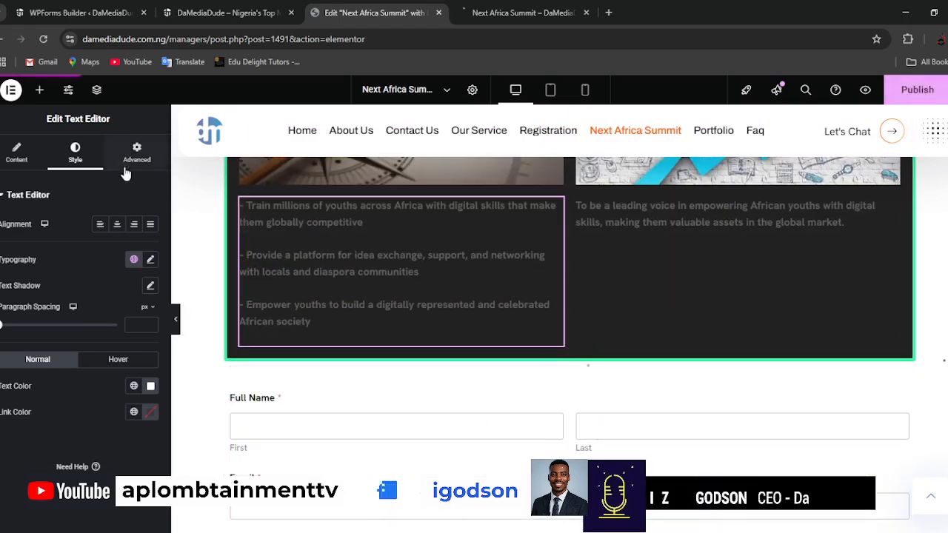
# Add a Heading widget in the empty area below the registration form.
pyautogui.click(41, 92)
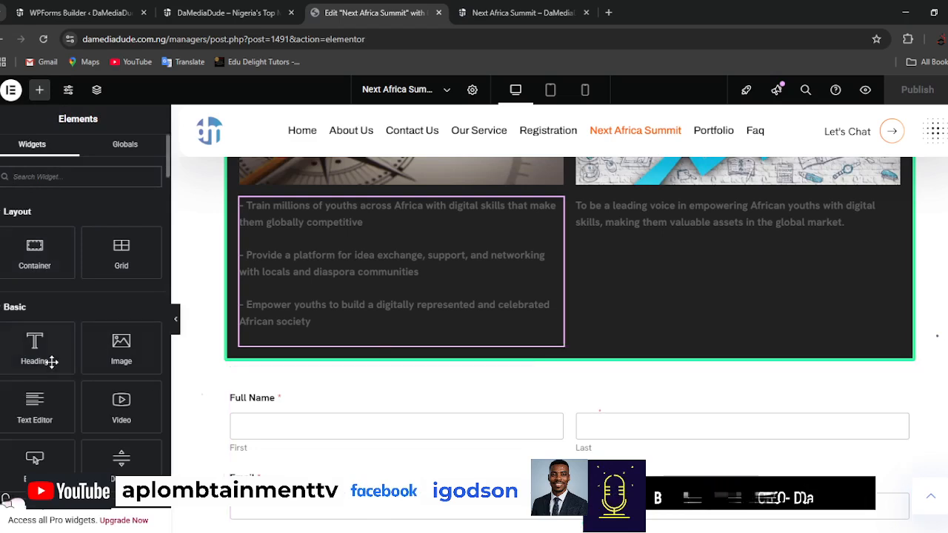
pyautogui.moveTo(36, 343); pyautogui.dragTo(580, 447)
pyautogui.moveTo(570, 529); pyautogui.dragTo(564, 486)
pyautogui.moveTo(624, 449); pyautogui.dragTo(628, 446)
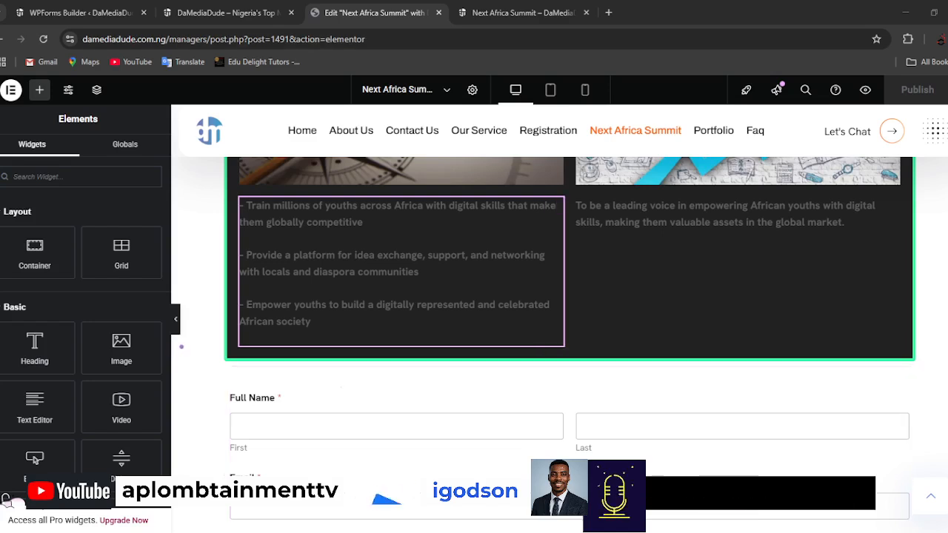
pyautogui.scroll(-10, 627, 400)
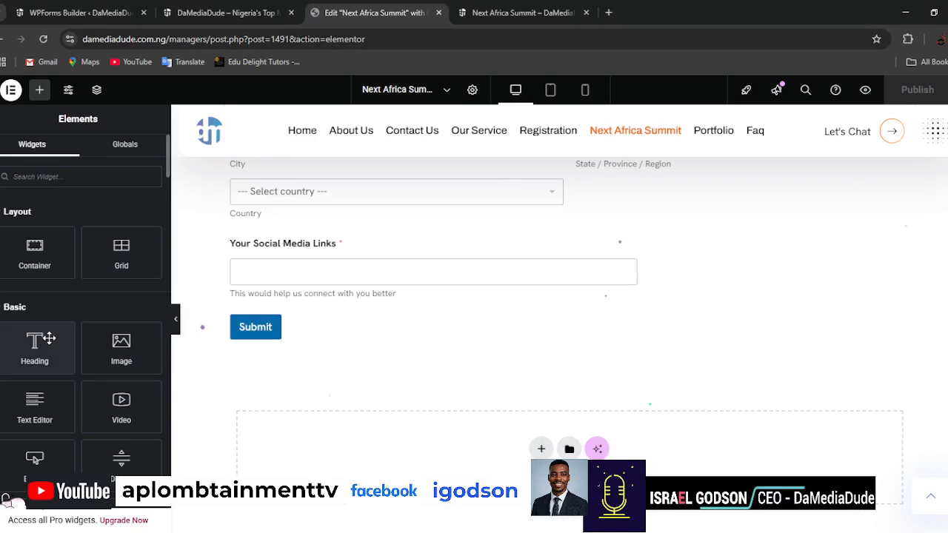
pyautogui.moveTo(267, 340); pyautogui.dragTo(583, 432)
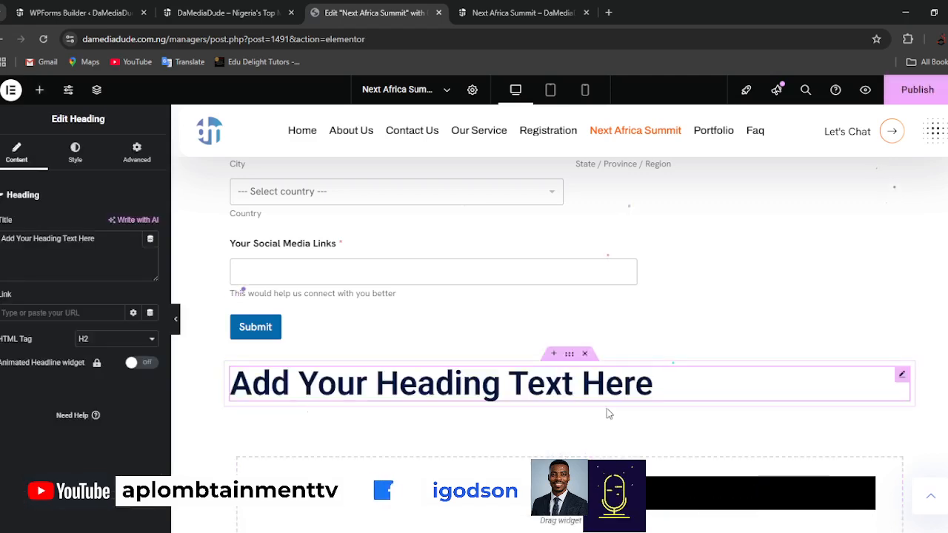
# Move the new heading's container above the registration form, directly under the dark mission and vision section.
pyautogui.hotkey('ctrl', '-')
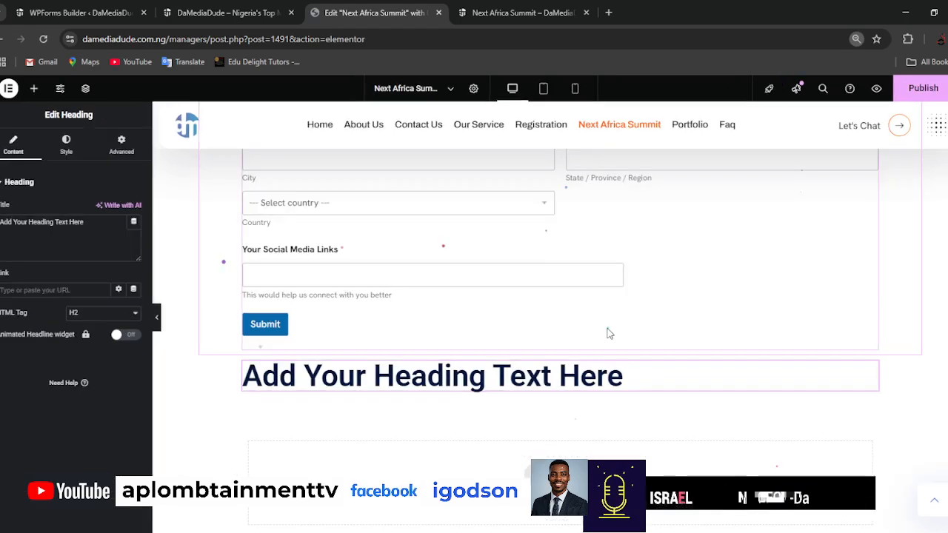
pyautogui.hotkey('ctrl', '-')
pyautogui.hotkey('ctrl', '-')
pyautogui.hotkey('ctrl', '-')
pyautogui.hotkey('ctrl', '-')
pyautogui.scroll(3, 613, 344)
pyautogui.scroll(-1, 610, 341)
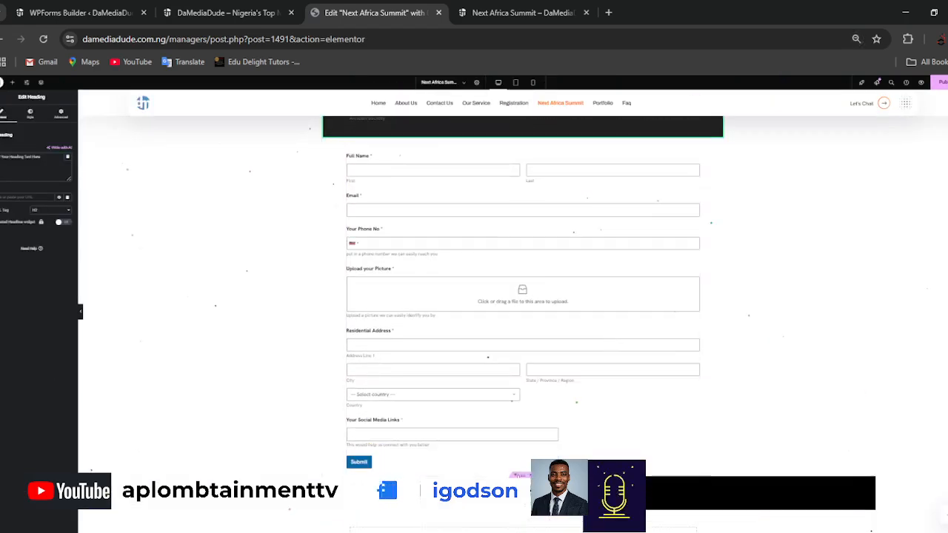
pyautogui.click(525, 165)
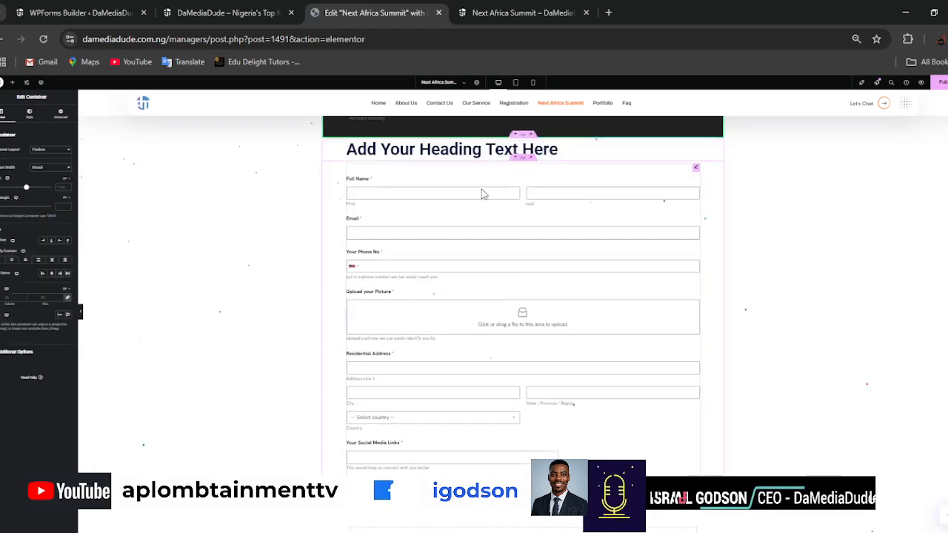
# Center the heading above the registration form and set its text color to black, #000000.
pyautogui.hotkey('ctrl', '+')
pyautogui.hotkey('ctrl', '+')
pyautogui.hotkey('ctrl', '+')
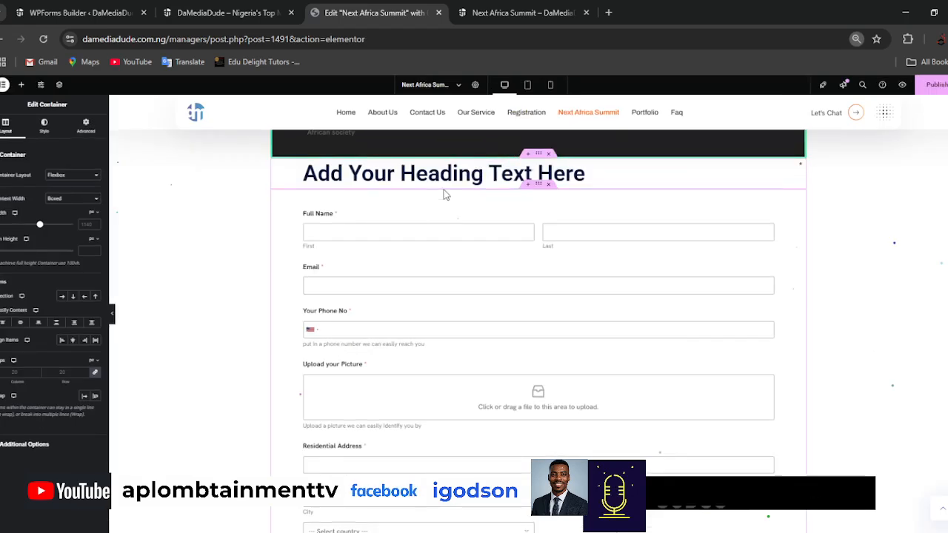
pyautogui.hotkey('ctrl', '+')
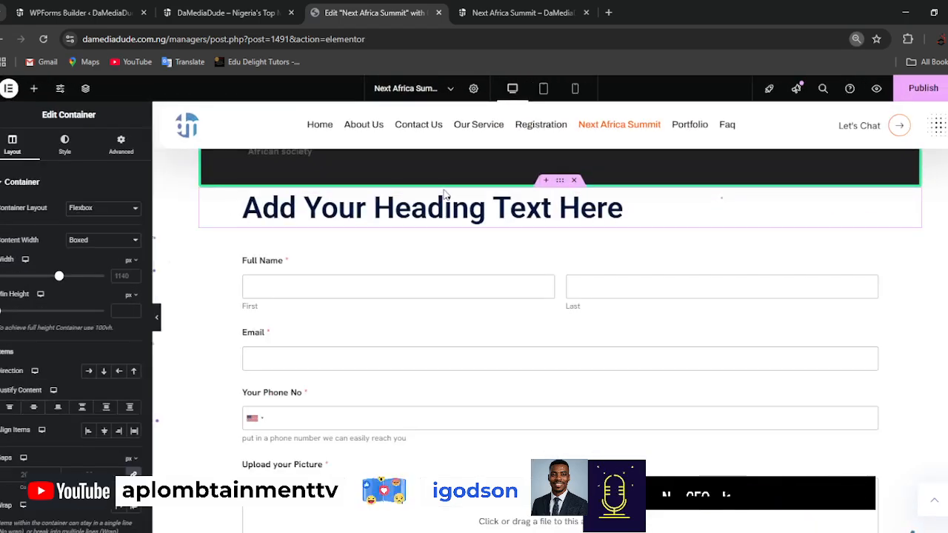
pyautogui.hotkey('ctrl', '+')
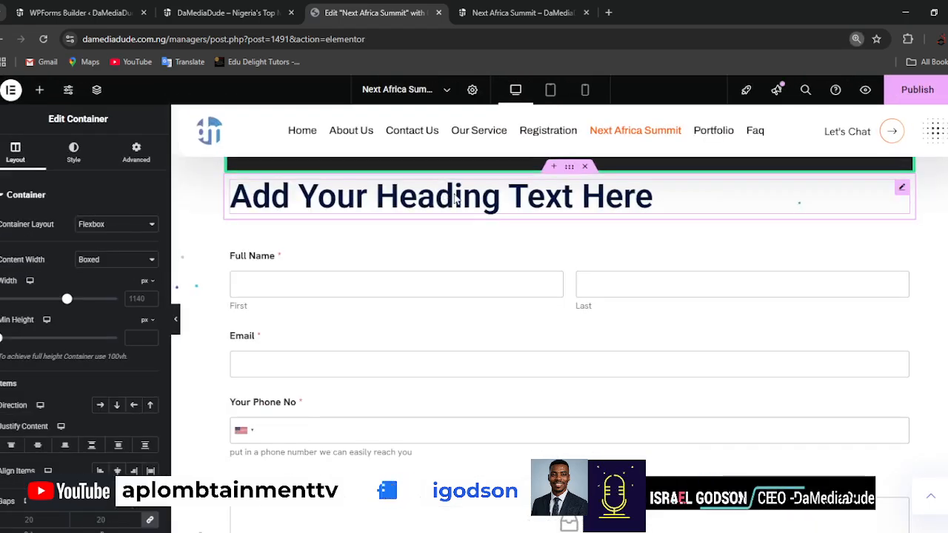
pyautogui.click(454, 198)
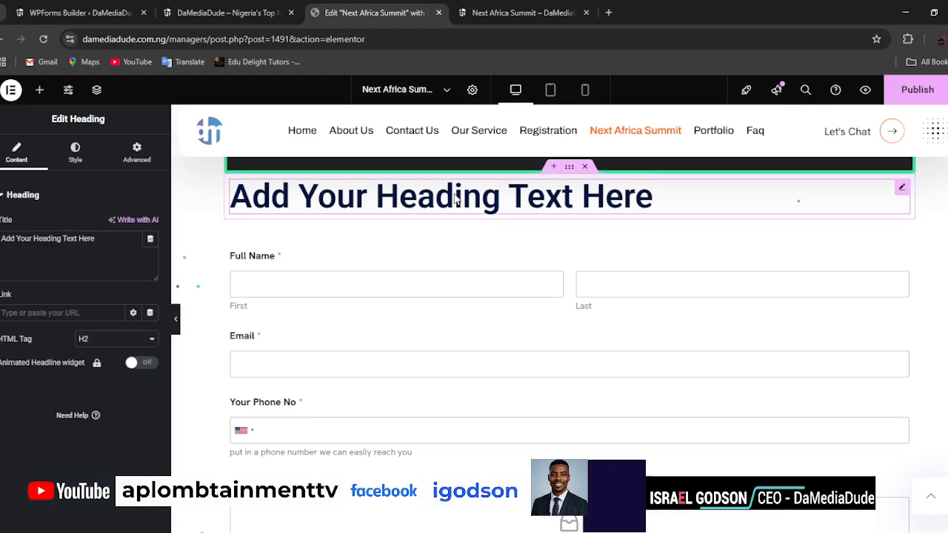
pyautogui.click(74, 155)
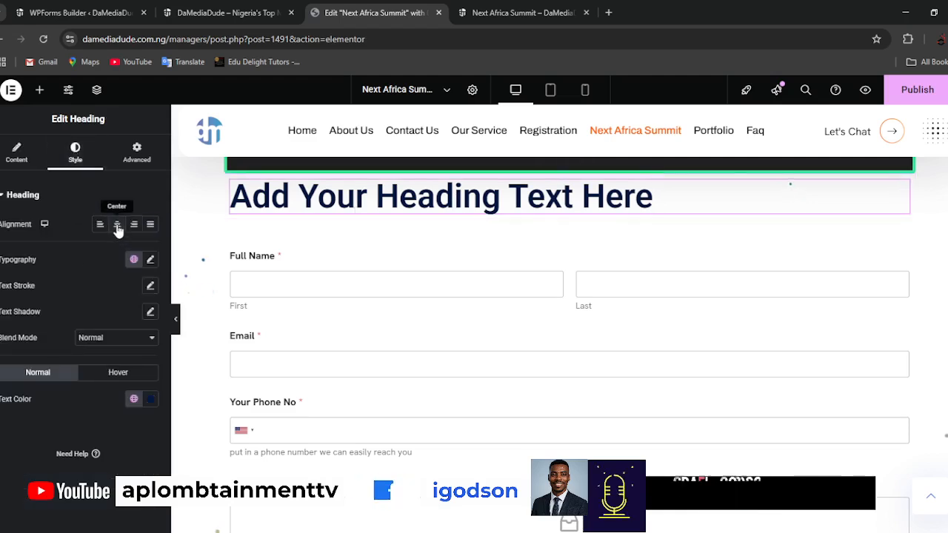
pyautogui.click(117, 225)
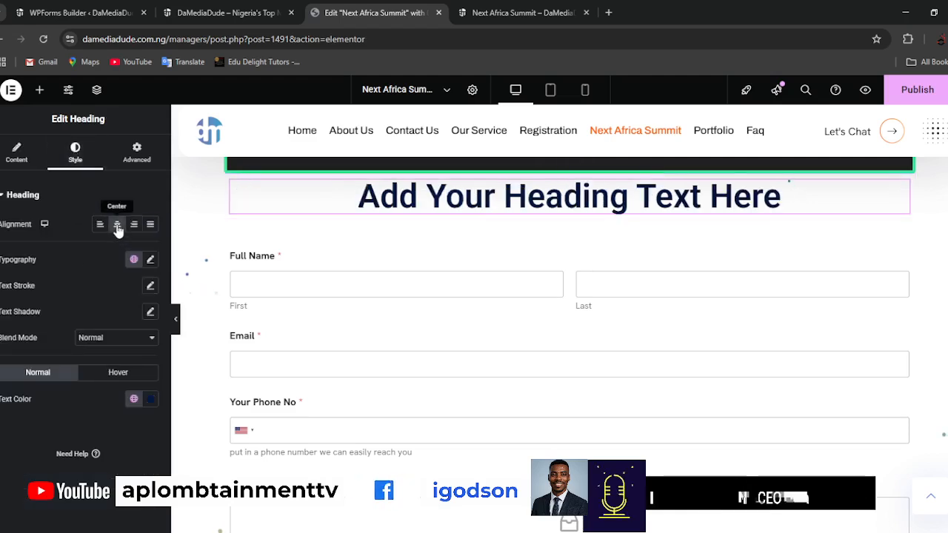
pyautogui.click(151, 400)
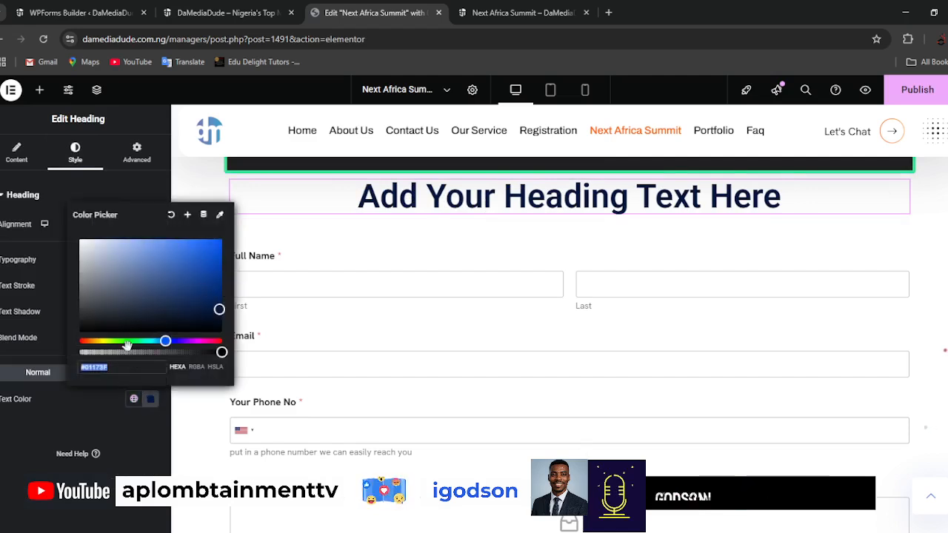
pyautogui.click(165, 317)
pyautogui.moveTo(164, 317); pyautogui.dragTo(225, 336)
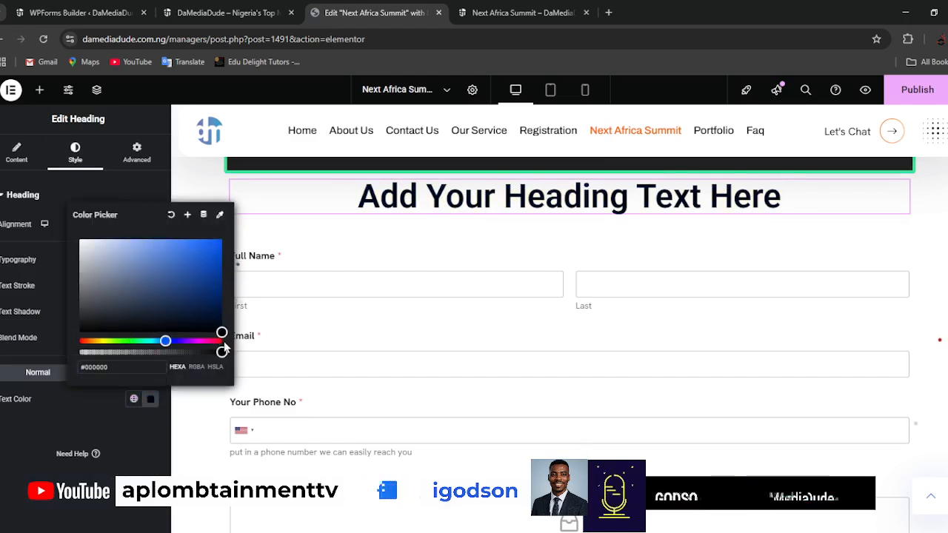
# Set the heading's HTML tag to H3 and its title to "Register for Free".
pyautogui.click(16, 150)
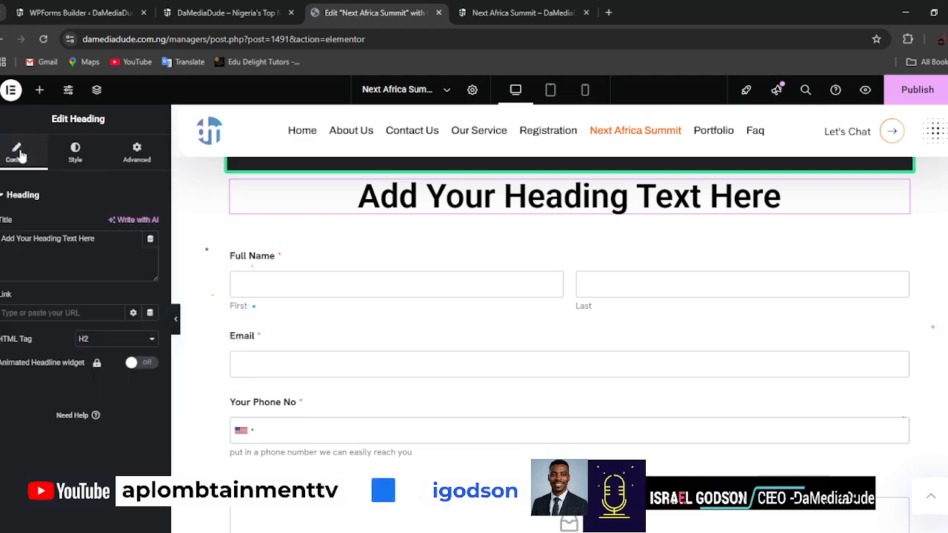
pyautogui.click(96, 396)
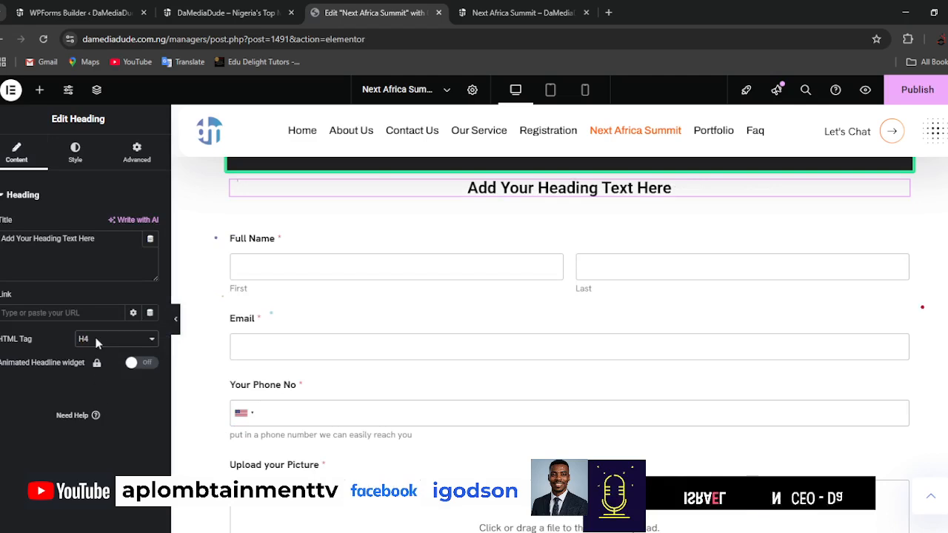
pyautogui.click(102, 342)
pyautogui.click(89, 382)
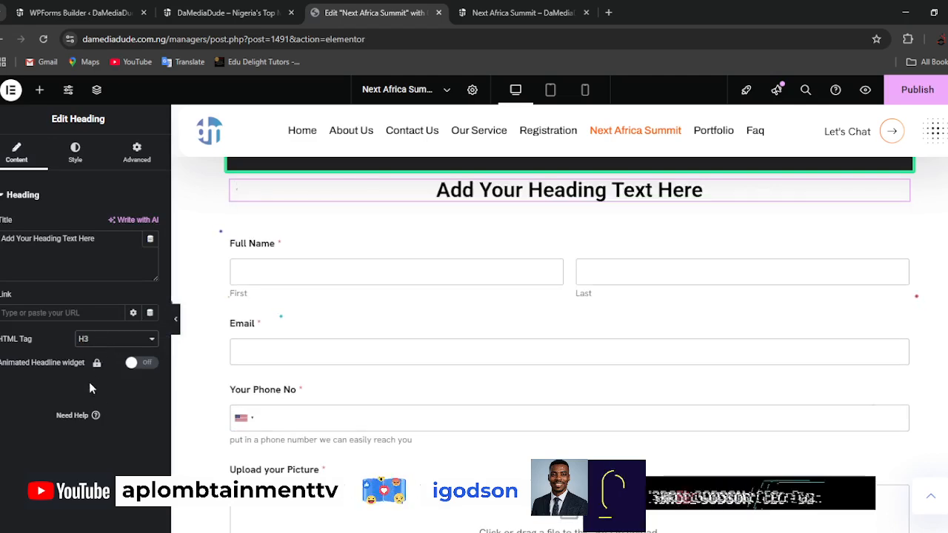
pyautogui.click(109, 236)
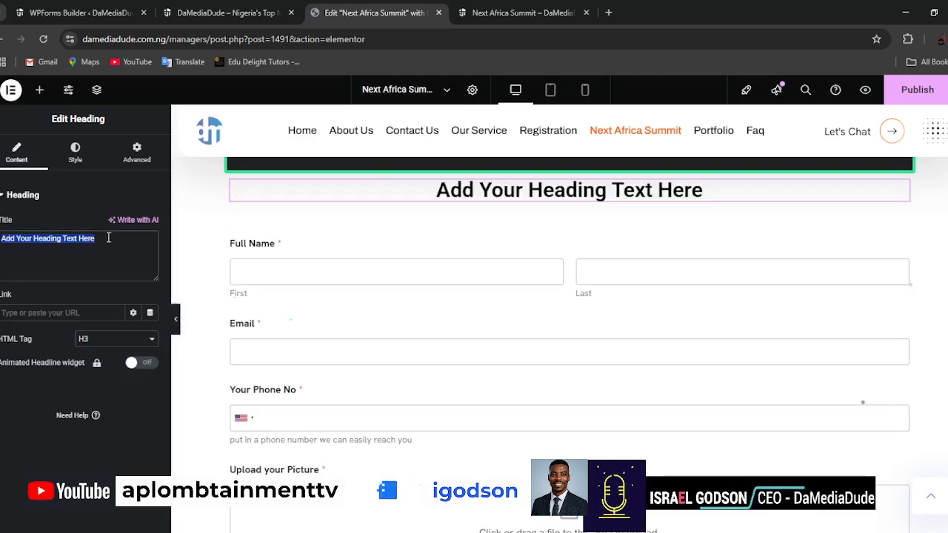
pyautogui.write('R')
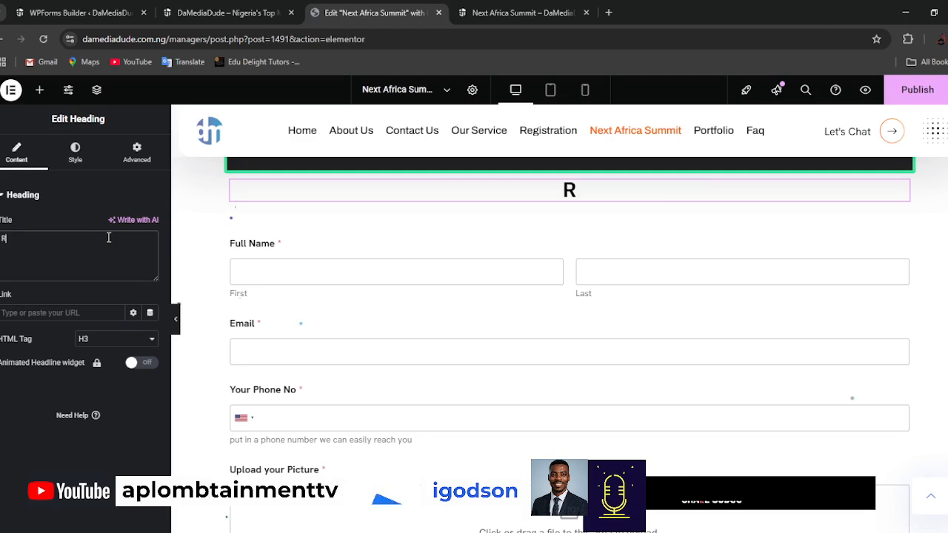
pyautogui.write('egister for')
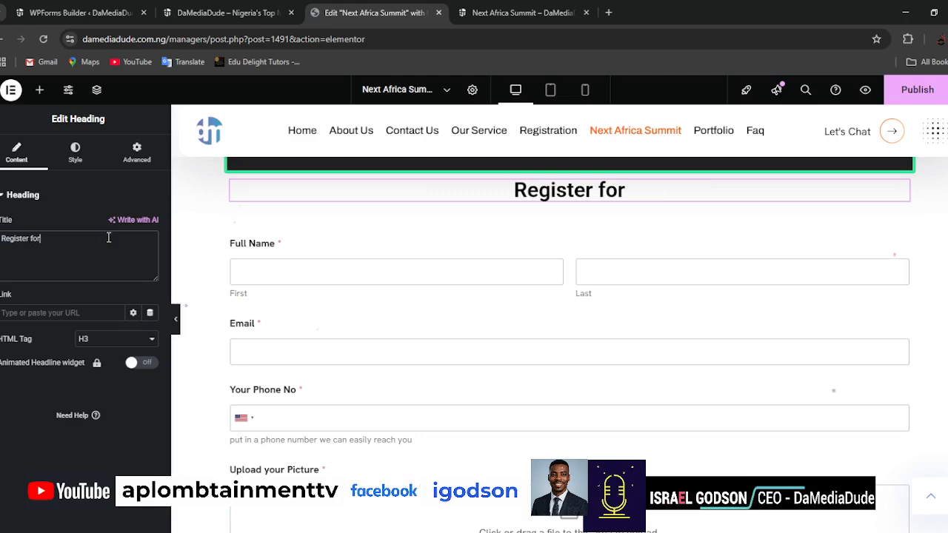
pyautogui.write(' Free')
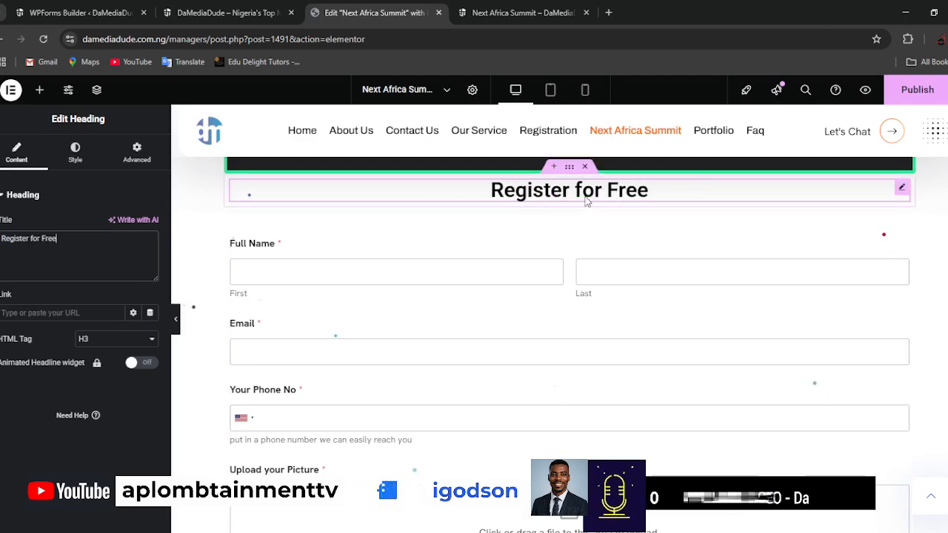
# Add a Text Editor widget beneath the "Register for Free" heading and center its text.
pyautogui.click(41, 90)
pyautogui.moveTo(84, 388); pyautogui.dragTo(555, 197)
pyautogui.click(77, 158)
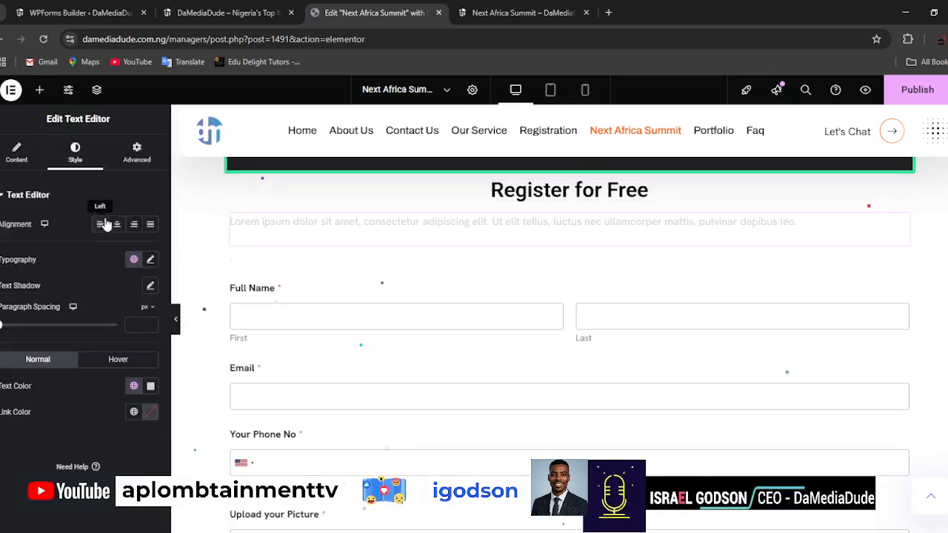
pyautogui.click(116, 223)
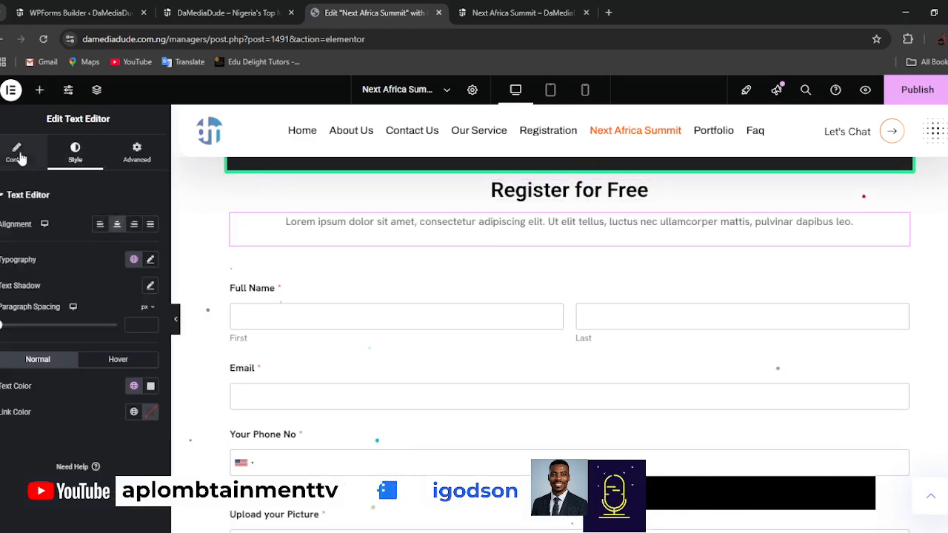
# Replace the placeholder paragraph under the "Register for Free" heading with "Carefully fill out the form below to get started".
pyautogui.click(16, 153)
pyautogui.doubleClick(93, 321)
pyautogui.hotkey('ctrl', 'a')
pyautogui.write('Carefully fill o')
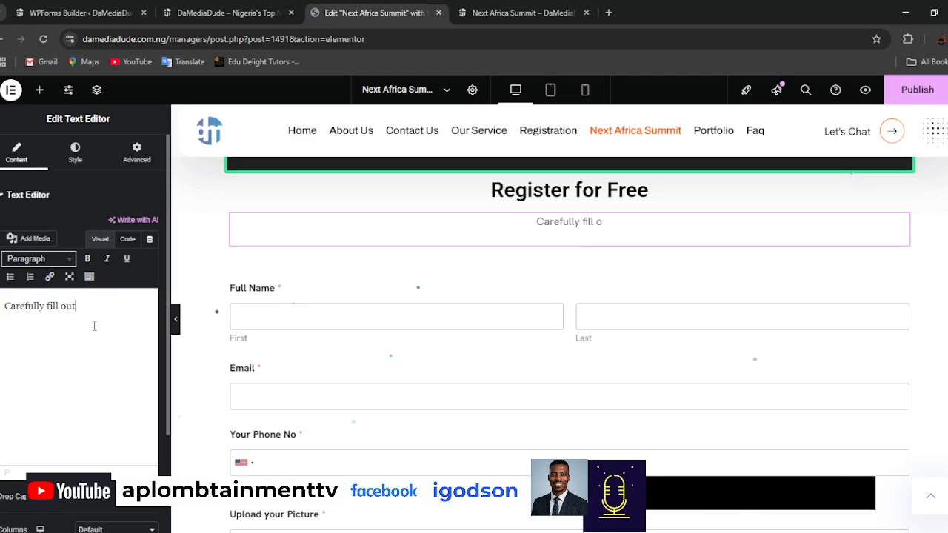
pyautogui.write('ut the form be')
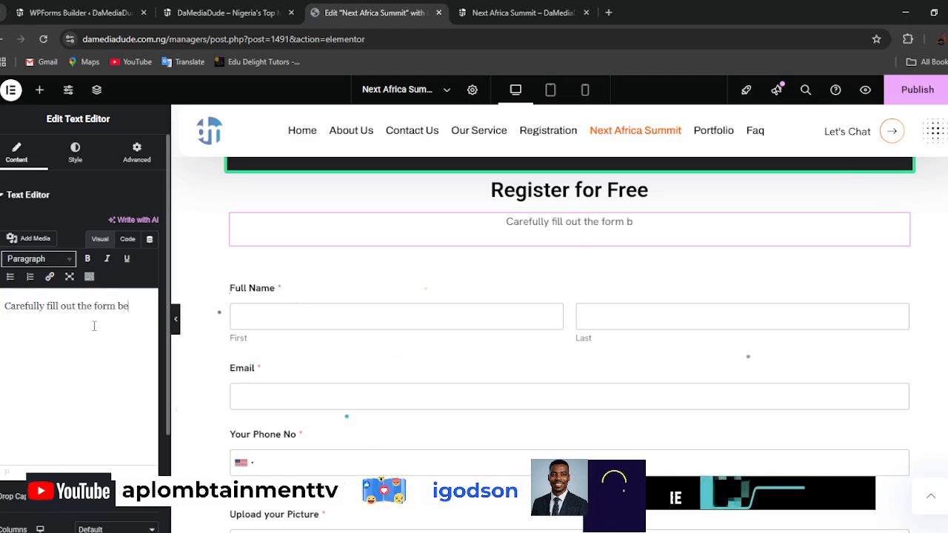
pyautogui.write('low to get ')
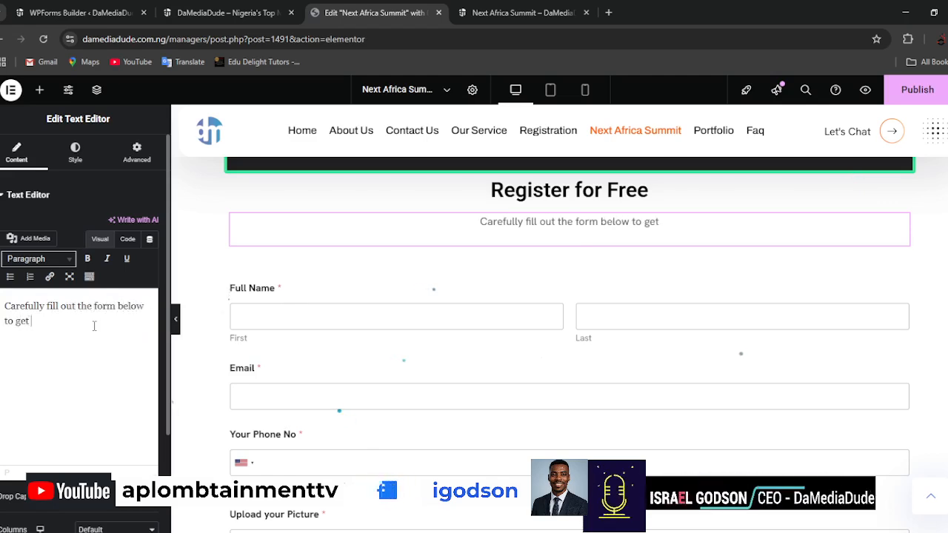
pyautogui.write('started')
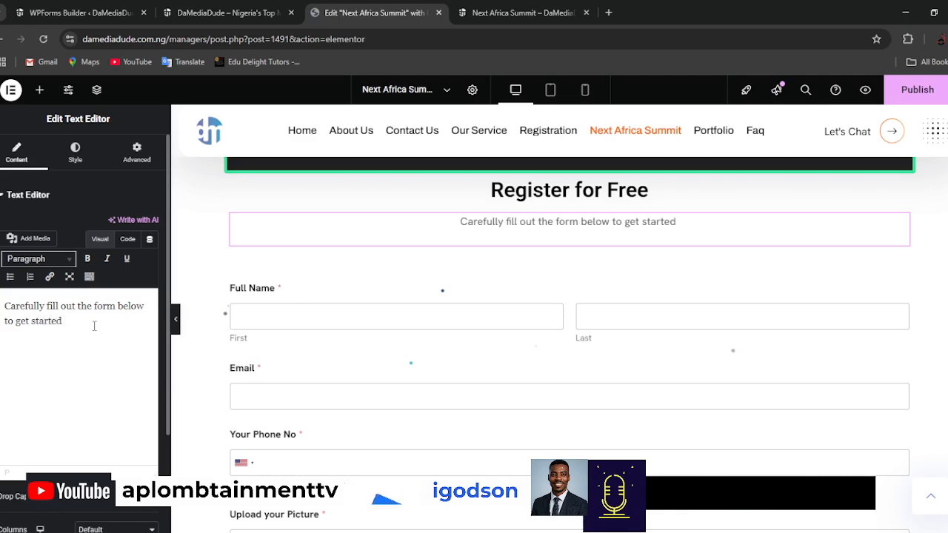
pyautogui.press('BackSpace')
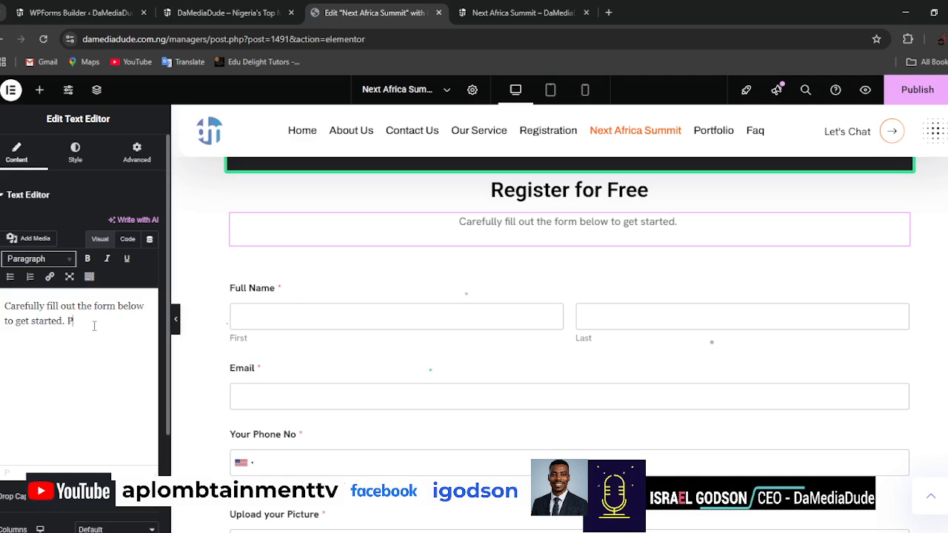
# Continue the paragraph with ". Please know the information you avail here would be the one we would use in confirming your registration and also".
pyautogui.write('. Please know')
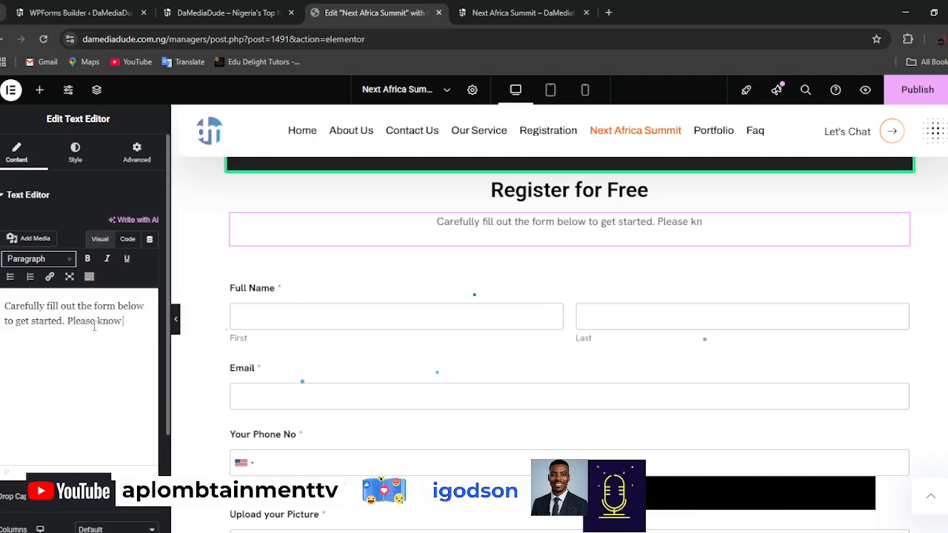
pyautogui.write(' the informat')
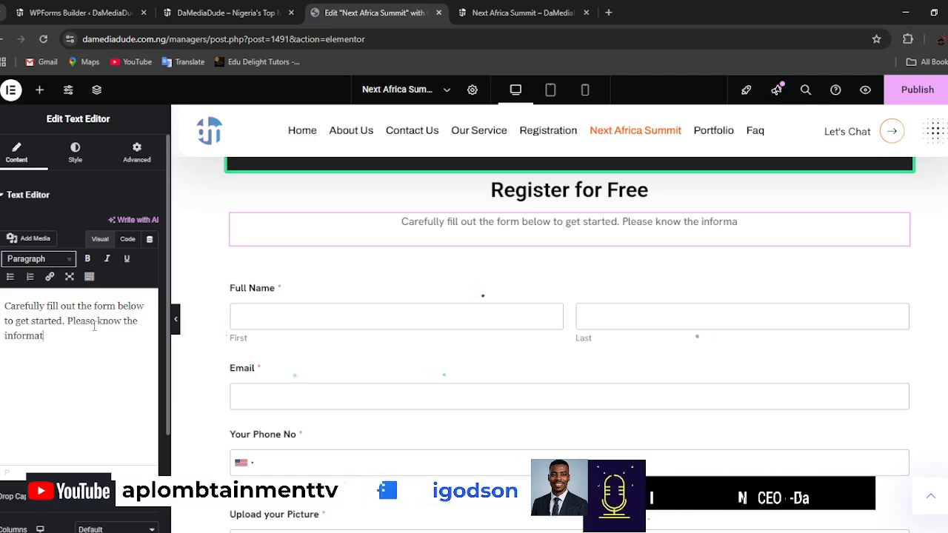
pyautogui.write('ion you ava')
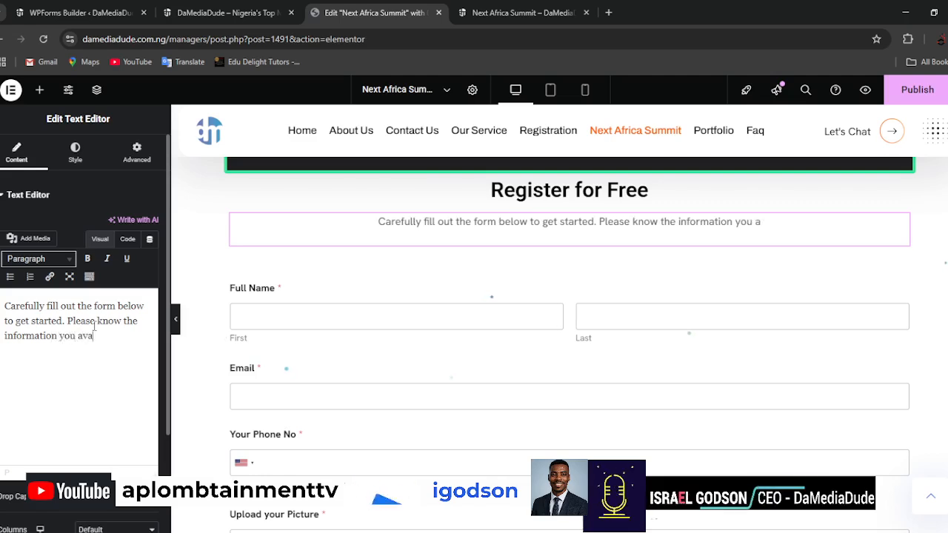
pyautogui.write('il here wou')
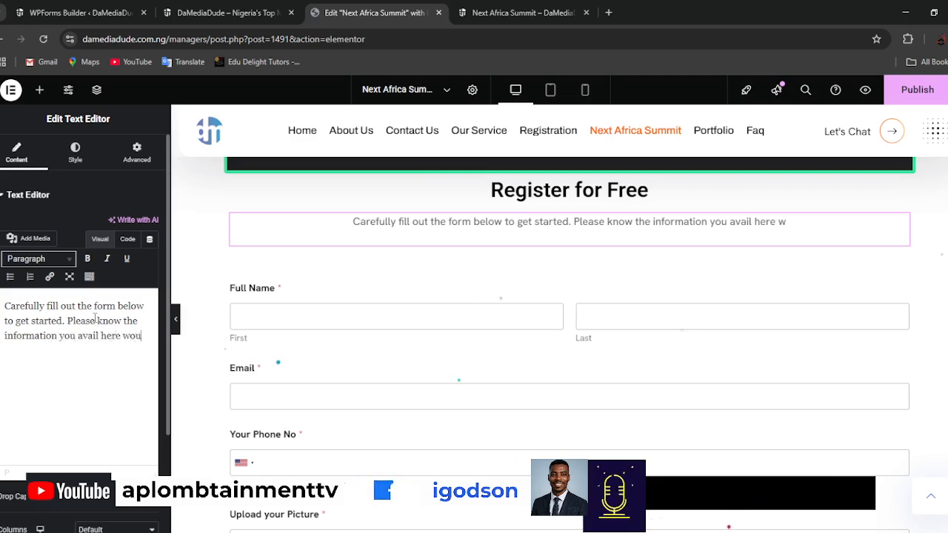
pyautogui.write('ld be the on')
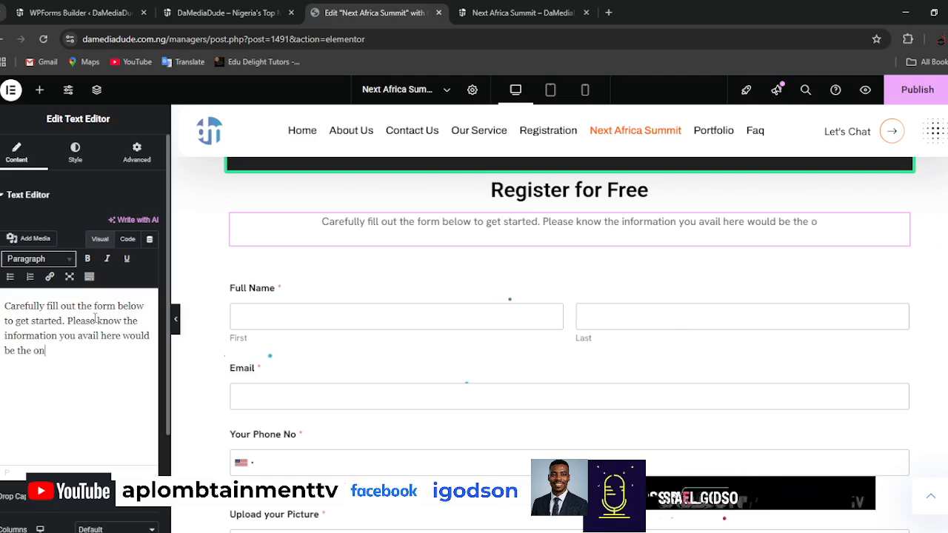
pyautogui.write('e we wou')
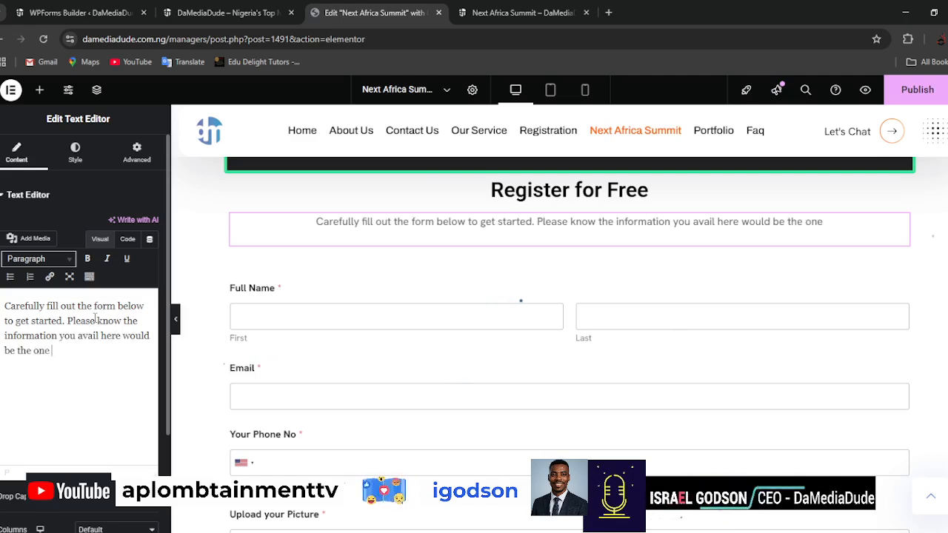
pyautogui.write('ld use')
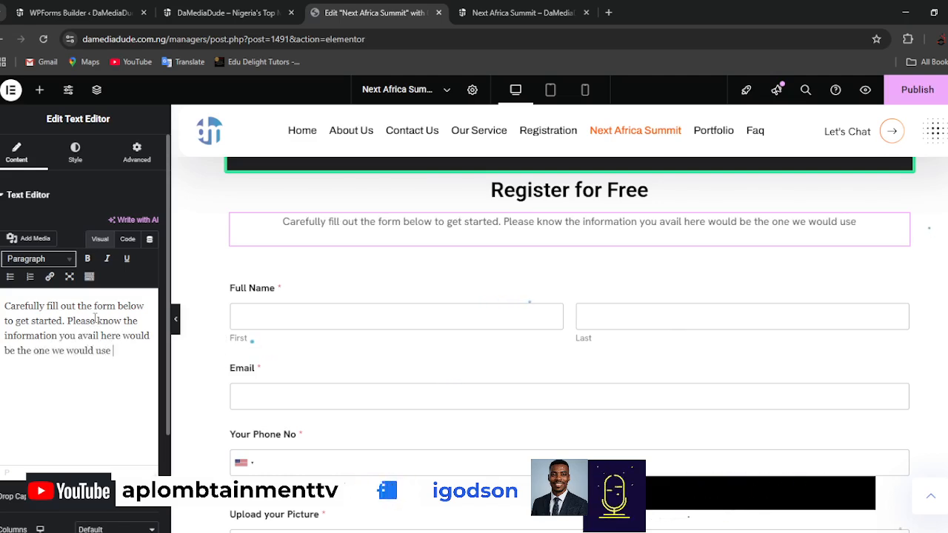
pyautogui.write(' in conf')
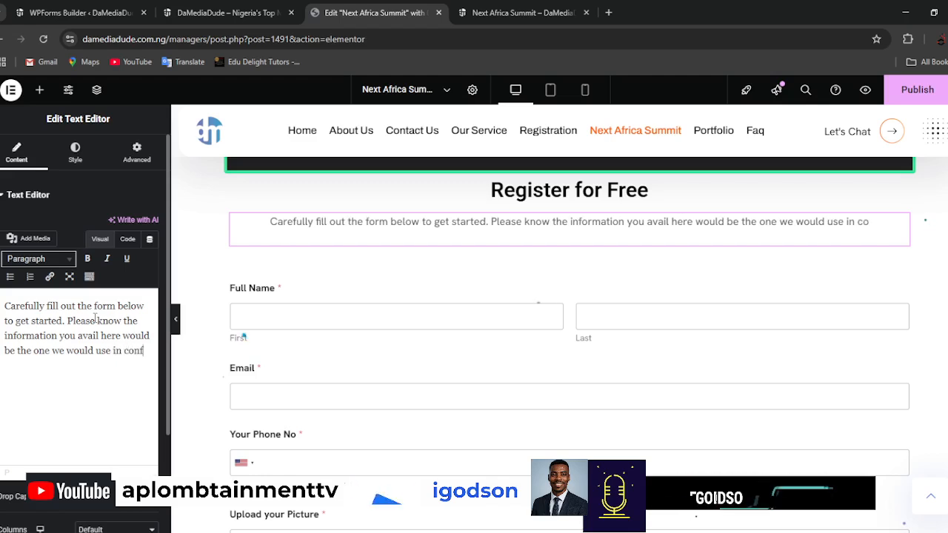
pyautogui.write('riming')
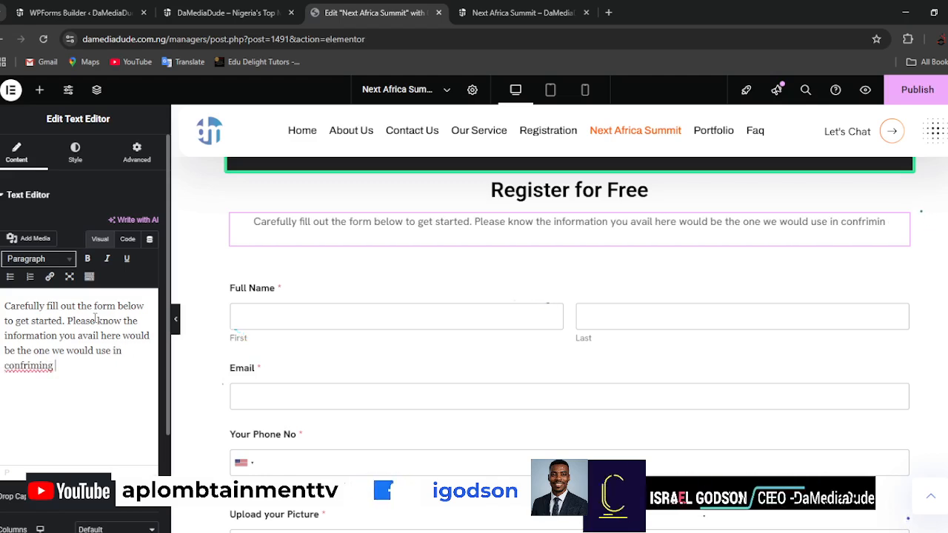
pyautogui.write(' your')
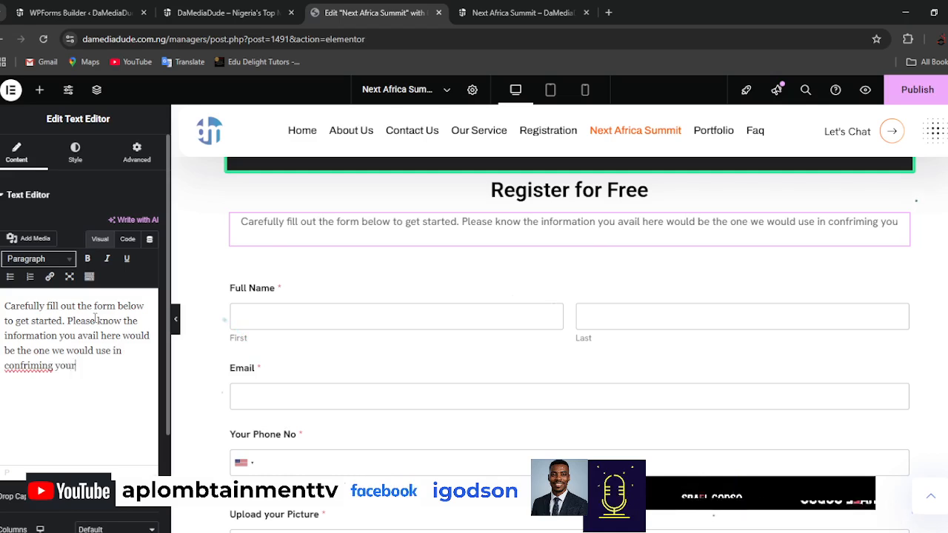
pyautogui.write(' regist')
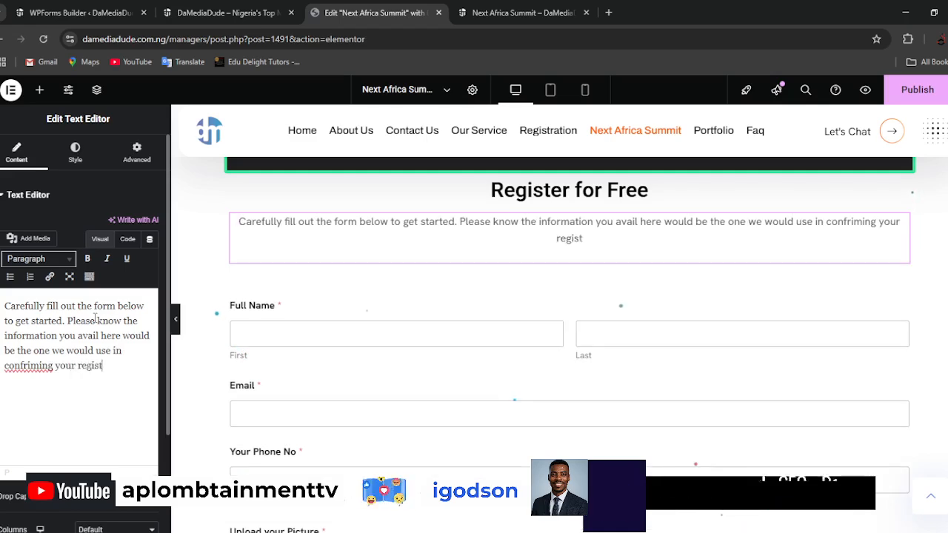
pyautogui.write('ration and also')
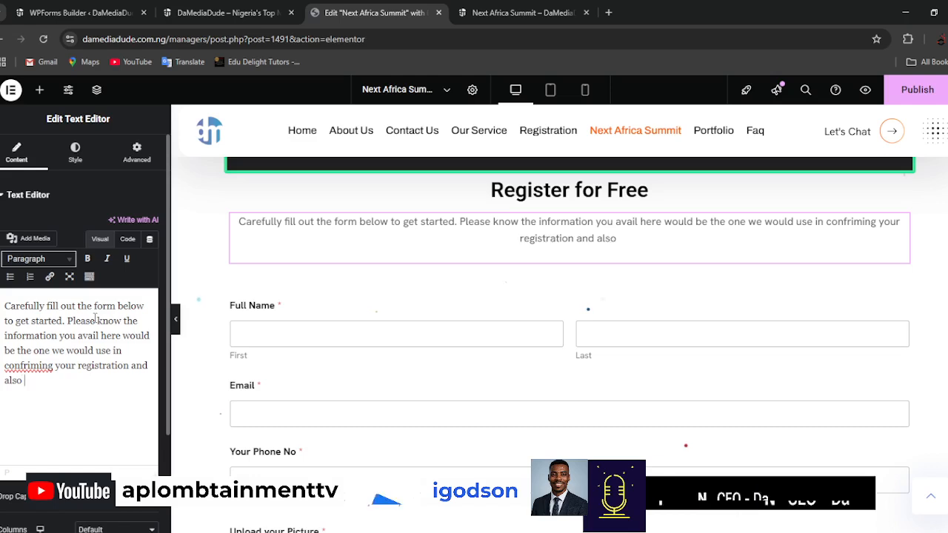
pyautogui.doubleClick(42, 365)
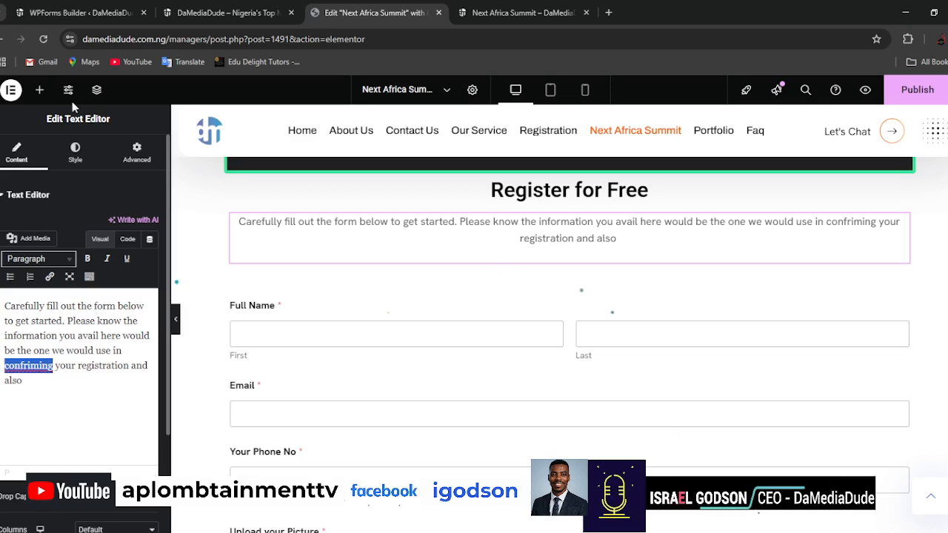
pyautogui.write('confirming')
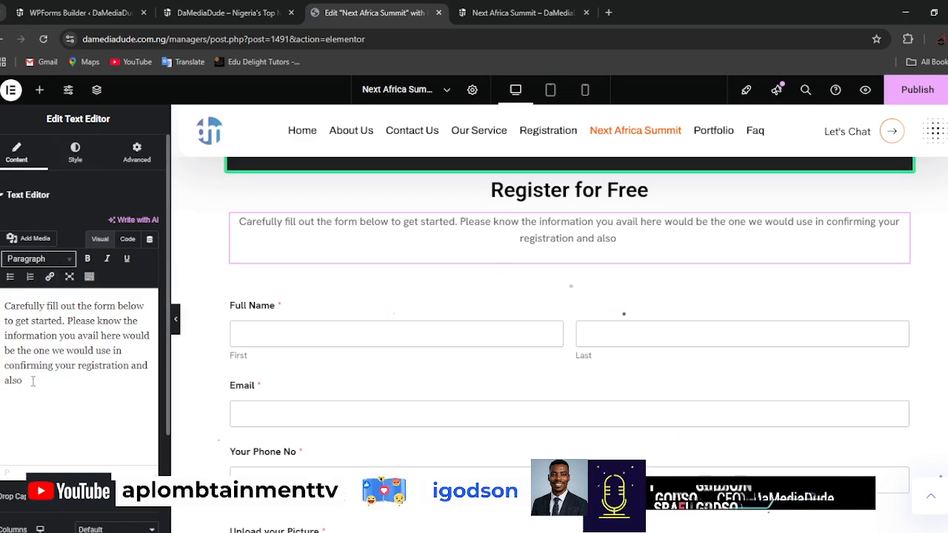
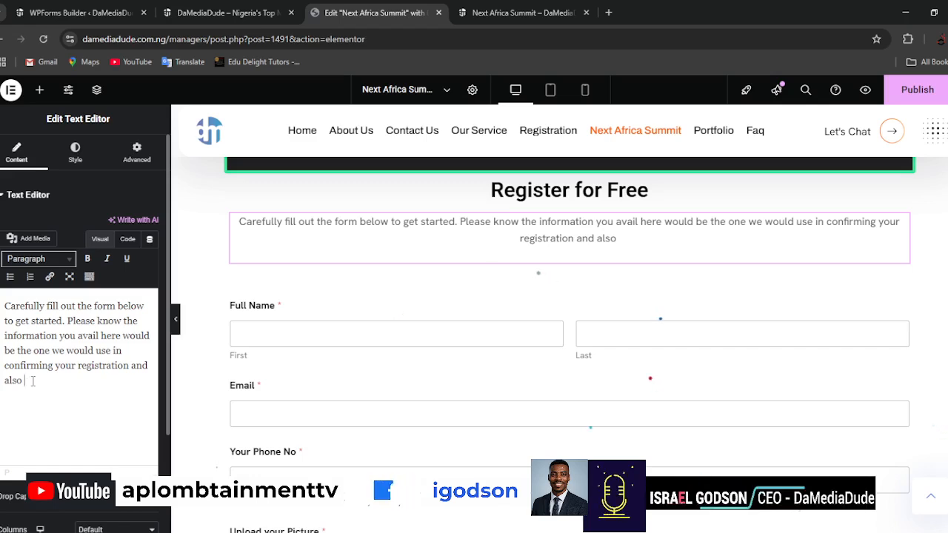
# Finish the instructions paragraph with "reaching out to you." and narrow its container to about 64% width.
pyautogui.write('reach')
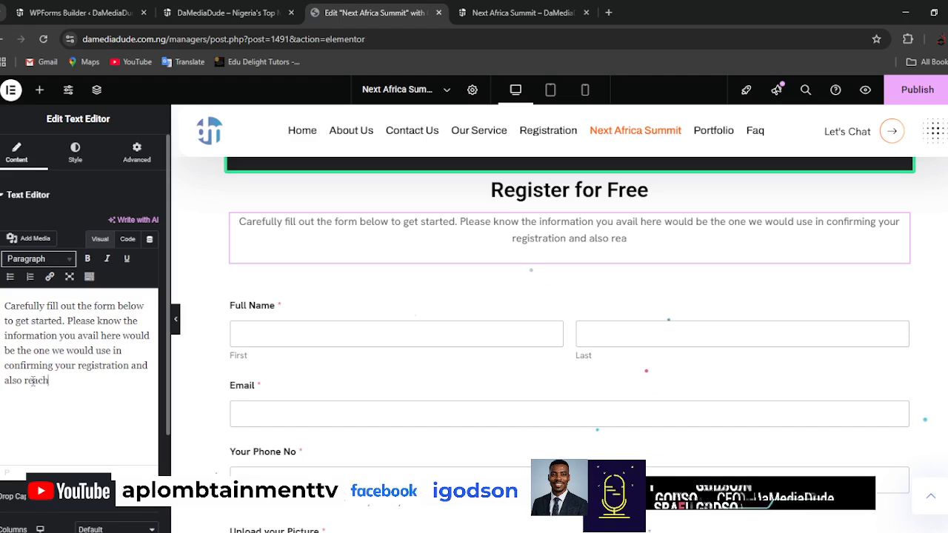
pyautogui.write('ing out to you')
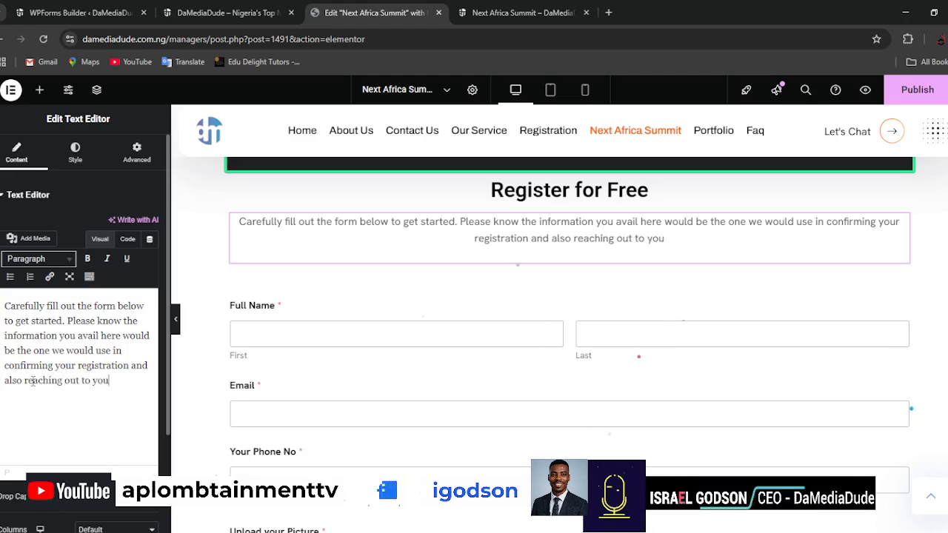
pyautogui.write('.')
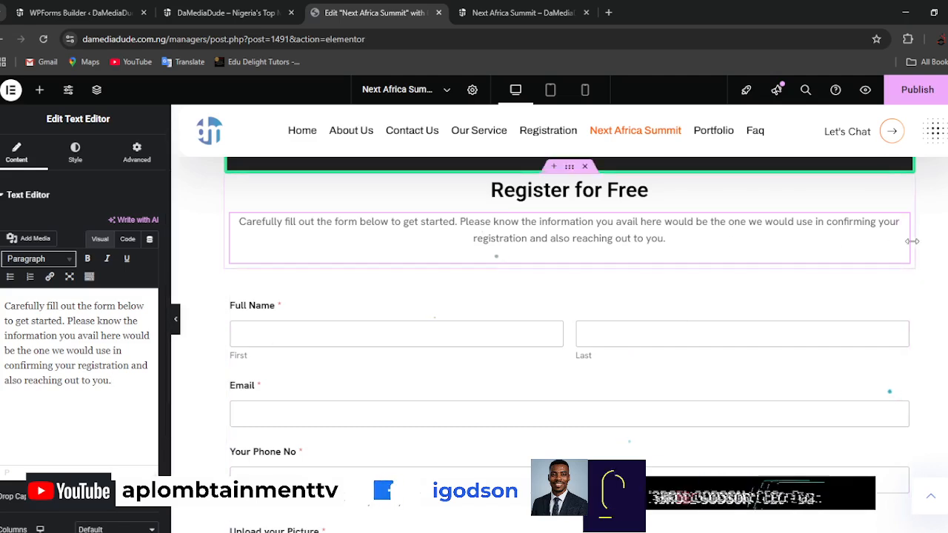
pyautogui.moveTo(865, 241); pyautogui.dragTo(676, 237)
pyautogui.moveTo(675, 238); pyautogui.dragTo(676, 249)
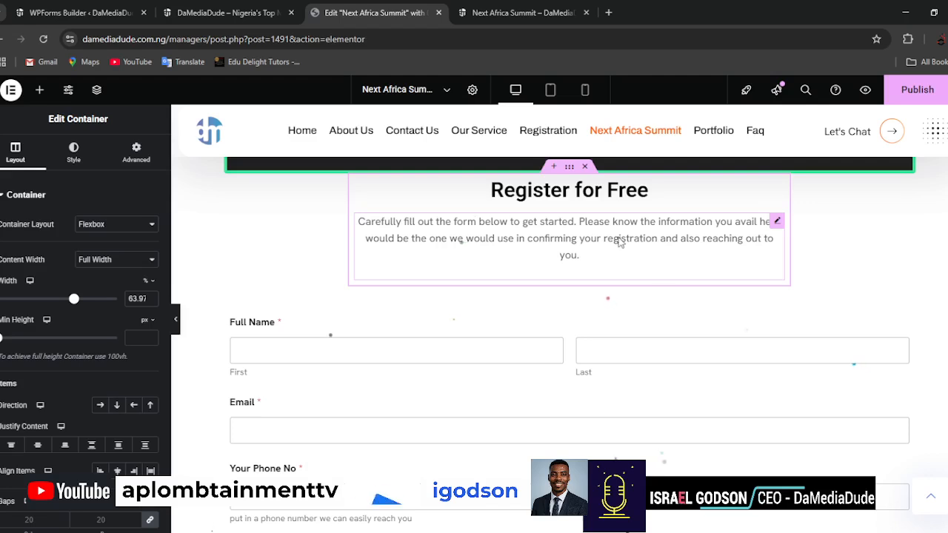
# Add a Spacer widget above the "Register for Free" heading and set its space to 30 px.
pyautogui.scroll(1, 635, 265)
pyautogui.scroll(1, 632, 277)
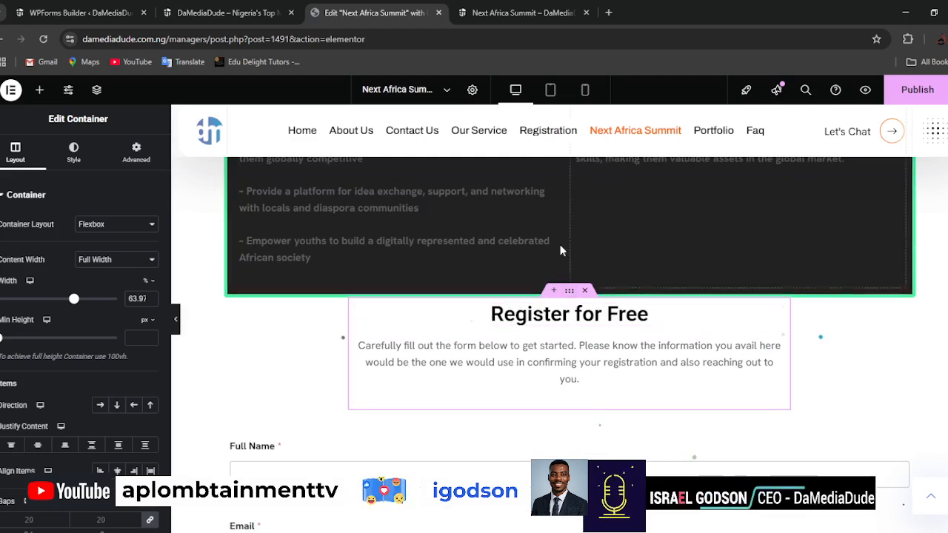
pyautogui.click(41, 90)
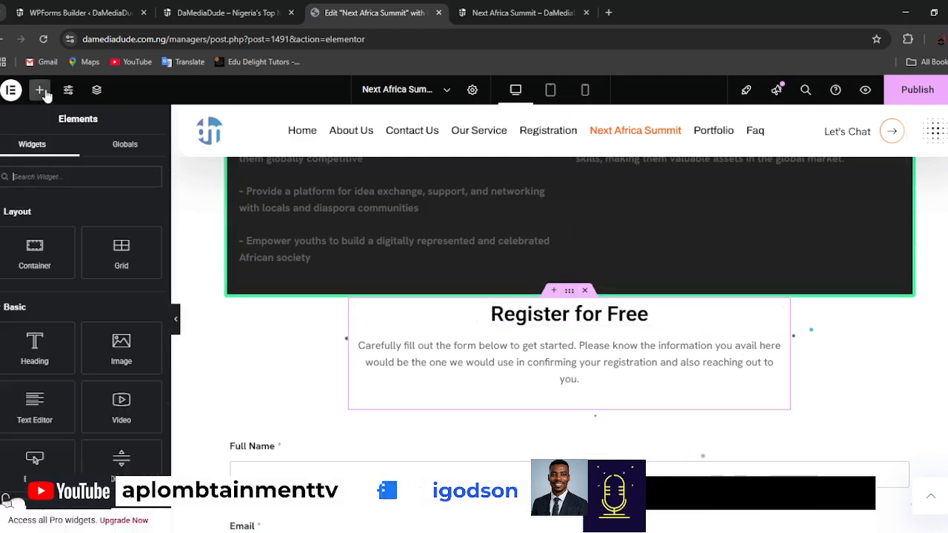
pyautogui.write('space')
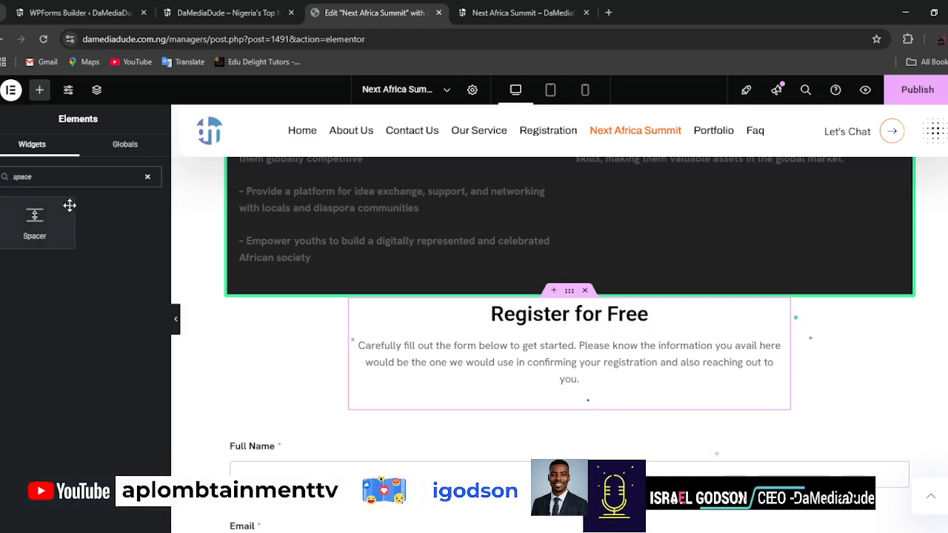
pyautogui.moveTo(69, 205); pyautogui.dragTo(607, 306)
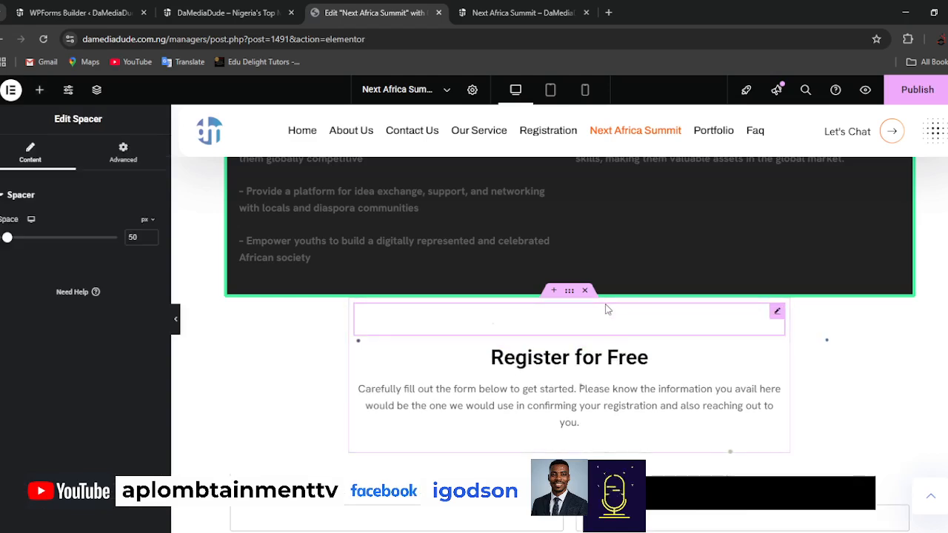
pyautogui.moveTo(136, 237); pyautogui.dragTo(126, 237)
pyautogui.write('30')
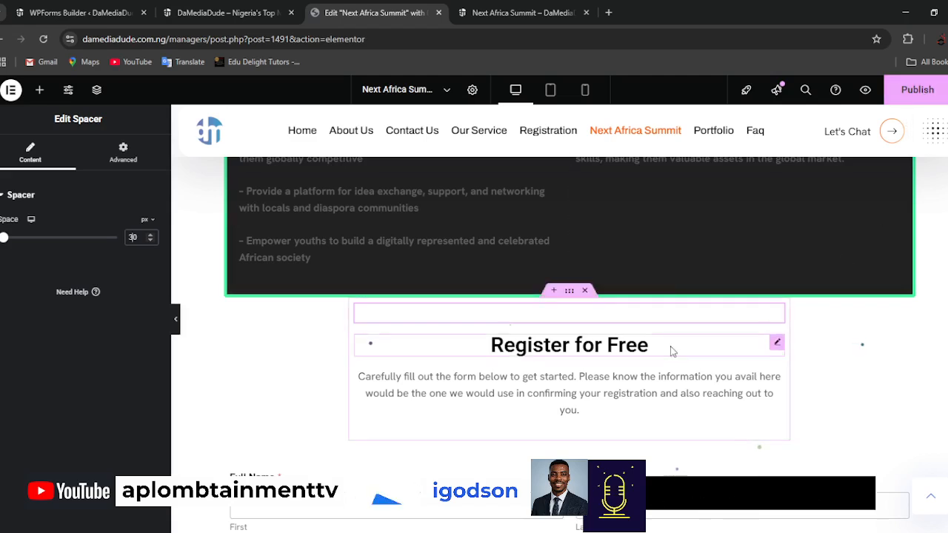
# Give the registration form's container a solid border 5 px wide on all sides.
pyautogui.scroll(-1, 672, 352)
pyautogui.scroll(-2, 672, 352)
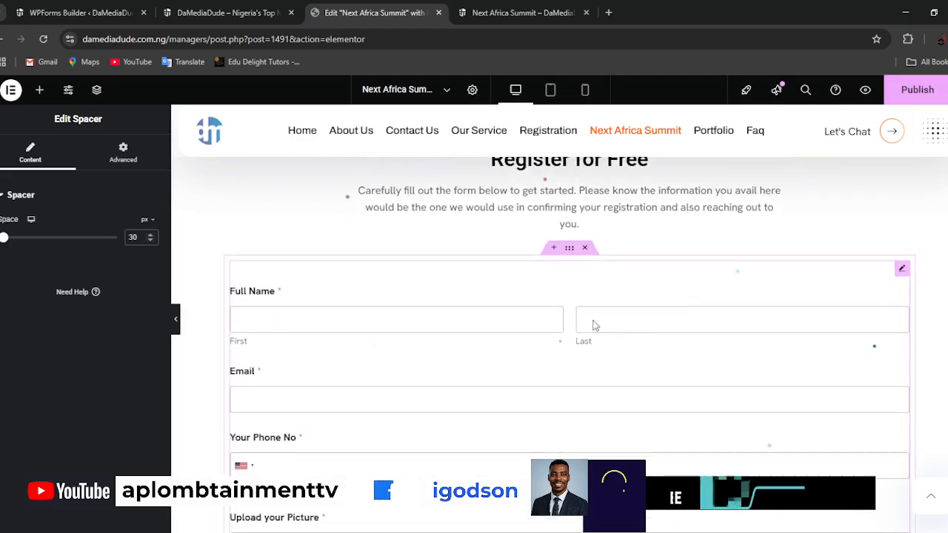
pyautogui.click(569, 248)
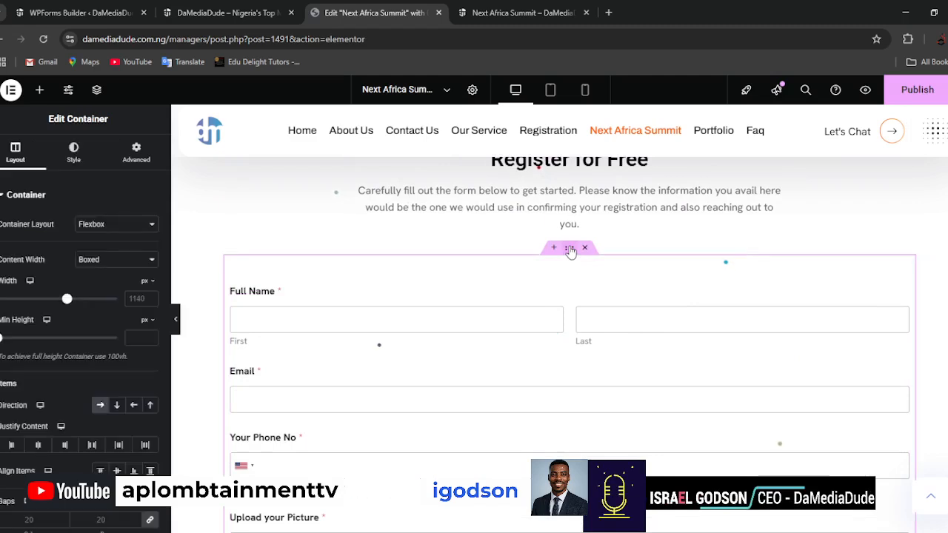
pyautogui.click(84, 164)
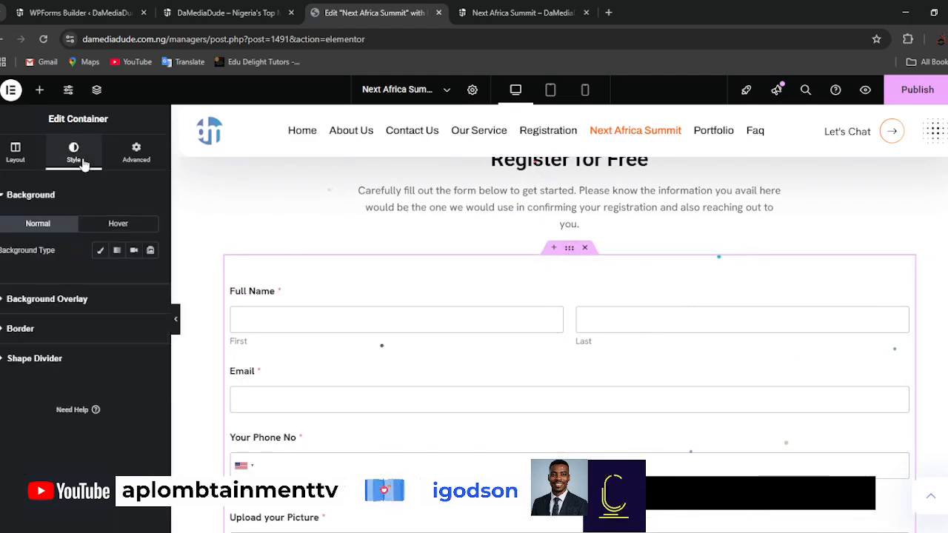
pyautogui.click(46, 328)
pyautogui.click(137, 319)
pyautogui.click(101, 354)
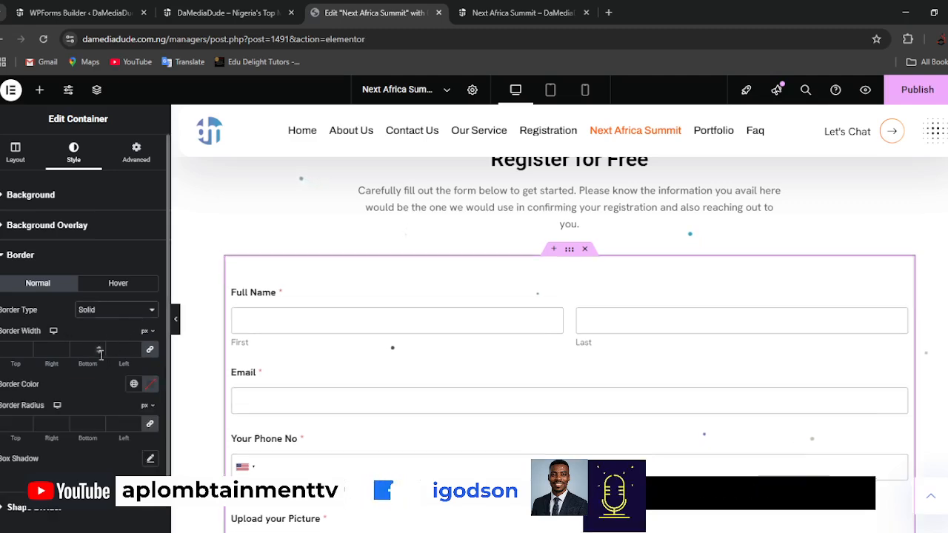
pyautogui.click(135, 348)
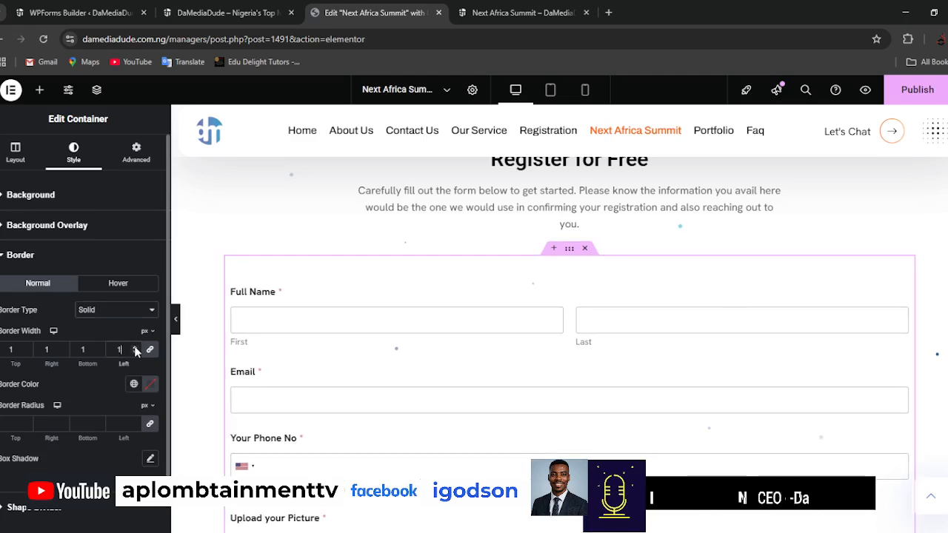
pyautogui.click(135, 348)
pyautogui.click(134, 348)
pyautogui.click(135, 348)
pyautogui.click(135, 348)
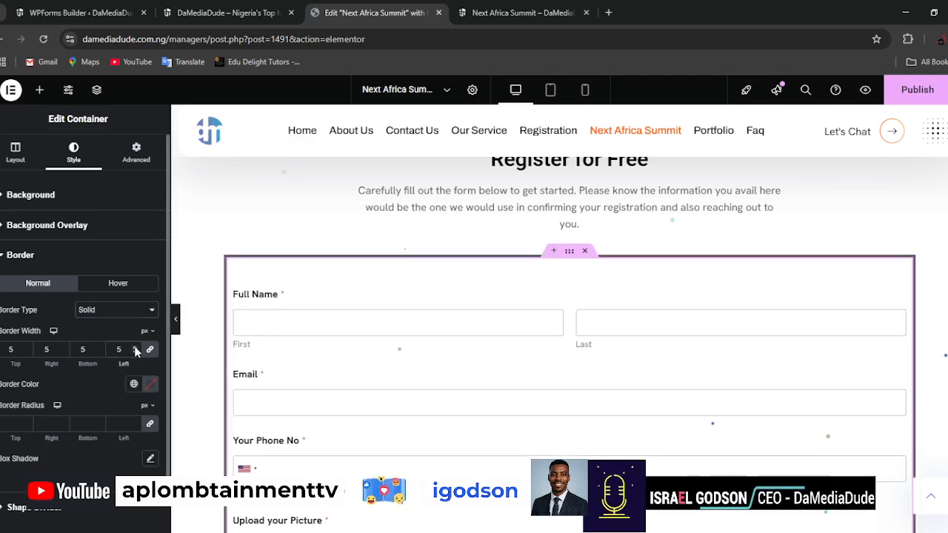
# Set the form container's border color to a dark red.
pyautogui.click(150, 384)
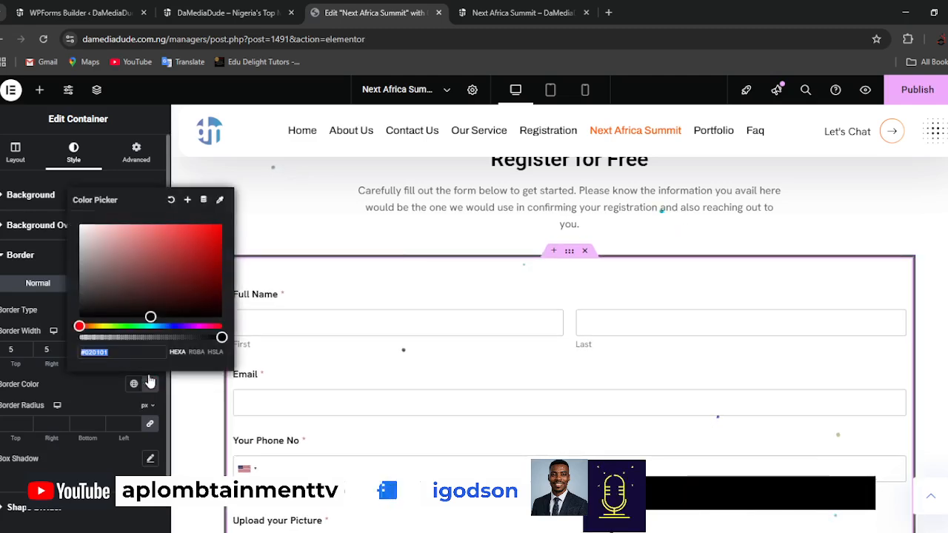
pyautogui.moveTo(79, 326); pyautogui.dragTo(126, 326)
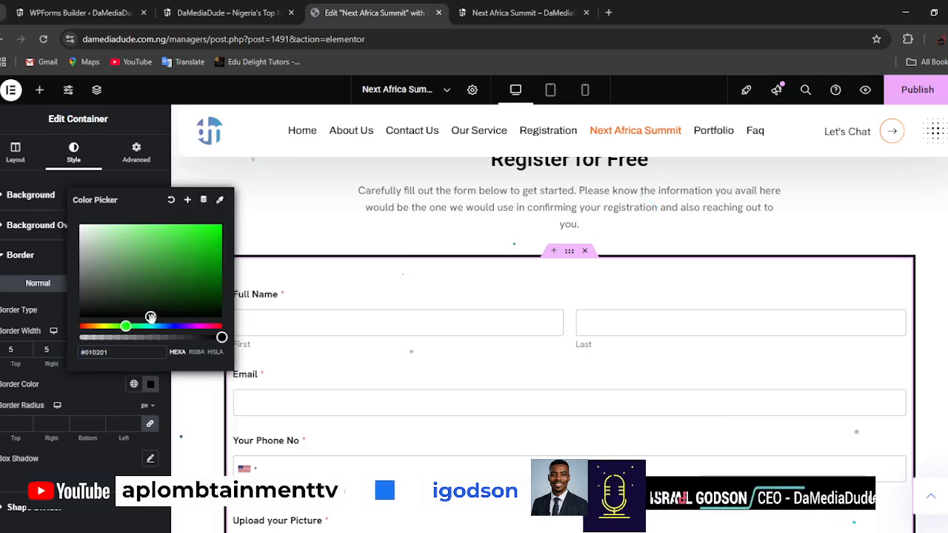
pyautogui.click(209, 296)
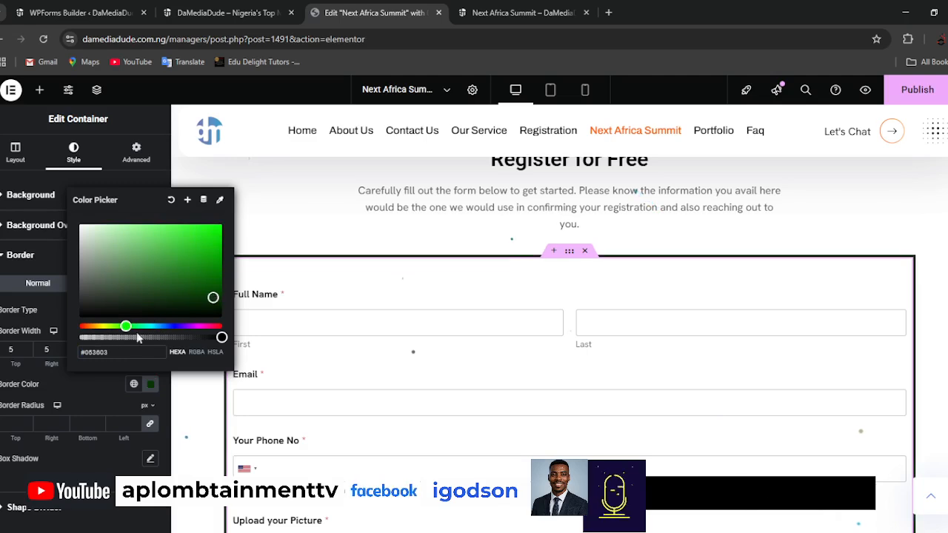
pyautogui.moveTo(126, 327); pyautogui.dragTo(82, 326)
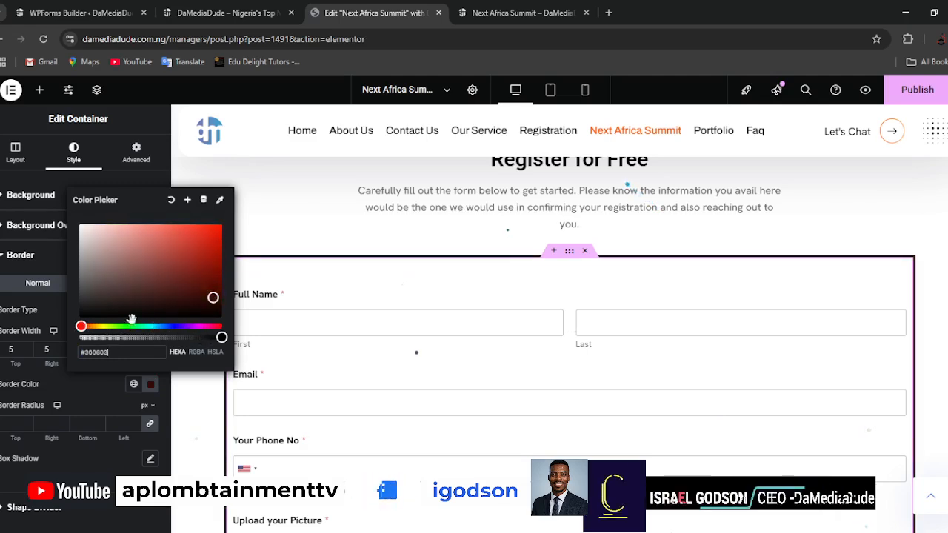
pyautogui.moveTo(213, 299); pyautogui.dragTo(216, 279)
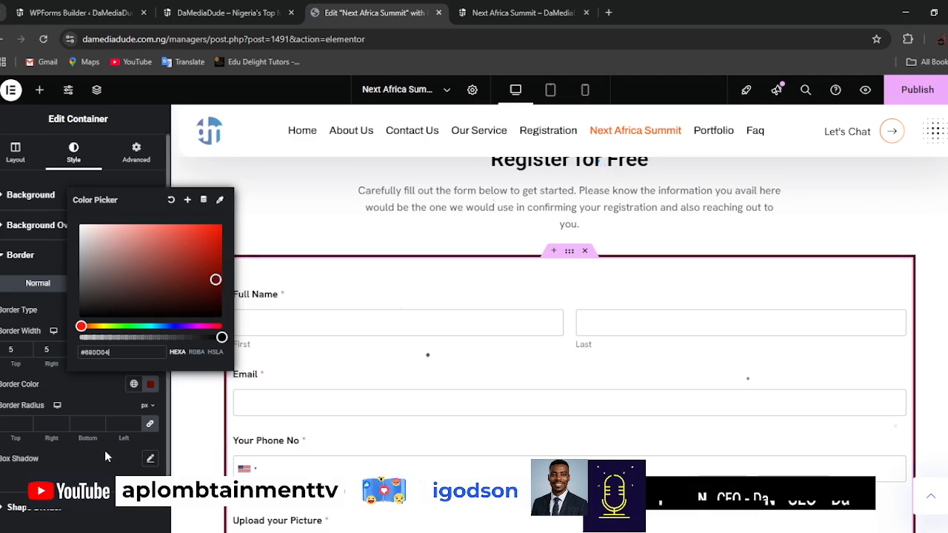
# Round the form container's border with a 5 px radius on all corners and publish the page.
pyautogui.click(134, 421)
pyautogui.write('4')
pyautogui.click(135, 420)
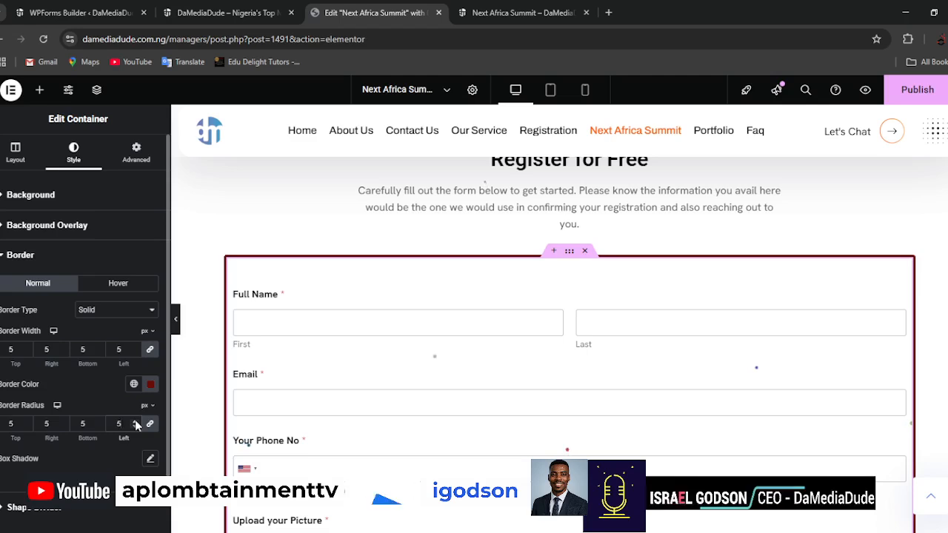
pyautogui.click(917, 89)
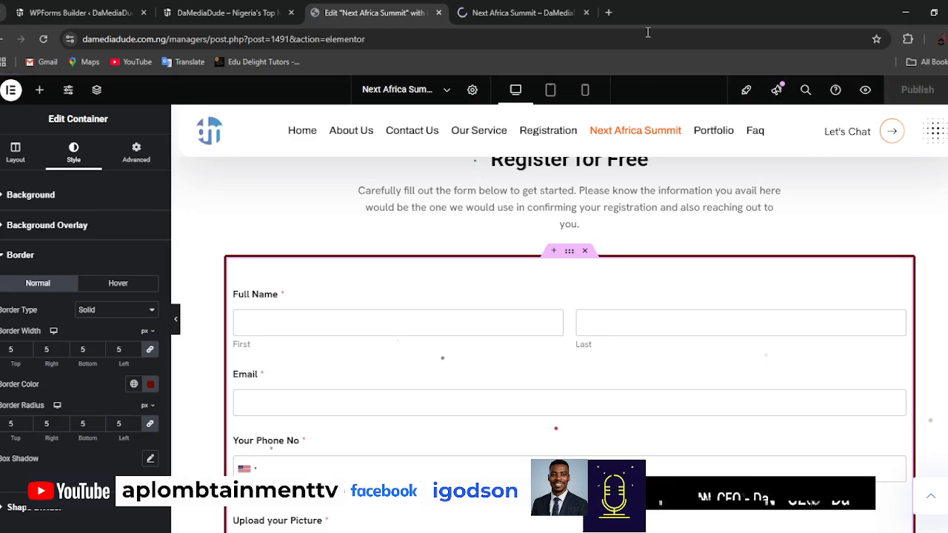
# Review the Next Africa Summit preview page, checking the about, mission and vision sections and the registration form.
pyautogui.click(508, 19)
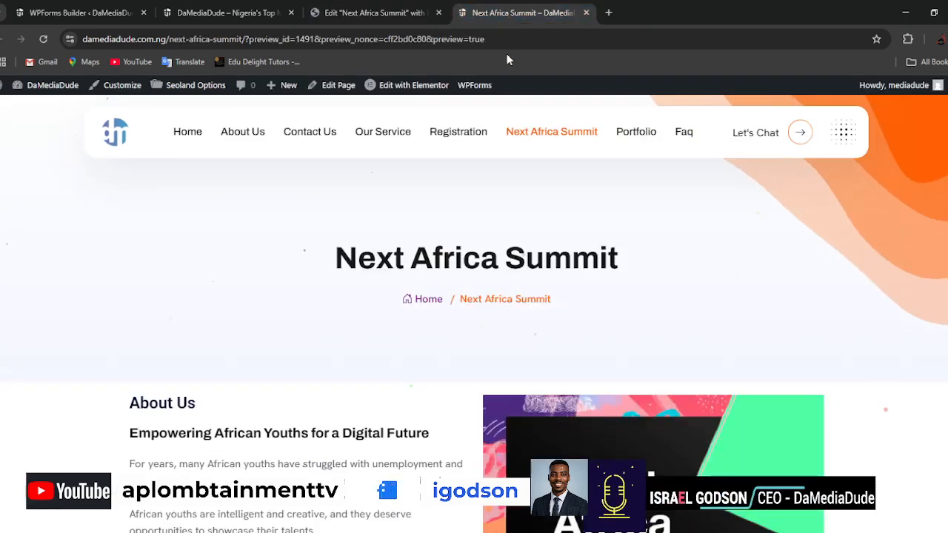
pyautogui.scroll(-10, 808, 346)
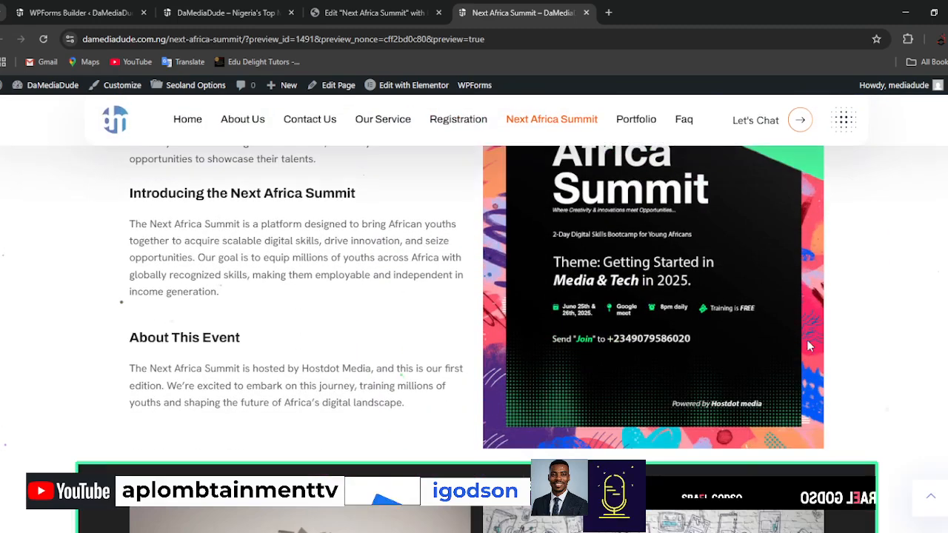
pyautogui.scroll(-3, 811, 343)
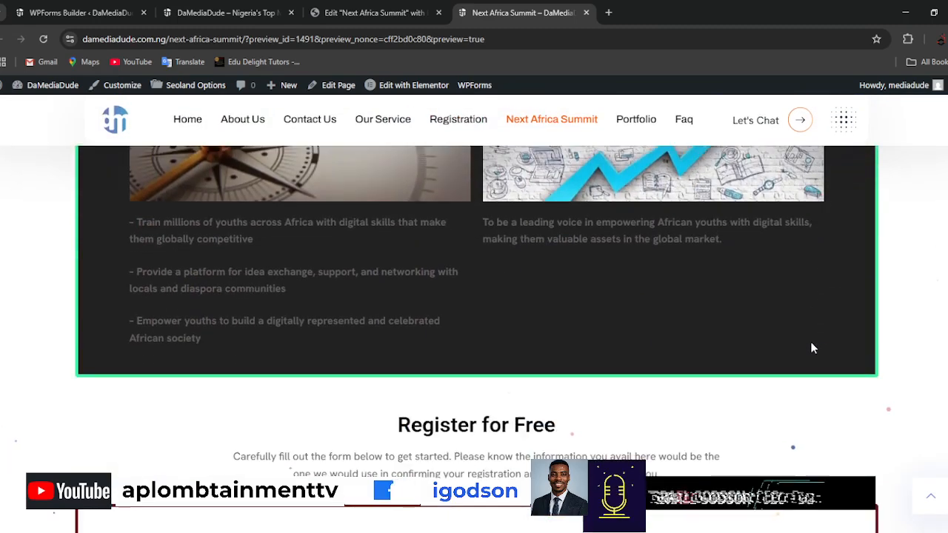
pyautogui.scroll(3, 708, 368)
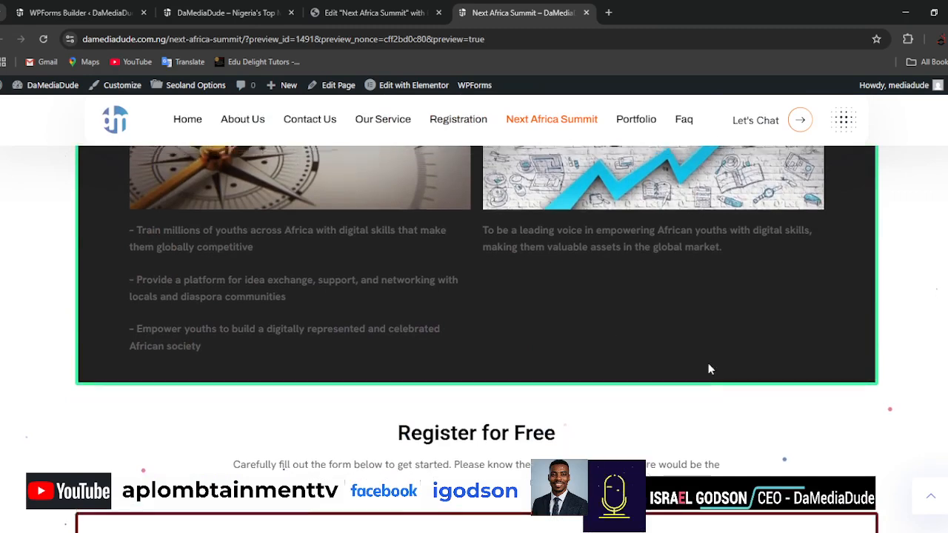
pyautogui.scroll(1, 708, 368)
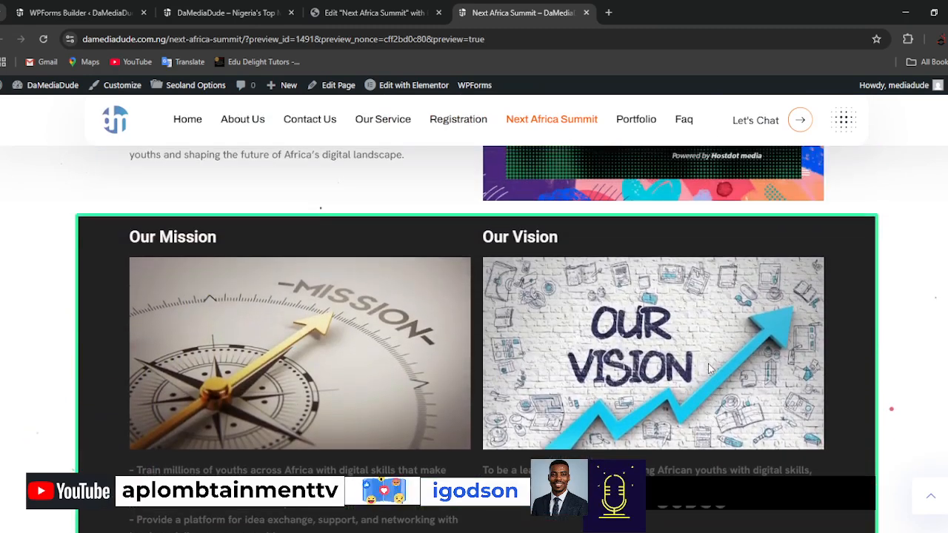
pyautogui.scroll(-4, 708, 368)
pyautogui.scroll(-1, 461, 356)
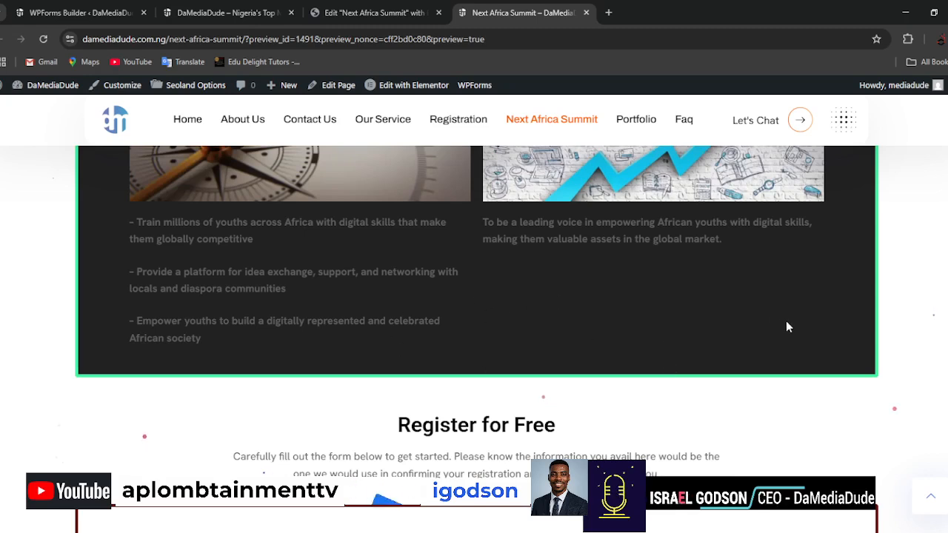
pyautogui.scroll(-8, 827, 342)
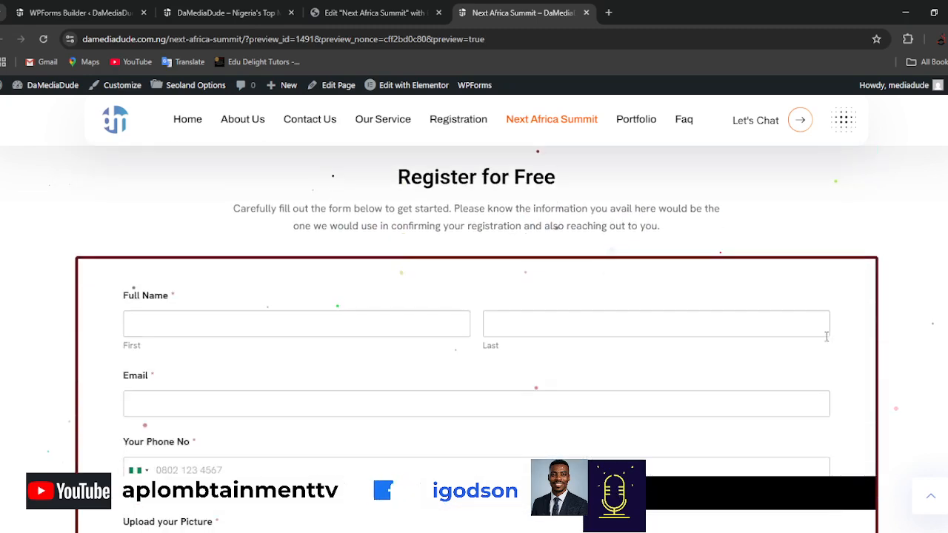
pyautogui.scroll(-6, 366, 334)
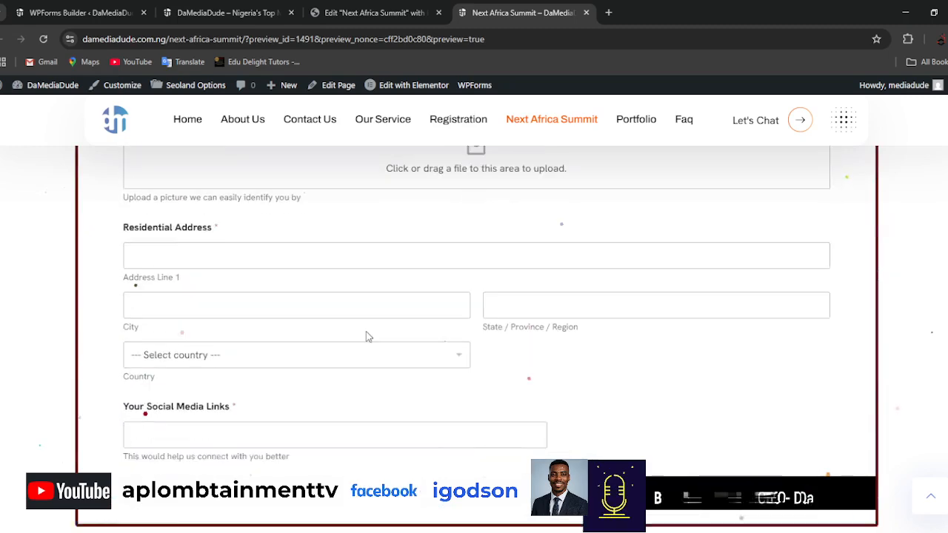
pyautogui.scroll(15, 570, 331)
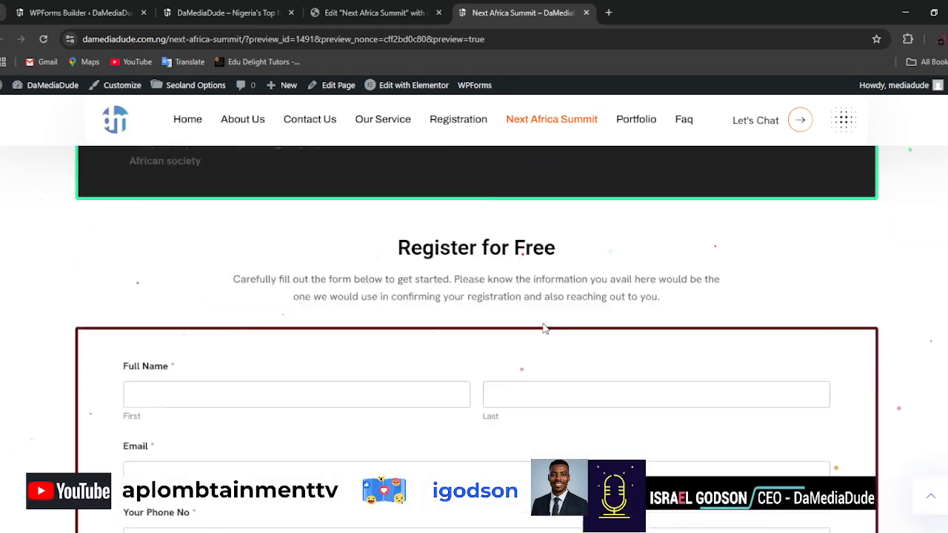
pyautogui.scroll(5, 543, 322)
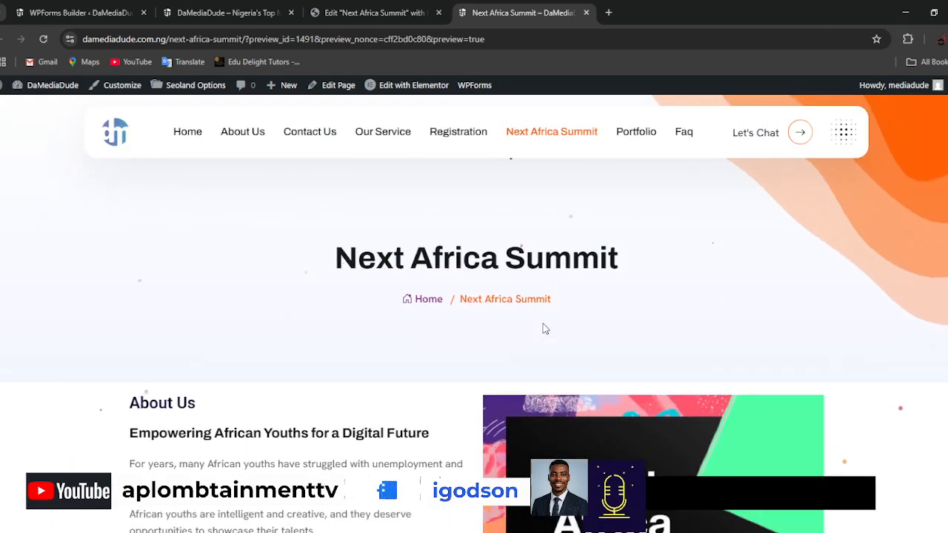
pyautogui.scroll(-3, 542, 323)
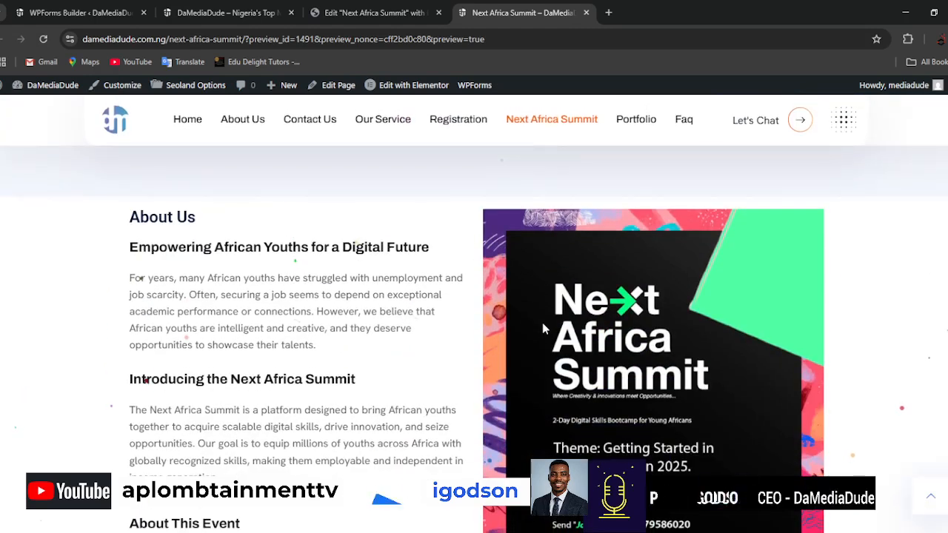
# Return to the Elementor editor and add a container with three columns in two rows below the registration form.
pyautogui.click(374, 12)
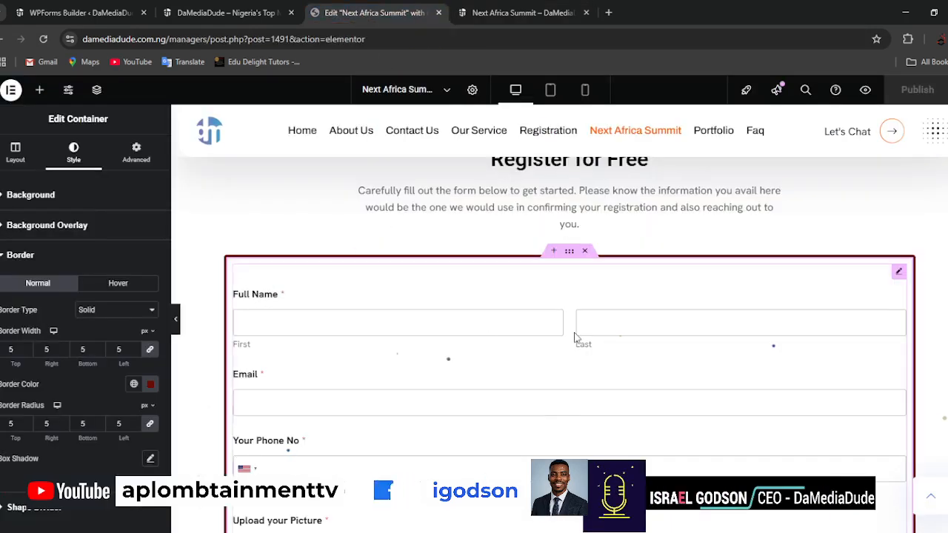
pyautogui.scroll(4, 575, 338)
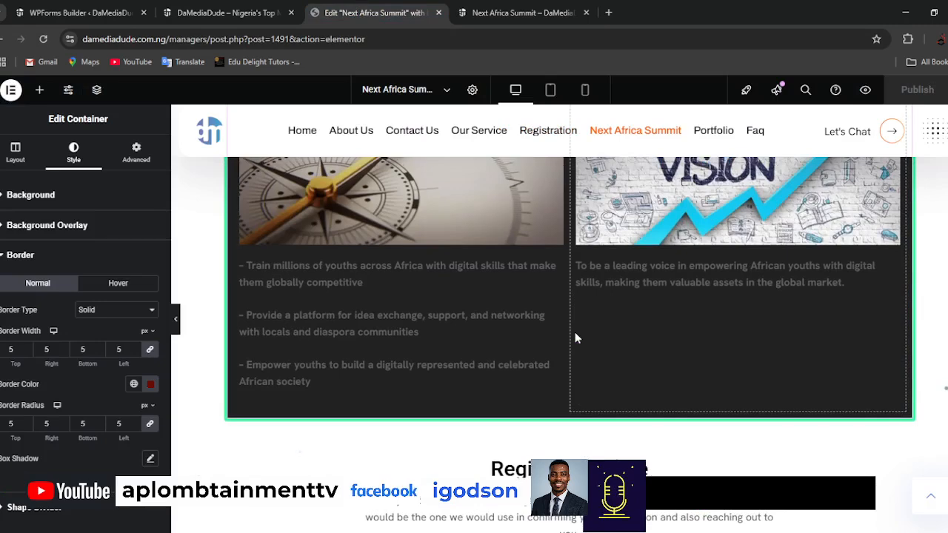
pyautogui.scroll(-2, 576, 338)
pyautogui.scroll(5, 577, 337)
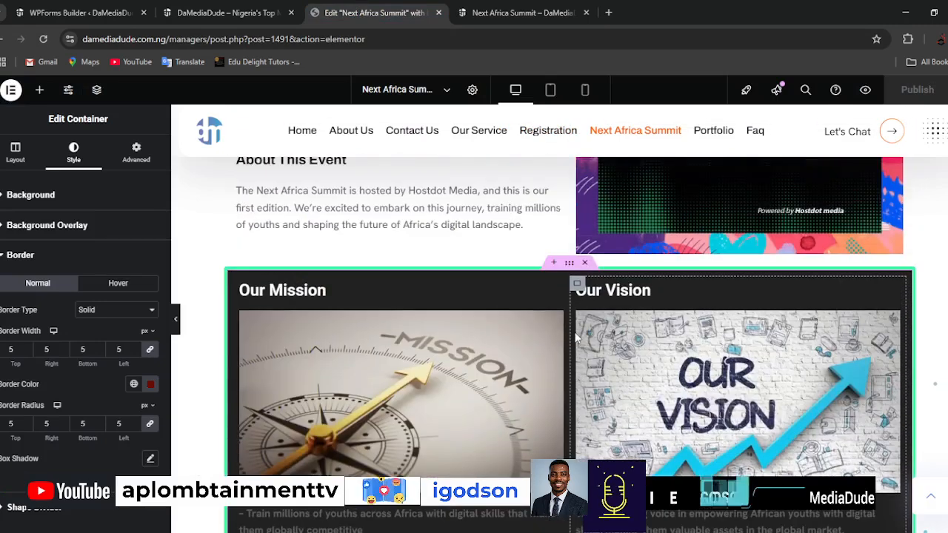
pyautogui.scroll(-10, 575, 336)
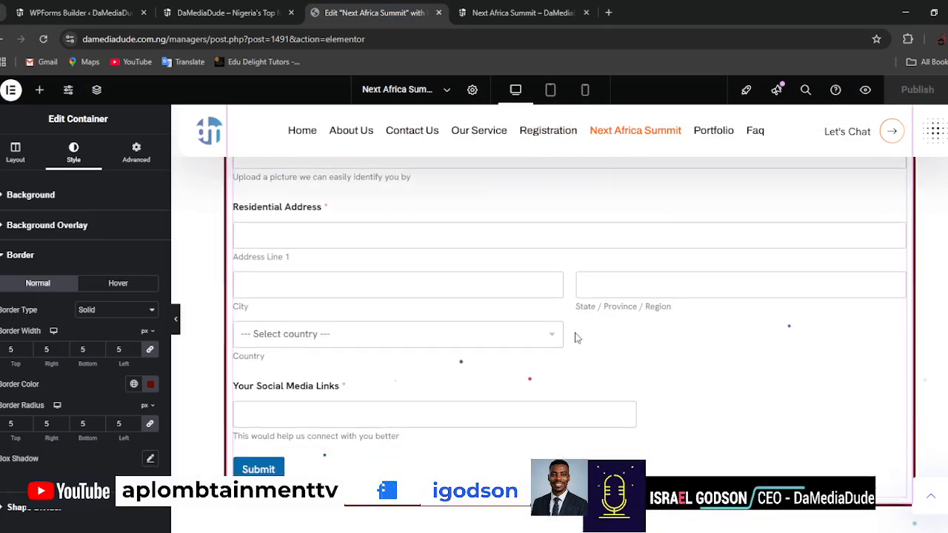
pyautogui.scroll(-3, 576, 338)
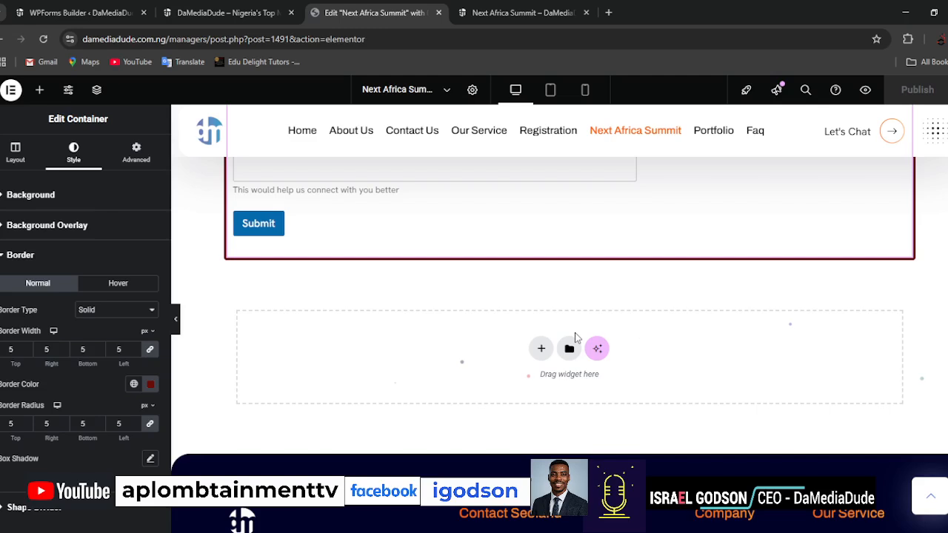
pyautogui.click(542, 349)
pyautogui.click(540, 380)
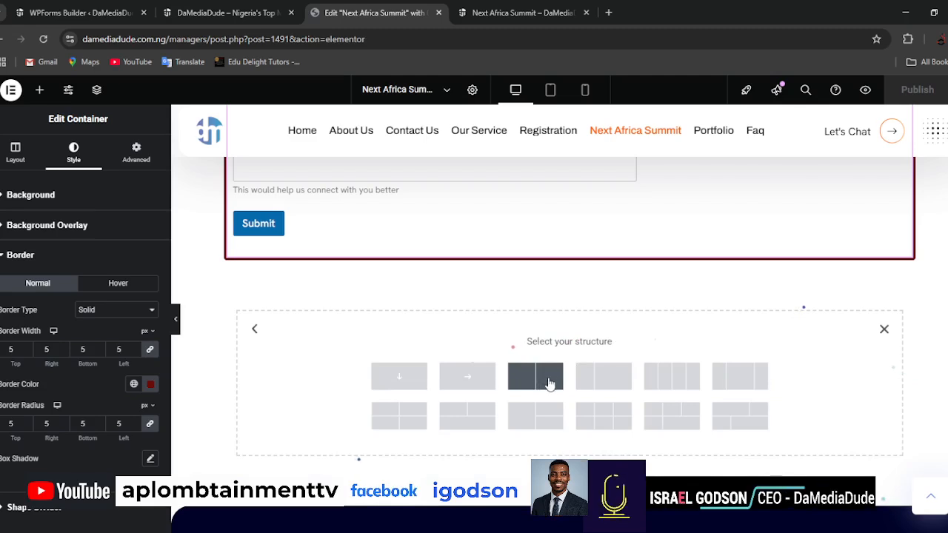
pyautogui.click(604, 416)
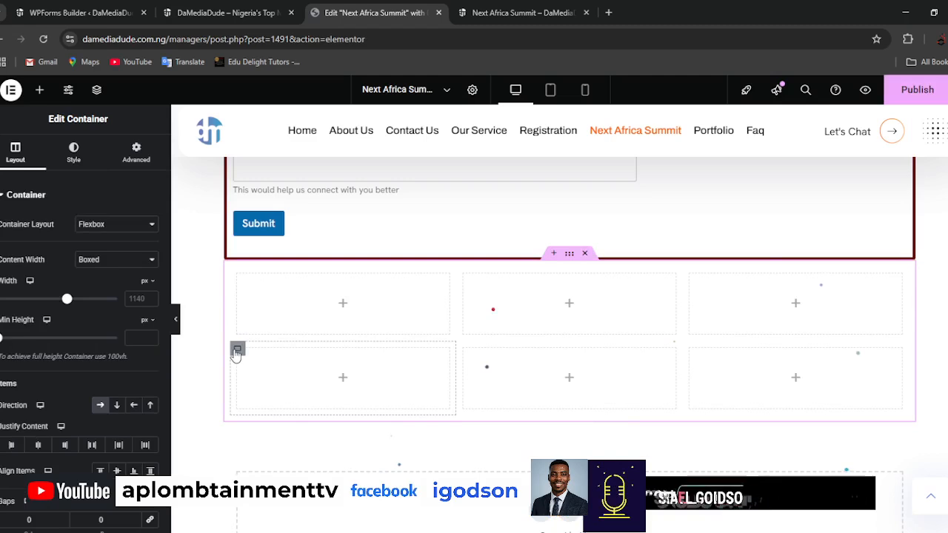
# Delete the three inner containers of the new section's second row, leaving a single row of three columns.
pyautogui.rightClick(237, 352)
pyautogui.click(263, 519)
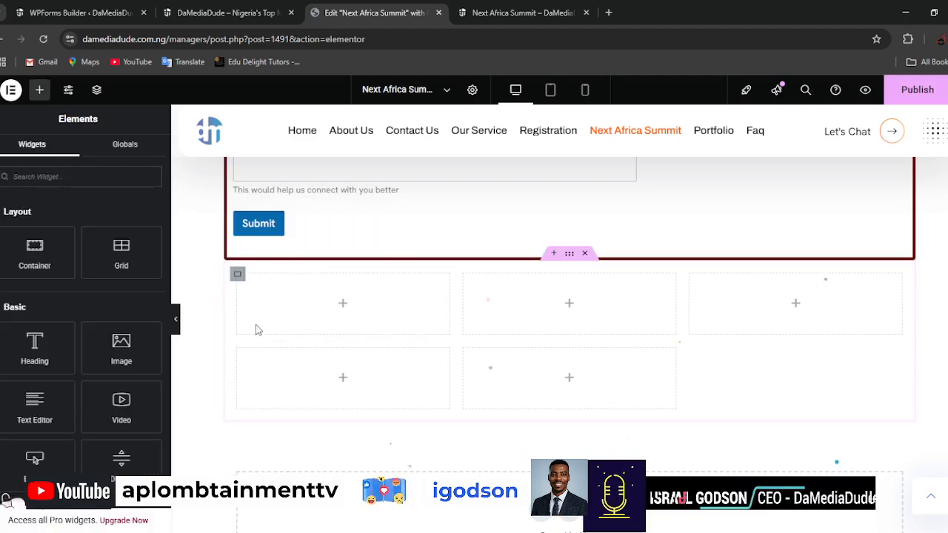
pyautogui.rightClick(239, 351)
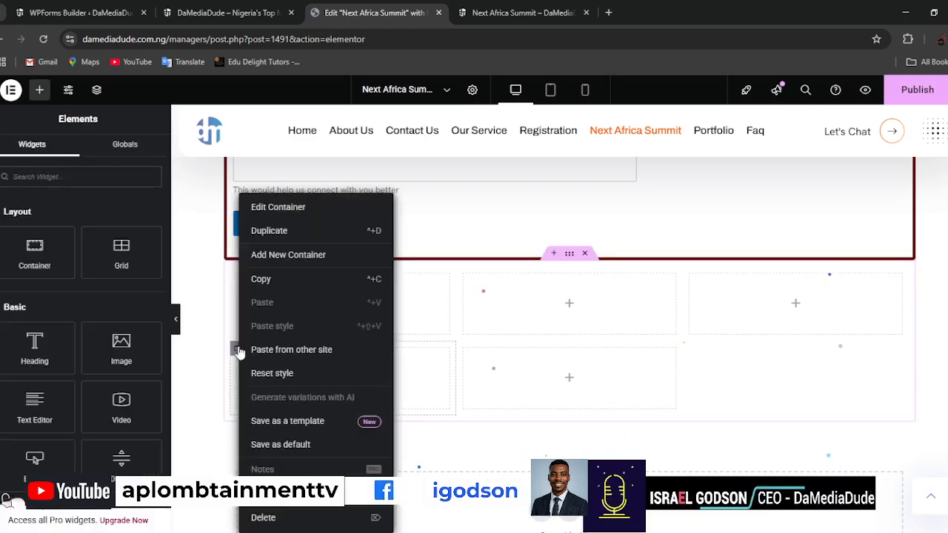
pyautogui.click(263, 517)
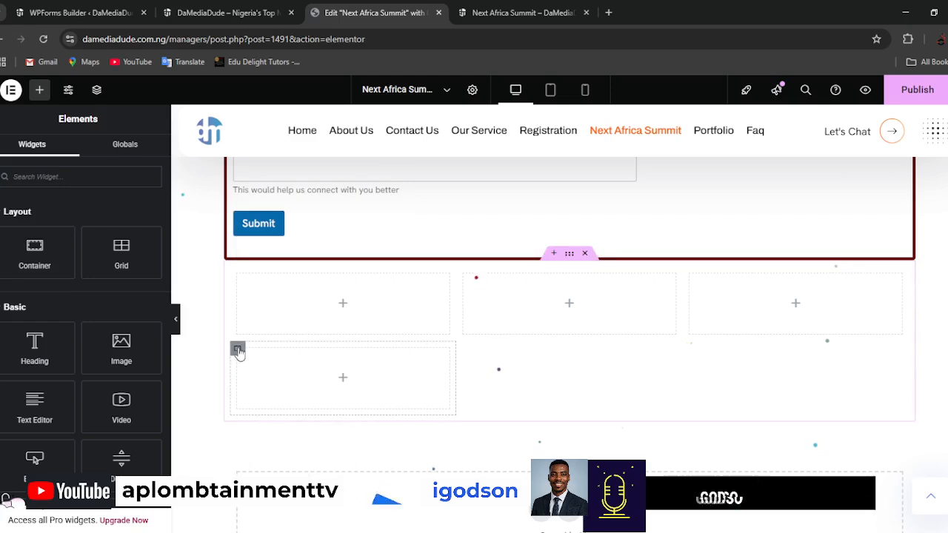
pyautogui.rightClick(237, 351)
pyautogui.click(261, 517)
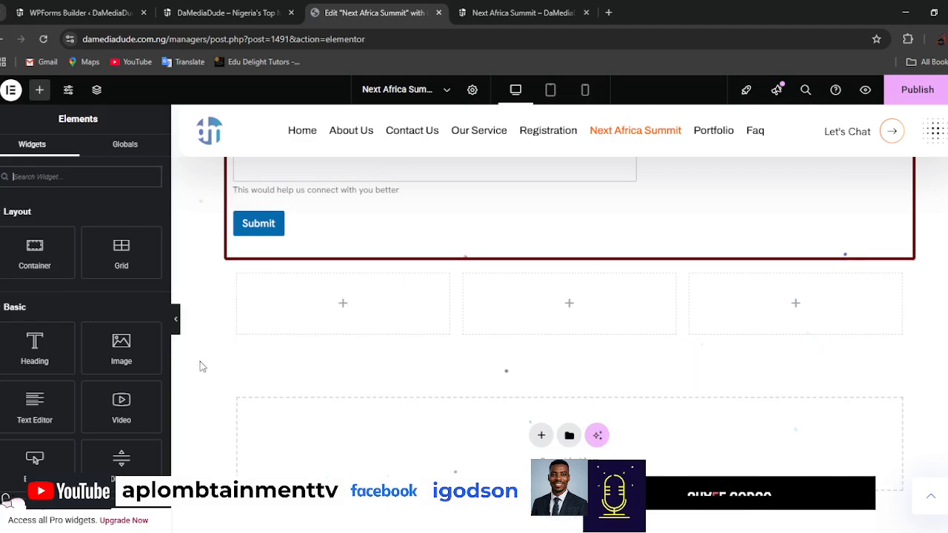
# Add an Image widget to the first column and upload sharp lsy.png for it to the media library.
pyautogui.moveTo(111, 340); pyautogui.dragTo(334, 304)
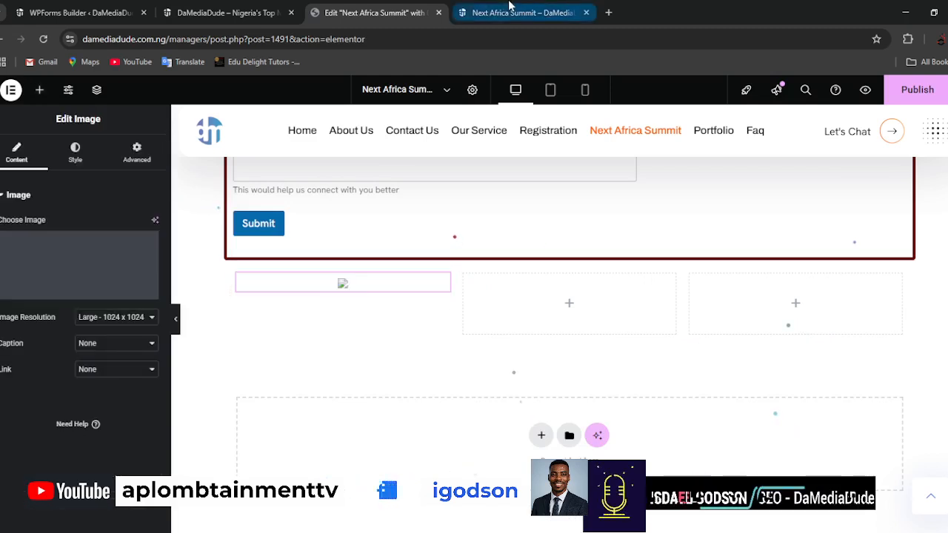
pyautogui.click(66, 265)
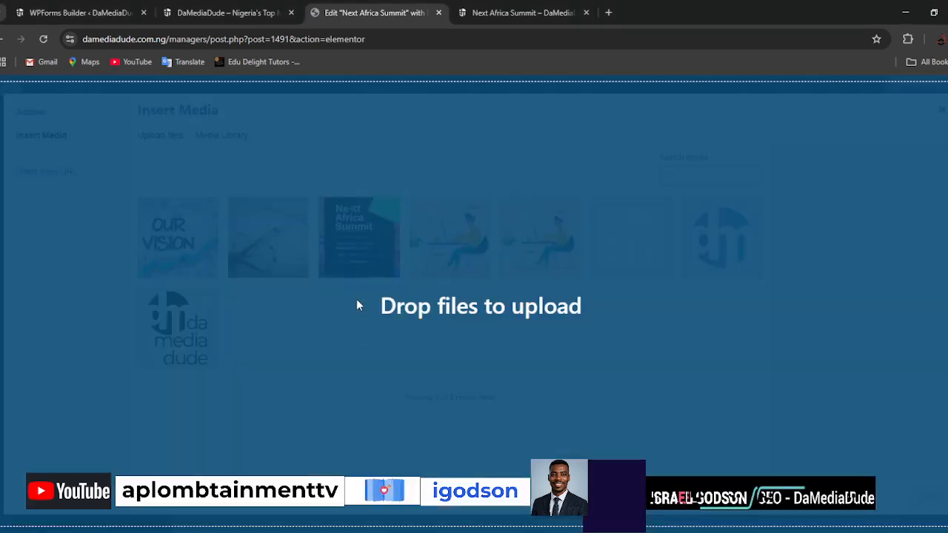
pyautogui.moveTo(356, 299); pyautogui.dragTo(356, 298)
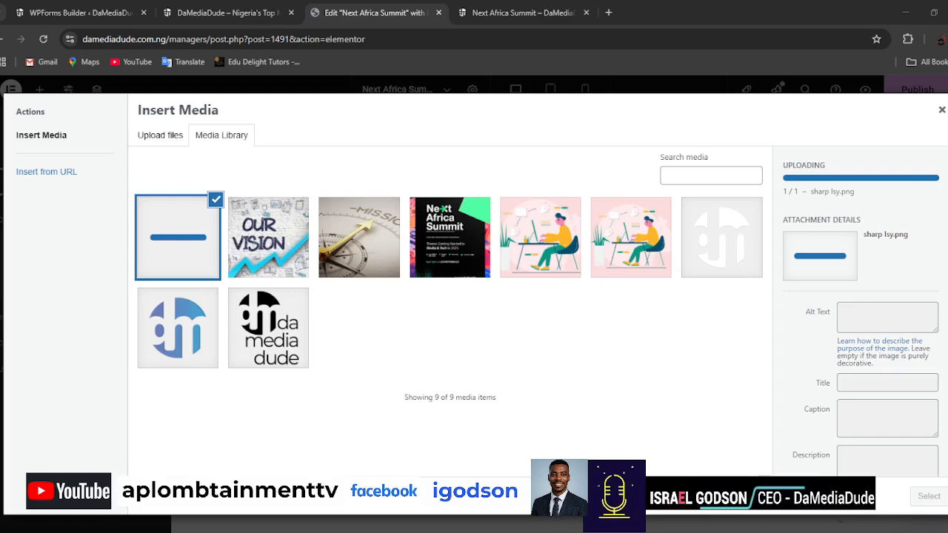
# Upload the person's JPG photo to the media library and close the library without inserting an image.
pyautogui.click(167, 134)
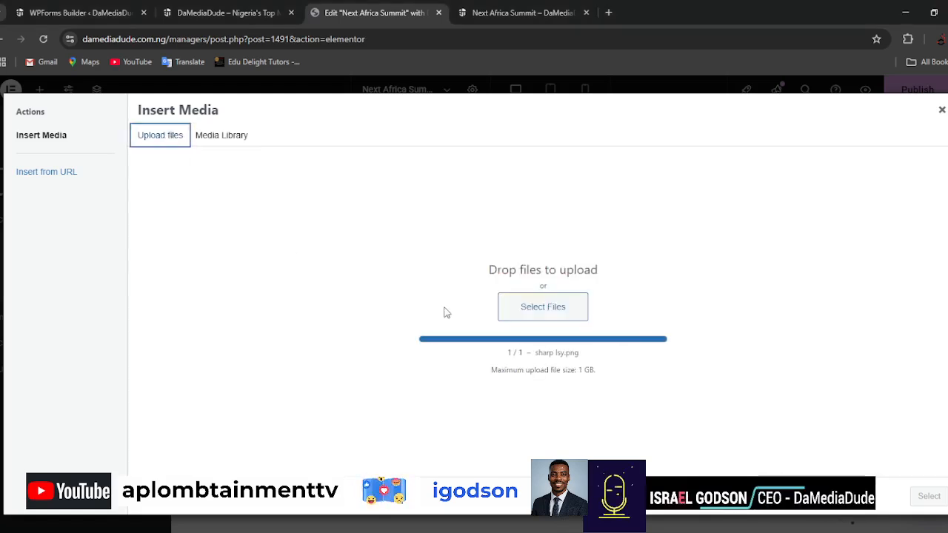
pyautogui.click(567, 311)
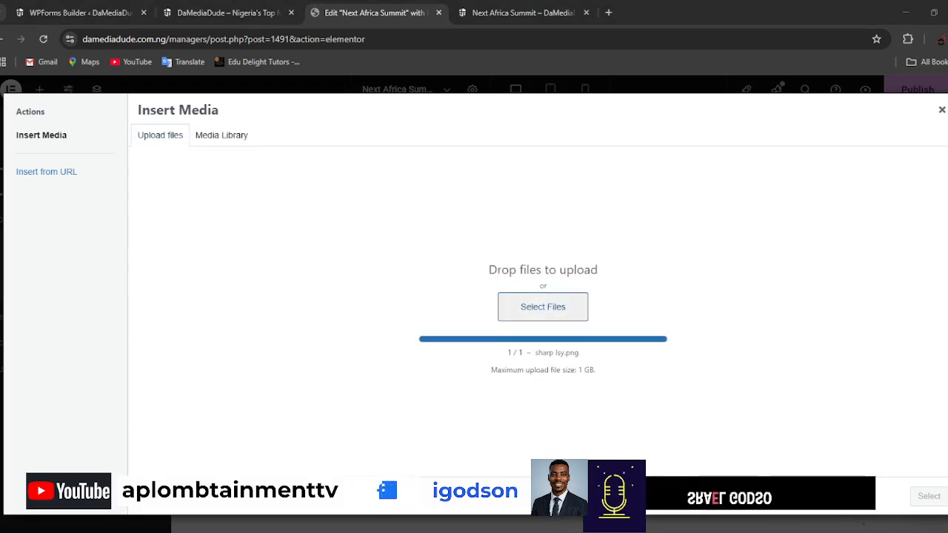
pyautogui.doubleClick(272, 94)
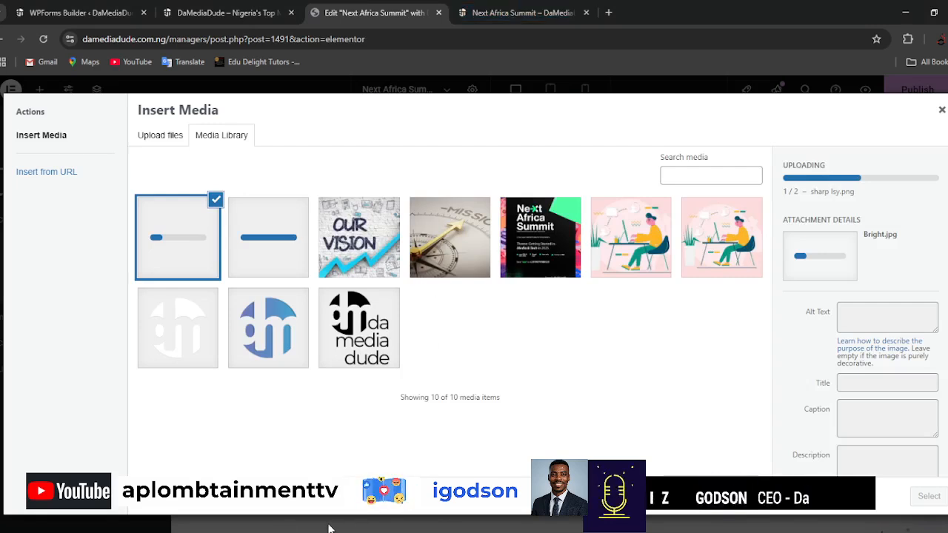
pyautogui.click(264, 239)
pyautogui.click(167, 235)
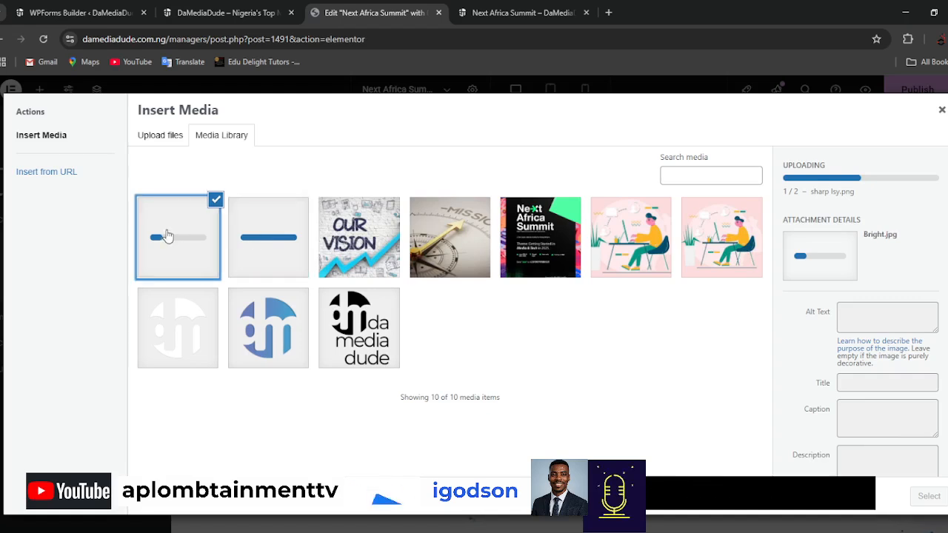
pyautogui.click(942, 111)
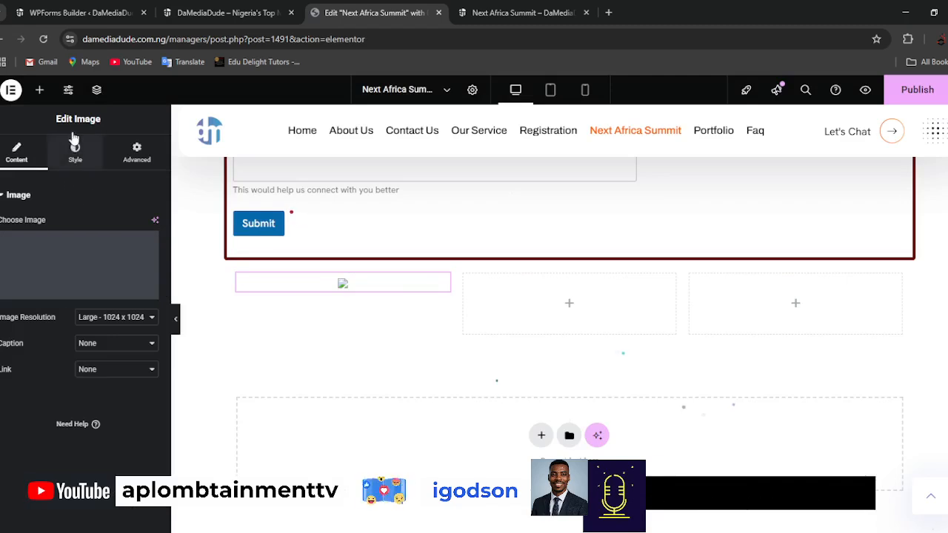
# Find the Heading widget and add it below the image in the first column.
pyautogui.click(40, 90)
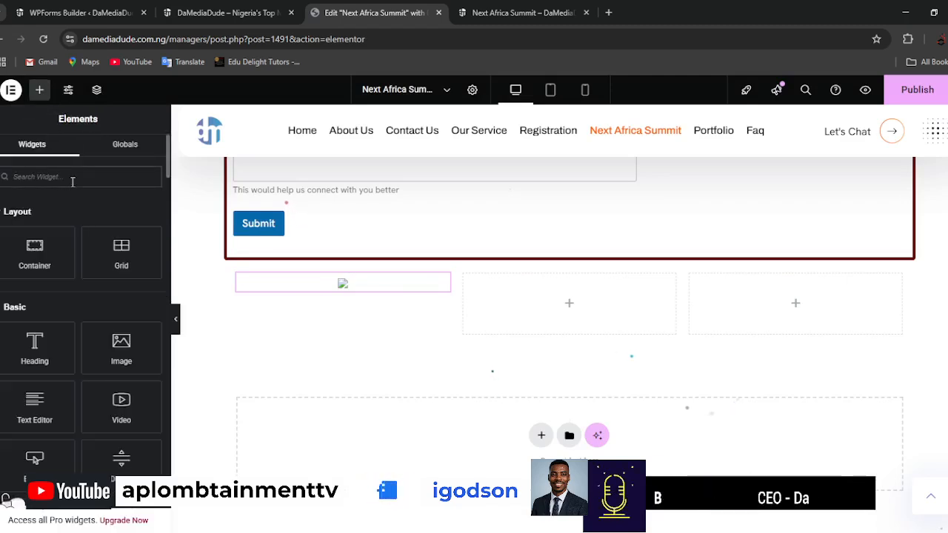
pyautogui.click(73, 184)
pyautogui.write('inf')
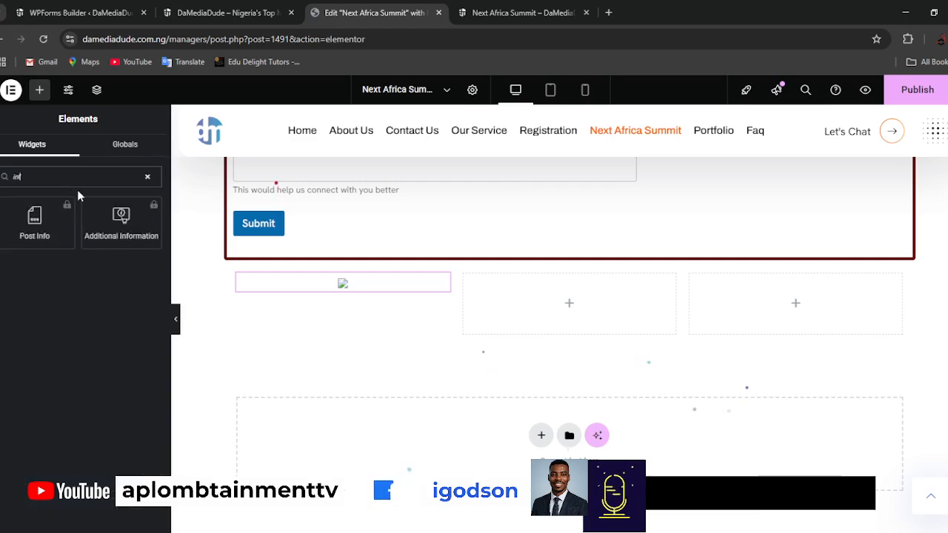
pyautogui.doubleClick(64, 178)
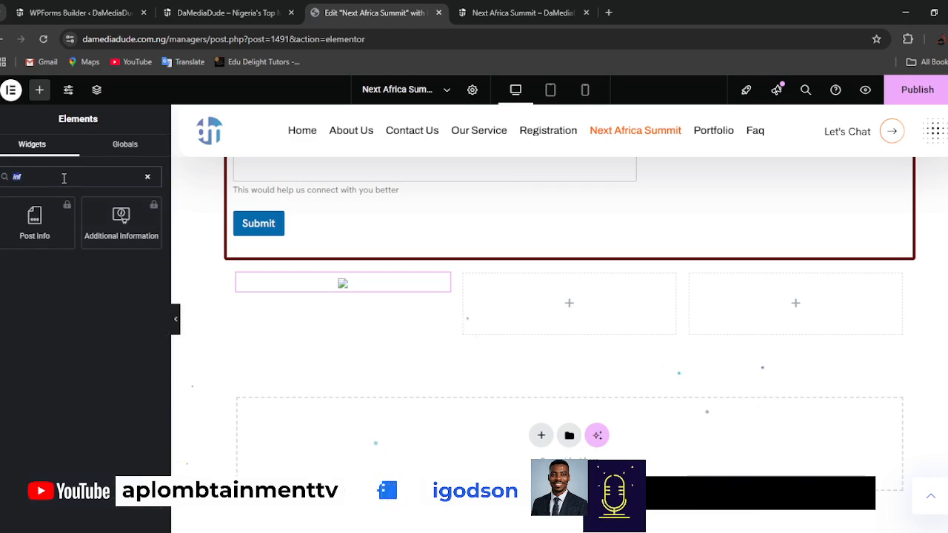
pyautogui.write('hea')
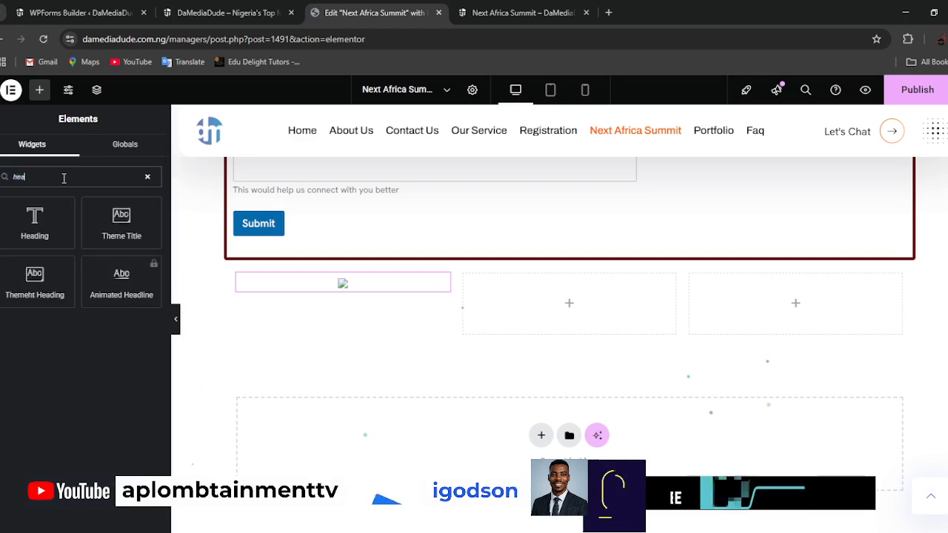
pyautogui.moveTo(33, 220); pyautogui.dragTo(312, 294)
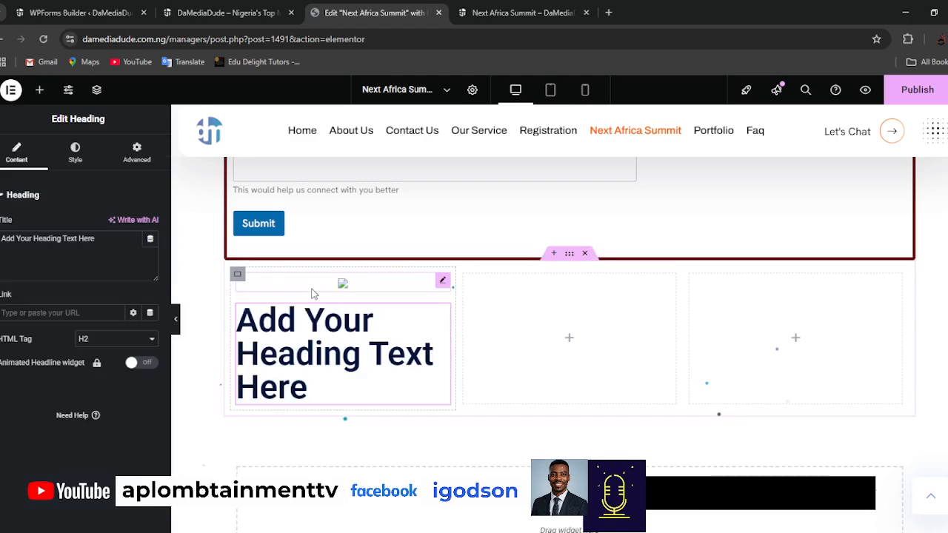
# Replace the new heading's placeholder text with the person's full name.
pyautogui.tripleClick(86, 248)
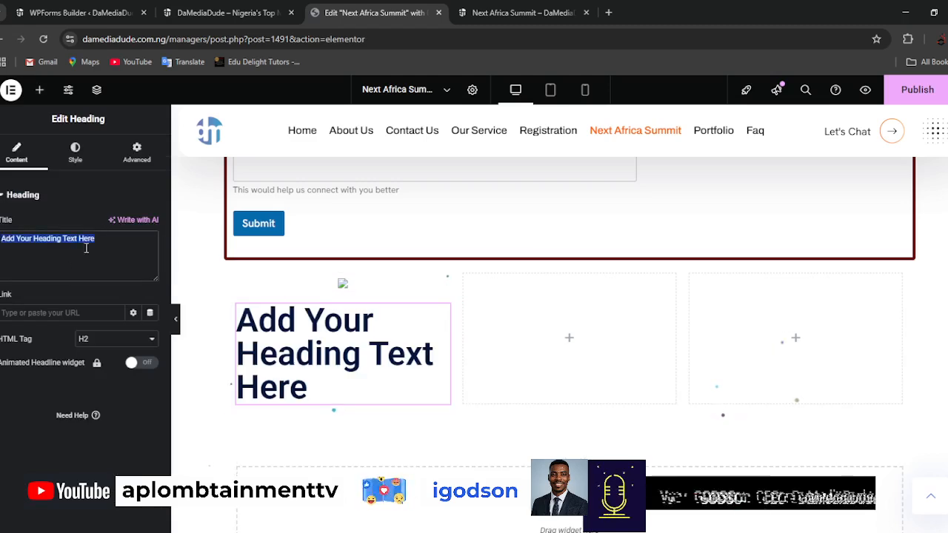
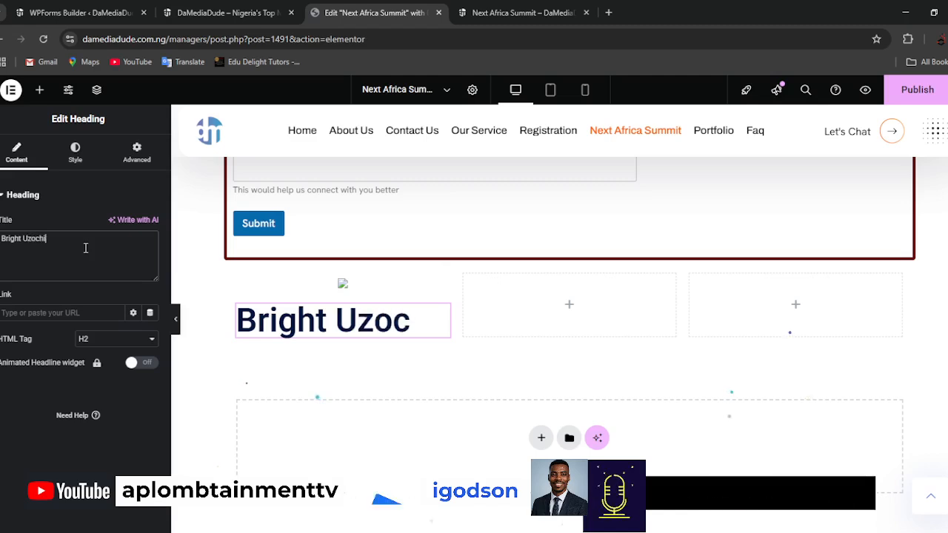
pyautogui.hotkey('ctrl', 'a')
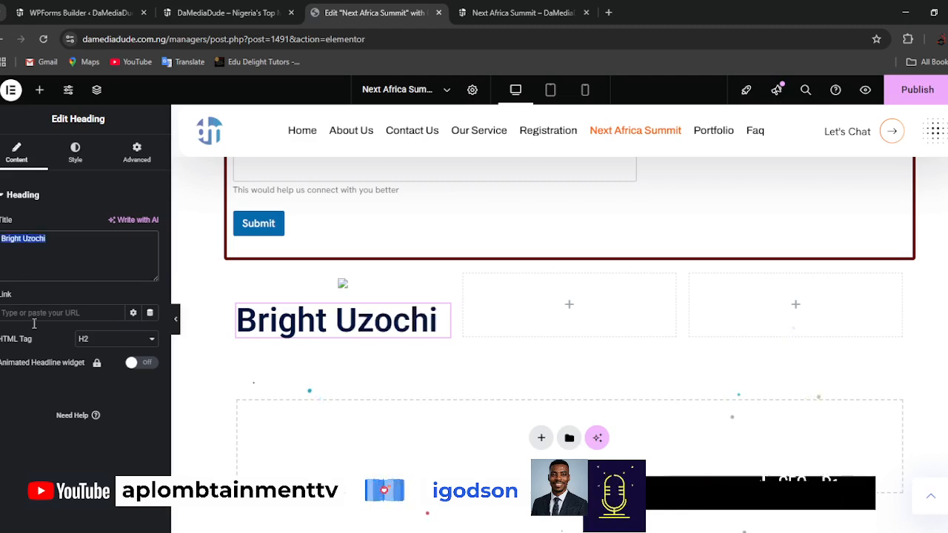
# Set the name heading's HTML tag to H6 and center its text.
pyautogui.click(97, 340)
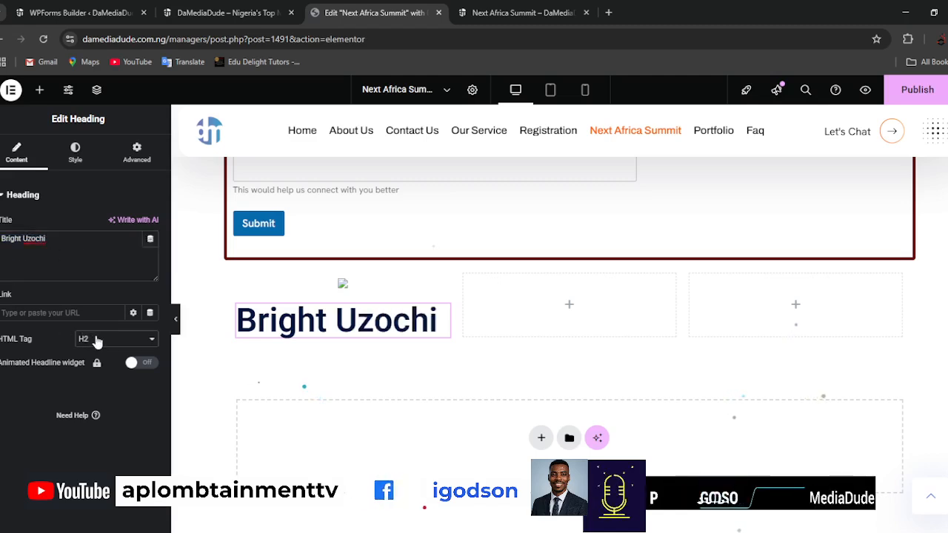
pyautogui.click(100, 417)
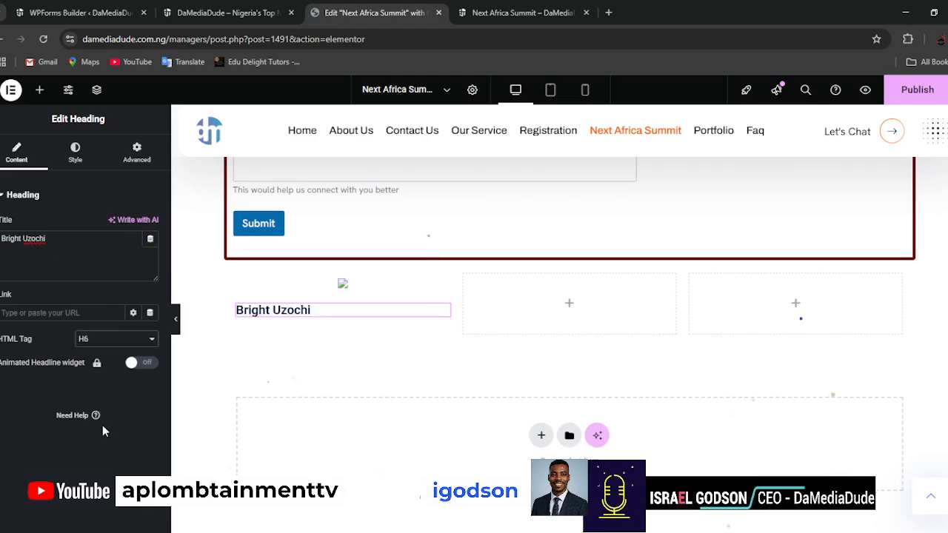
pyautogui.click(77, 151)
pyautogui.click(117, 224)
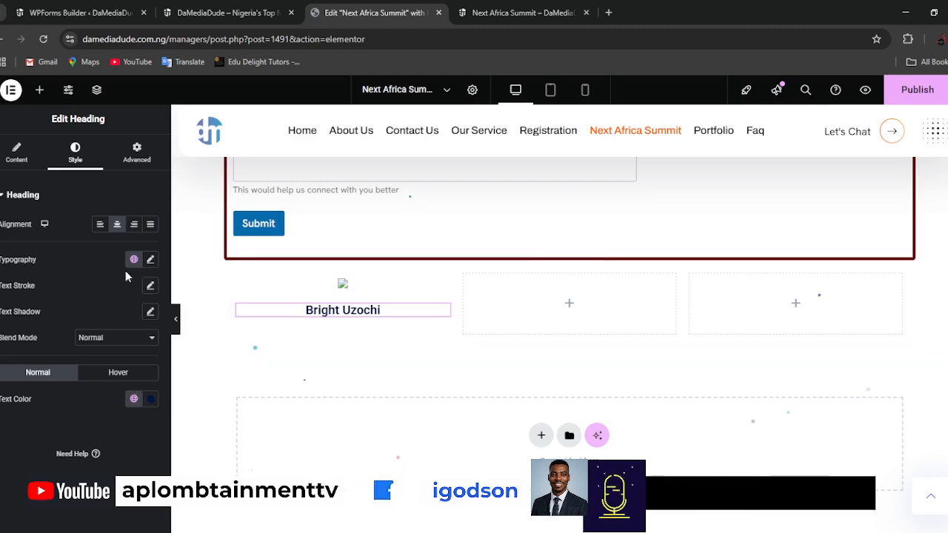
pyautogui.click(41, 90)
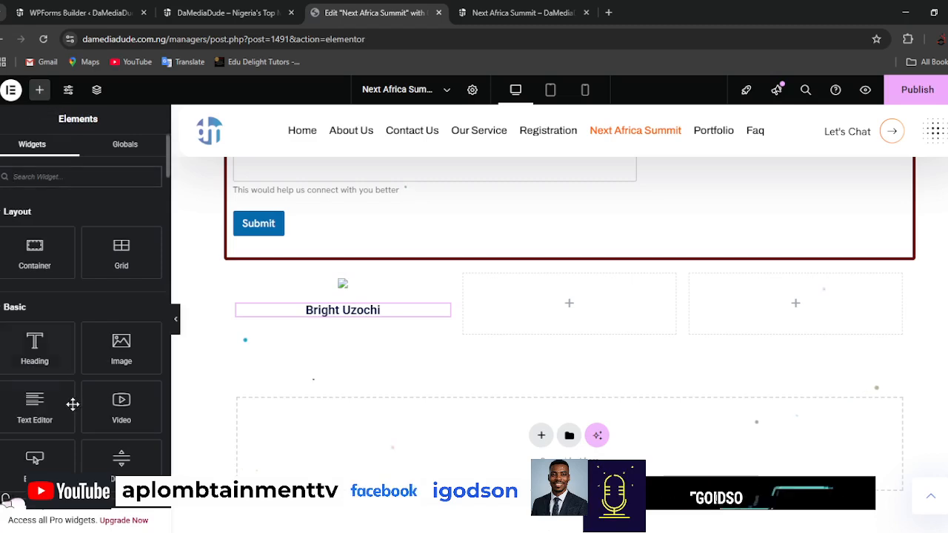
pyautogui.moveTo(40, 409); pyautogui.dragTo(347, 331)
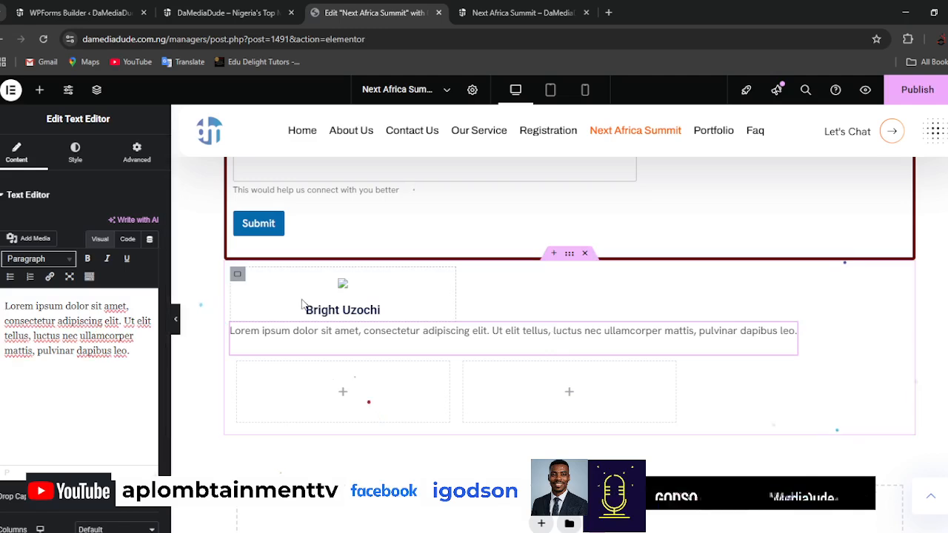
pyautogui.rightClick(789, 335)
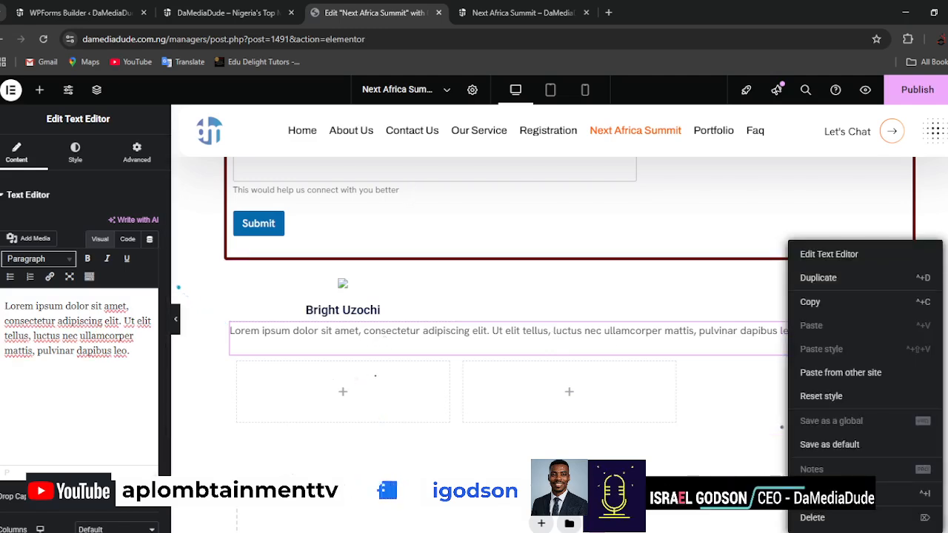
pyautogui.click(814, 518)
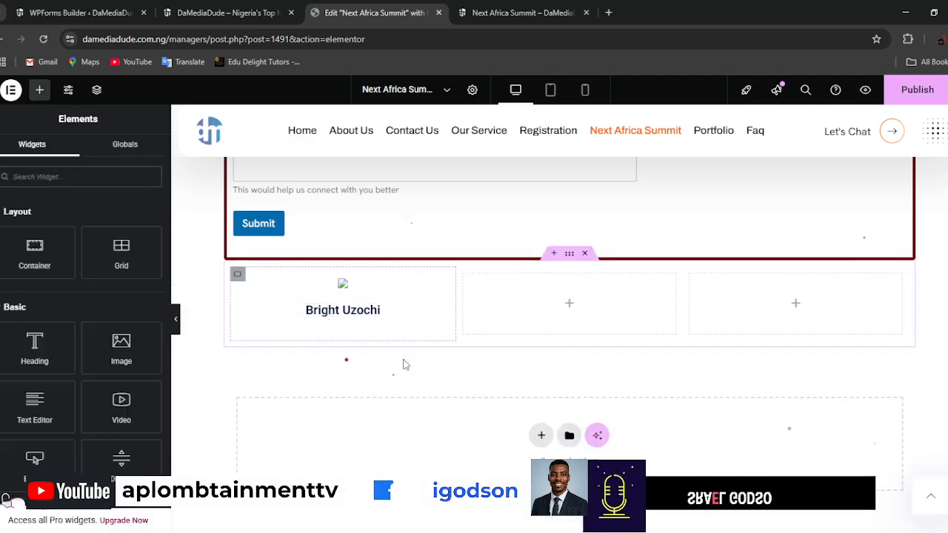
# Add a Text Editor widget below the name heading and replace its placeholder text with the person's copied biography.
pyautogui.moveTo(34, 414); pyautogui.dragTo(358, 320)
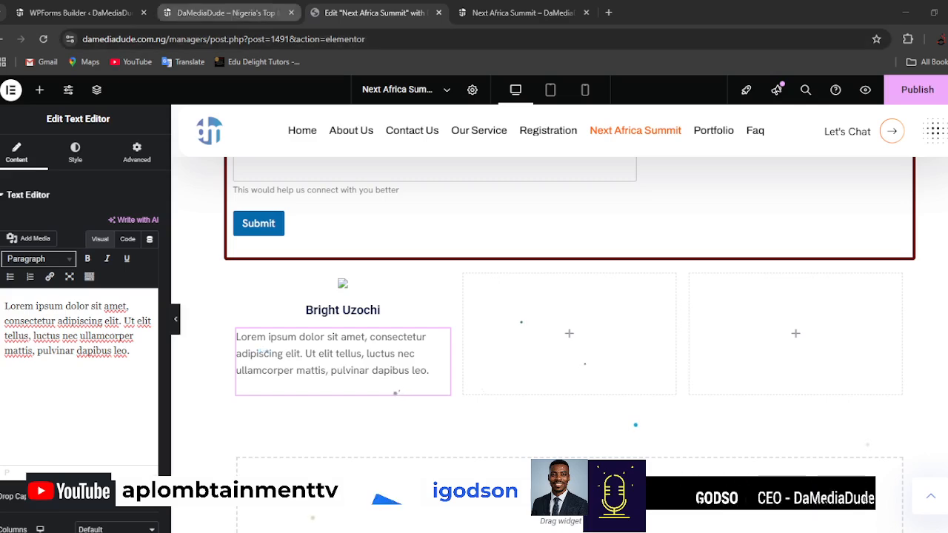
pyautogui.click(385, 13)
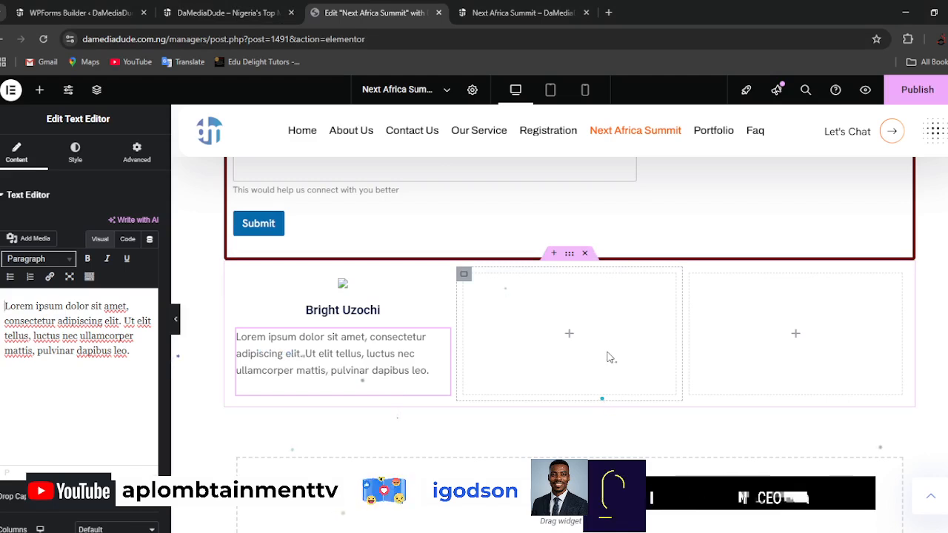
pyautogui.hotkey('ctrl', 'a')
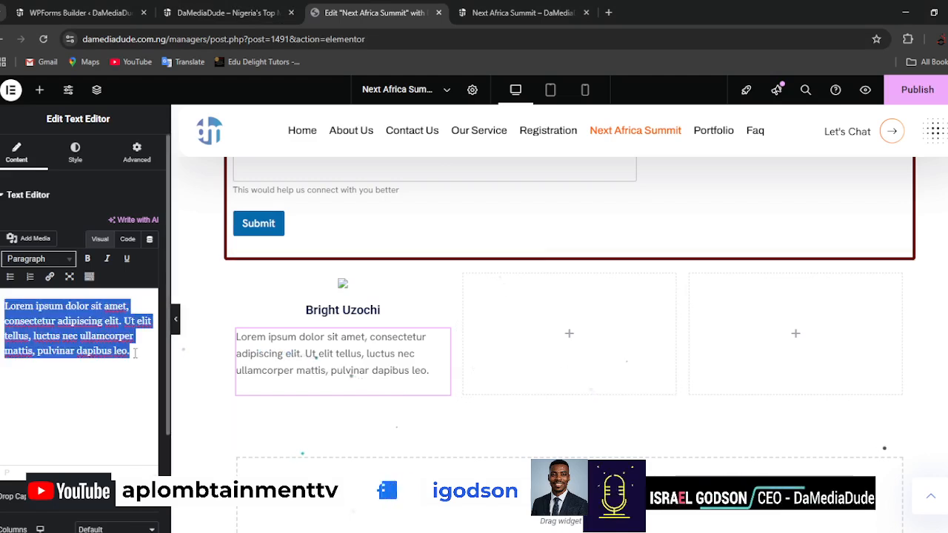
pyautogui.hotkey('ctrl', 'v')
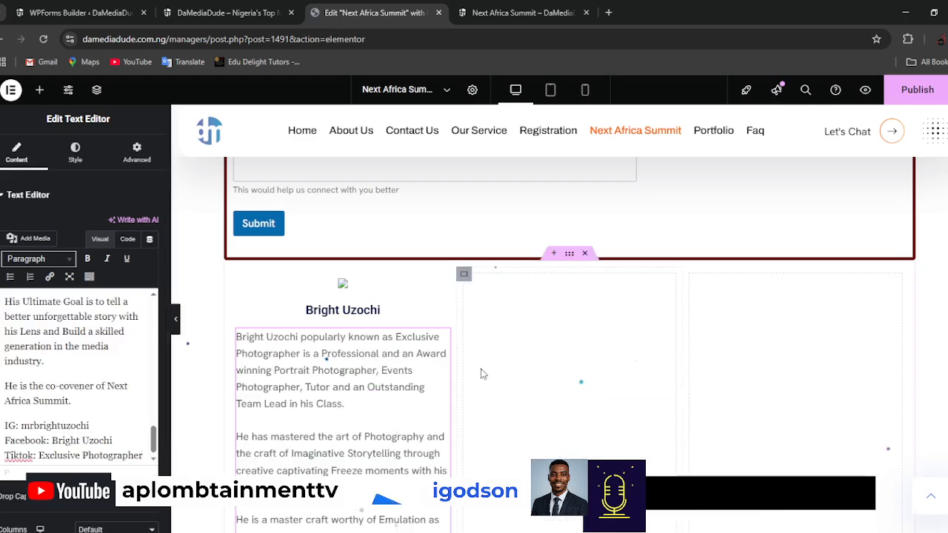
pyautogui.scroll(-3, 558, 394)
pyautogui.scroll(-8, 588, 409)
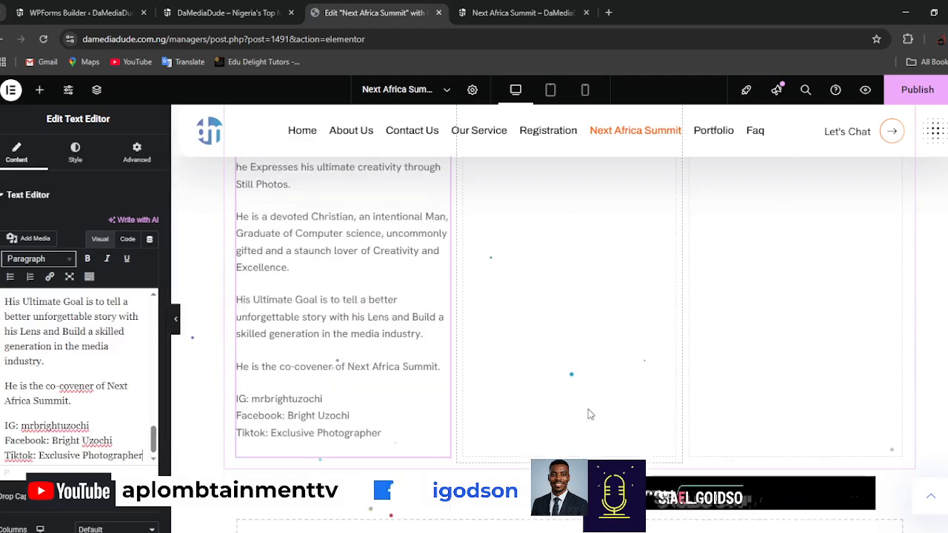
pyautogui.scroll(12, 588, 414)
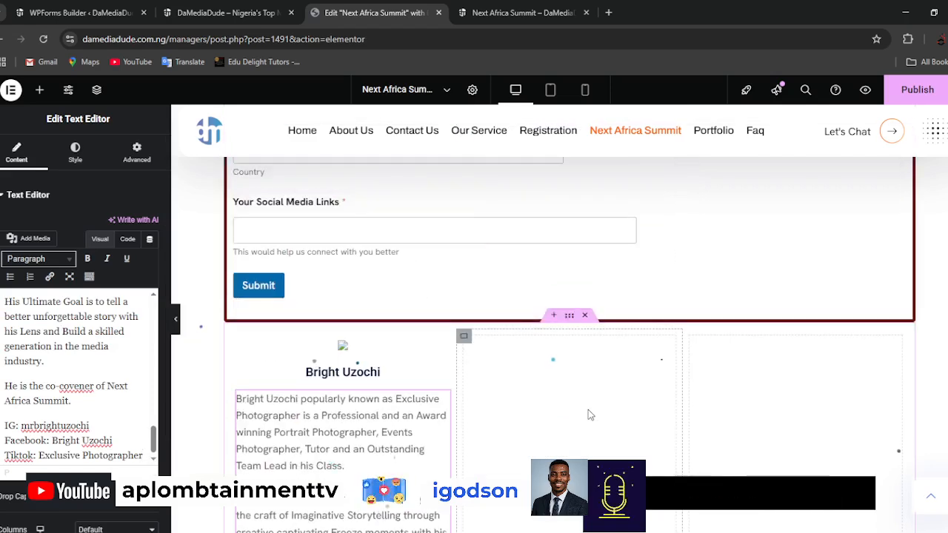
pyautogui.scroll(-1, 589, 414)
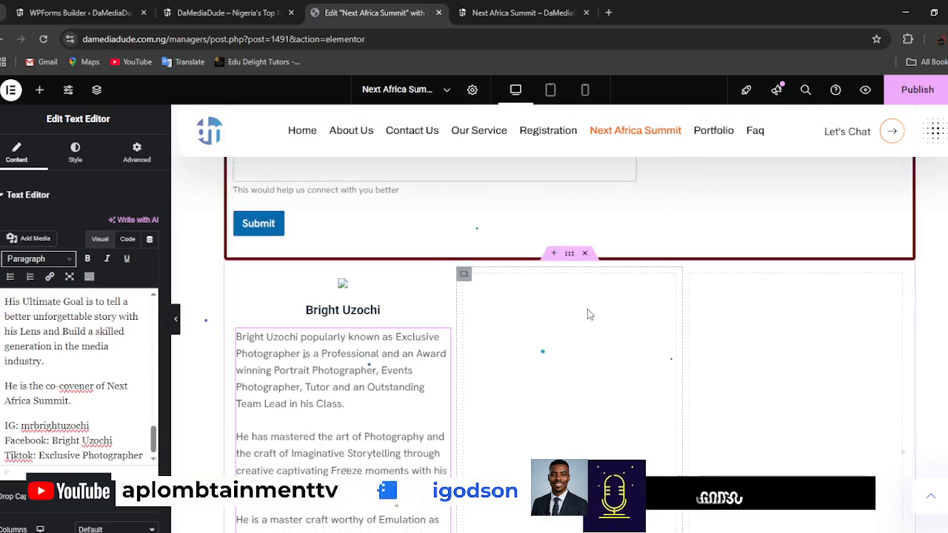
# Add a two-column container with a narrow first column and a wide second column below the three-column section.
pyautogui.scroll(-15, 603, 386)
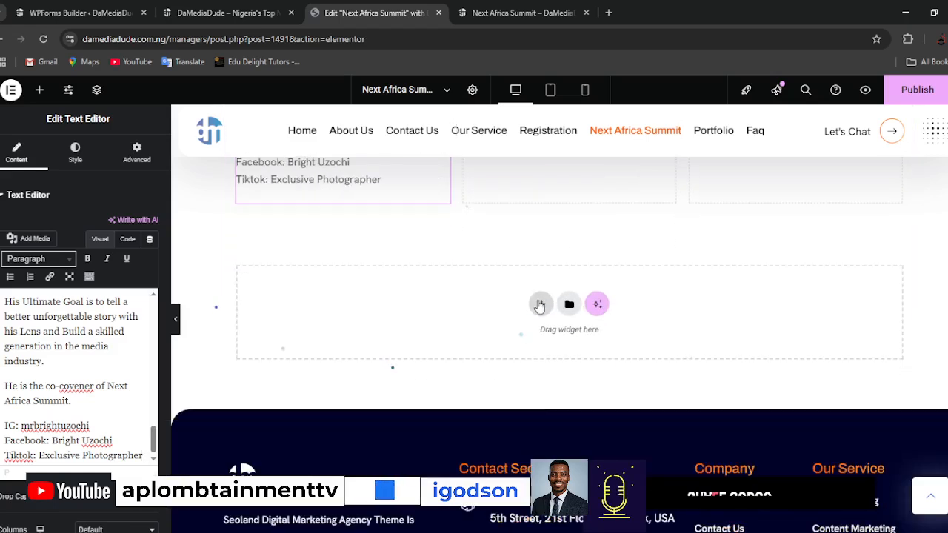
pyautogui.click(540, 304)
pyautogui.click(517, 335)
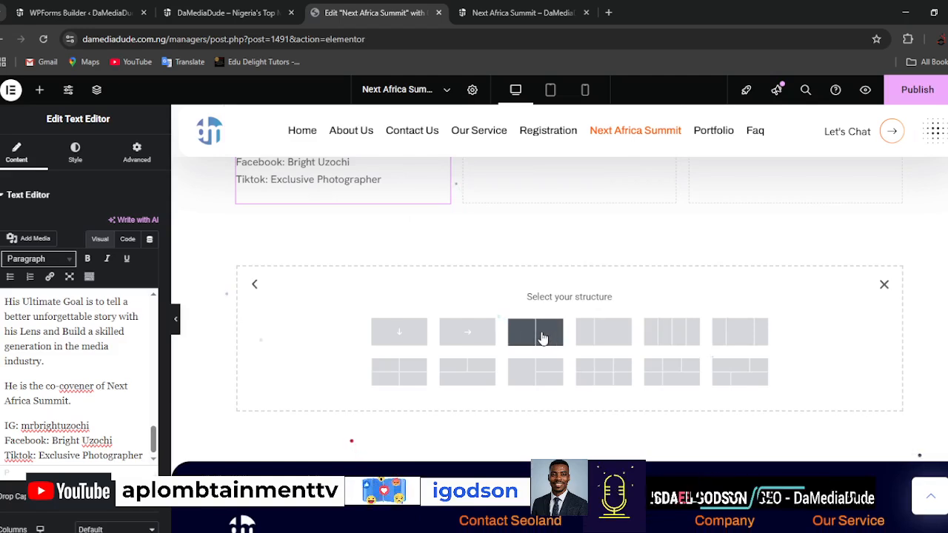
pyautogui.click(604, 332)
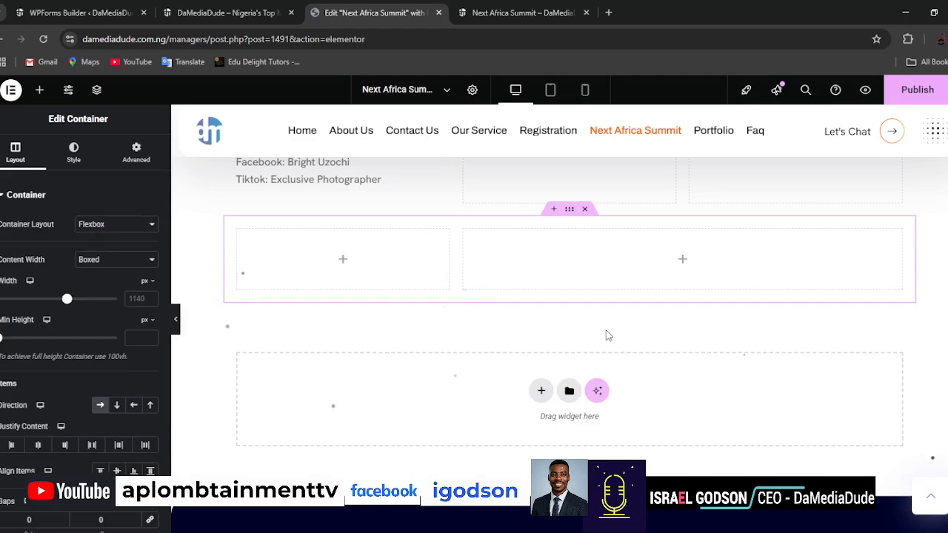
# Delete the biography Text Editor widget from the first column of the three-column section.
pyautogui.scroll(2, 607, 332)
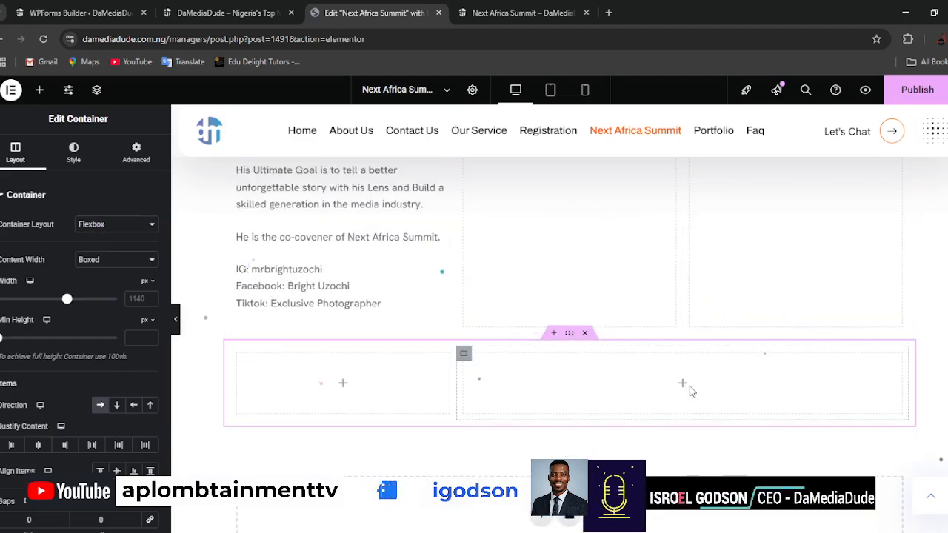
pyautogui.scroll(10, 504, 380)
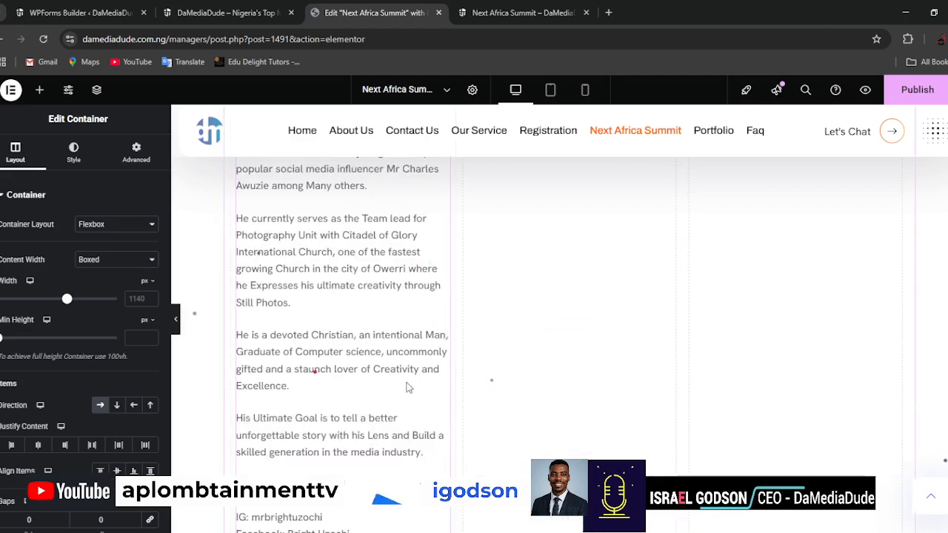
pyautogui.scroll(2, 404, 361)
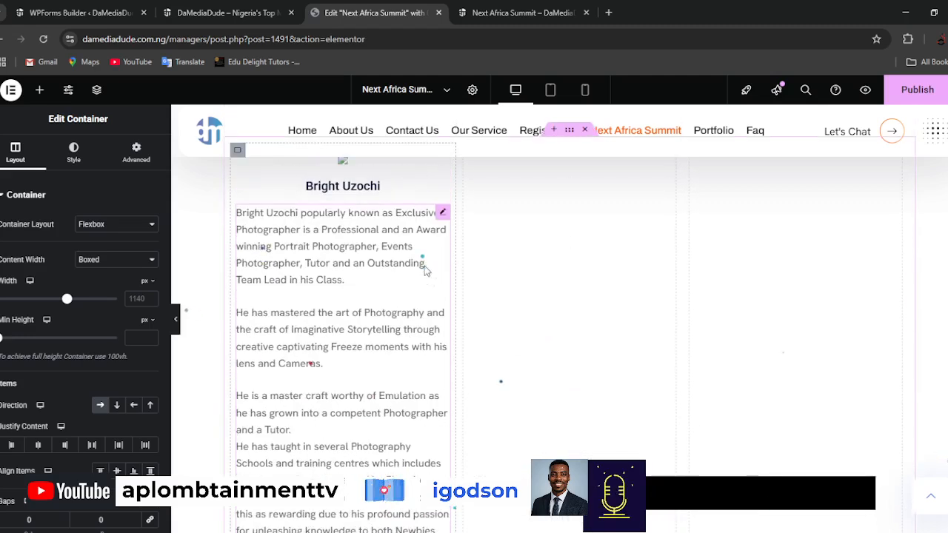
pyautogui.rightClick(443, 214)
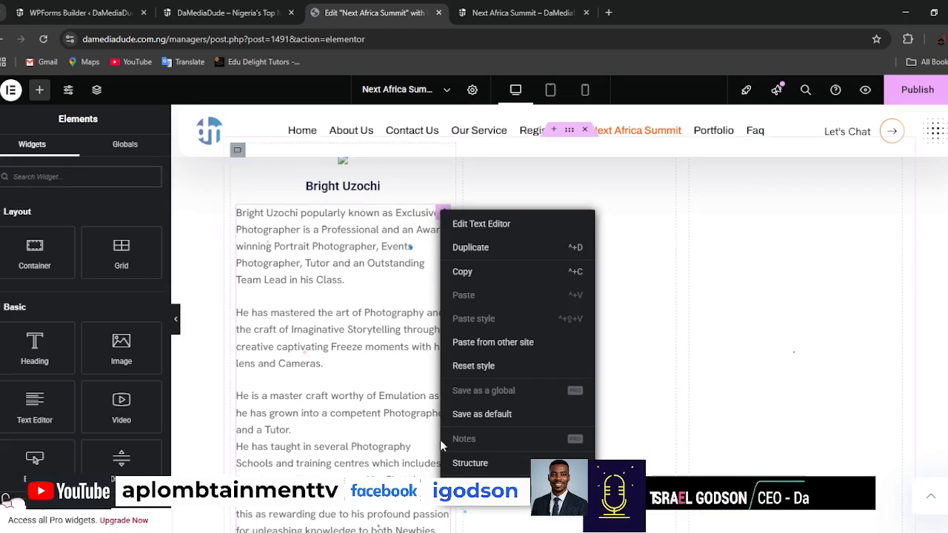
pyautogui.click(471, 488)
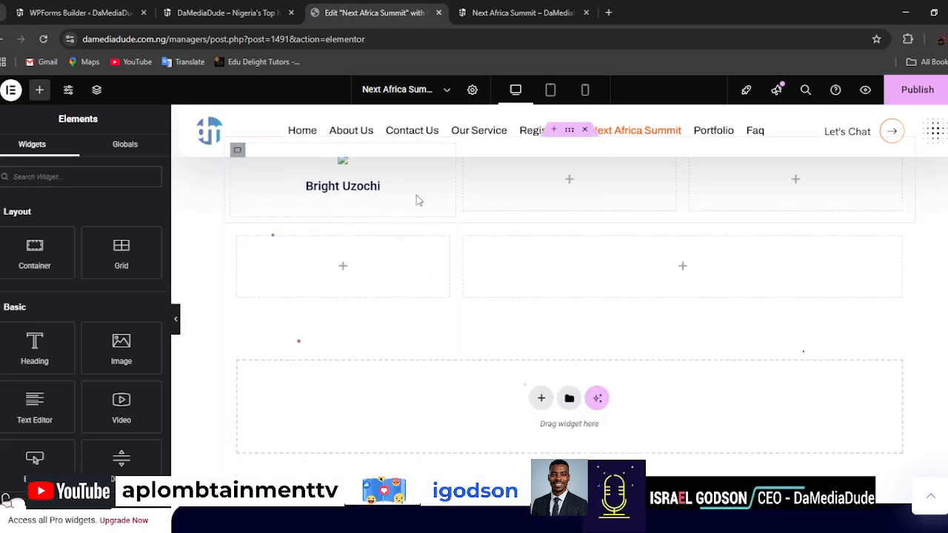
# Move the name heading and the image above it into the new section's narrow column, and delete the emptied three-column section.
pyautogui.moveTo(429, 208); pyautogui.dragTo(400, 263)
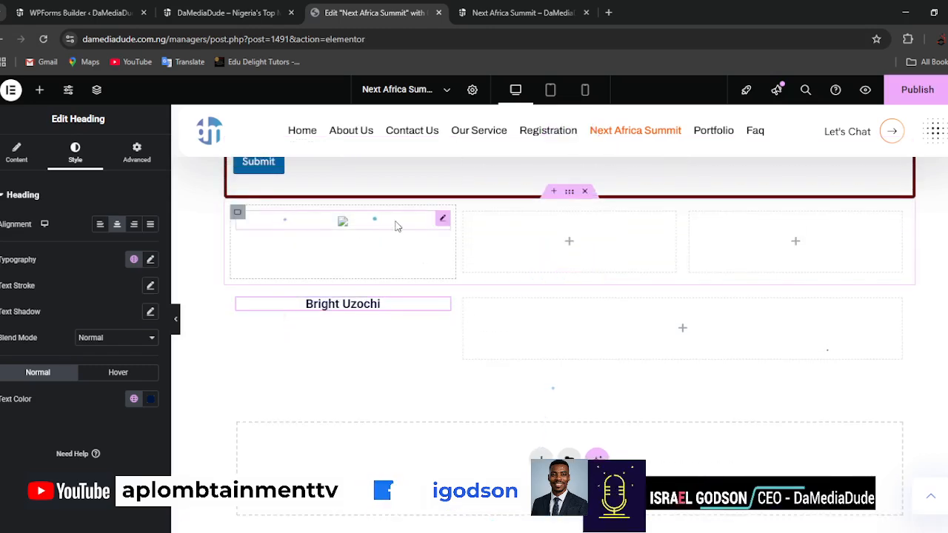
pyautogui.moveTo(433, 239); pyautogui.dragTo(346, 306)
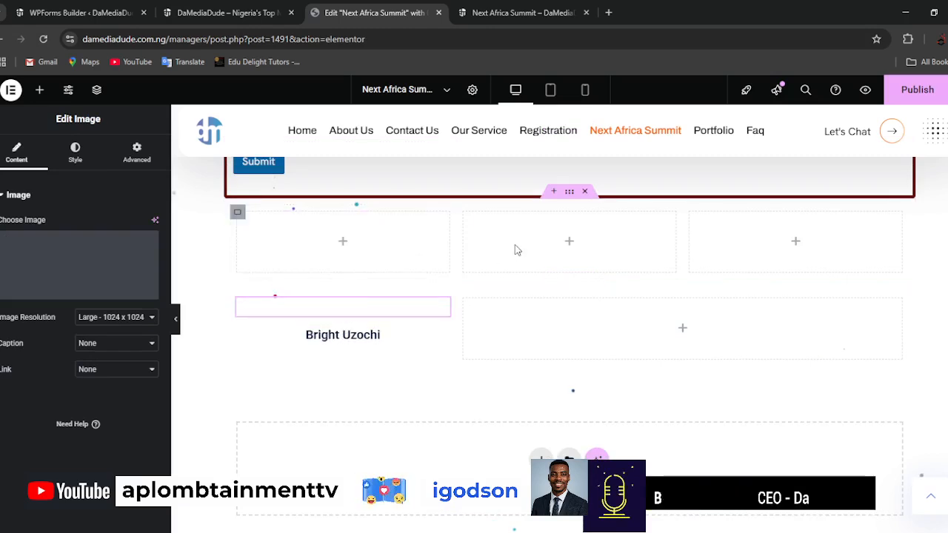
pyautogui.click(585, 192)
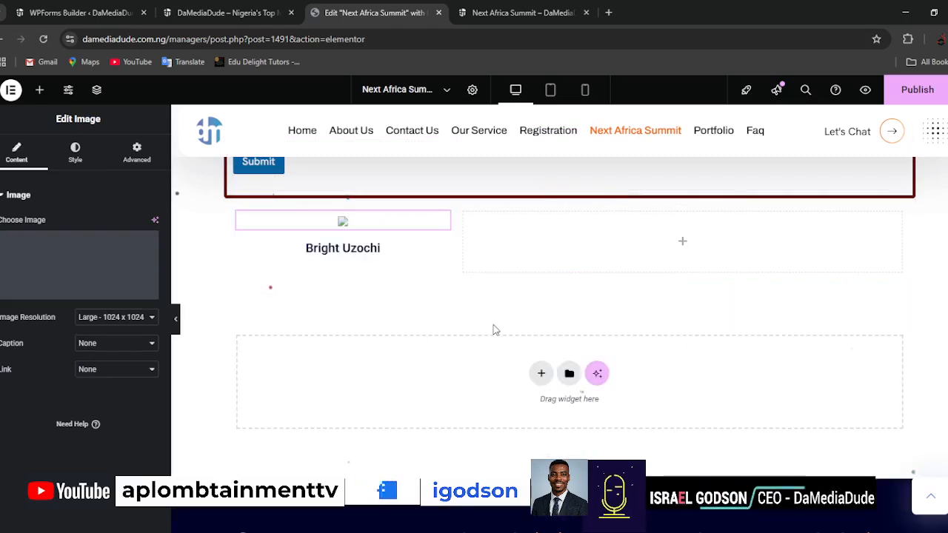
# Delete the registration form's Shortcode widget from the bordered container under the Register for Free text.
pyautogui.scroll(3, 496, 331)
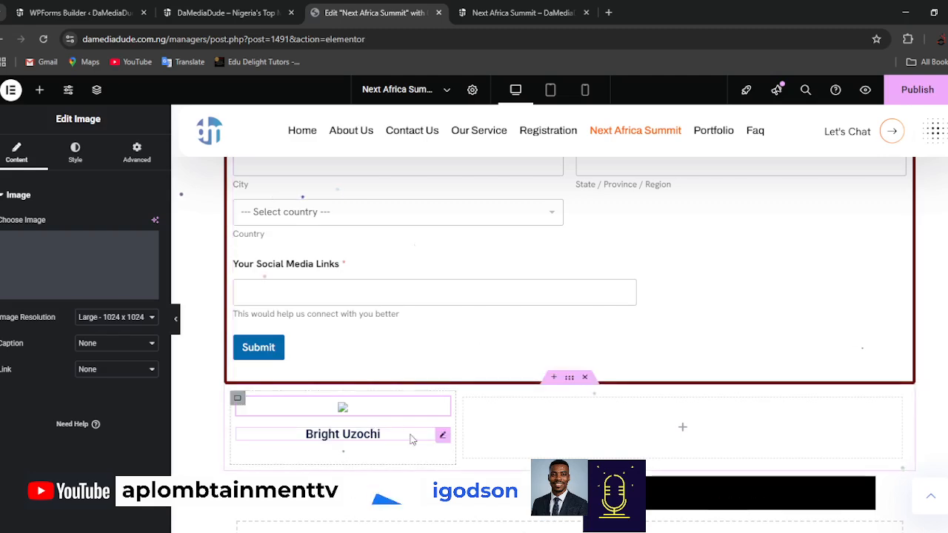
pyautogui.scroll(3, 525, 452)
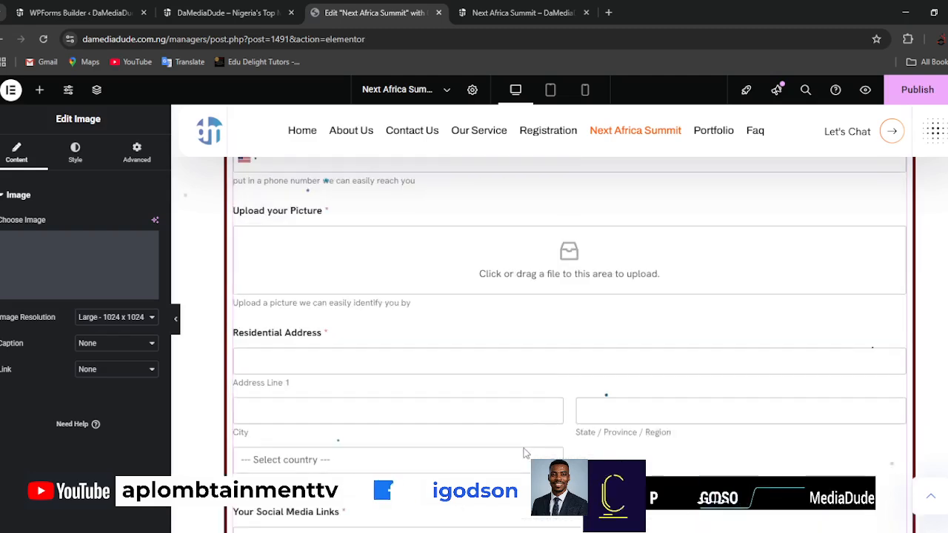
pyautogui.scroll(3, 520, 357)
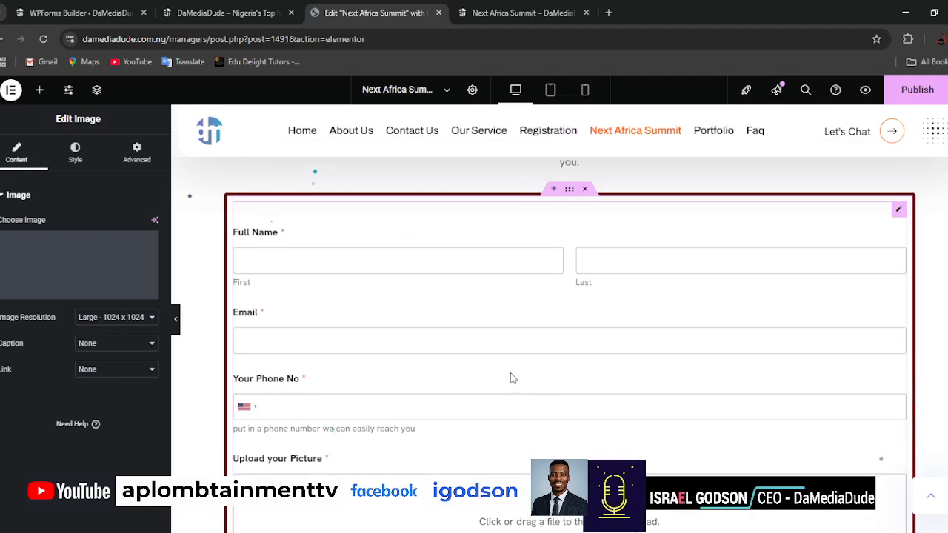
pyautogui.scroll(1, 513, 379)
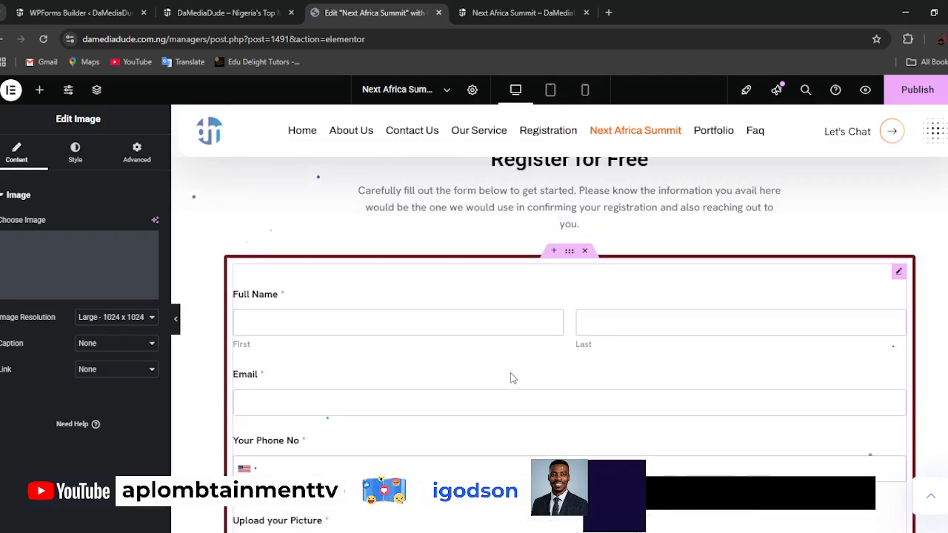
pyautogui.click(896, 273)
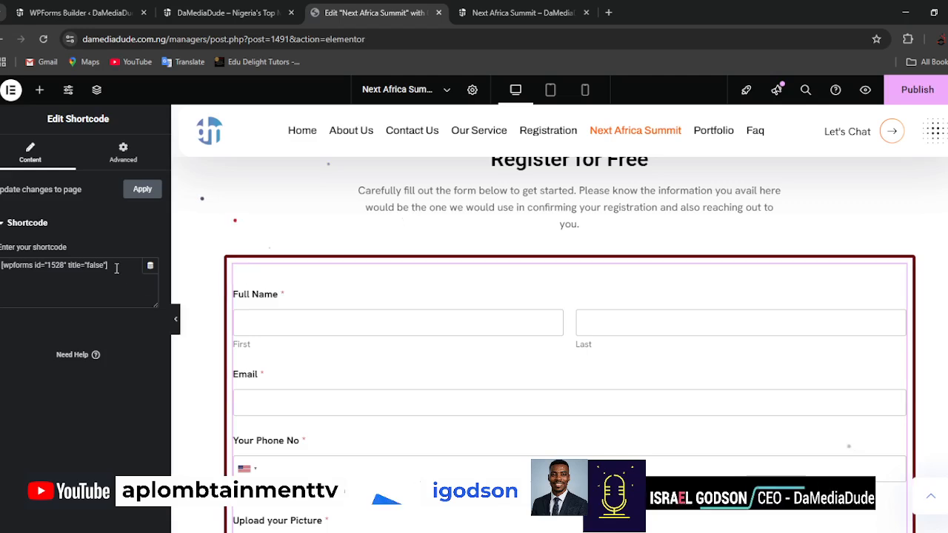
pyautogui.hotkey('ctrl', 'a')
pyautogui.press('BackSpace')
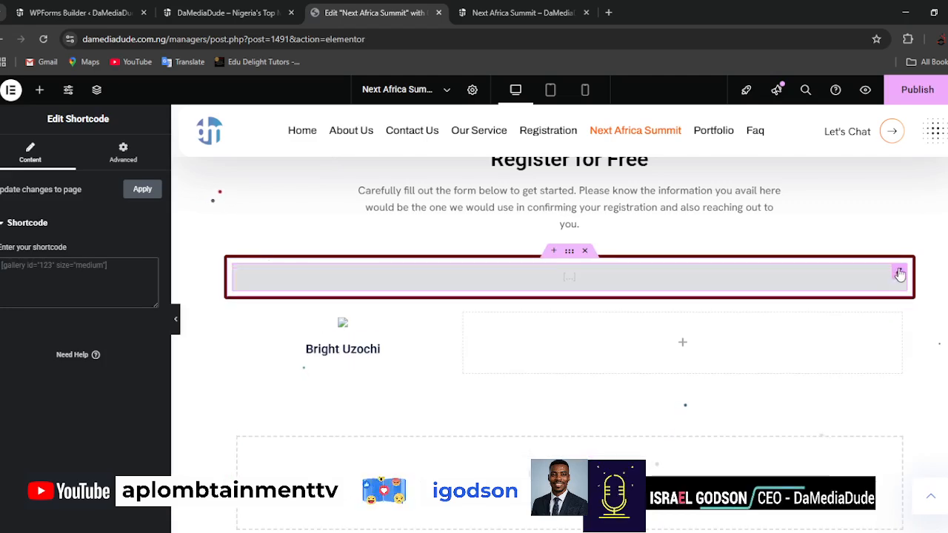
pyautogui.rightClick(900, 274)
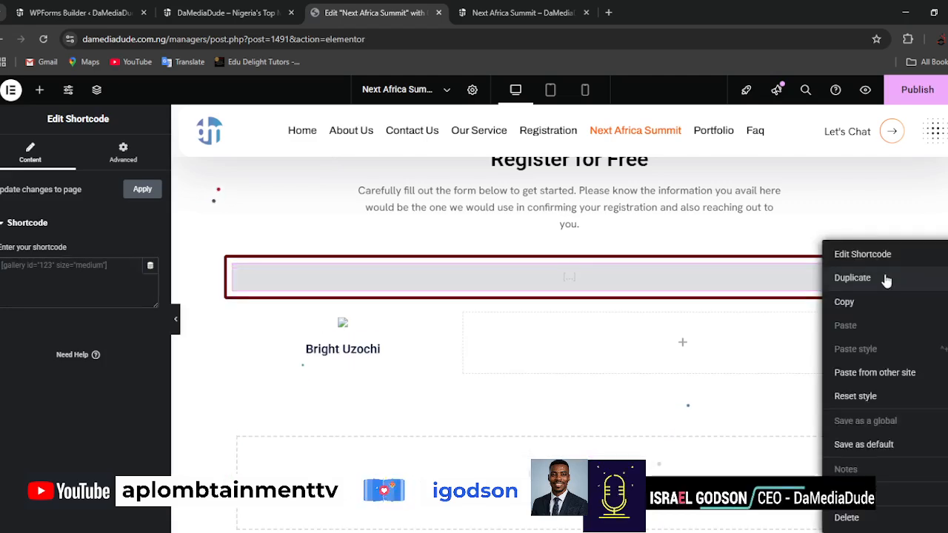
pyautogui.click(847, 518)
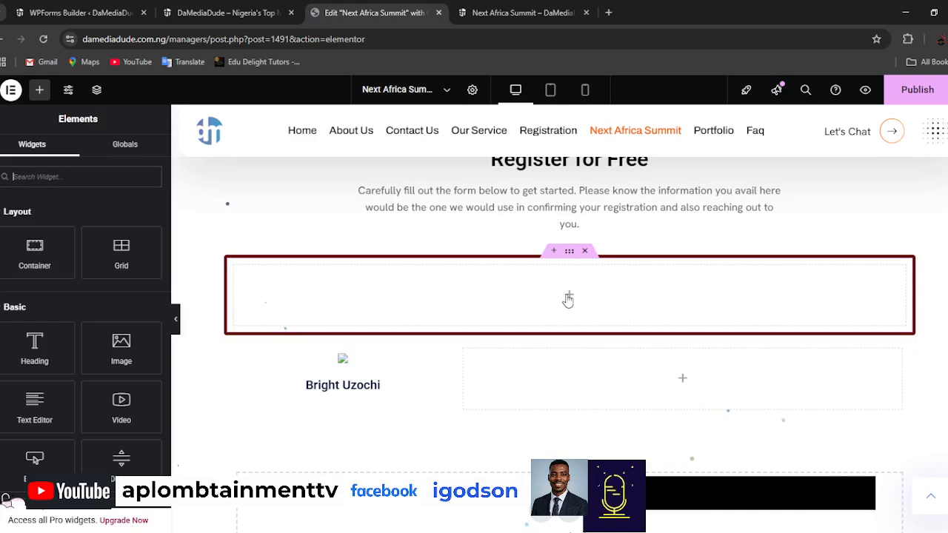
# Add a Button widget to the empty bordered container and set its text to "Click here get started with the registration for free".
pyautogui.moveTo(35, 461); pyautogui.dragTo(563, 303)
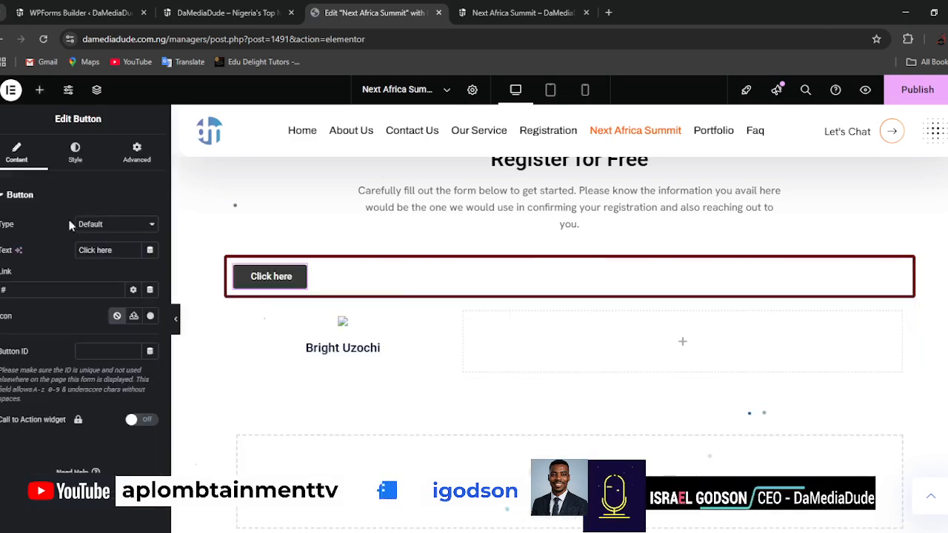
pyautogui.click(118, 250)
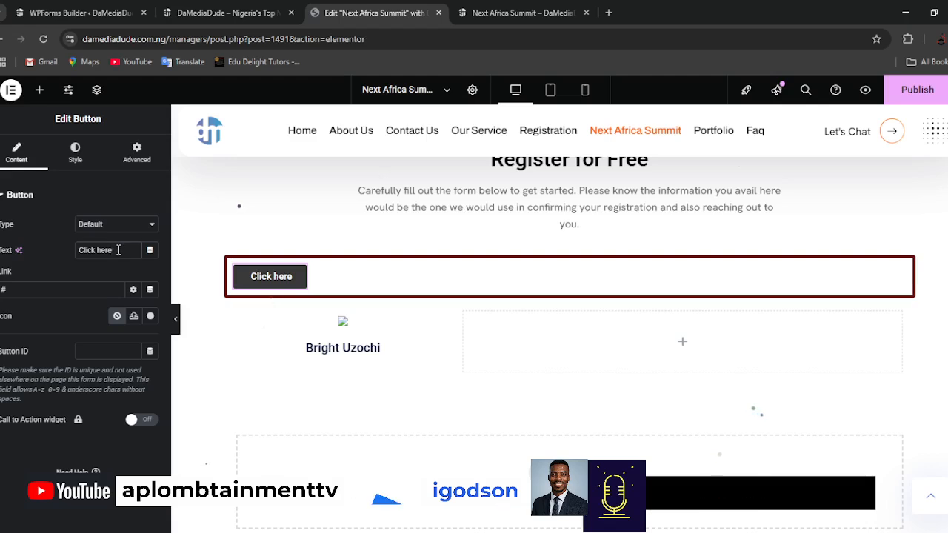
pyautogui.write('her to')
pyautogui.press('BackSpace')
pyautogui.press('BackSpace')
pyautogui.press('BackSpace')
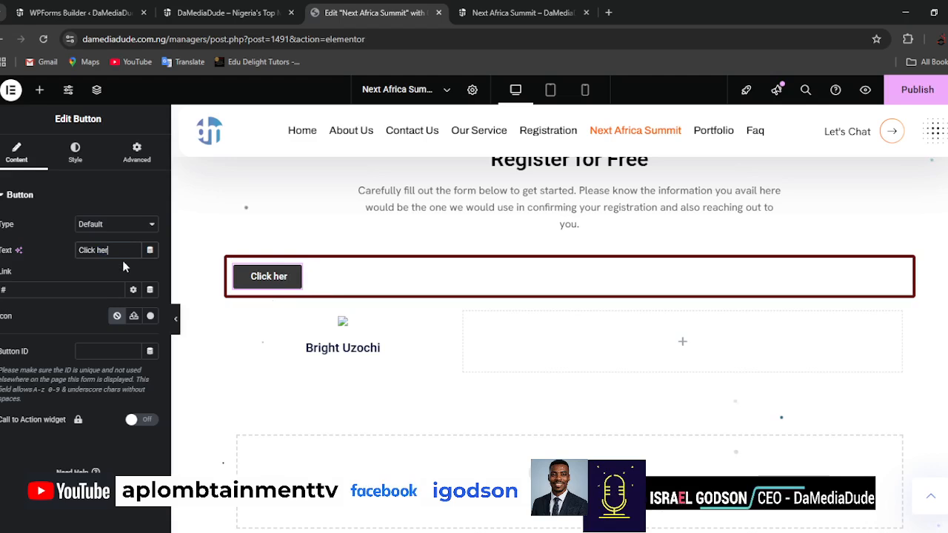
pyautogui.write('e to kick')
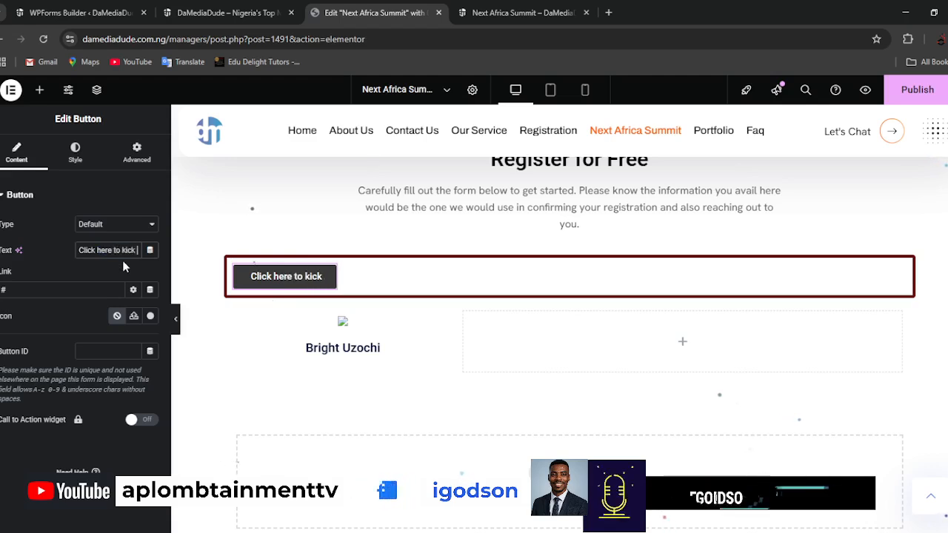
pyautogui.press('BackSpace')
pyautogui.press('BackSpace')
pyautogui.press('BackSpace')
pyautogui.press('BackSpace')
pyautogui.press('BackSpace')
pyautogui.write('book')
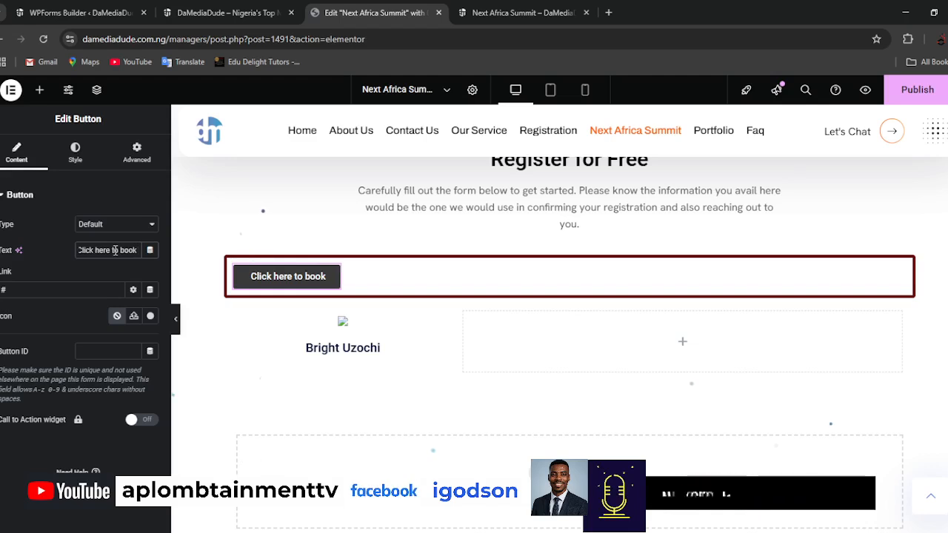
pyautogui.press('BackSpace')
pyautogui.press('BackSpace')
pyautogui.press('BackSpace')
pyautogui.press('BackSpace')
pyautogui.press('BackSpace')
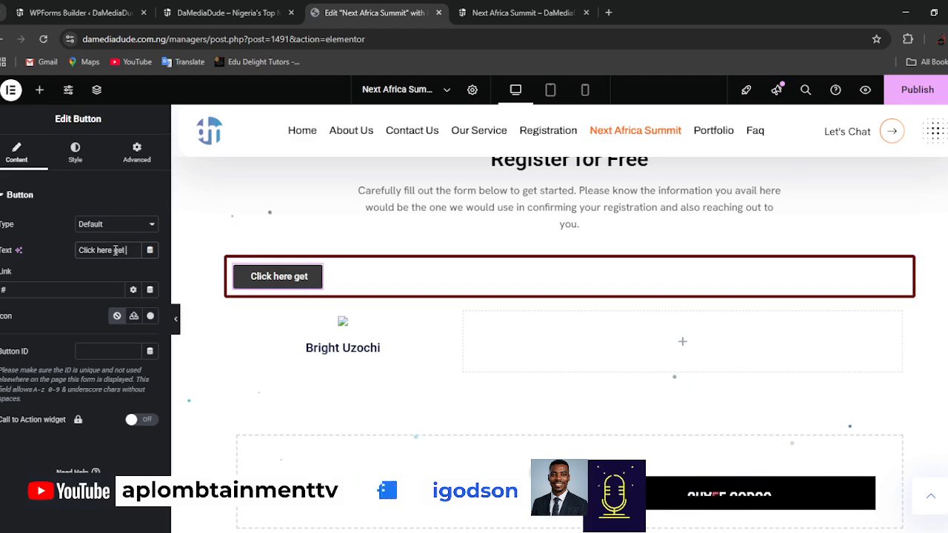
pyautogui.write('started with the')
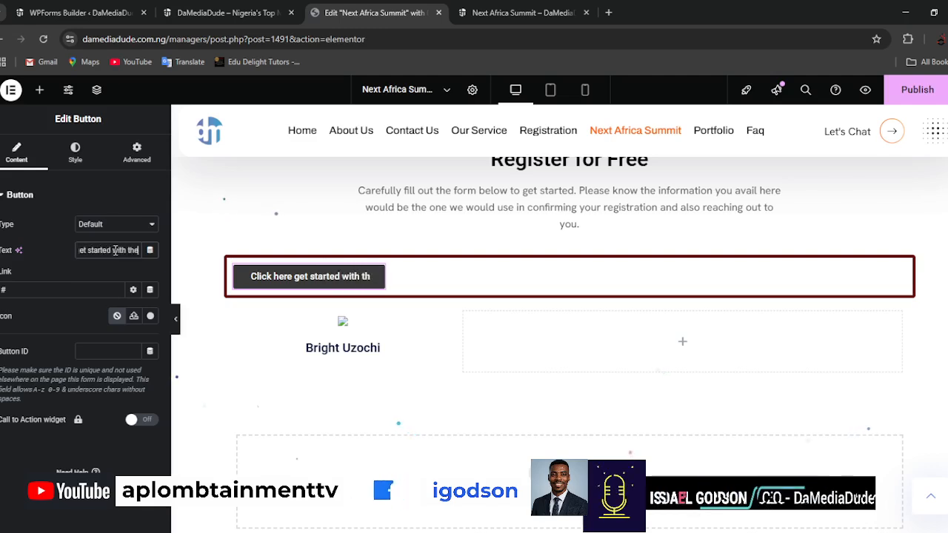
pyautogui.write(' registration for free')
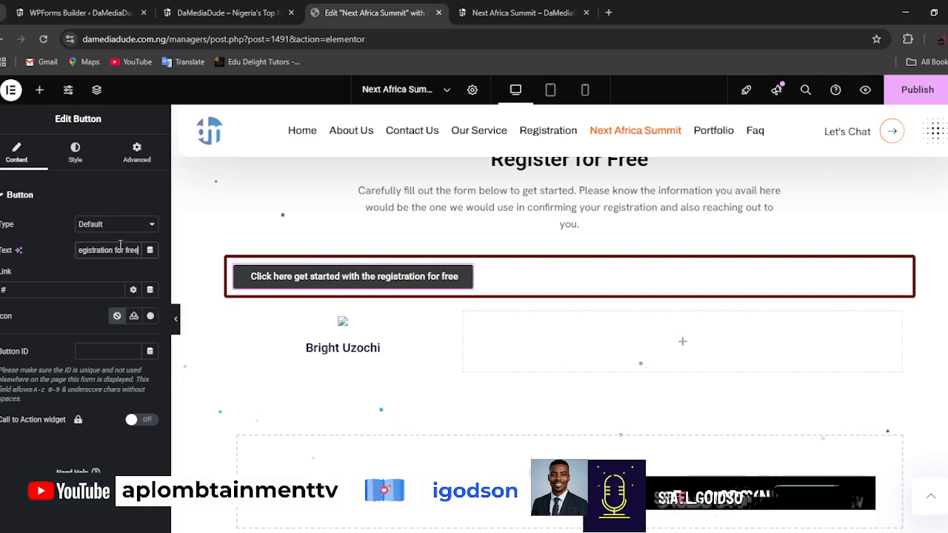
# Set the registration button's position to center.
pyautogui.click(85, 156)
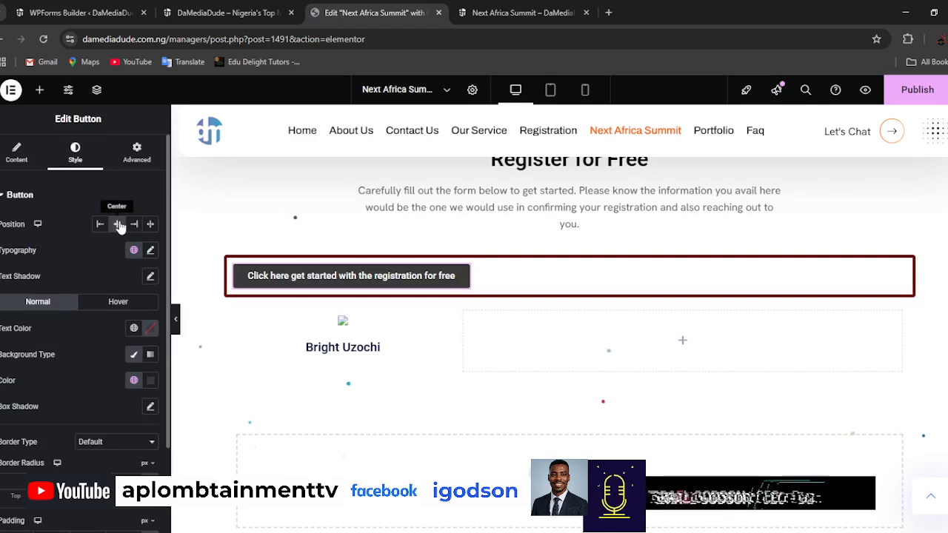
pyautogui.click(19, 158)
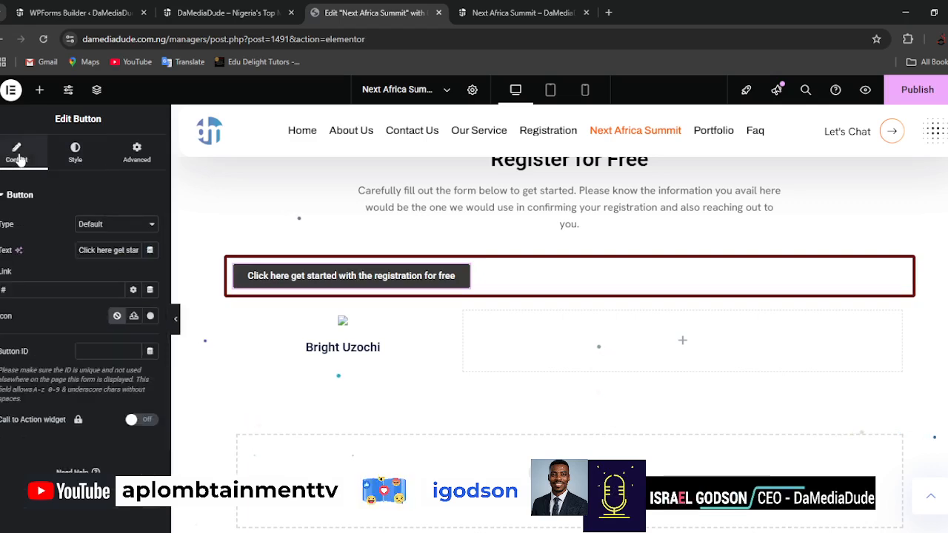
pyautogui.click(81, 154)
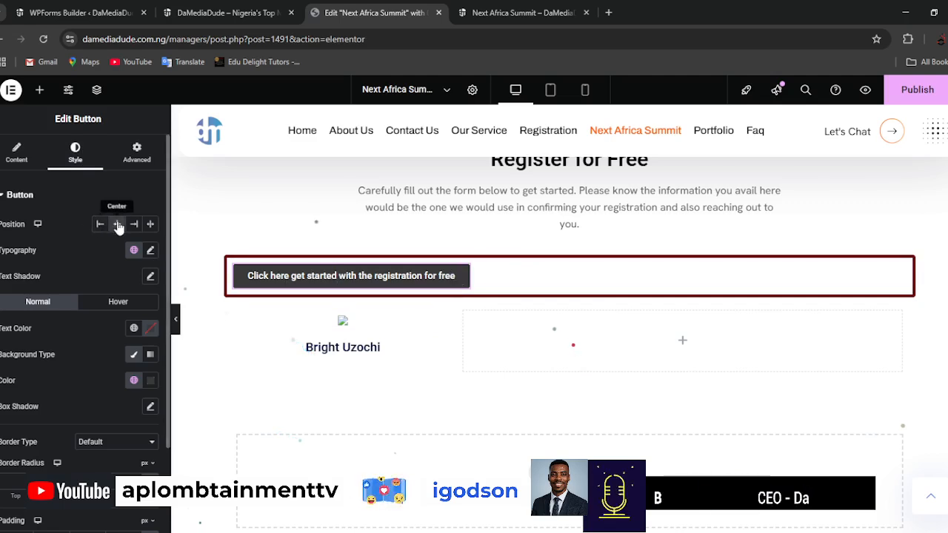
pyautogui.click(20, 151)
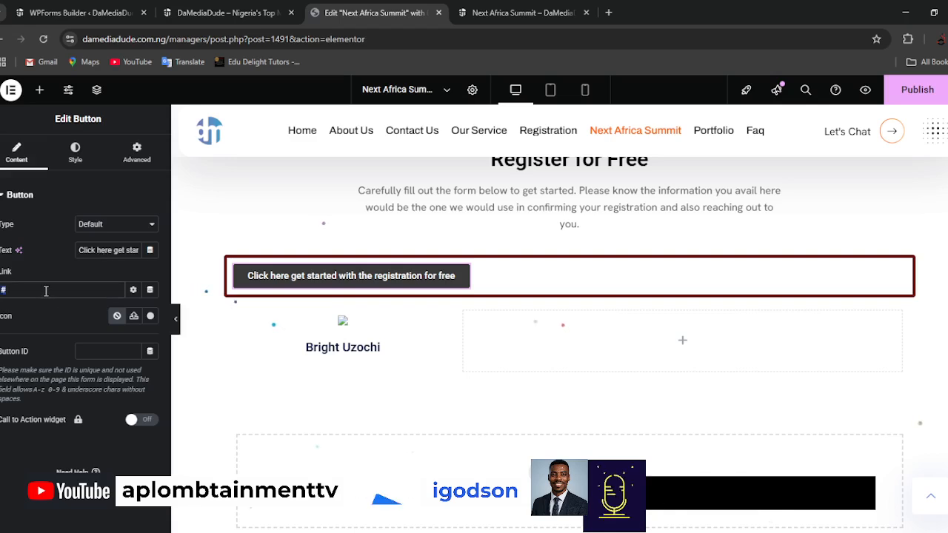
pyautogui.write('htt')
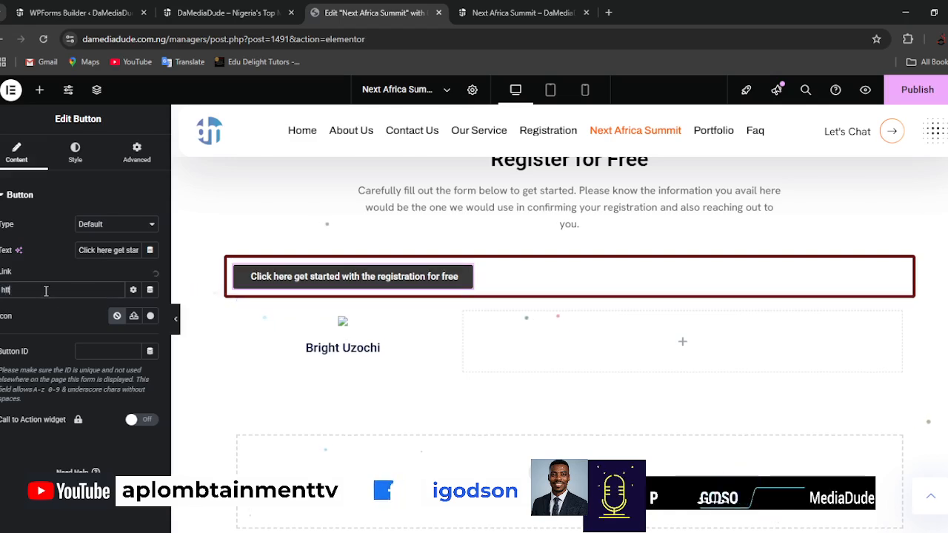
pyautogui.click(190, 13)
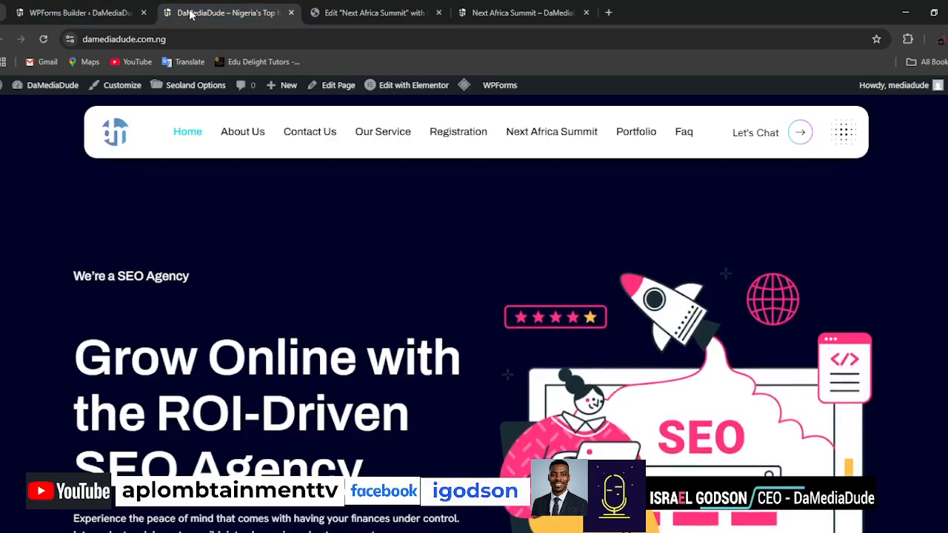
pyautogui.middleClick(487, 148)
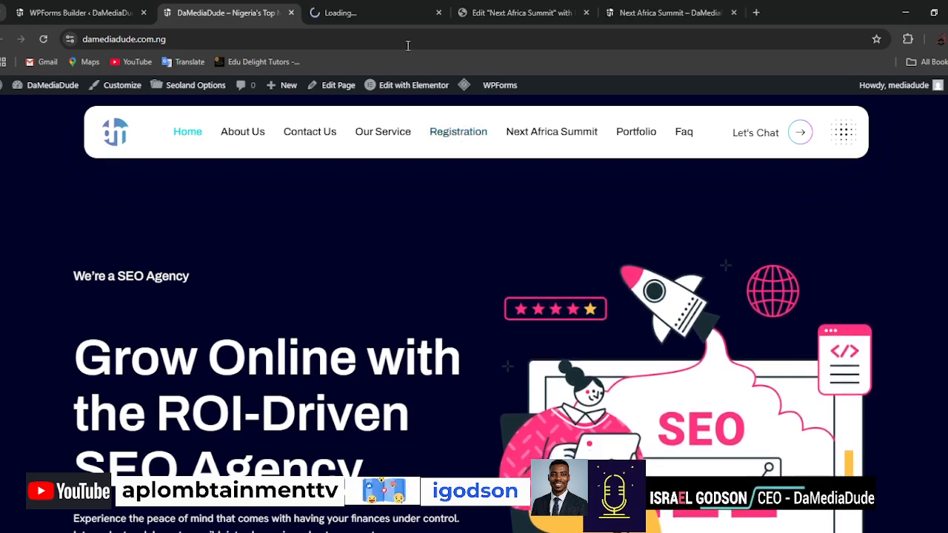
pyautogui.click(372, 12)
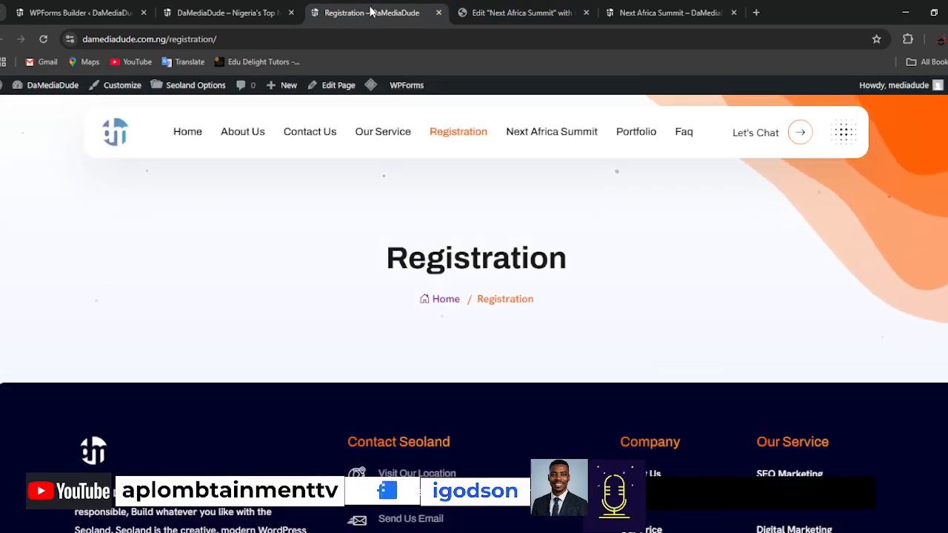
pyautogui.click(256, 39)
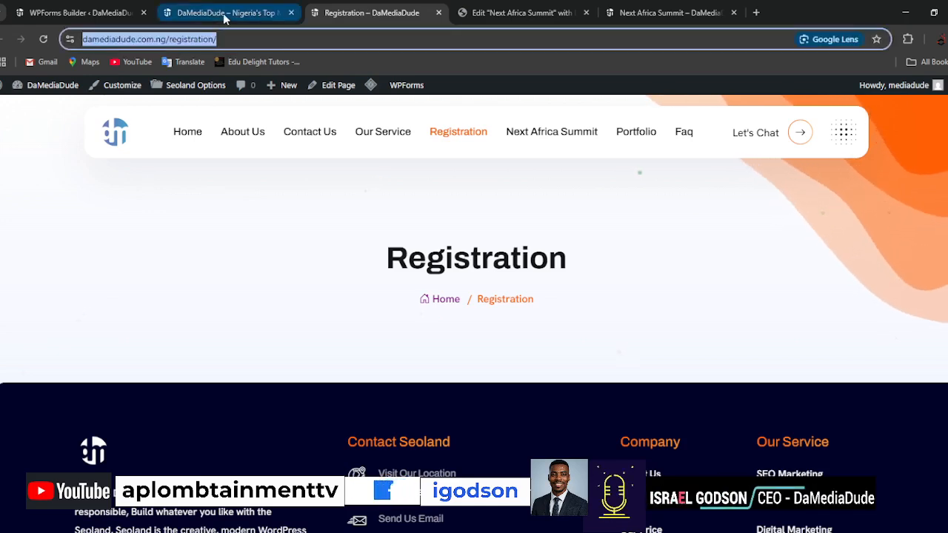
pyautogui.click(551, 15)
pyautogui.doubleClick(34, 293)
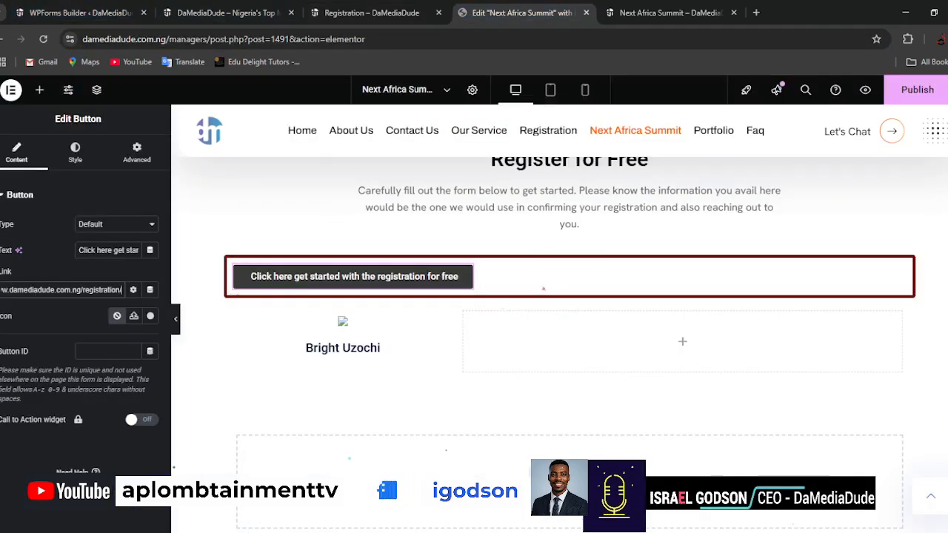
pyautogui.click(914, 92)
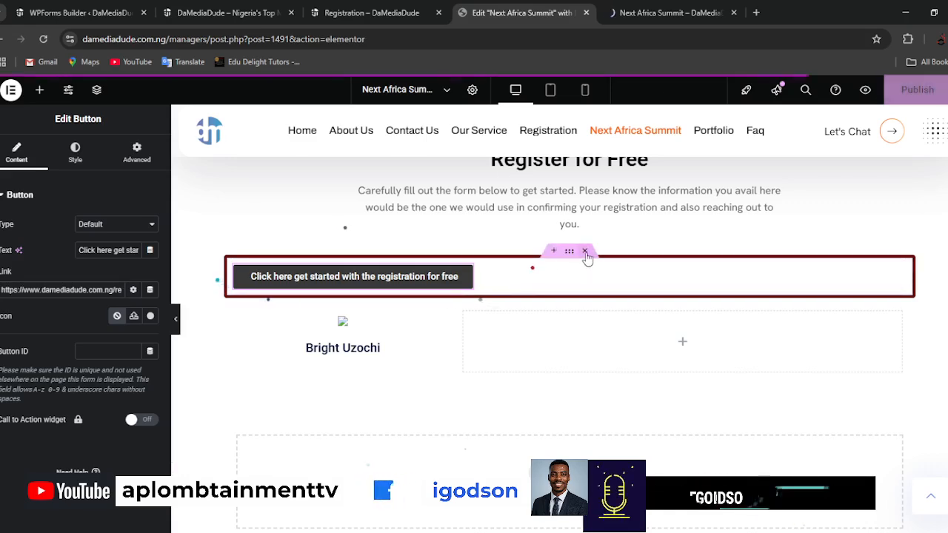
# Add a single-column Flexbox container below the two-column section.
pyautogui.scroll(-1, 624, 480)
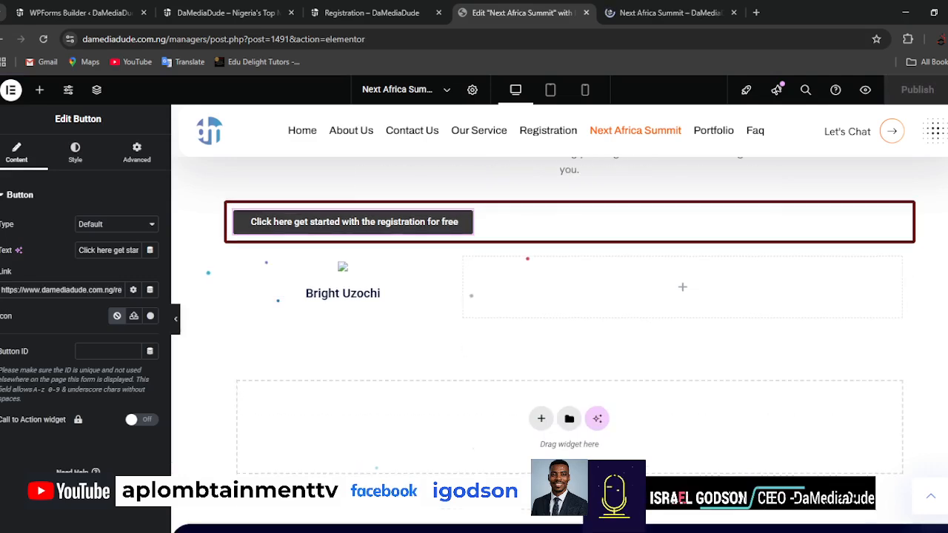
pyautogui.click(542, 413)
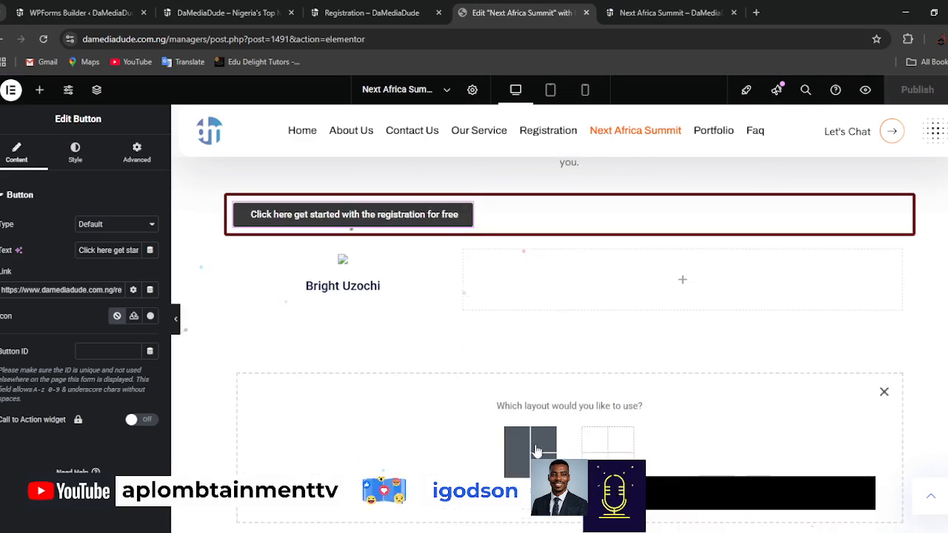
pyautogui.click(537, 451)
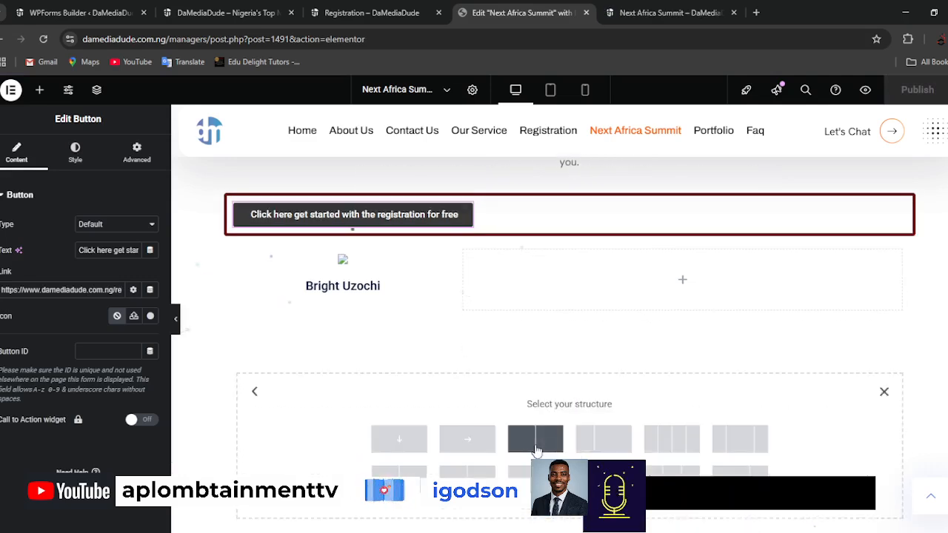
pyautogui.click(400, 440)
# Move the registration button into the new container and delete the emptied bordered container.
pyautogui.scroll(1, 563, 415)
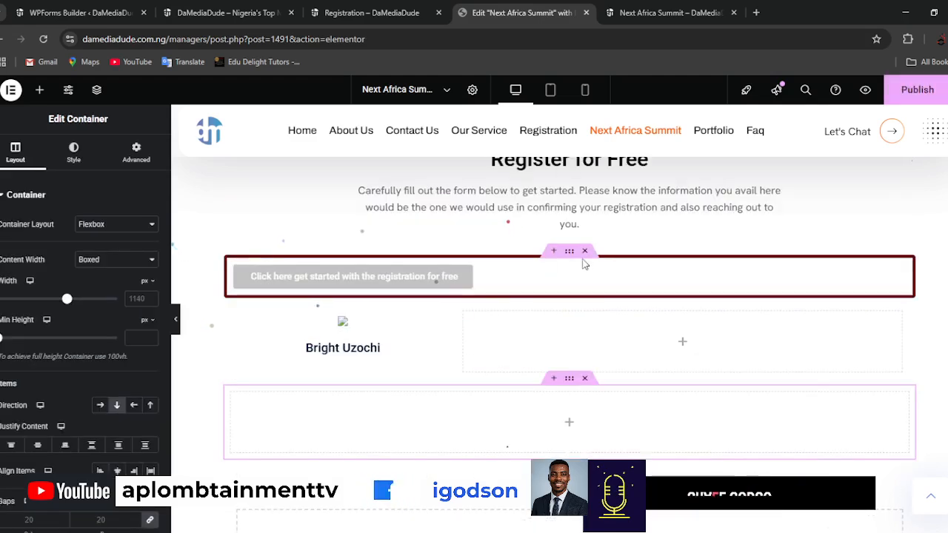
pyautogui.moveTo(351, 275); pyautogui.dragTo(578, 430)
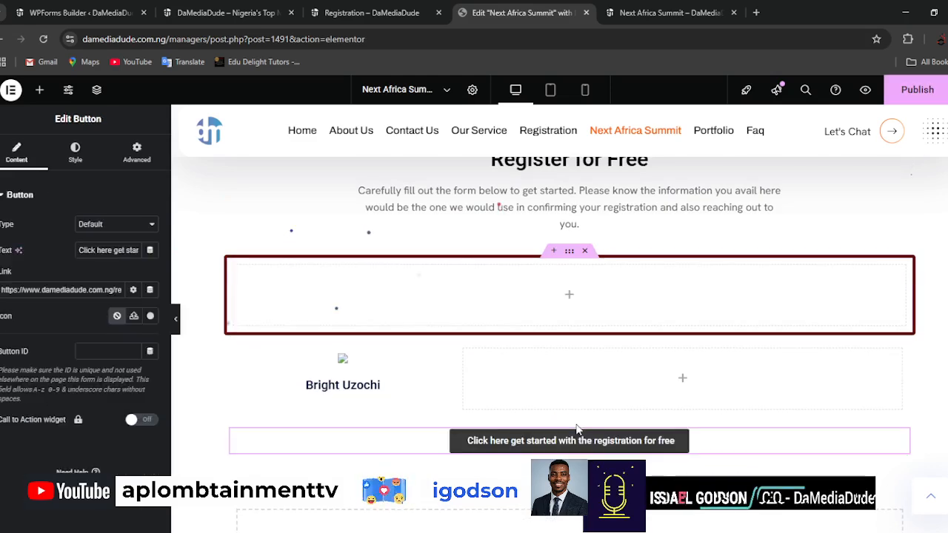
pyautogui.click(86, 164)
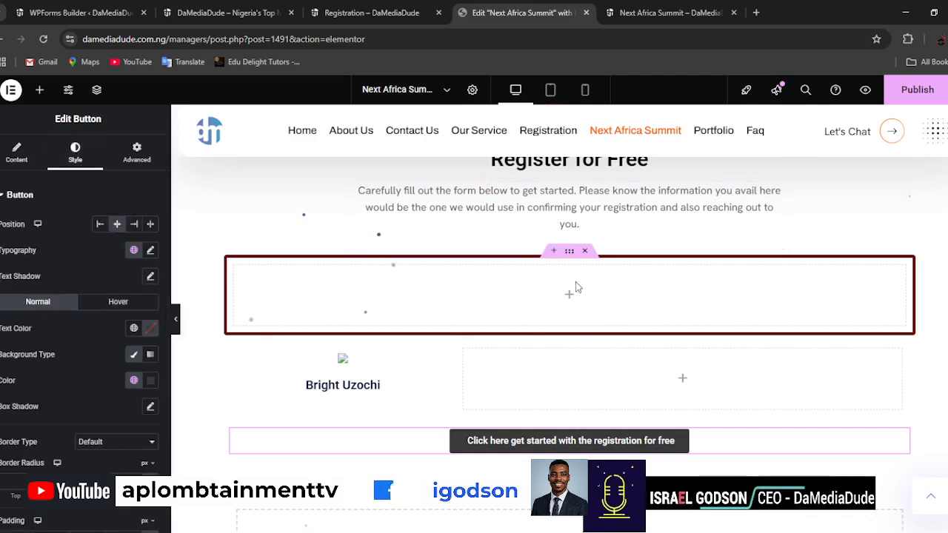
pyautogui.click(586, 251)
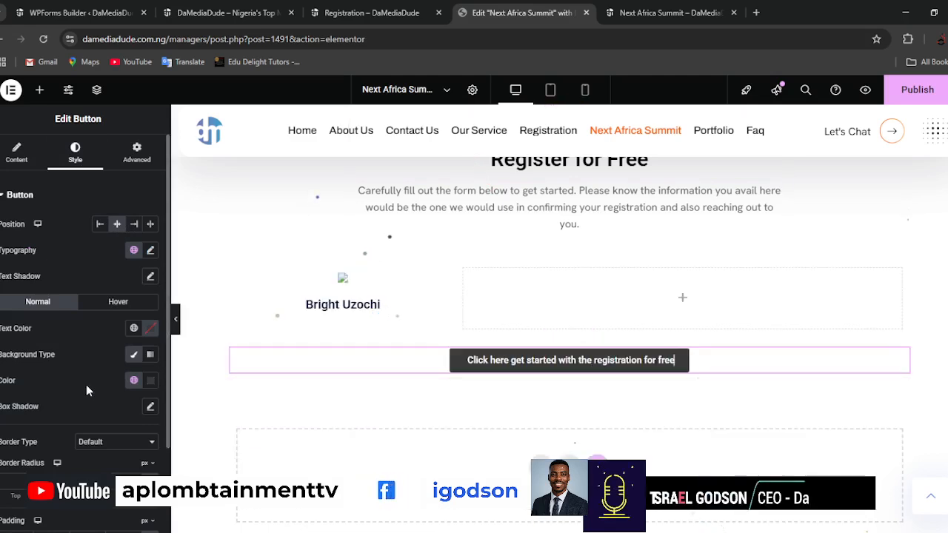
pyautogui.scroll(-2, 78, 379)
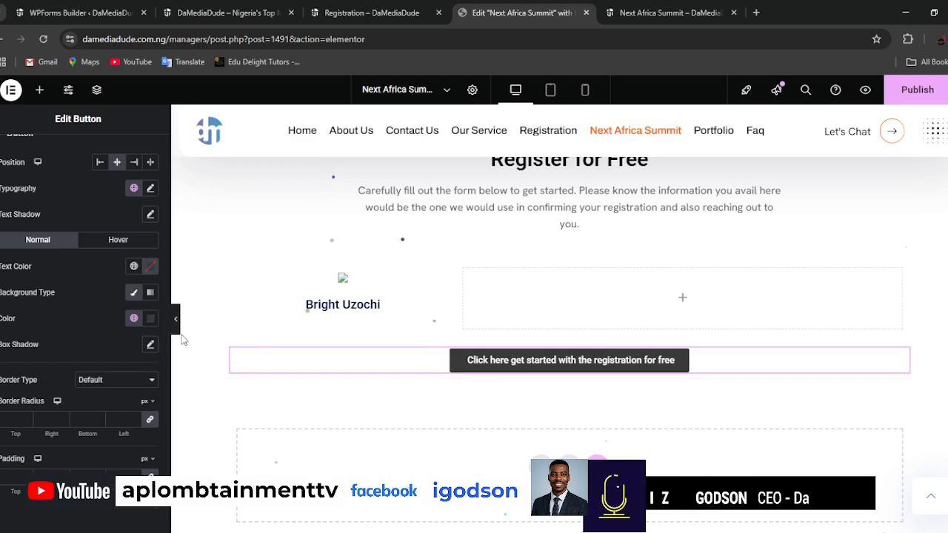
# Move the button's container above the two-column section and delete the form instructions text under the Register for Free heading.
pyautogui.scroll(1, 571, 344)
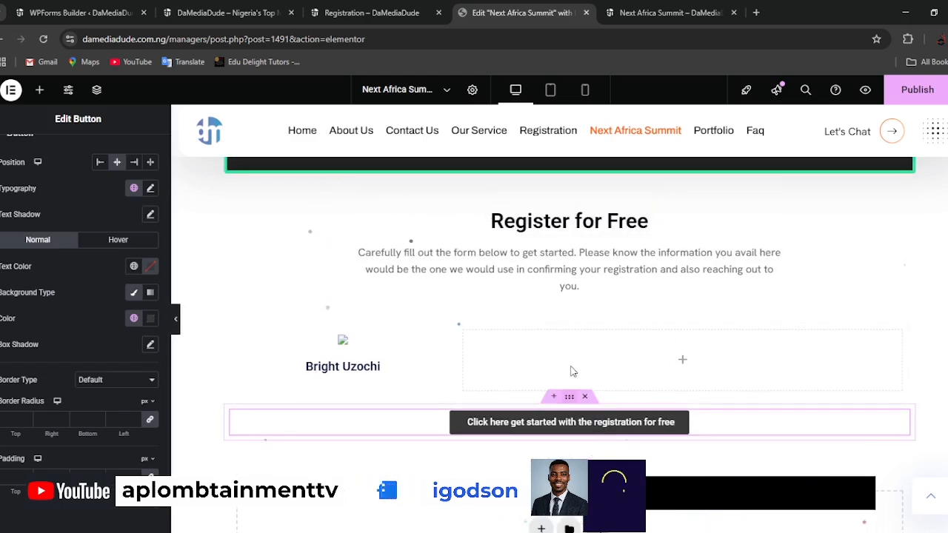
pyautogui.moveTo(571, 371); pyautogui.dragTo(571, 299)
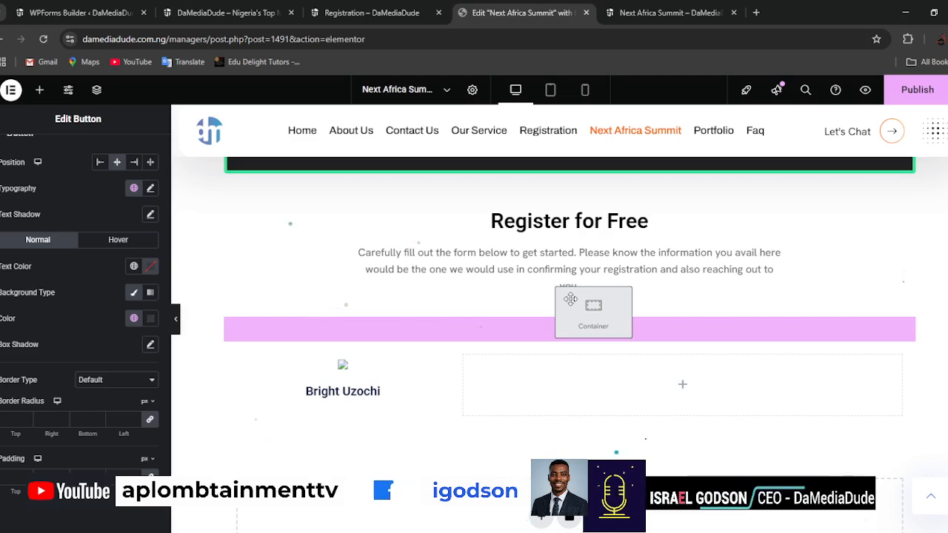
pyautogui.moveTo(570, 298); pyautogui.dragTo(570, 299)
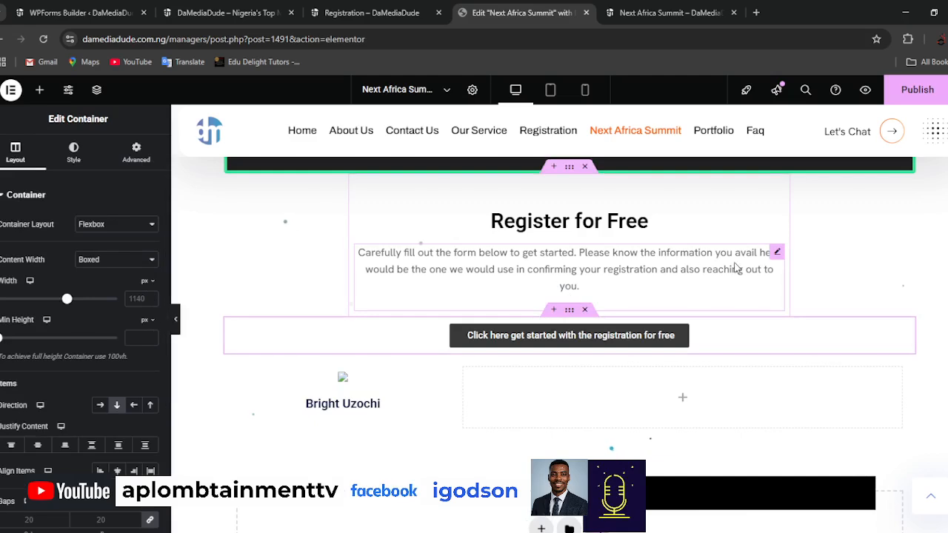
pyautogui.rightClick(777, 254)
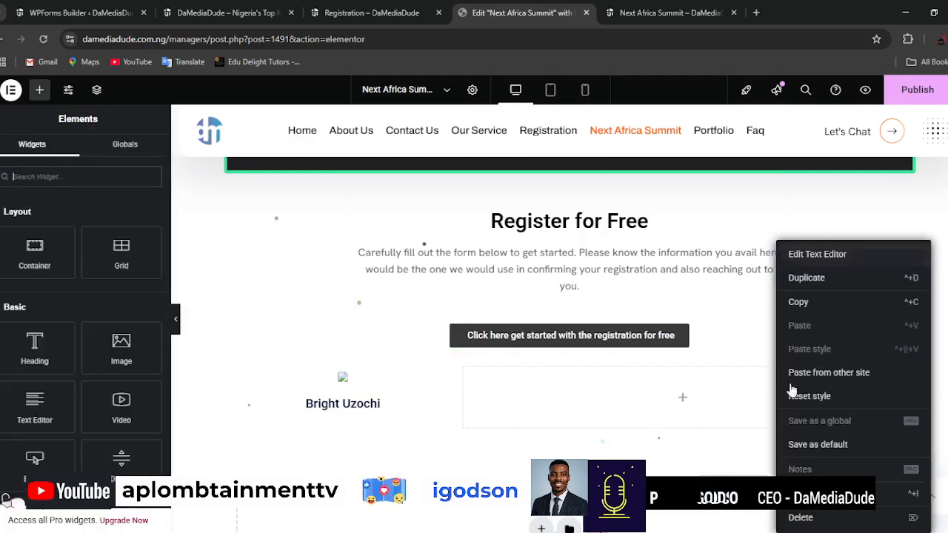
pyautogui.click(812, 514)
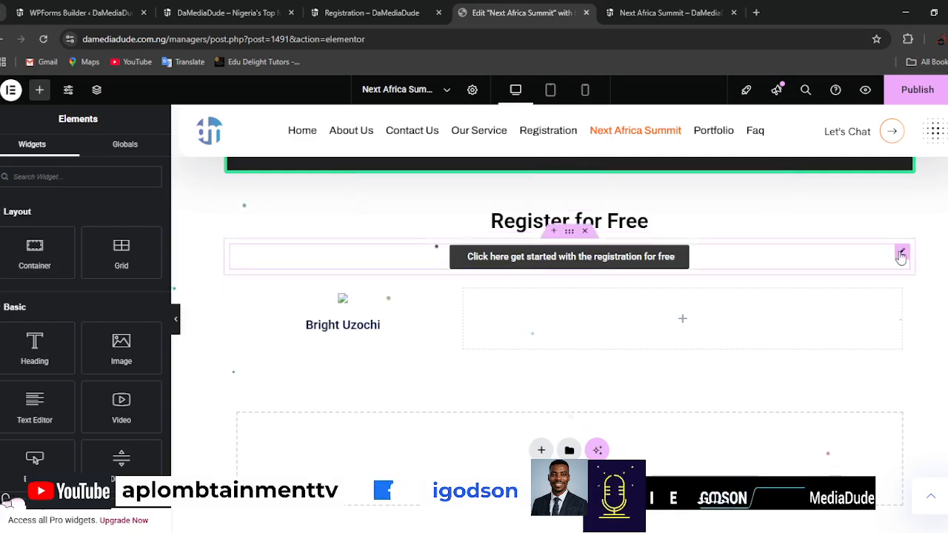
# Give the button's container a classic background in dark blue, #002B58.
pyautogui.click(568, 234)
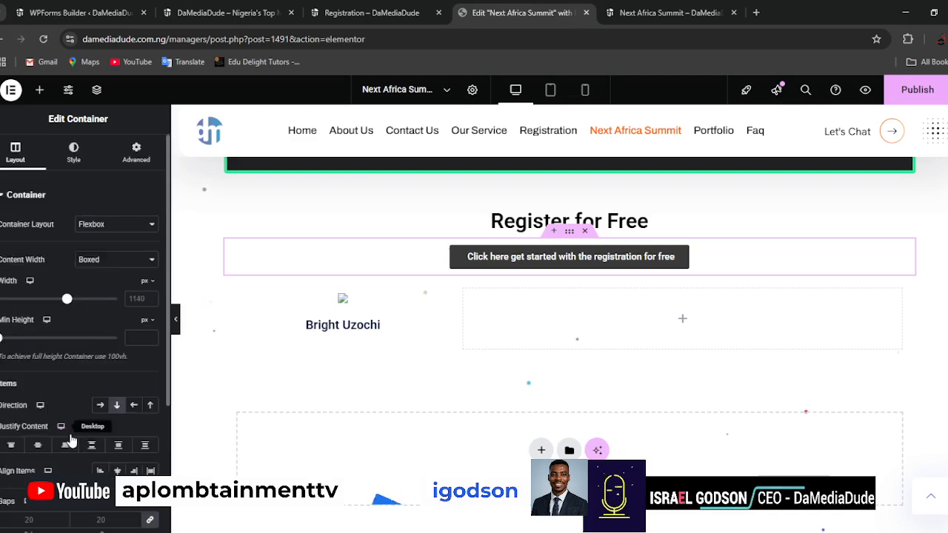
pyautogui.click(73, 153)
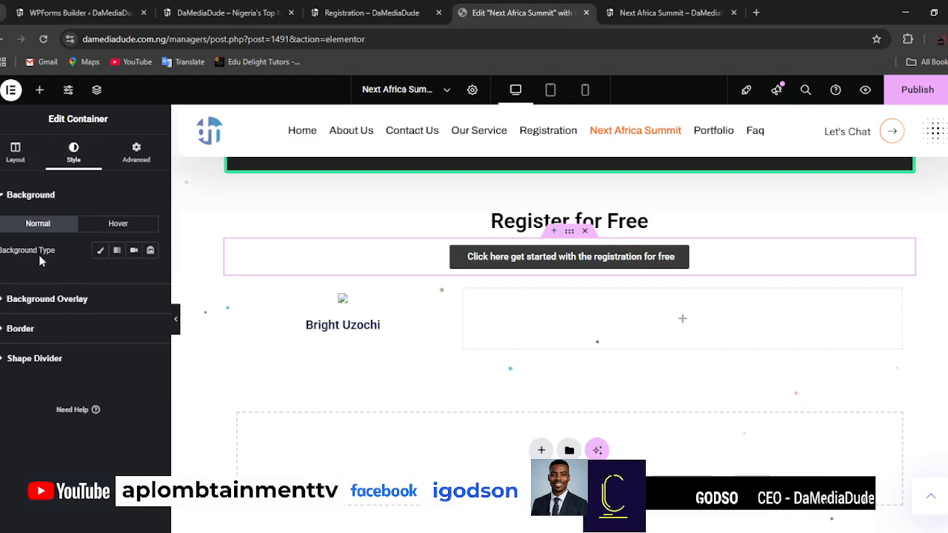
pyautogui.click(101, 250)
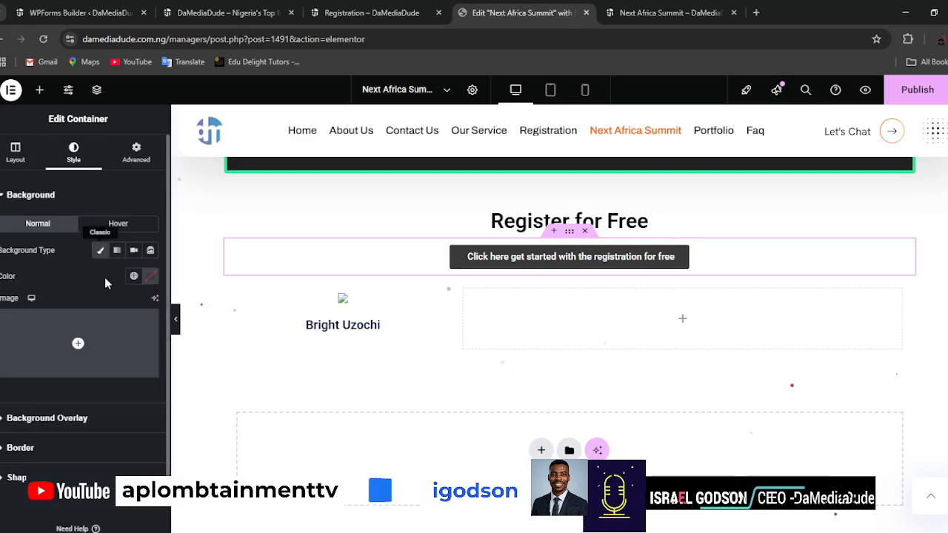
pyautogui.click(151, 276)
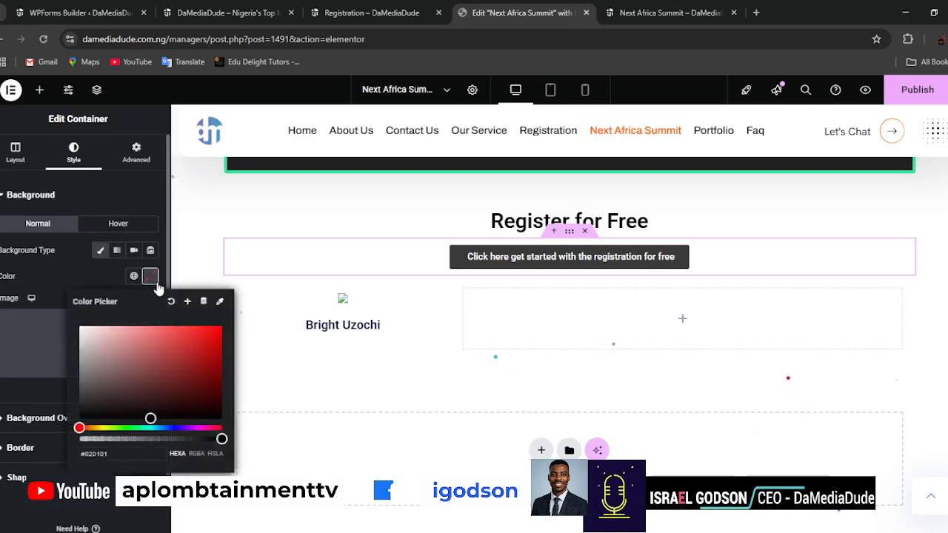
pyautogui.click(161, 428)
pyautogui.moveTo(171, 389); pyautogui.dragTo(220, 393)
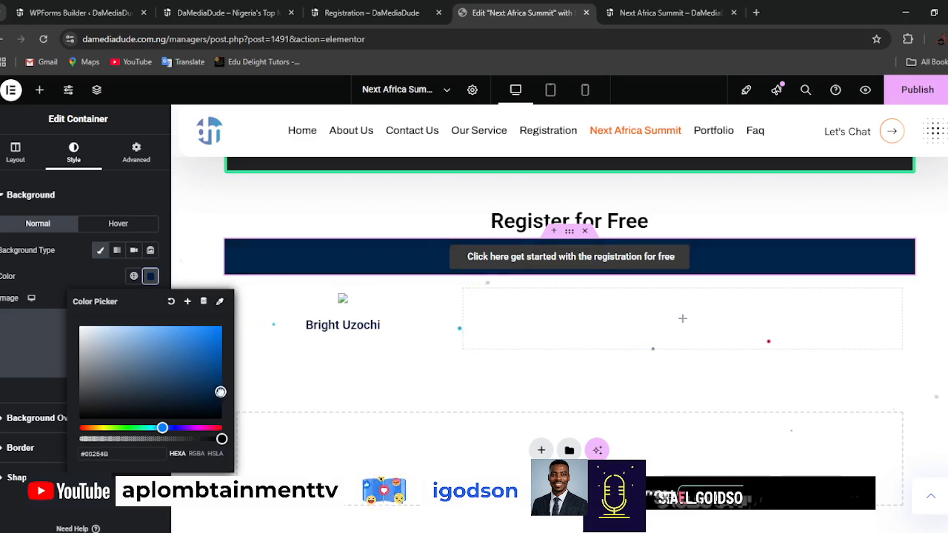
pyautogui.moveTo(221, 388); pyautogui.dragTo(222, 386)
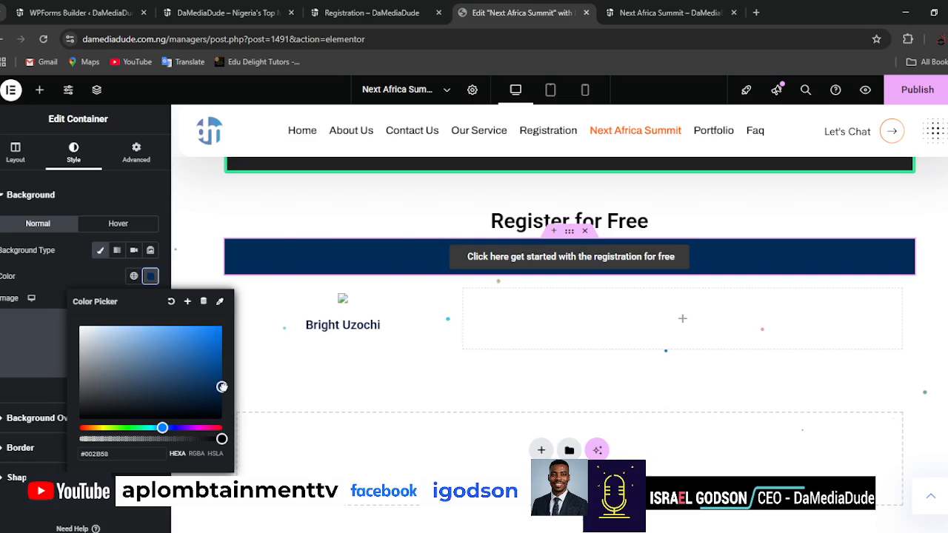
# Set the registration button's background color to white, #FFFFFF.
pyautogui.click(689, 257)
pyautogui.click(689, 257)
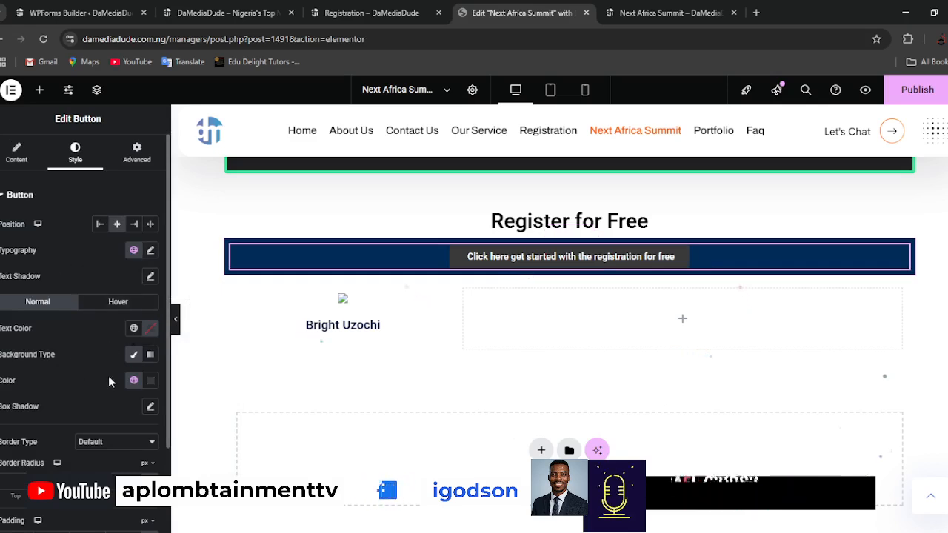
pyautogui.click(151, 381)
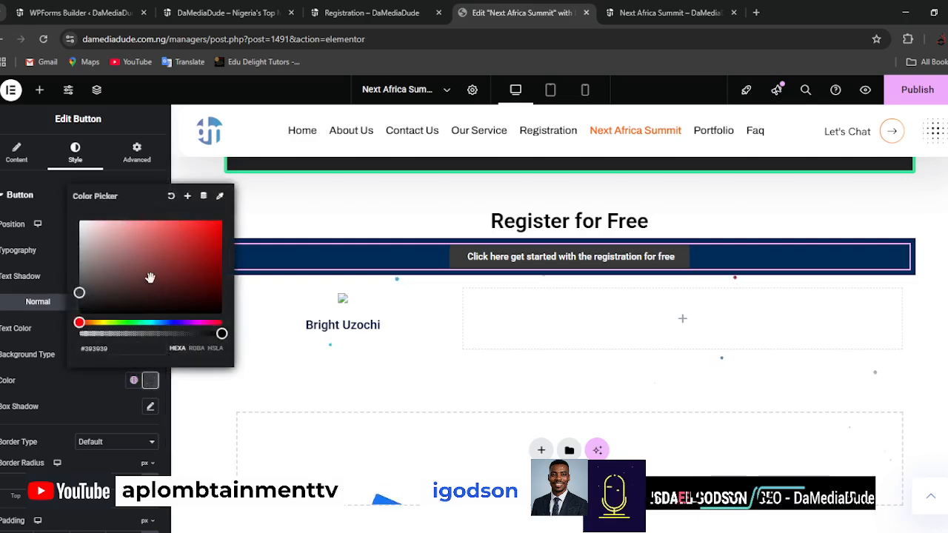
pyautogui.moveTo(79, 224); pyautogui.dragTo(126, 250)
pyautogui.moveTo(203, 235); pyautogui.dragTo(222, 221)
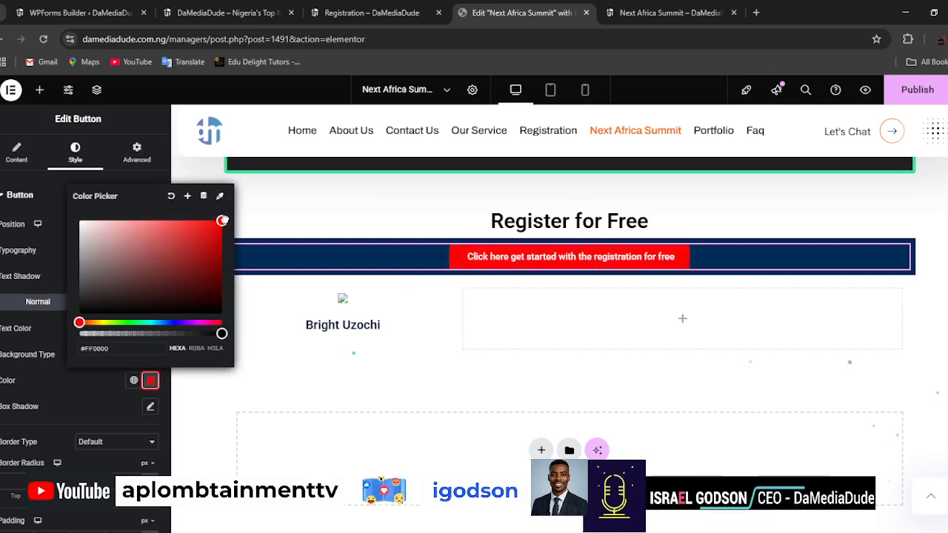
pyautogui.moveTo(222, 222); pyautogui.dragTo(59, 218)
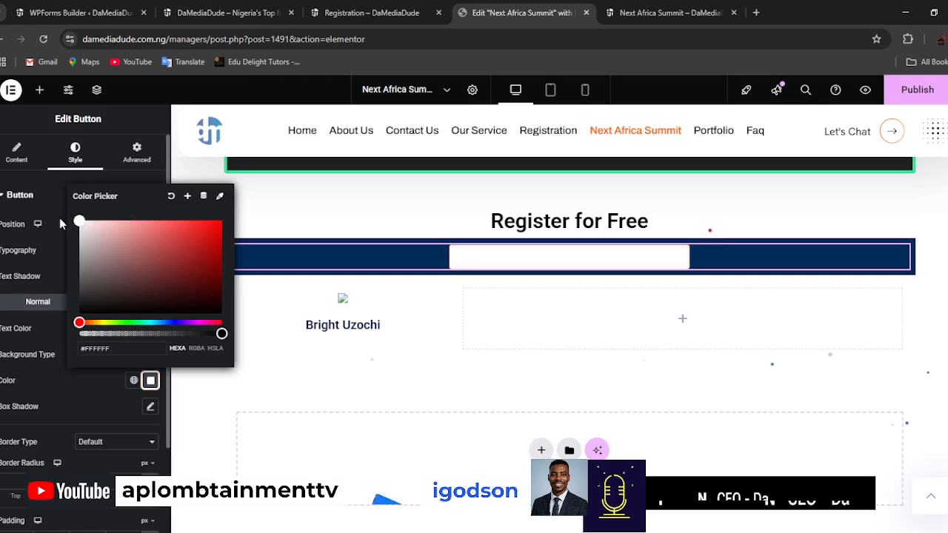
pyautogui.click(22, 275)
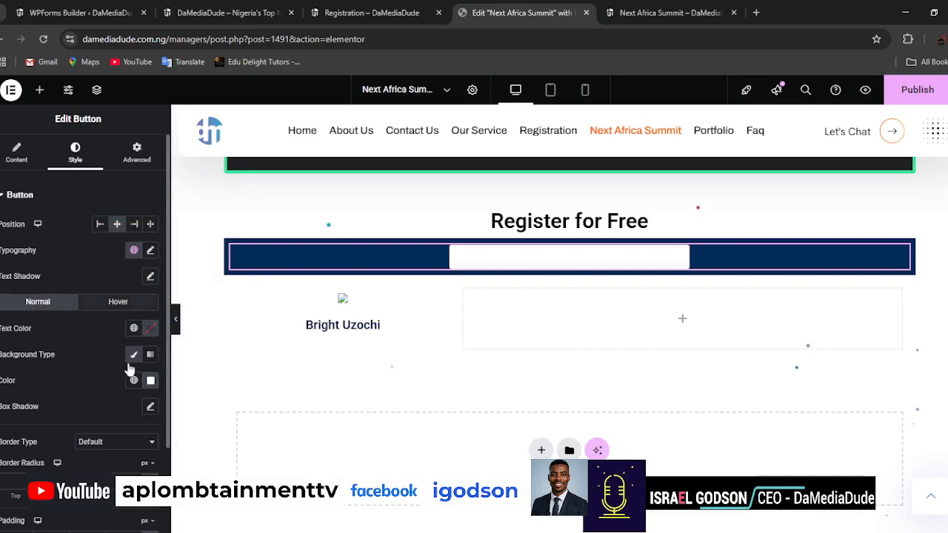
# Try to sample the registration button's text color from its dark blue container.
pyautogui.click(152, 328)
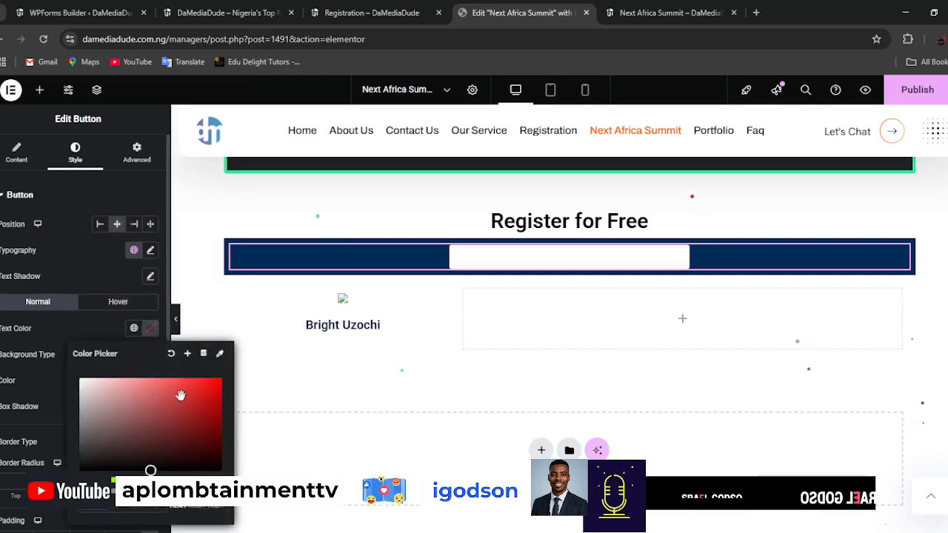
pyautogui.click(222, 356)
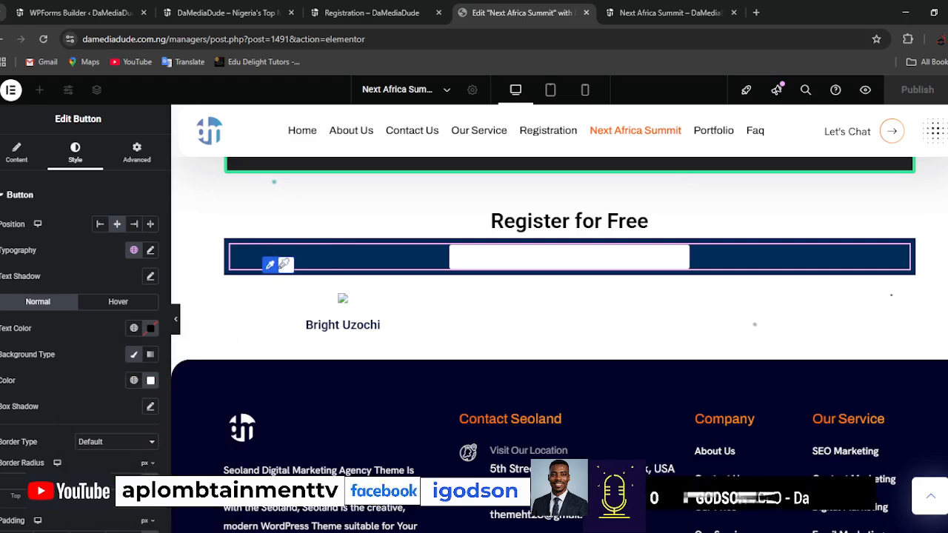
pyautogui.click(290, 270)
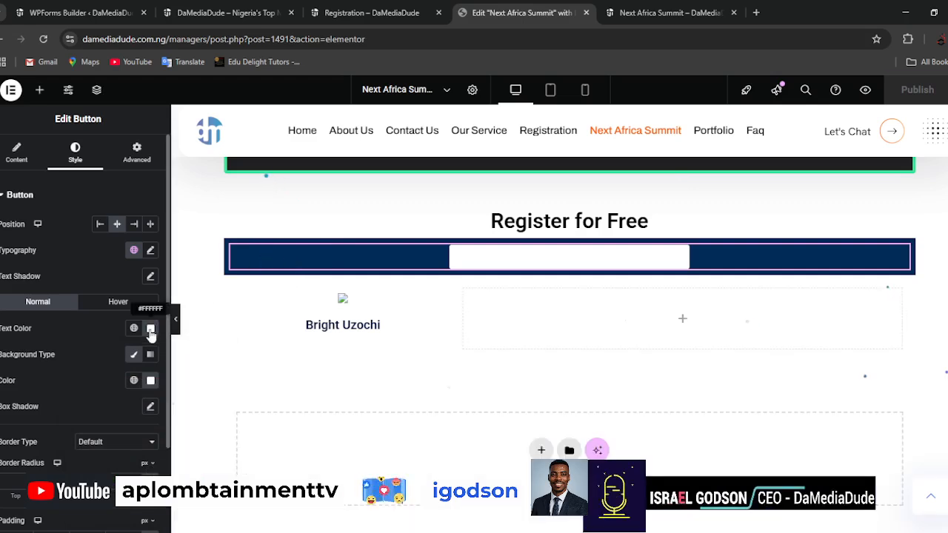
# Set the registration button's text color to a dark shade of blue.
pyautogui.click(152, 330)
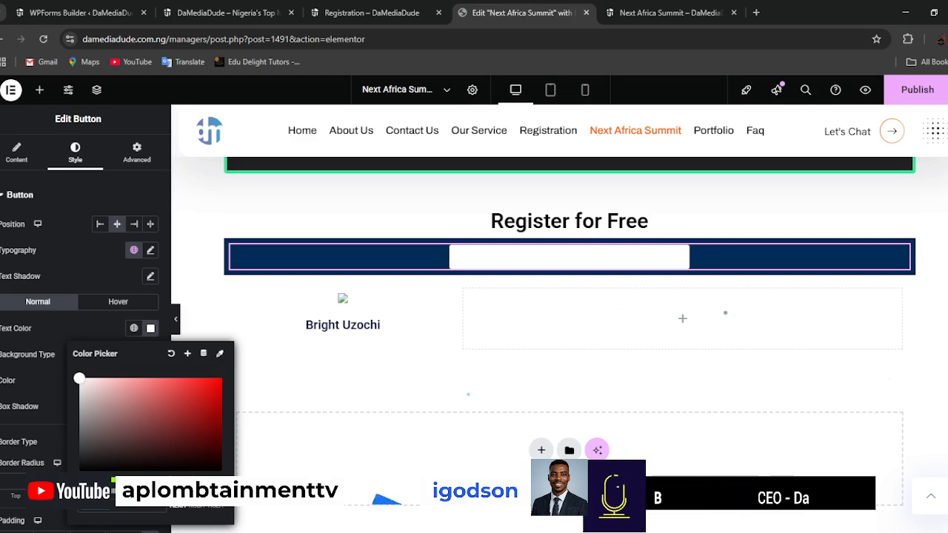
pyautogui.click(220, 378)
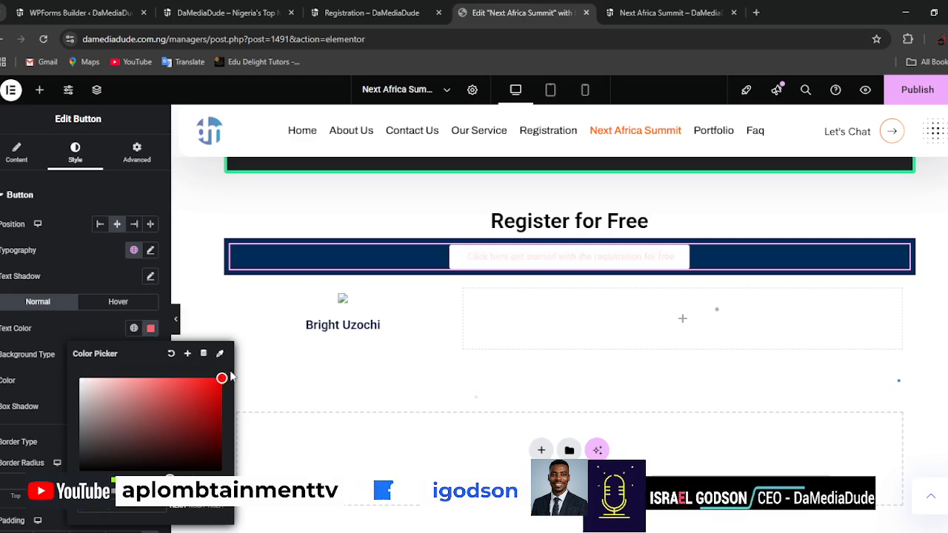
pyautogui.moveTo(221, 378); pyautogui.dragTo(220, 396)
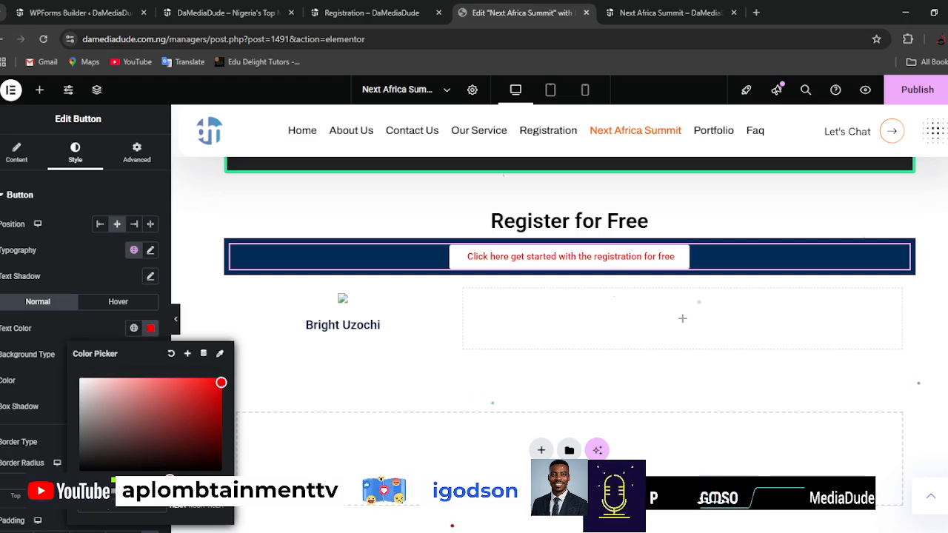
pyautogui.click(172, 480)
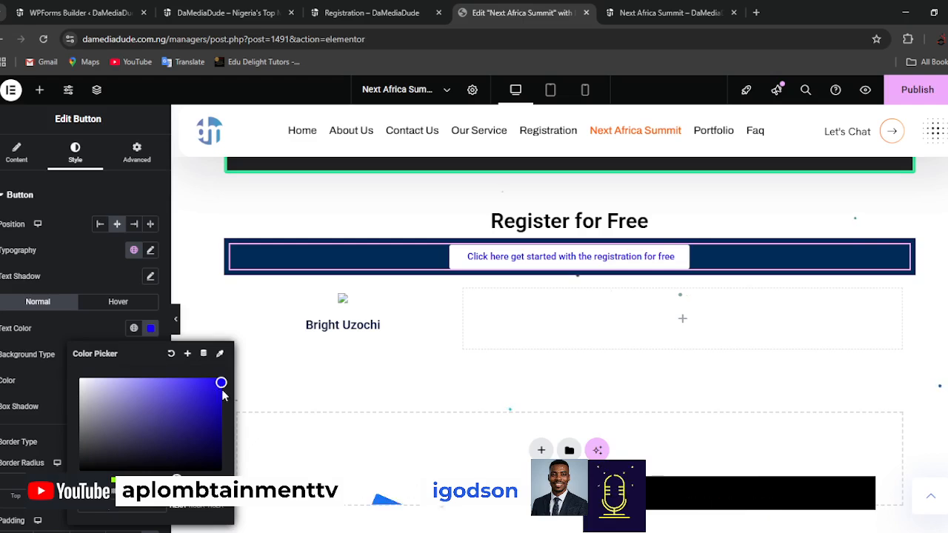
pyautogui.moveTo(220, 382); pyautogui.dragTo(220, 408)
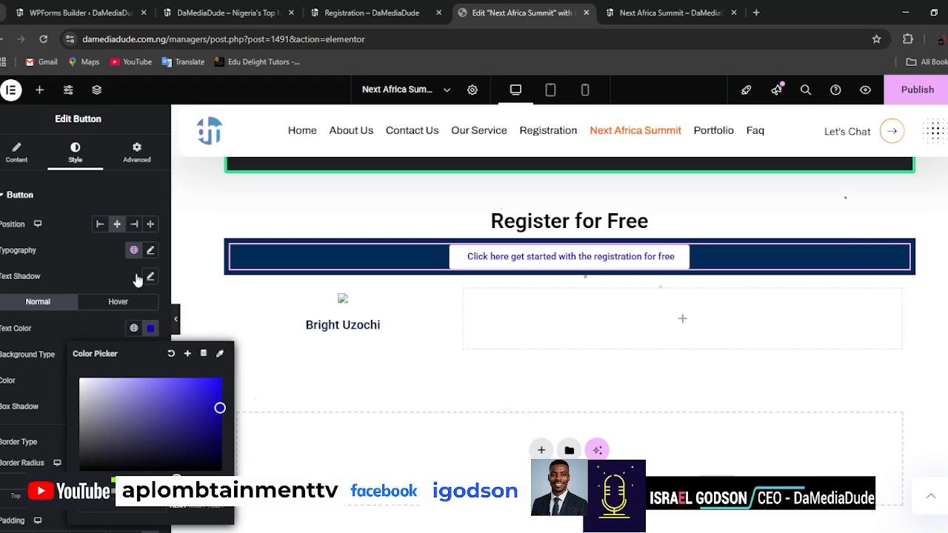
# Replace the button text with "CLICK HERE TO GET STARTED WITH YOUR FREE REGISTRATION".
pyautogui.click(16, 153)
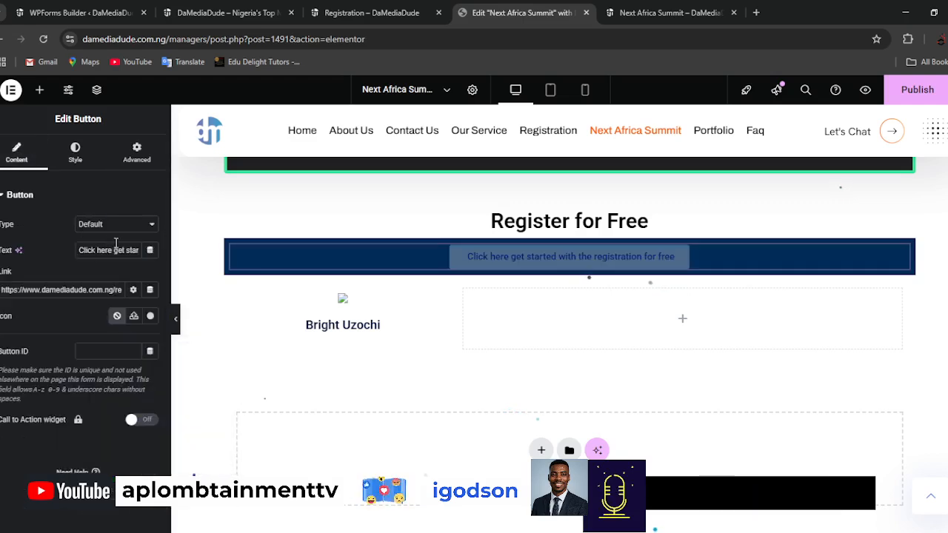
pyautogui.tripleClick(116, 251)
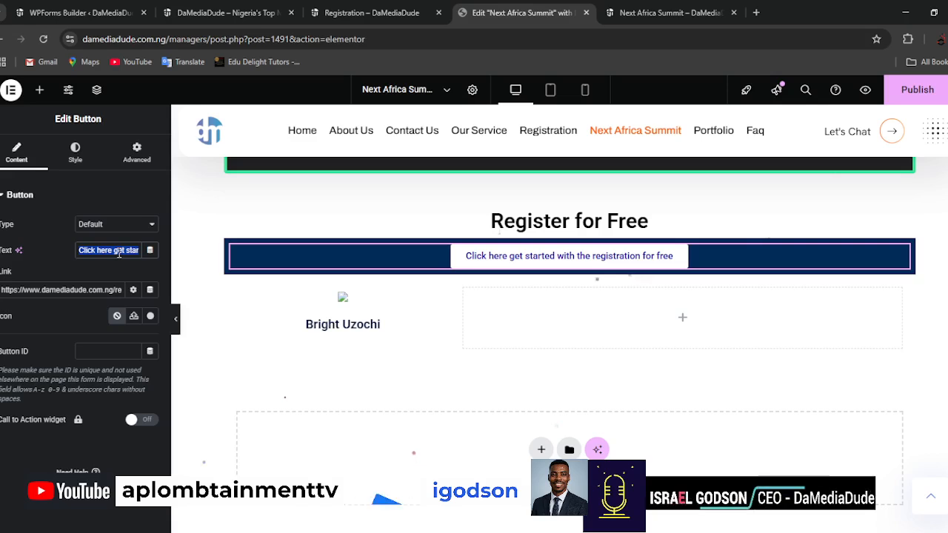
pyautogui.write('CLICK')
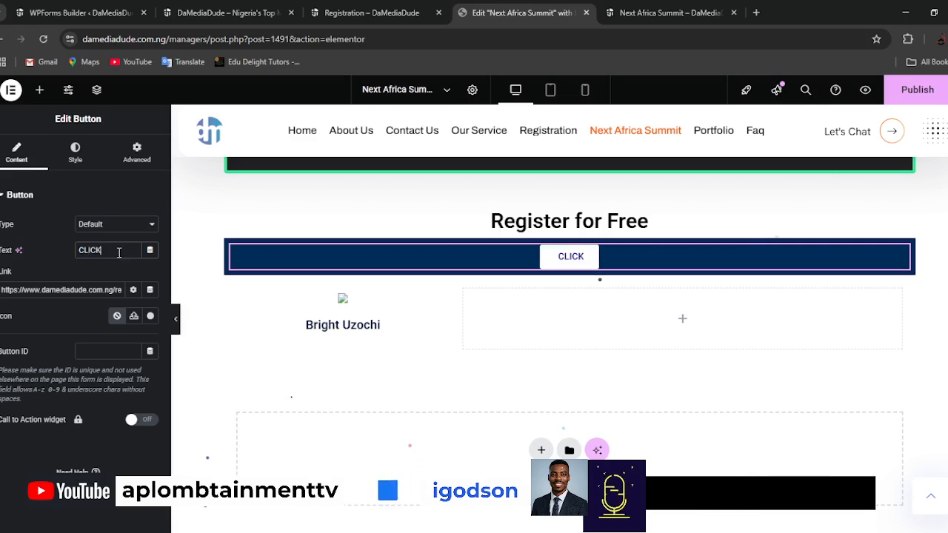
pyautogui.write(' HERE TO')
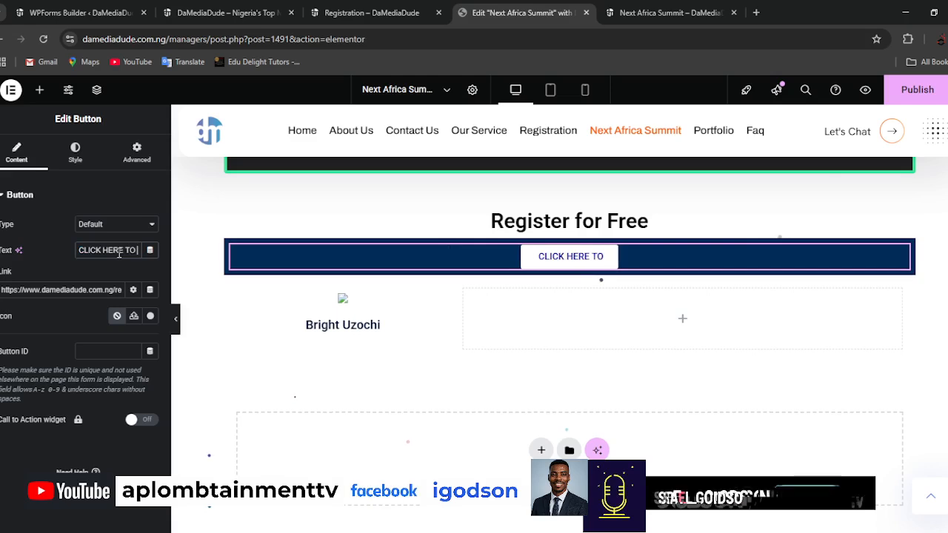
pyautogui.write(' GET STARTED')
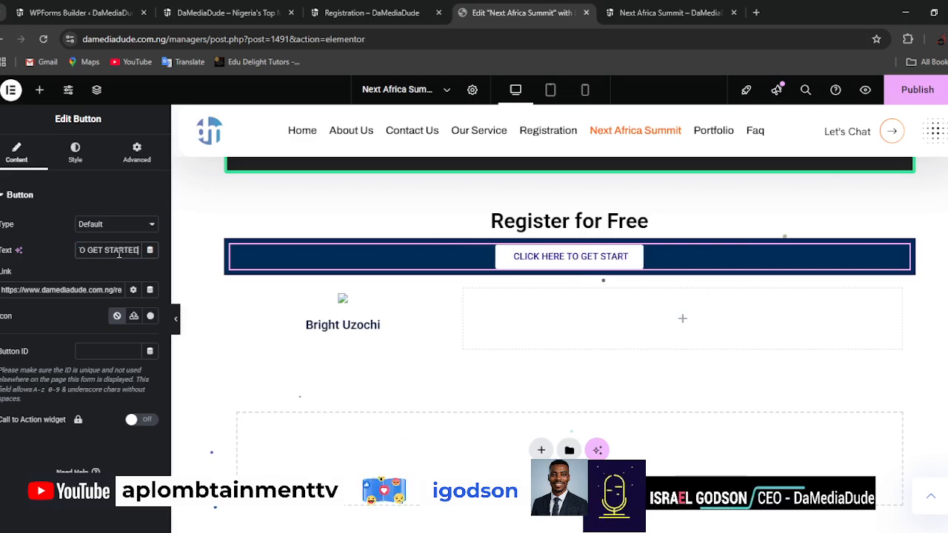
pyautogui.write(' WITH YOU')
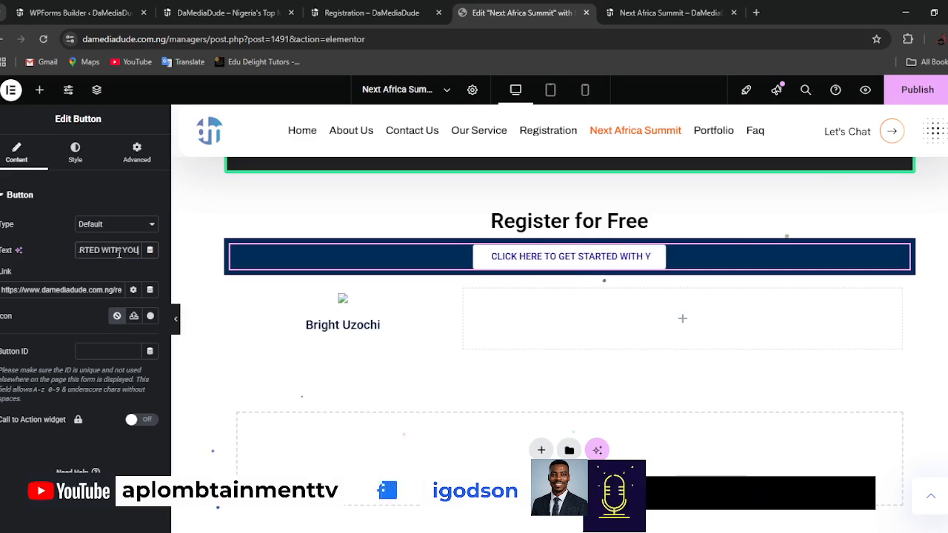
pyautogui.write('R FREE REGISTRATION')
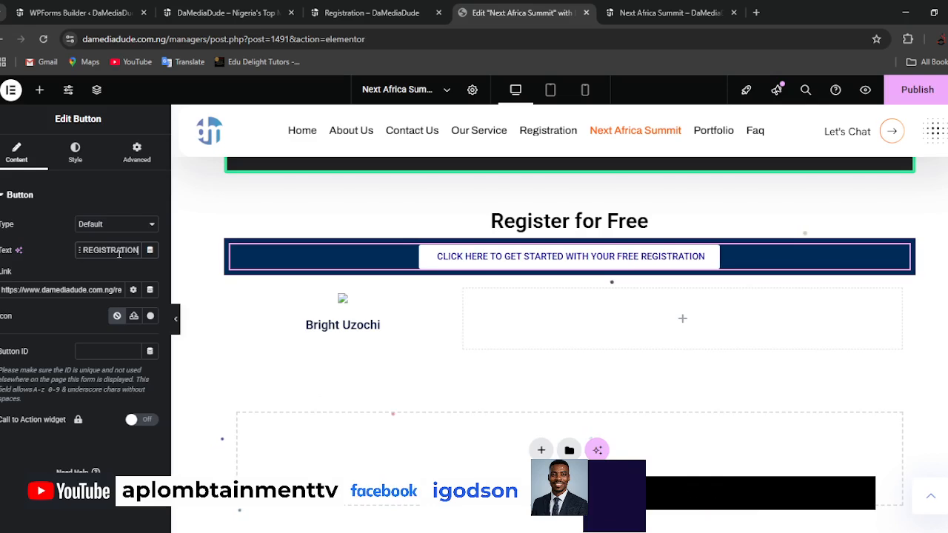
# Darken the button's text color to a deep navy blue and publish the page changes.
pyautogui.click(80, 159)
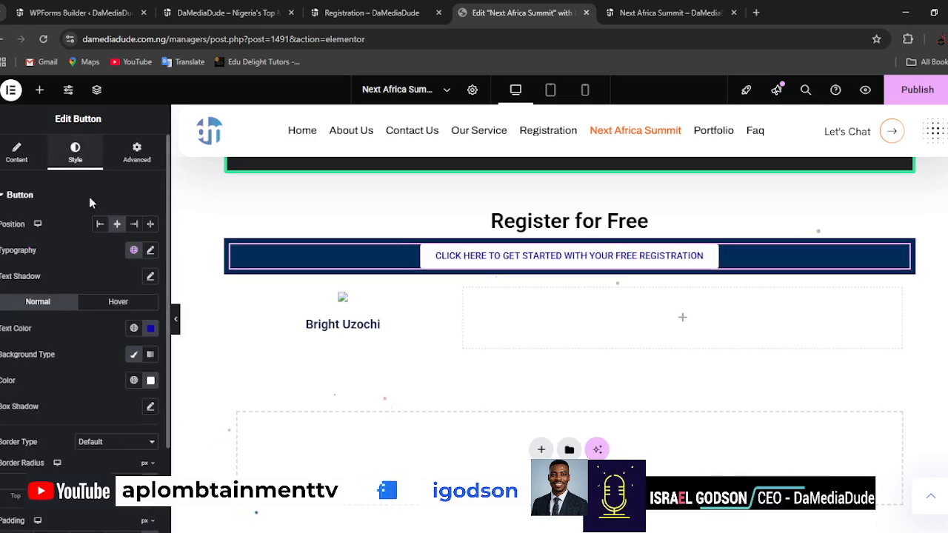
pyautogui.click(150, 330)
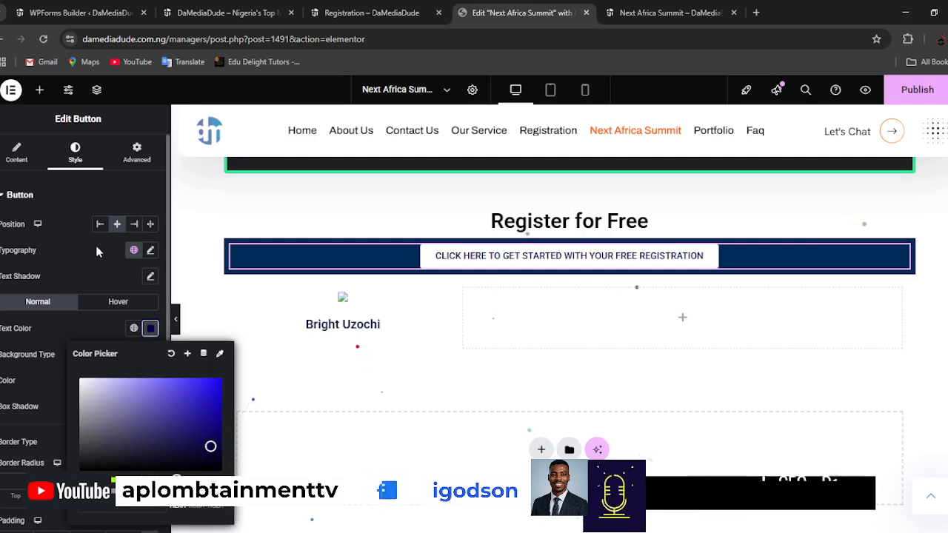
pyautogui.click(17, 157)
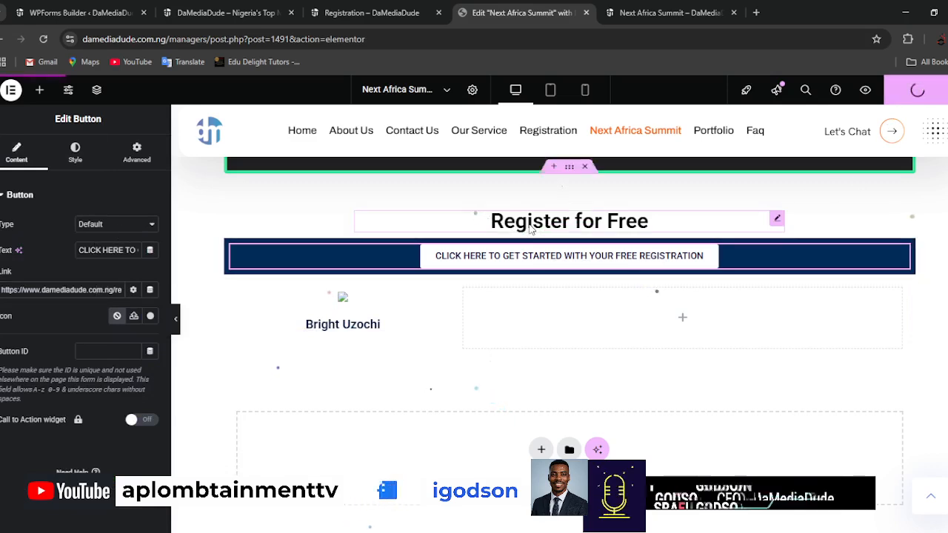
# Replace the broken image above the person's name with the black-and-white portrait from the media library.
pyautogui.scroll(1, 639, 277)
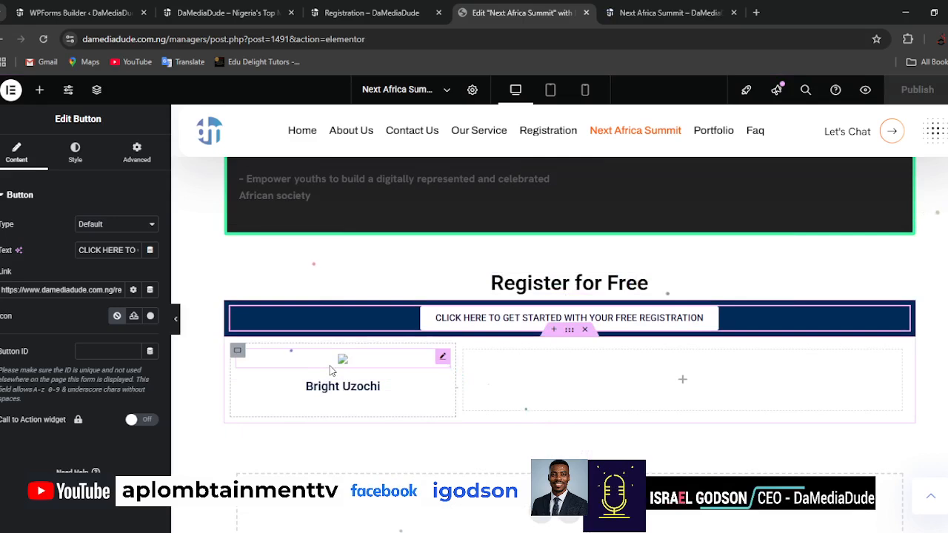
pyautogui.click(443, 359)
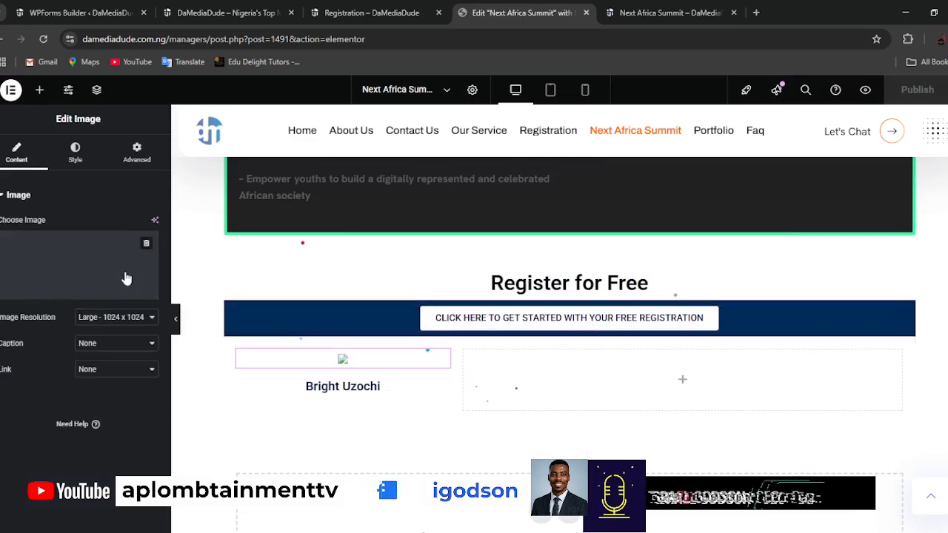
pyautogui.click(93, 259)
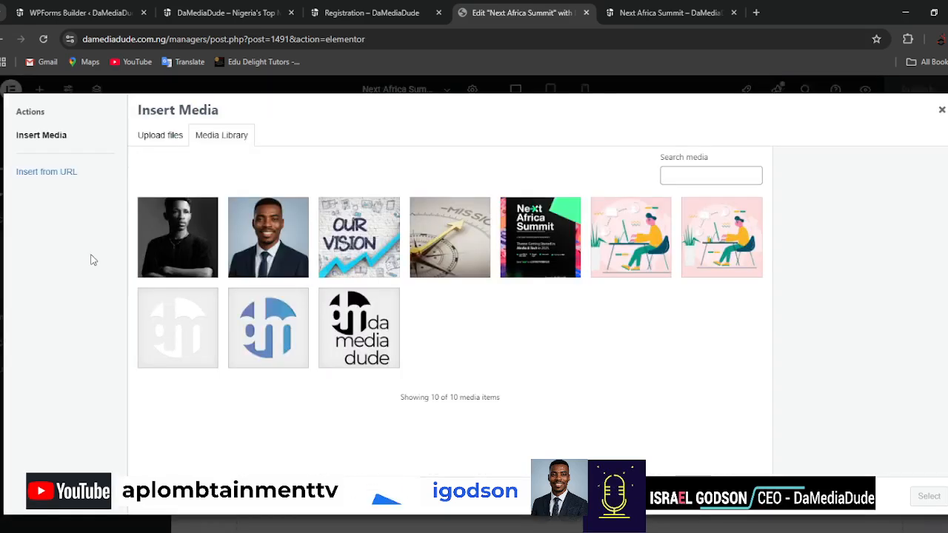
pyautogui.click(169, 255)
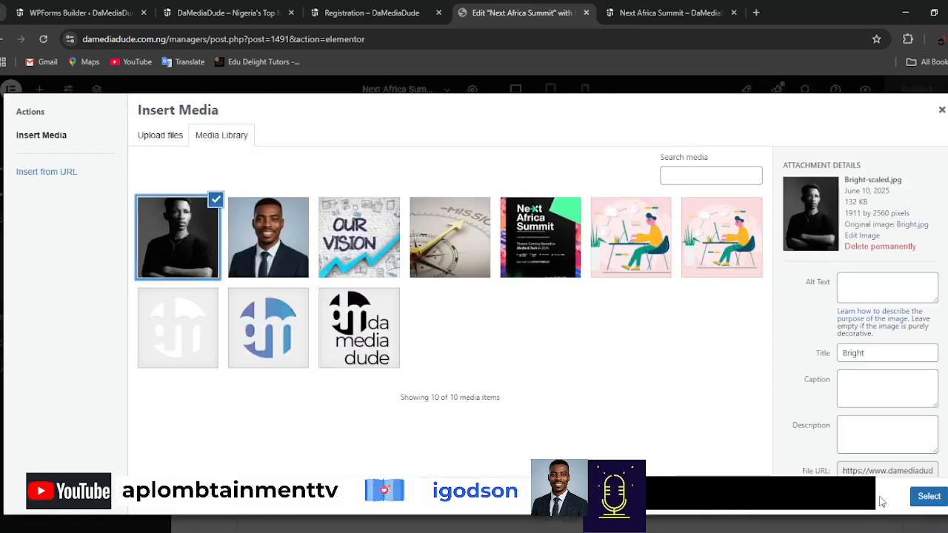
pyautogui.click(926, 497)
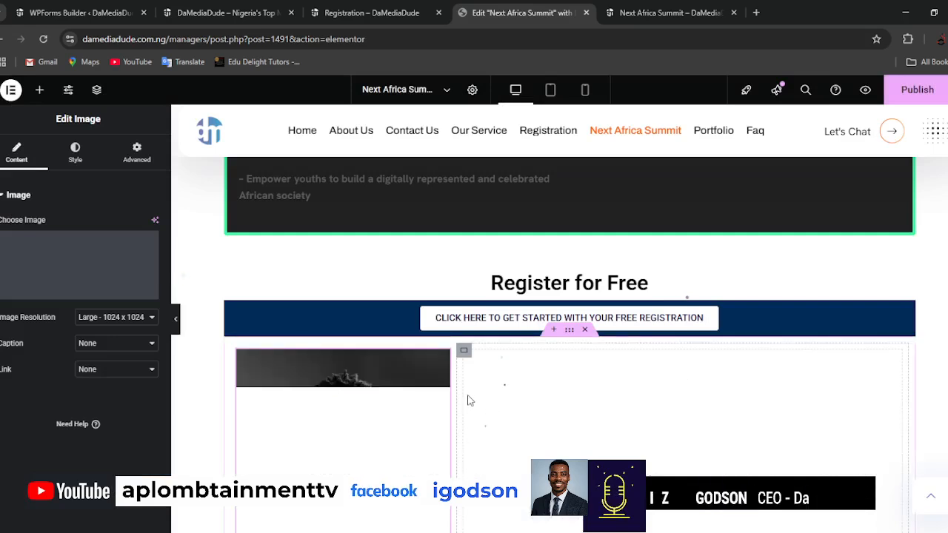
# Add a Heading widget to the empty column beside the portrait and a Text Editor widget beneath it.
pyautogui.scroll(-3, 577, 415)
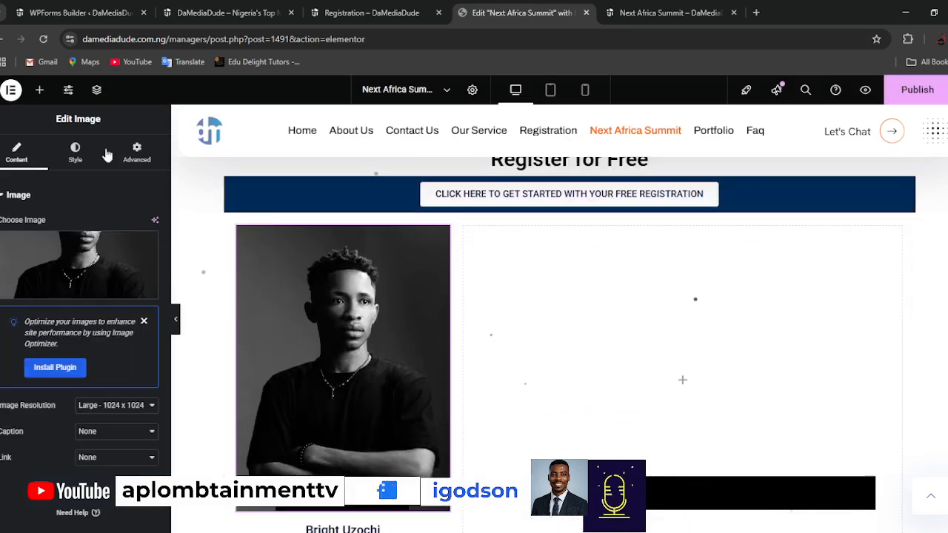
pyautogui.click(39, 90)
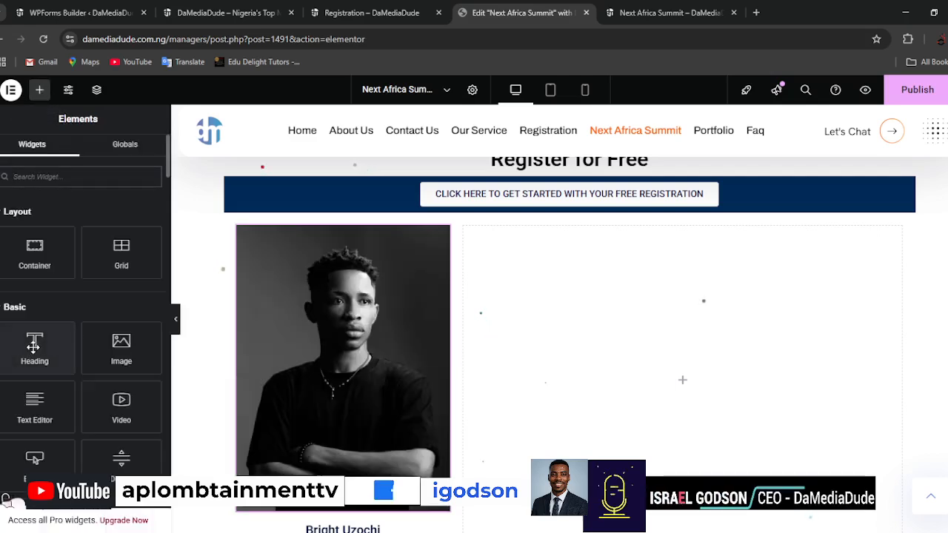
pyautogui.moveTo(33, 347); pyautogui.dragTo(675, 311)
pyautogui.click(39, 90)
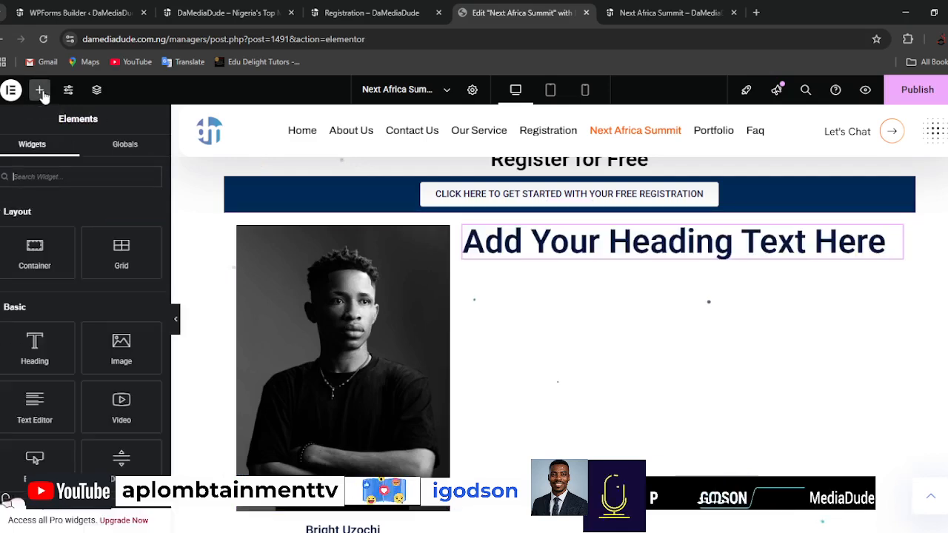
pyautogui.moveTo(35, 406); pyautogui.dragTo(646, 351)
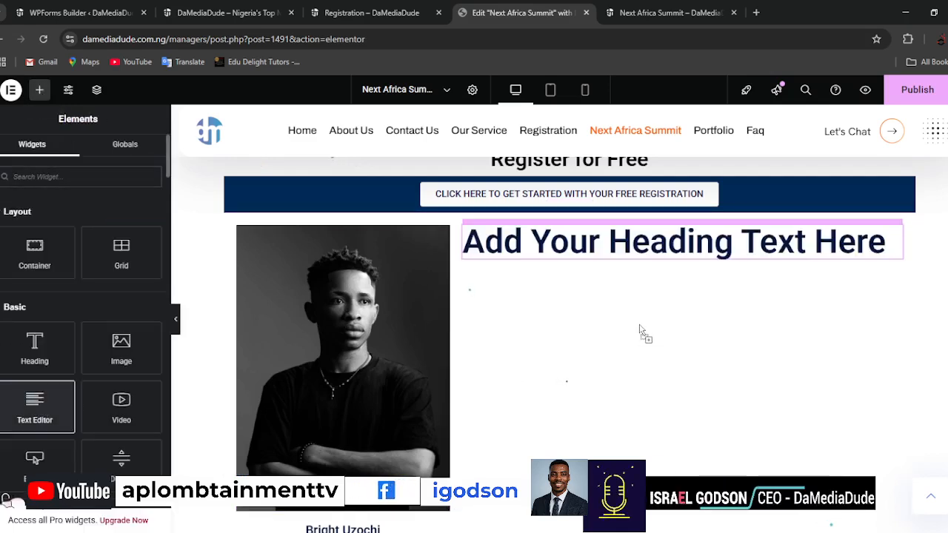
pyautogui.moveTo(641, 291); pyautogui.dragTo(641, 256)
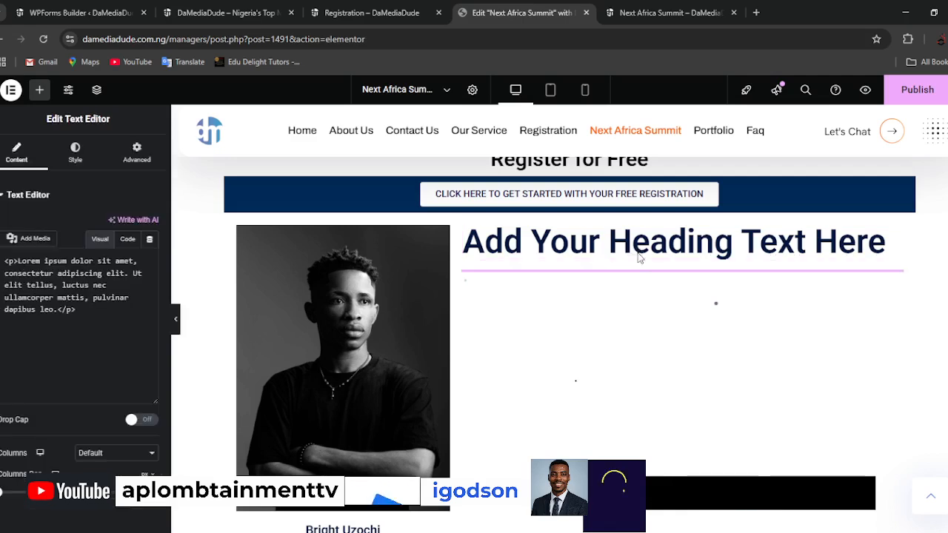
# Set the new heading to "About" followed by the person's full name and its HTML tag to H4.
pyautogui.click(646, 254)
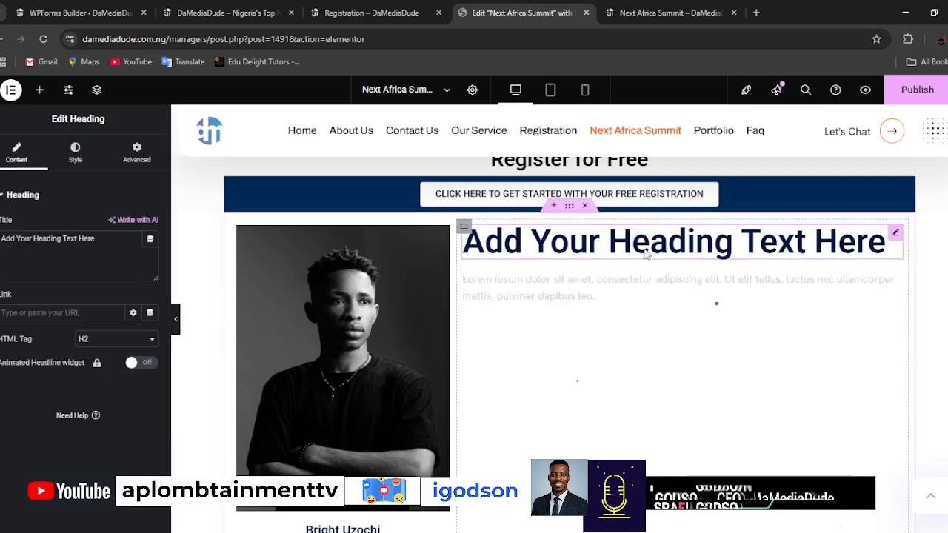
pyautogui.tripleClick(69, 240)
pyautogui.write('A')
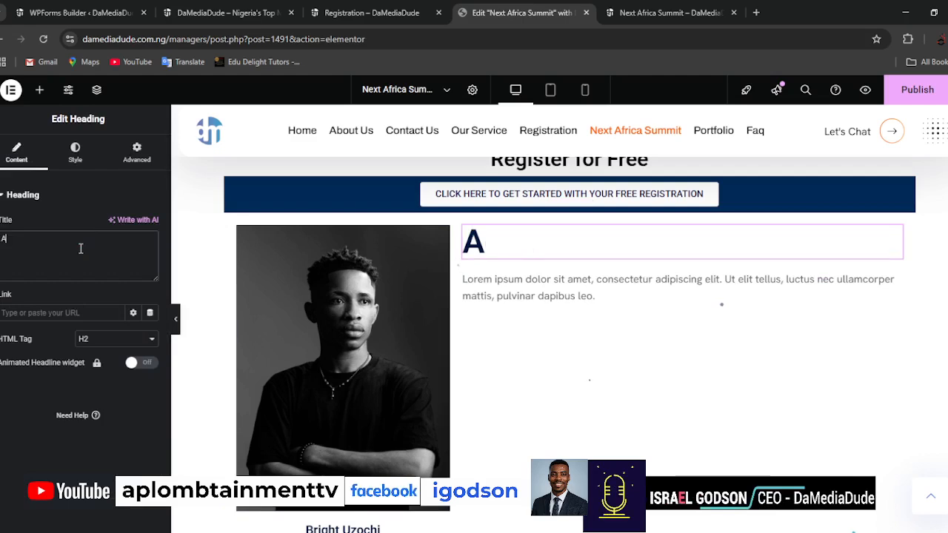
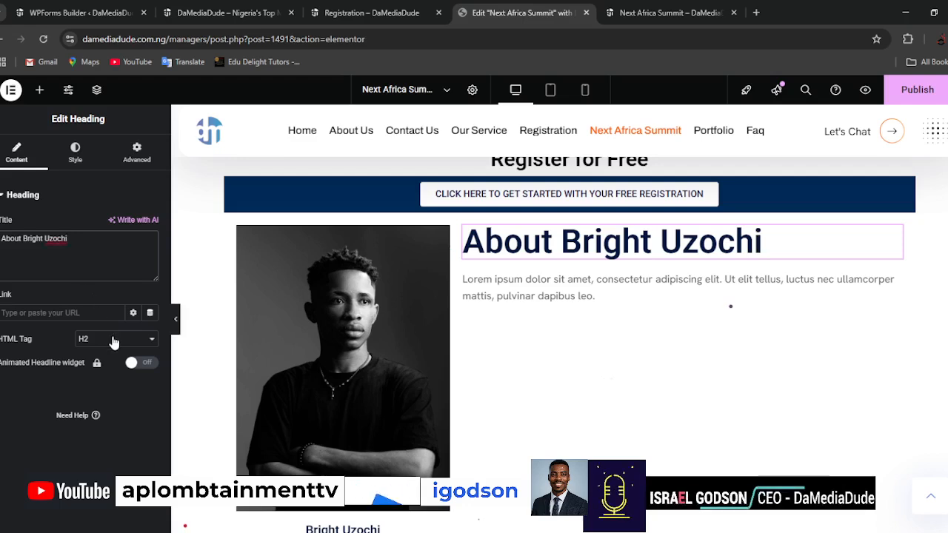
pyautogui.click(102, 402)
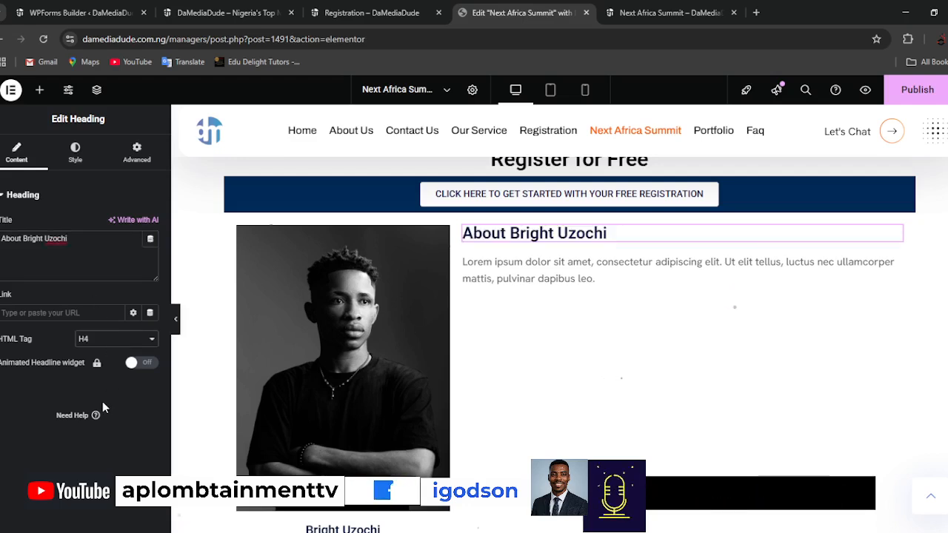
# Replace the placeholder paragraph beneath the "About" heading with the person's copied biography and social media handles.
pyautogui.click(599, 265)
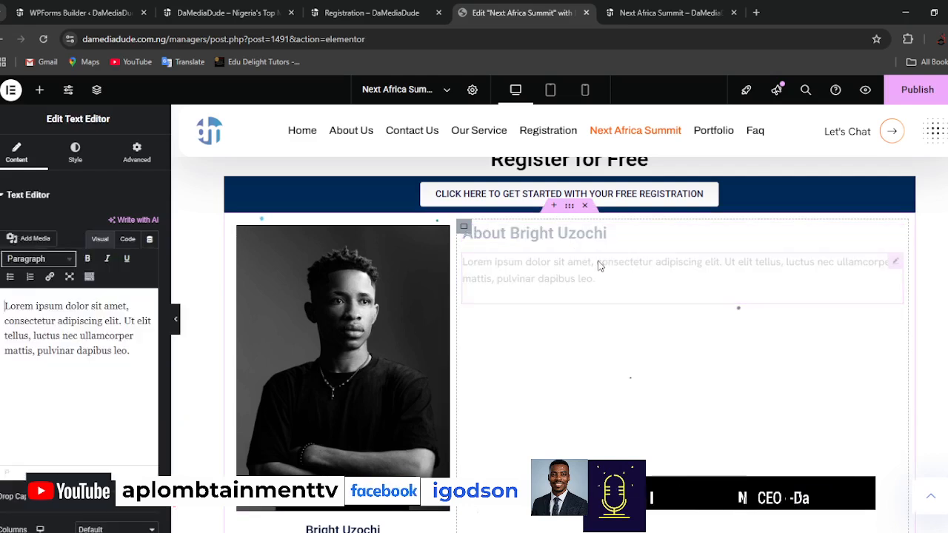
pyautogui.hotkey('ctrl', 'a')
pyautogui.hotkey('ctrl', 'v')
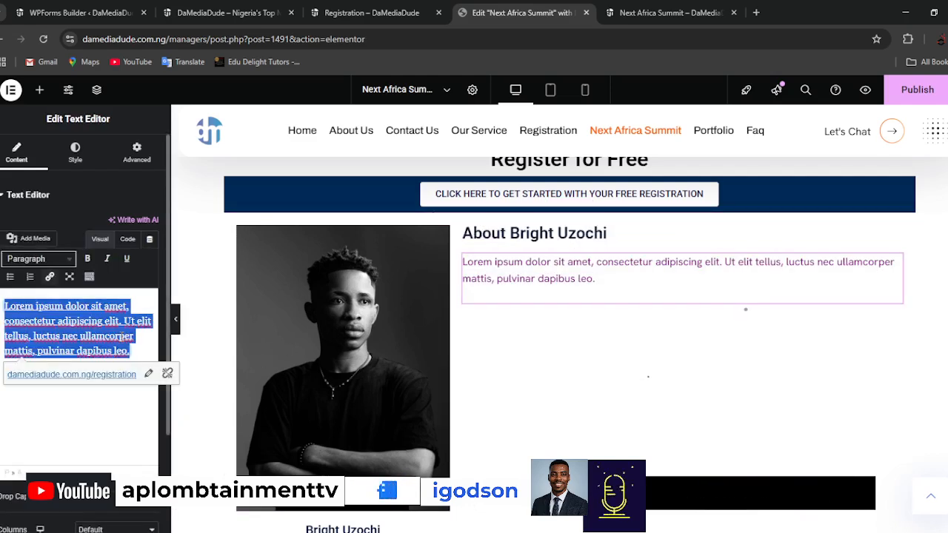
pyautogui.press('BackSpace')
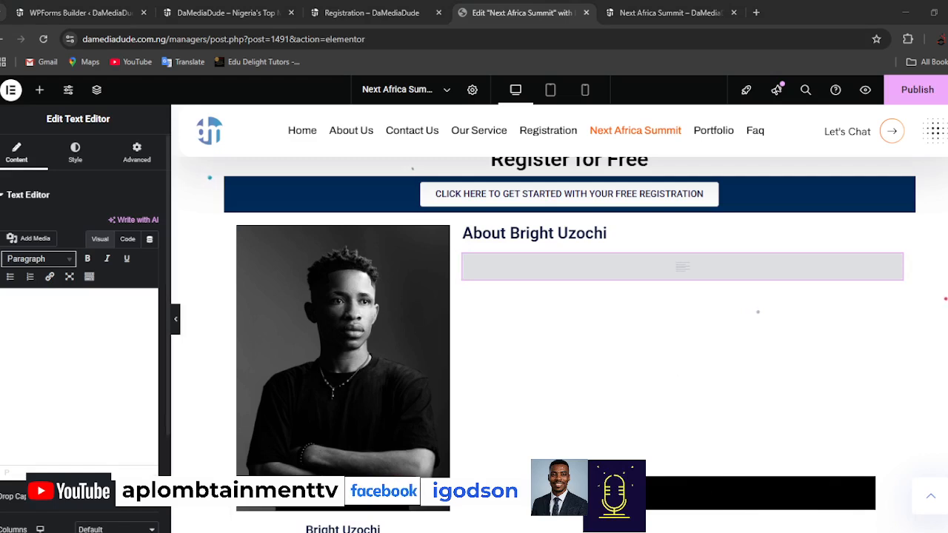
pyautogui.hotkey('ctrl', 'v')
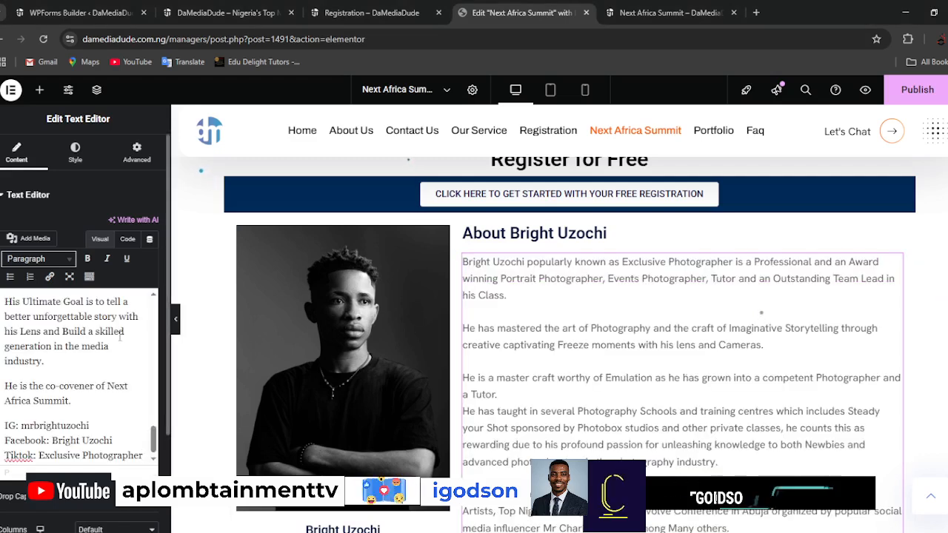
# Make the entire biography text bold and review it down to the social media handles.
pyautogui.hotkey('ctrl', 'a')
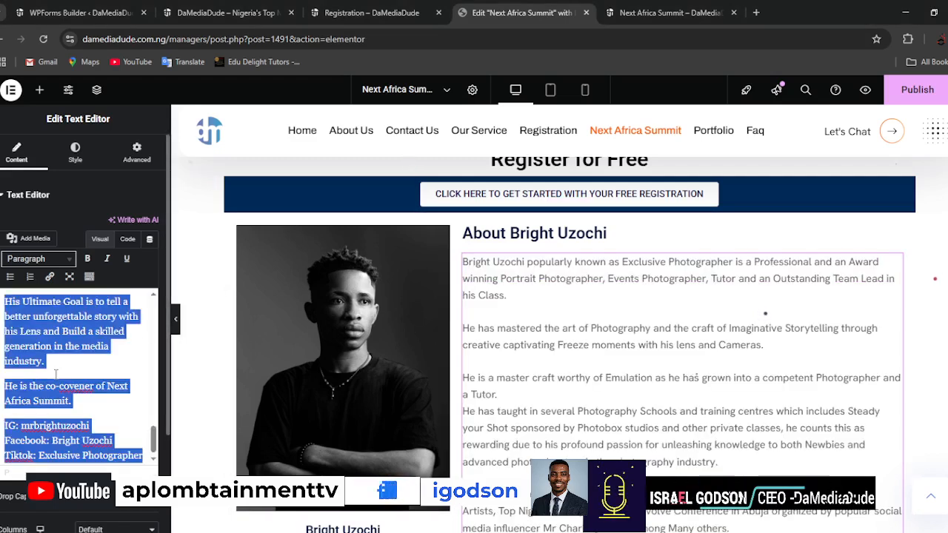
pyautogui.click(93, 261)
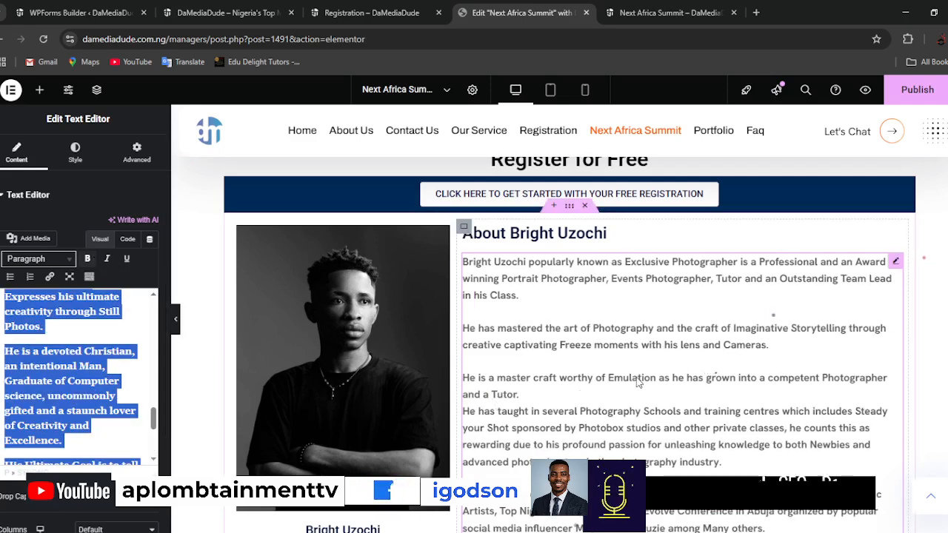
pyautogui.scroll(-3, 639, 383)
pyautogui.scroll(-4, 638, 382)
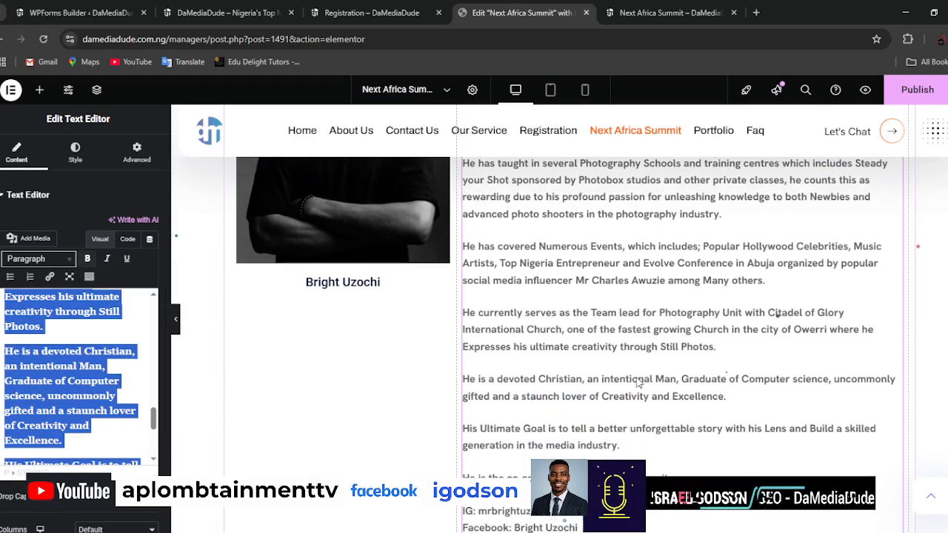
pyautogui.scroll(1, 638, 382)
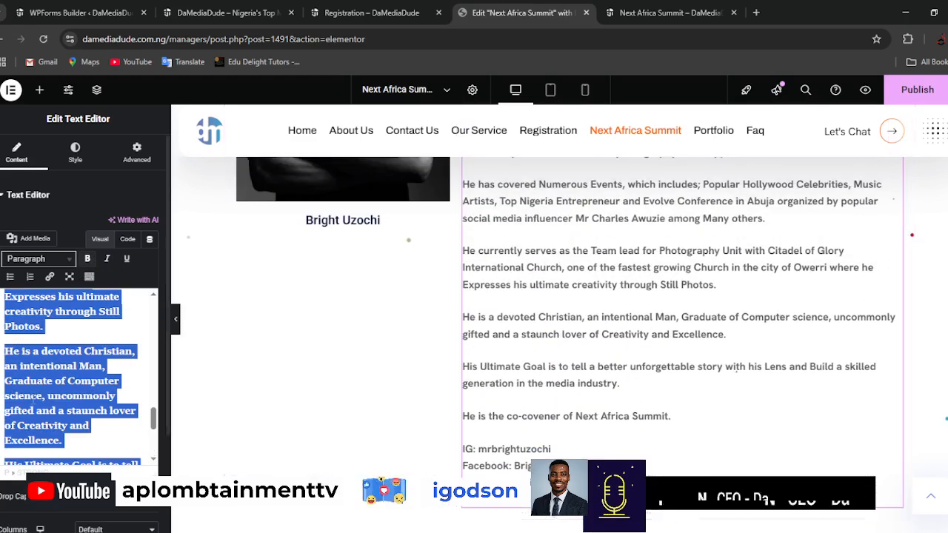
pyautogui.scroll(-3, 76, 406)
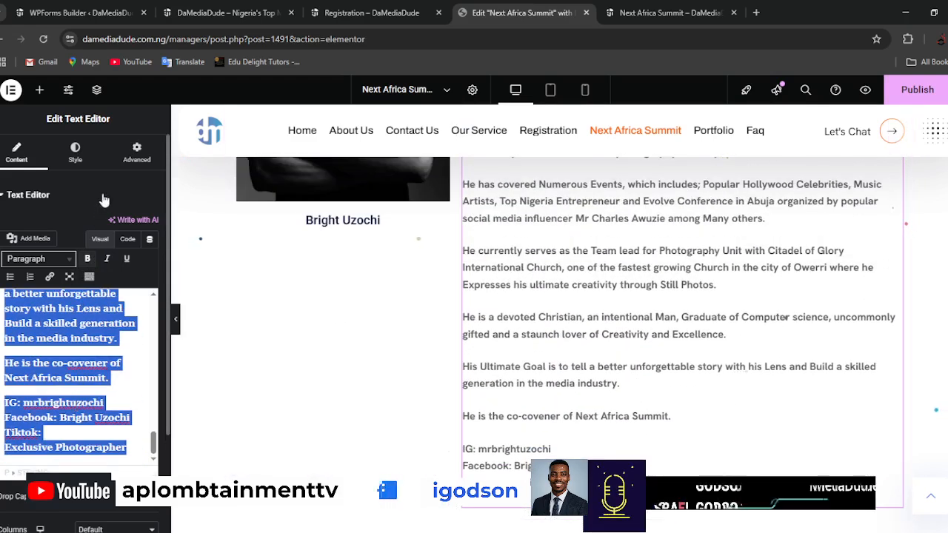
# Find the Social Icons widget and place it beneath the person's name under the portrait.
pyautogui.click(39, 89)
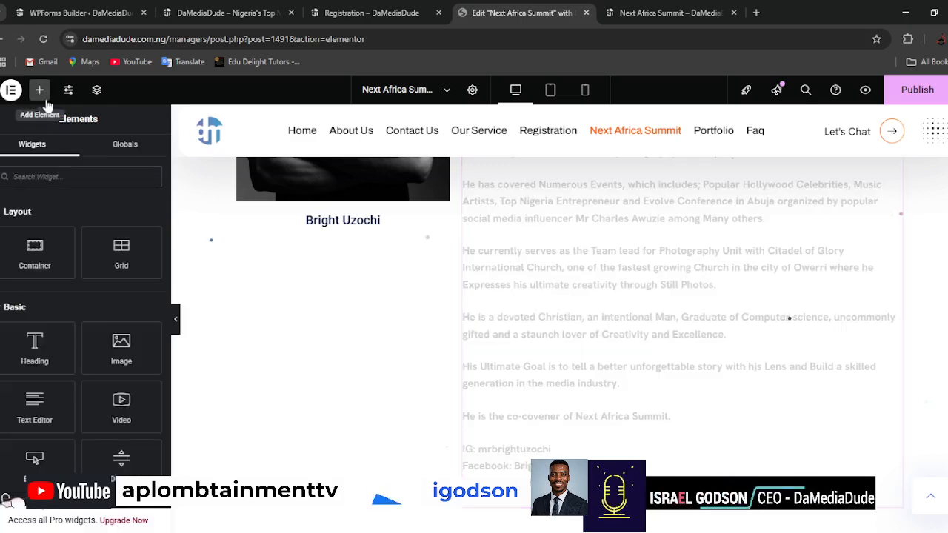
pyautogui.write('face')
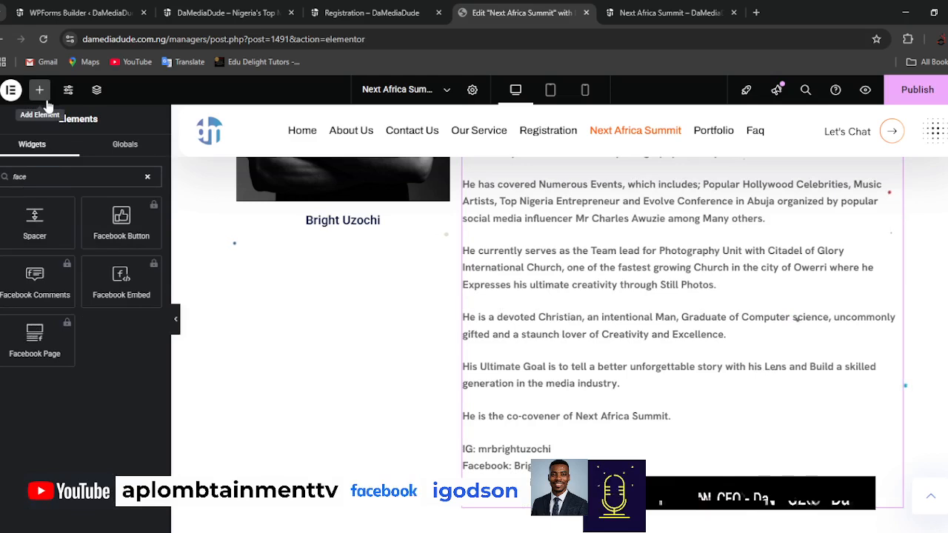
pyautogui.doubleClick(51, 177)
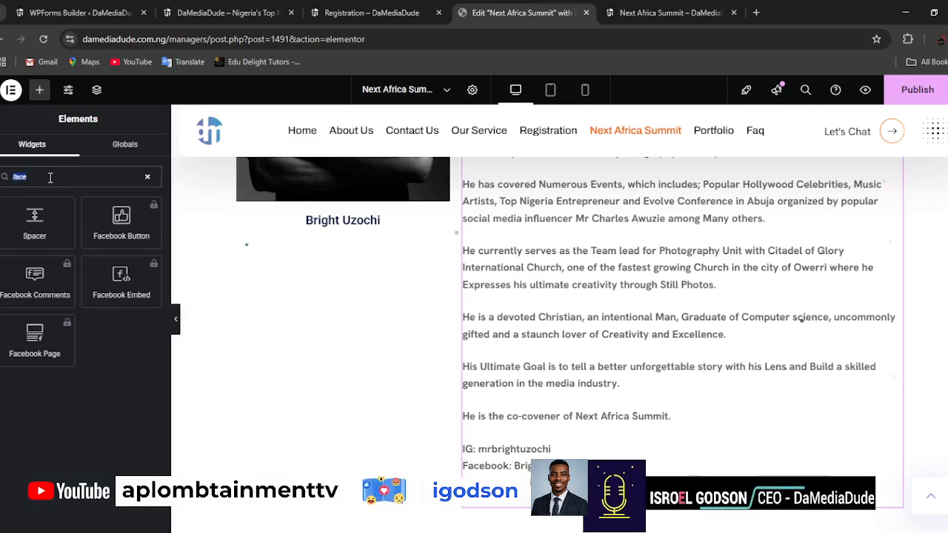
pyautogui.write('ico')
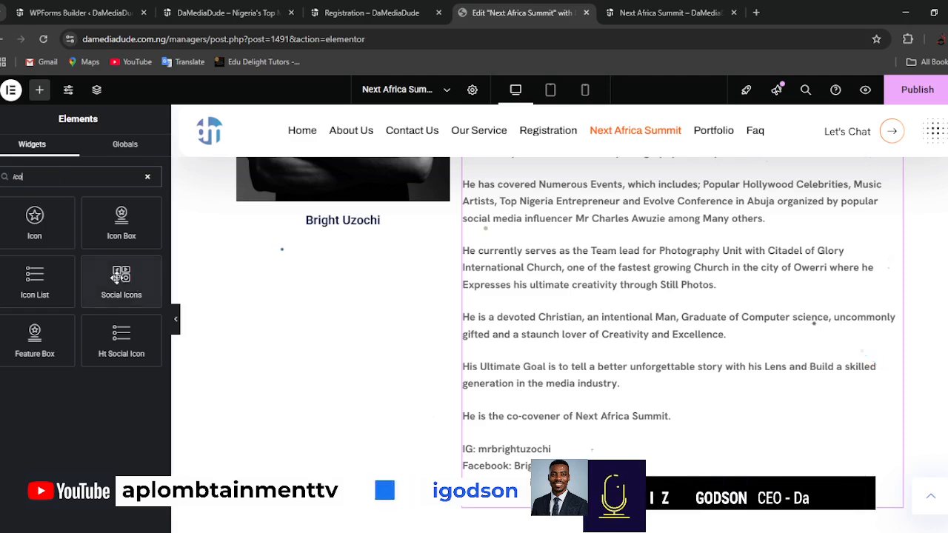
pyautogui.moveTo(120, 280); pyautogui.dragTo(323, 229)
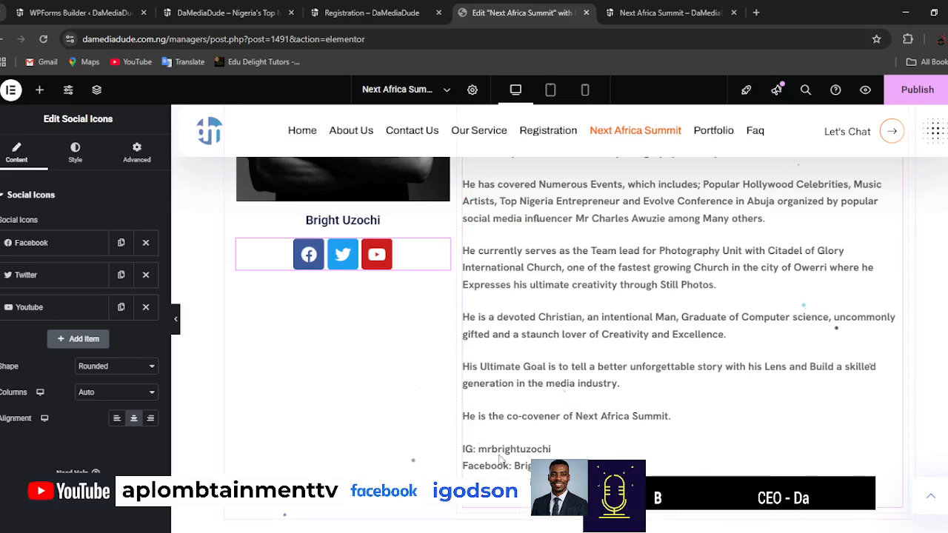
# Remove the Youtube and Twitter entries from the social icons and add a new item.
pyautogui.click(146, 307)
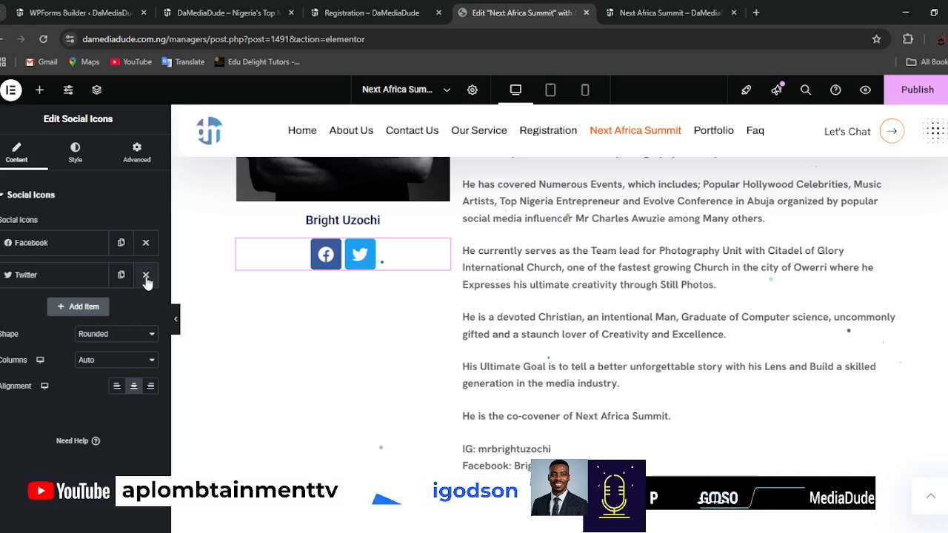
pyautogui.click(144, 277)
pyautogui.click(85, 276)
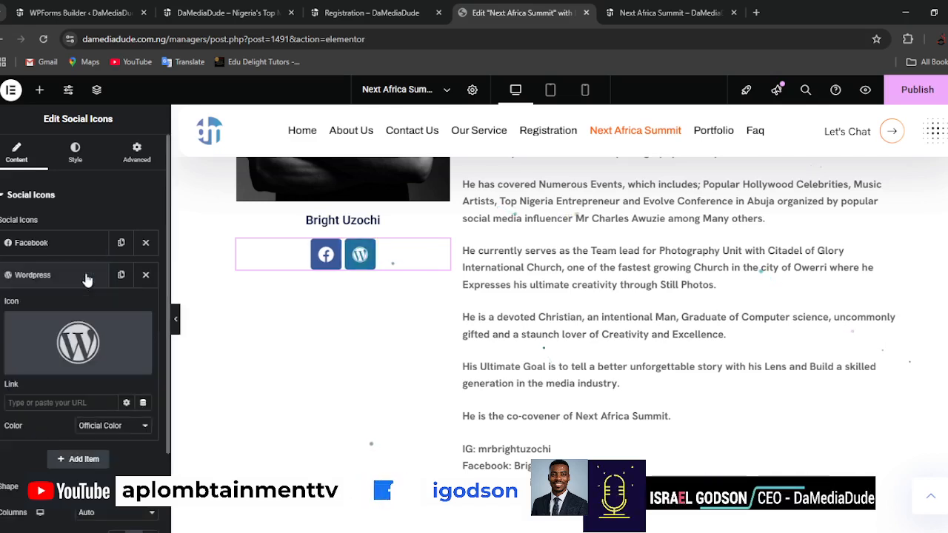
# Change the new social item's icon from WordPress to Instagram using the icon library.
pyautogui.click(80, 342)
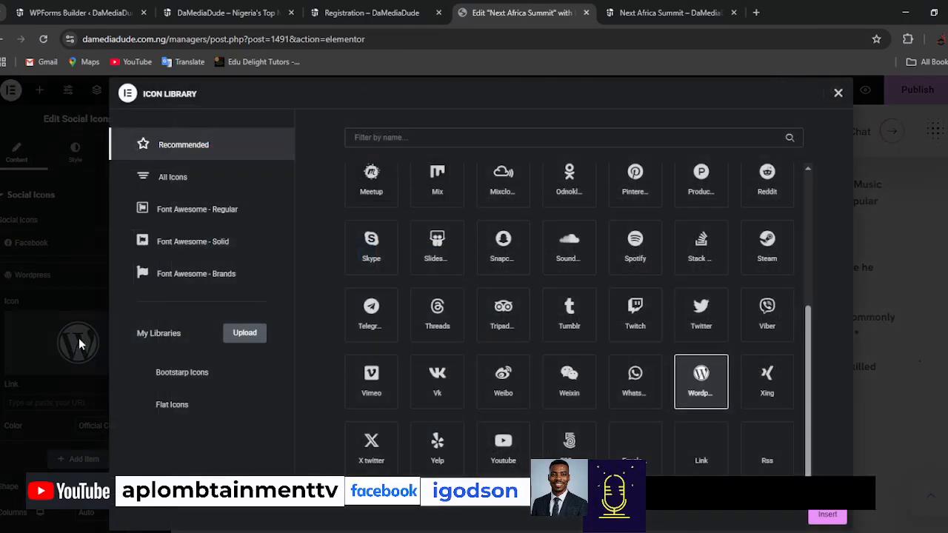
pyautogui.click(392, 140)
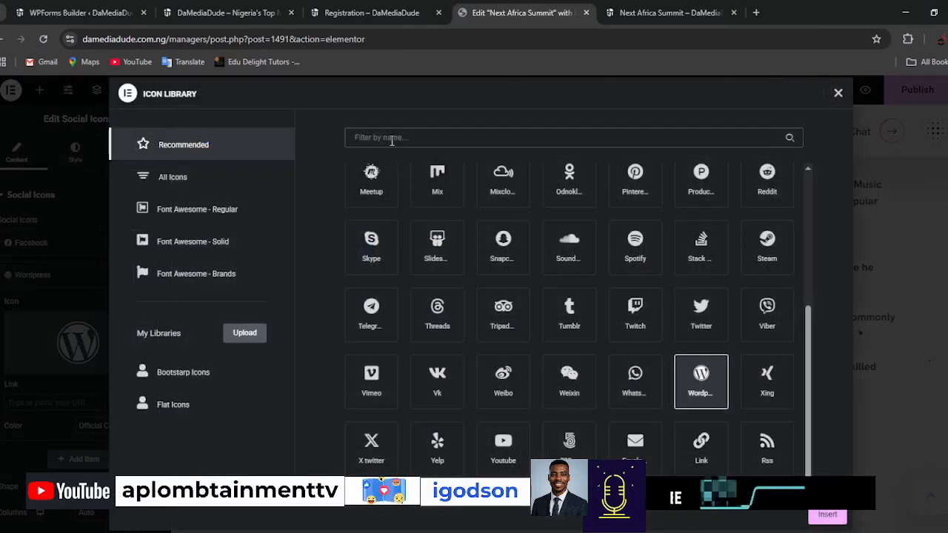
pyautogui.write('lik')
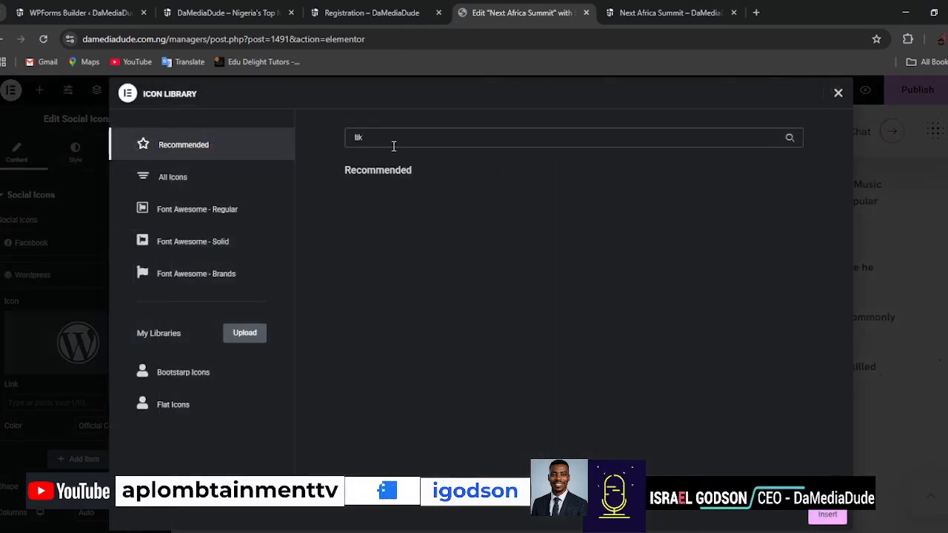
pyautogui.write('tok')
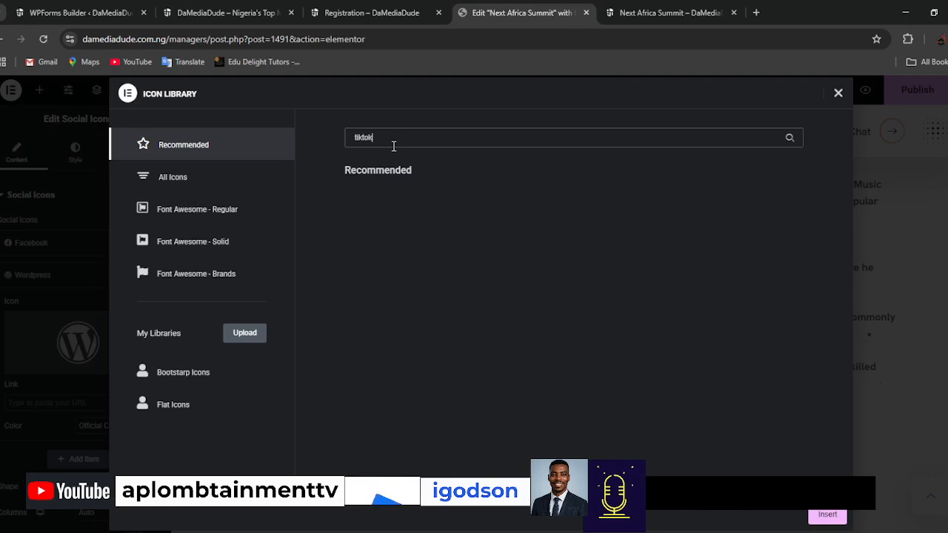
pyautogui.write('ig')
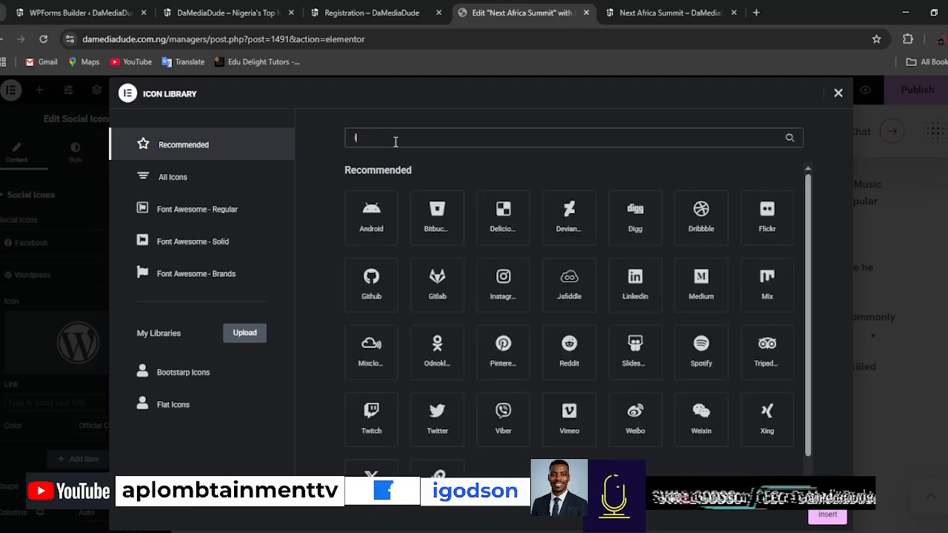
pyautogui.press('BackSpace')
pyautogui.press('BackSpace')
pyautogui.write('inst')
pyautogui.click(374, 212)
pyautogui.click(827, 514)
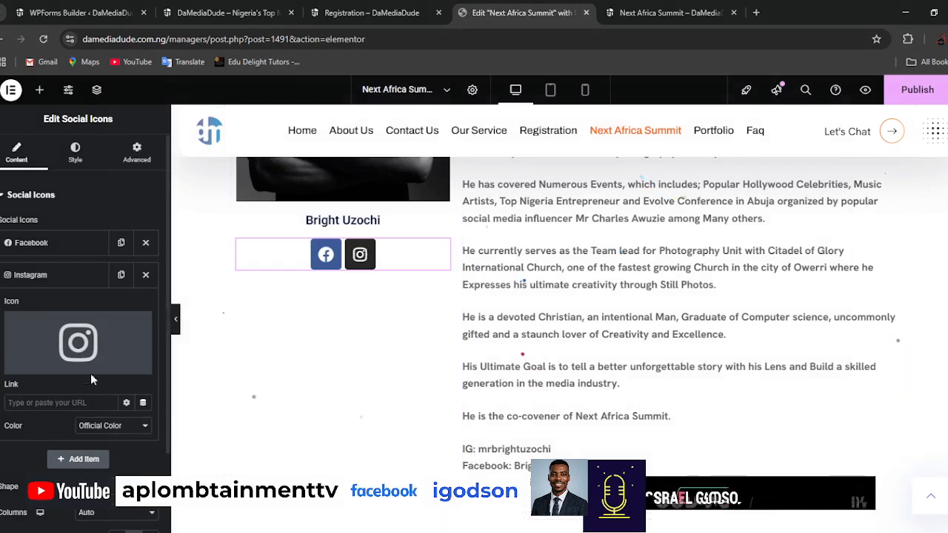
pyautogui.click(65, 401)
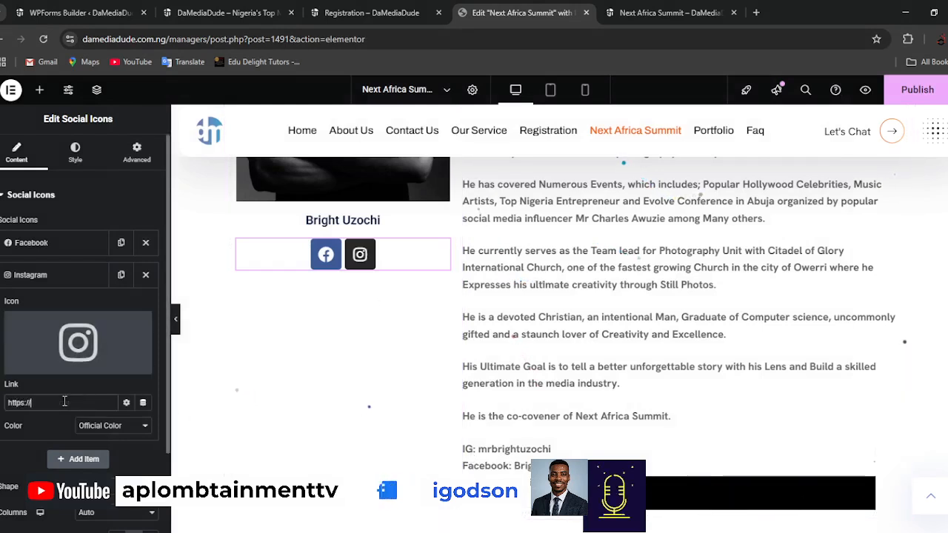
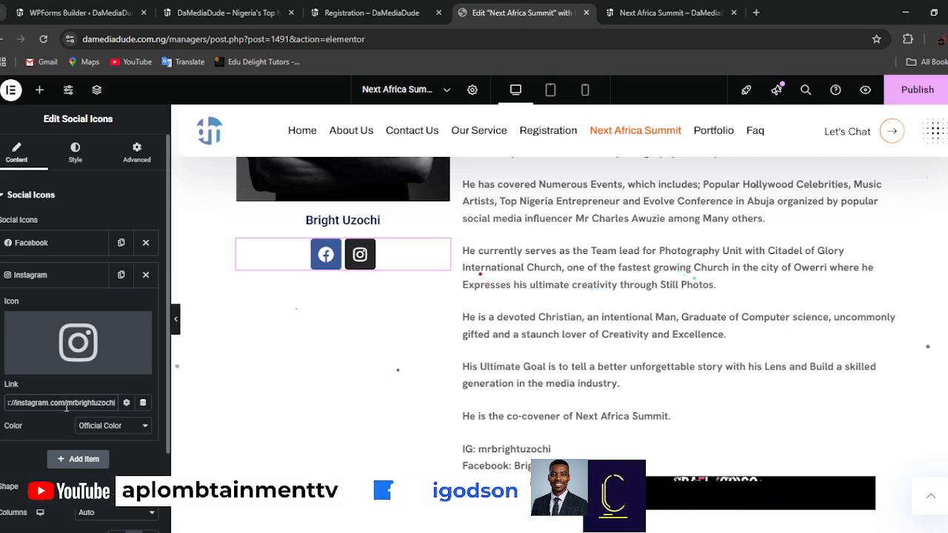
pyautogui.click(33, 245)
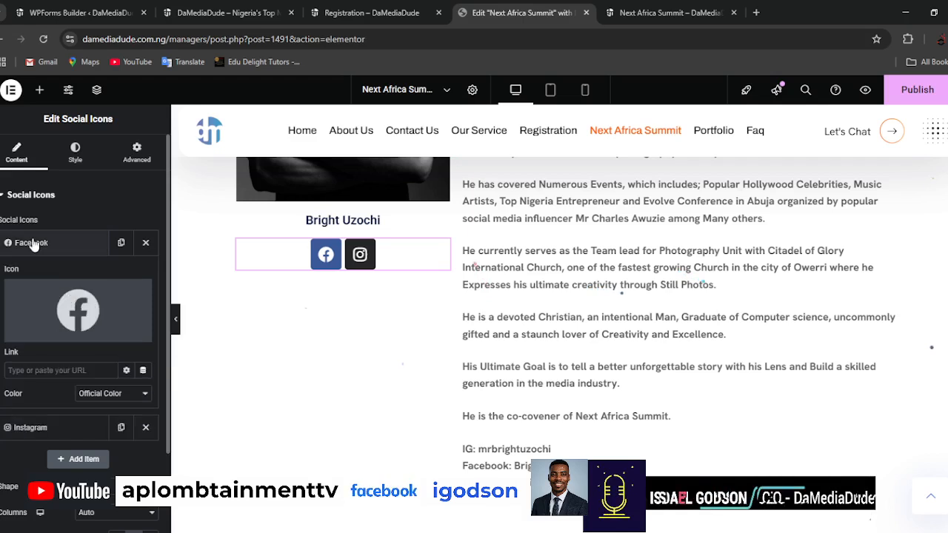
pyautogui.click(55, 370)
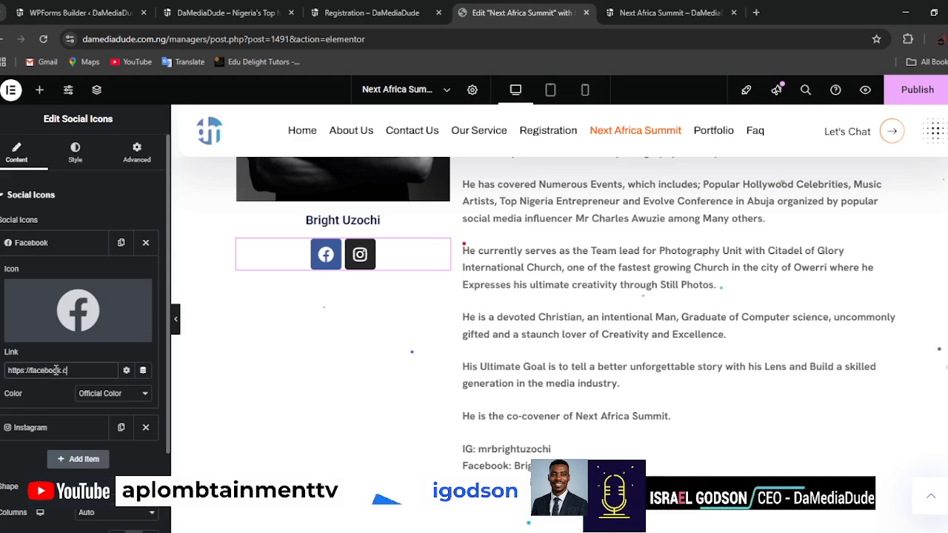
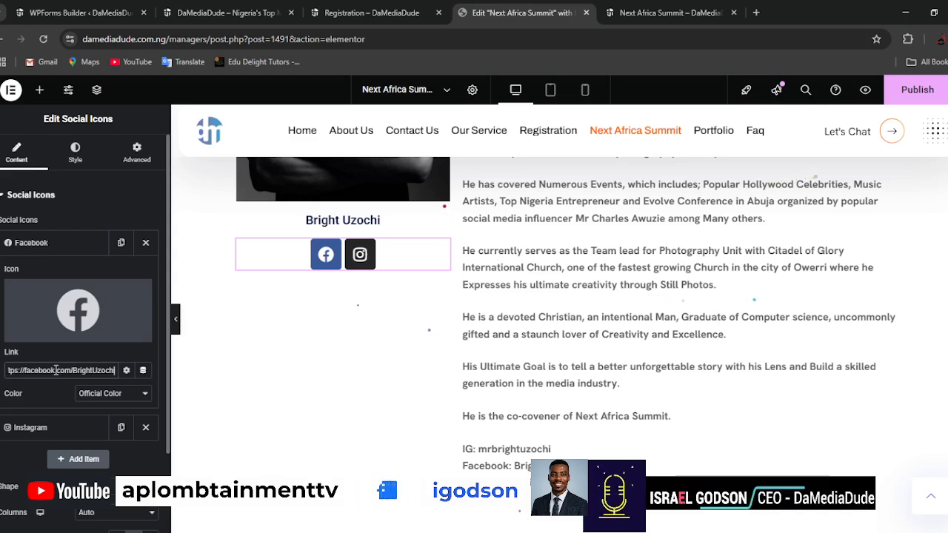
# Open the entered Facebook link in a new browser tab and continue with the saved Facebook profile.
pyautogui.hotkey('ctrl', 'a')
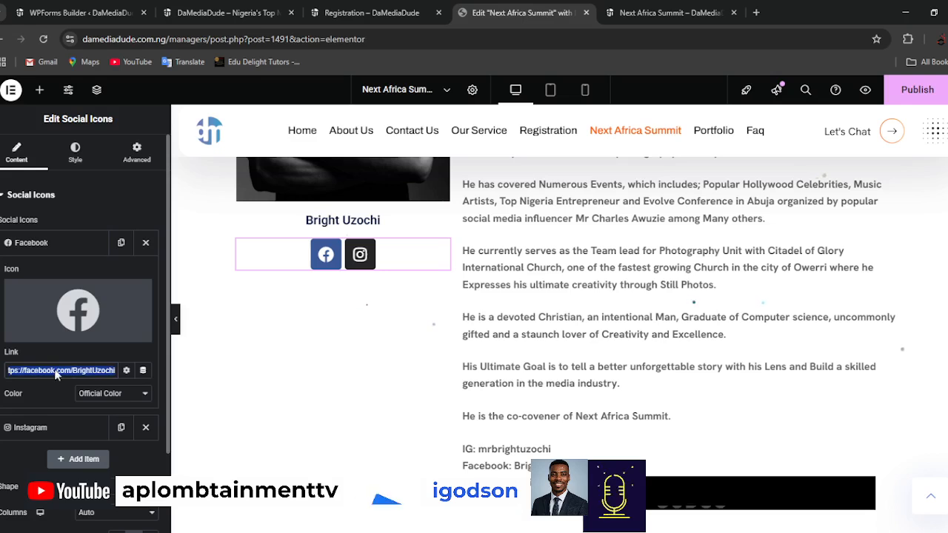
pyautogui.click(148, 231)
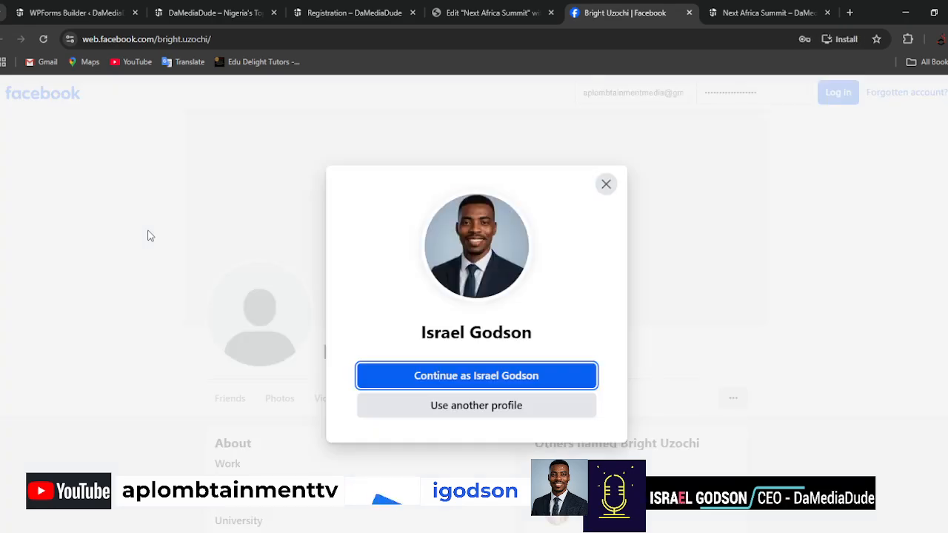
pyautogui.click(499, 382)
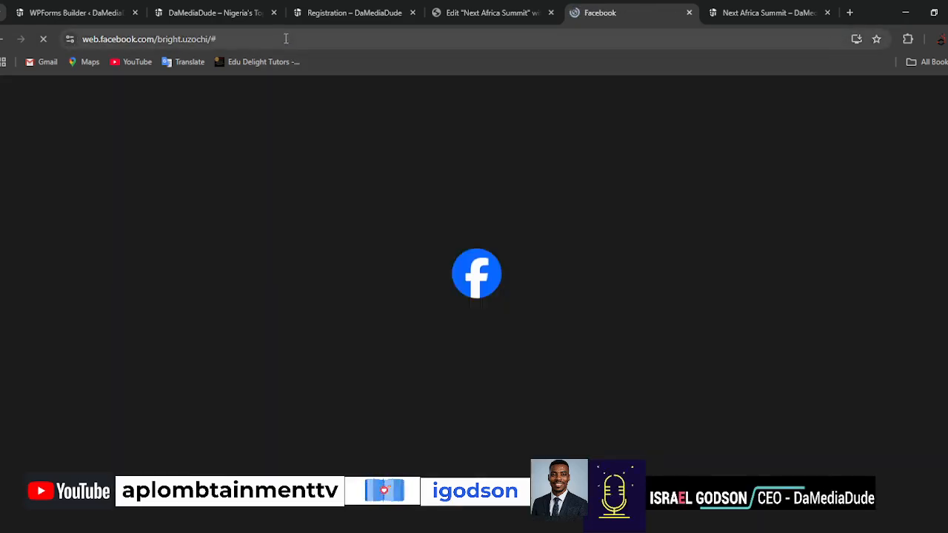
# Try the person's Facebook address with the dot between the first and last name removed.
pyautogui.click(289, 39)
pyautogui.click(307, 39)
pyautogui.press('BackSpace')
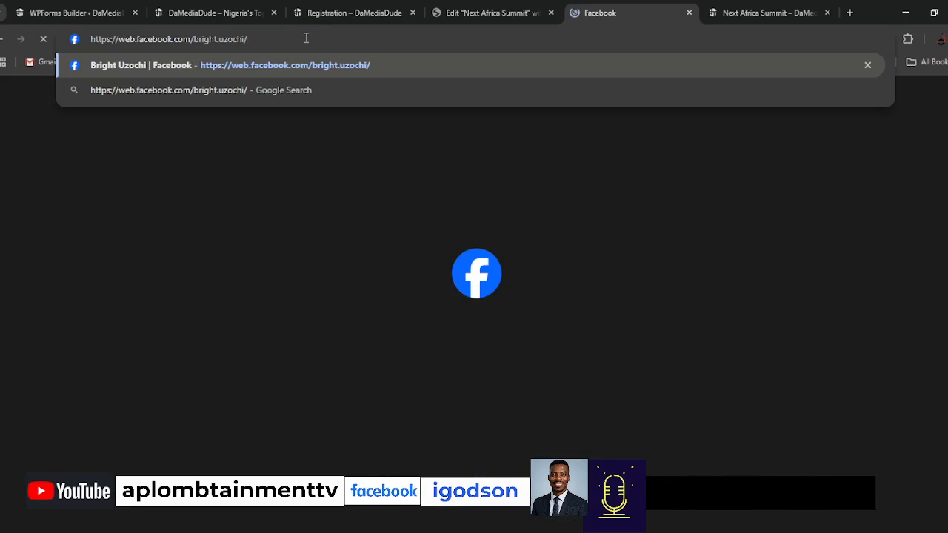
pyautogui.hotkey('ctrl', 'a')
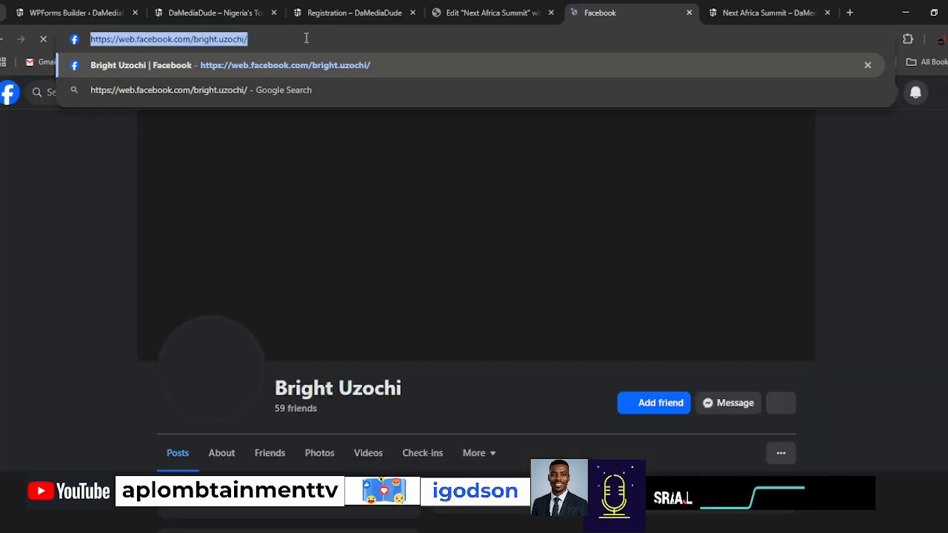
pyautogui.click(52, 218)
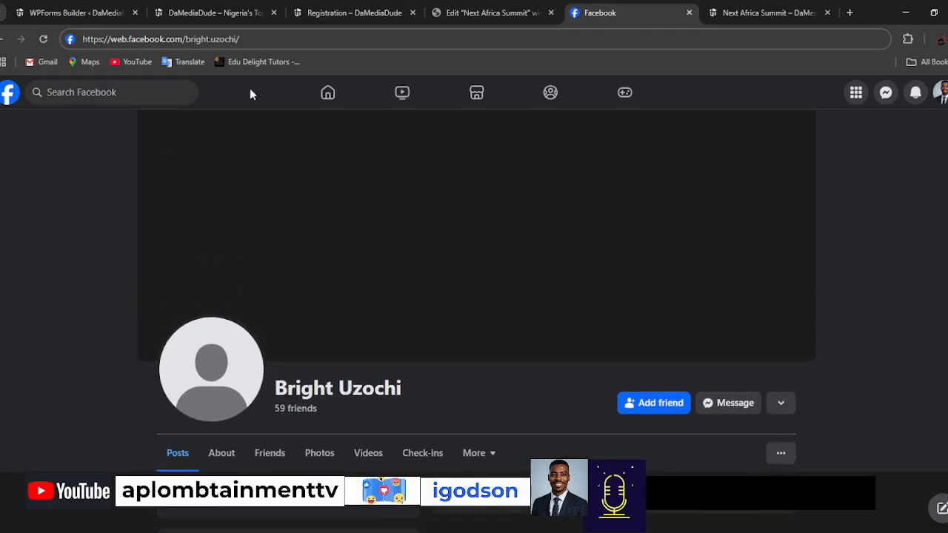
pyautogui.click(296, 40)
pyautogui.click(295, 39)
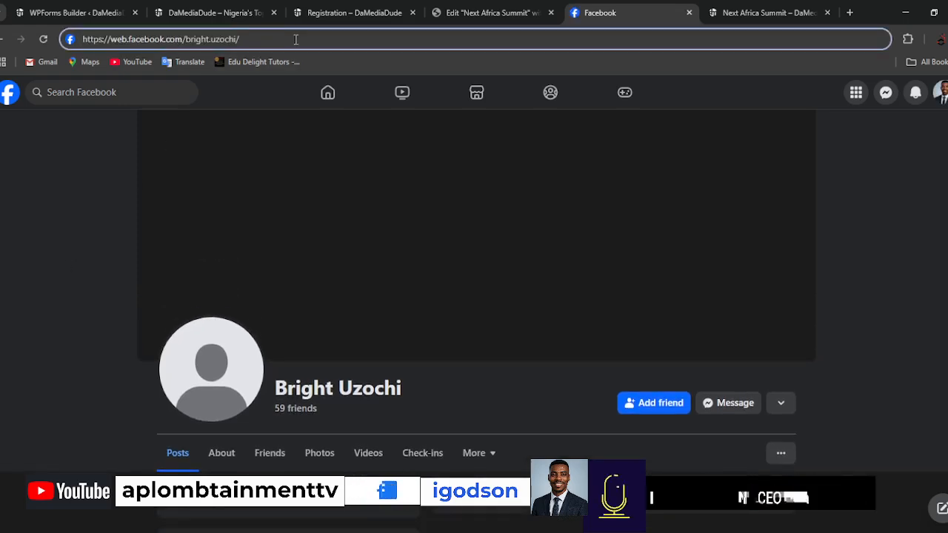
pyautogui.press('BackSpace')
pyautogui.press('Left')
pyautogui.press('Left')
pyautogui.press('Left')
pyautogui.press('Left')
pyautogui.press('Left')
pyautogui.press('Left')
pyautogui.press('BackSpace')
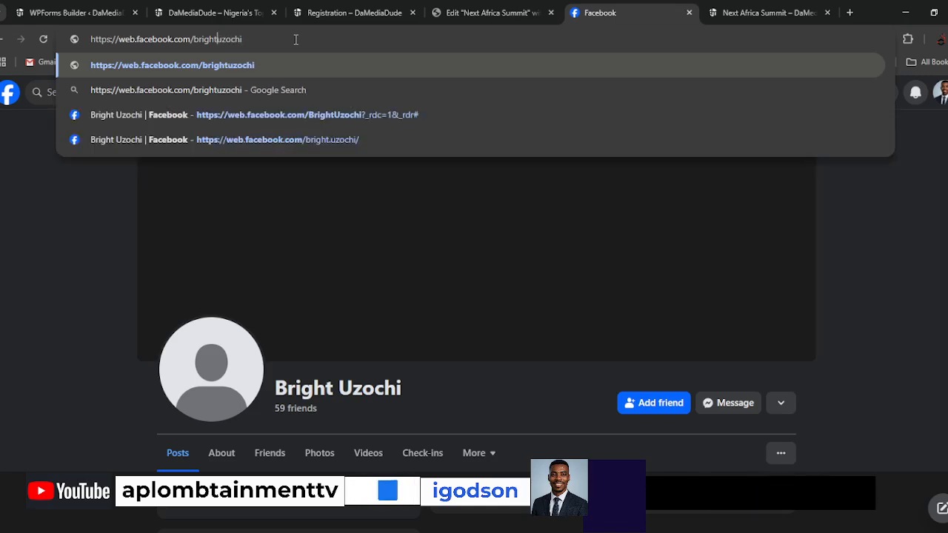
pyautogui.press('Return')
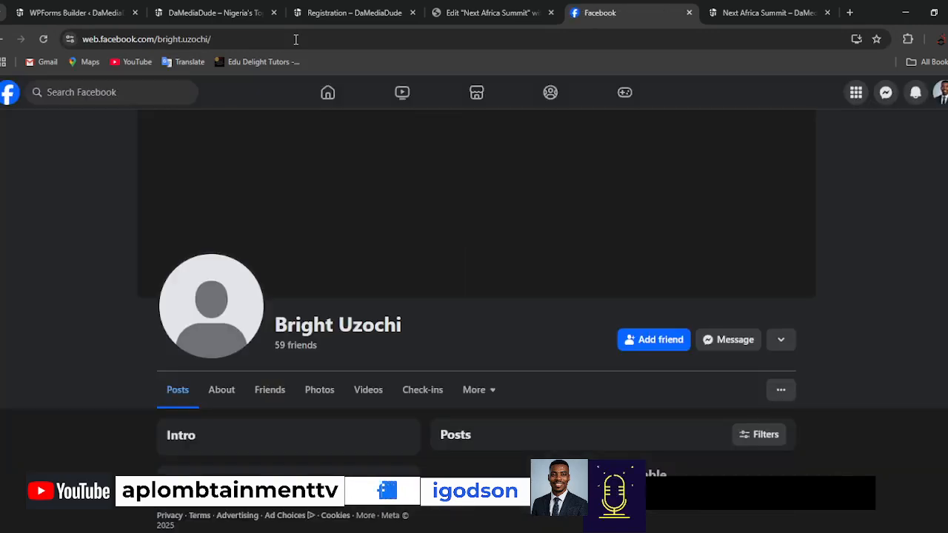
# Try the person's Facebook address with a hyphen instead of the dot between the names.
pyautogui.click(295, 40)
pyautogui.click(295, 39)
pyautogui.press('BackSpace')
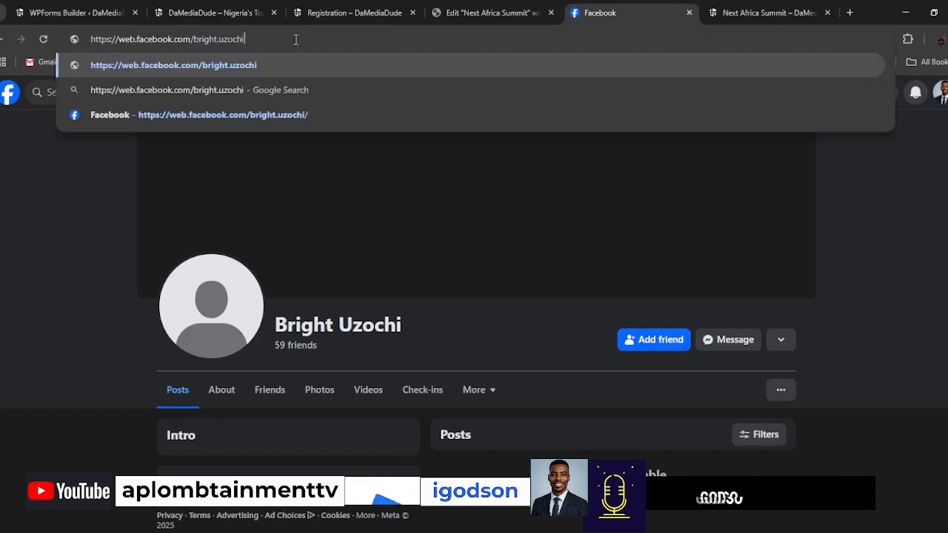
pyautogui.press('Left')
pyautogui.press('Left')
pyautogui.press('Left')
pyautogui.press('Left')
pyautogui.press('Left')
pyautogui.press('Left')
pyautogui.press('Left')
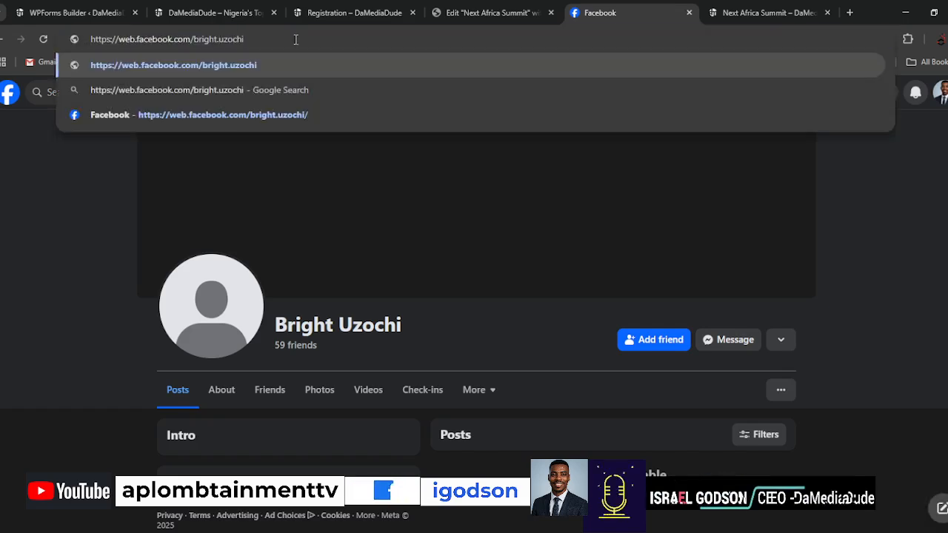
pyautogui.press('Delete')
pyautogui.write('-')
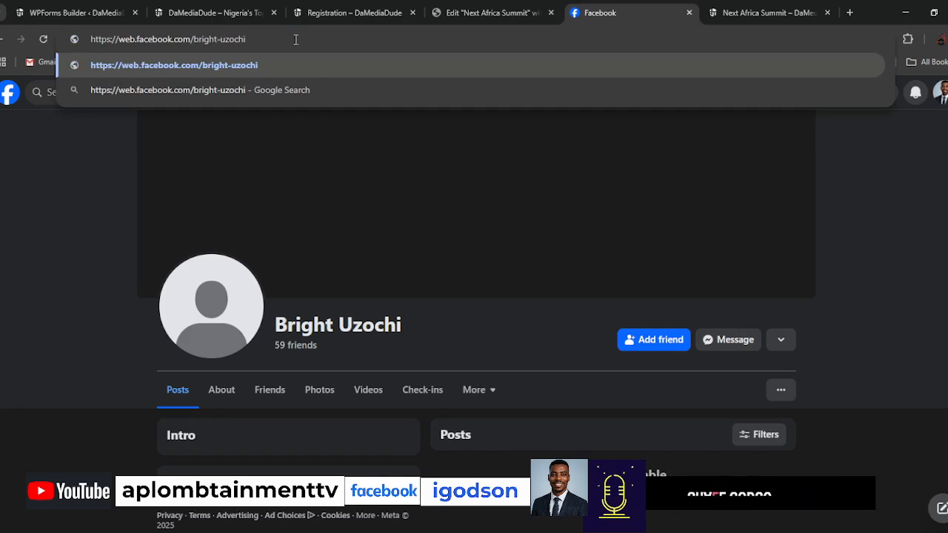
pyautogui.press('Return')
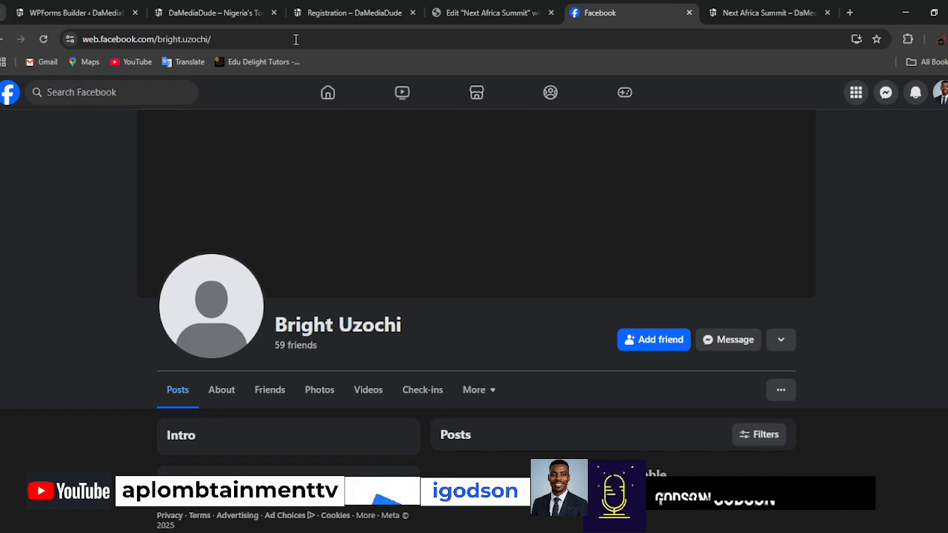
# Search Facebook for the person's full name and open the profile listed as a photographer.
pyautogui.click(120, 97)
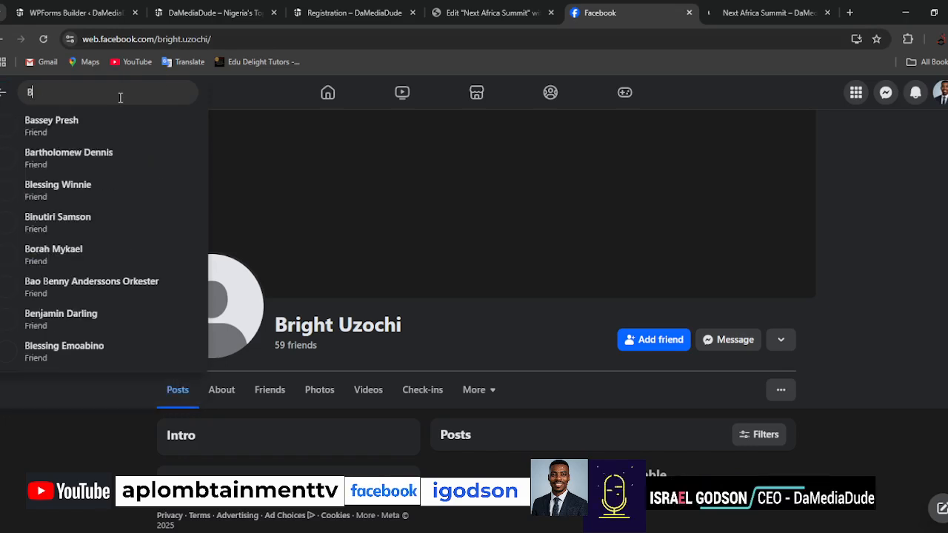
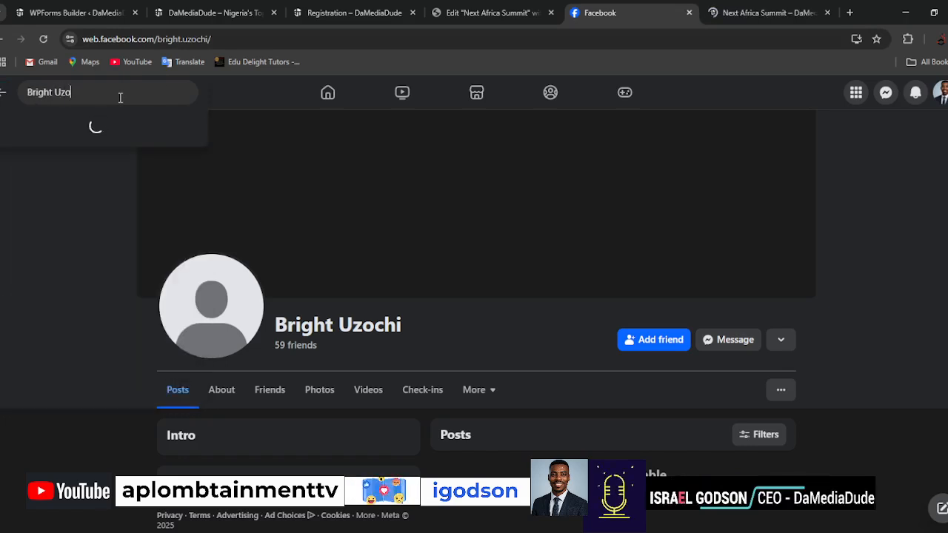
pyautogui.press('Return')
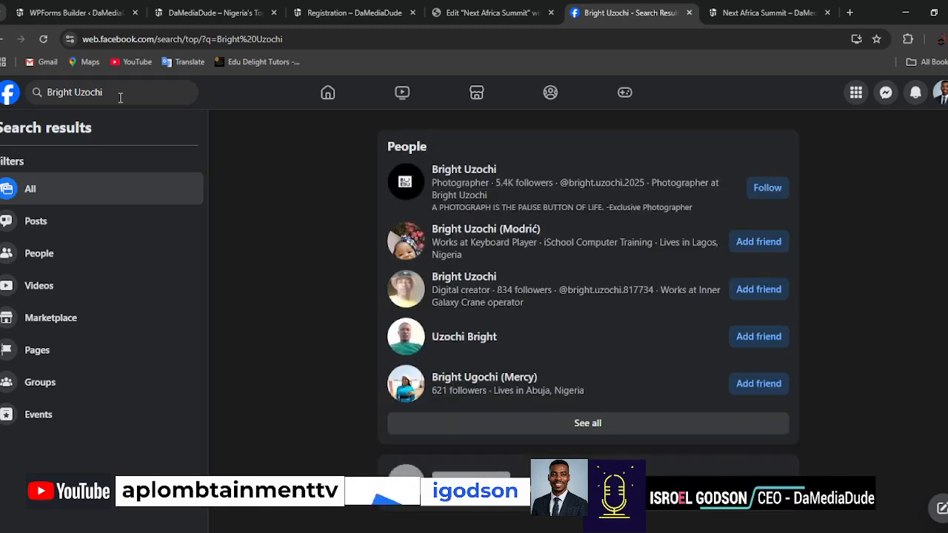
pyautogui.click(485, 172)
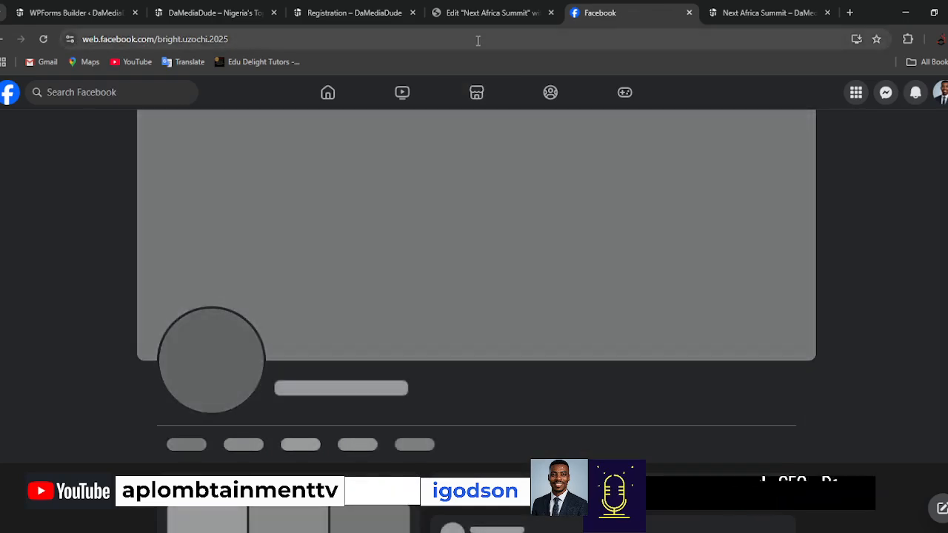
# Copy the photographer profile's address and set it as the Facebook icon's link in the Elementor editor.
pyautogui.click(477, 41)
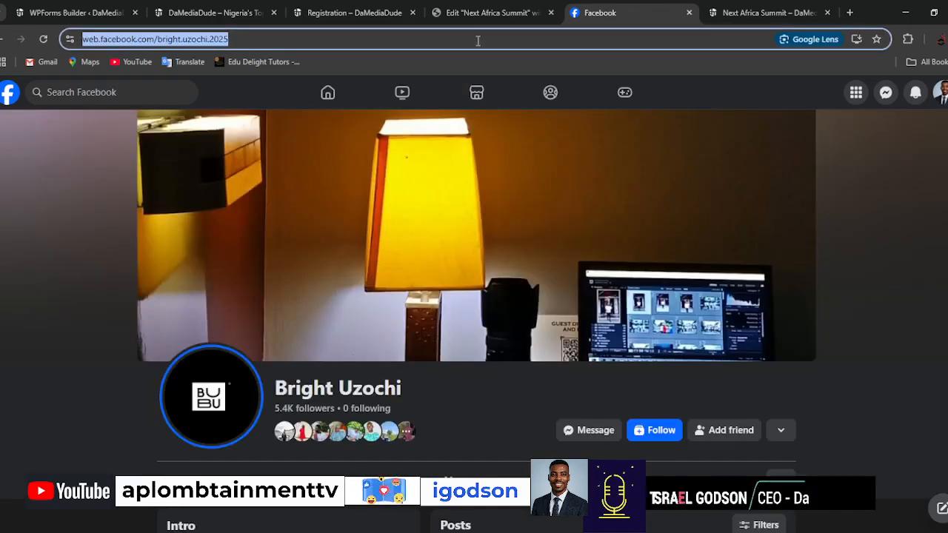
pyautogui.click(60, 204)
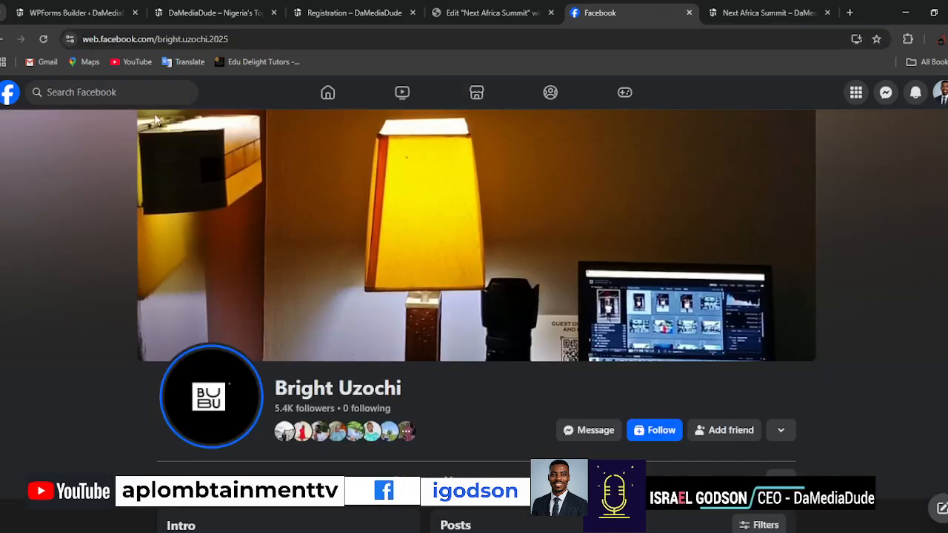
pyautogui.click(477, 13)
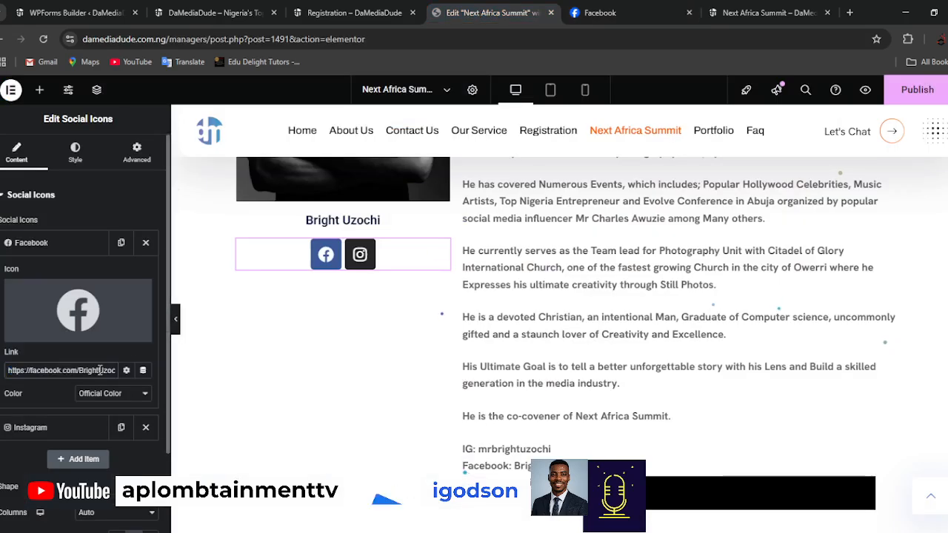
pyautogui.tripleClick(100, 371)
pyautogui.hotkey('ctrl', 'v')
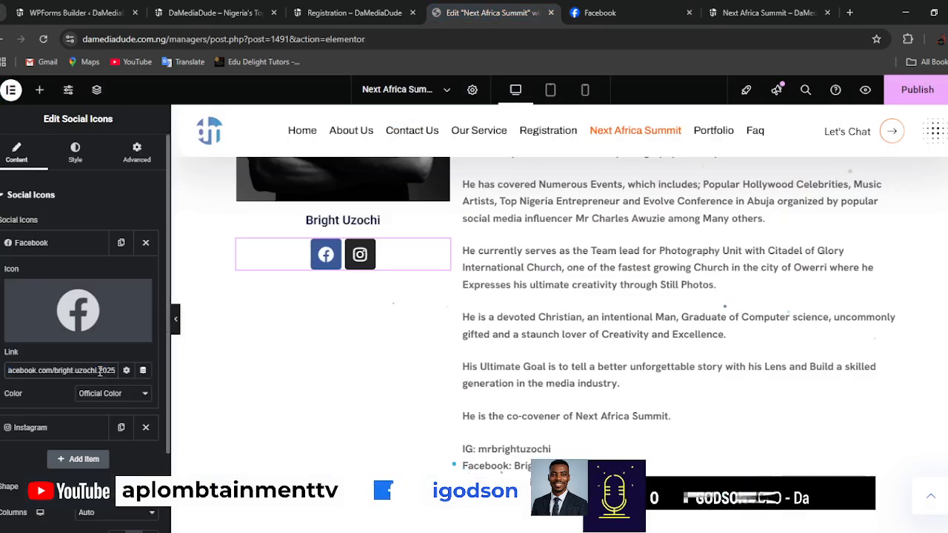
pyautogui.click(64, 248)
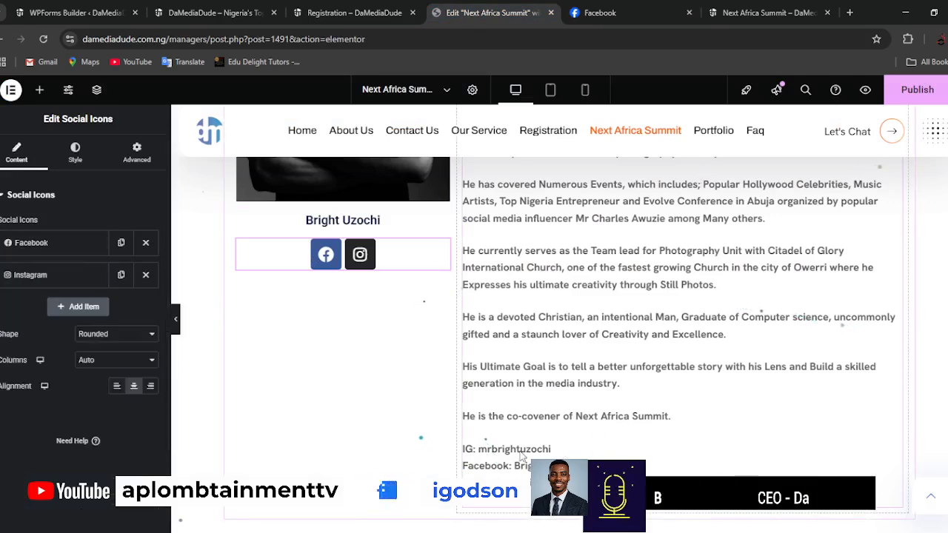
# Add a third social item and change its icon to the first Tiktok result among all icons in the library.
pyautogui.click(80, 308)
pyautogui.moveTo(44, 398)
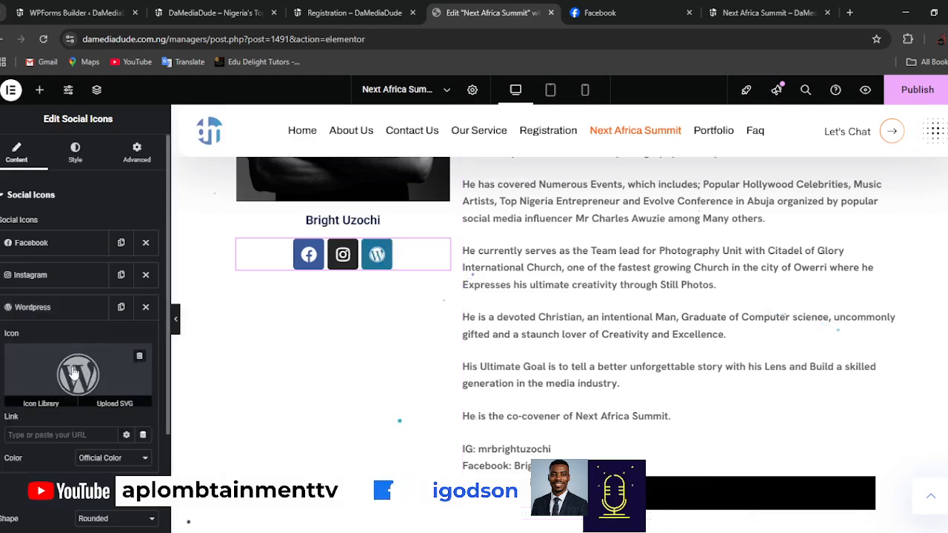
pyautogui.click(41, 397)
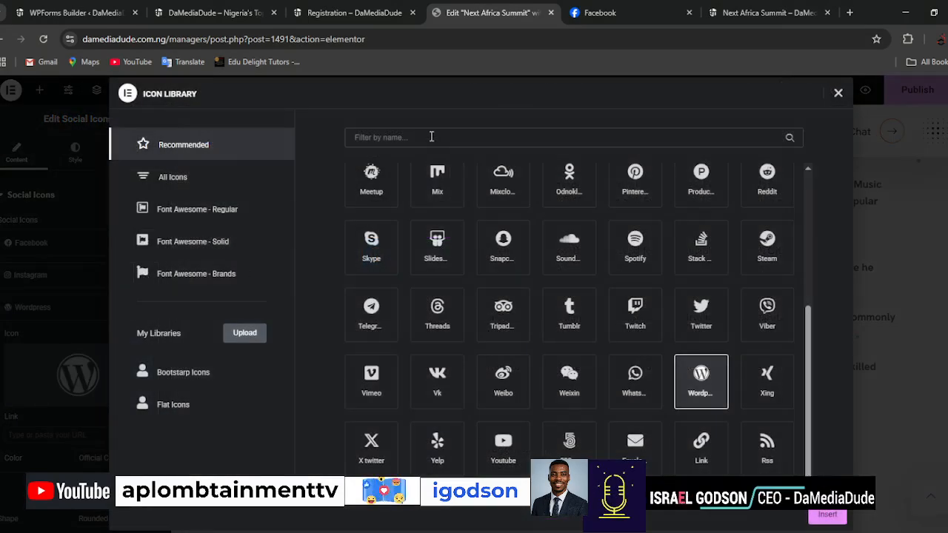
pyautogui.click(431, 137)
pyautogui.write('tik')
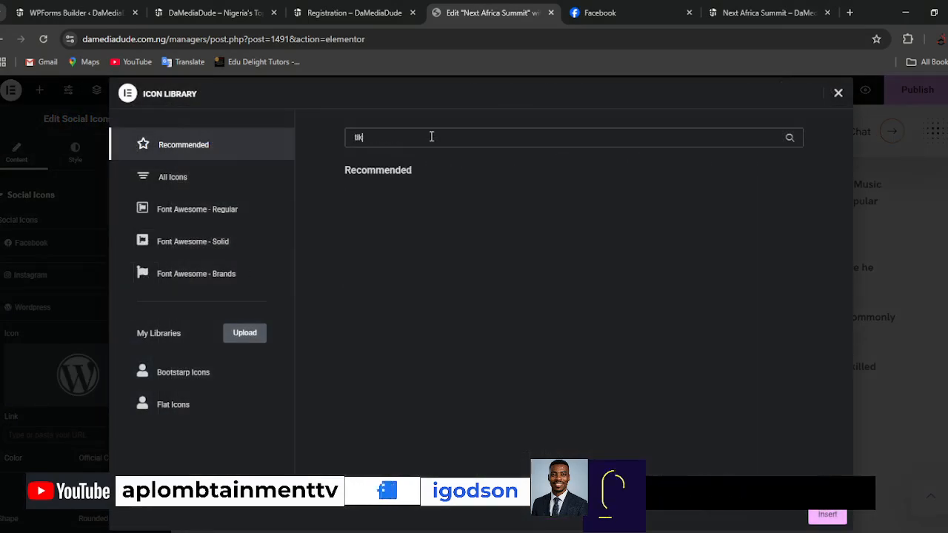
pyautogui.write('tok')
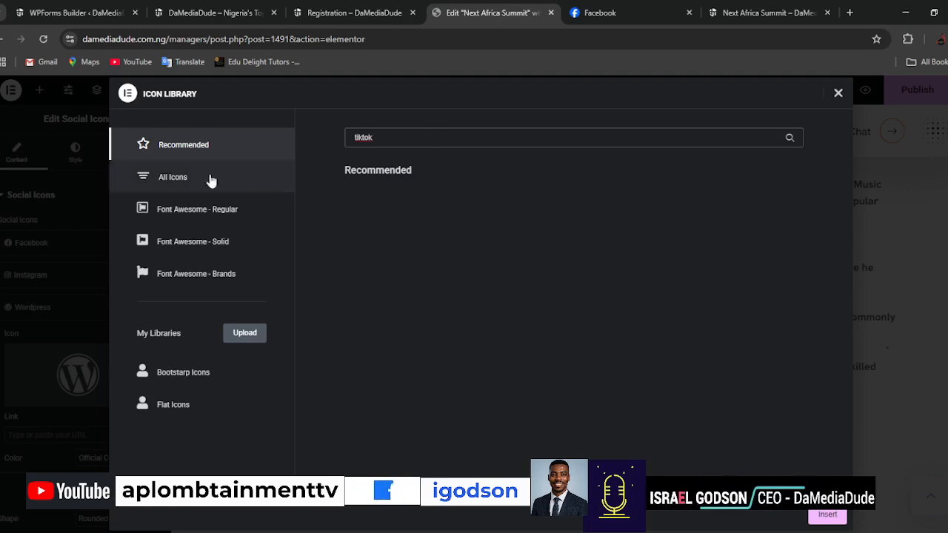
pyautogui.click(173, 182)
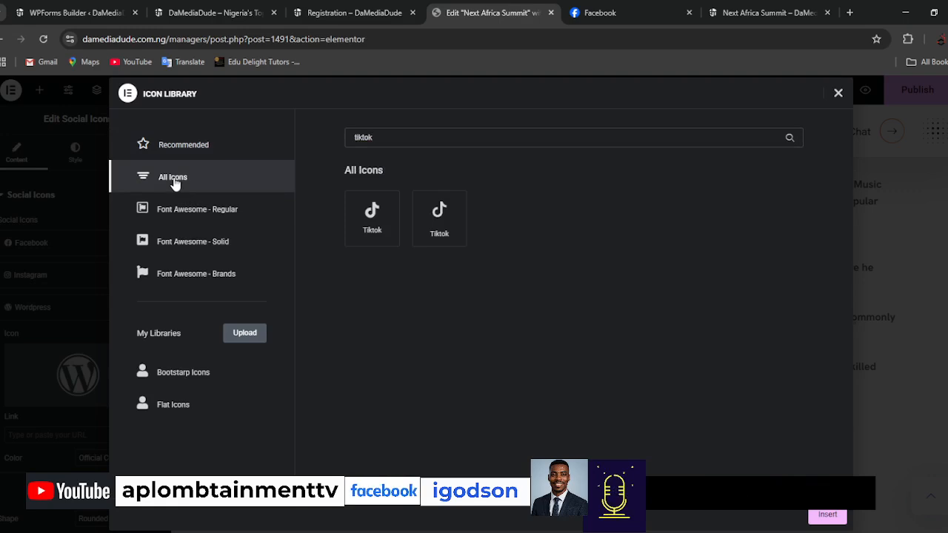
pyautogui.click(380, 216)
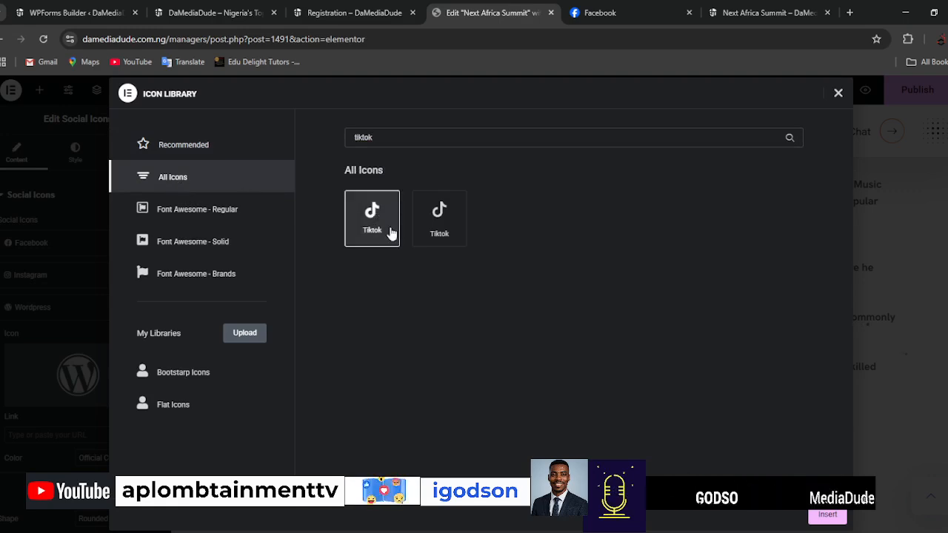
pyautogui.click(832, 516)
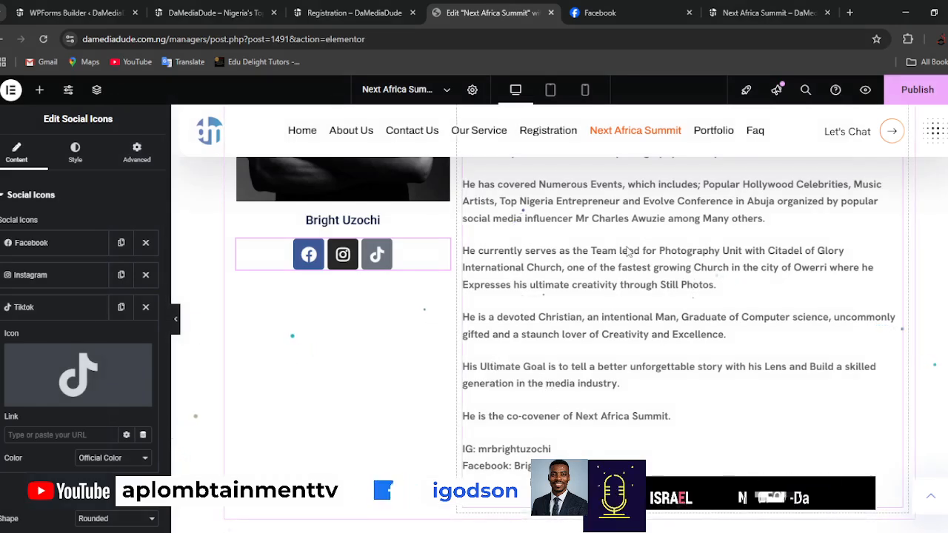
# Switch to the Facebook browser tab, search the web for "tiktok" and open the TikTok website.
pyautogui.click(637, 21)
pyautogui.click(540, 43)
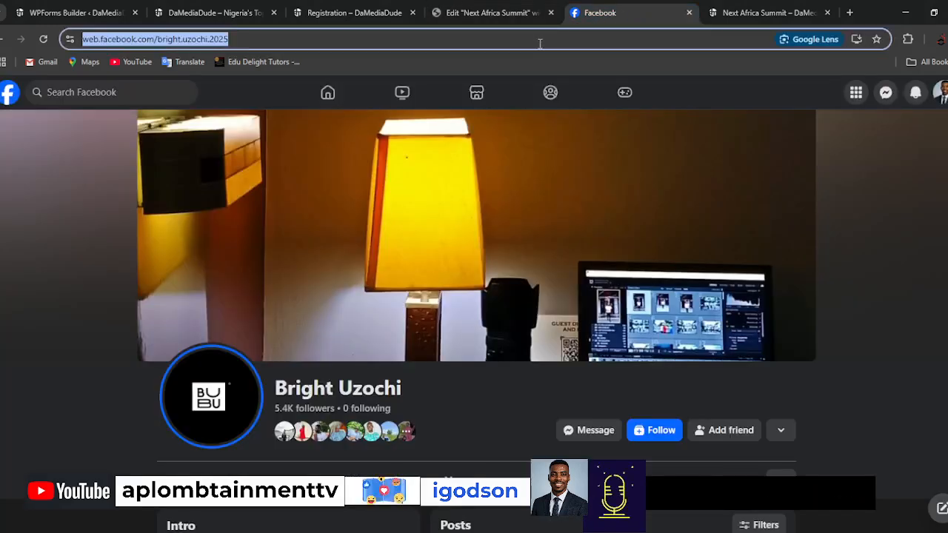
pyautogui.write('tiktok')
pyautogui.press('Return')
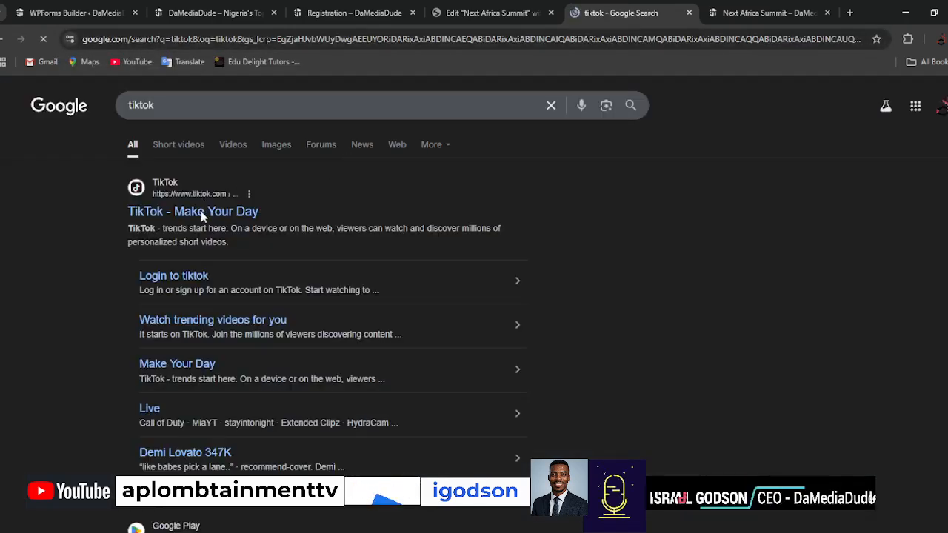
pyautogui.click(194, 212)
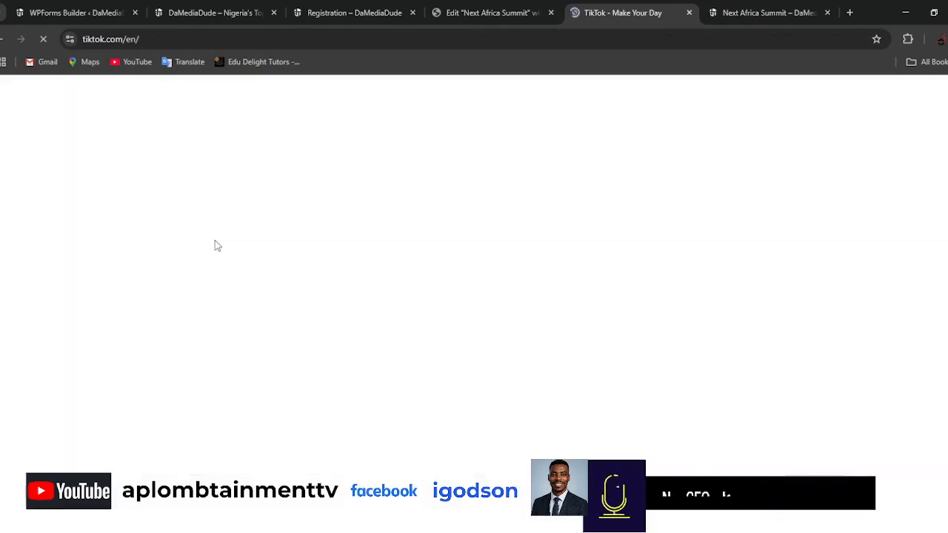
pyautogui.click(449, 36)
pyautogui.click(449, 36)
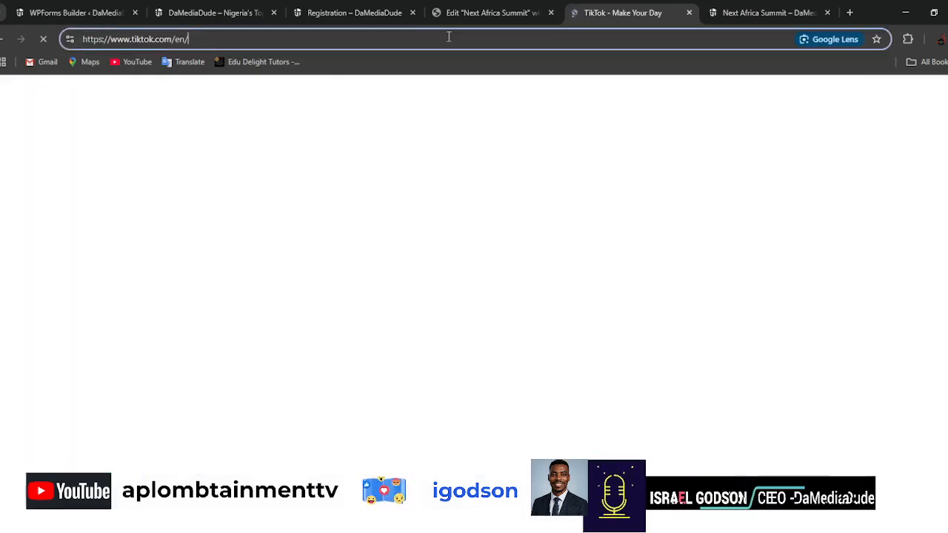
pyautogui.write('exclu')
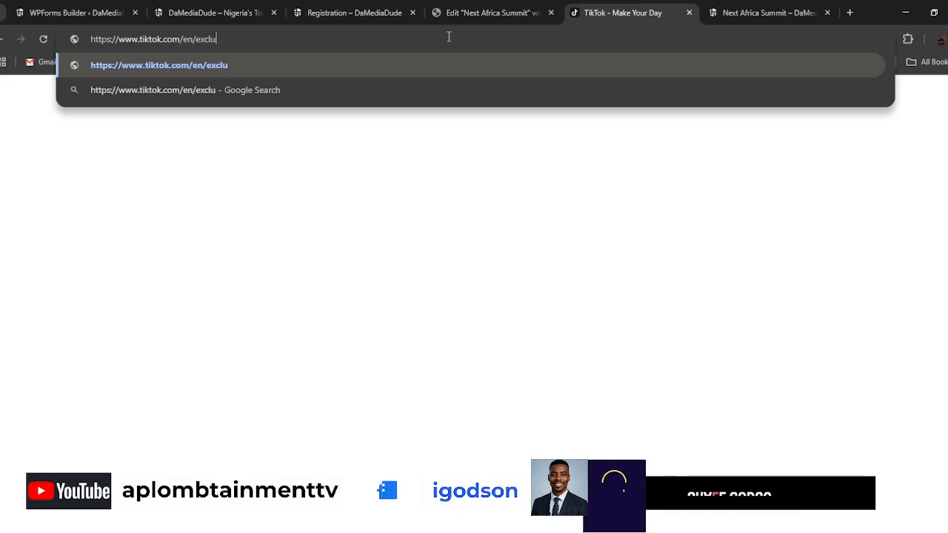
pyautogui.write('sivepho')
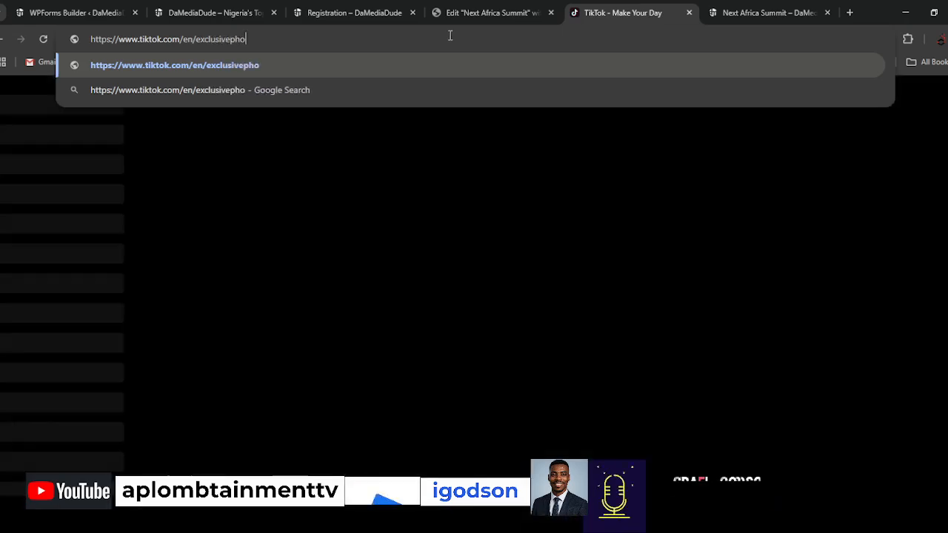
pyautogui.write('tographer')
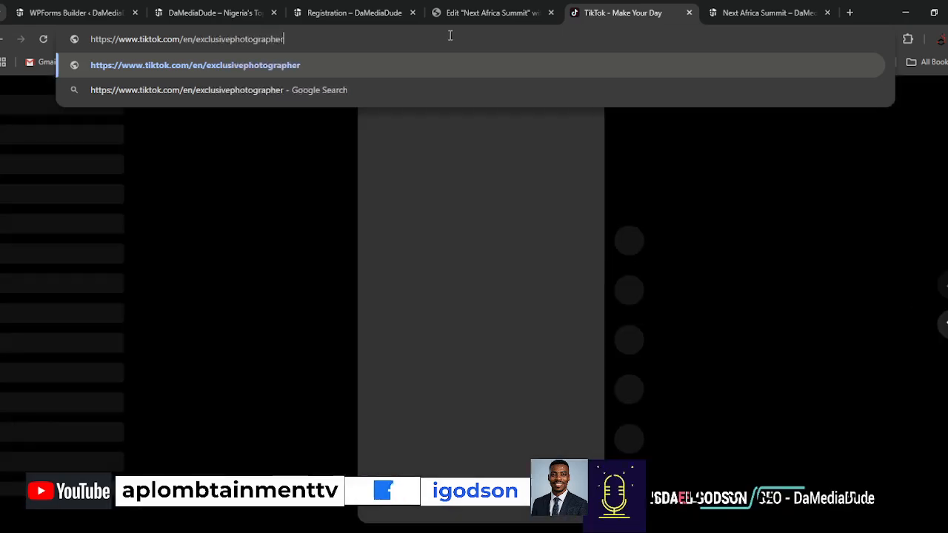
pyautogui.press('Return')
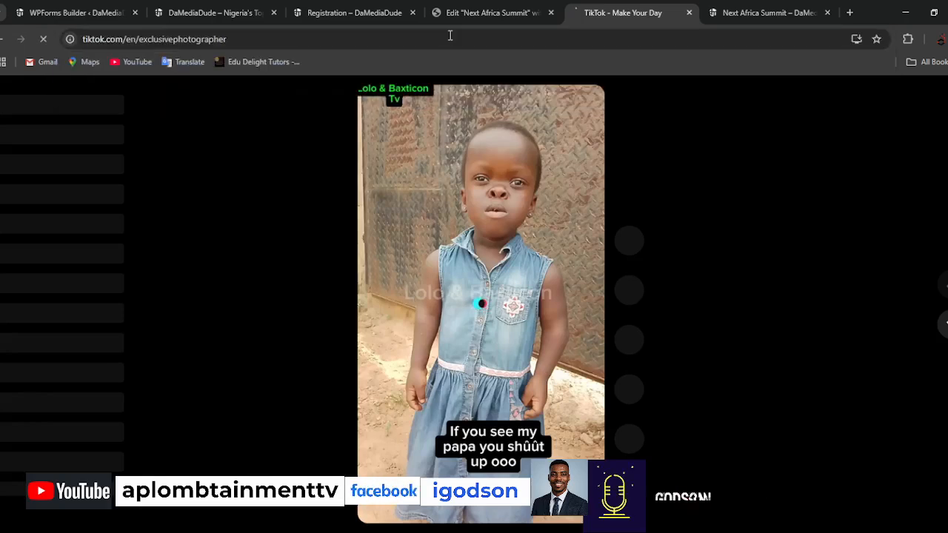
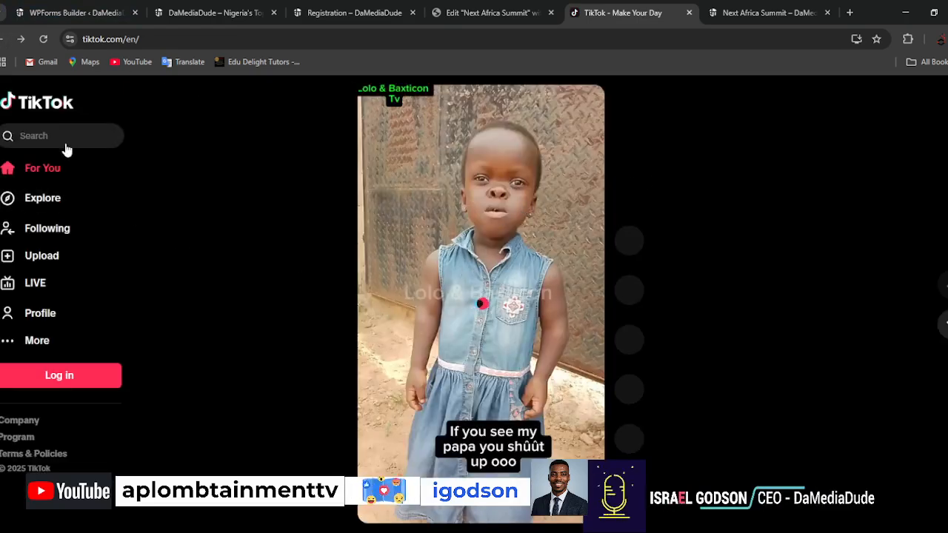
# Search TikTok for "Exclusive Photographer".
pyautogui.click(65, 136)
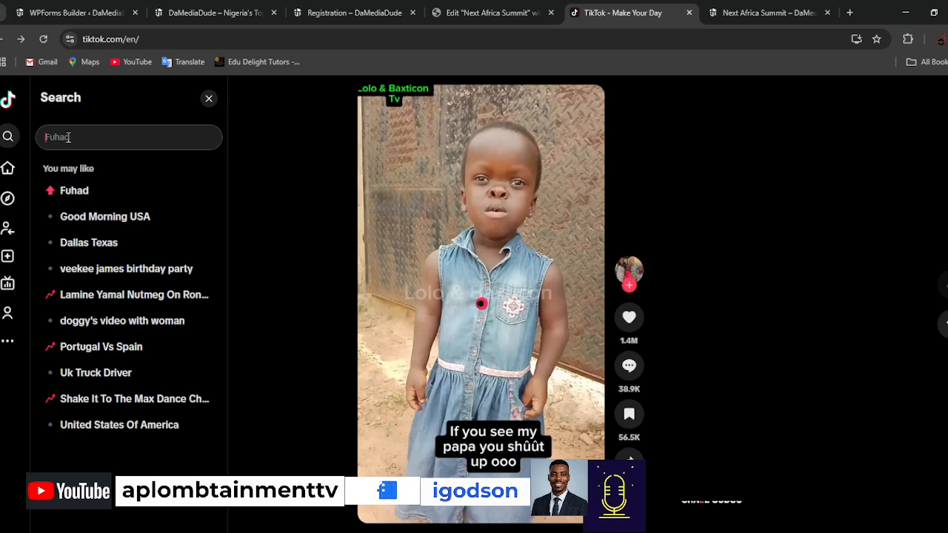
pyautogui.write('Exclusive')
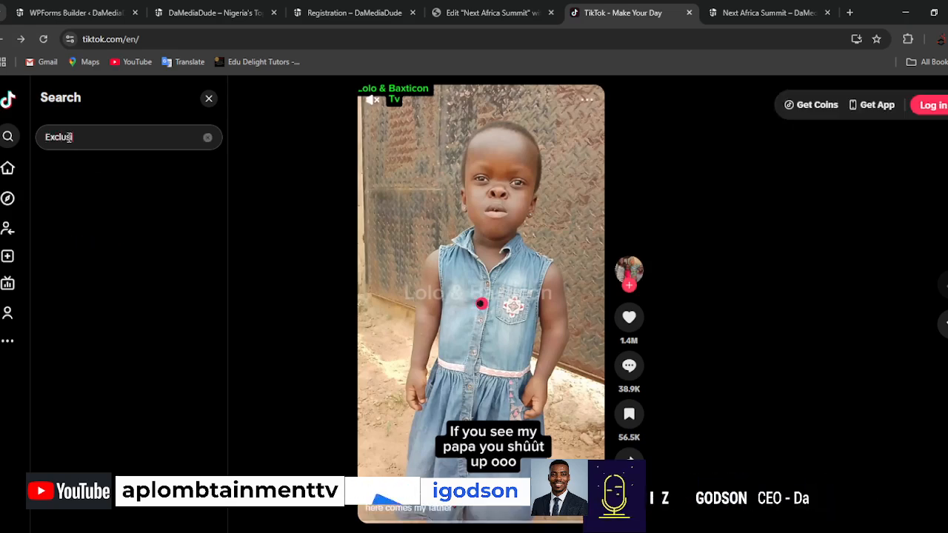
pyautogui.write(' Pgto')
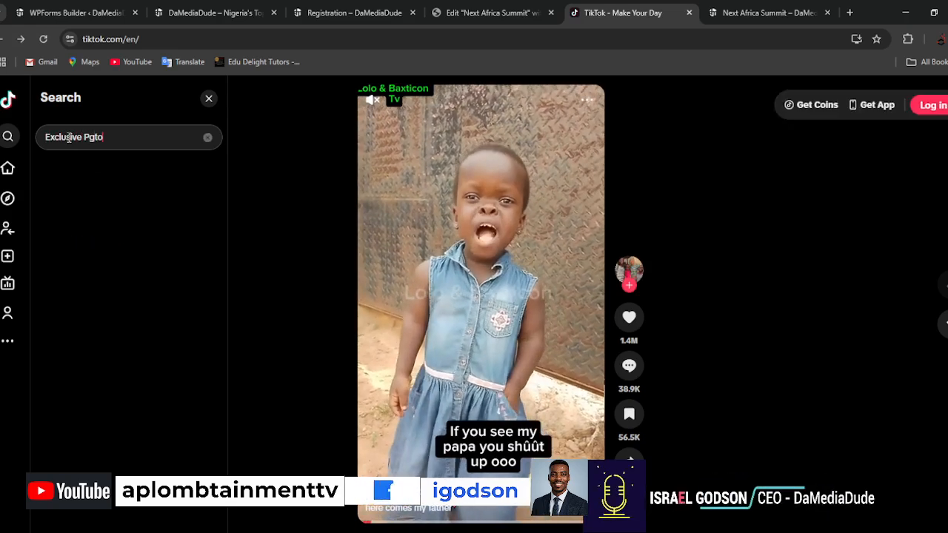
pyautogui.press('BackSpace')
pyautogui.press('BackSpace')
pyautogui.press('BackSpace')
pyautogui.write('h')
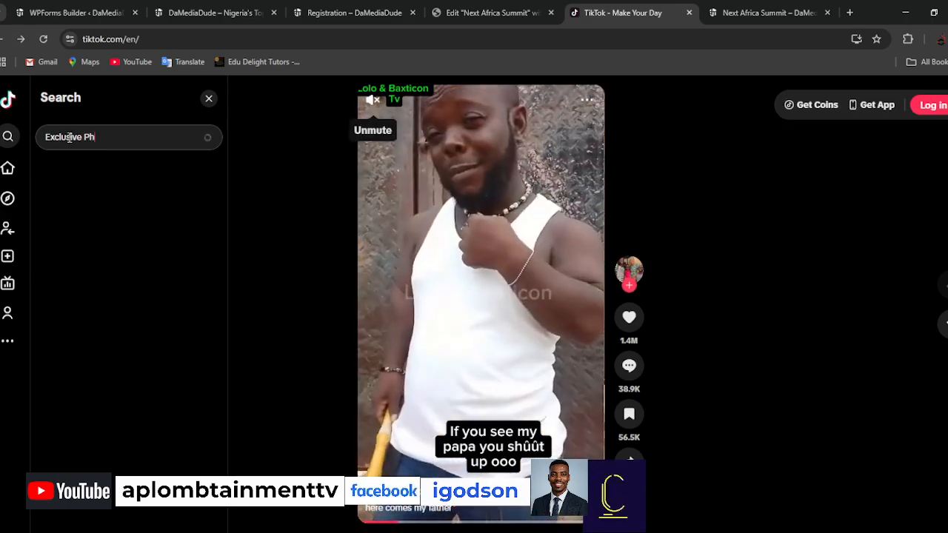
pyautogui.write('otographer')
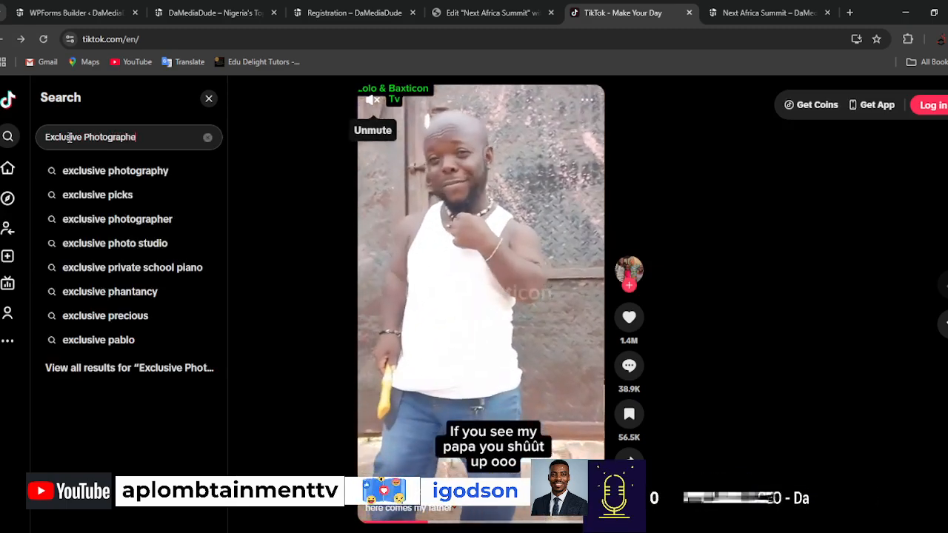
pyautogui.press('Return')
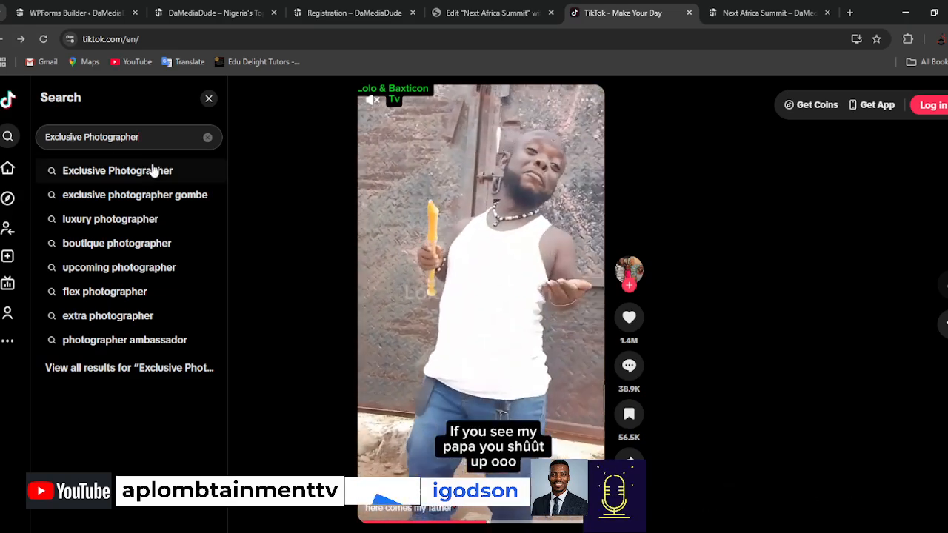
pyautogui.click(152, 170)
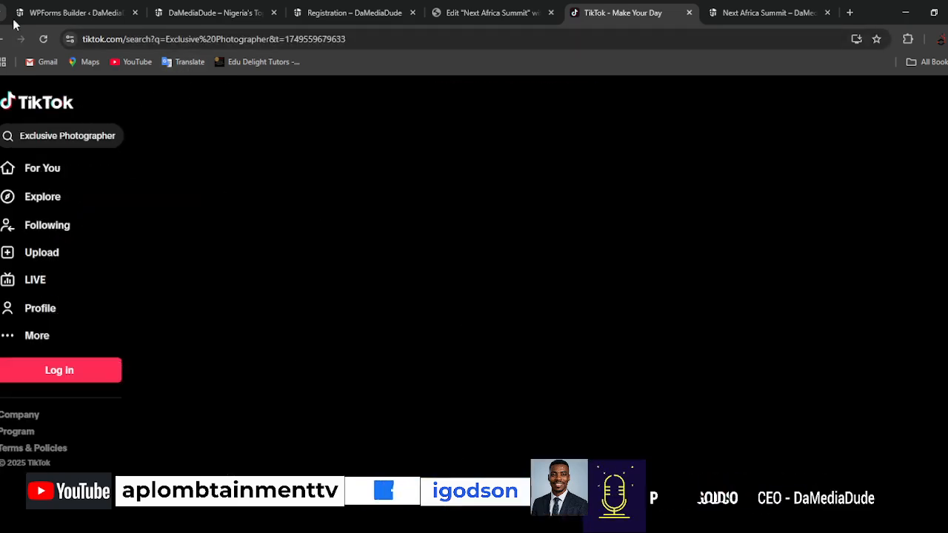
pyautogui.click(485, 12)
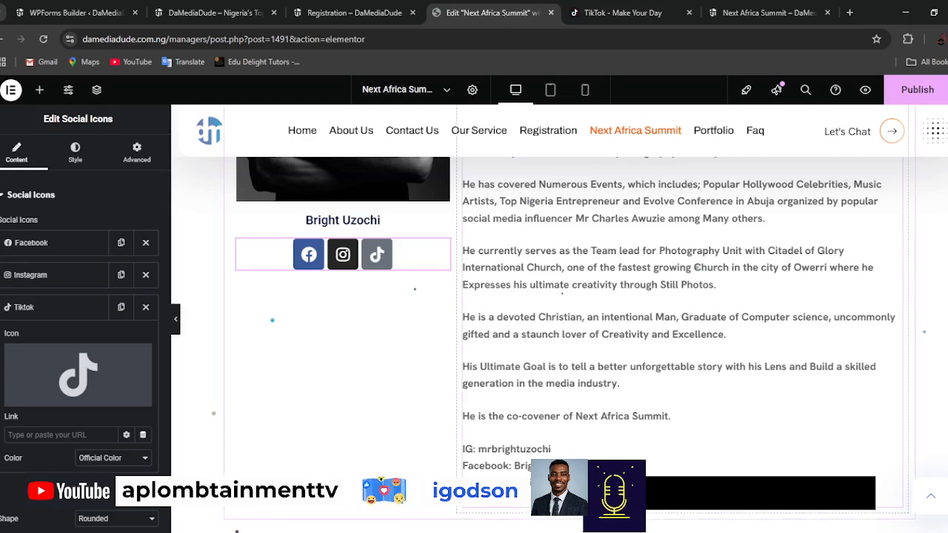
pyautogui.click(626, 12)
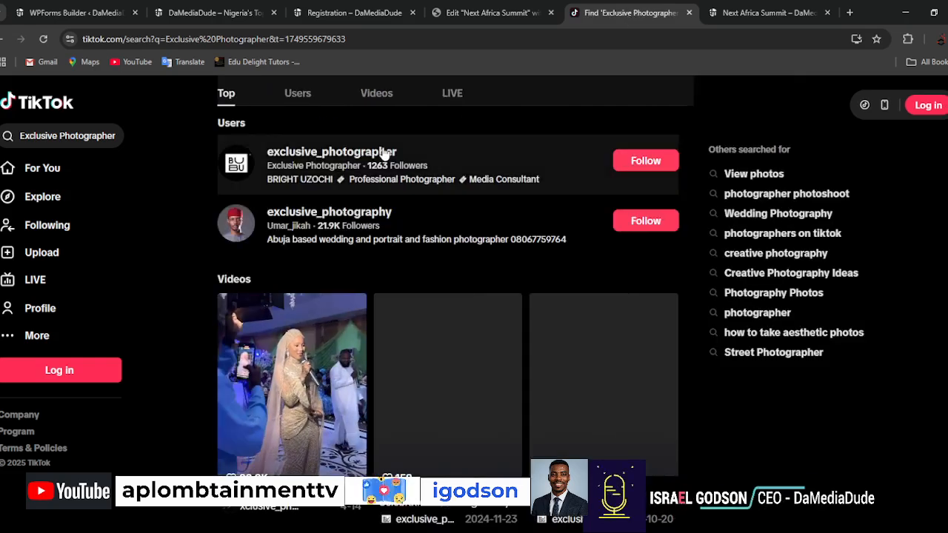
# Open the exclusive_photographer profile from the user results, copy its address and set it as the Tiktok icon's link in the Elementor editor.
pyautogui.click(380, 152)
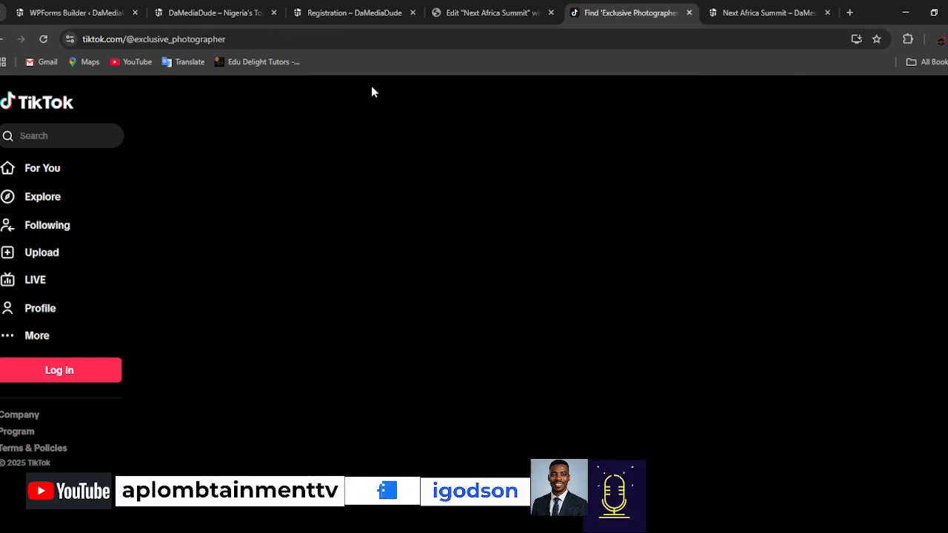
pyautogui.click(396, 41)
pyautogui.hotkey('ctrl', 'c')
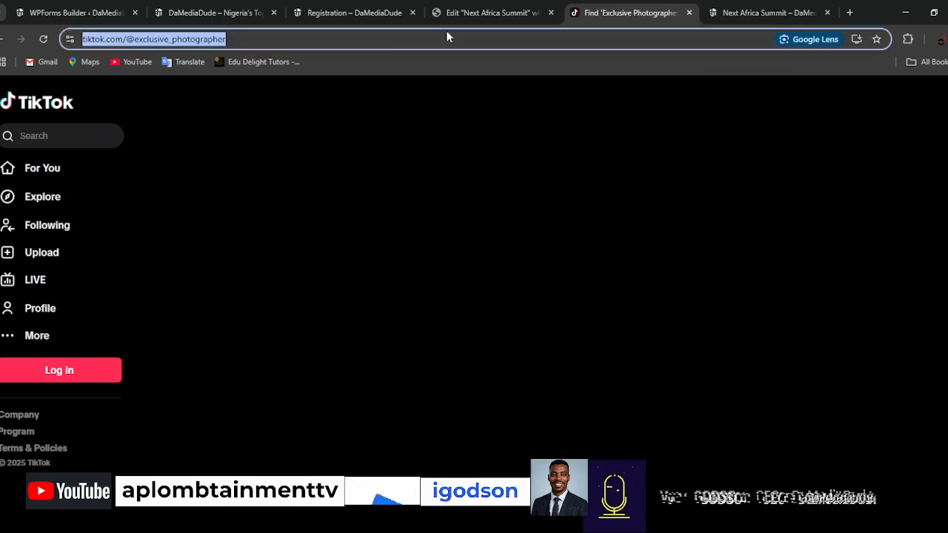
pyautogui.click(480, 15)
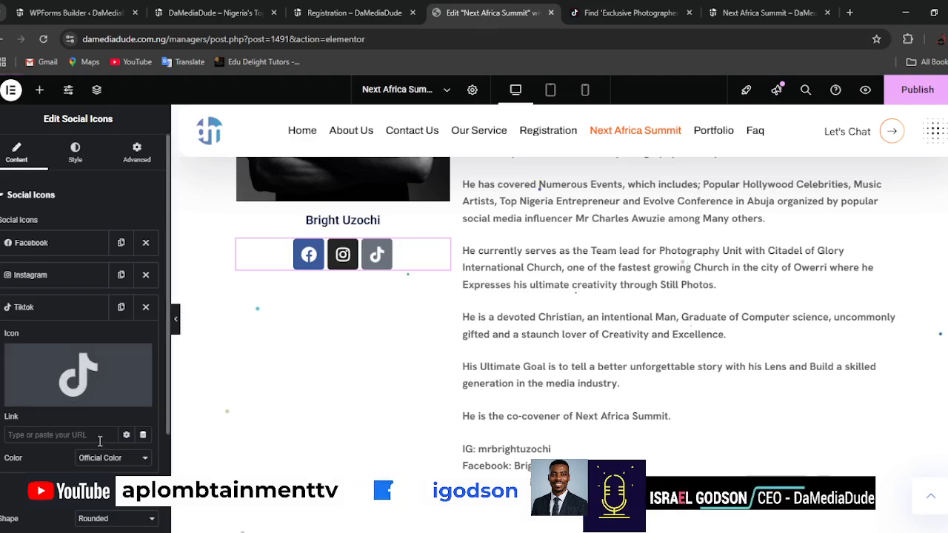
pyautogui.hotkey('ctrl', 'v')
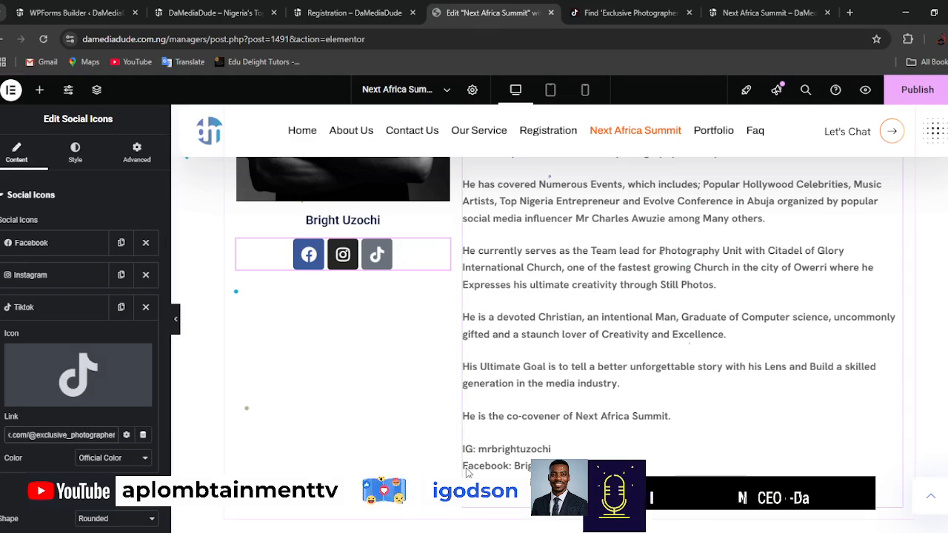
# Delete the IG, Facebook and Tiktok handle lines from the end of the bio text and publish the page.
pyautogui.click(493, 464)
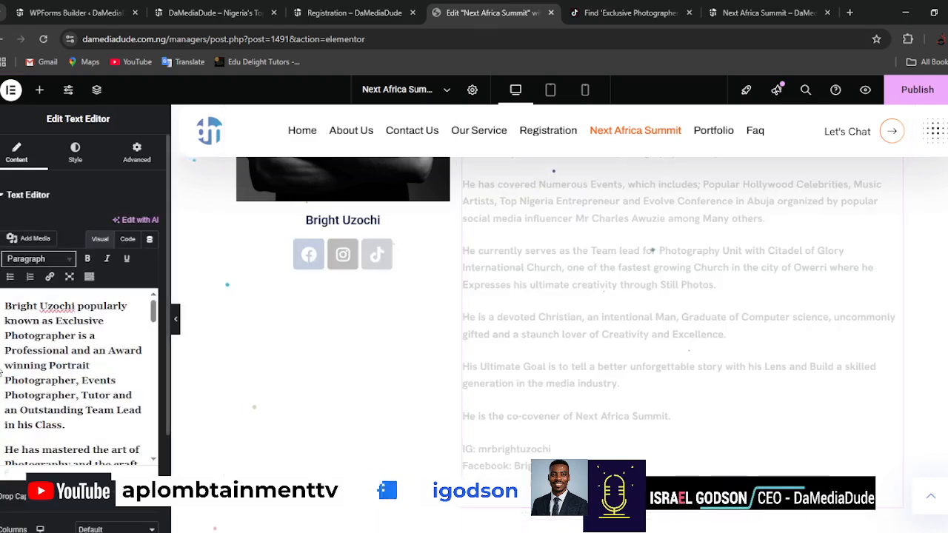
pyautogui.scroll(-10, 49, 410)
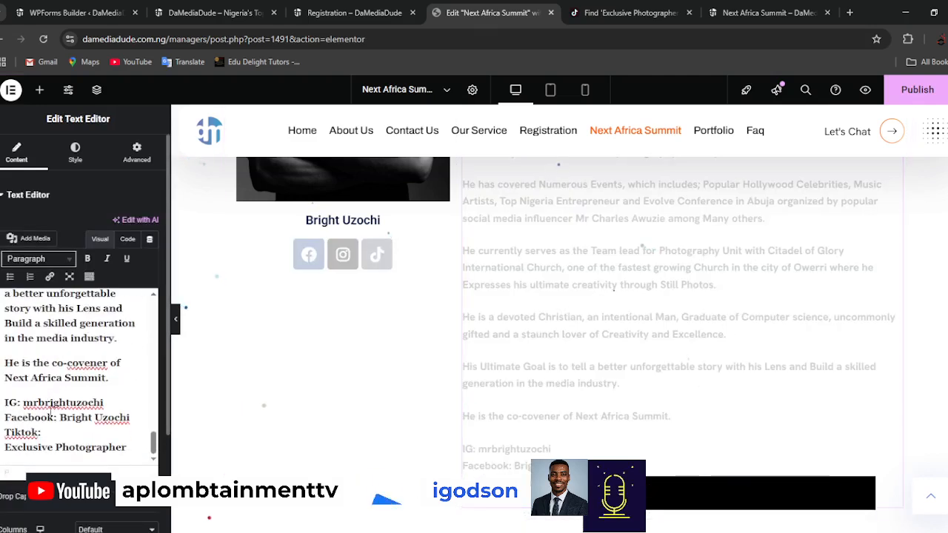
pyautogui.click(77, 432)
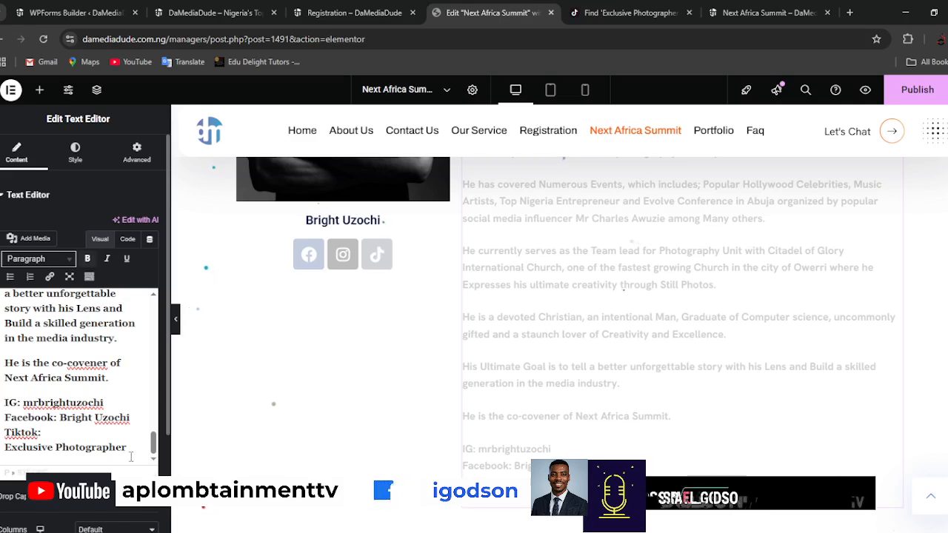
pyautogui.moveTo(127, 449); pyautogui.dragTo(4, 403)
pyautogui.press('BackSpace')
pyautogui.press('BackSpace')
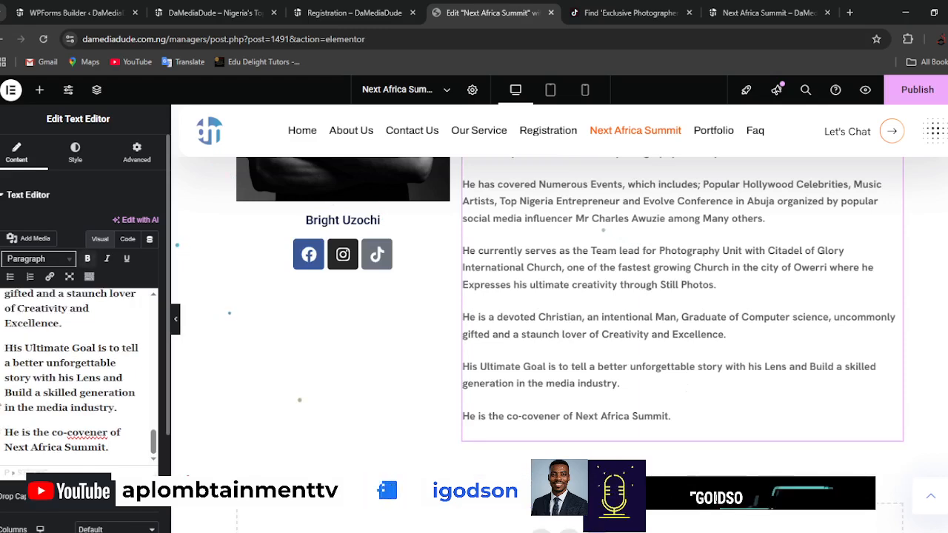
pyautogui.scroll(5, 591, 402)
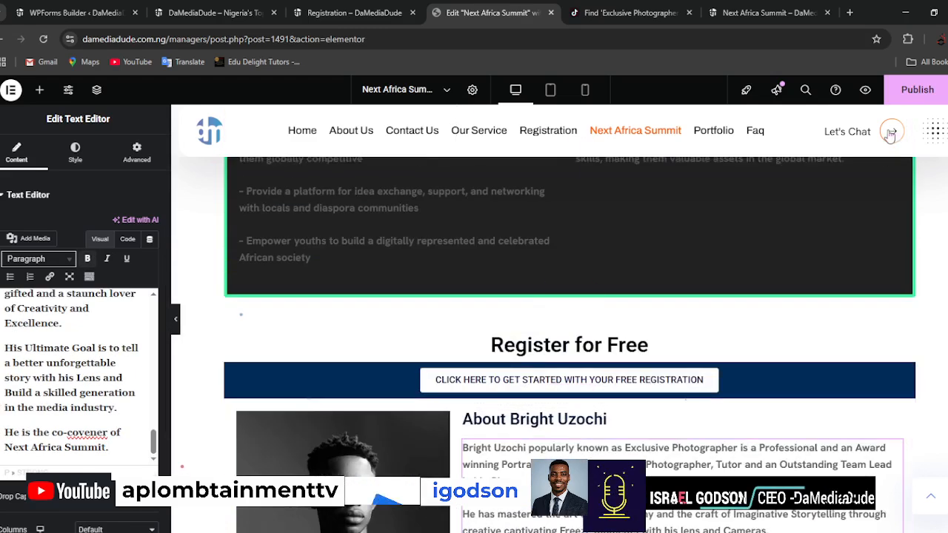
pyautogui.click(916, 89)
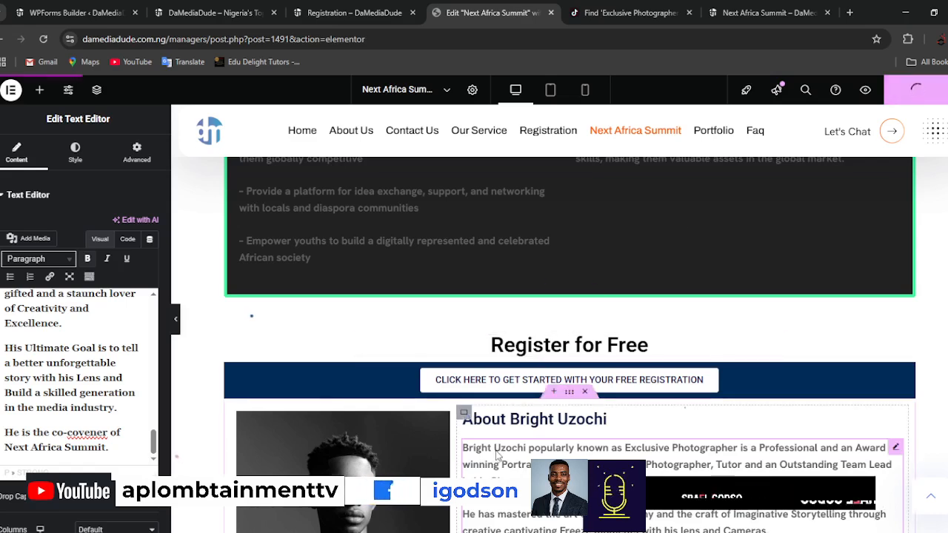
# Copy the background colour code of the container around the free registration button.
pyautogui.scroll(-2, 497, 454)
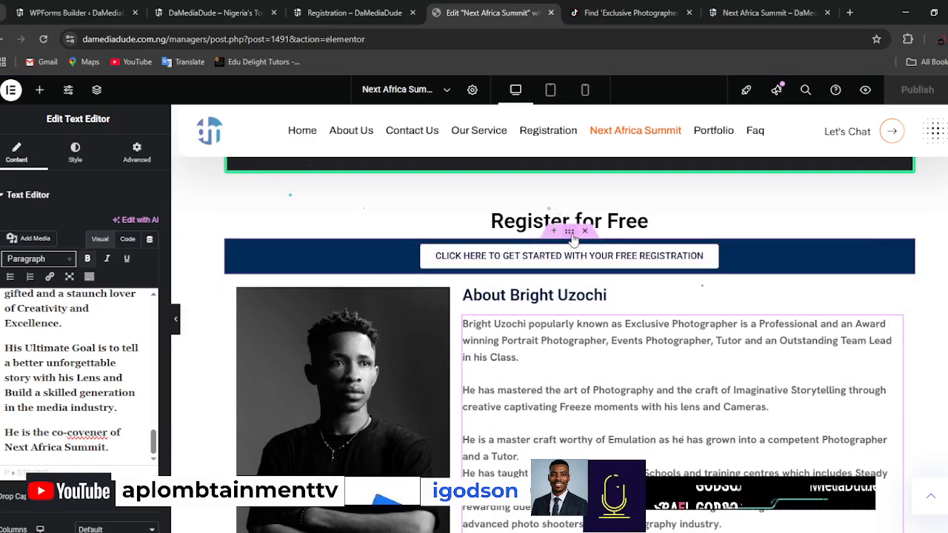
pyautogui.click(569, 232)
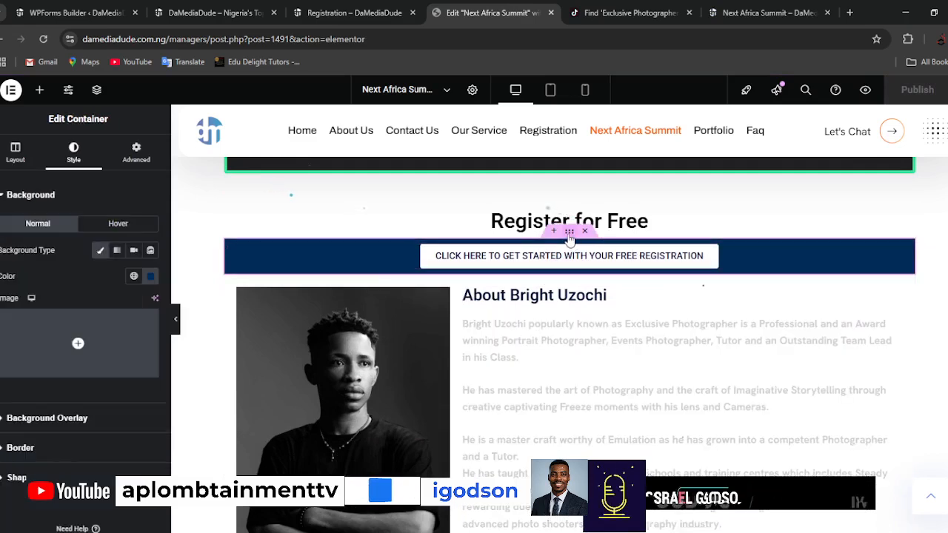
pyautogui.click(151, 276)
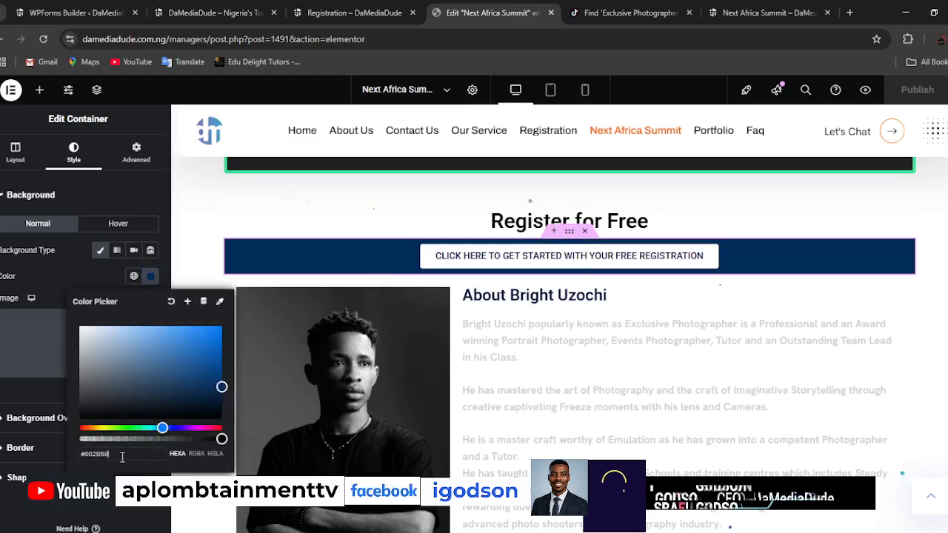
pyautogui.moveTo(120, 454); pyautogui.dragTo(79, 453)
pyautogui.hotkey('ctrl', 'c')
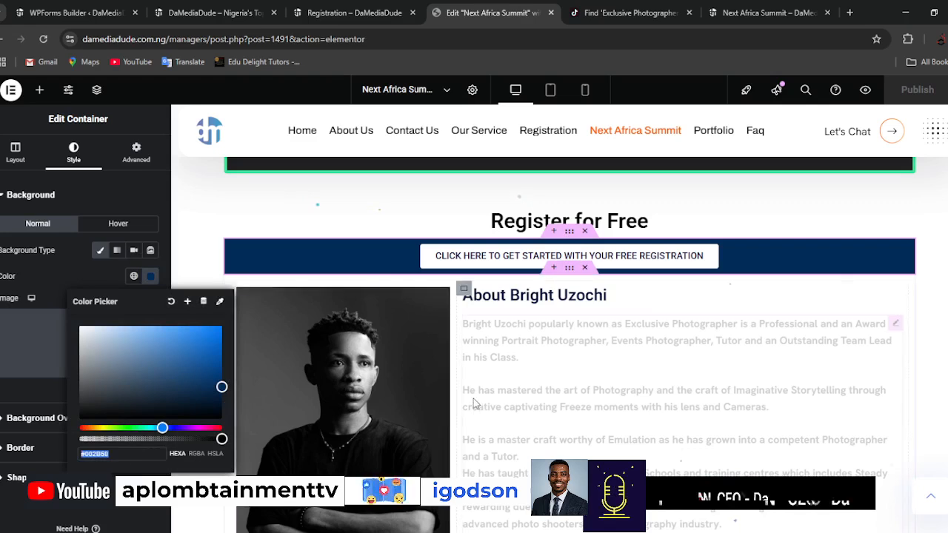
# Give the container holding the portrait and bio a classic background in the copied colour #002B58.
pyautogui.click(570, 271)
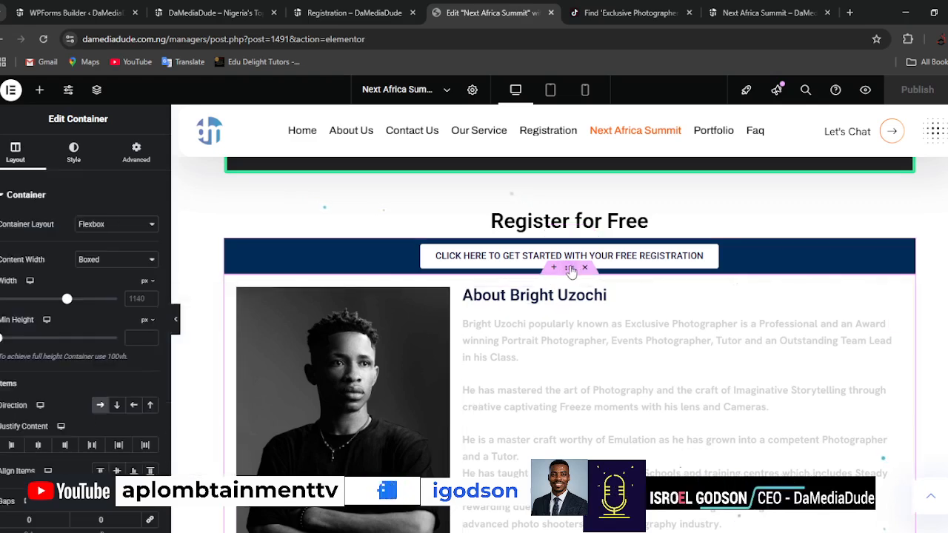
pyautogui.click(74, 155)
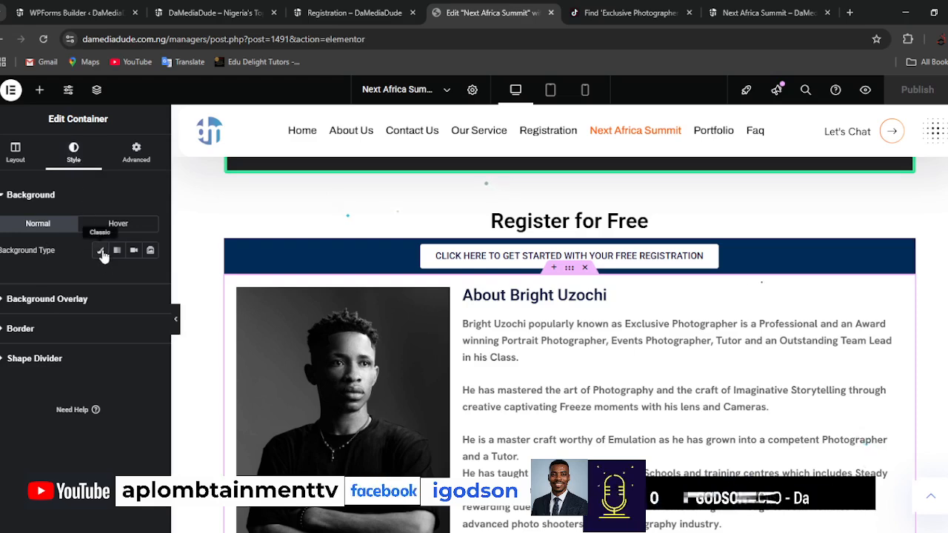
pyautogui.click(100, 251)
pyautogui.click(150, 277)
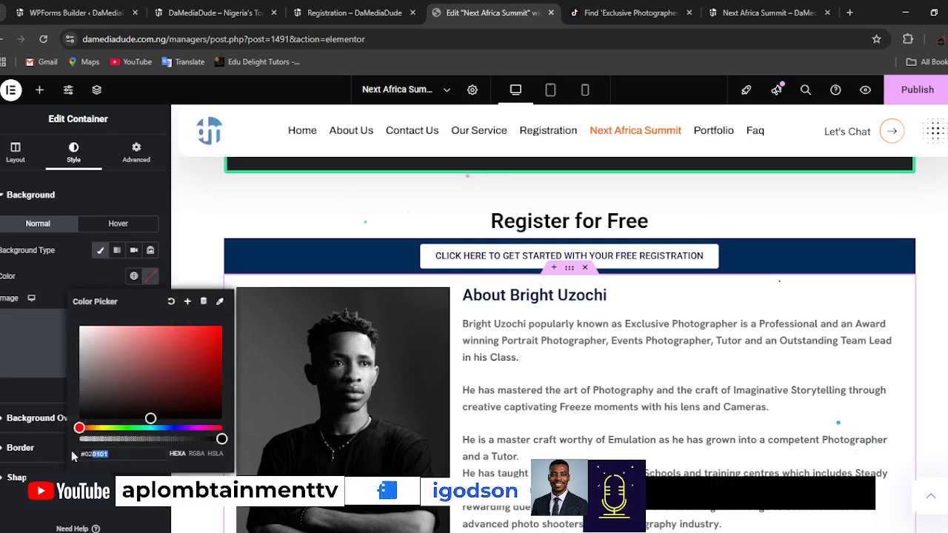
pyautogui.moveTo(72, 452); pyautogui.dragTo(57, 455)
pyautogui.hotkey('ctrl', 'v')
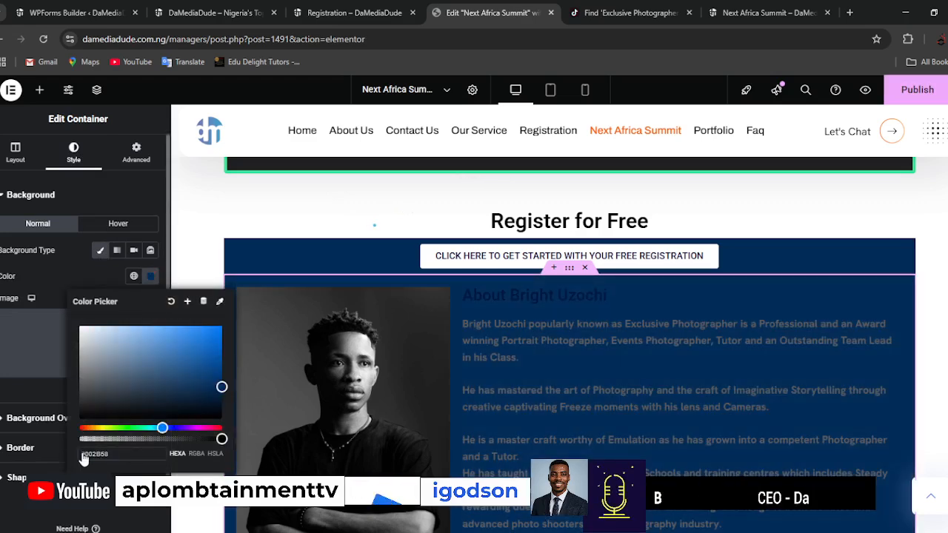
# Darken the portrait and bio container's background colour to the near-black navy #010A14.
pyautogui.scroll(-5, 767, 381)
pyautogui.scroll(5, 767, 382)
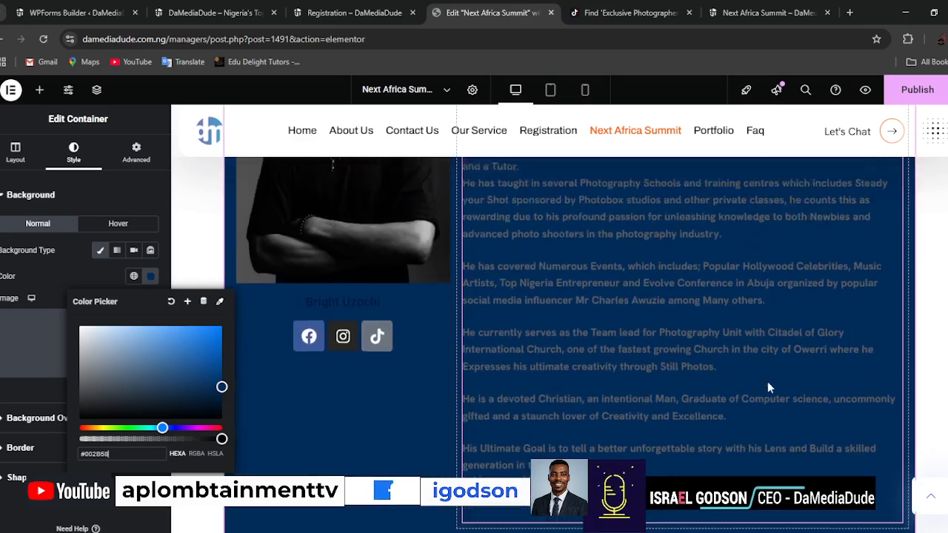
pyautogui.moveTo(222, 387); pyautogui.dragTo(215, 411)
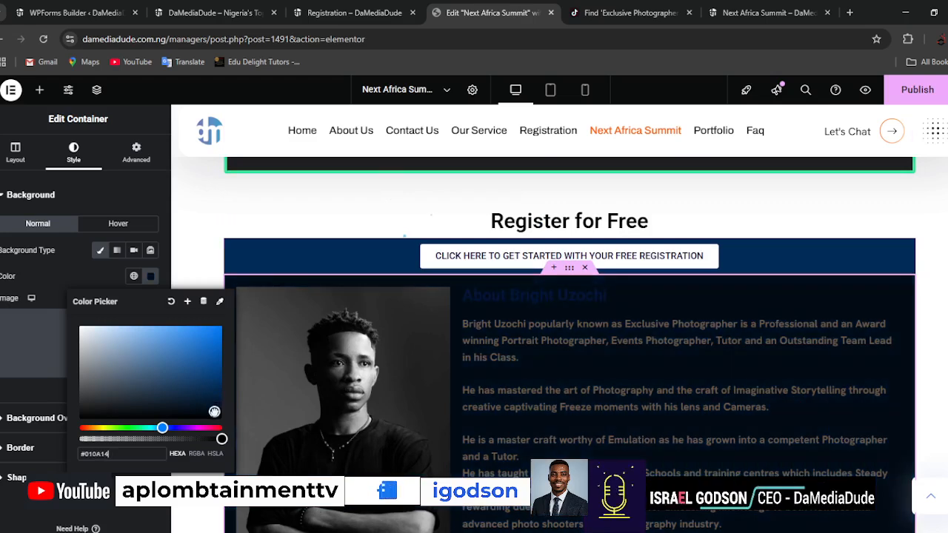
# Change the text colour of the "About" heading above the bio to bright green #03FF72.
pyautogui.click(596, 297)
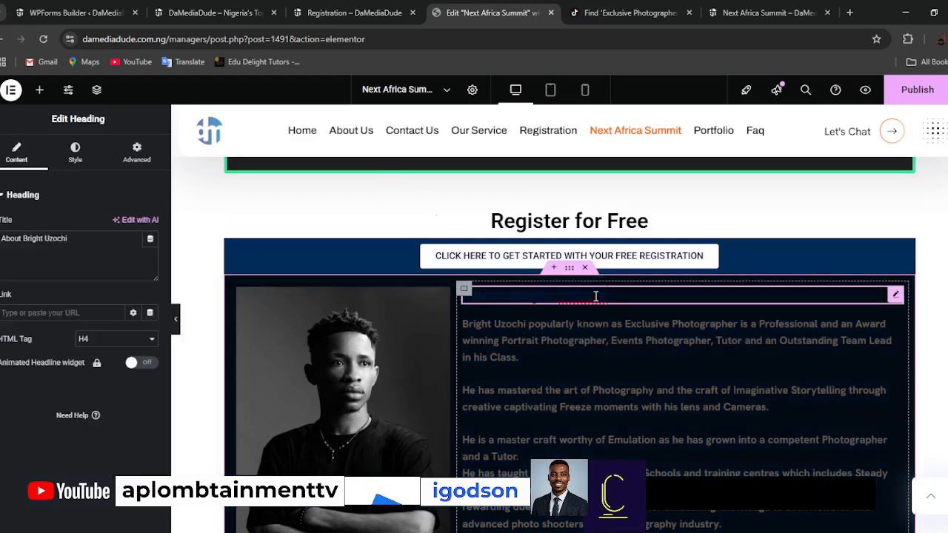
pyautogui.click(75, 152)
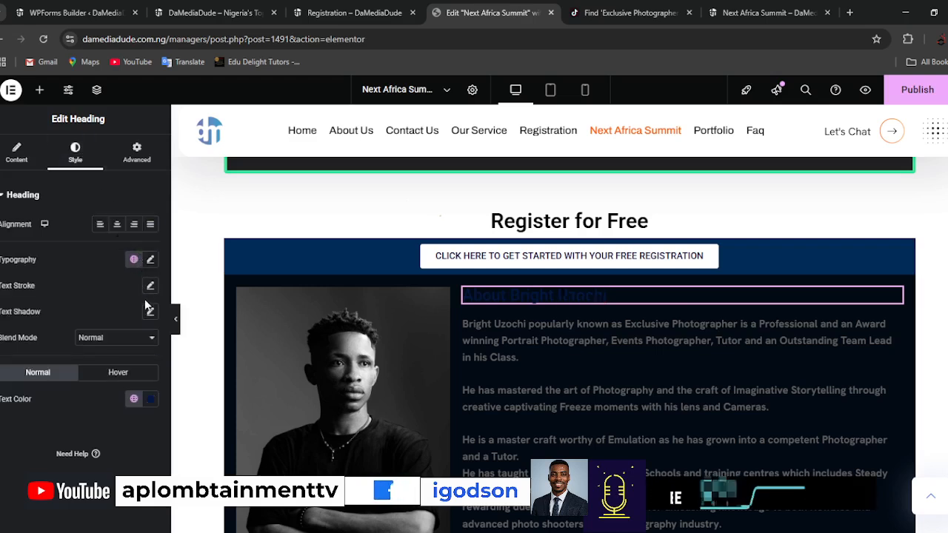
pyautogui.click(150, 401)
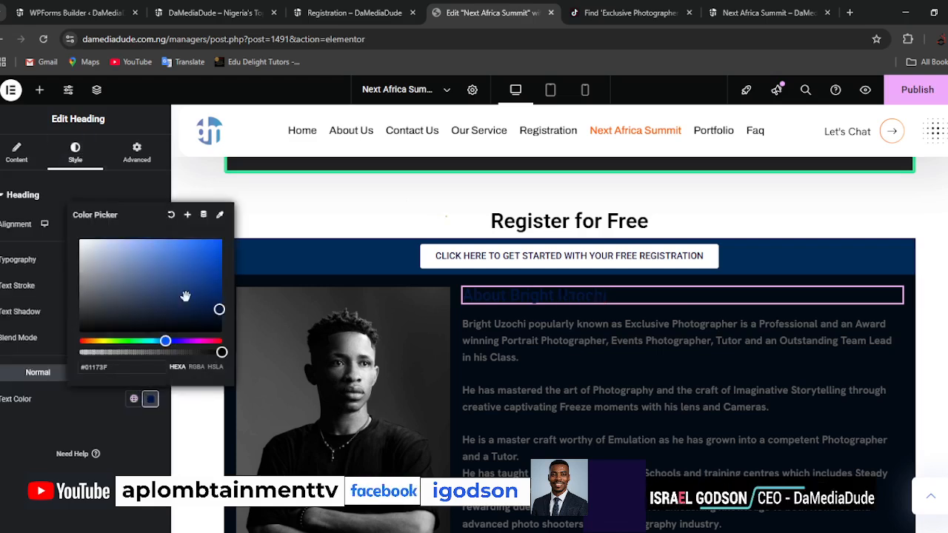
pyautogui.moveTo(164, 341); pyautogui.dragTo(142, 342)
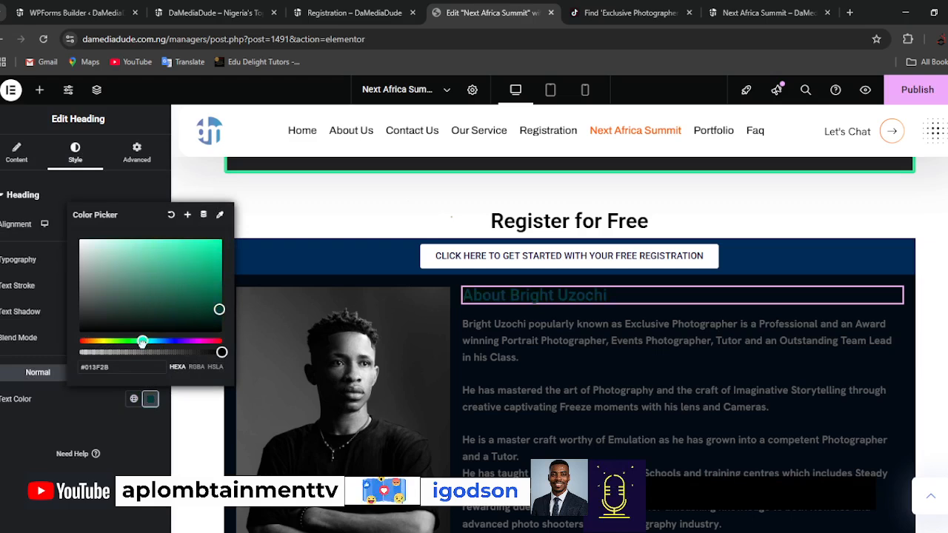
pyautogui.moveTo(194, 273); pyautogui.dragTo(221, 233)
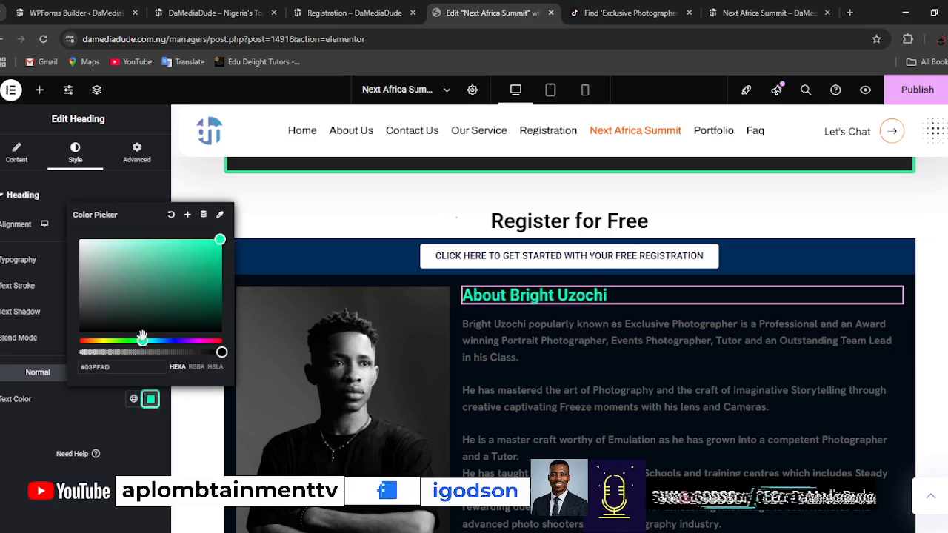
pyautogui.moveTo(142, 341); pyautogui.dragTo(141, 342)
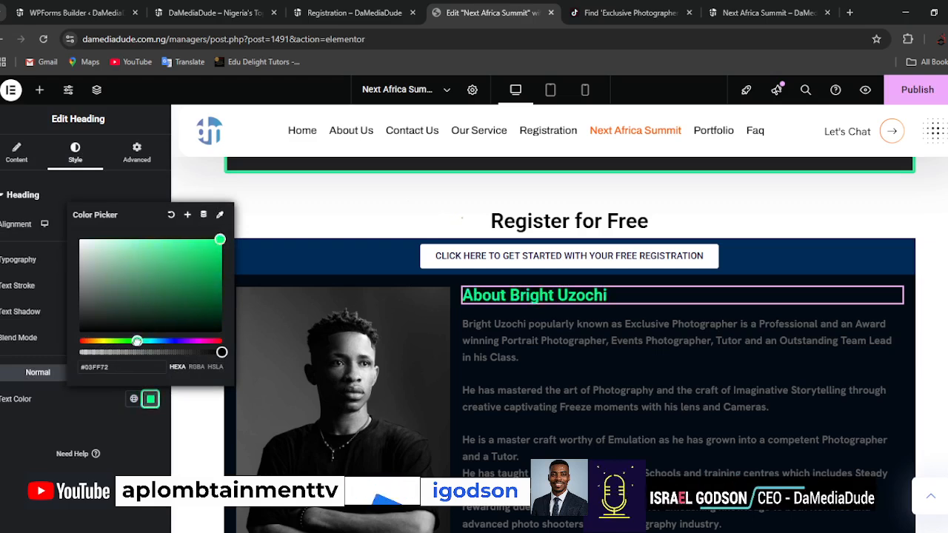
# Darken the "About" heading's text colour to green #02CA5A and publish the page.
pyautogui.moveTo(220, 240); pyautogui.dragTo(220, 256)
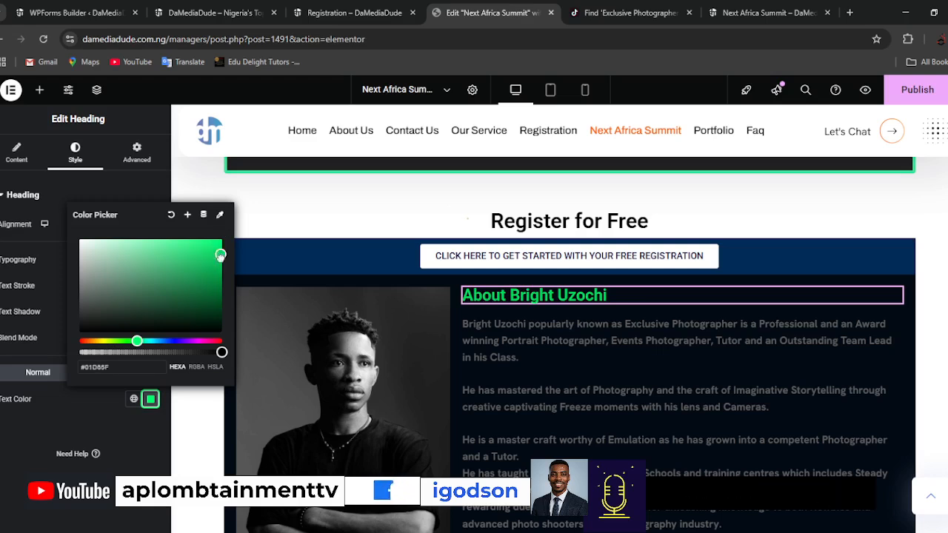
pyautogui.click(922, 94)
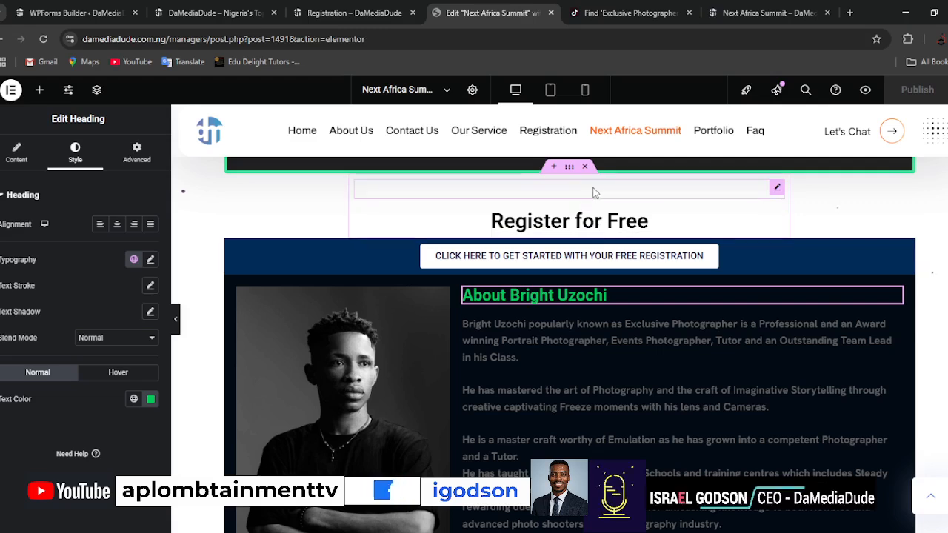
# Reduce the spacer above the "Register for Free" heading to 10 px and publish the page.
pyautogui.rightClick(776, 191)
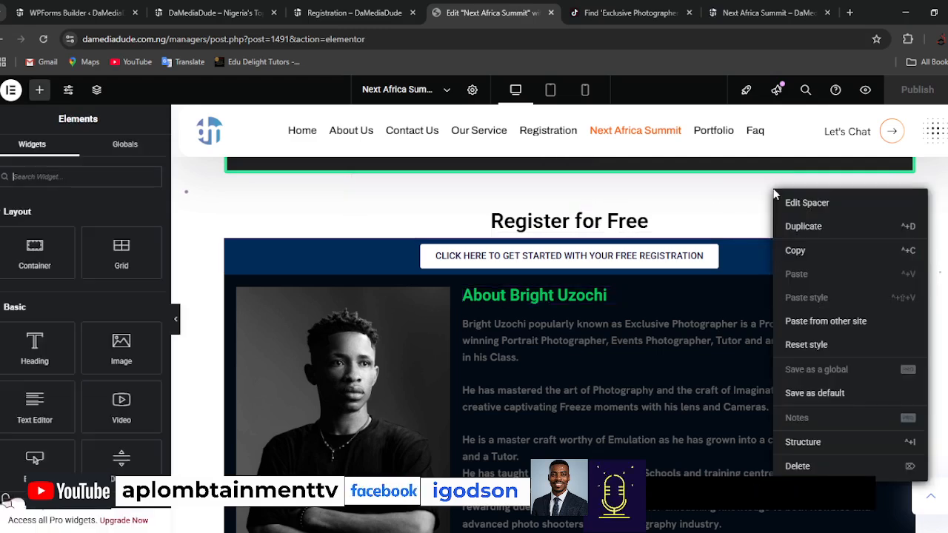
pyautogui.click(675, 199)
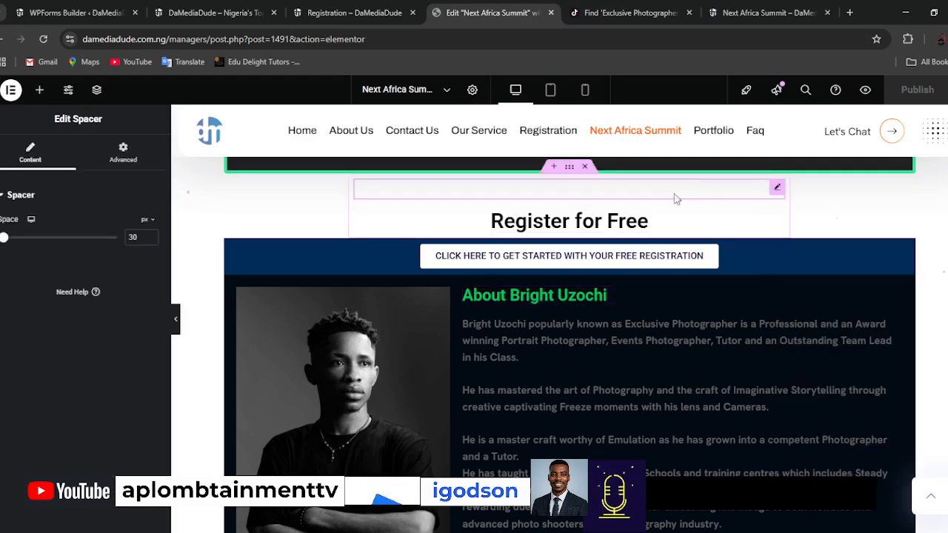
pyautogui.doubleClick(134, 237)
pyautogui.write('10')
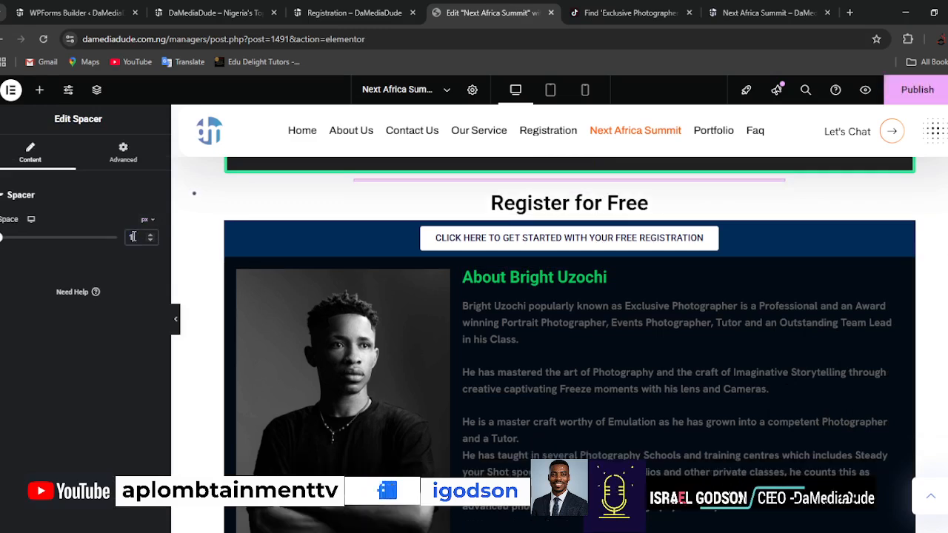
pyautogui.click(917, 90)
# Change the text colour of the name heading below the portrait to white #FFFFFF.
pyautogui.scroll(-2, 928, 377)
pyautogui.scroll(-2, 927, 376)
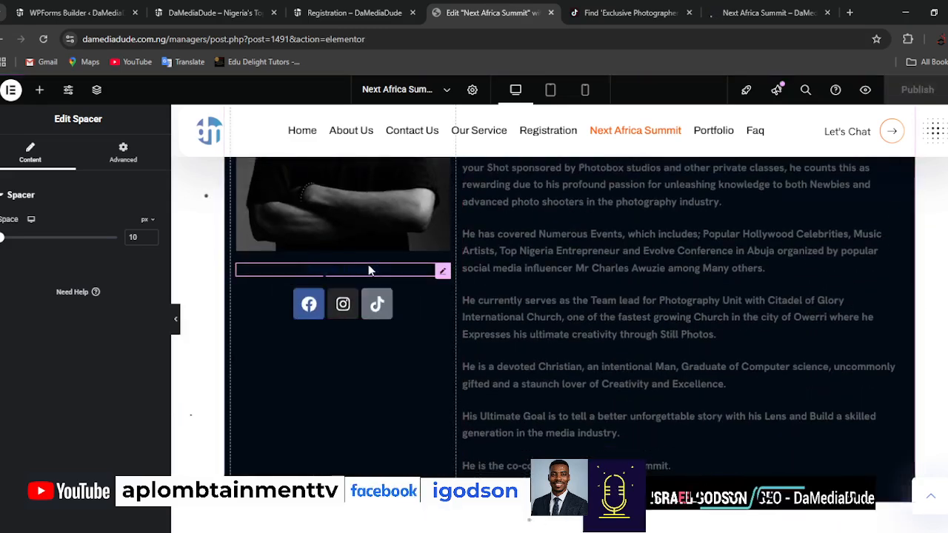
pyautogui.click(368, 269)
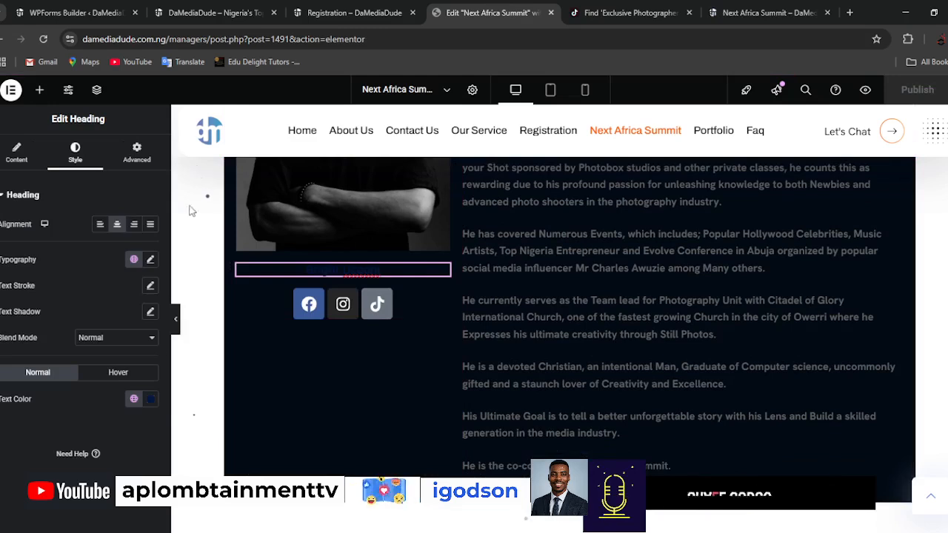
pyautogui.click(150, 399)
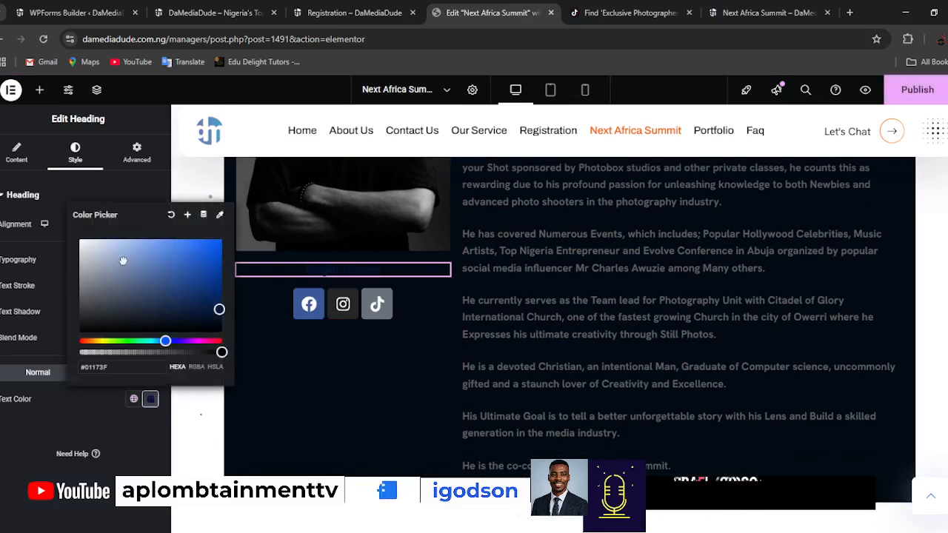
pyautogui.moveTo(123, 261); pyautogui.dragTo(52, 229)
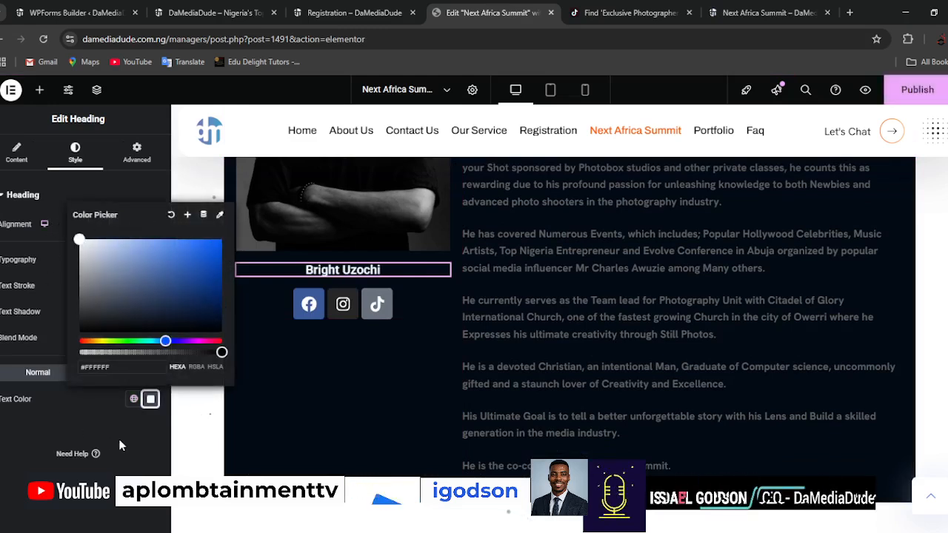
pyautogui.click(121, 459)
# Set the text colour of the bio text beside the portrait to white #FFFFFF.
pyautogui.scroll(3, 576, 344)
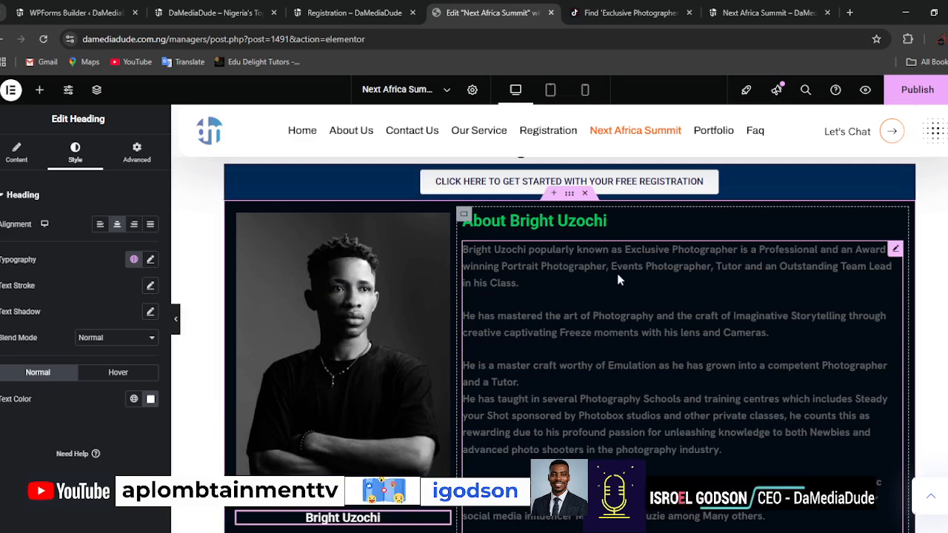
pyautogui.click(895, 249)
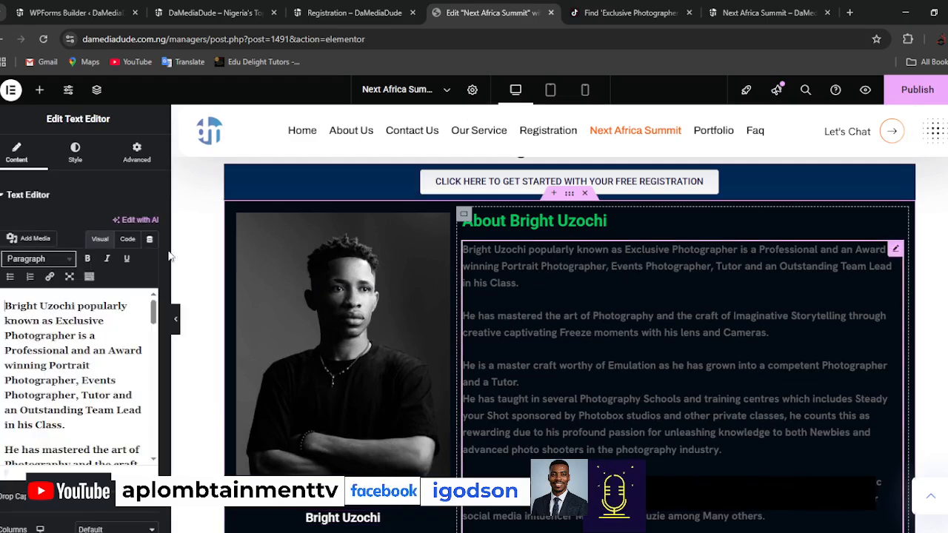
pyautogui.click(76, 154)
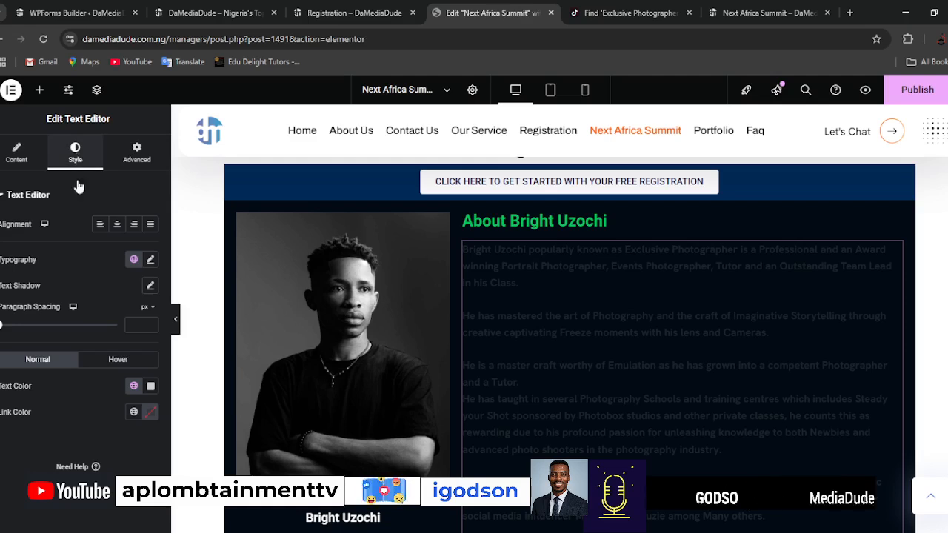
pyautogui.click(150, 386)
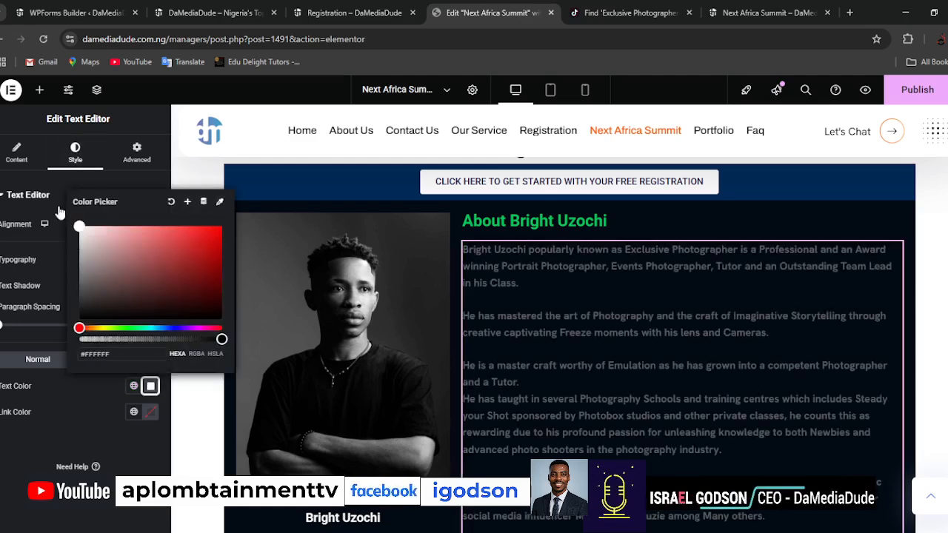
pyautogui.click(19, 467)
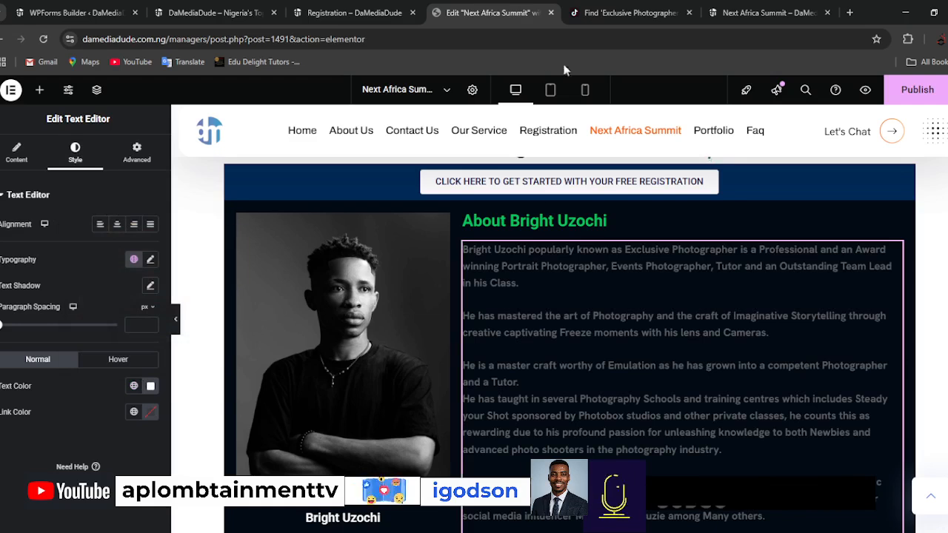
pyautogui.click(850, 12)
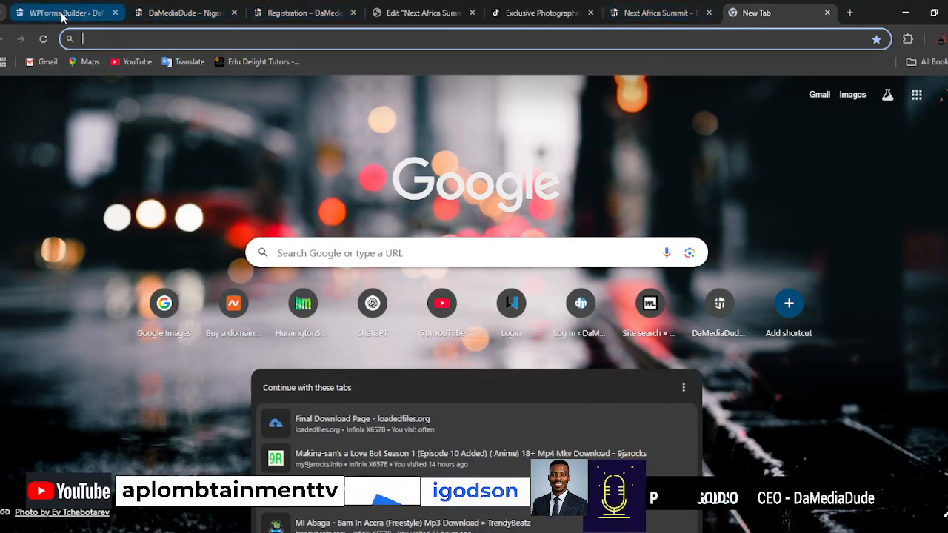
pyautogui.click(424, 11)
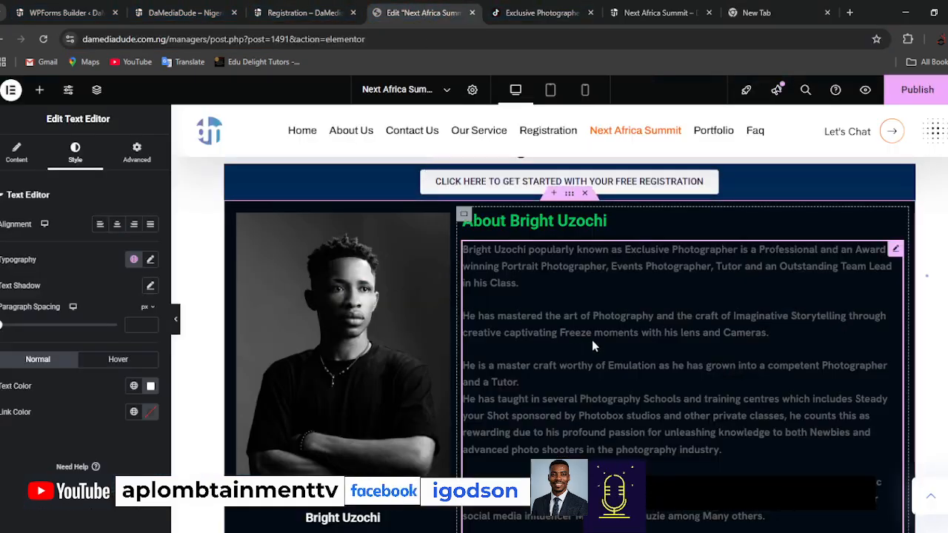
pyautogui.scroll(1, 592, 340)
pyautogui.scroll(-3, 592, 340)
pyautogui.scroll(2, 591, 340)
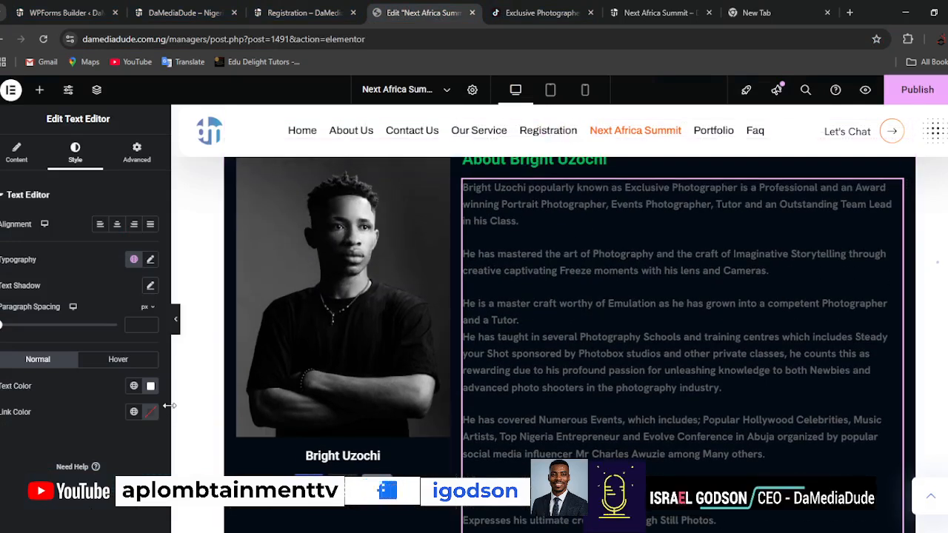
# Try centred and justified alignment on the bio text and settle on left alignment.
pyautogui.click(117, 224)
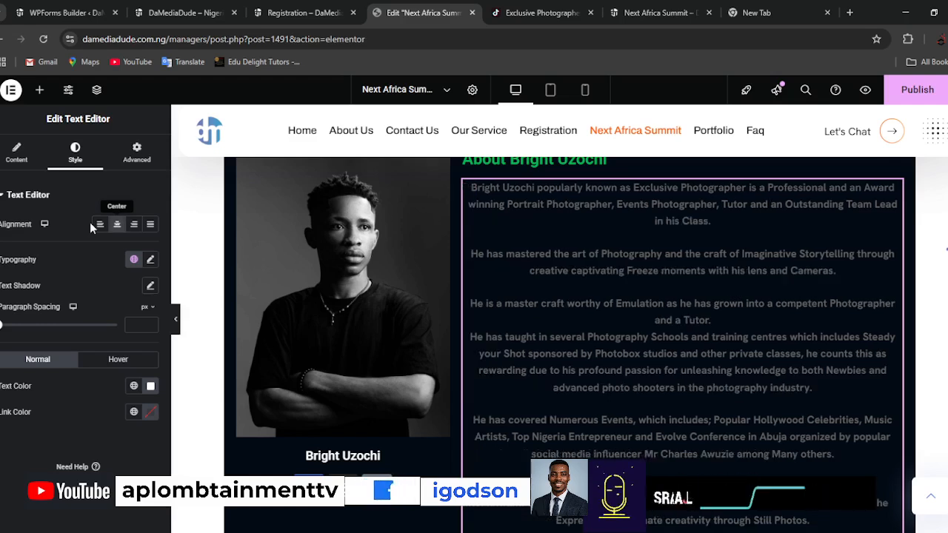
pyautogui.click(150, 224)
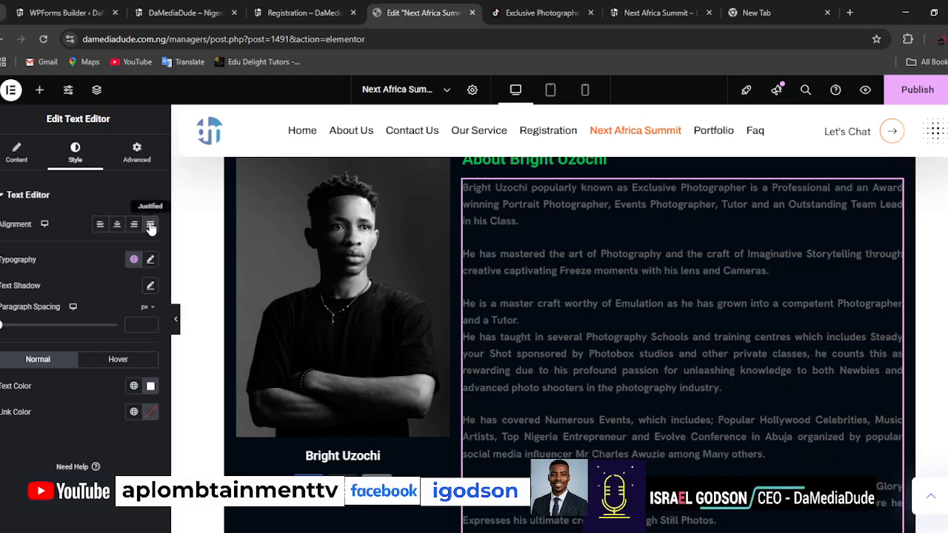
pyautogui.click(100, 226)
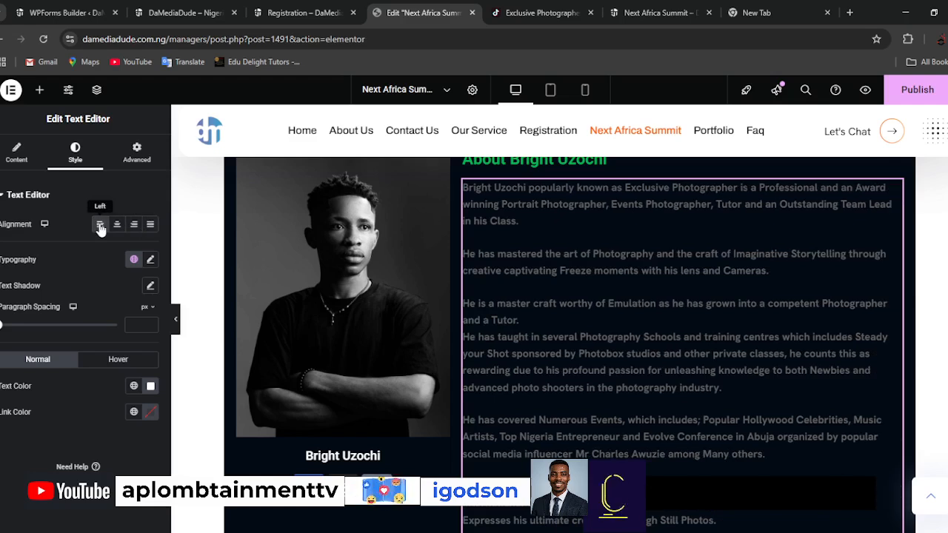
# Examine the bio text's typography and advanced options for a setting that affects its text colour.
pyautogui.click(151, 259)
pyautogui.scroll(-1, 83, 470)
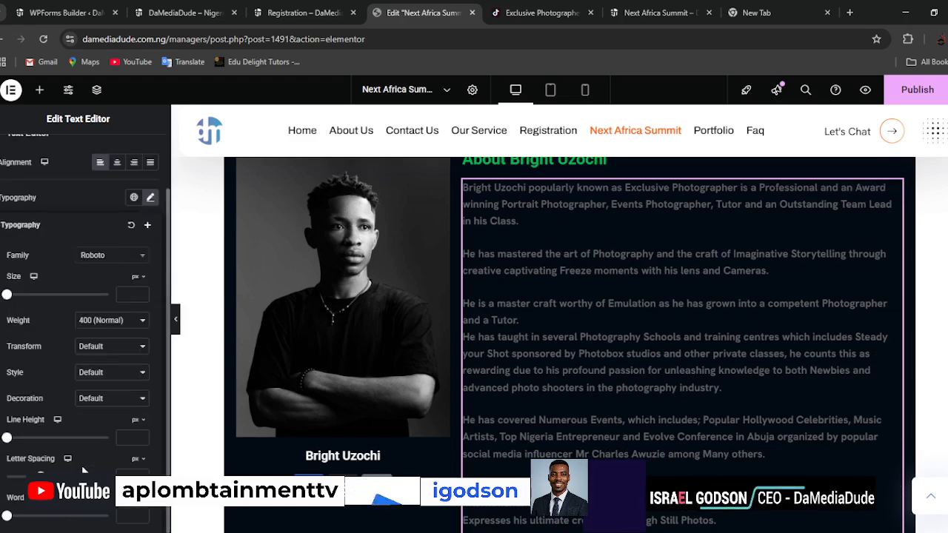
pyautogui.scroll(1, 108, 429)
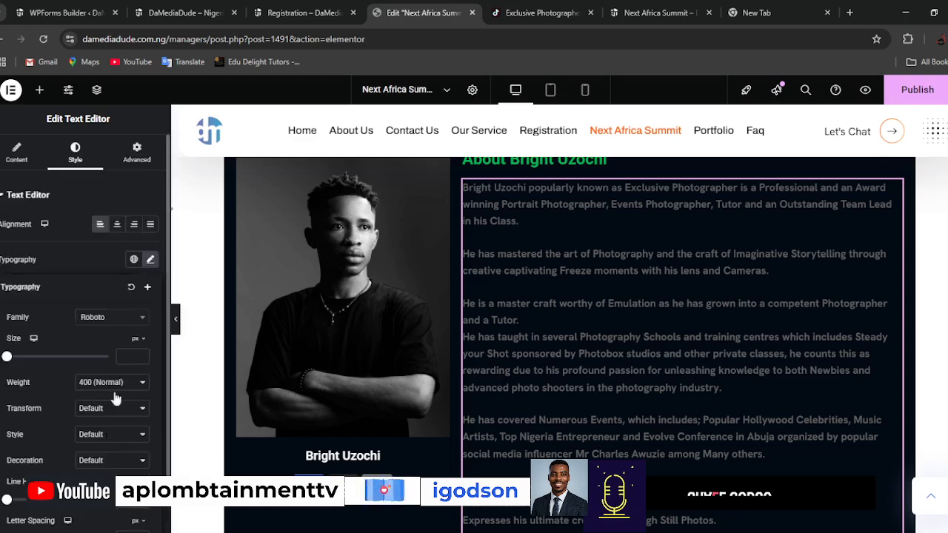
pyautogui.click(150, 260)
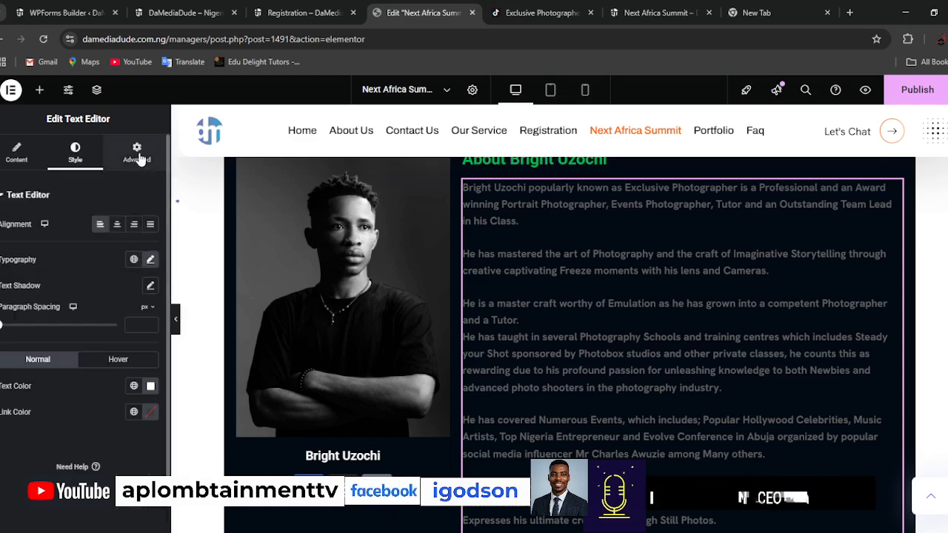
pyautogui.click(137, 153)
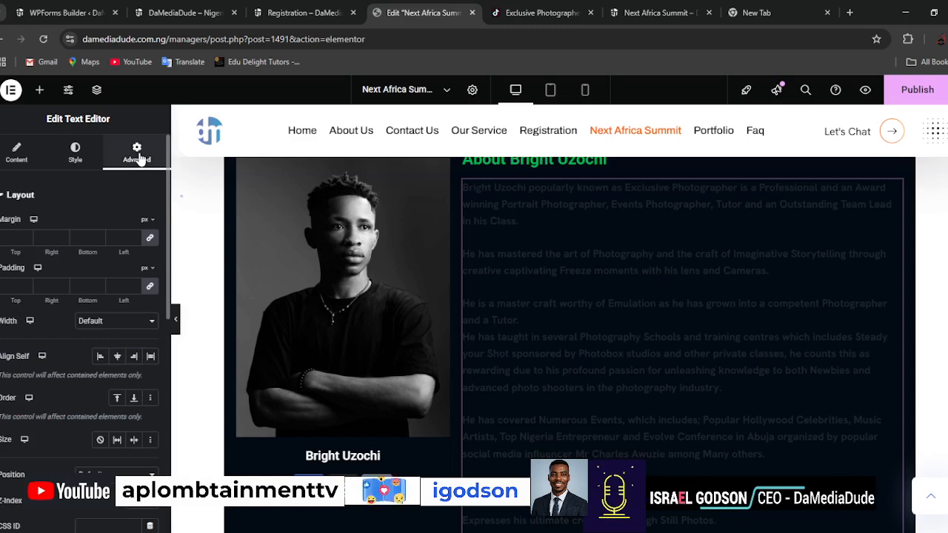
pyautogui.scroll(-5, 58, 468)
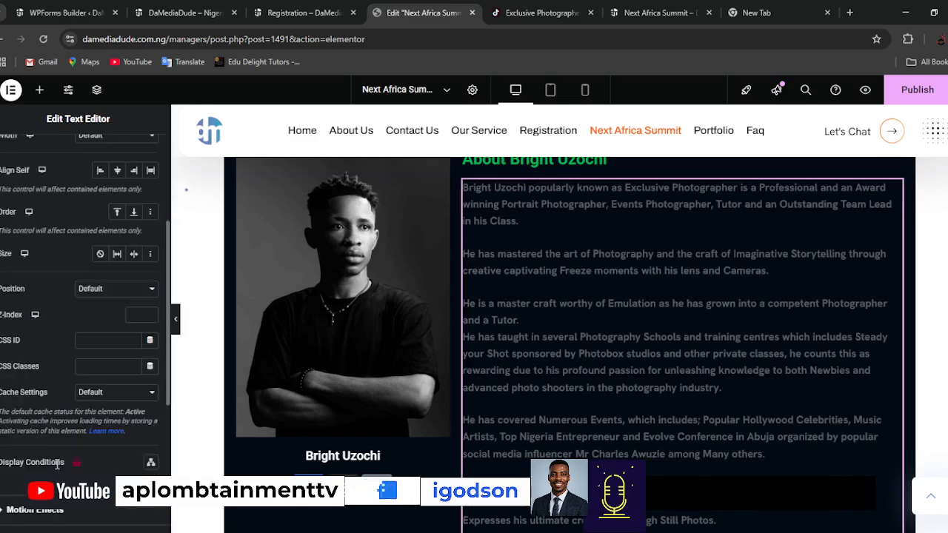
pyautogui.scroll(-2, 57, 468)
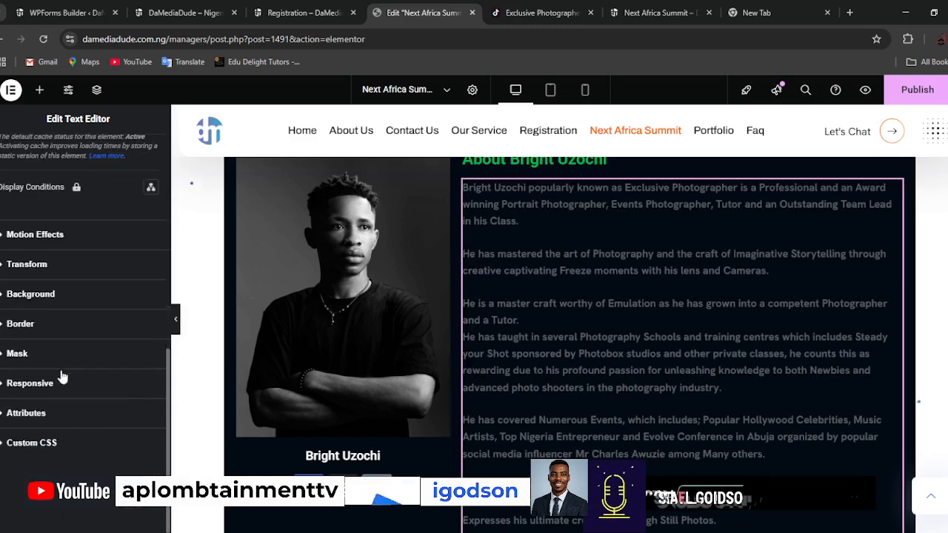
pyautogui.scroll(8, 65, 380)
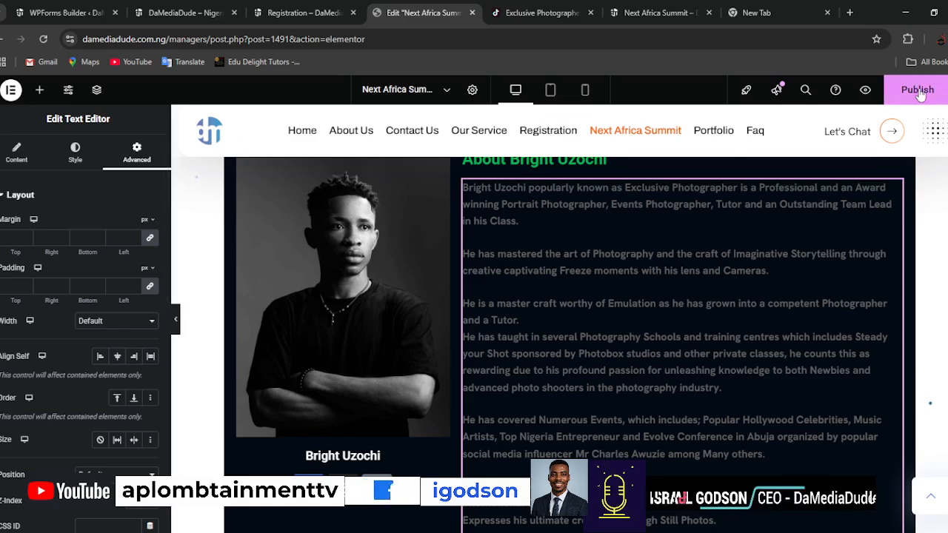
# Publish the page and duplicate the whole container holding the portrait and bio.
pyautogui.scroll(3, 746, 343)
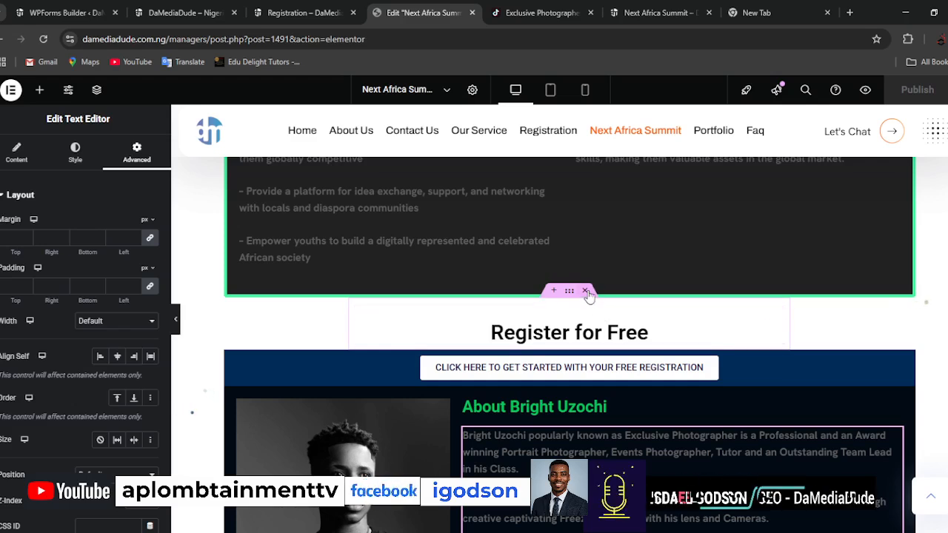
pyautogui.scroll(-4, 649, 395)
pyautogui.scroll(-5, 659, 427)
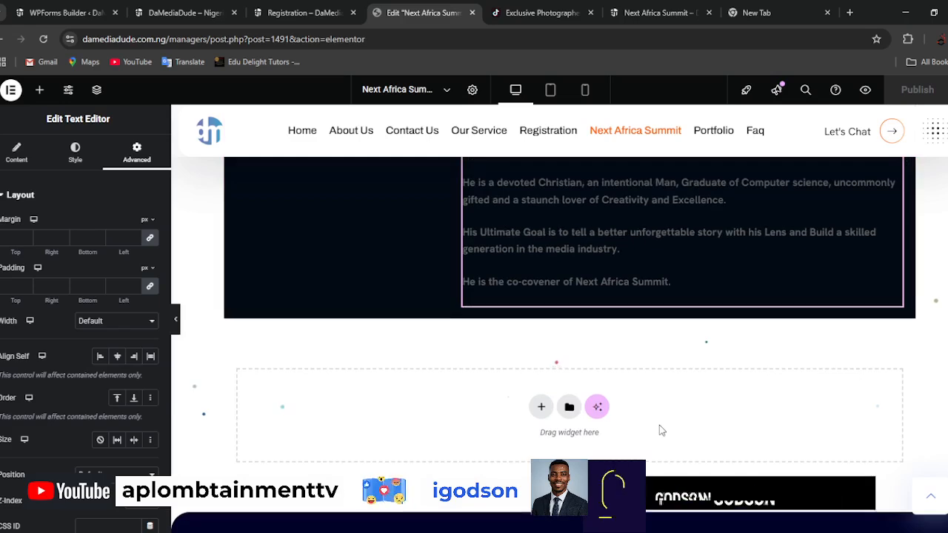
pyautogui.scroll(5, 659, 428)
pyautogui.scroll(2, 661, 430)
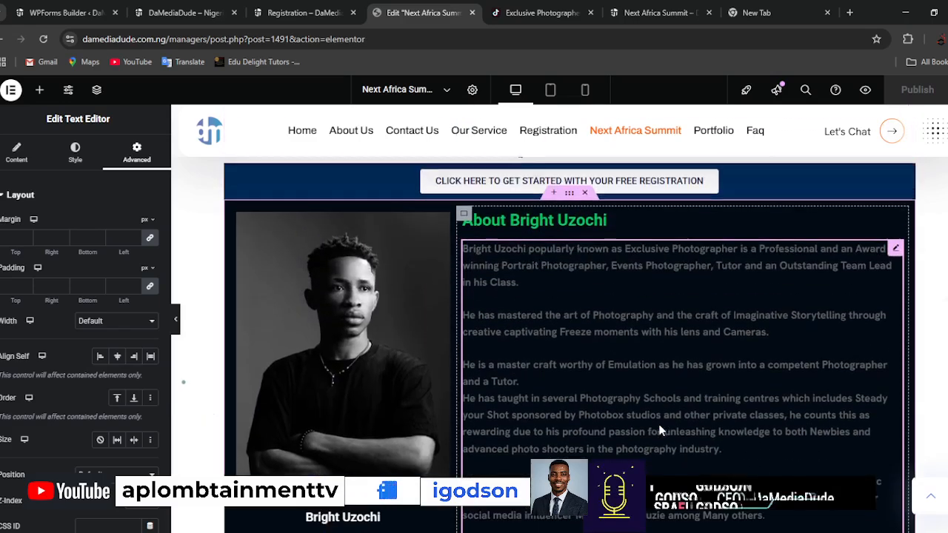
pyautogui.scroll(-4, 661, 430)
pyautogui.scroll(3, 661, 431)
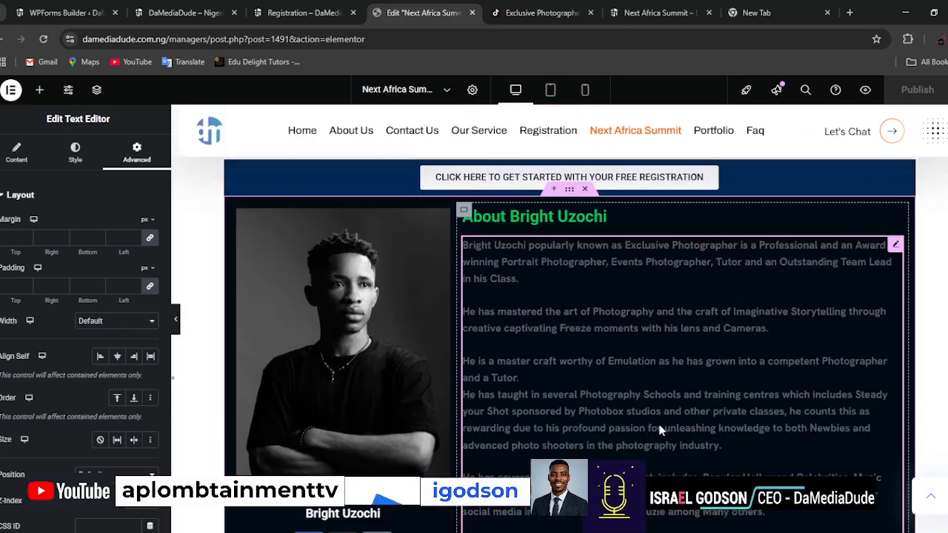
pyautogui.rightClick(571, 194)
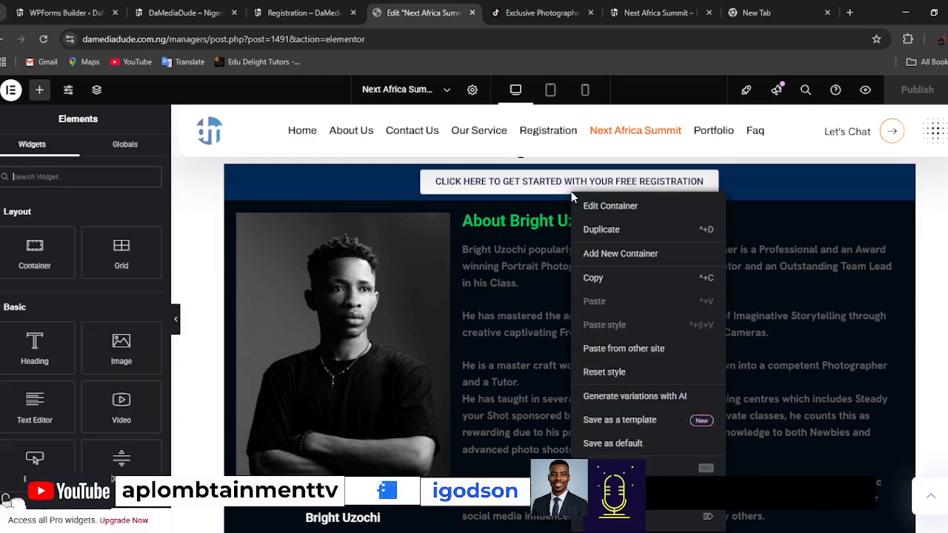
pyautogui.click(606, 232)
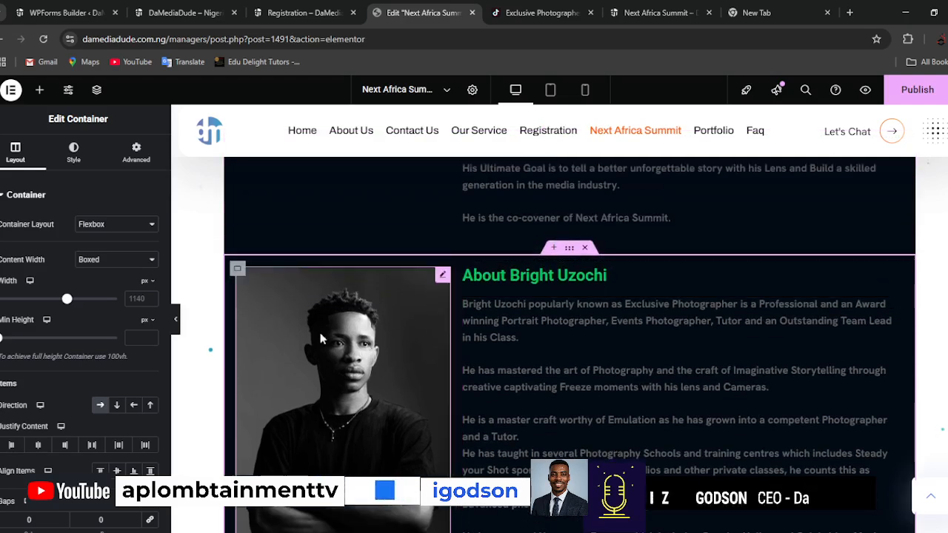
# Set the original section's portrait column width to 34% and its bio column width to 66%.
pyautogui.click(238, 271)
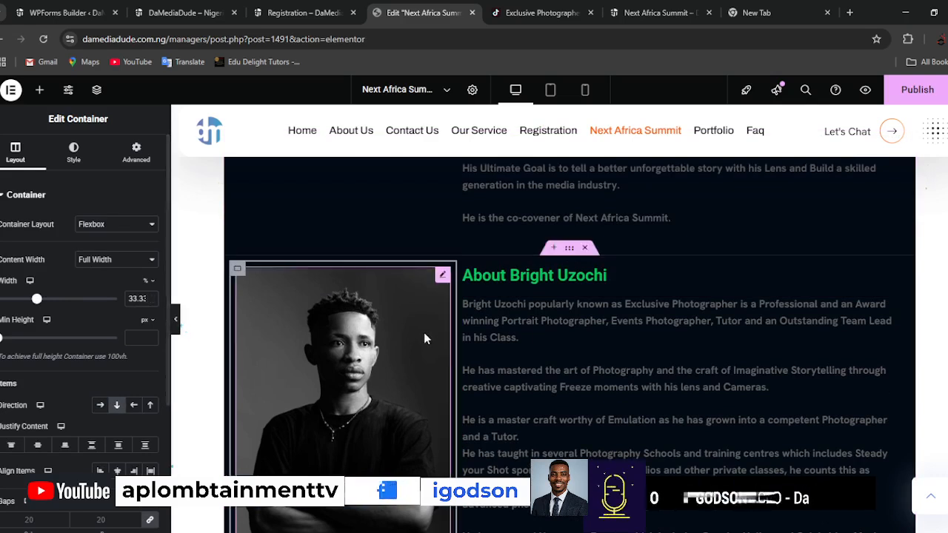
pyautogui.scroll(5, 423, 333)
pyautogui.scroll(4, 424, 332)
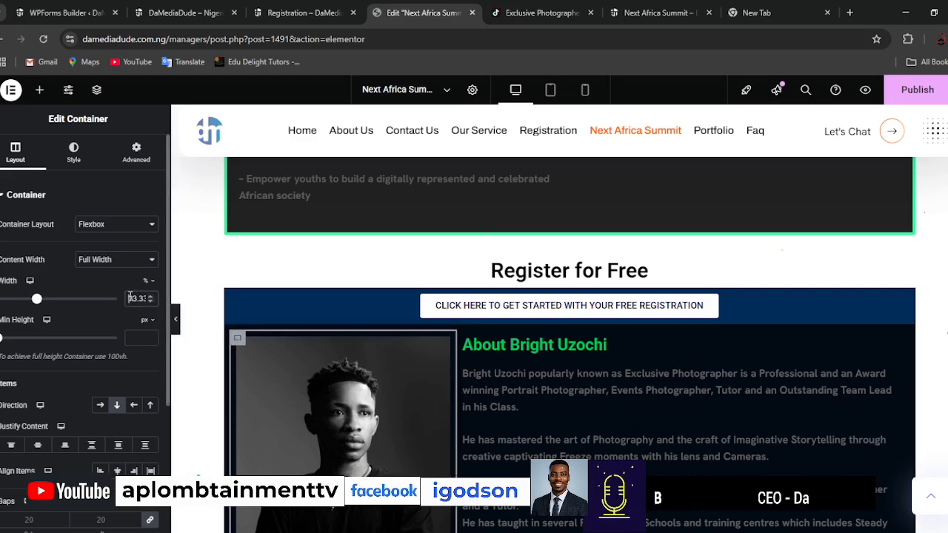
pyautogui.write('34')
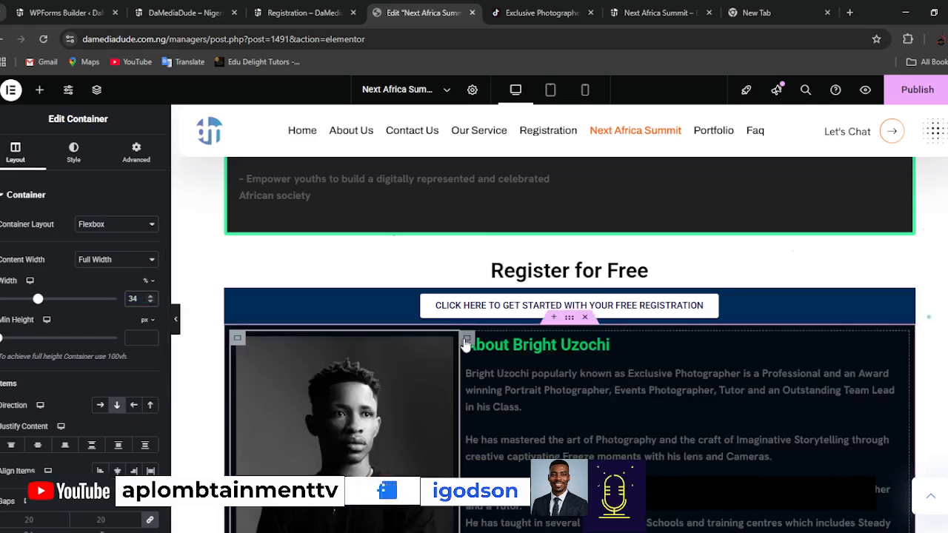
pyautogui.click(465, 342)
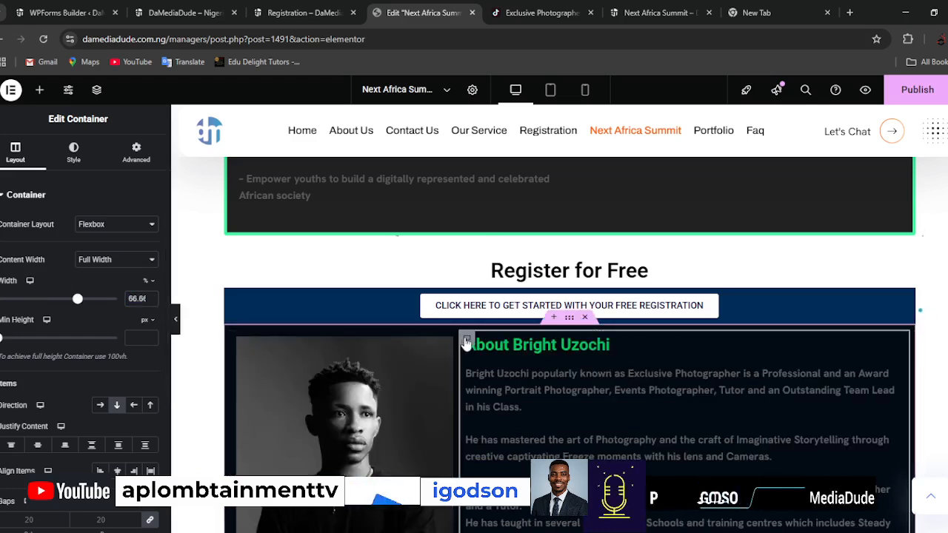
pyautogui.doubleClick(145, 300)
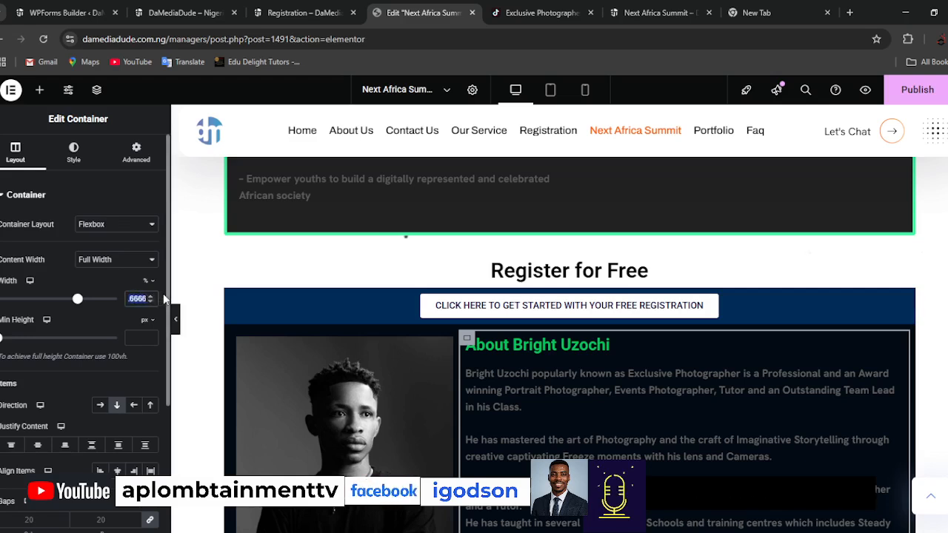
pyautogui.write('66')
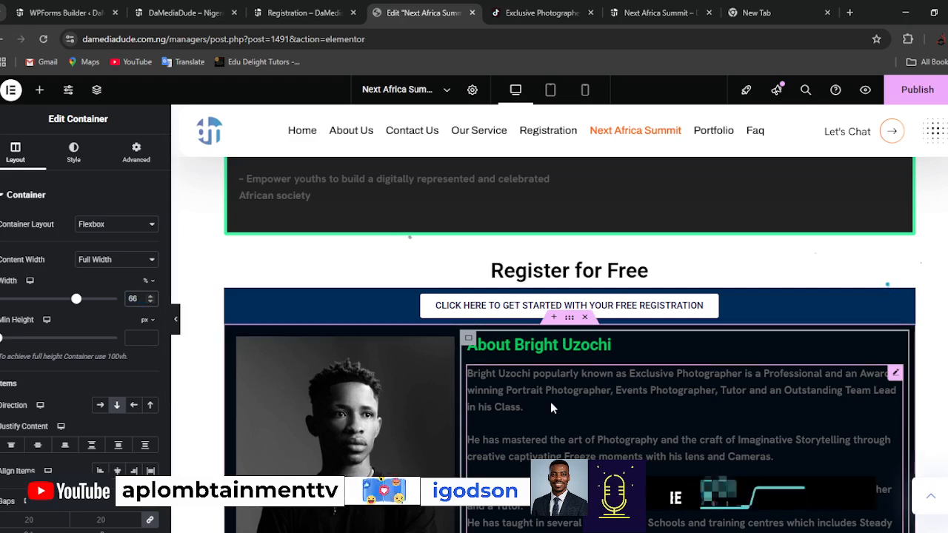
# In the duplicated section, move the portrait into the heading column and place the bio text on the opposite side of the container.
pyautogui.scroll(-4, 551, 404)
pyautogui.scroll(-3, 551, 402)
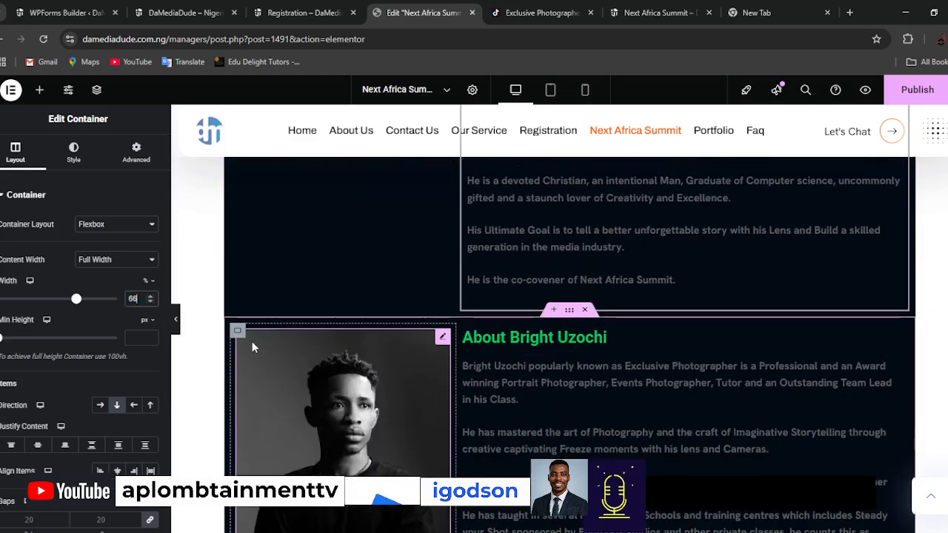
pyautogui.scroll(-2, 597, 396)
pyautogui.scroll(1, 596, 396)
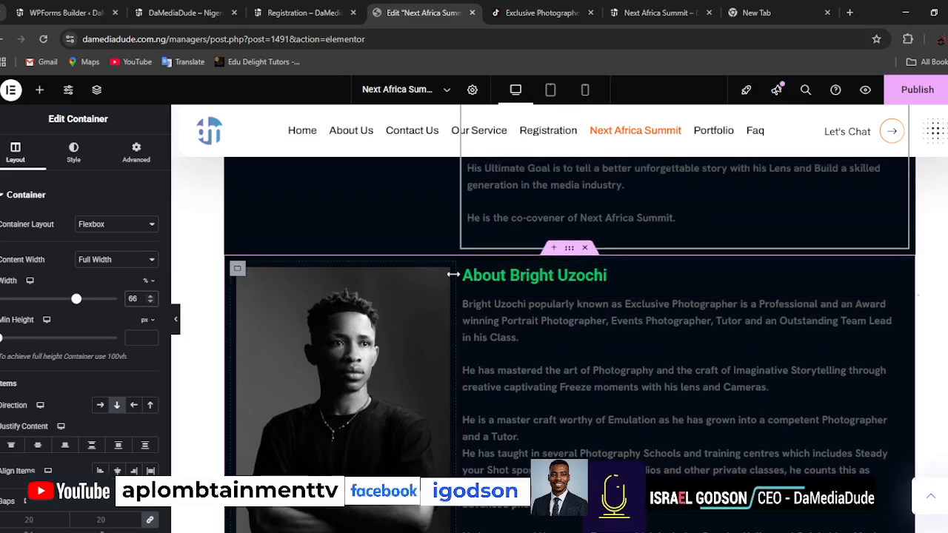
pyautogui.moveTo(443, 277)
pyautogui.mouseDown()
pyautogui.moveTo(512, 289)
pyautogui.moveTo(538, 277)
pyautogui.mouseUp()
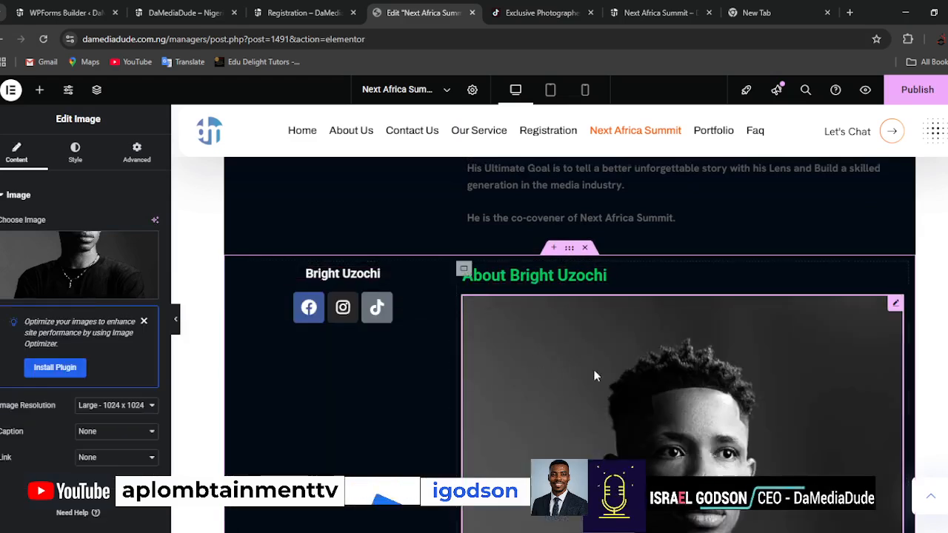
pyautogui.scroll(-3, 594, 377)
pyautogui.scroll(-5, 594, 376)
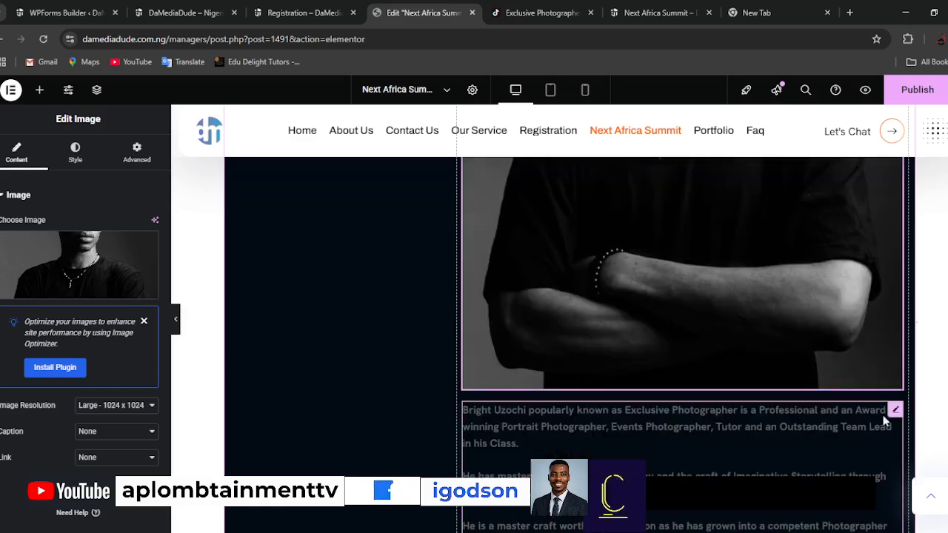
pyautogui.click(895, 411)
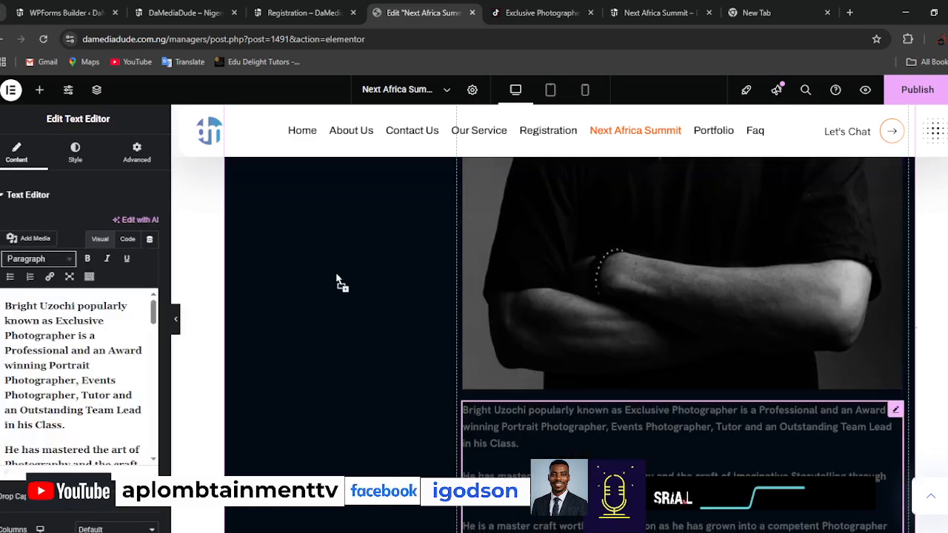
pyautogui.scroll(-6, 336, 251)
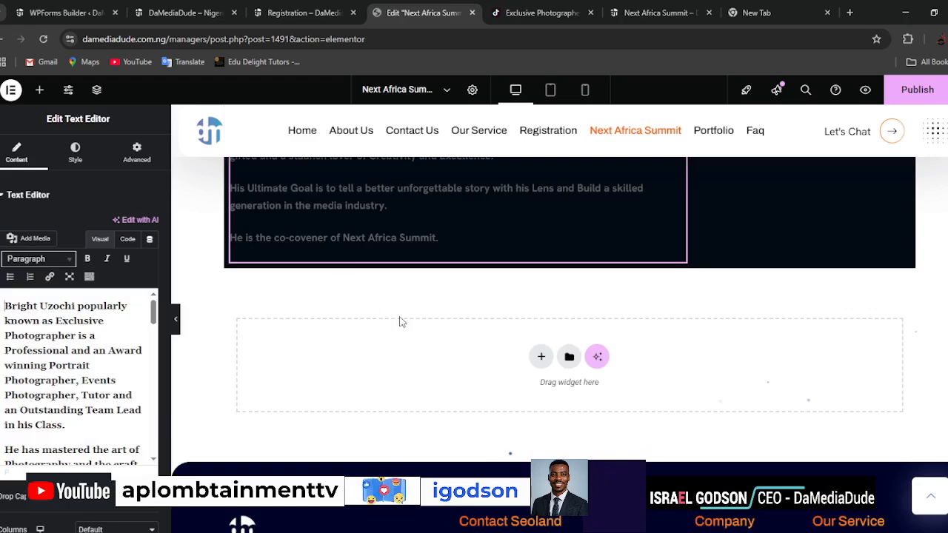
pyautogui.scroll(8, 402, 322)
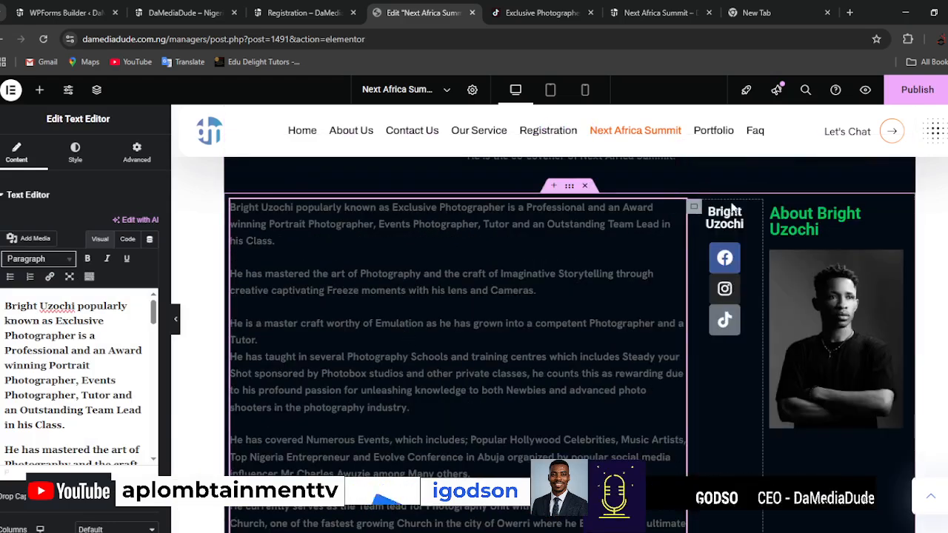
# Move the name heading and social icons beneath the relocated portrait and delete the emptied column.
pyautogui.moveTo(750, 214); pyautogui.dragTo(818, 419)
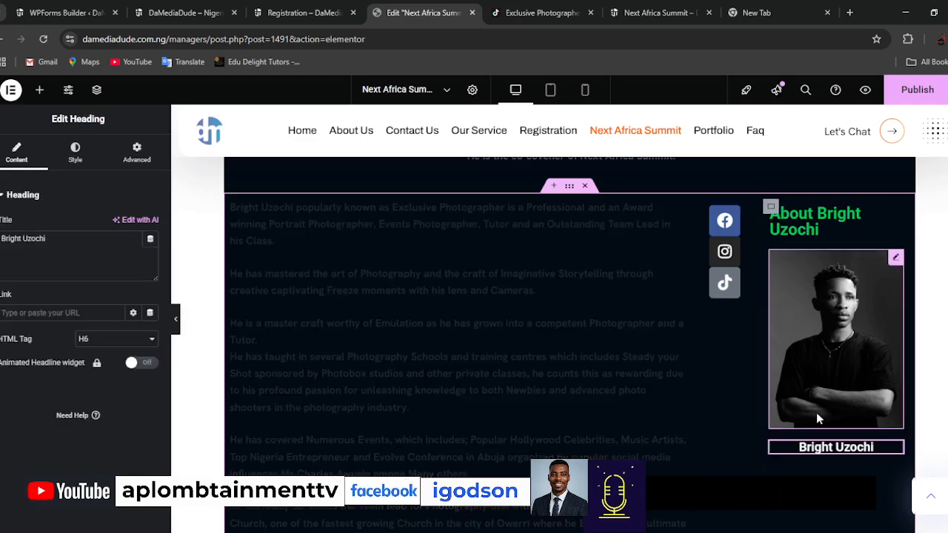
pyautogui.moveTo(777, 315); pyautogui.dragTo(807, 453)
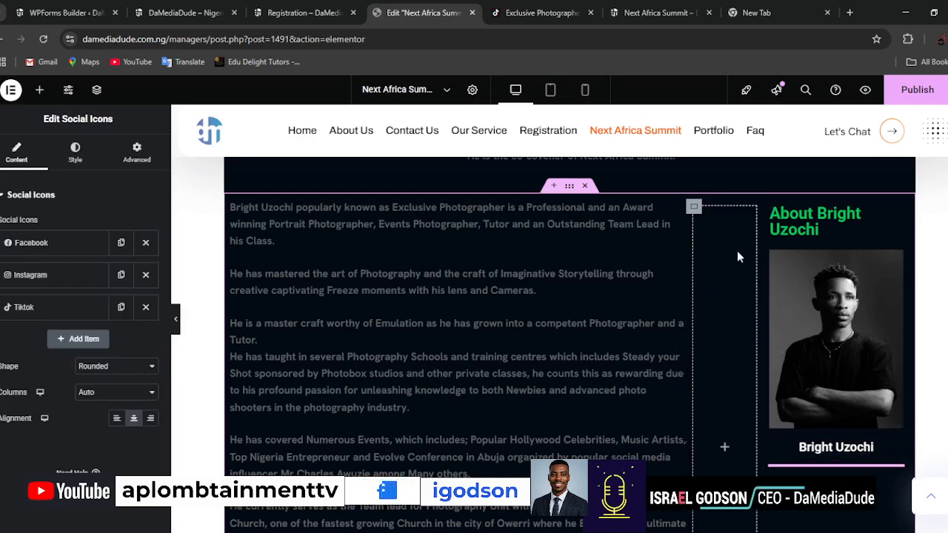
pyautogui.rightClick(695, 208)
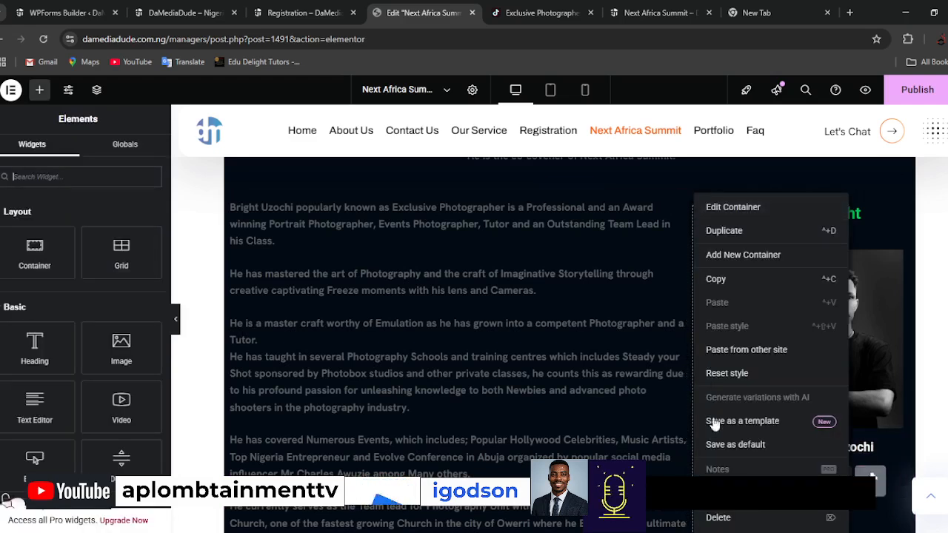
pyautogui.click(719, 518)
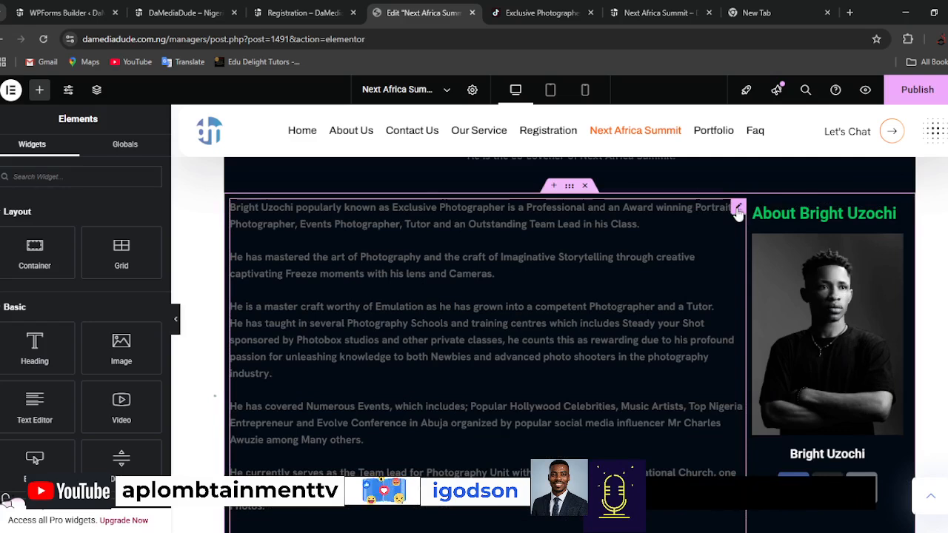
# Widen the duplicated section's portrait column and set its width to 34%.
pyautogui.click(235, 200)
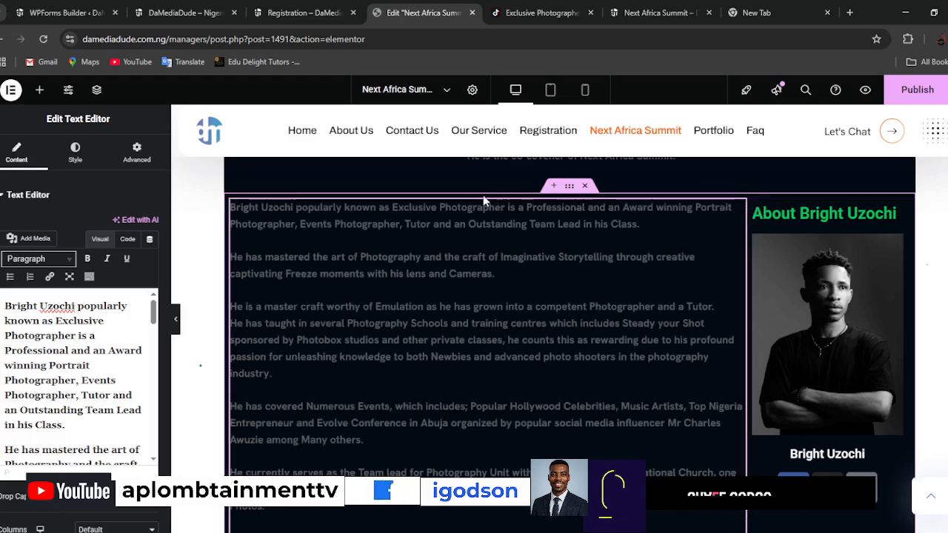
pyautogui.moveTo(745, 240); pyautogui.dragTo(699, 237)
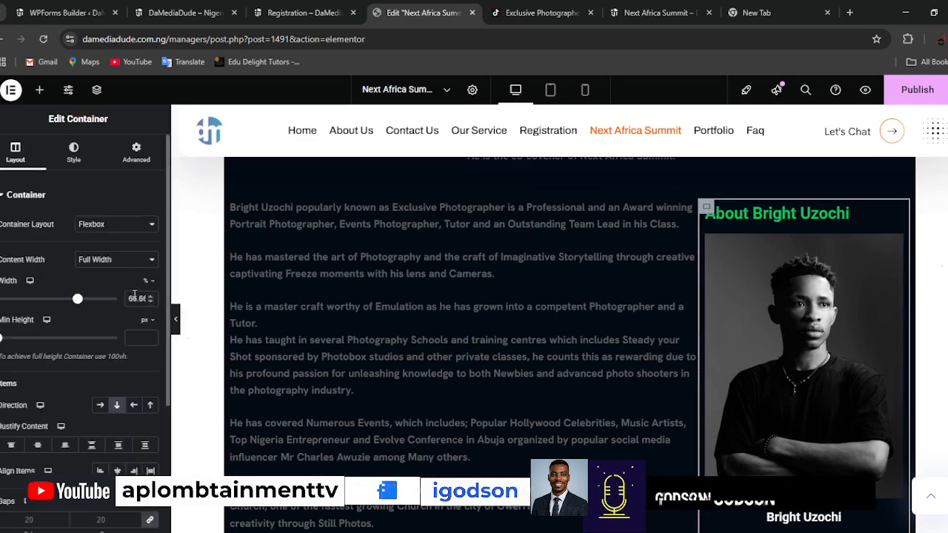
pyautogui.write('34')
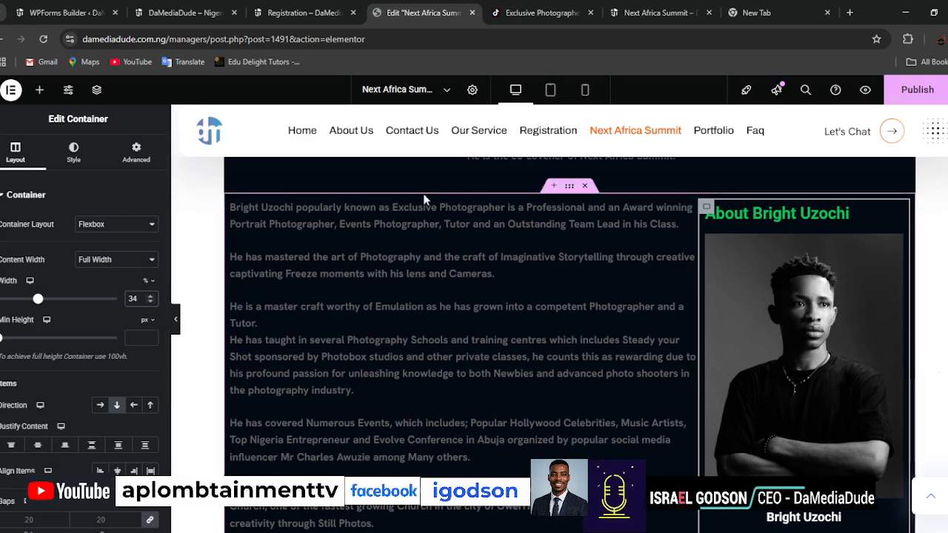
# Examine the duplicated section's container and portrait column settings and compare its layout with the original section above.
pyautogui.click(569, 186)
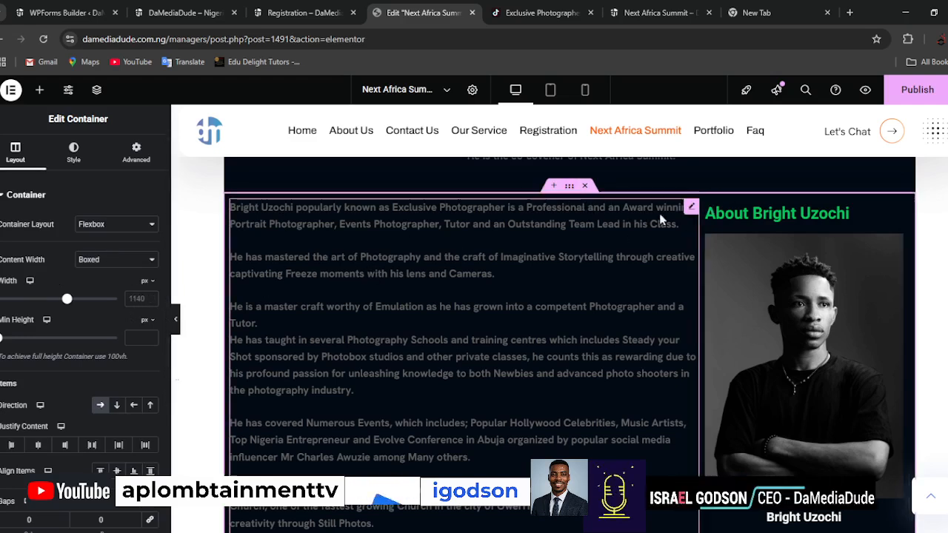
pyautogui.moveTo(641, 250); pyautogui.dragTo(699, 222)
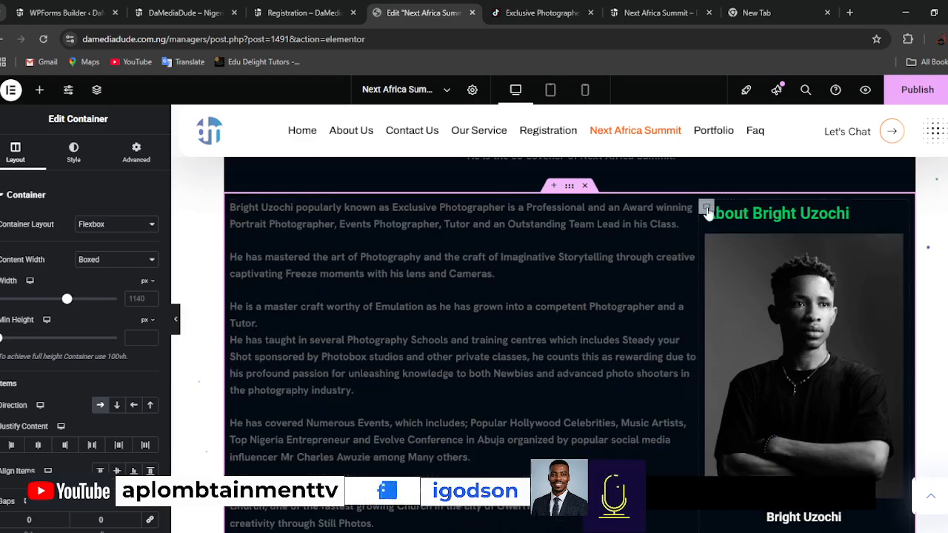
pyautogui.click(708, 212)
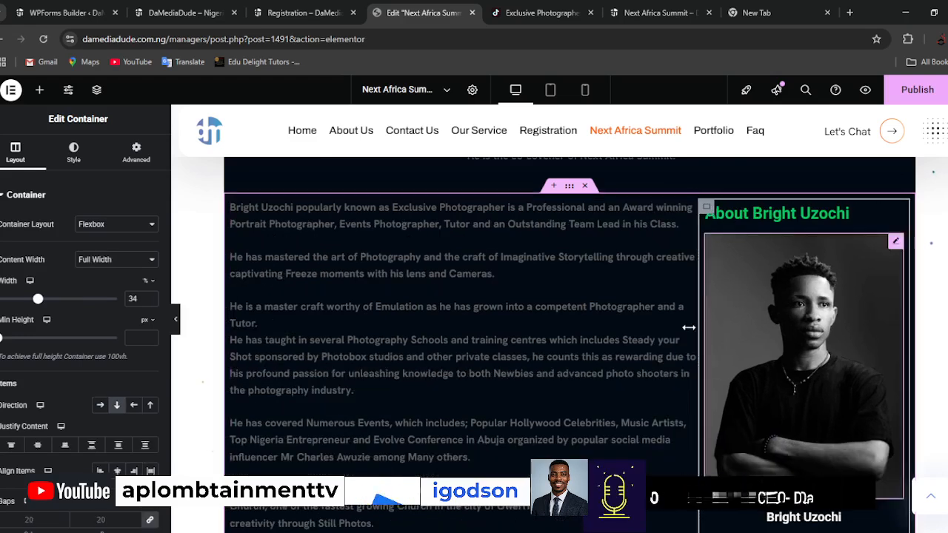
pyautogui.scroll(-1, 649, 381)
pyautogui.scroll(2, 648, 381)
pyautogui.scroll(8, 646, 381)
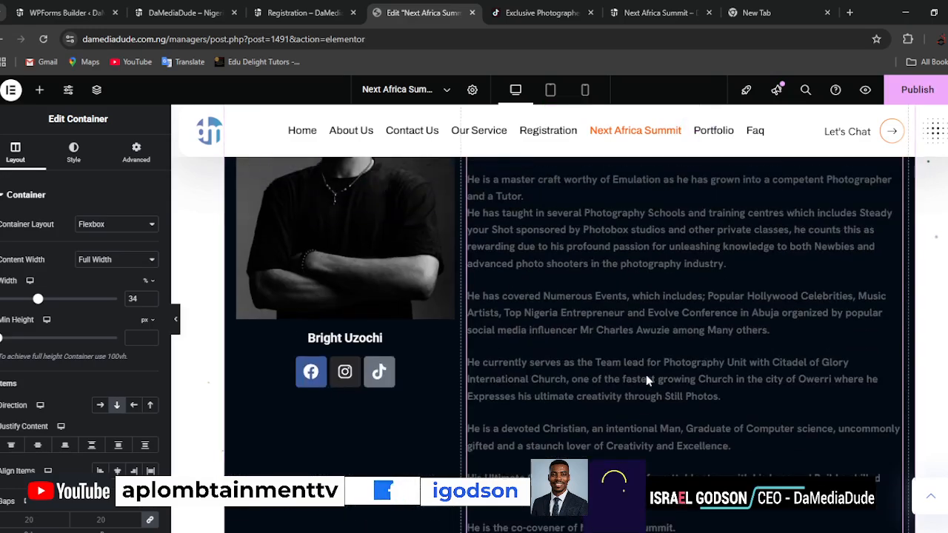
pyautogui.scroll(-7, 646, 376)
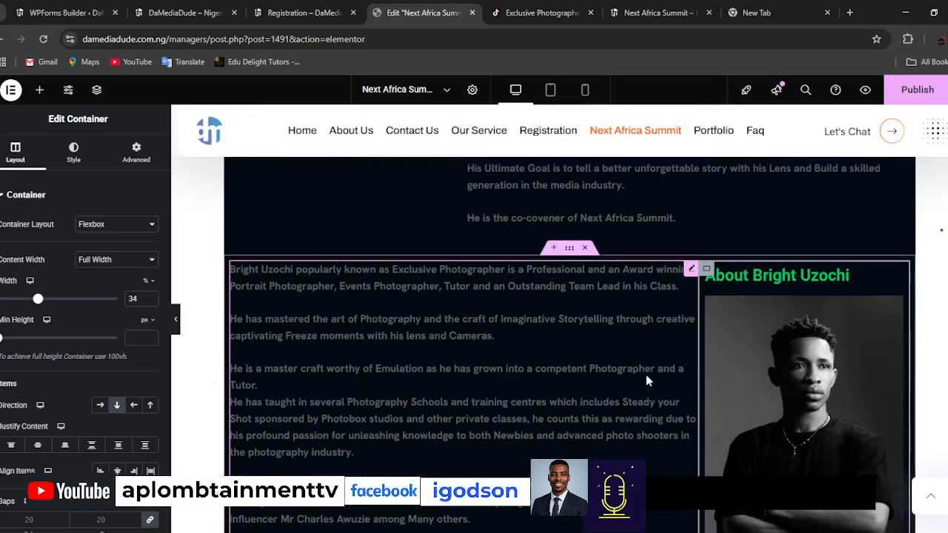
pyautogui.scroll(7, 645, 376)
pyautogui.scroll(-4, 645, 374)
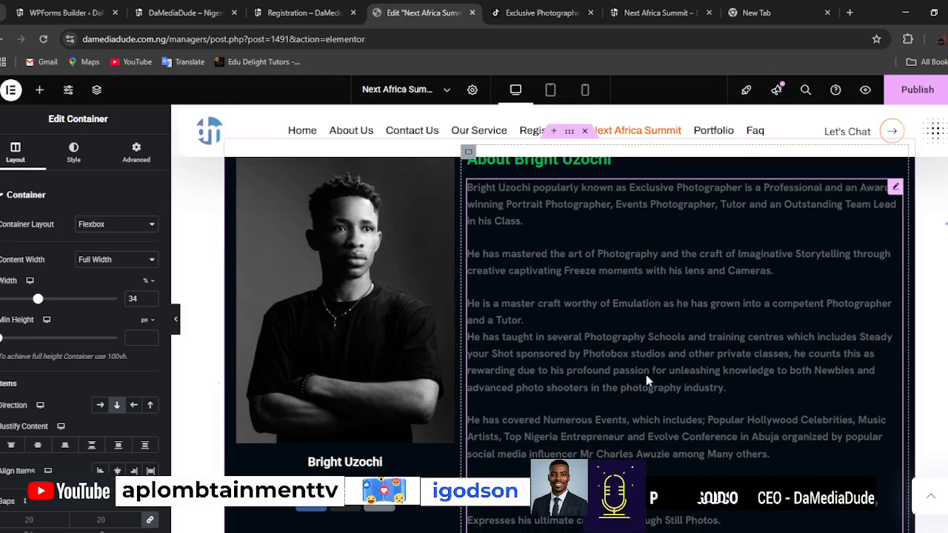
pyautogui.scroll(-2, 650, 385)
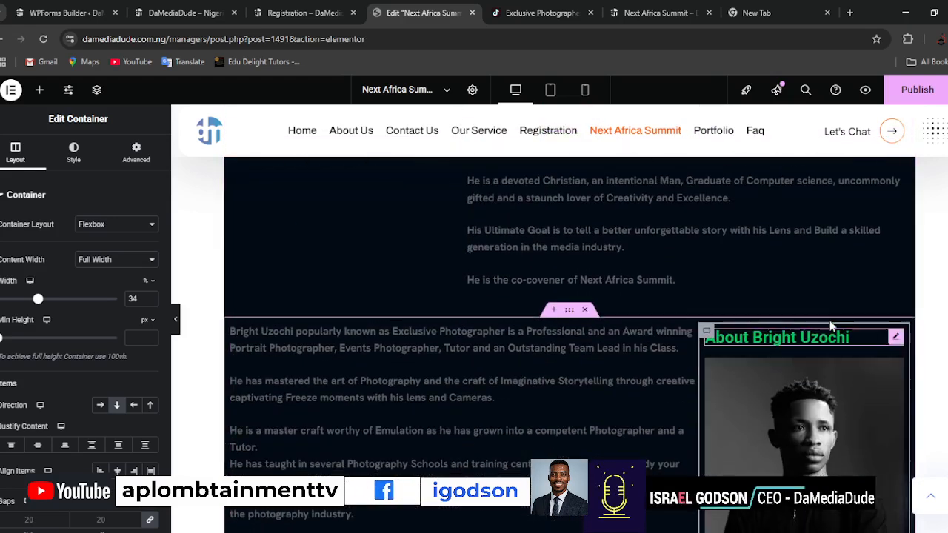
# Move the "About" heading below the portrait in the duplicated section and try to place it with the bio text.
pyautogui.click(895, 339)
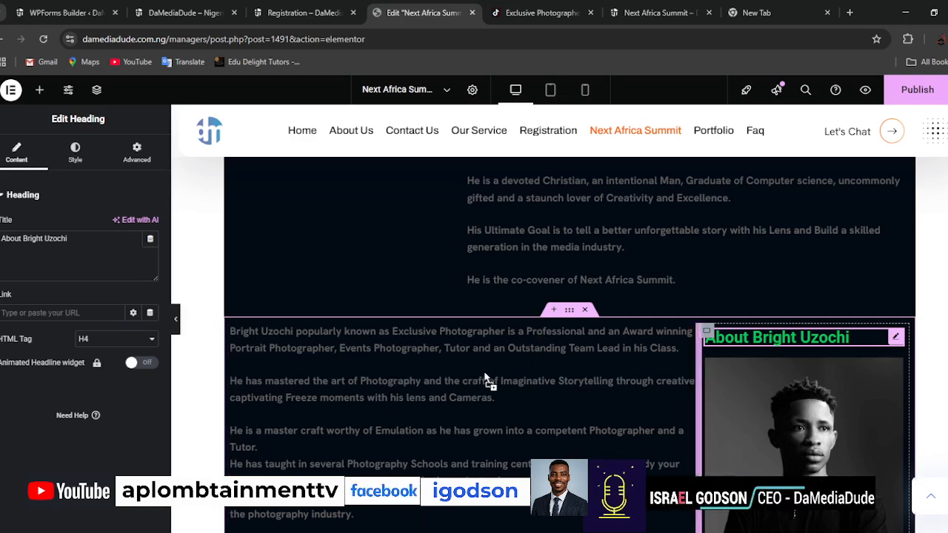
pyautogui.moveTo(406, 338); pyautogui.dragTo(802, 354)
pyautogui.scroll(-5, 799, 375)
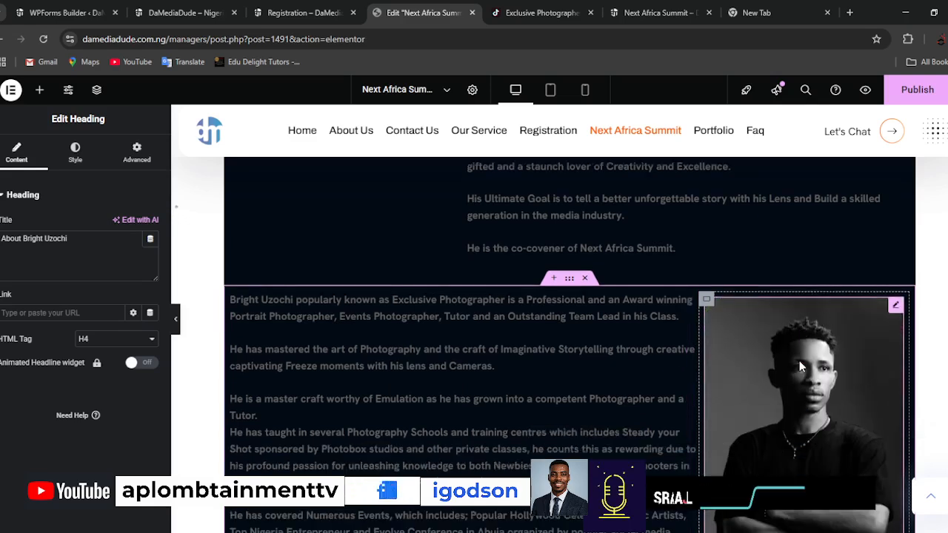
pyautogui.scroll(-4, 798, 378)
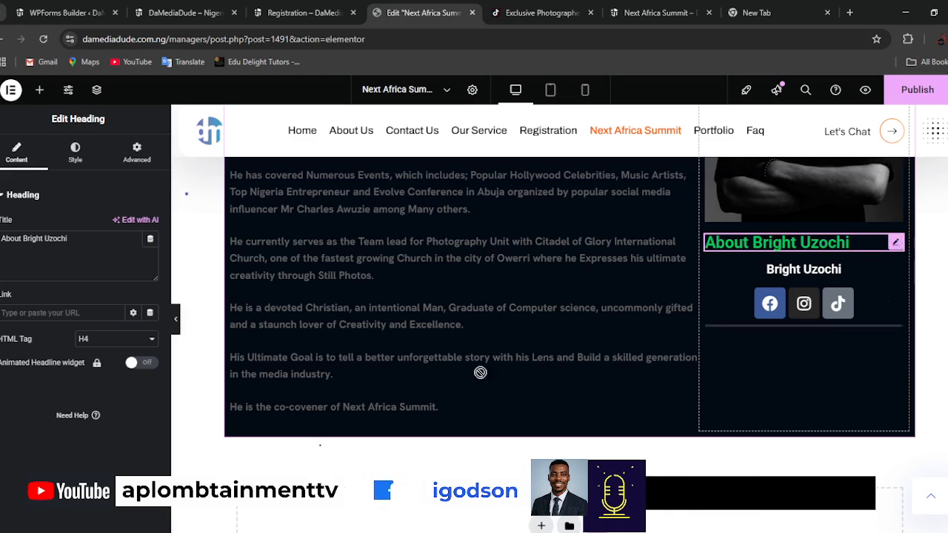
pyautogui.moveTo(480, 373); pyautogui.dragTo(381, 417)
pyautogui.moveTo(322, 401); pyautogui.dragTo(818, 254)
pyautogui.scroll(-5, 444, 319)
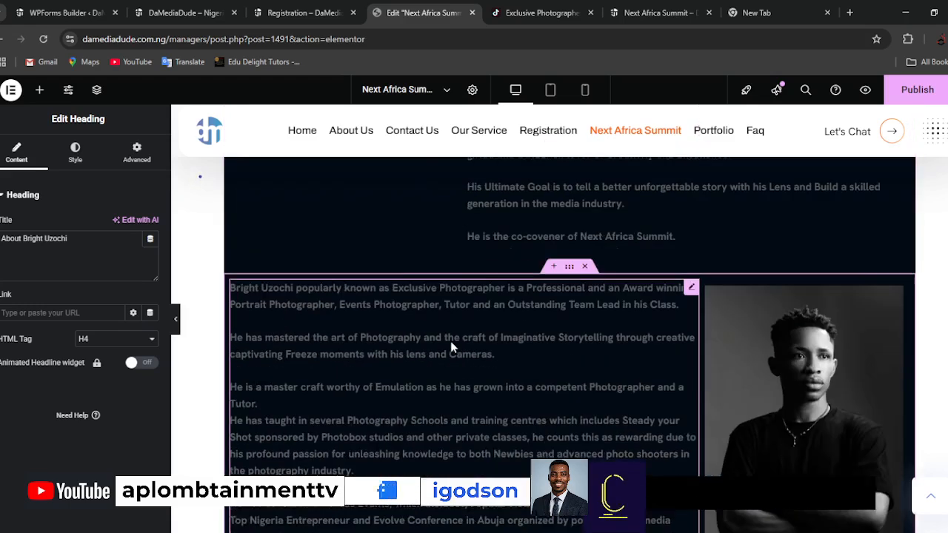
# Delete the bio text from the duplicated section and check the remaining layout.
pyautogui.click(691, 394)
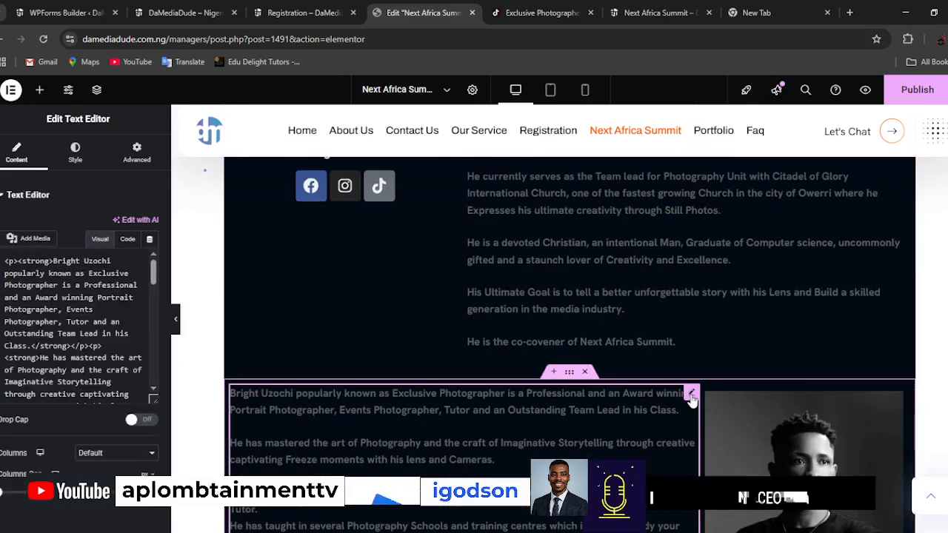
pyautogui.rightClick(691, 398)
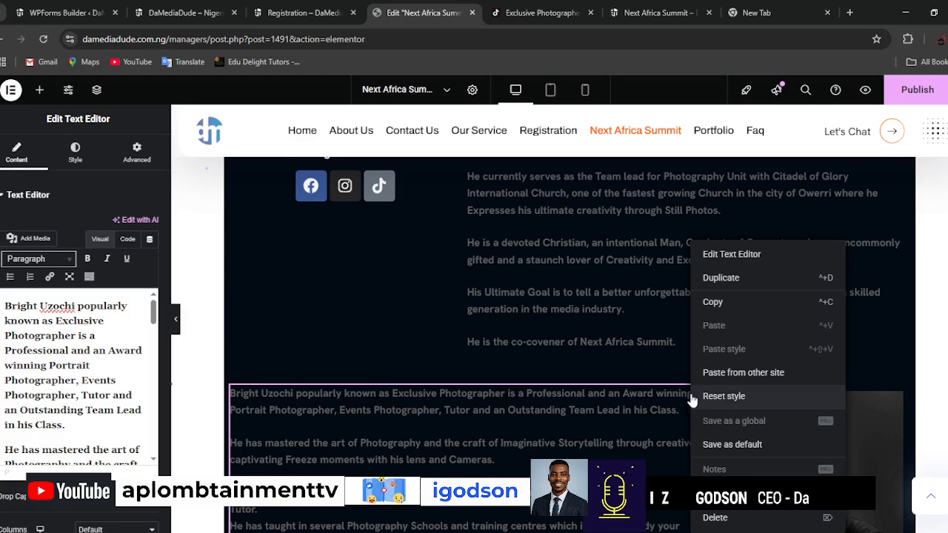
pyautogui.click(715, 518)
pyautogui.scroll(-3, 572, 423)
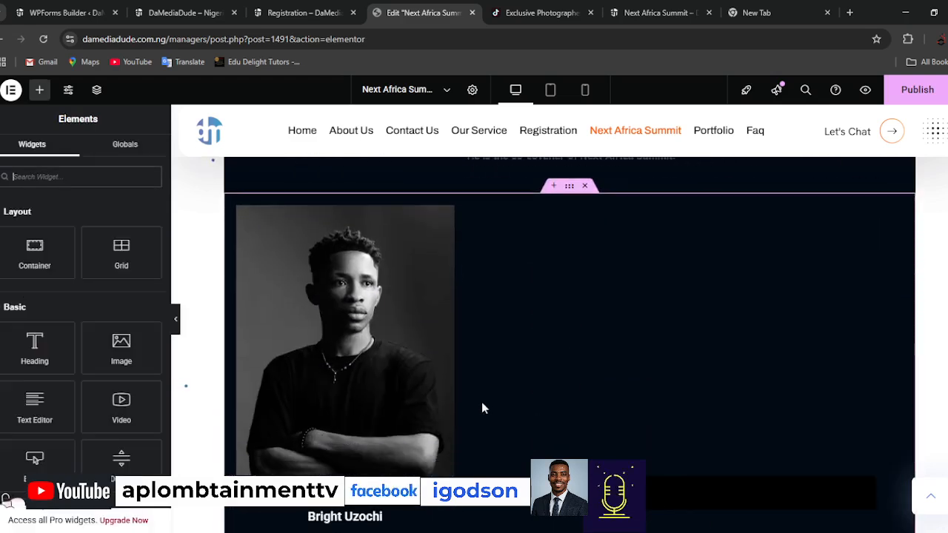
pyautogui.scroll(1, 480, 404)
pyautogui.scroll(-3, 531, 393)
pyautogui.scroll(3, 255, 308)
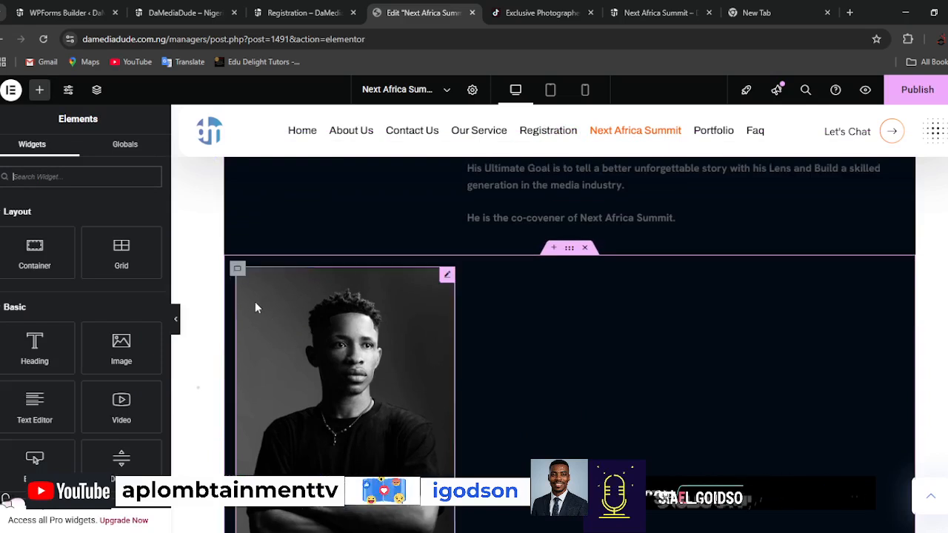
# Add a new container beside the portrait column in the duplicated section and set its width to 66%.
pyautogui.rightClick(238, 270)
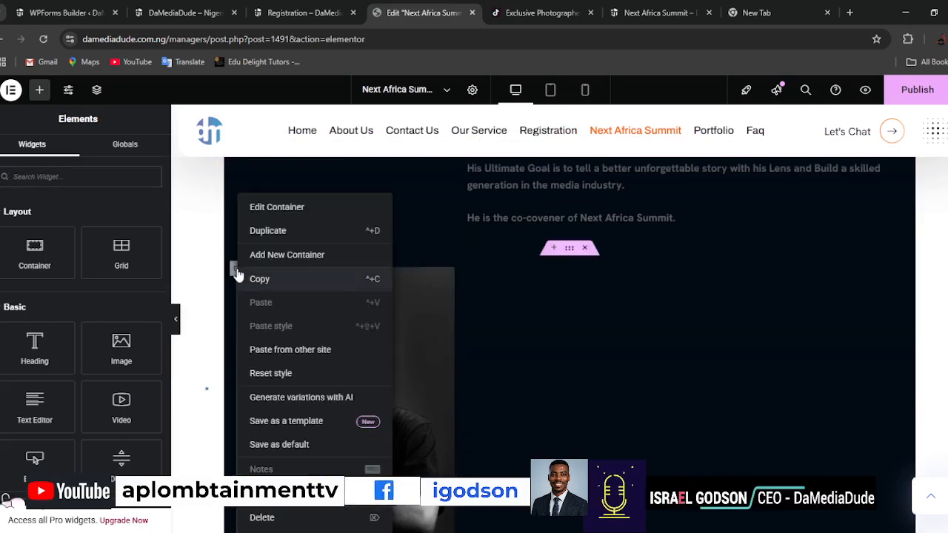
pyautogui.click(284, 254)
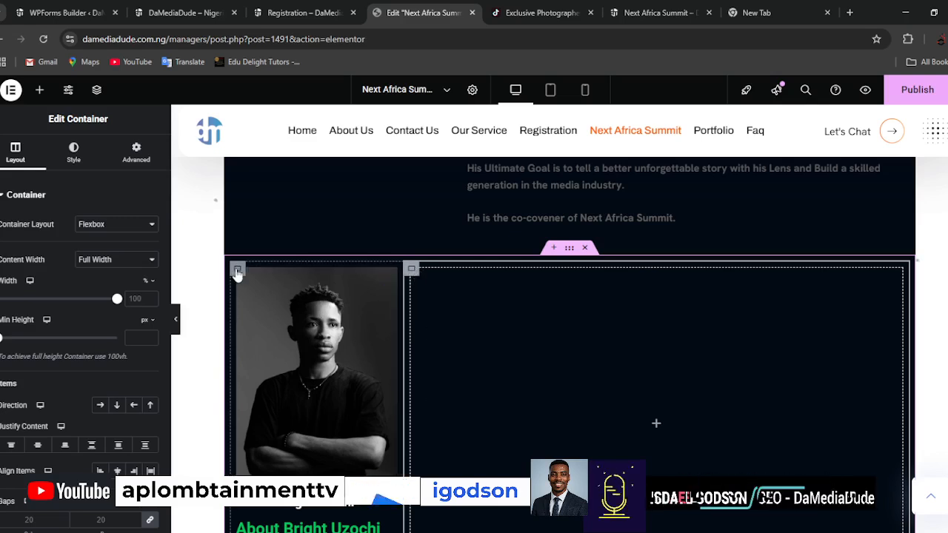
pyautogui.click(237, 273)
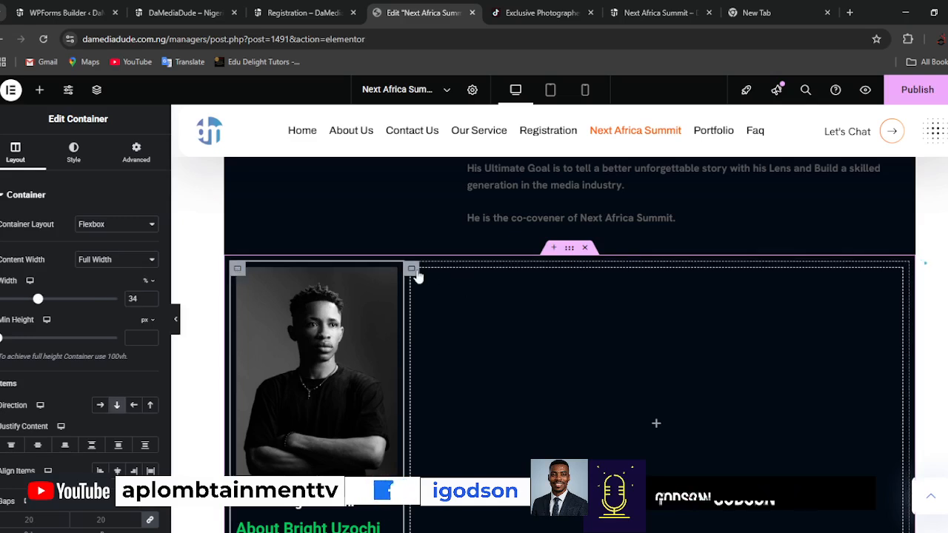
pyautogui.click(412, 271)
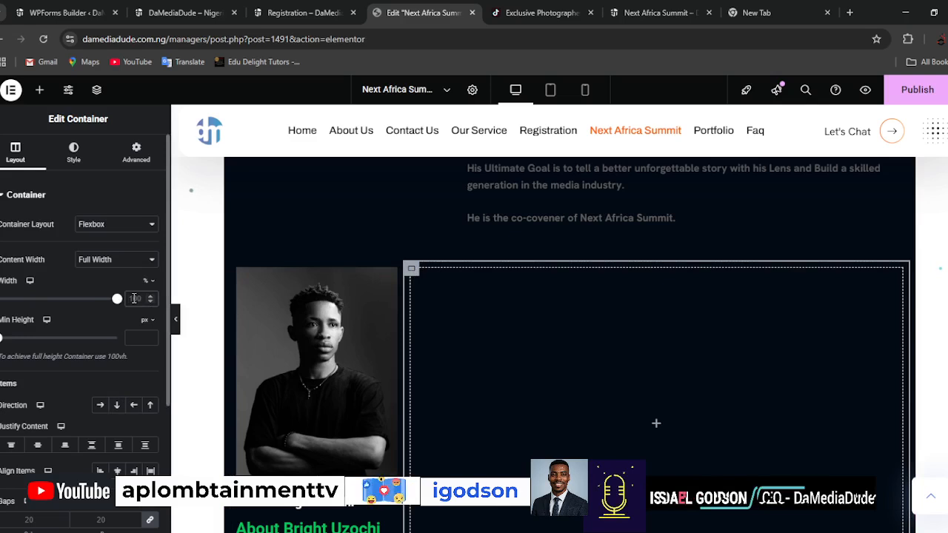
pyautogui.write('66')
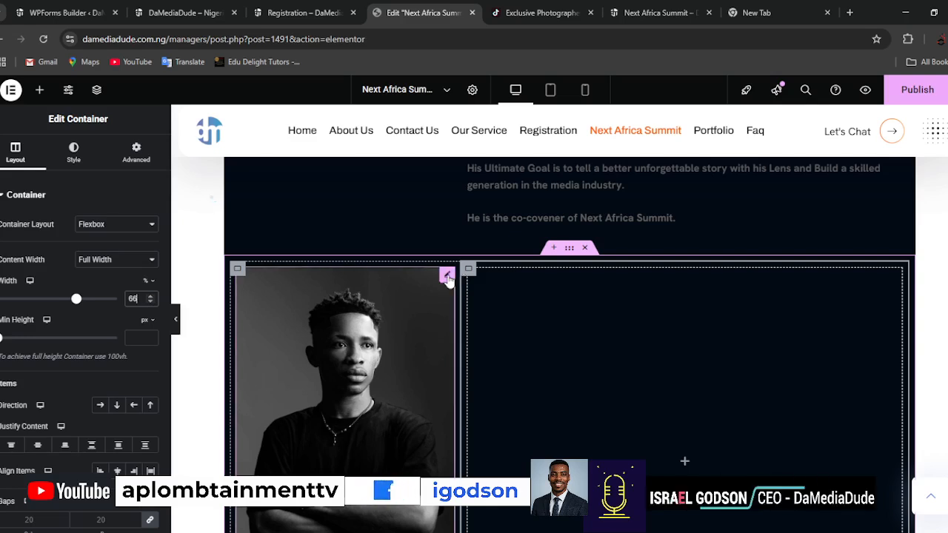
# Set the duplicated section's portrait column width to 66% and the empty column's width to 34%.
pyautogui.click(224, 282)
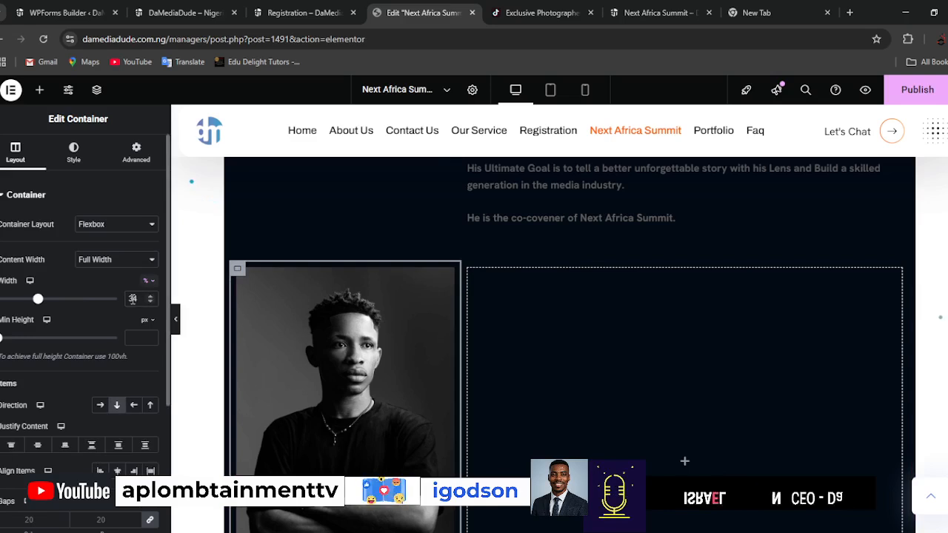
pyautogui.write('66')
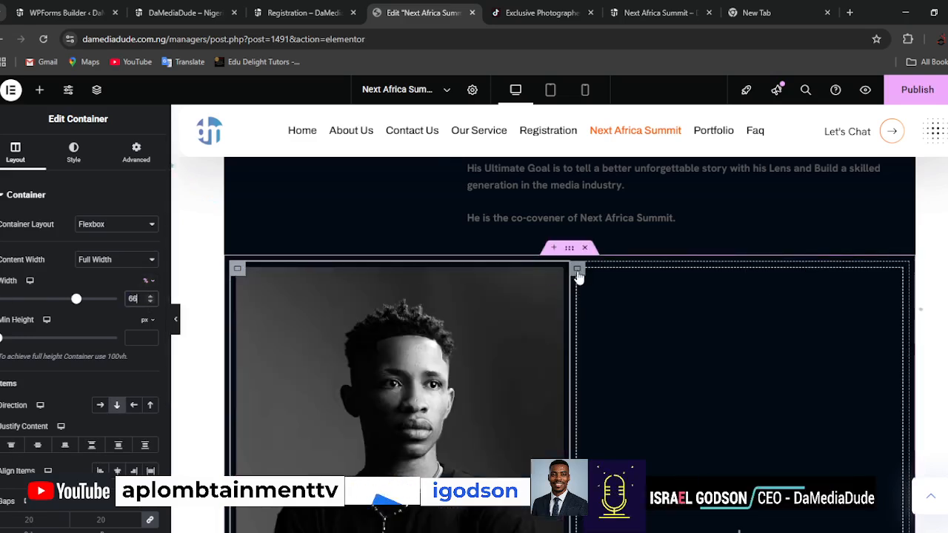
pyautogui.click(578, 269)
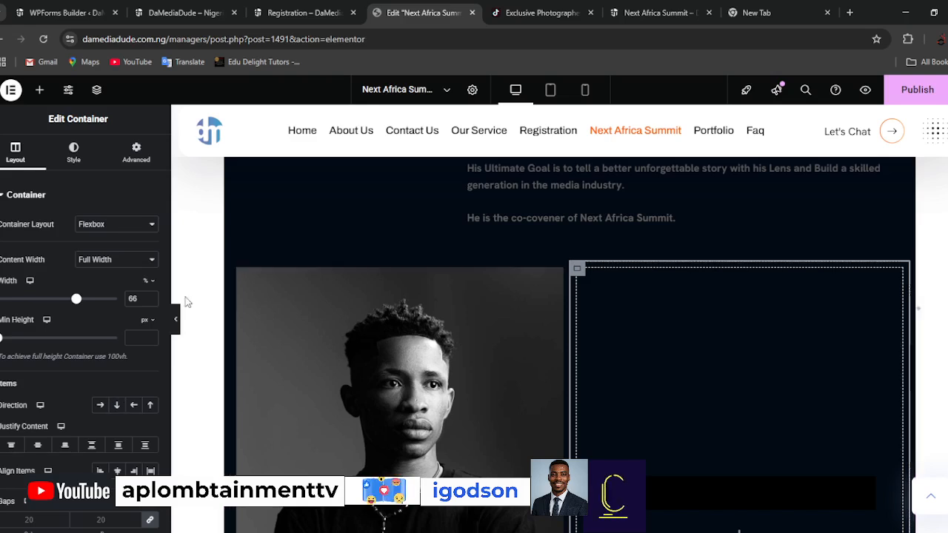
pyautogui.doubleClick(135, 298)
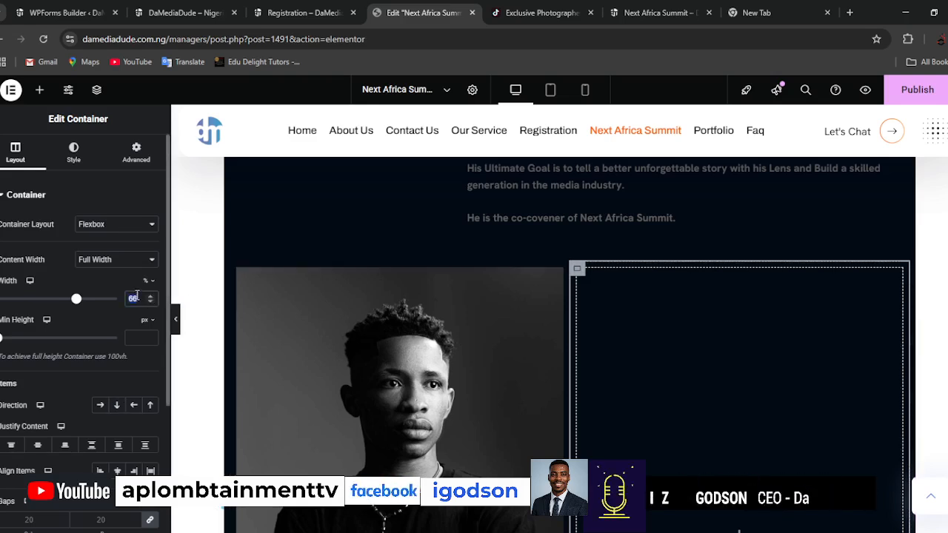
pyautogui.write('34')
# Move the portrait, the name heading below it and the social icons into the duplicated section's empty 34% column.
pyautogui.scroll(-1, 599, 300)
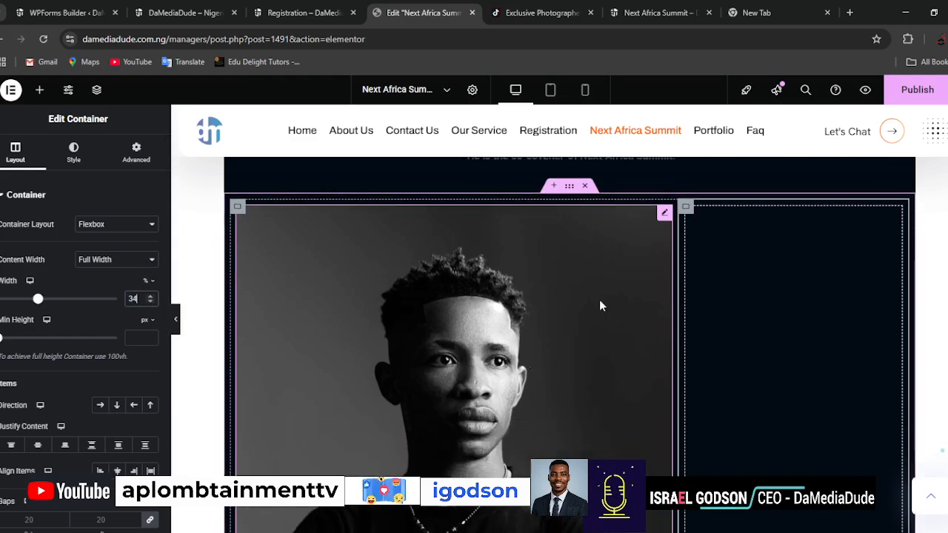
pyautogui.click(675, 234)
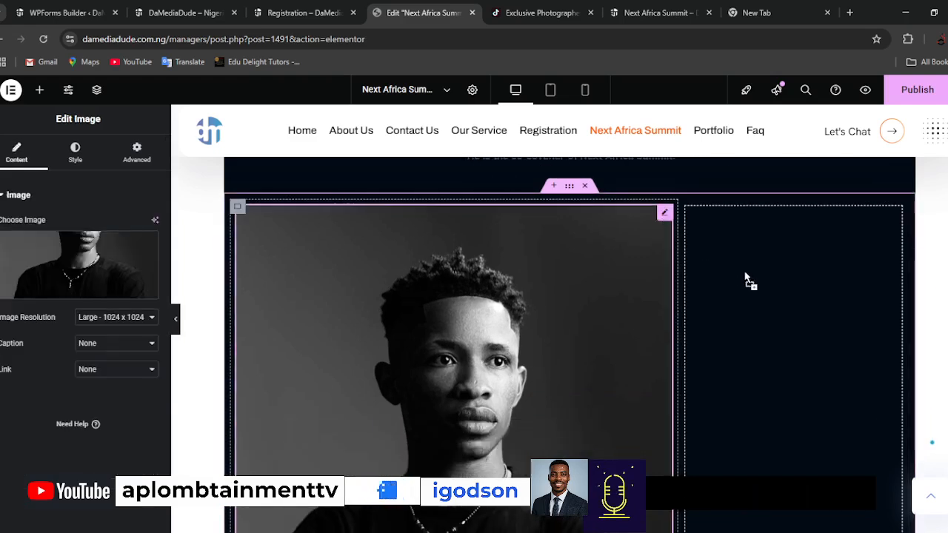
pyautogui.moveTo(797, 234); pyautogui.dragTo(783, 329)
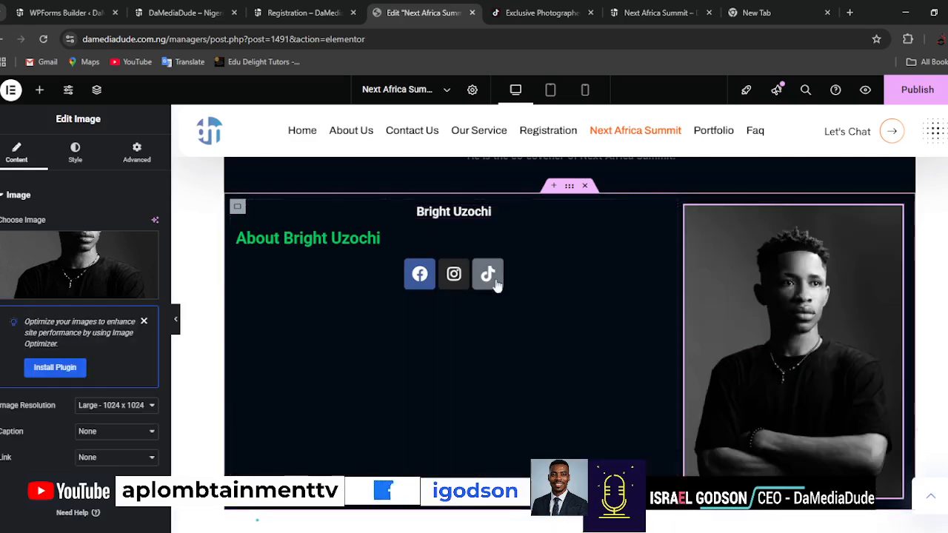
pyautogui.moveTo(664, 212); pyautogui.dragTo(774, 452)
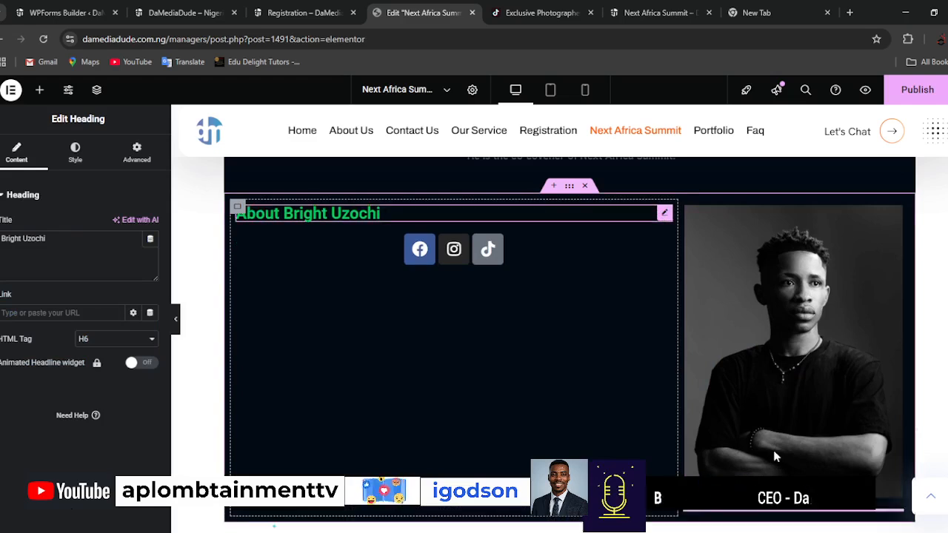
pyautogui.moveTo(760, 348); pyautogui.dragTo(784, 522)
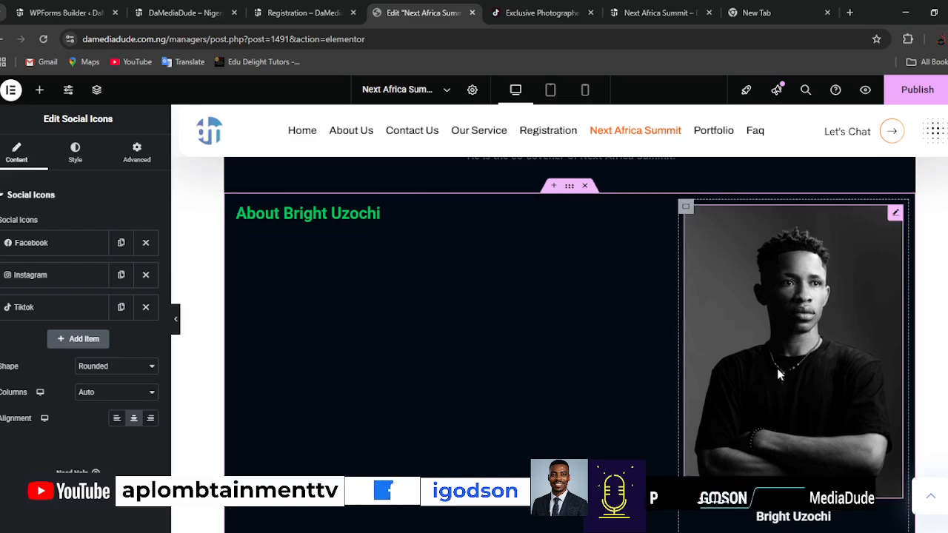
pyautogui.scroll(-2, 777, 368)
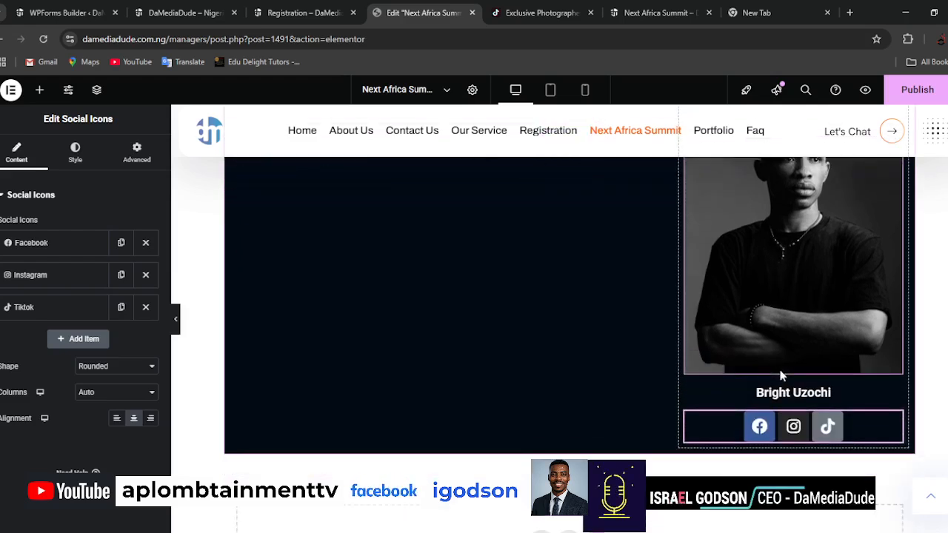
# Cut the bio text from the original section and delete its emptied text editor widget.
pyautogui.scroll(2, 468, 324)
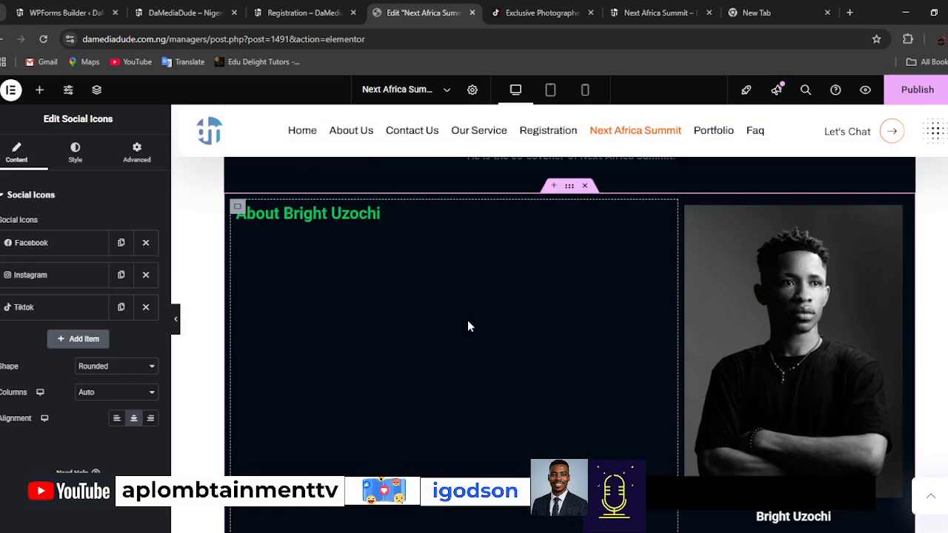
pyautogui.scroll(8, 500, 344)
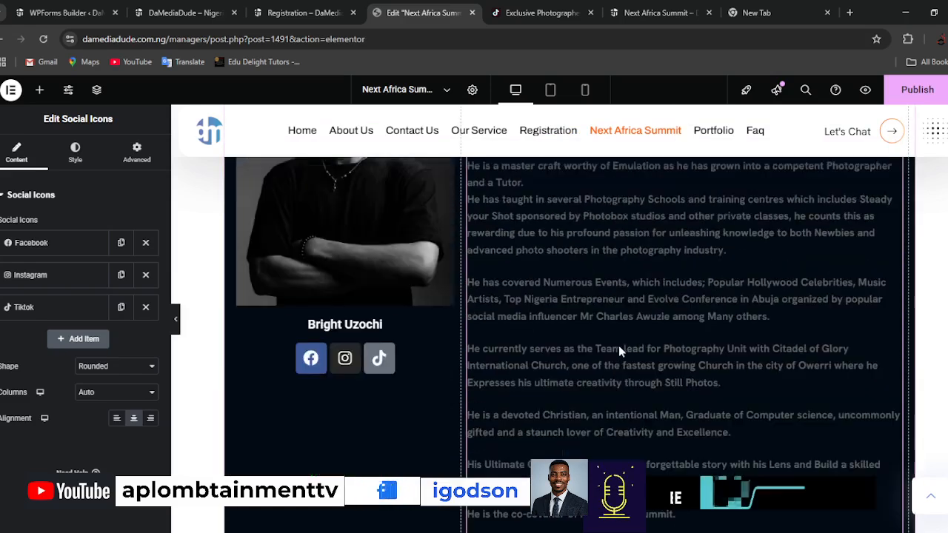
pyautogui.scroll(2, 623, 346)
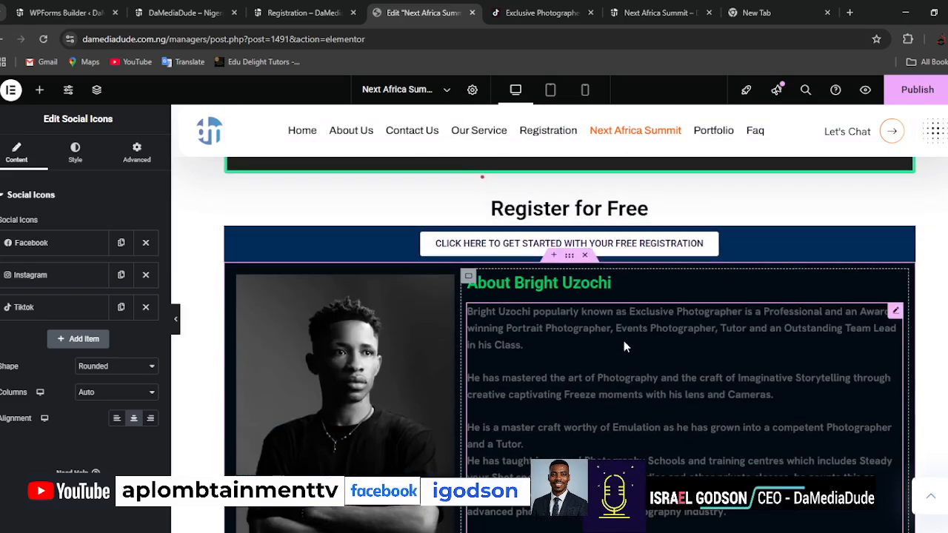
pyautogui.click(876, 324)
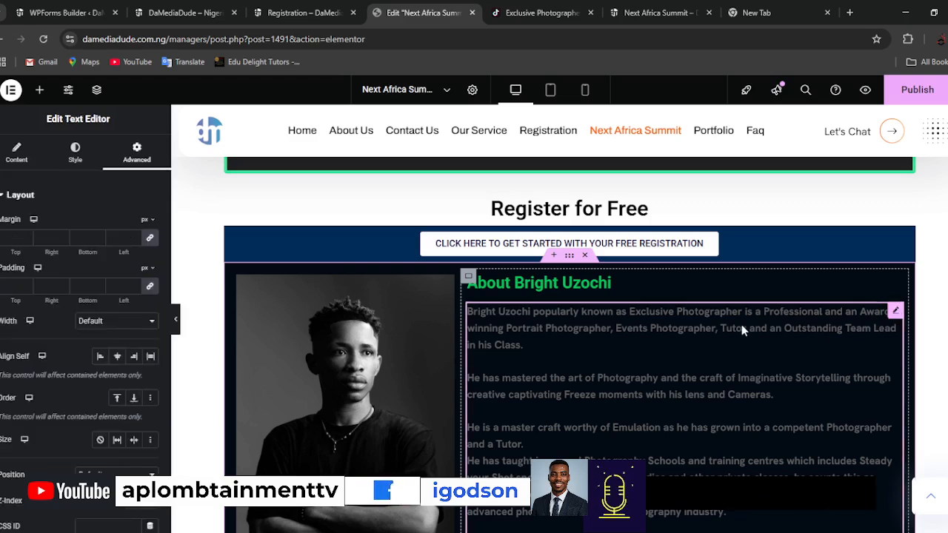
pyautogui.click(18, 157)
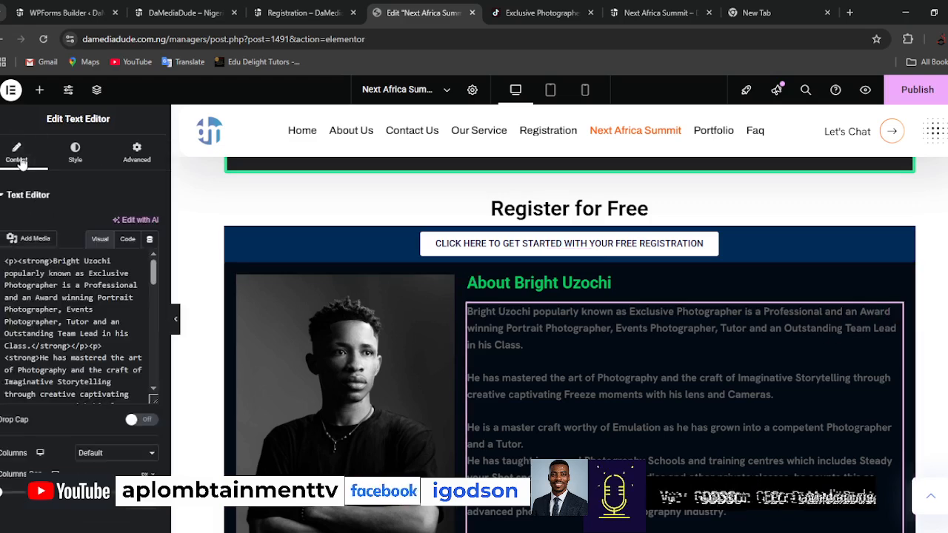
pyautogui.hotkey('ctrl', 'a')
pyautogui.hotkey('ctrl', 'c')
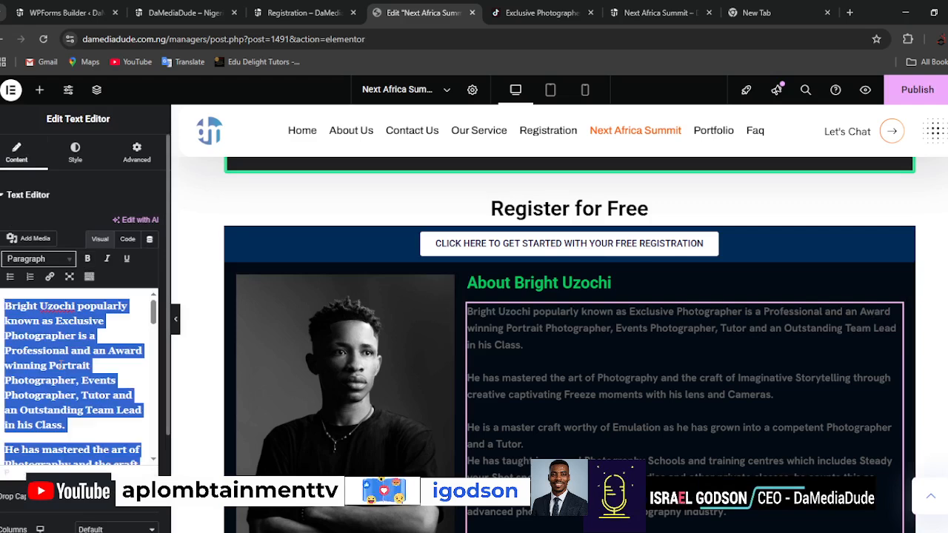
pyautogui.press('BackSpace')
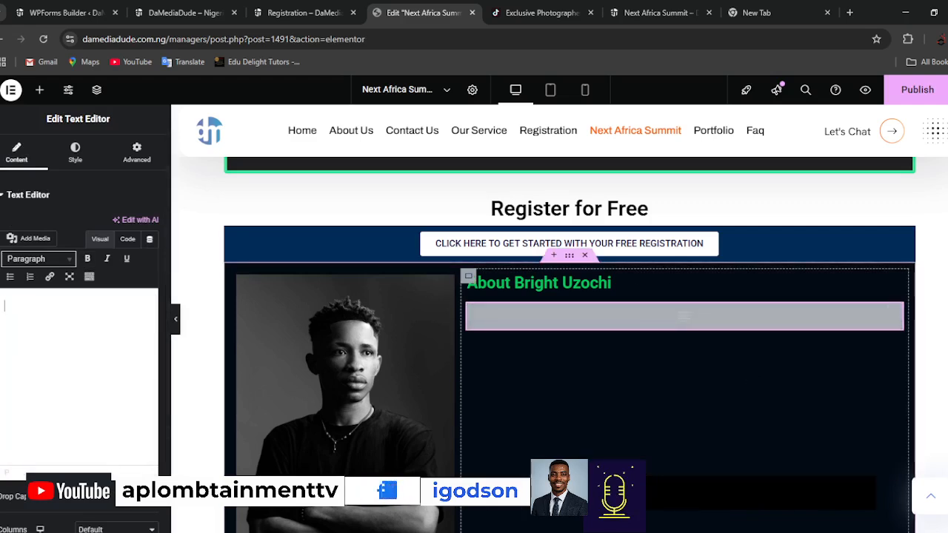
pyautogui.rightClick(896, 311)
pyautogui.click(846, 517)
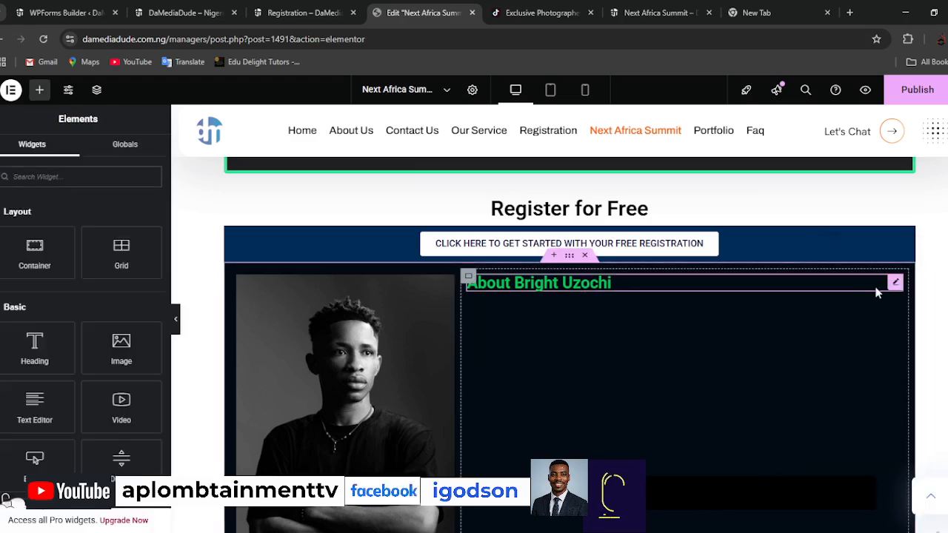
# Duplicate the original section's "About" heading and give the copy the p HTML tag and white #FFFFFF text.
pyautogui.rightClick(893, 285)
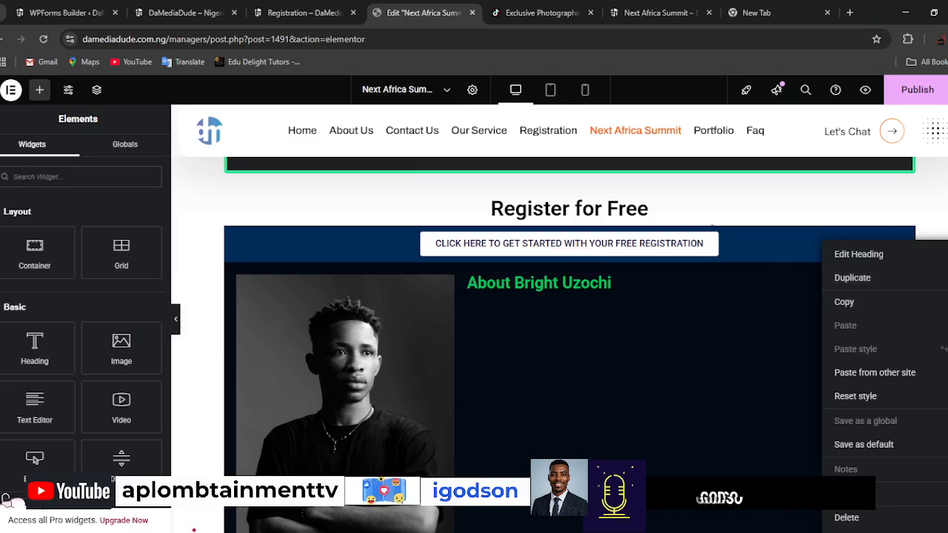
pyautogui.click(849, 279)
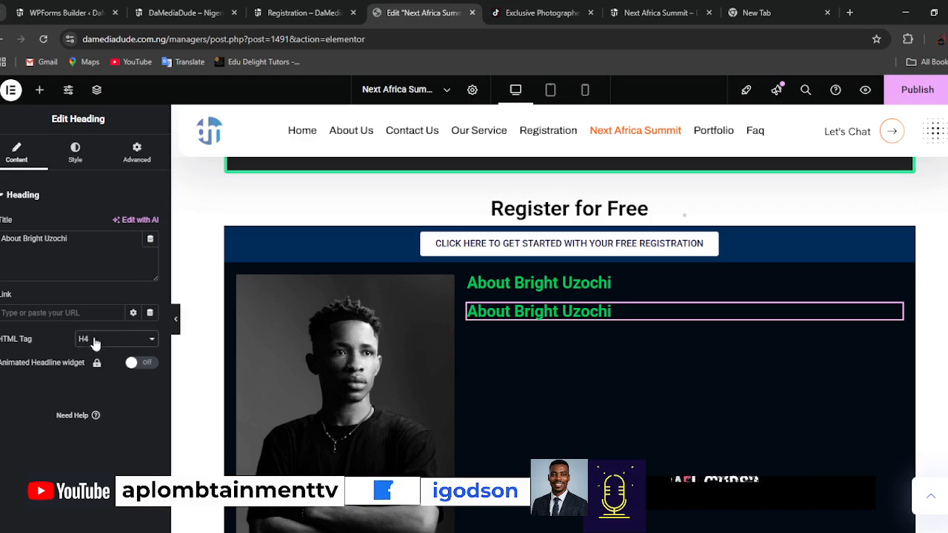
pyautogui.click(92, 473)
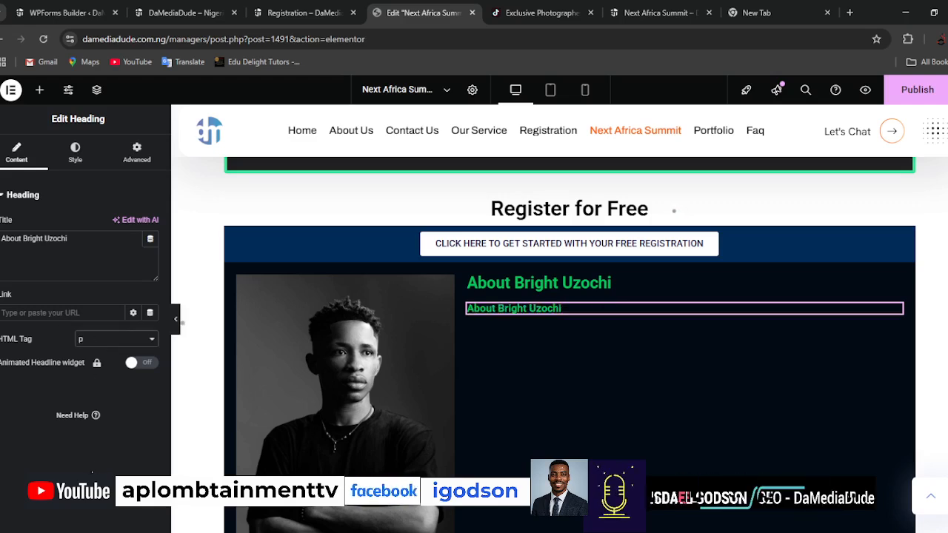
pyautogui.click(74, 152)
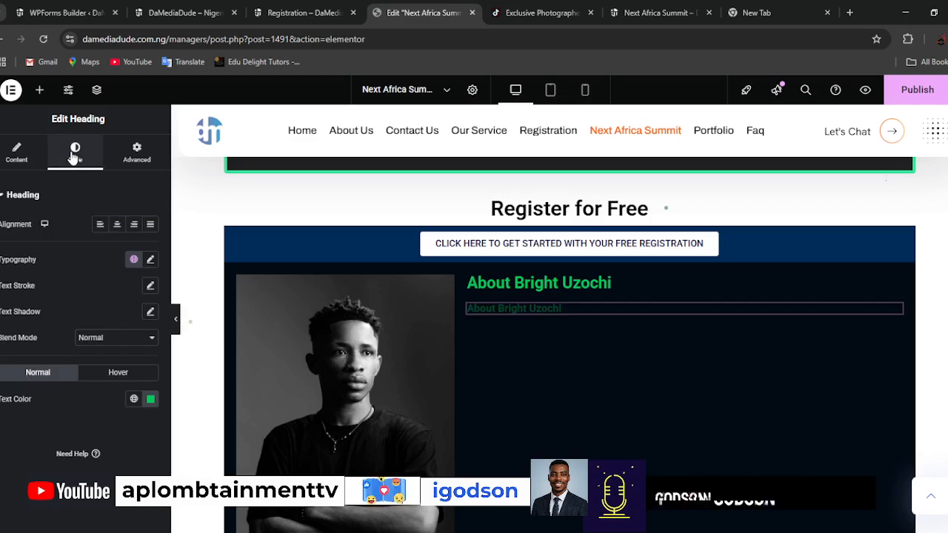
pyautogui.click(150, 399)
pyautogui.moveTo(178, 267)
pyautogui.mouseDown()
pyautogui.moveTo(142, 269)
pyautogui.moveTo(57, 225)
pyautogui.mouseUp()
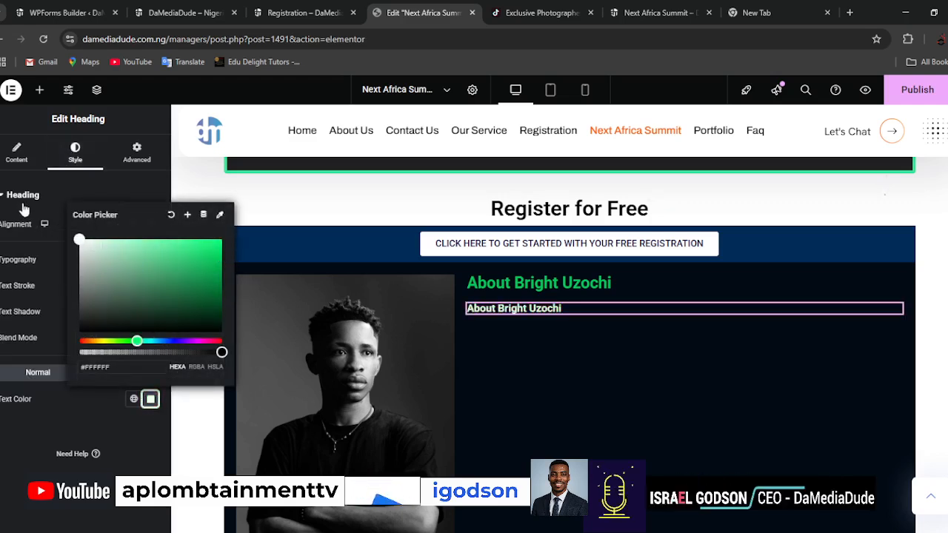
# Replace the duplicated heading's title with the cut bio text and check it against the section below.
pyautogui.click(16, 151)
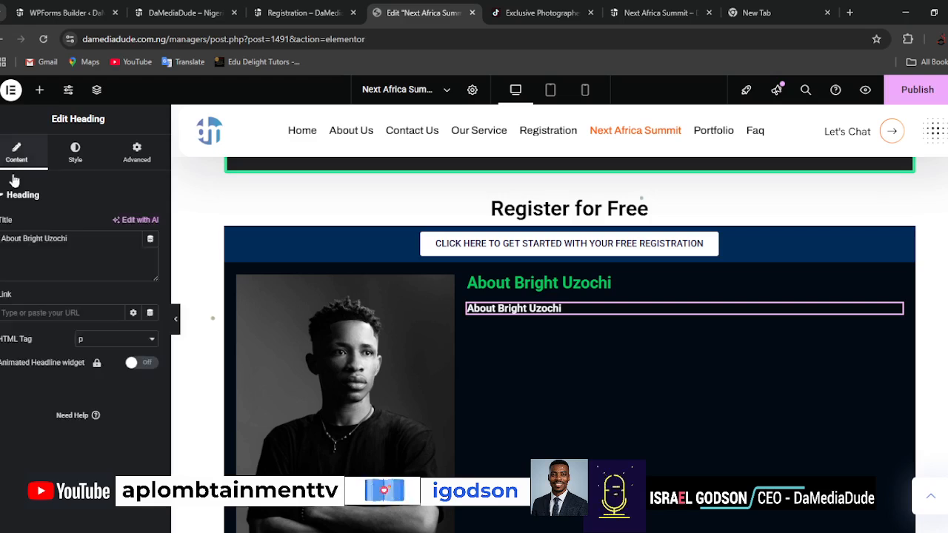
pyautogui.click(84, 250)
pyautogui.hotkey('ctrl', 'v')
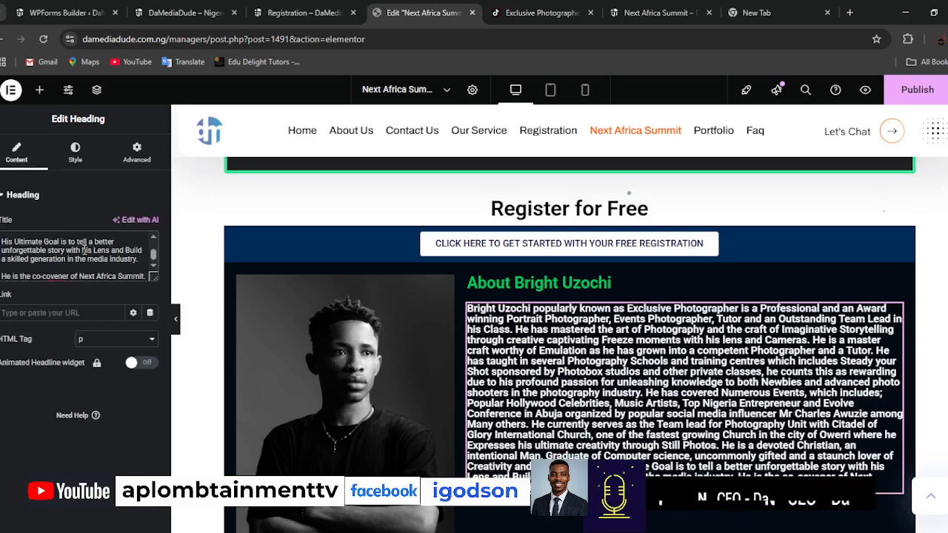
pyautogui.write('.')
pyautogui.scroll(-3, 710, 416)
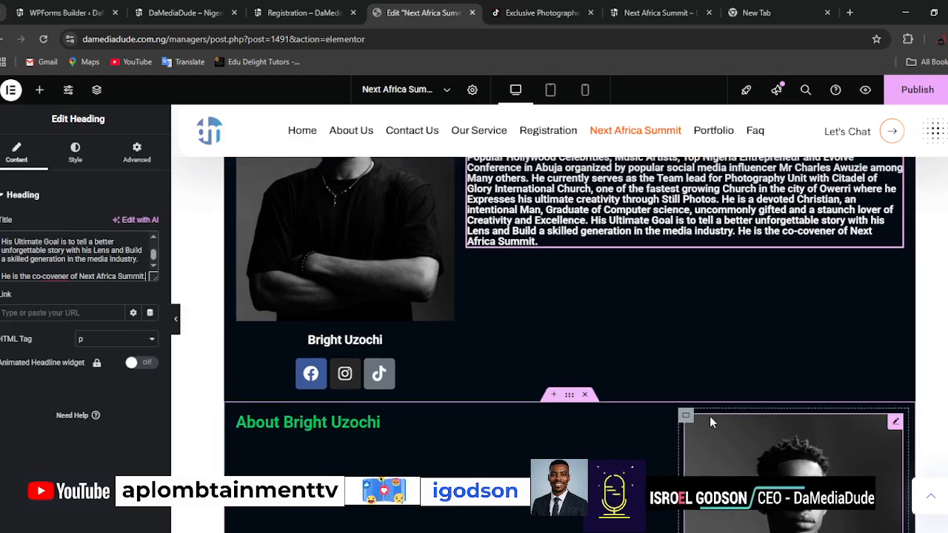
pyautogui.scroll(2, 709, 416)
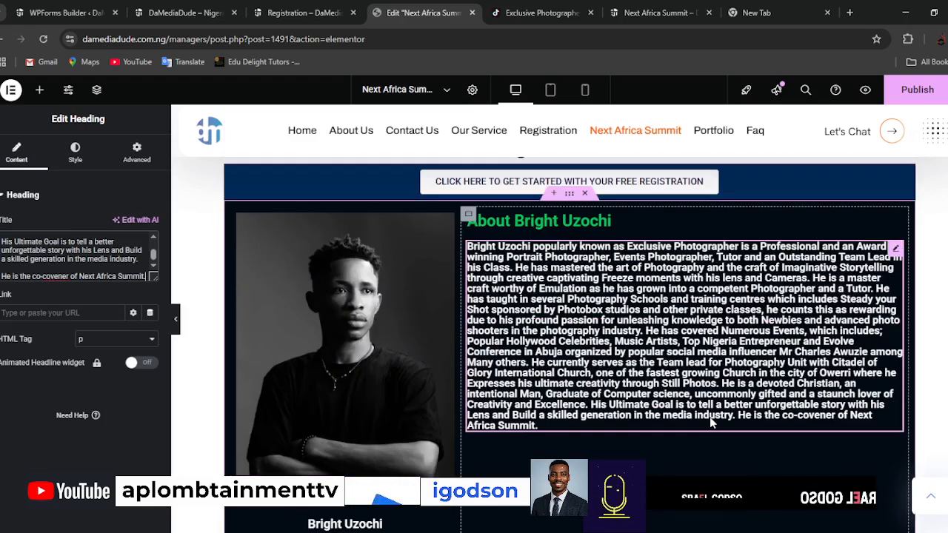
# Add a text editor widget between the green "About" heading and the bio, set its text color to #FFFFFF and publish the page.
pyautogui.click(39, 90)
pyautogui.moveTo(45, 412); pyautogui.dragTo(539, 261)
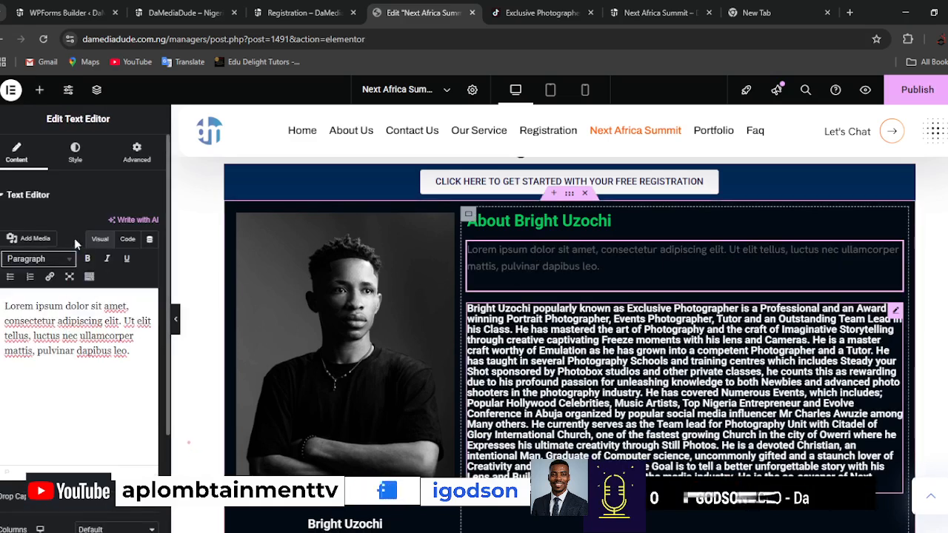
pyautogui.click(75, 156)
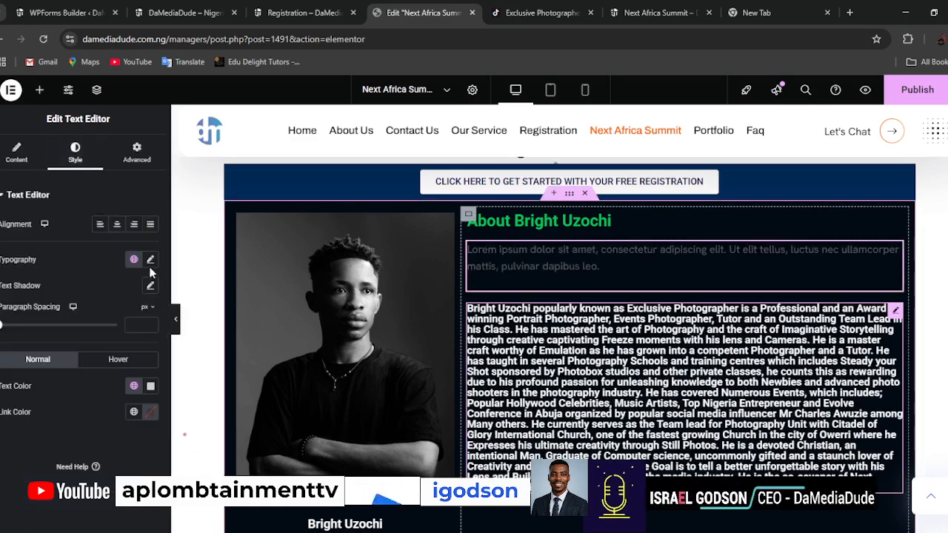
pyautogui.click(150, 387)
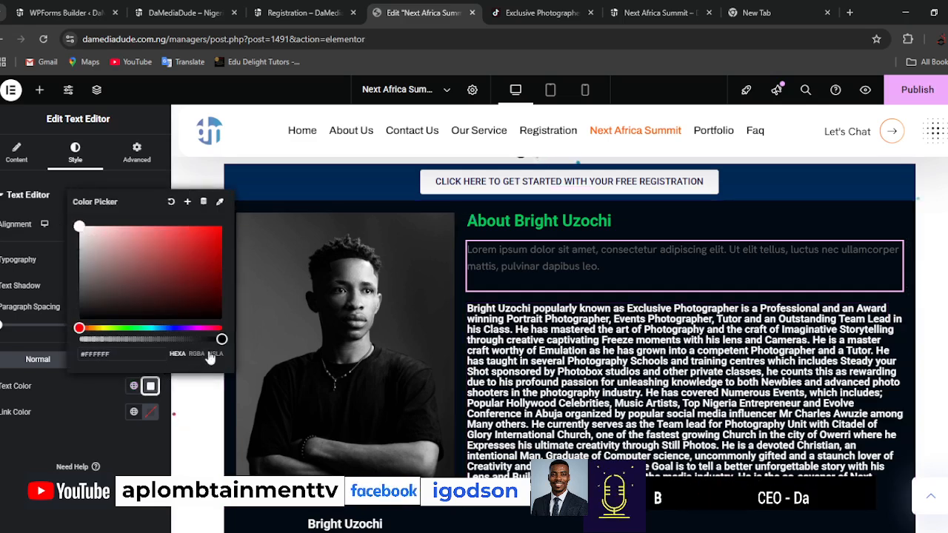
pyautogui.click(28, 454)
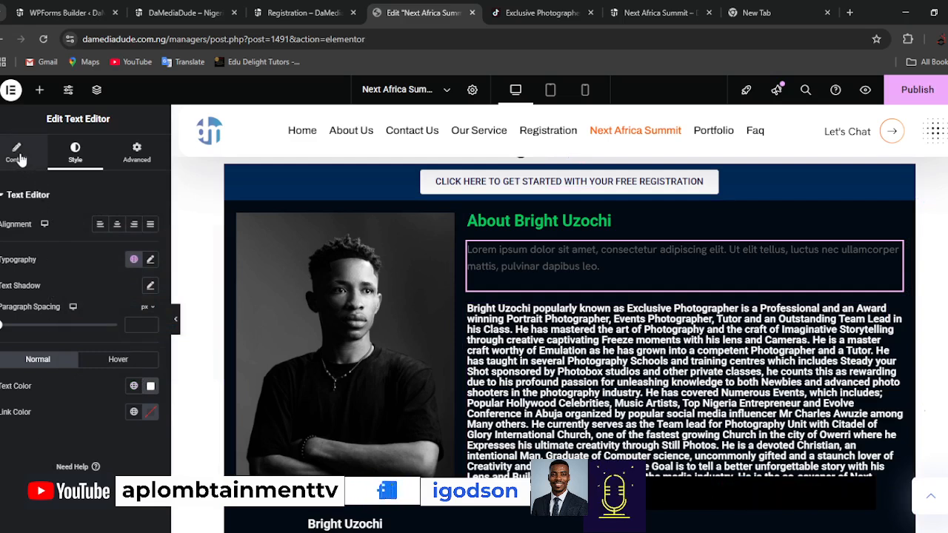
pyautogui.click(895, 95)
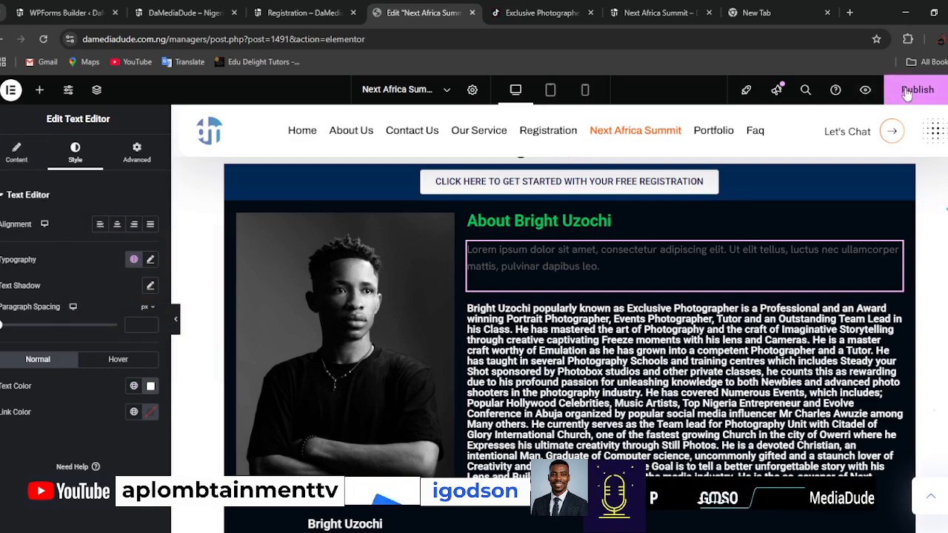
# Embed the Next Africa Summit form from the WPForms builder in the existing Registration page.
pyautogui.click(172, 17)
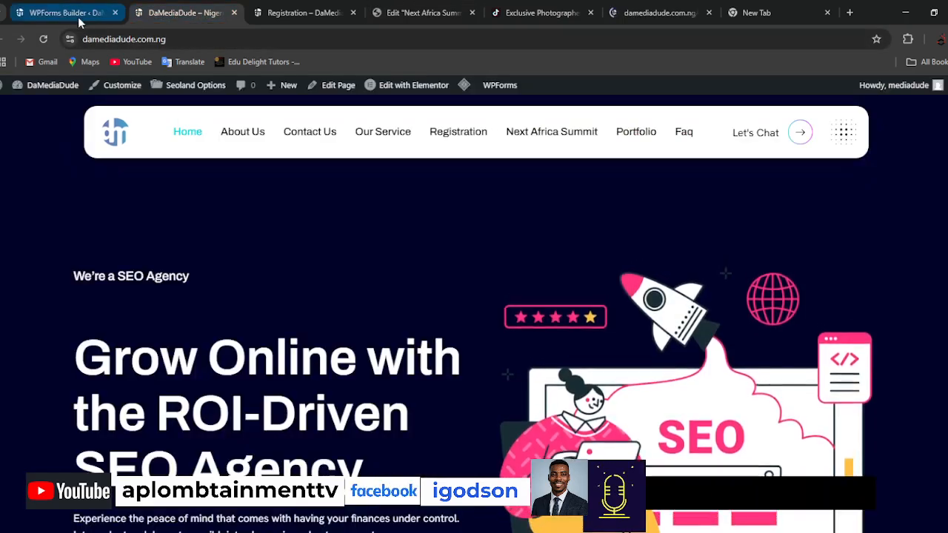
pyautogui.click(79, 21)
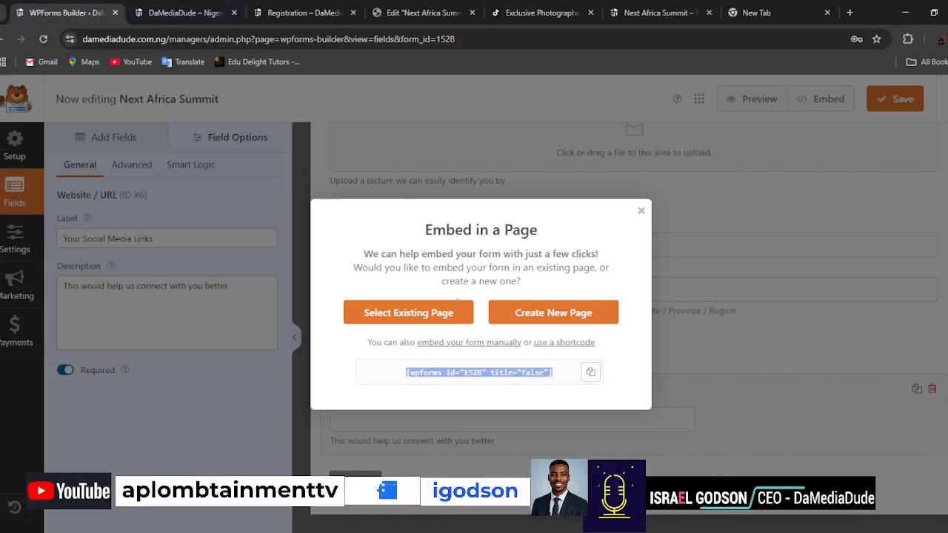
pyautogui.click(407, 315)
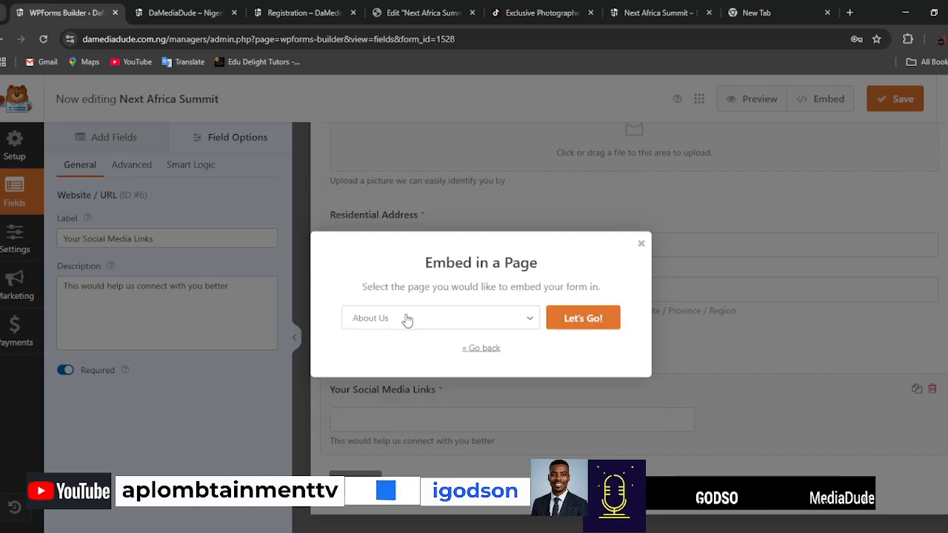
pyautogui.click(459, 318)
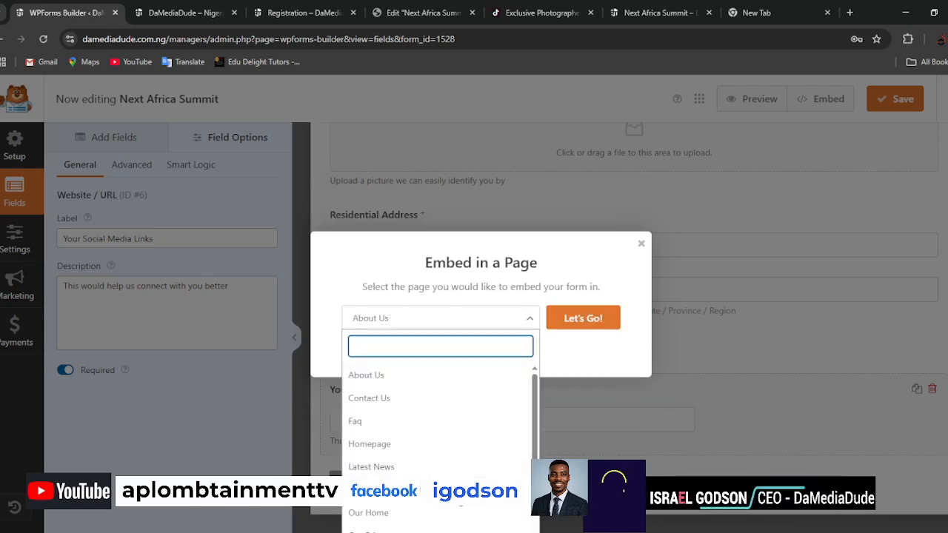
pyautogui.scroll(-2, 437, 415)
pyautogui.click(371, 515)
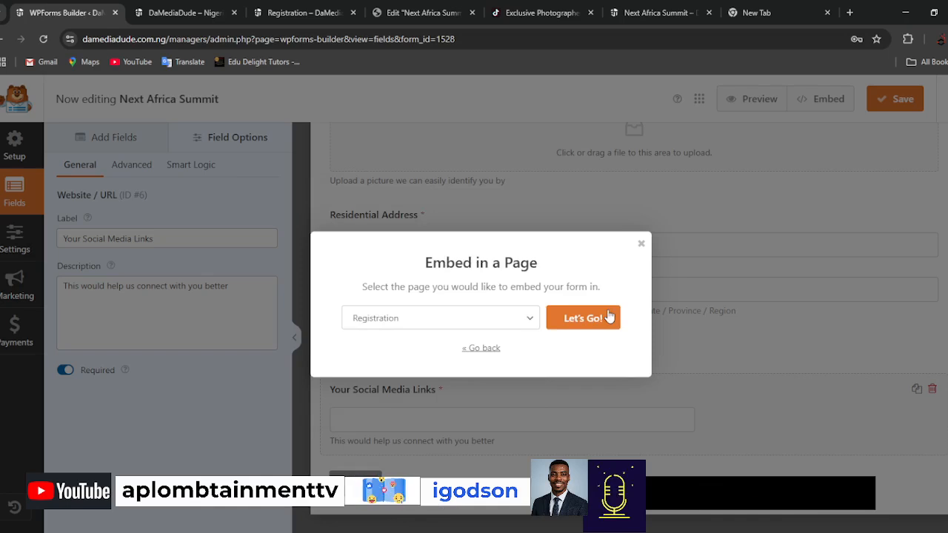
pyautogui.click(598, 326)
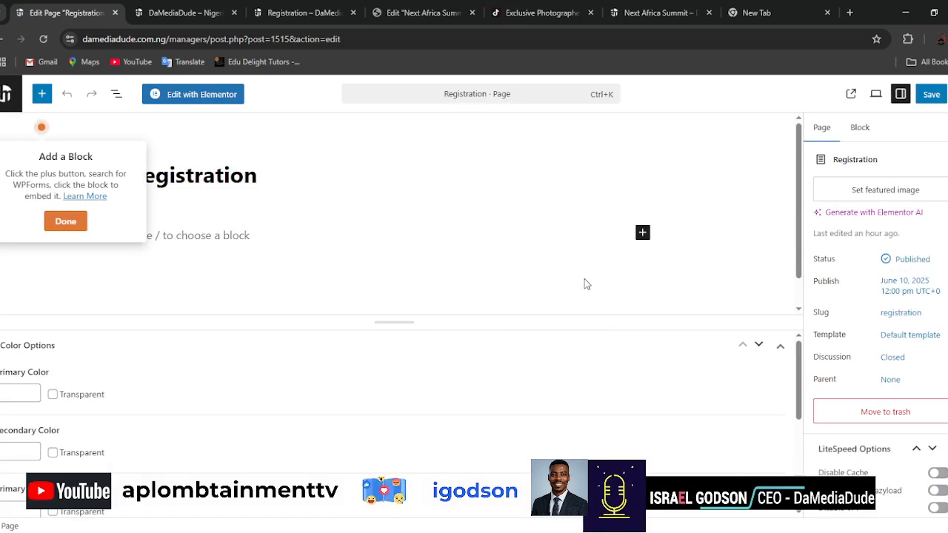
# Dismiss the embed tip, search all blocks for "form" and insert a WPForms block below the Registration title.
pyautogui.click(65, 223)
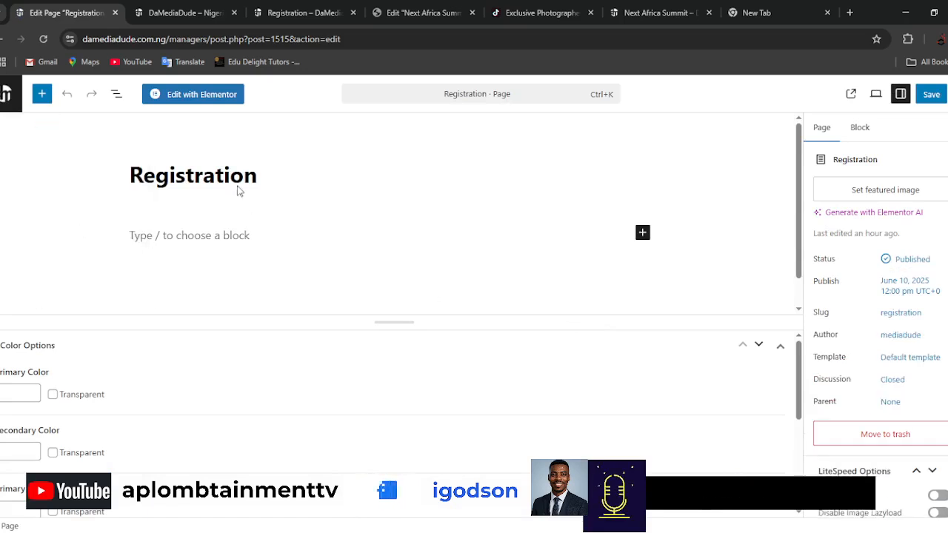
pyautogui.click(247, 236)
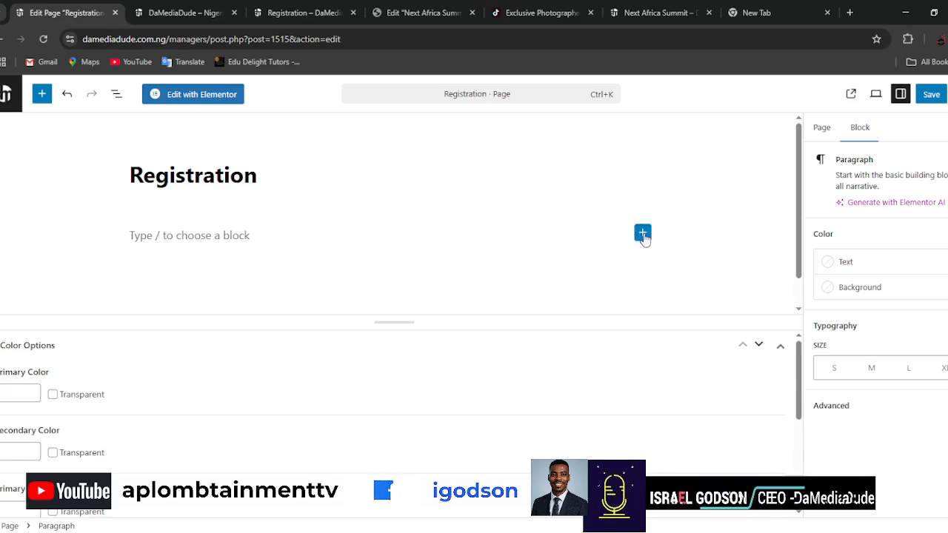
pyautogui.click(642, 234)
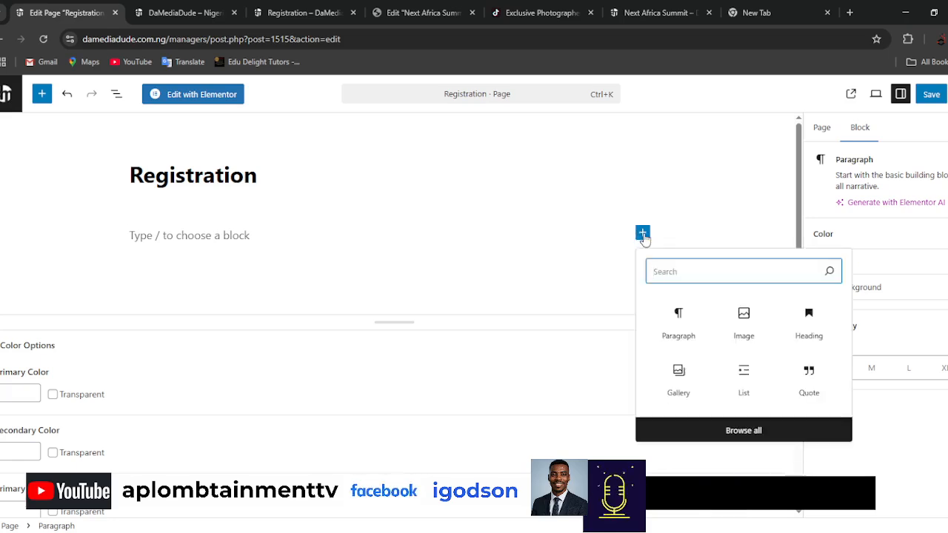
pyautogui.write('form')
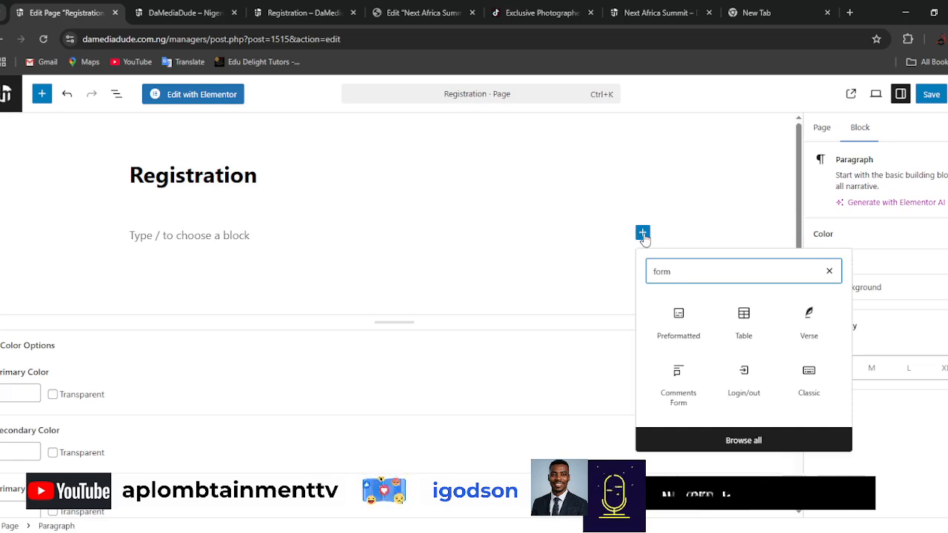
pyautogui.scroll(-1, 784, 367)
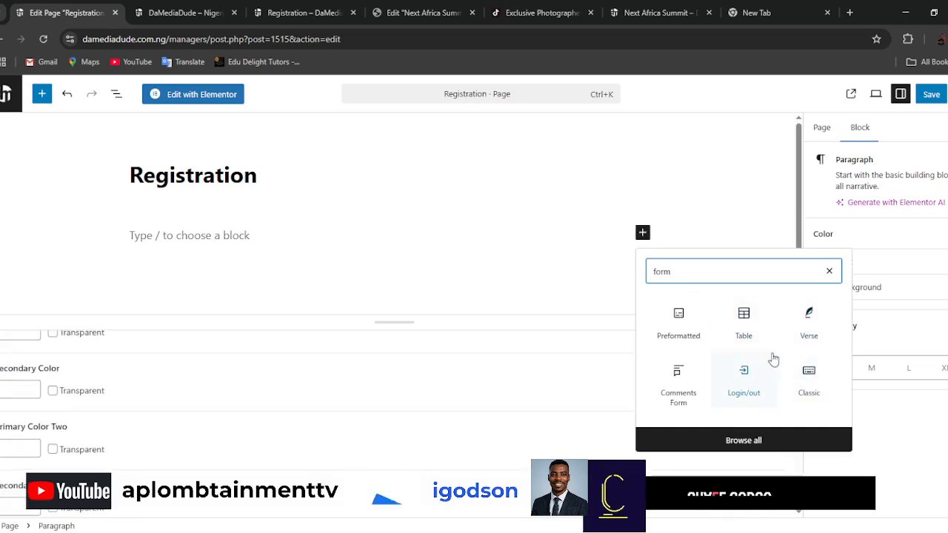
pyautogui.scroll(1, 740, 382)
pyautogui.click(743, 442)
pyautogui.click(742, 442)
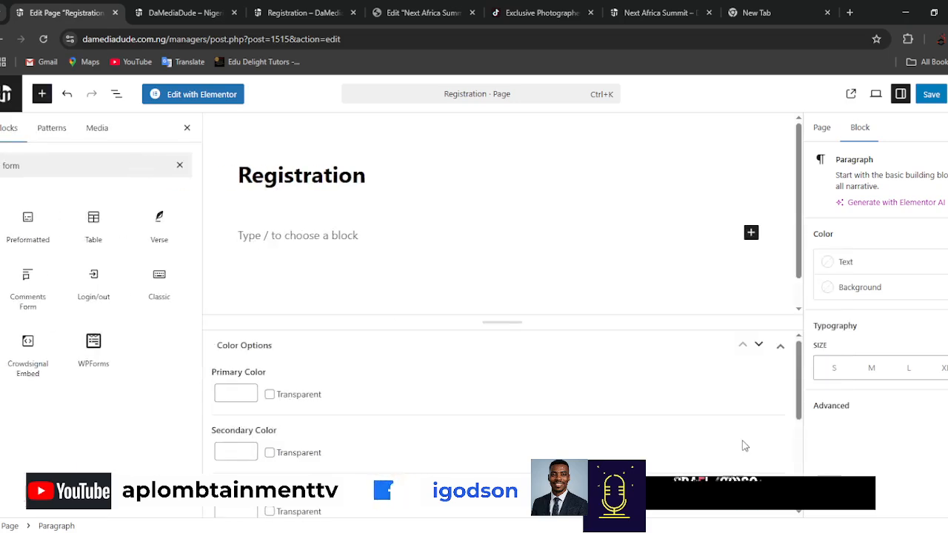
pyautogui.click(57, 166)
pyautogui.doubleClick(58, 172)
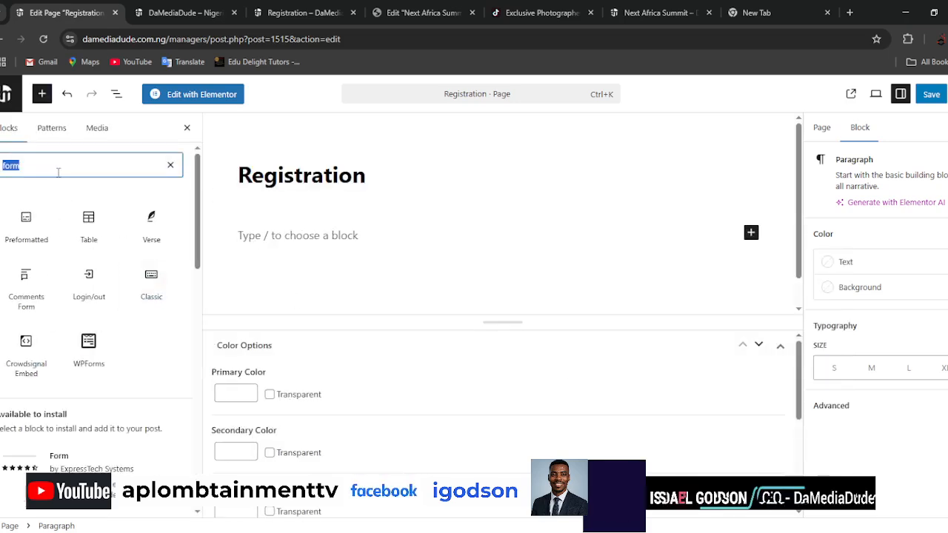
pyautogui.click(88, 341)
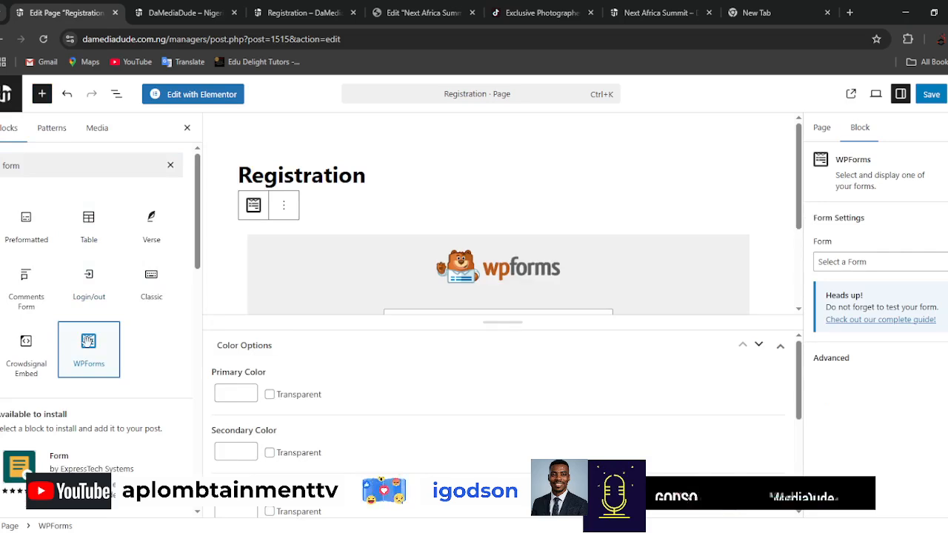
# Choose the Next Africa Summit form for the WPForms block, close the block library and save the page.
pyautogui.scroll(-1, 625, 233)
pyautogui.click(592, 258)
pyautogui.click(447, 299)
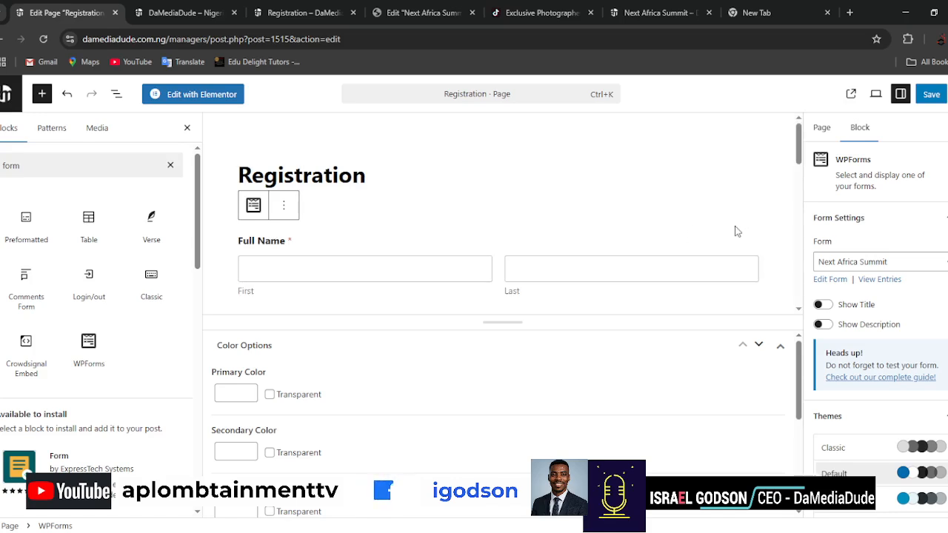
pyautogui.scroll(-10, 737, 232)
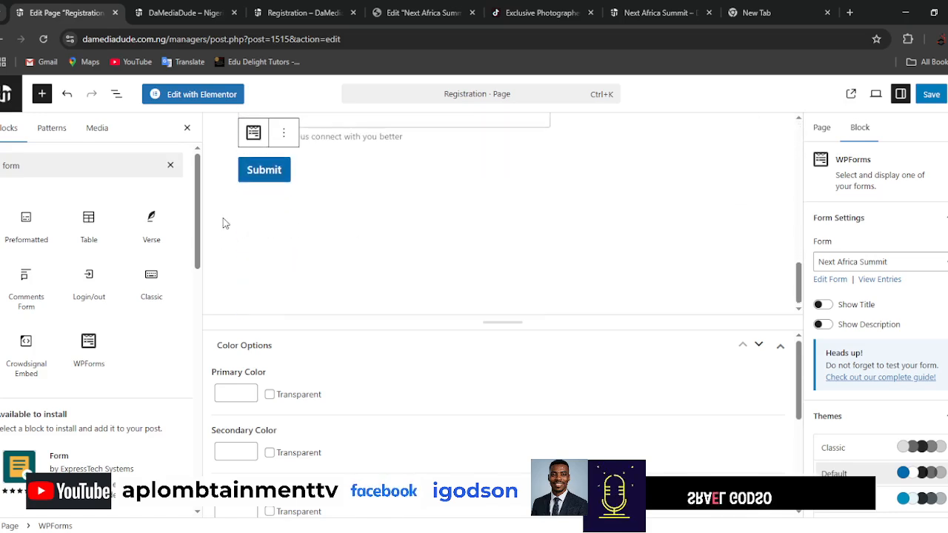
pyautogui.click(187, 130)
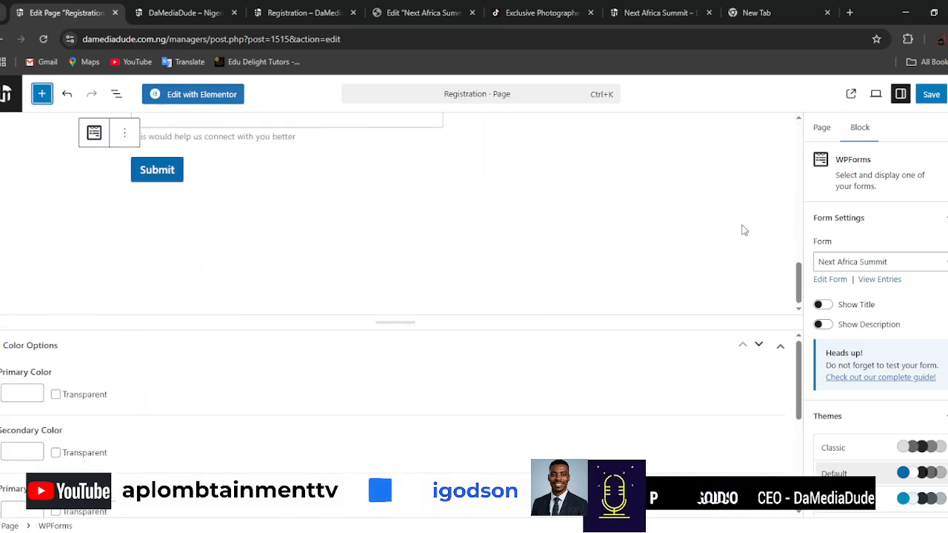
pyautogui.click(931, 95)
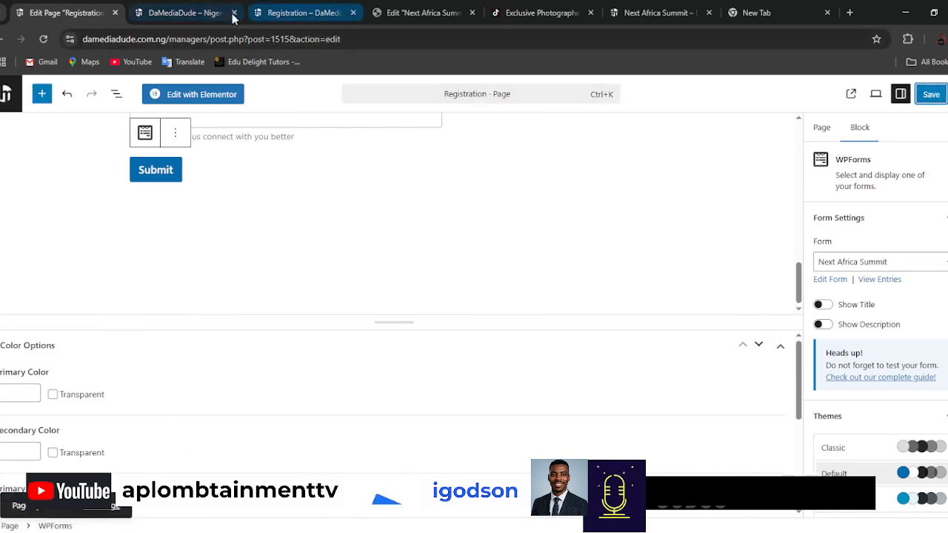
# Open the live Registration page from the site's homepage and check the embedded form from Full Name to Submit.
pyautogui.click(200, 13)
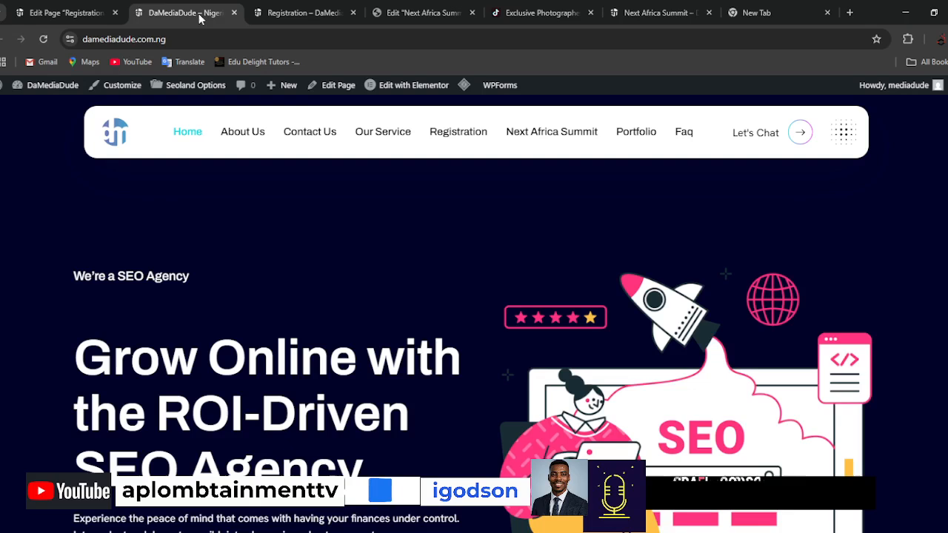
pyautogui.click(448, 131)
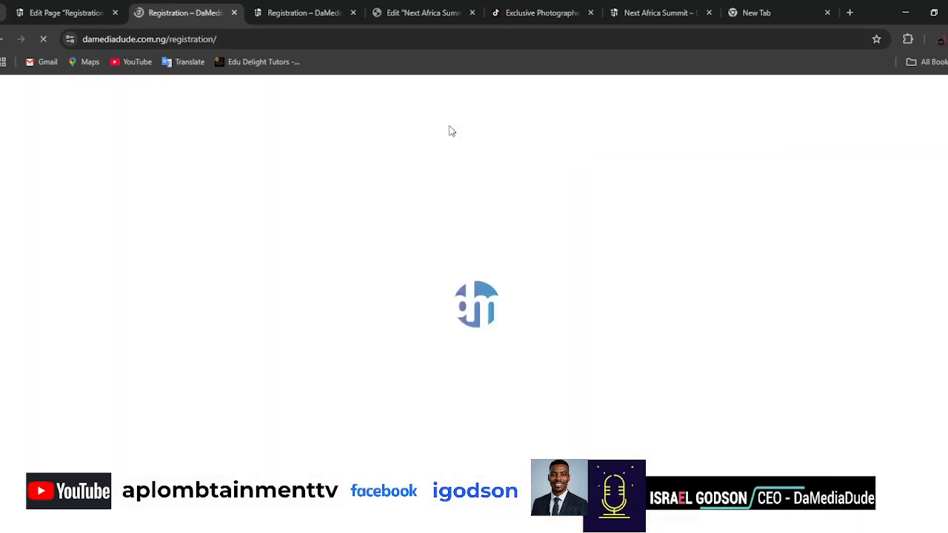
pyautogui.scroll(-3, 800, 284)
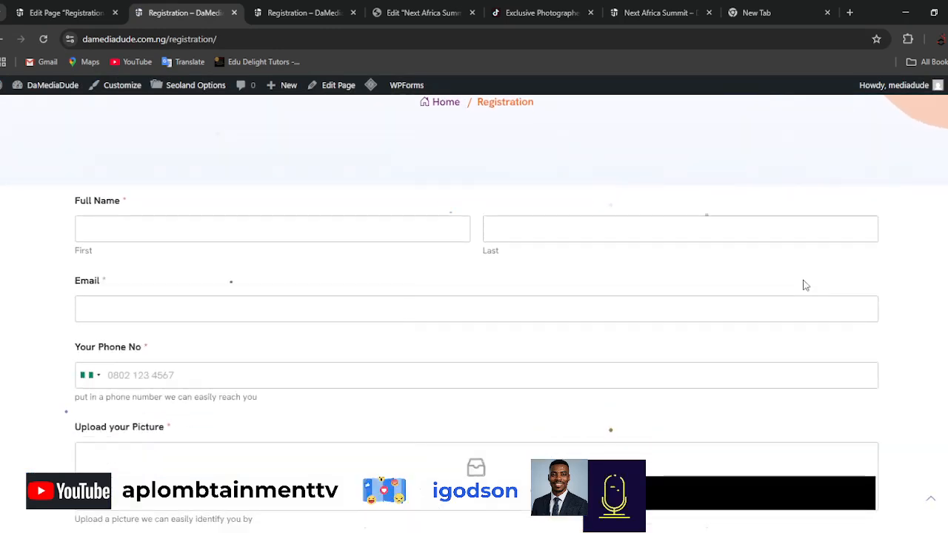
pyautogui.scroll(-5, 873, 364)
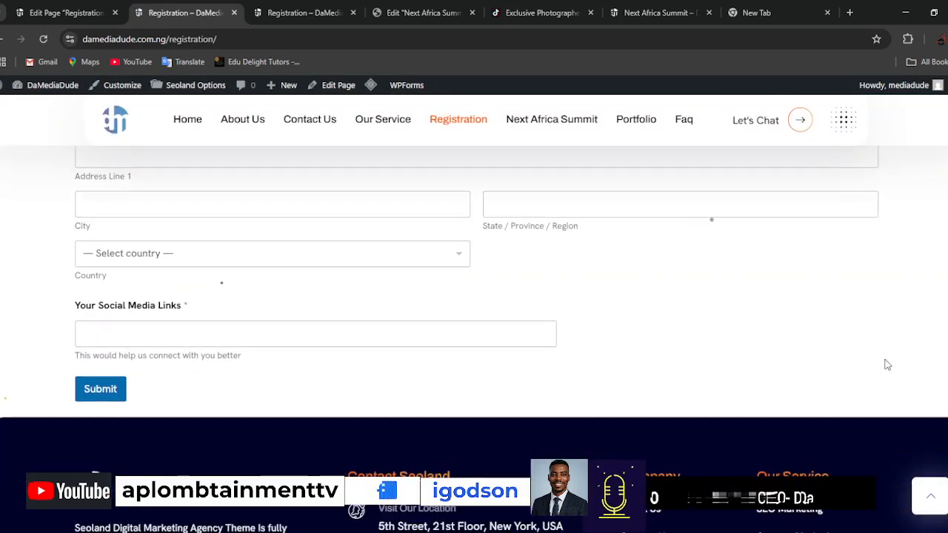
pyautogui.scroll(6, 884, 364)
pyautogui.scroll(2, 889, 364)
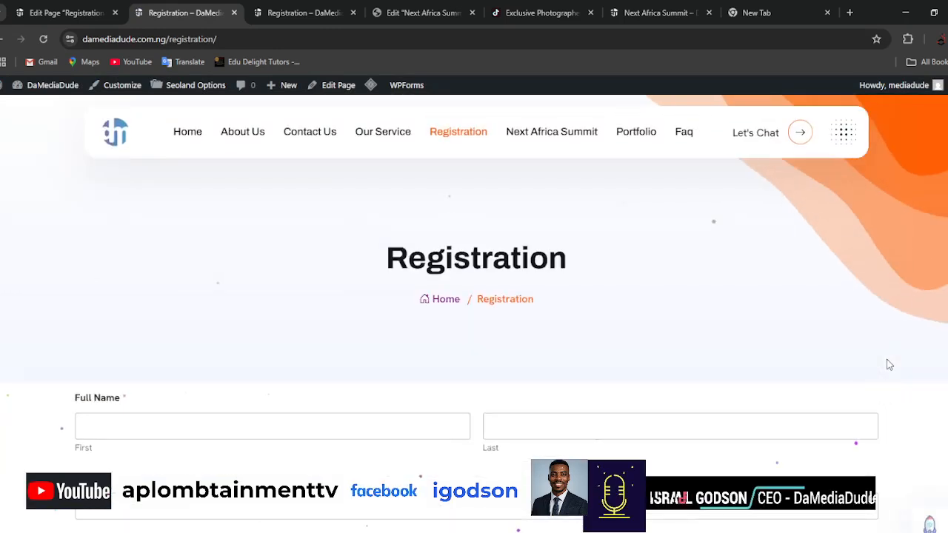
# Return to the Registration page editor and insert a Heading block between the page title and the embedded form.
pyautogui.click(65, 13)
pyautogui.scroll(8, 672, 281)
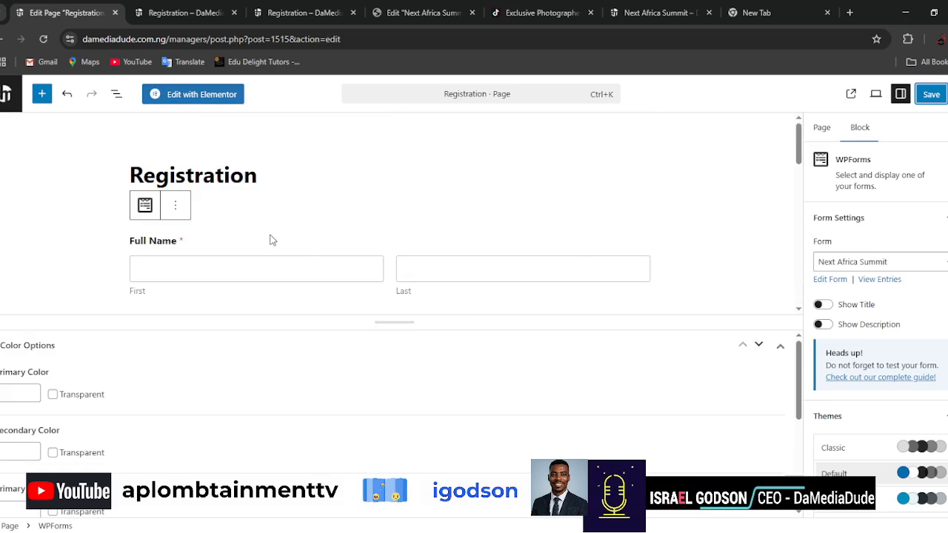
pyautogui.scroll(-2, 738, 222)
pyautogui.scroll(2, 737, 226)
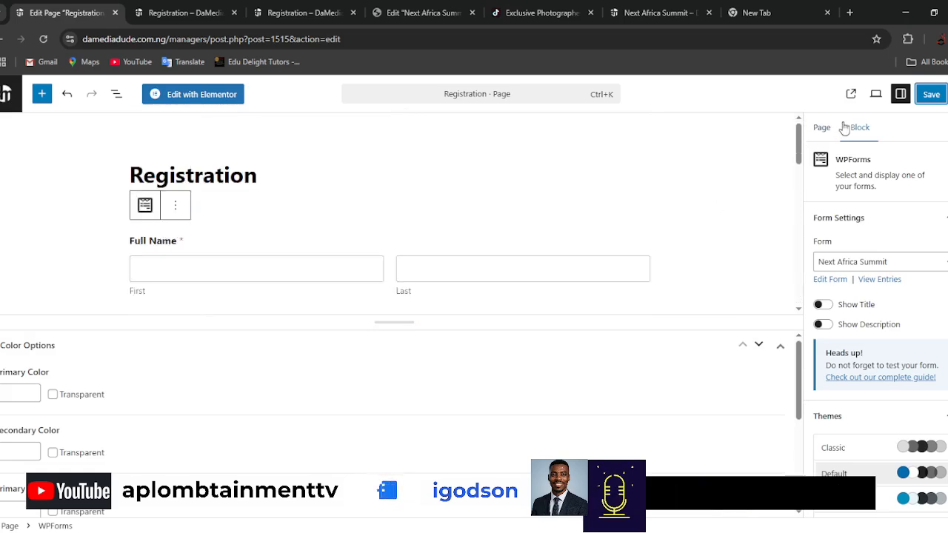
pyautogui.click(701, 238)
pyautogui.scroll(-6, 637, 248)
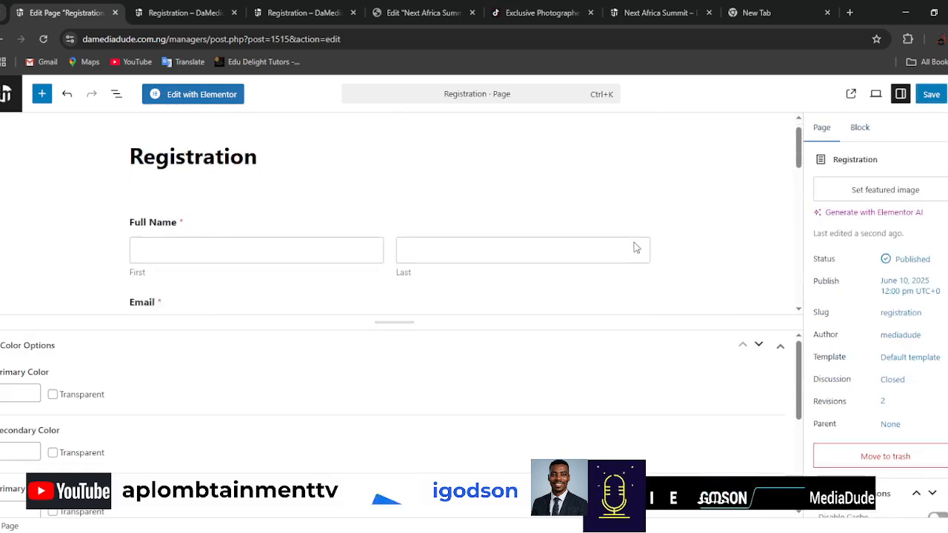
pyautogui.scroll(-2, 638, 248)
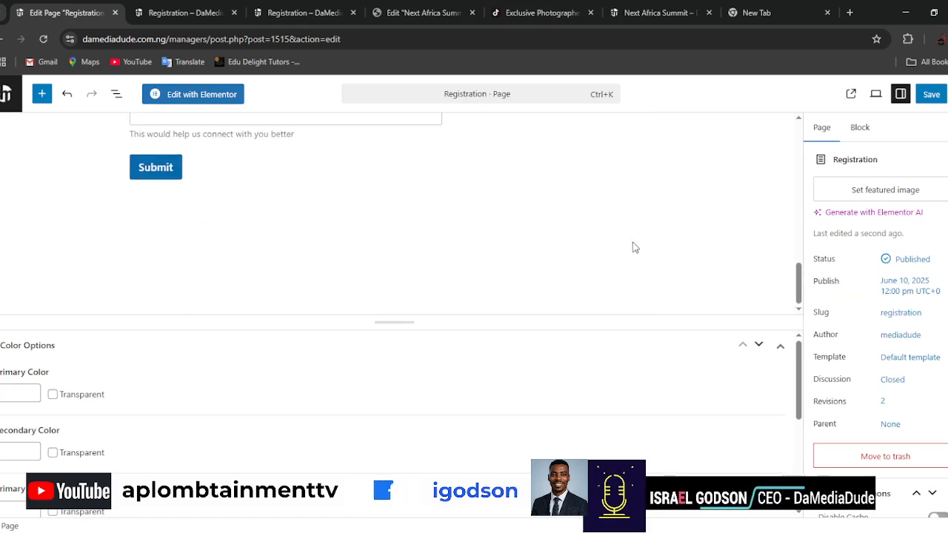
pyautogui.click(42, 94)
pyautogui.click(89, 233)
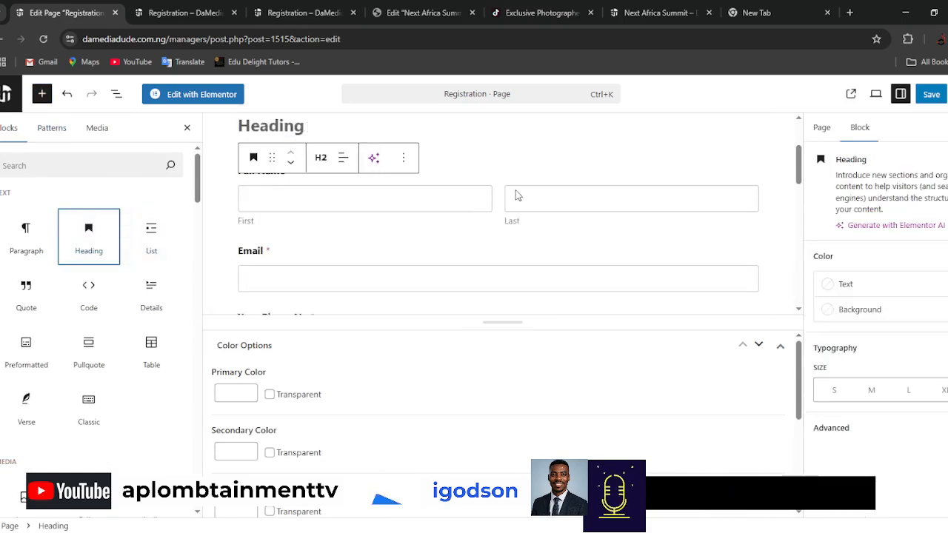
pyautogui.scroll(2, 548, 216)
# Enter "Carefully Fill Out The Form Below" as the text of the new heading above the form.
pyautogui.click(310, 241)
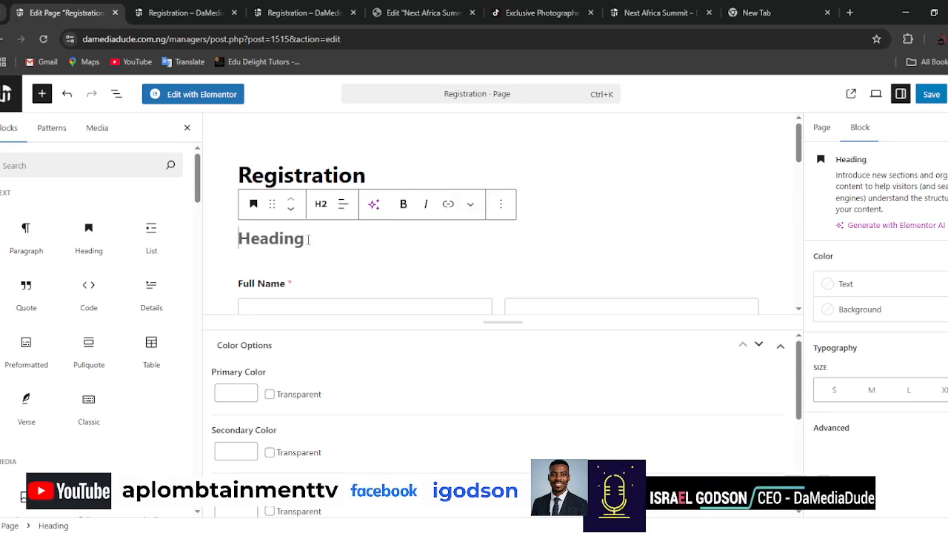
pyautogui.write('Careful')
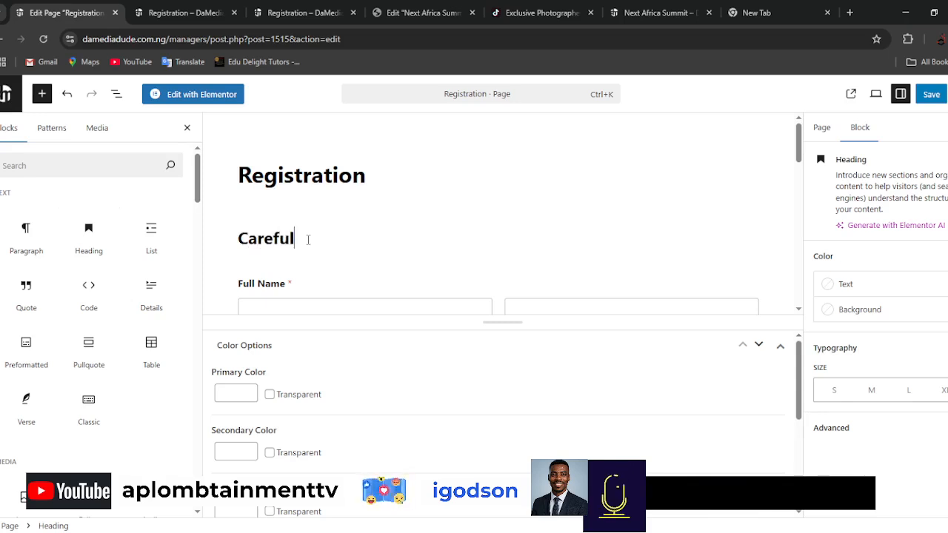
pyautogui.write('ly Fill')
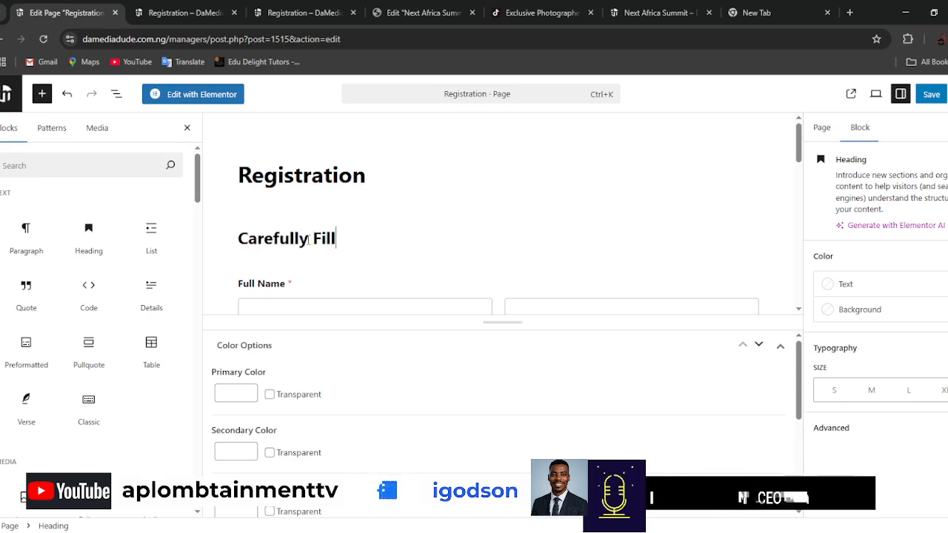
pyautogui.write(' Out')
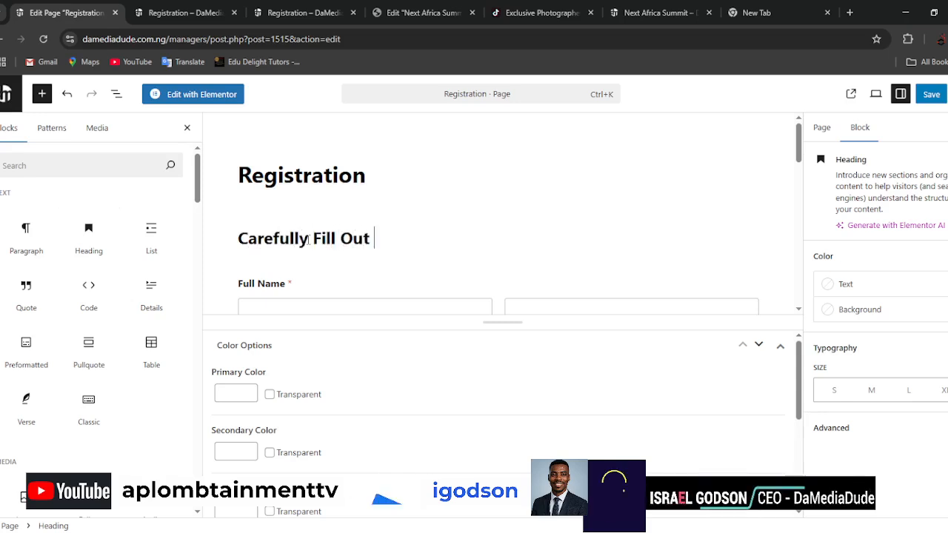
pyautogui.write(' The Form')
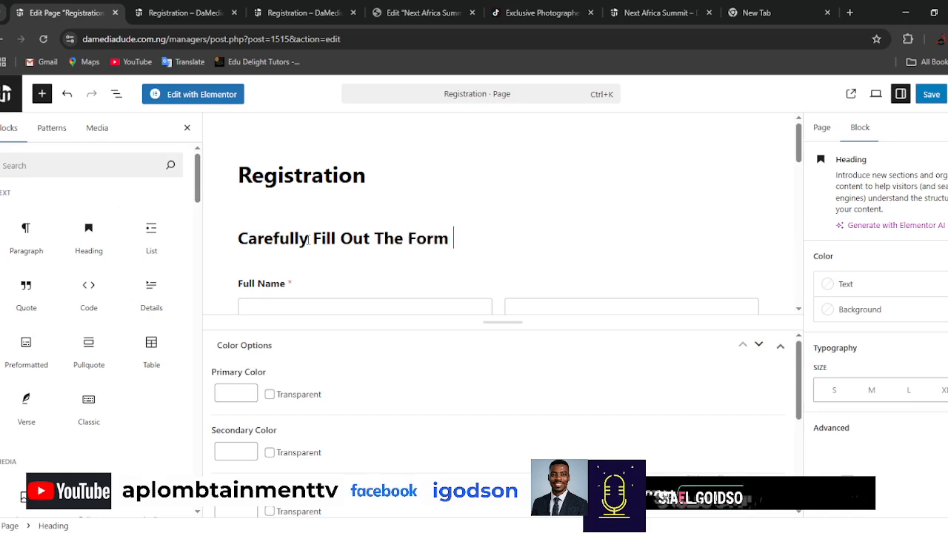
pyautogui.write(' Below')
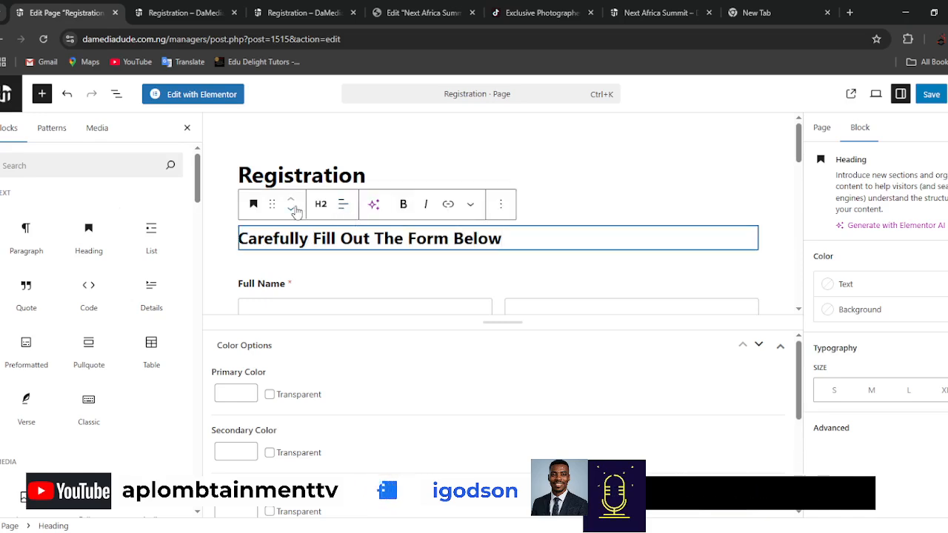
# Center-align the new heading and save the Registration page.
pyautogui.click(343, 206)
pyautogui.click(377, 271)
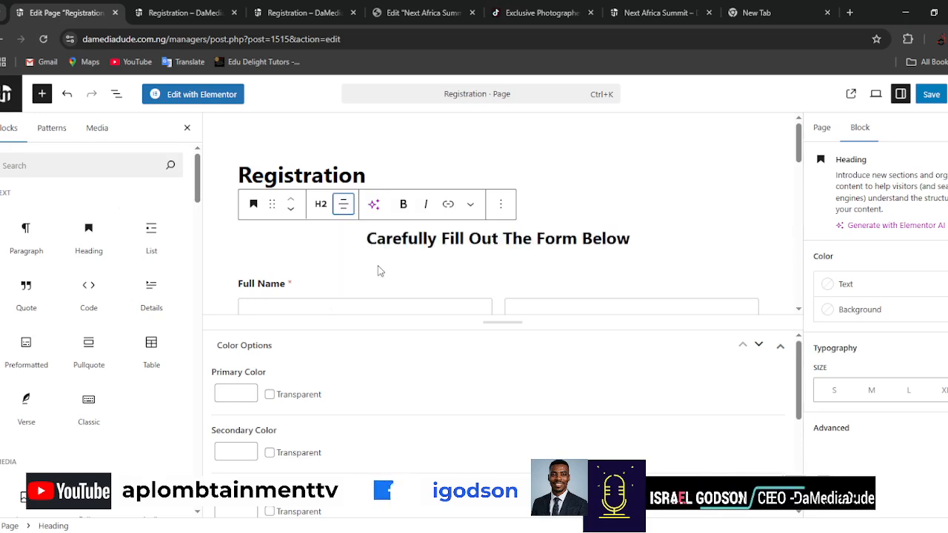
pyautogui.click(927, 95)
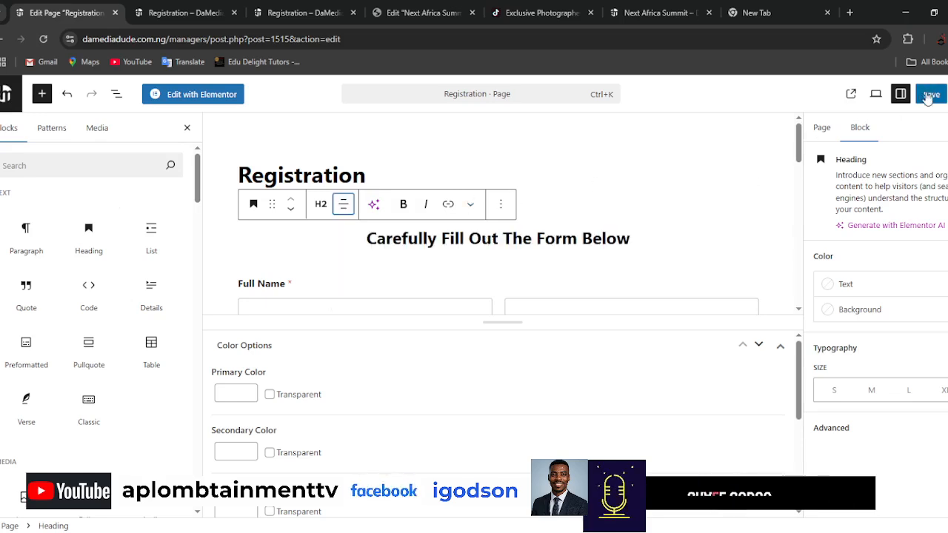
# Reload the live Registration page and check the new heading above the form.
pyautogui.click(197, 15)
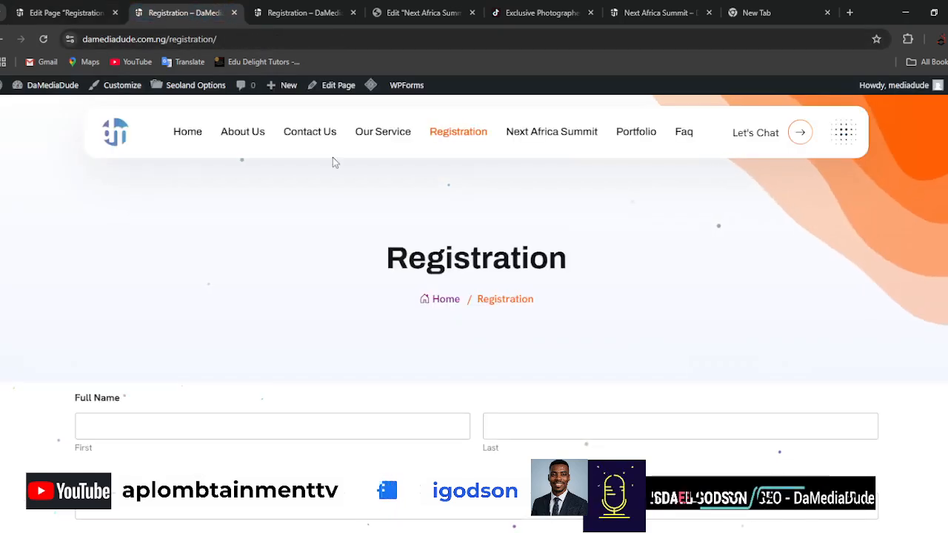
pyautogui.click(43, 40)
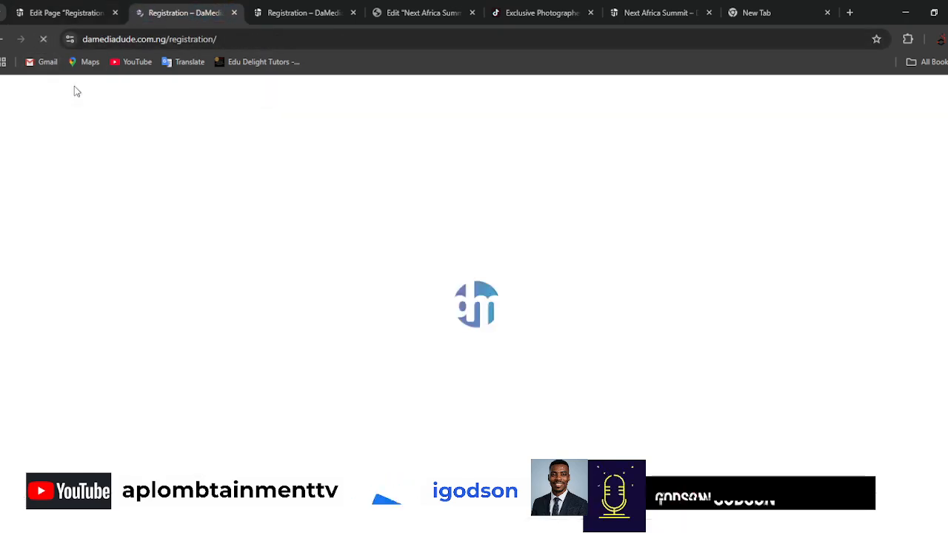
pyautogui.scroll(-10, 879, 292)
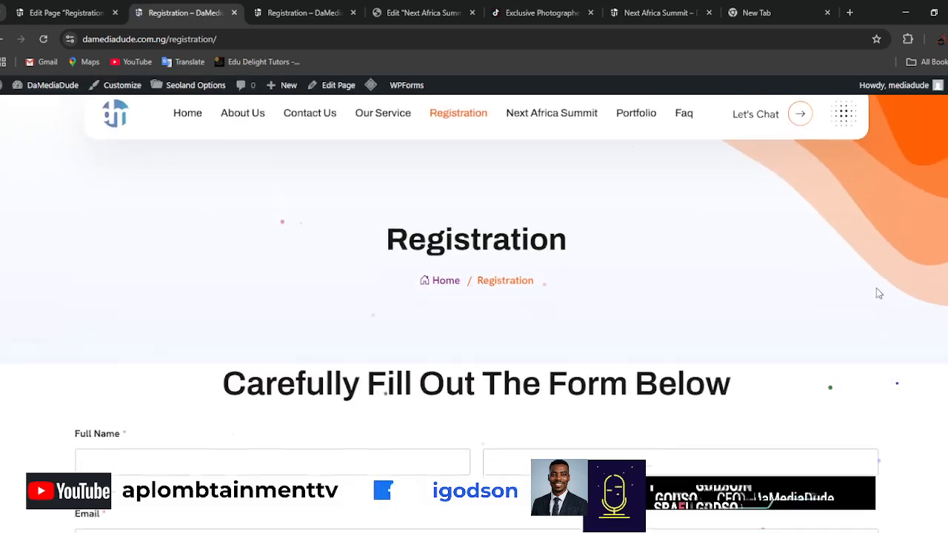
pyautogui.scroll(12, 891, 316)
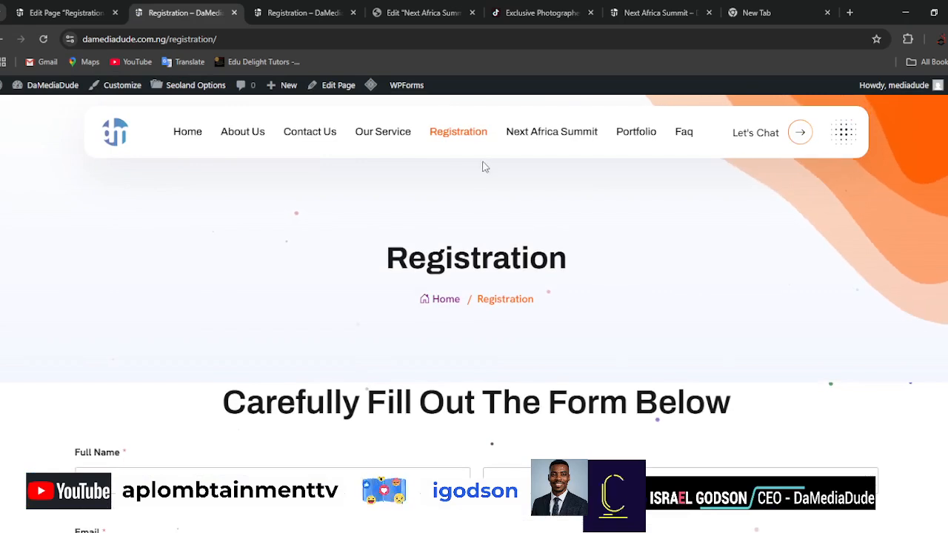
# Open the live Next Africa Summit page, review its sections and test the free registration button's link to the Registration page.
pyautogui.click(549, 137)
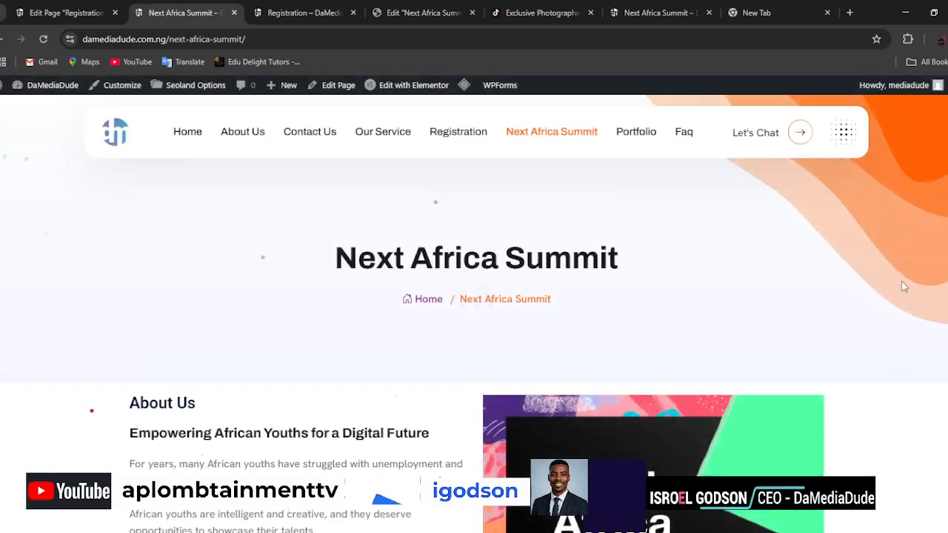
pyautogui.scroll(-8, 914, 287)
pyautogui.scroll(-3, 922, 291)
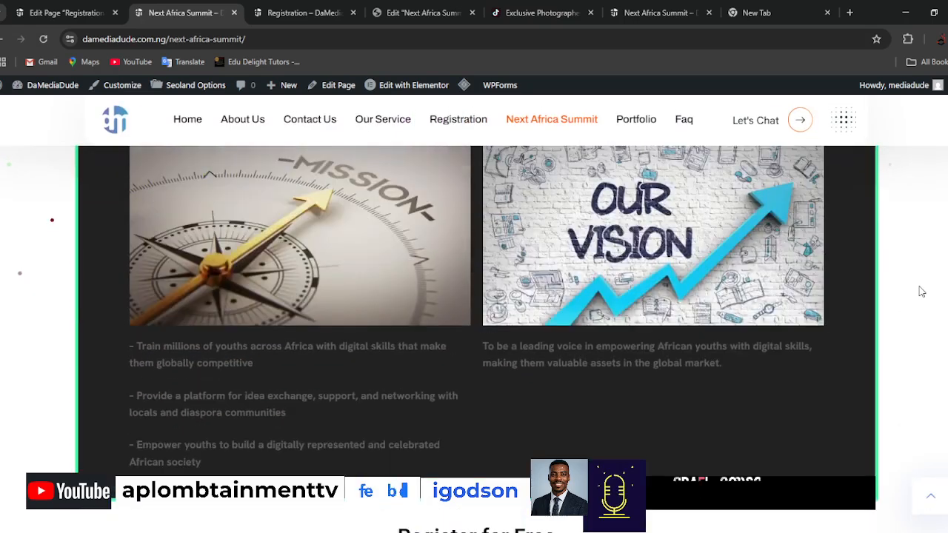
pyautogui.scroll(8, 922, 291)
pyautogui.scroll(-3, 922, 293)
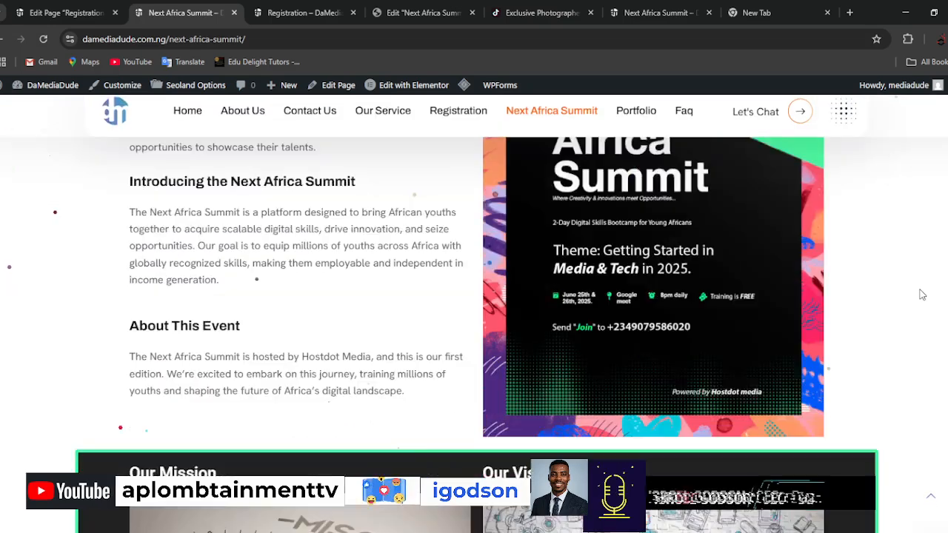
pyautogui.scroll(-10, 922, 294)
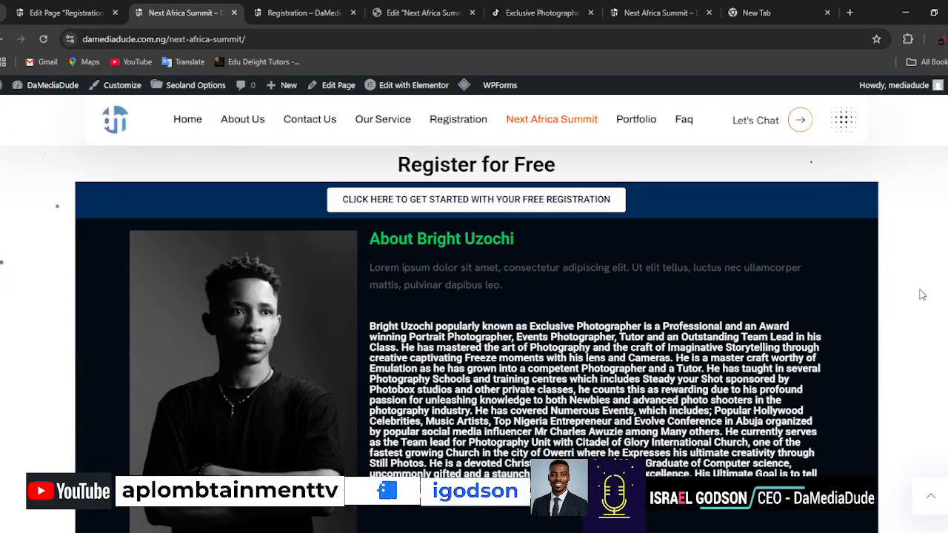
pyautogui.scroll(-3, 921, 295)
pyautogui.scroll(4, 915, 295)
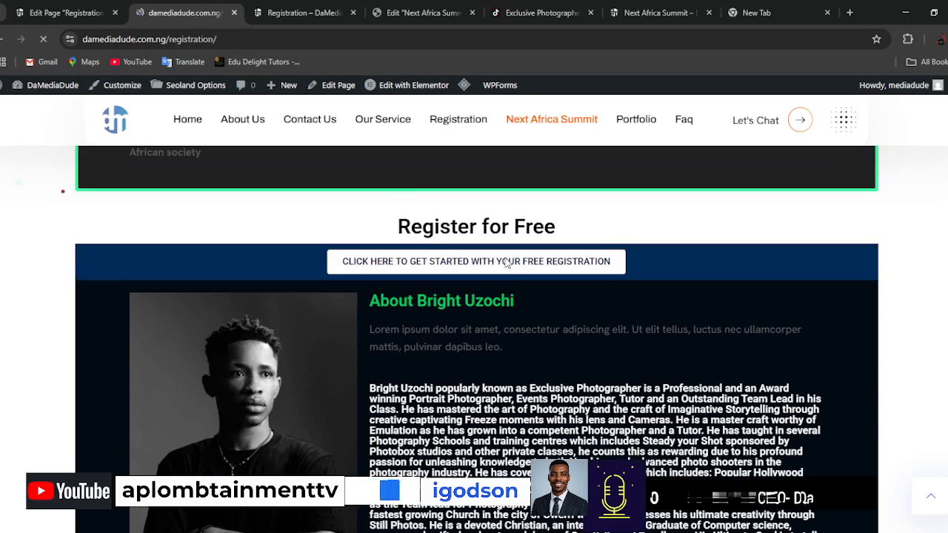
pyautogui.scroll(-4, 866, 318)
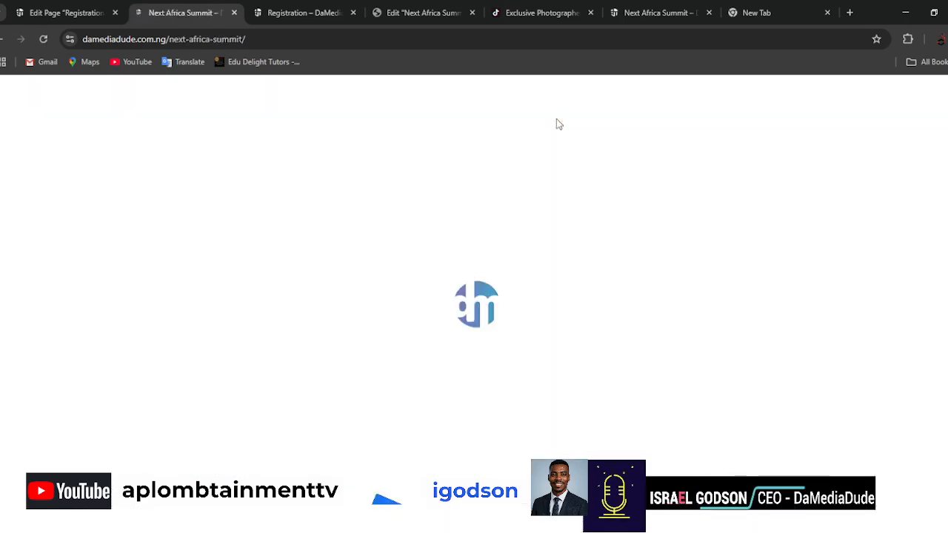
# Review the live Next Africa Summit page again from the event introduction down to both speaker profile sections.
pyautogui.scroll(-10, 859, 352)
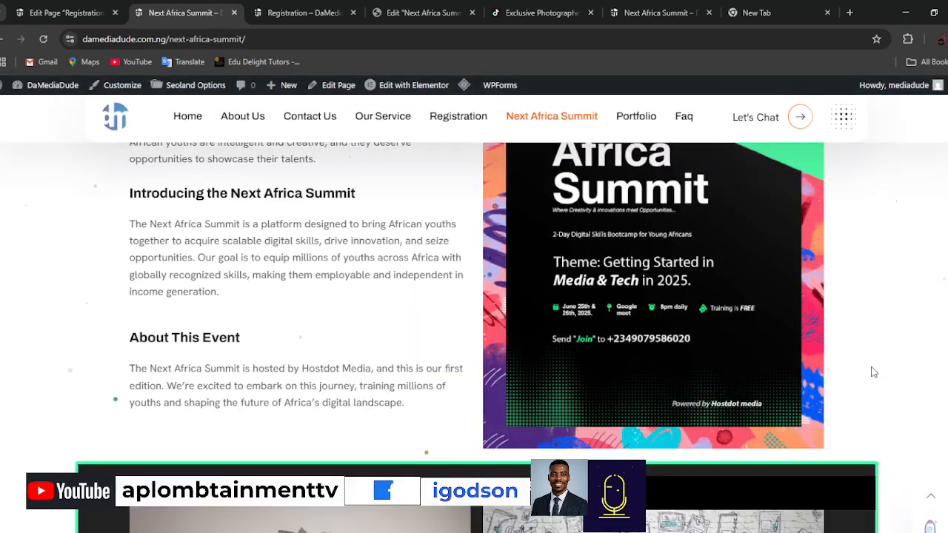
pyautogui.scroll(-5, 896, 374)
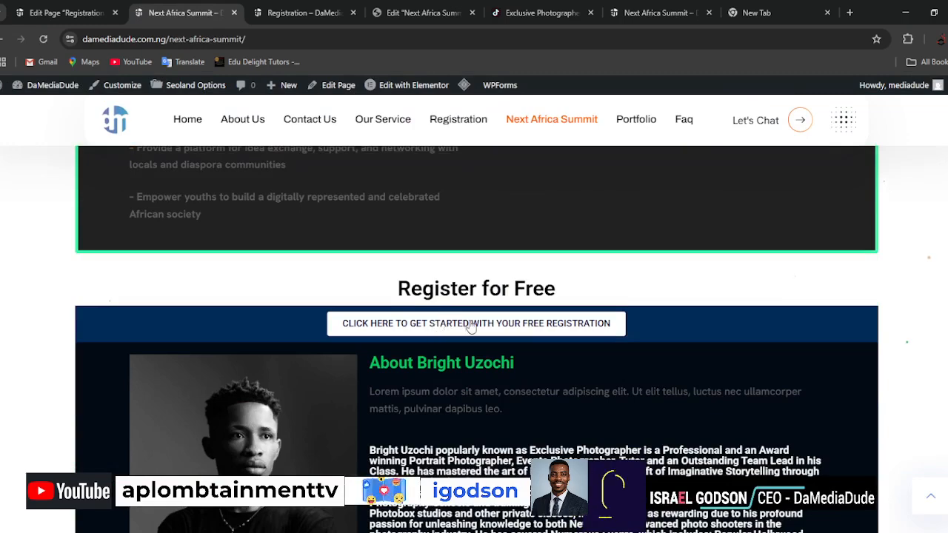
pyautogui.scroll(-4, 924, 326)
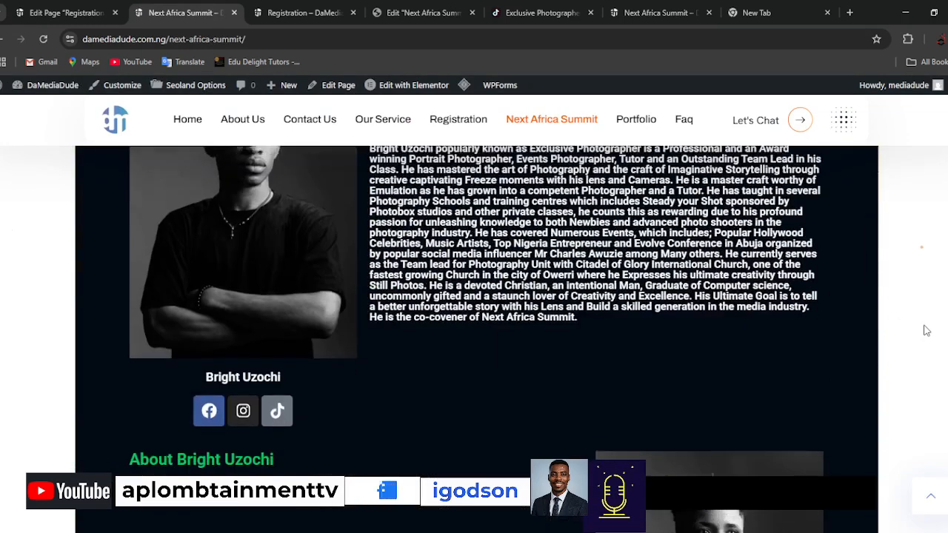
pyautogui.scroll(-3, 925, 328)
pyautogui.scroll(4, 928, 332)
pyautogui.scroll(-3, 926, 332)
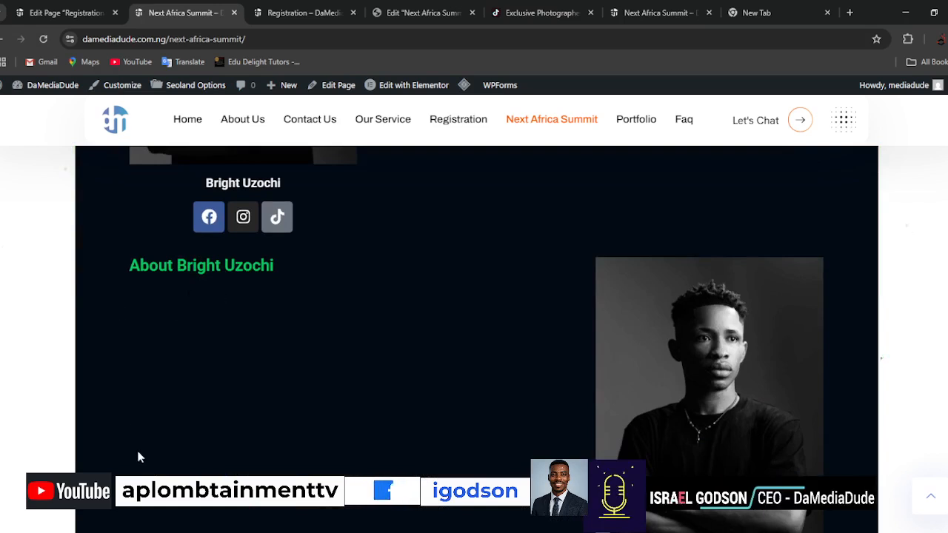
pyautogui.scroll(4, 404, 415)
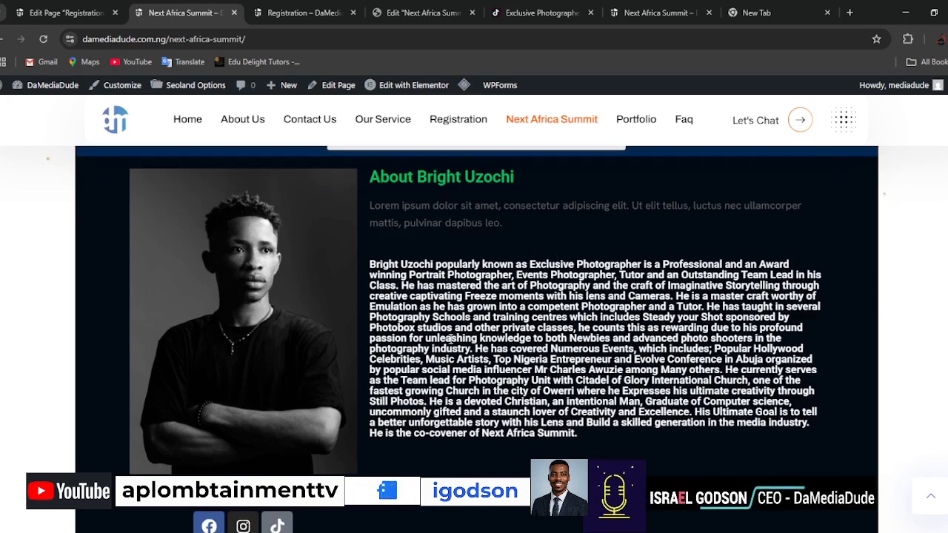
pyautogui.scroll(-4, 449, 339)
pyautogui.scroll(-3, 413, 395)
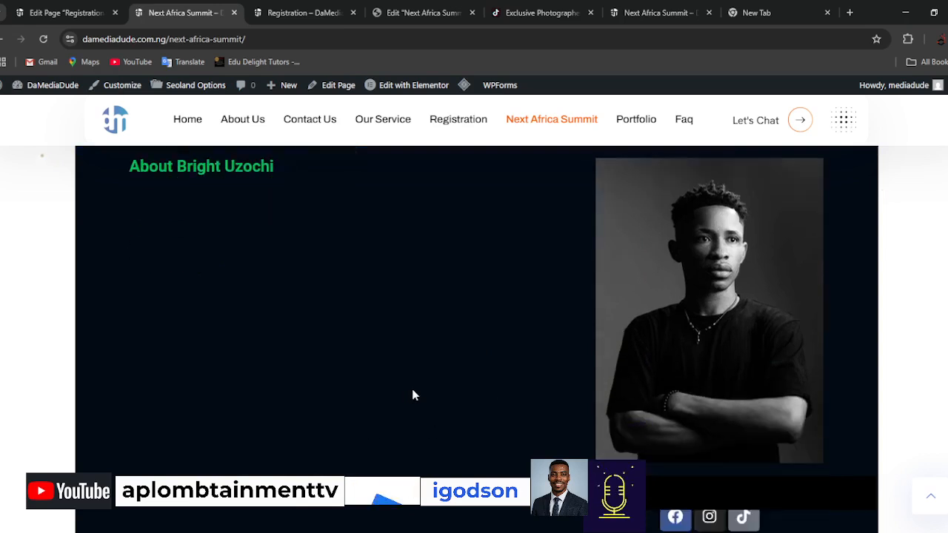
pyautogui.scroll(2, 412, 395)
pyautogui.scroll(3, 413, 395)
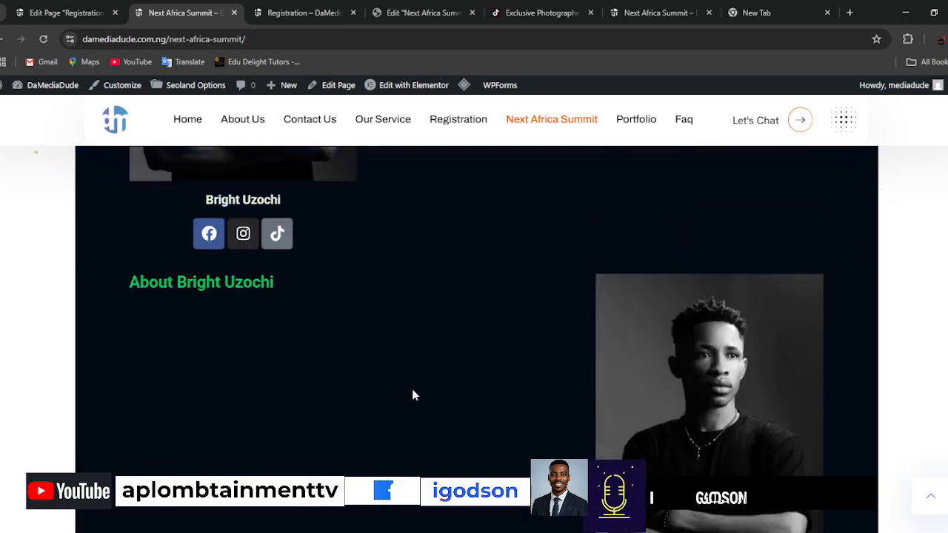